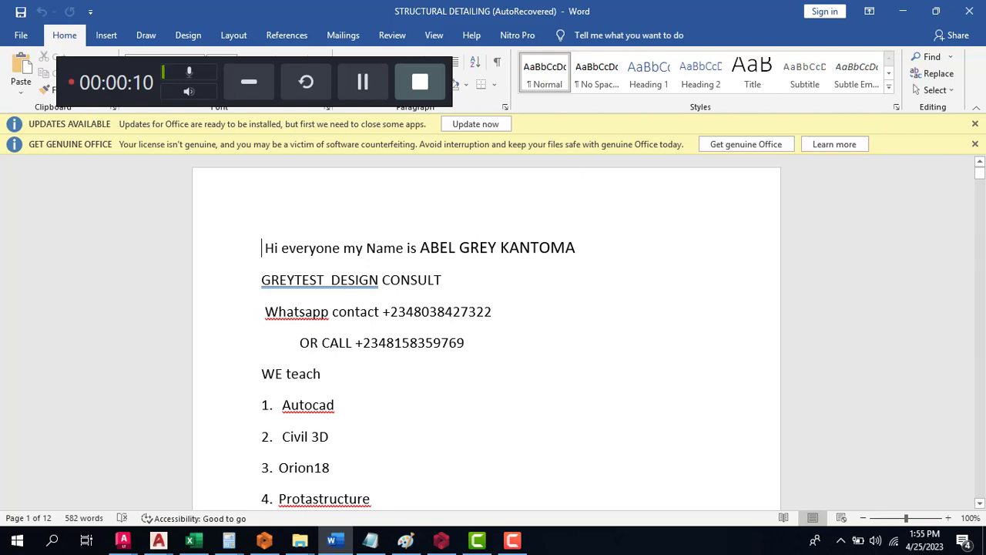
click(902, 10)
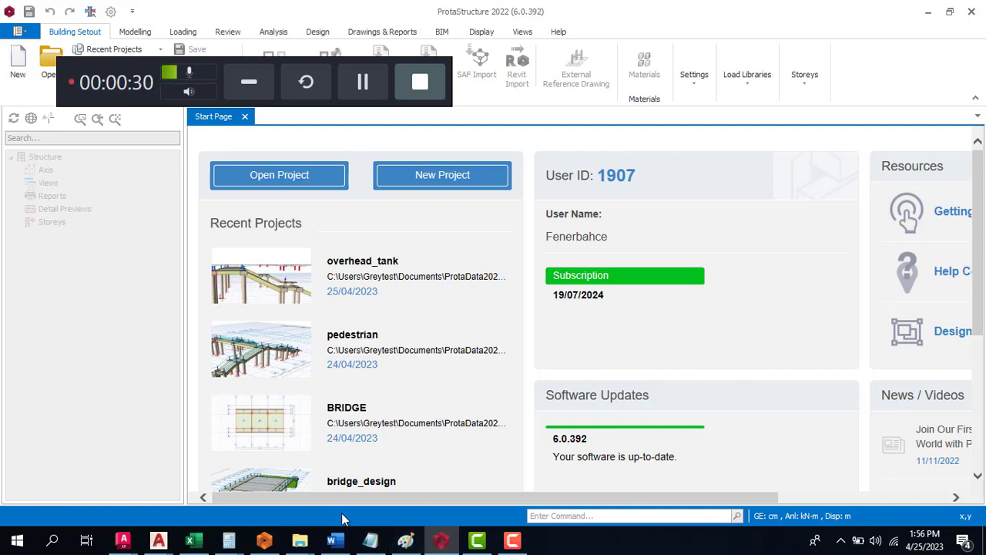
mouse_move(349, 537)
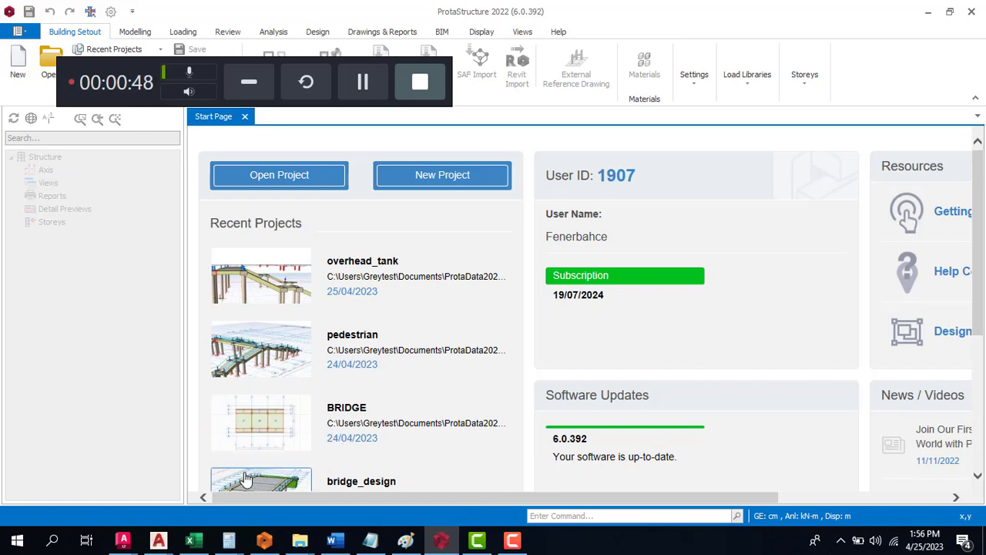
click(333, 542)
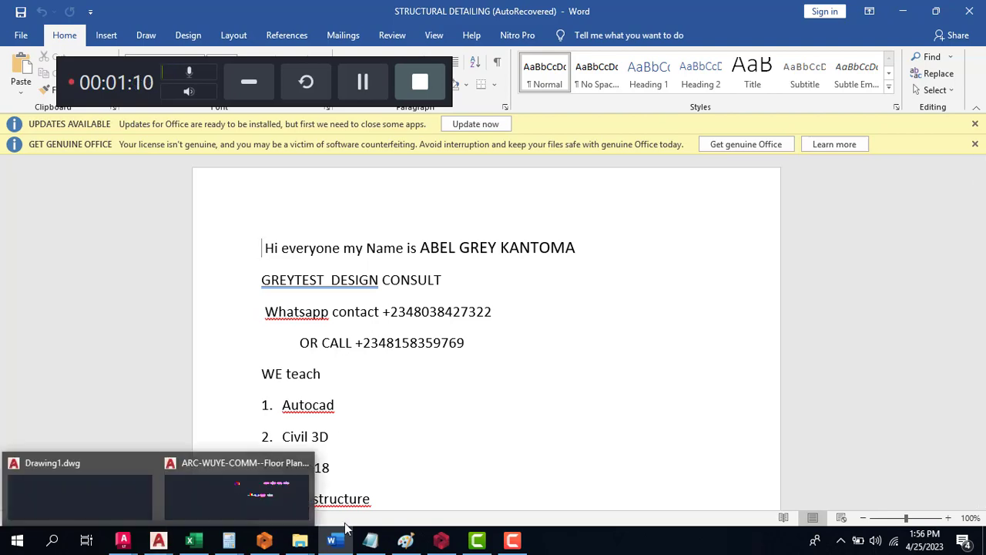
Copy the ashimu fdn DWG file from the Documents folder in File Explorer.
mouse_move(300, 539)
click(508, 485)
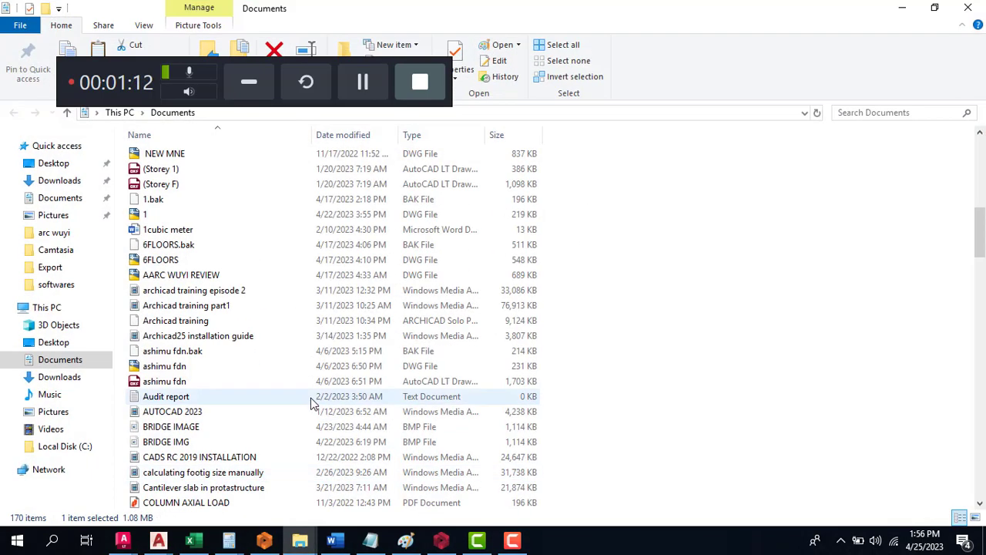
right_click(198, 368)
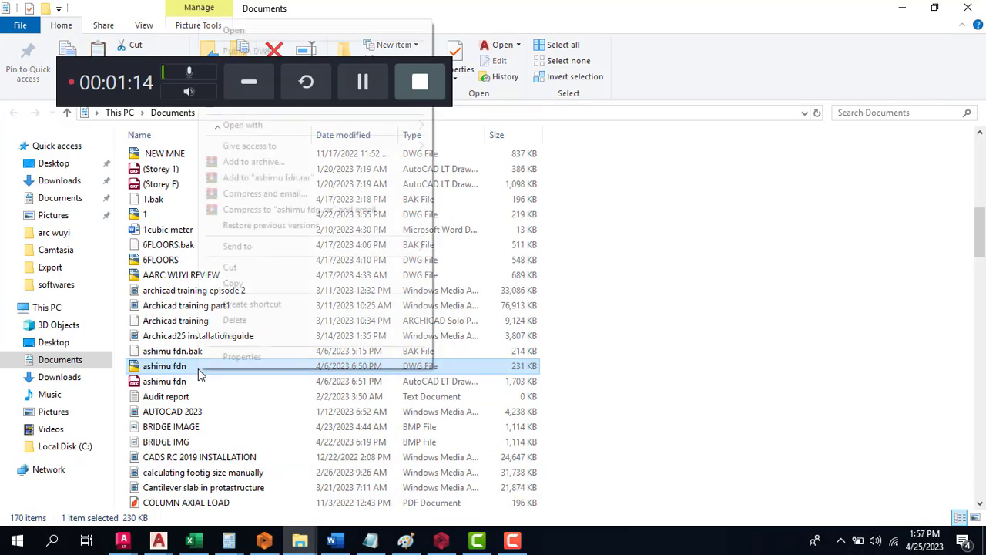
click(233, 282)
Minimize the File Explorer, Word and ProtaStructure windows to reach the desktop.
click(902, 8)
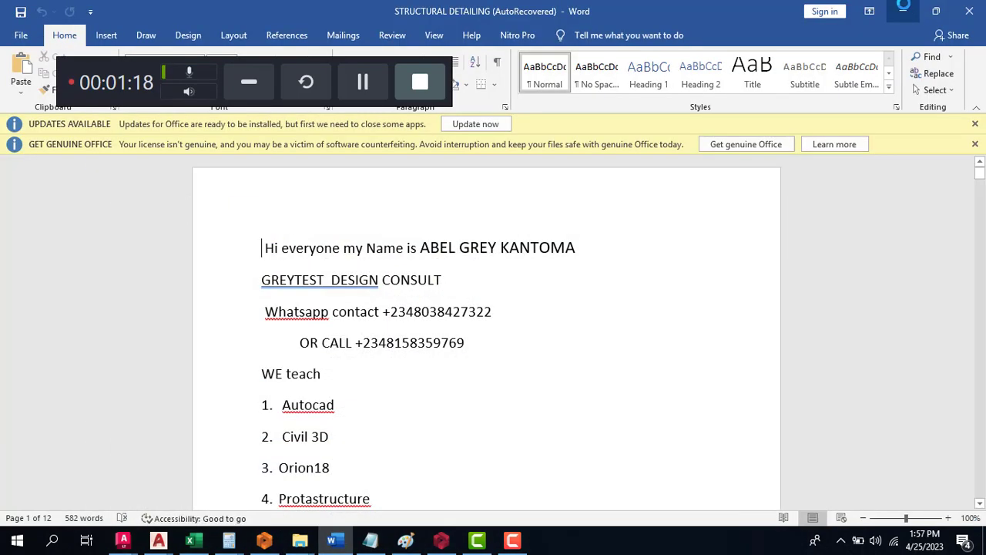
click(903, 9)
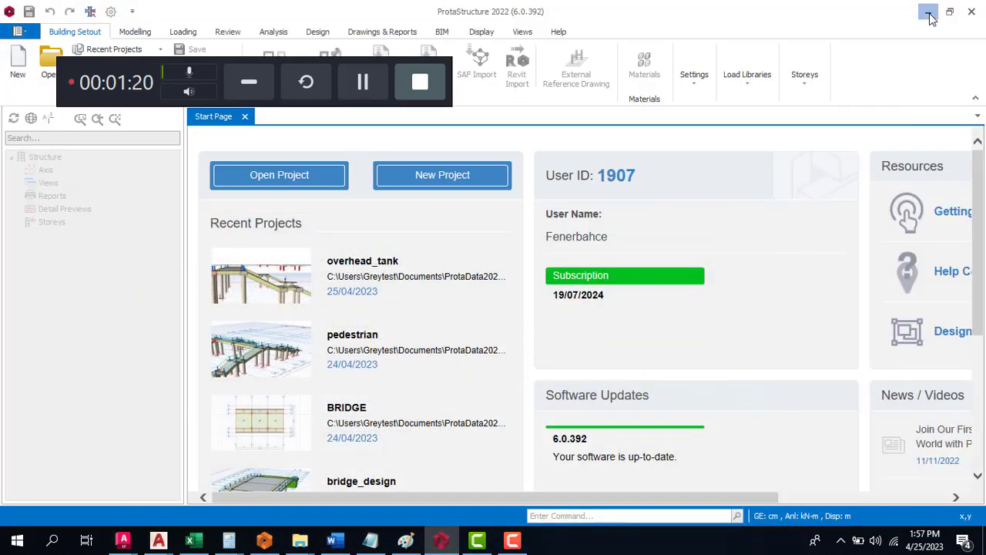
click(929, 13)
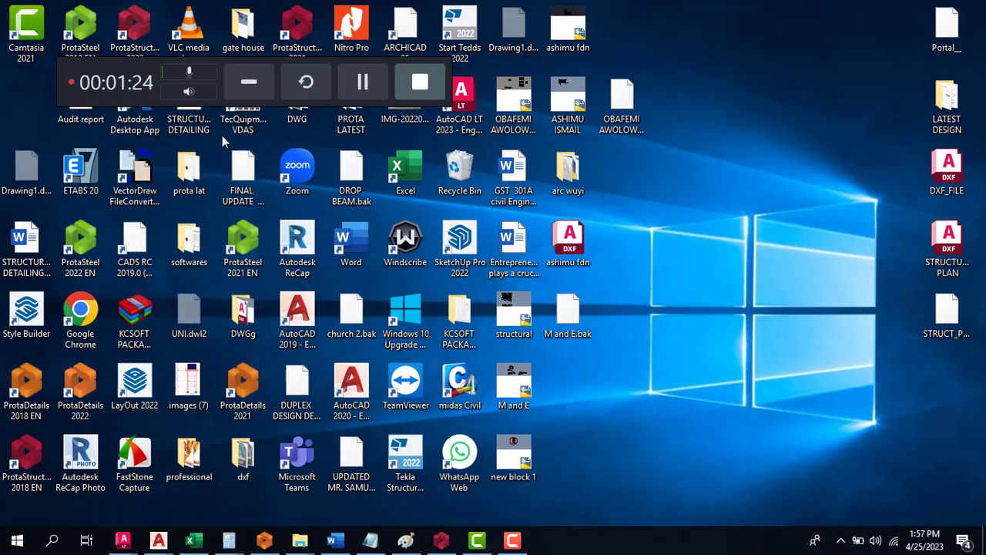
Switch to the running AutoCAD LT 2023 program from the desktop.
click(461, 108)
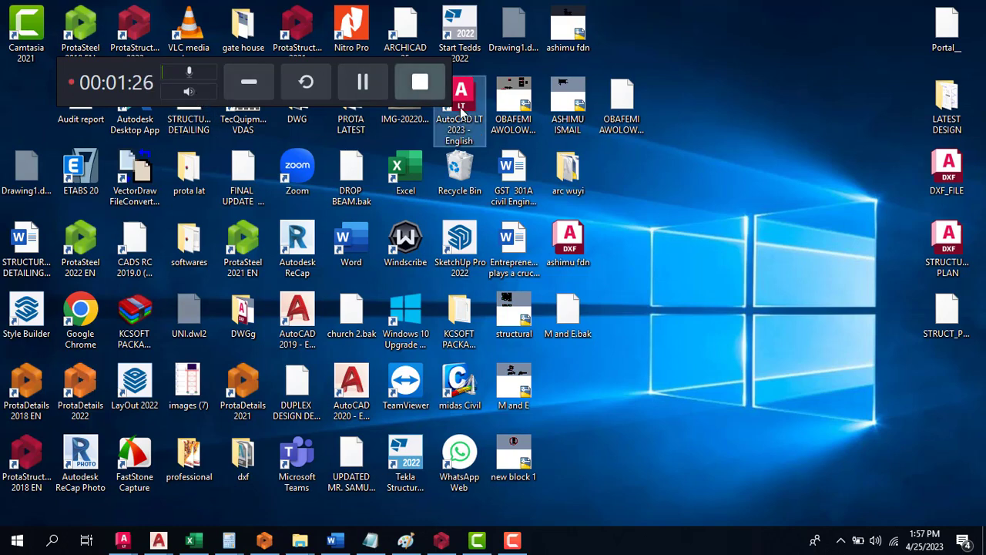
right_click(461, 108)
click(499, 394)
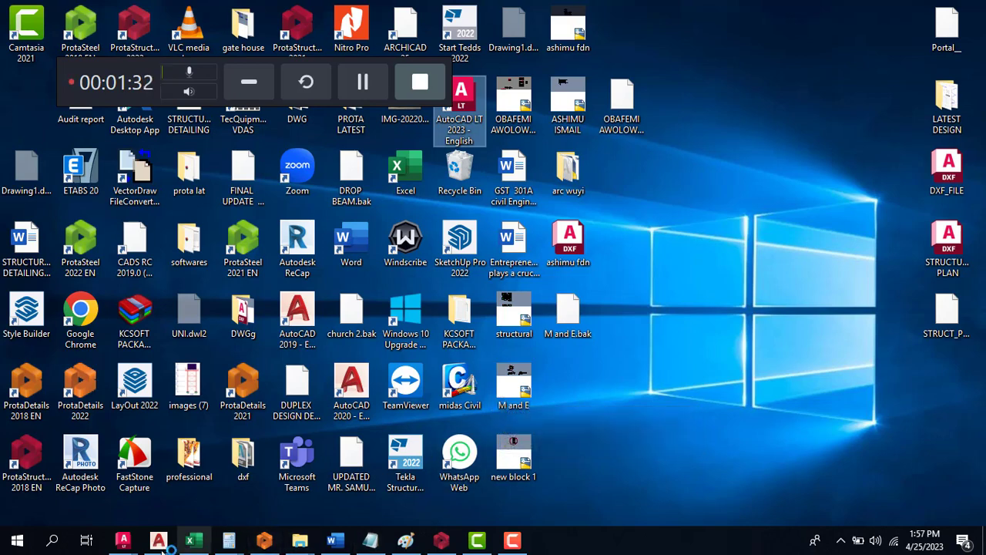
mouse_move(128, 549)
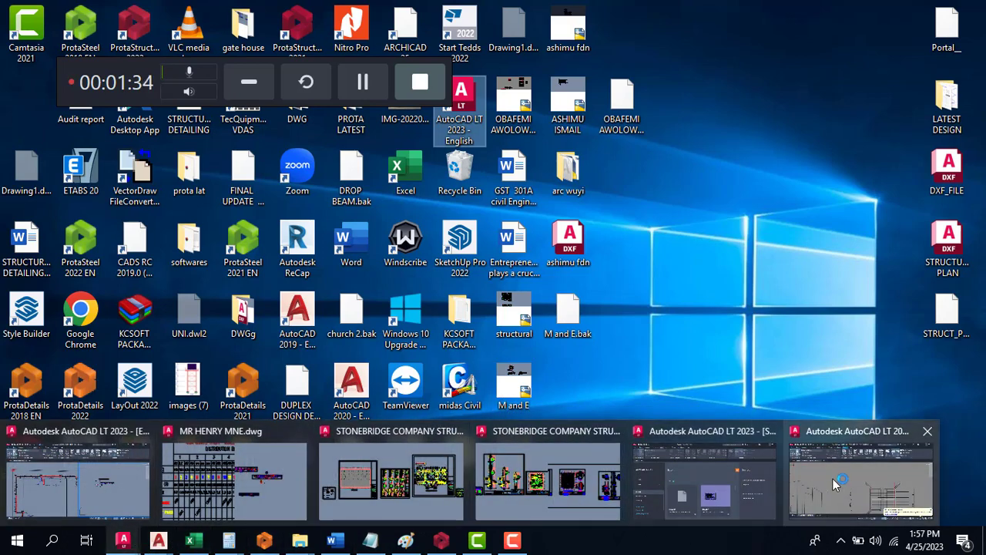
mouse_move(832, 484)
mouse_move(770, 449)
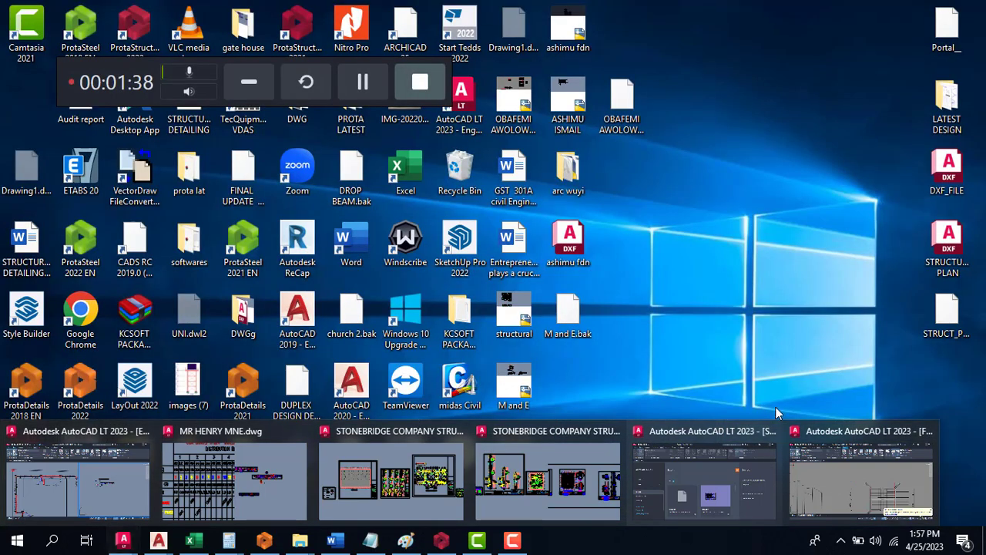
click(771, 435)
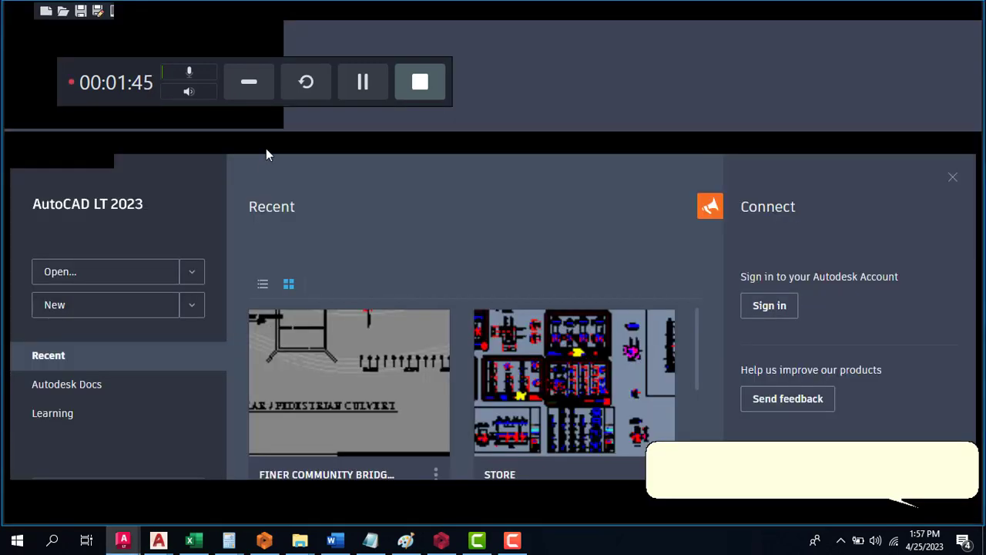
click(249, 81)
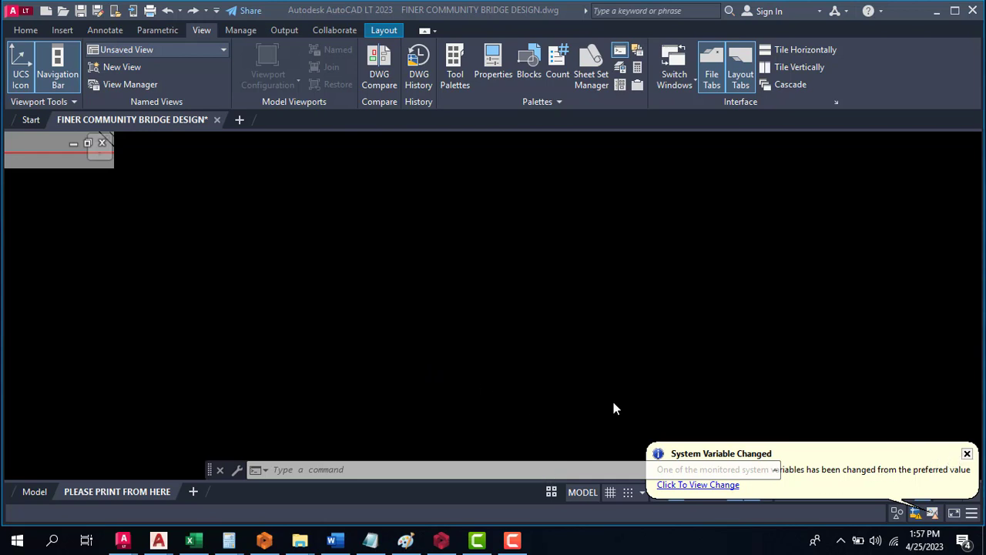
mouse_move(518, 542)
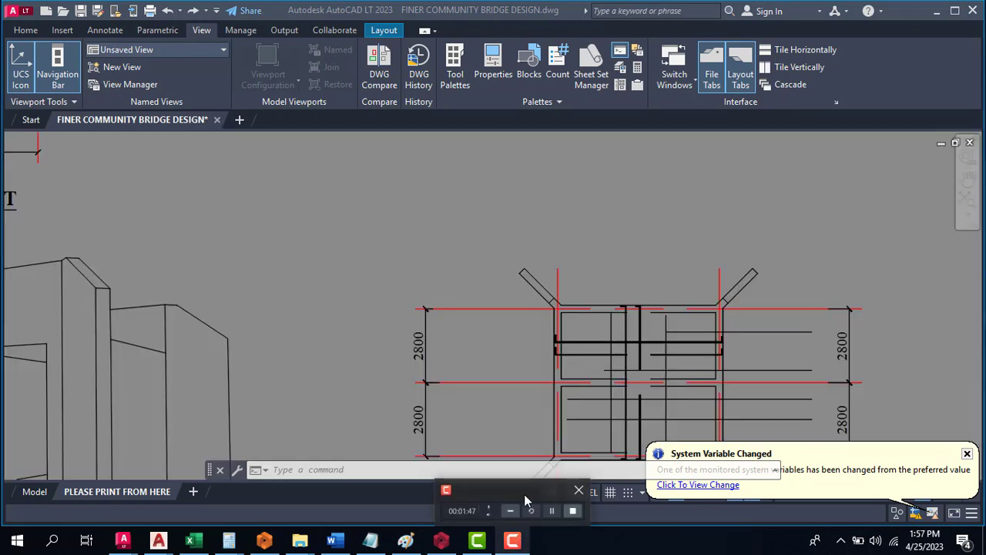
click(513, 542)
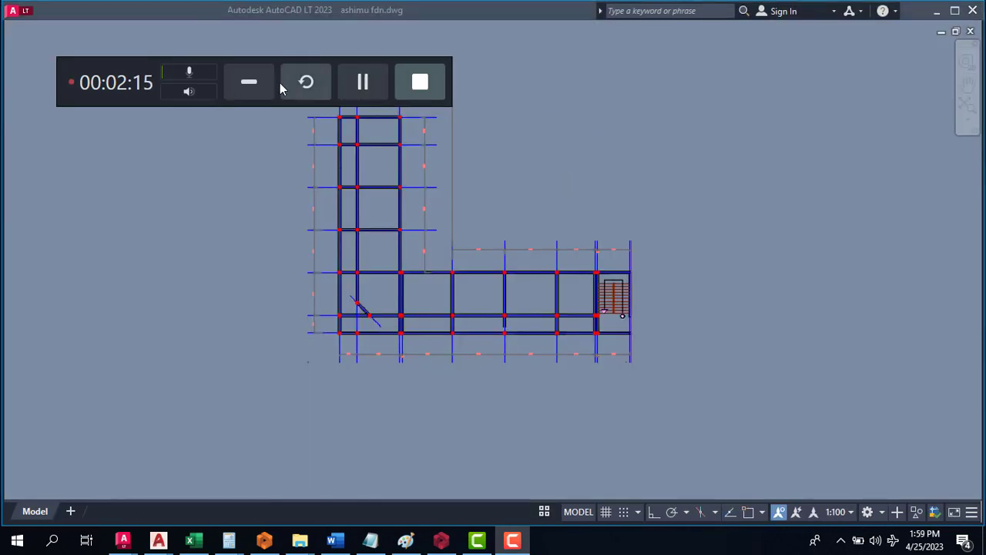
click(259, 80)
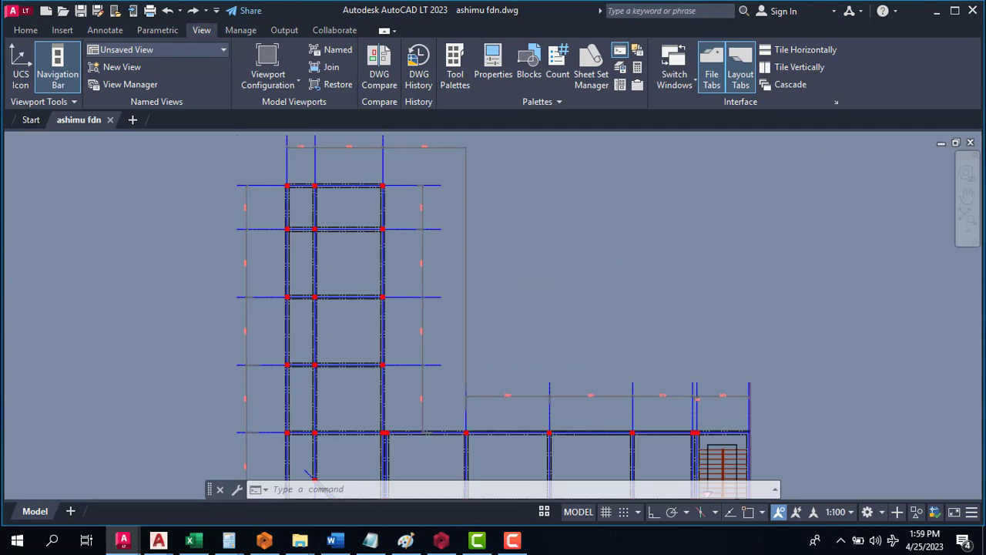
middle_drag(493, 316, 493, 314)
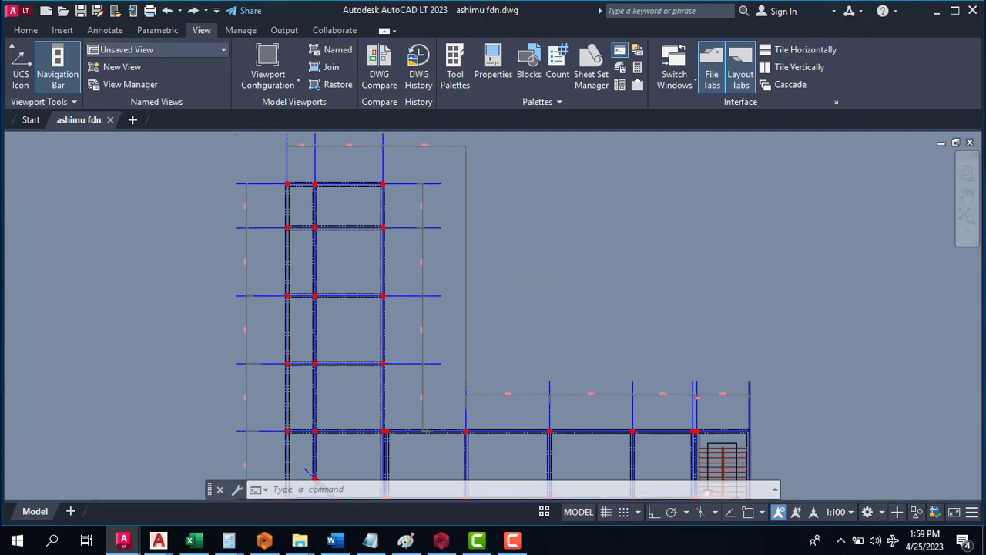
click(483, 203)
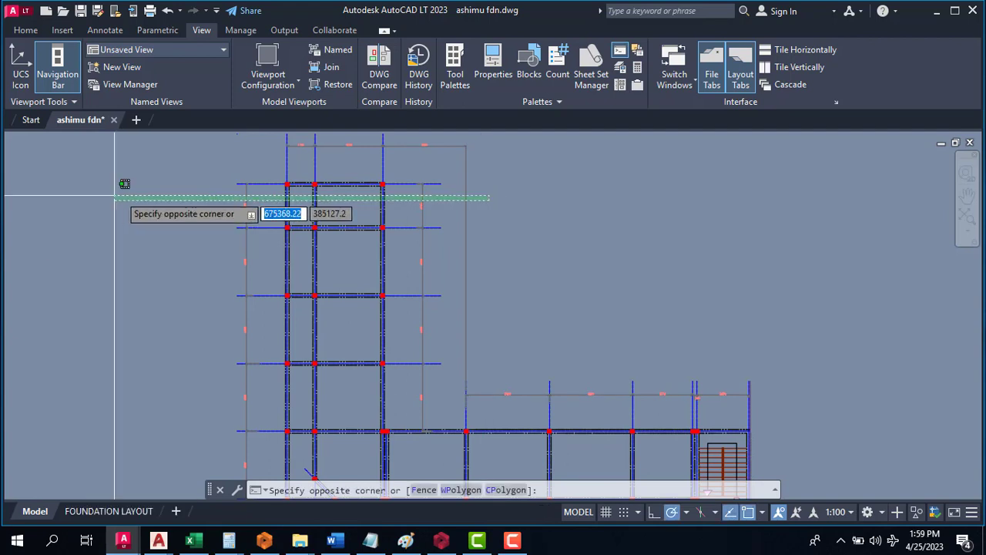
key(Escape)
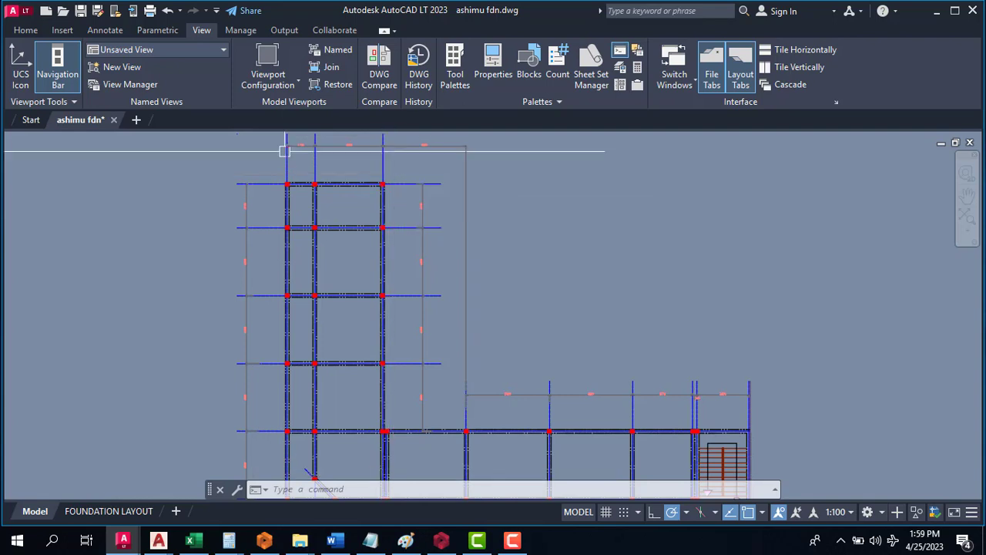
Select the upper-left corner column of the foundation plan and examine its layer, color and linetype.
scroll(286, 185, up, 4)
scroll(286, 184, up, 8)
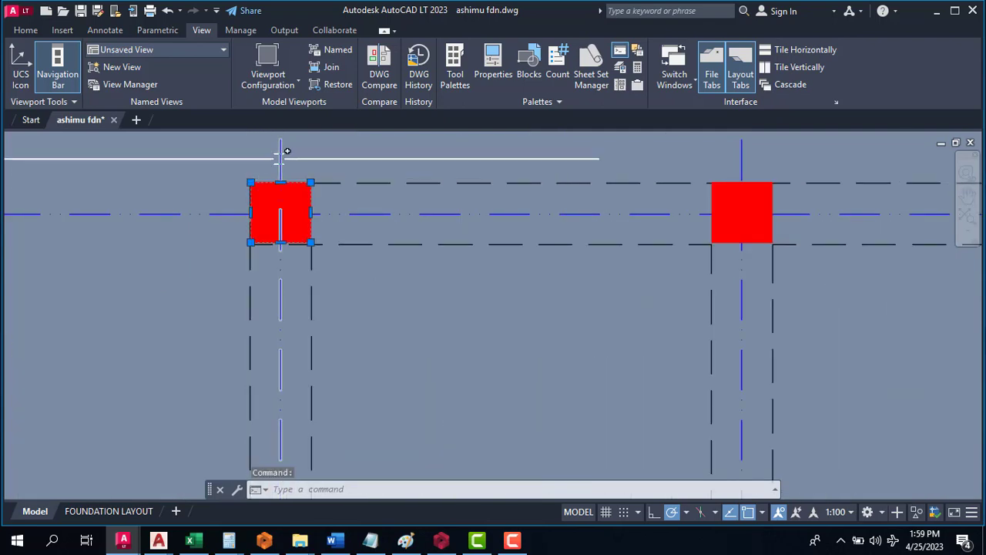
click(263, 188)
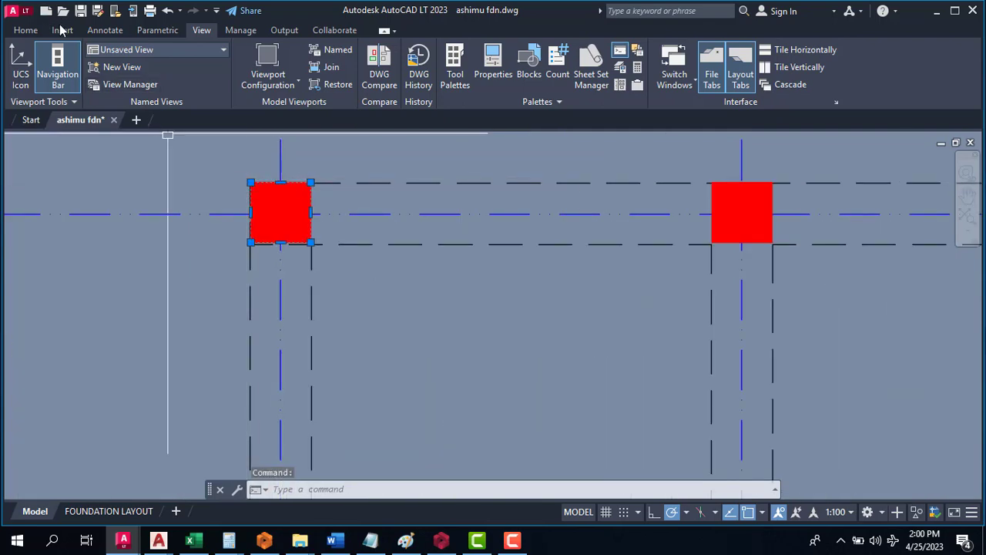
click(62, 30)
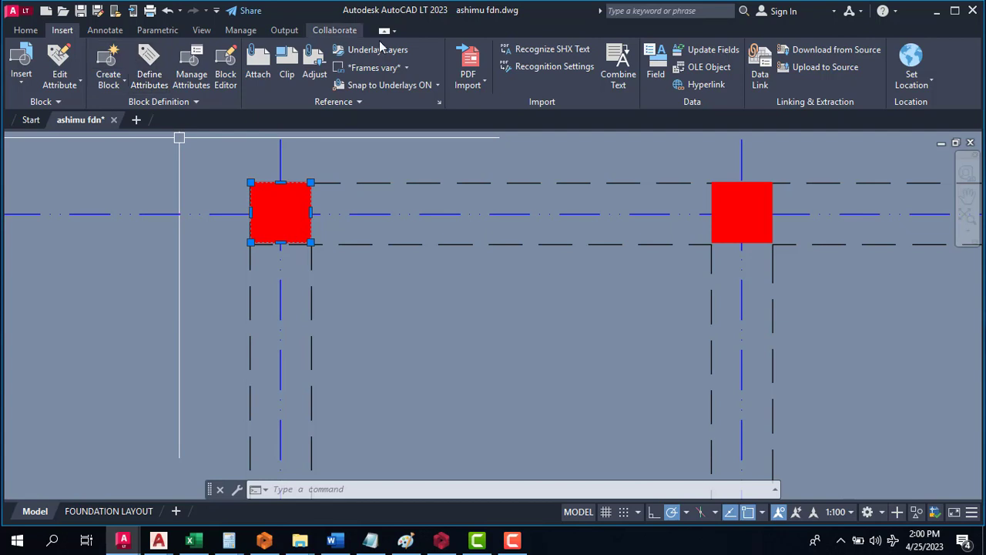
click(201, 32)
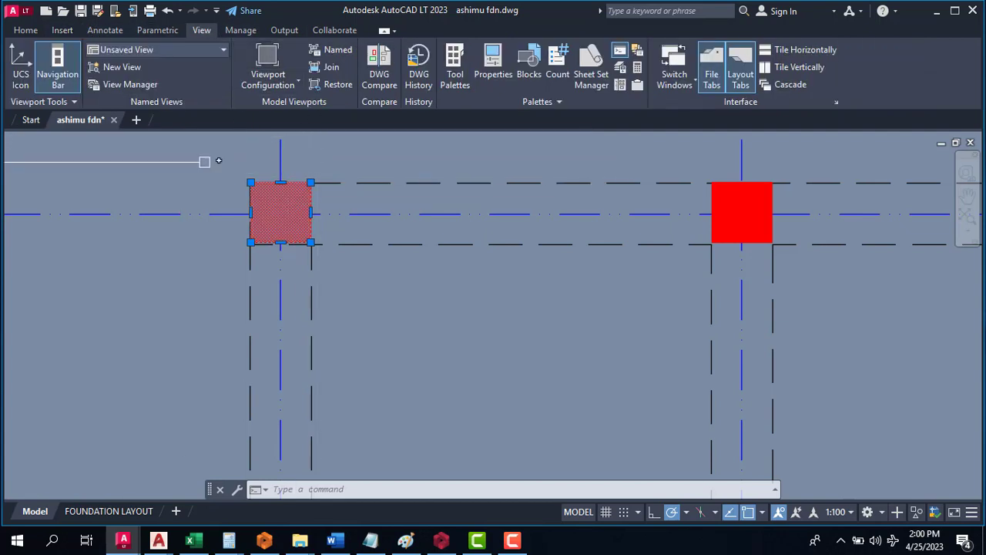
click(62, 30)
click(25, 30)
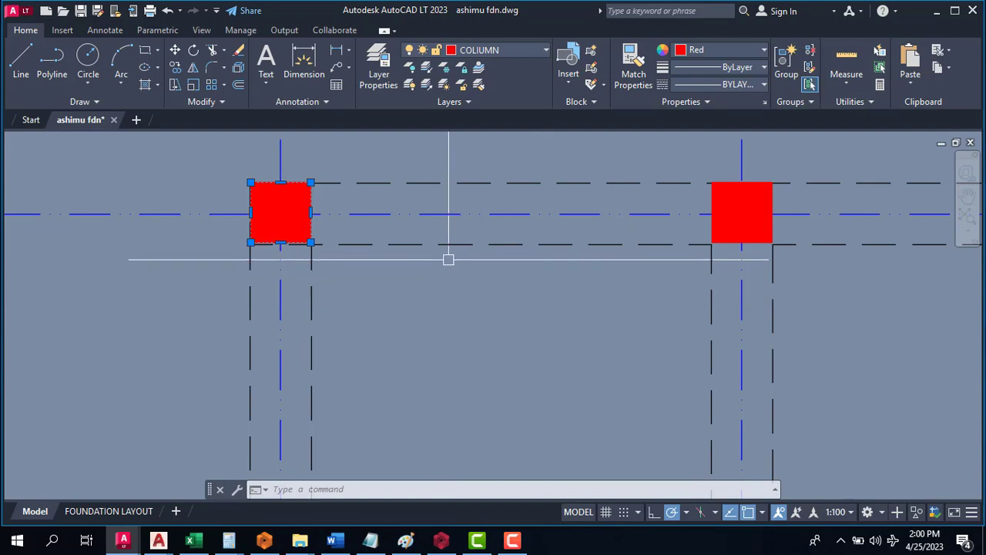
key(Escape)
Select the uppermost horizontal grid line and look up its layer in the drawing's layer list.
click(525, 213)
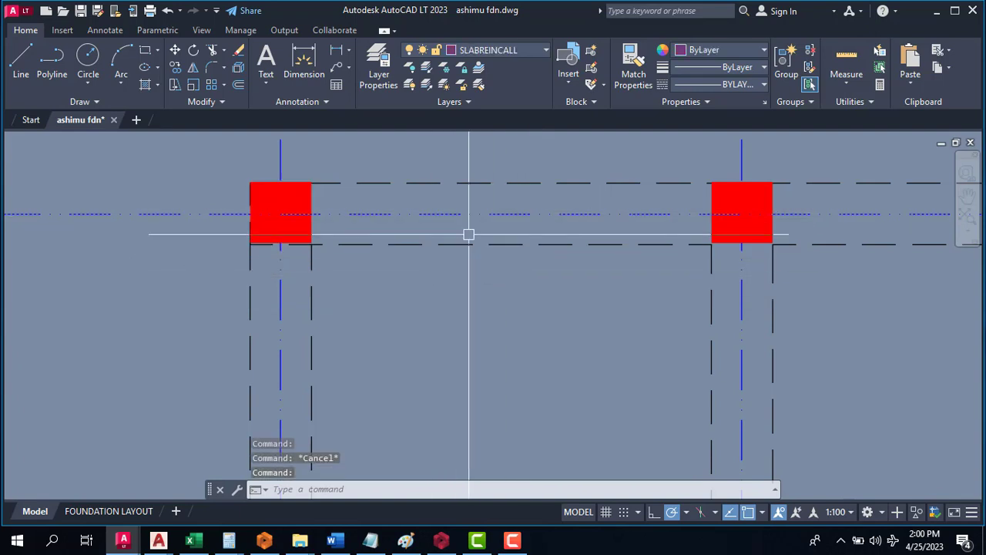
scroll(478, 258, down, 3)
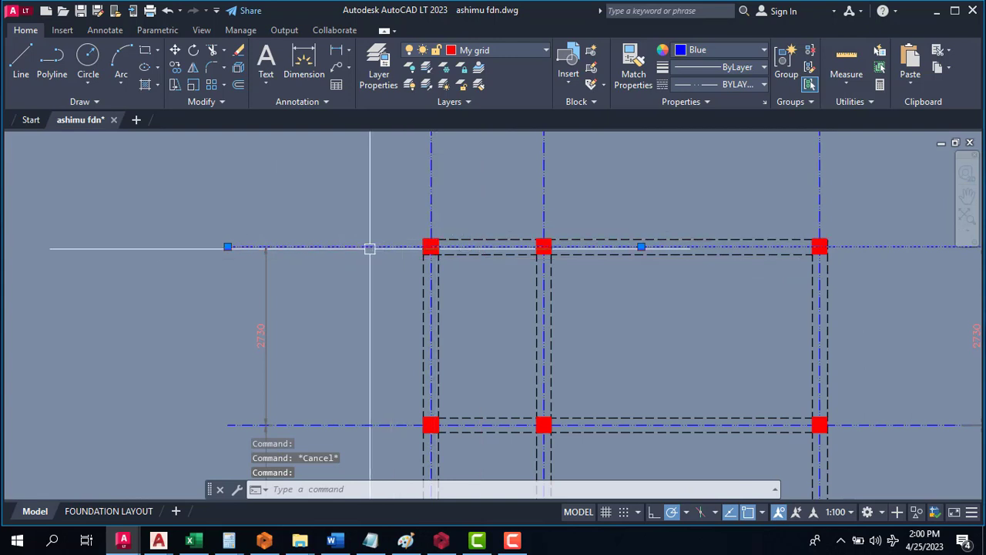
click(545, 51)
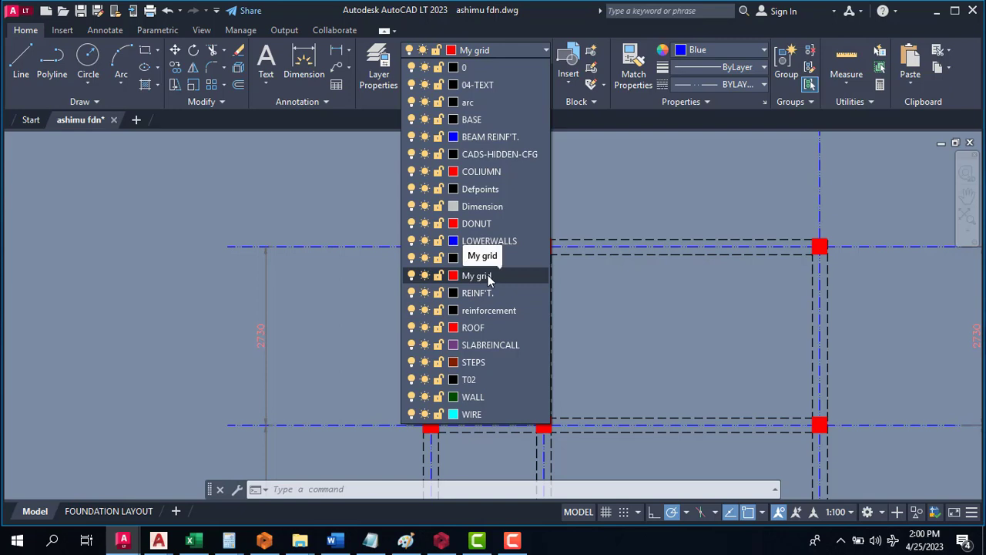
click(685, 273)
key(Escape)
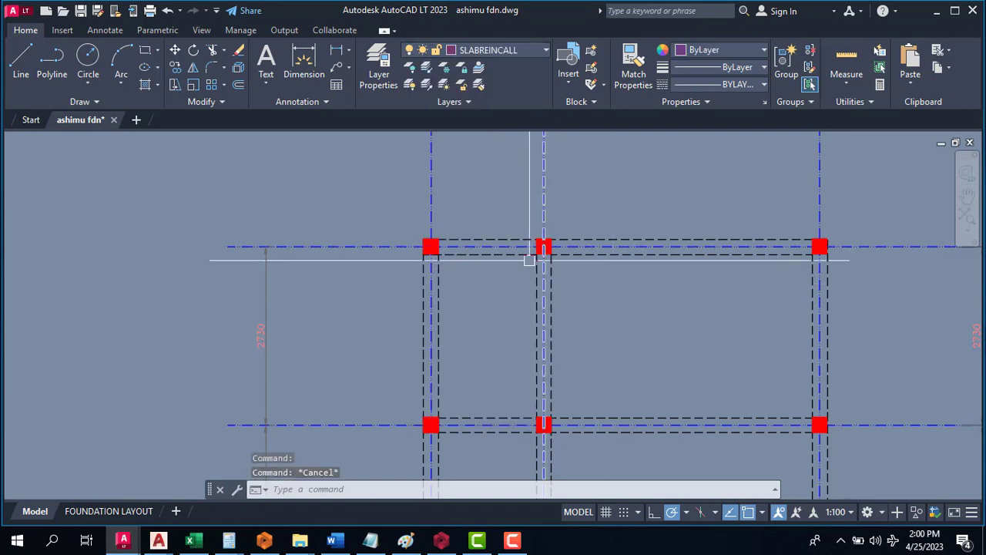
Examine the outline polyline of the upper-left corner column and its layer up close, leaving the column selected.
scroll(535, 224, up, 2)
scroll(522, 293, down, 2)
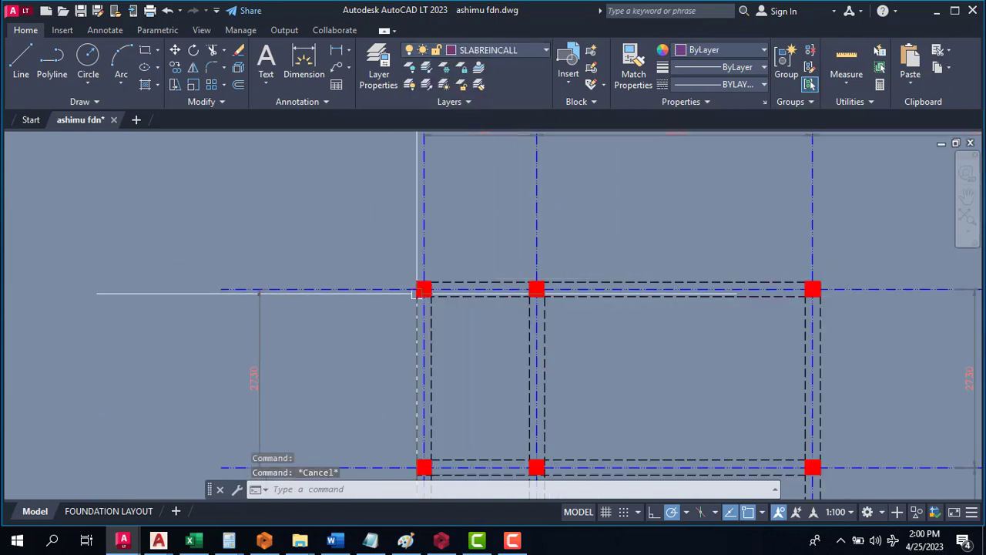
scroll(419, 272, up, 8)
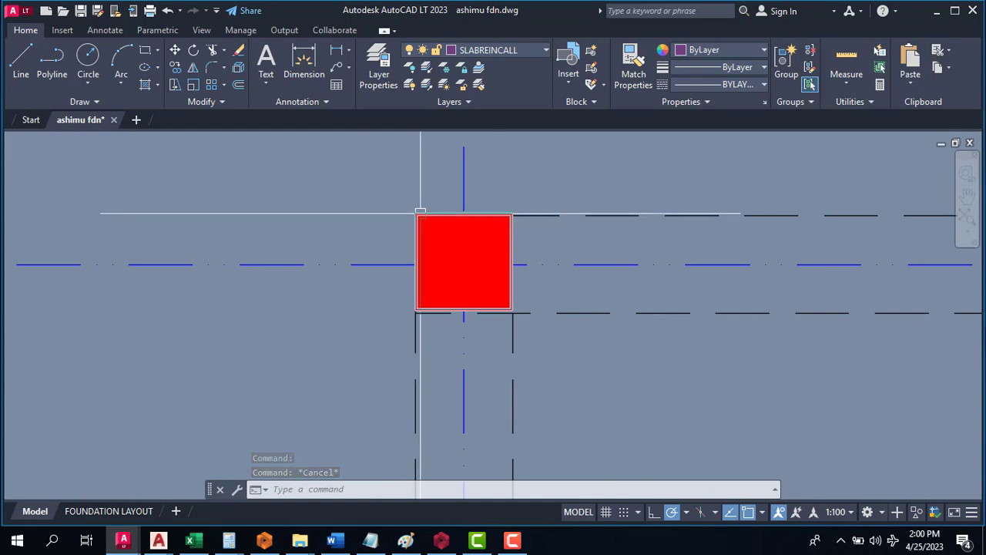
mouse_move(420, 210)
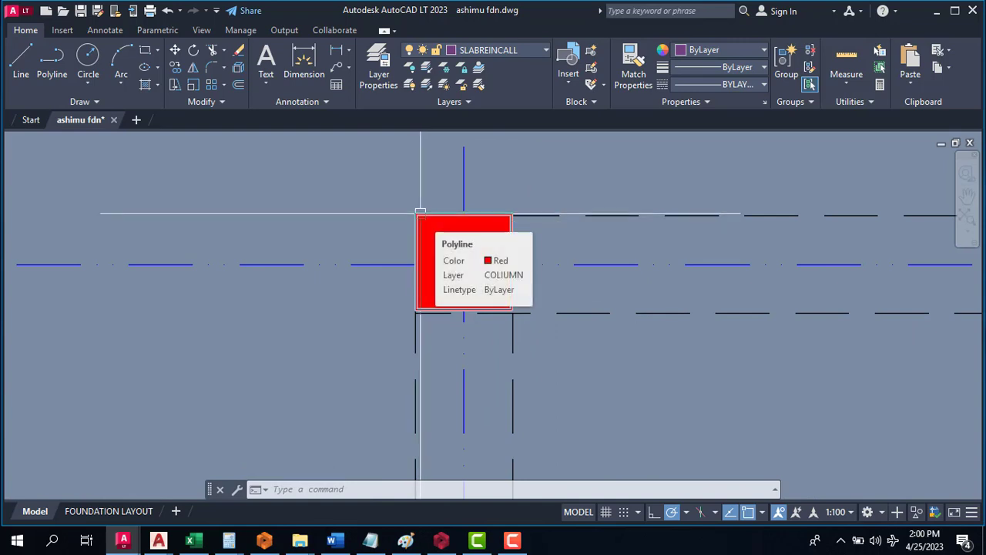
click(416, 221)
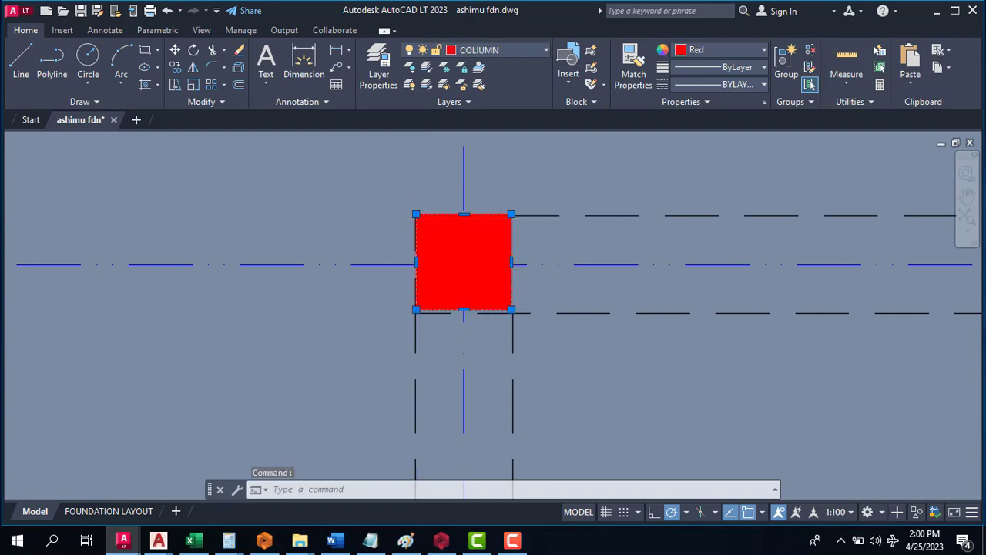
key(Escape)
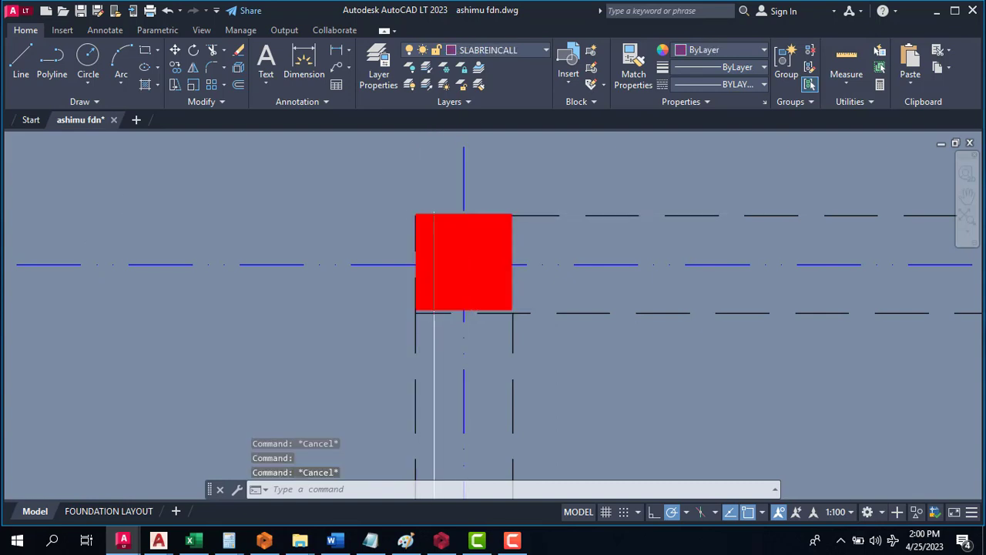
click(417, 215)
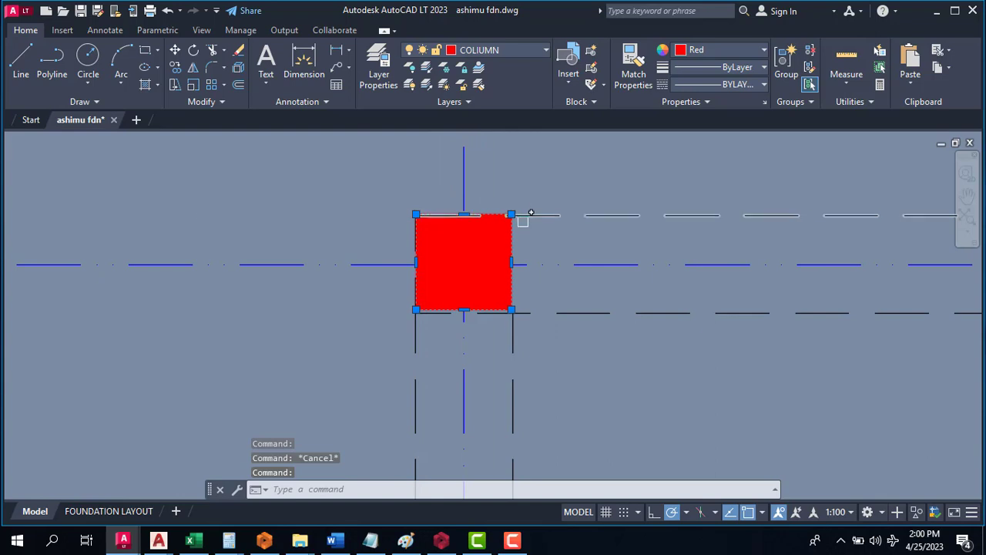
Draw a roughly rectangular four-segment polyline just outside the upper-right corner of the upper-left corner column.
key(Escape)
text(pl)
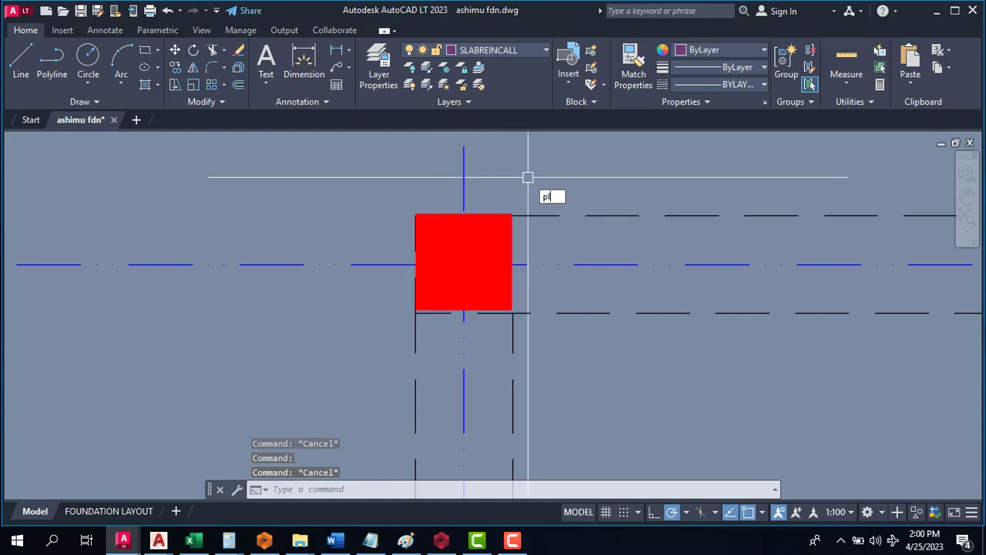
key(Return)
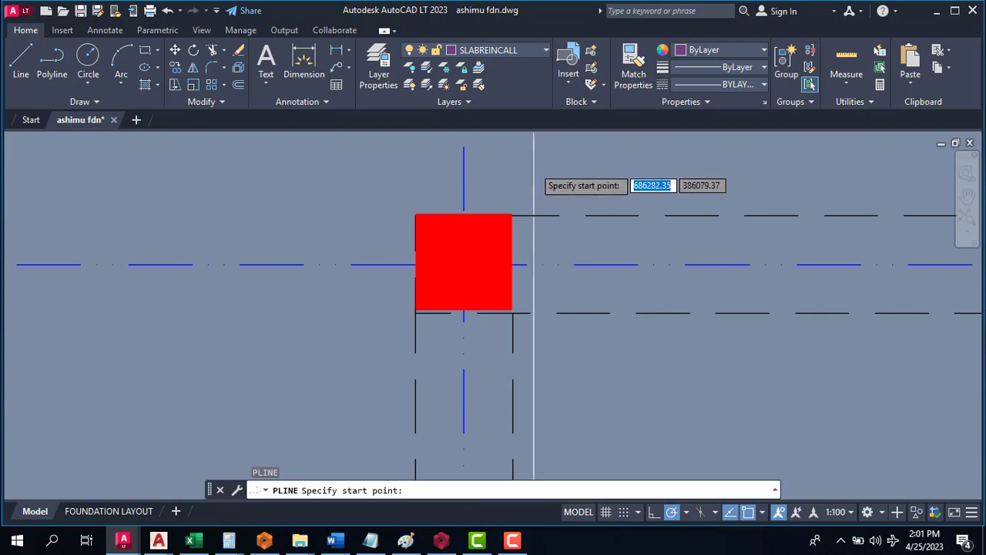
click(533, 165)
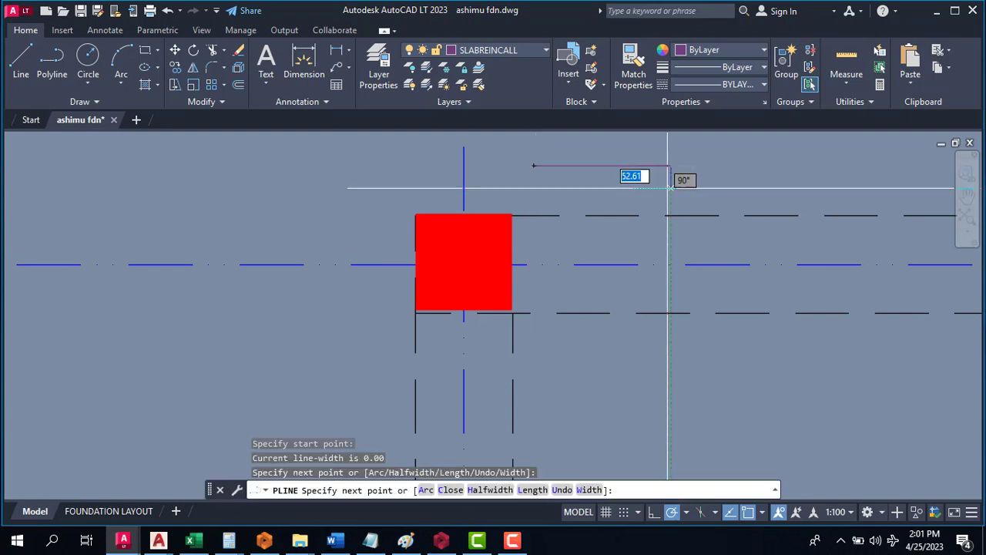
click(671, 239)
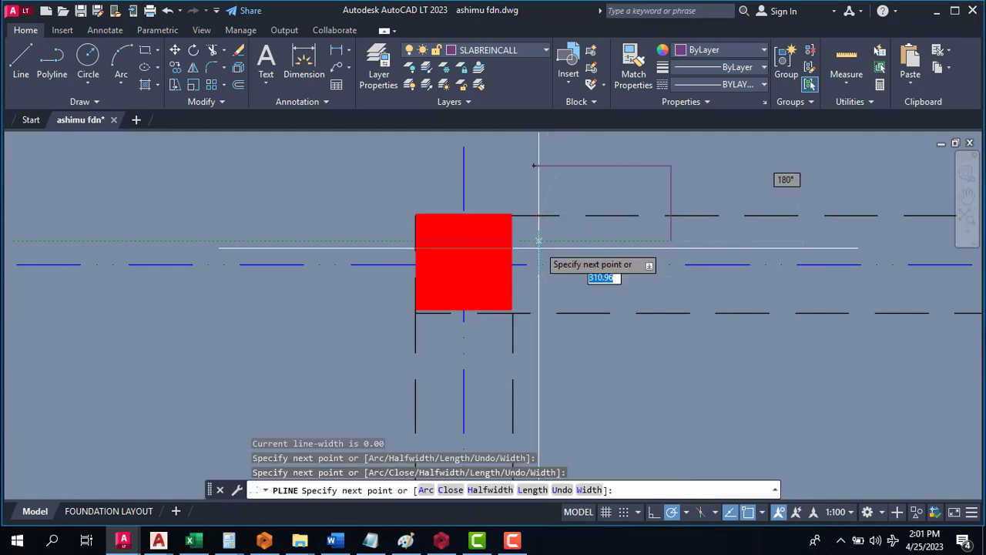
click(539, 239)
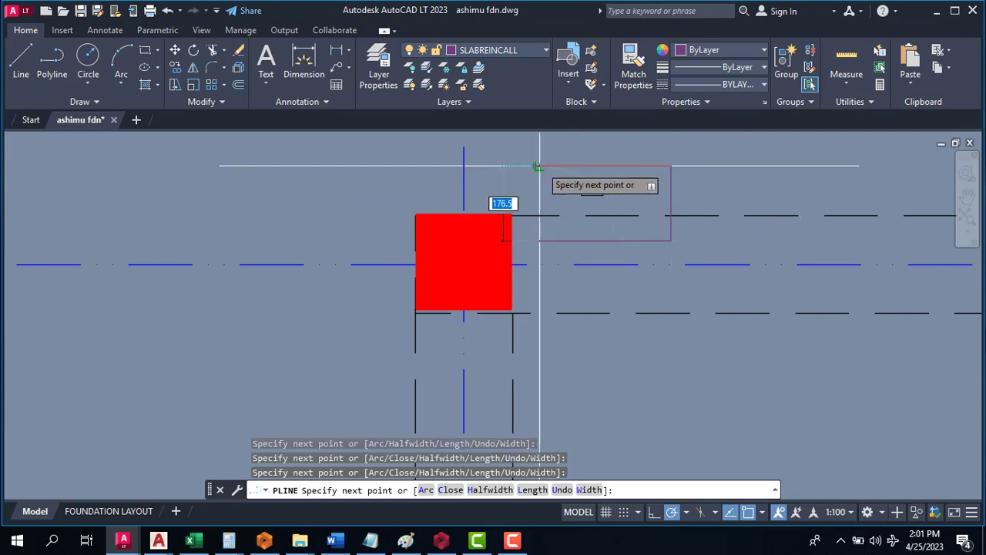
click(538, 165)
key(Escape)
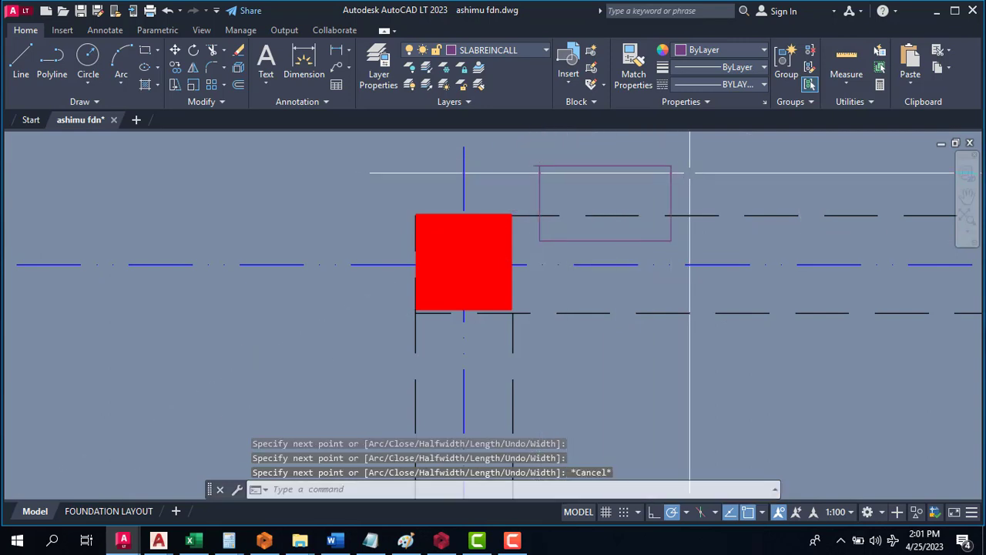
Erase the rectangular test polyline beside the upper-left corner column.
scroll(697, 166, up, 4)
click(669, 163)
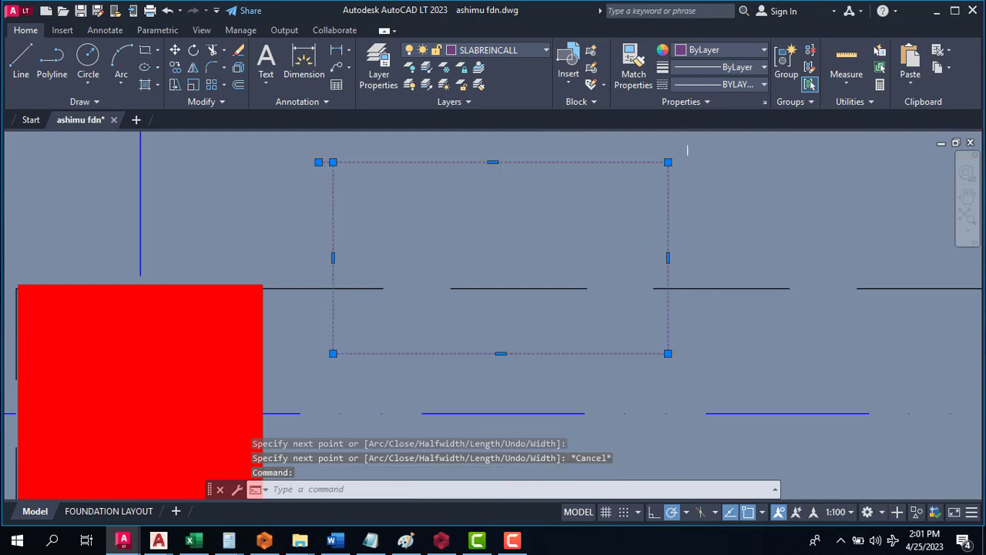
key(Escape)
text(E)
key(Return)
click(668, 162)
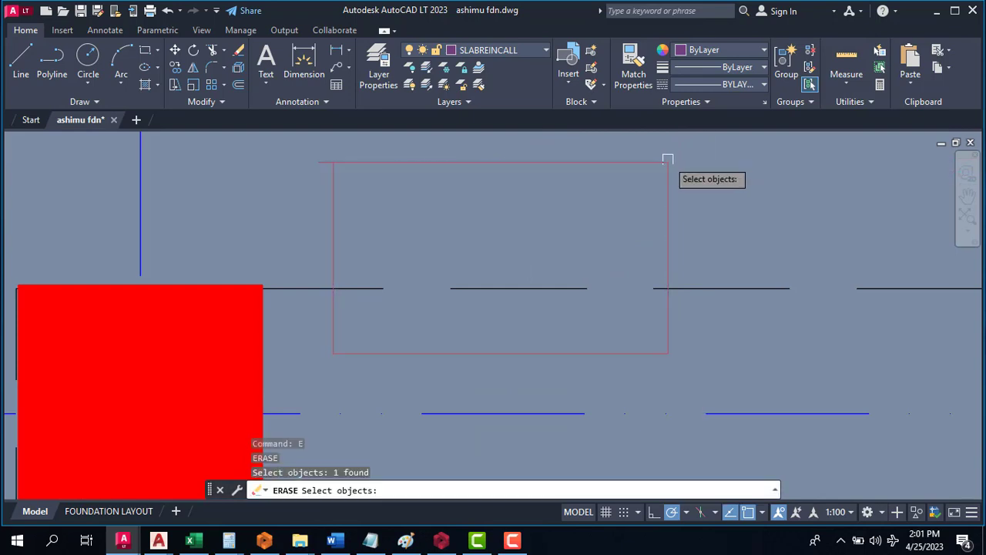
key(Return)
scroll(628, 197, down, 5)
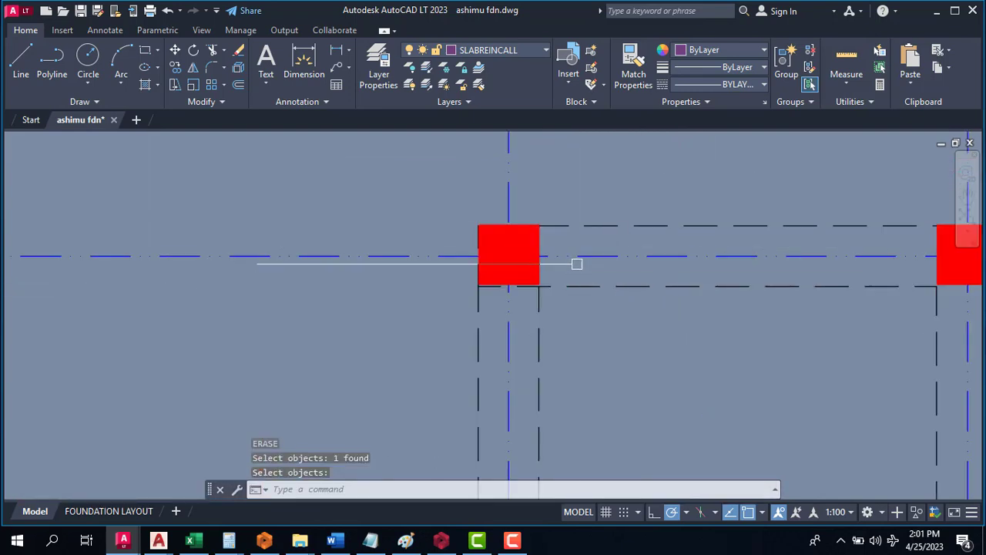
scroll(462, 269, down, 6)
scroll(471, 271, up, 6)
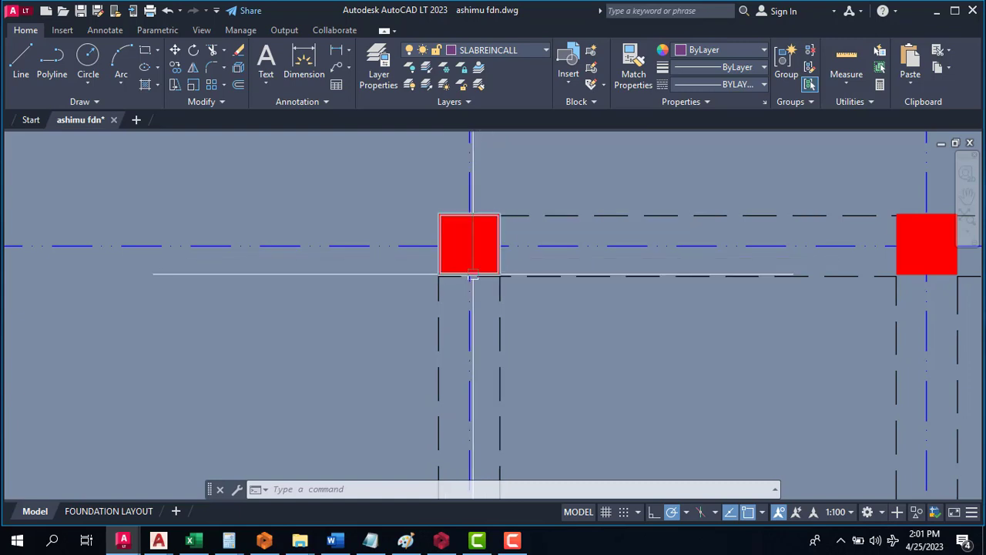
scroll(471, 273, down, 5)
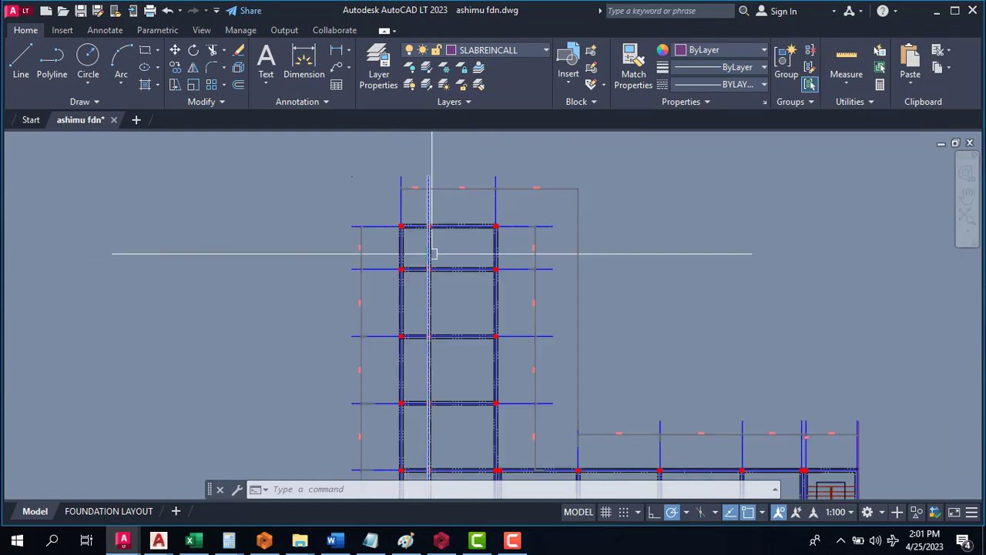
scroll(432, 253, down, 4)
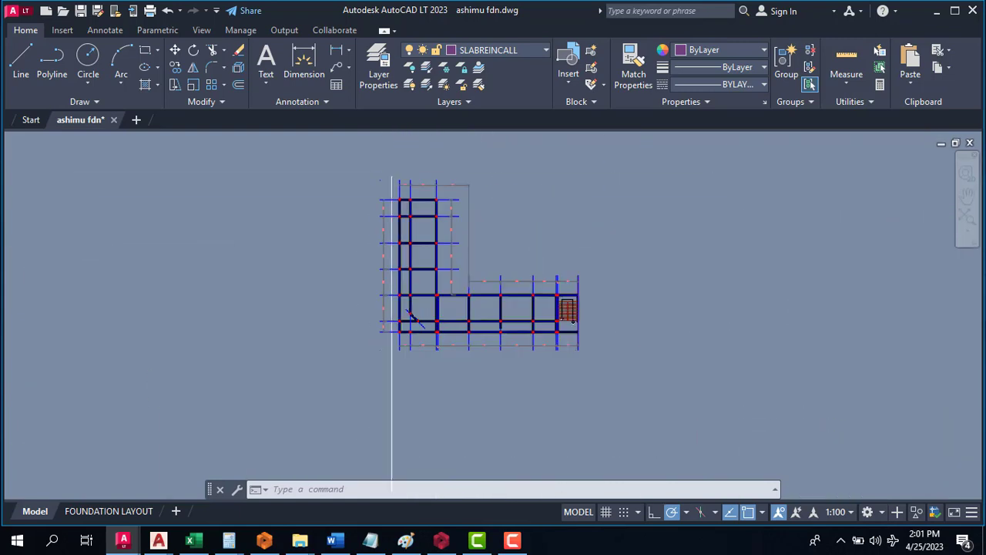
Look through the DXF file types available for saving a copy of the foundation plan, and cancel the save.
right_click(66, 123)
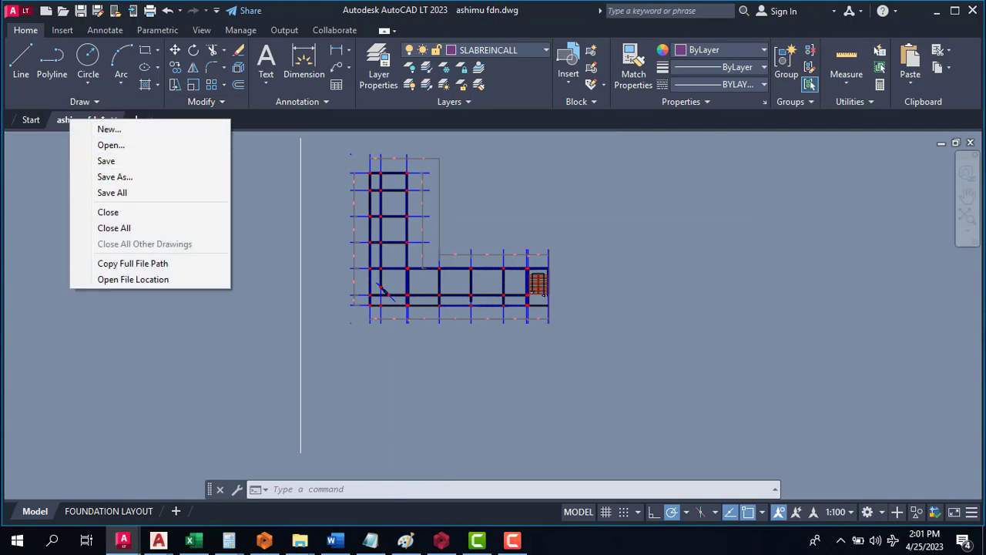
click(114, 176)
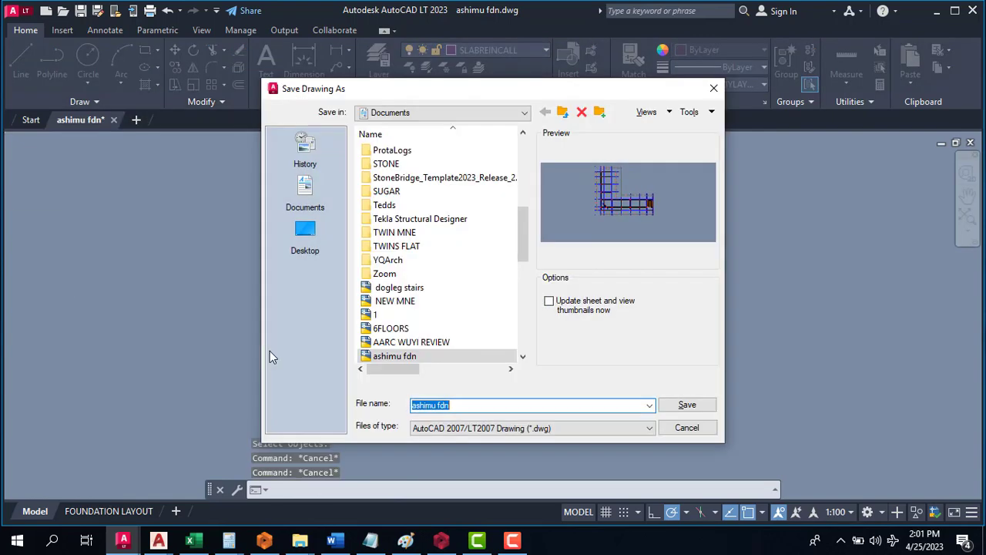
click(578, 428)
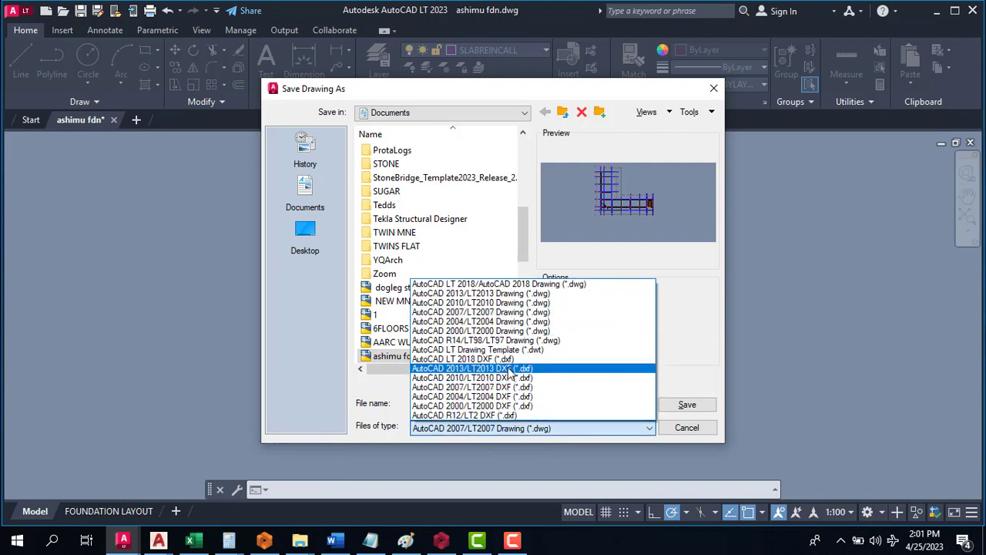
click(694, 380)
click(686, 428)
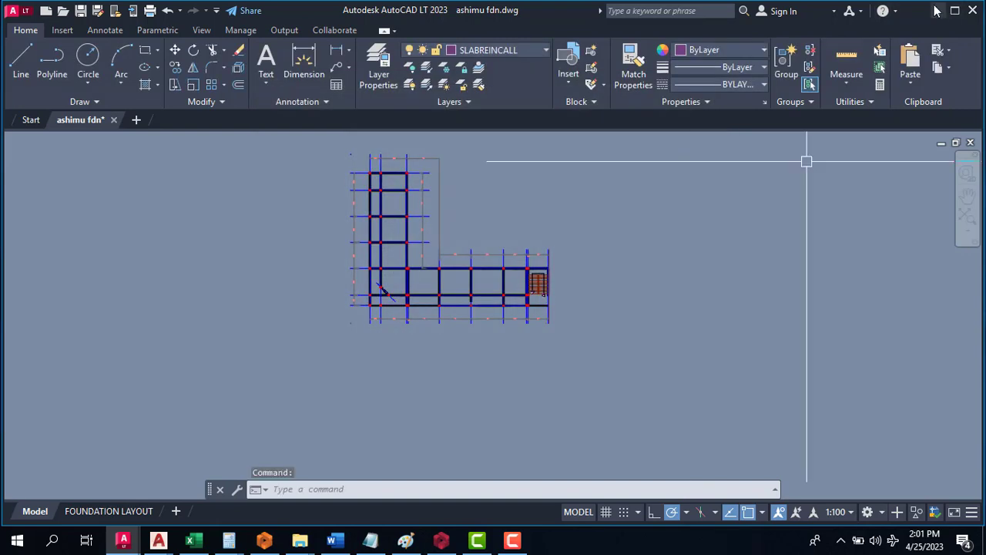
Switch to ProtaStructure 2022 and create a new project coded complete_design from the United Kingdom (BS8110) template.
click(443, 538)
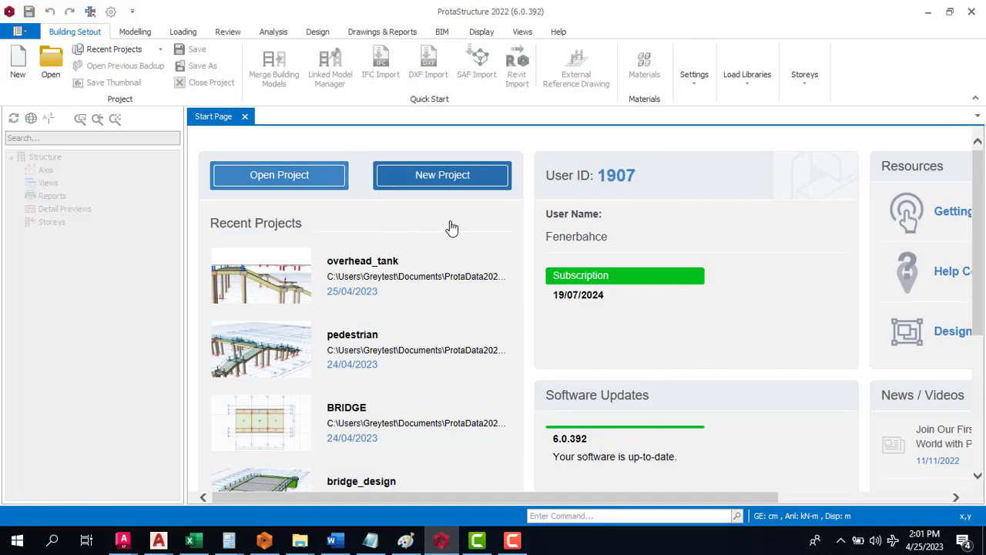
click(429, 183)
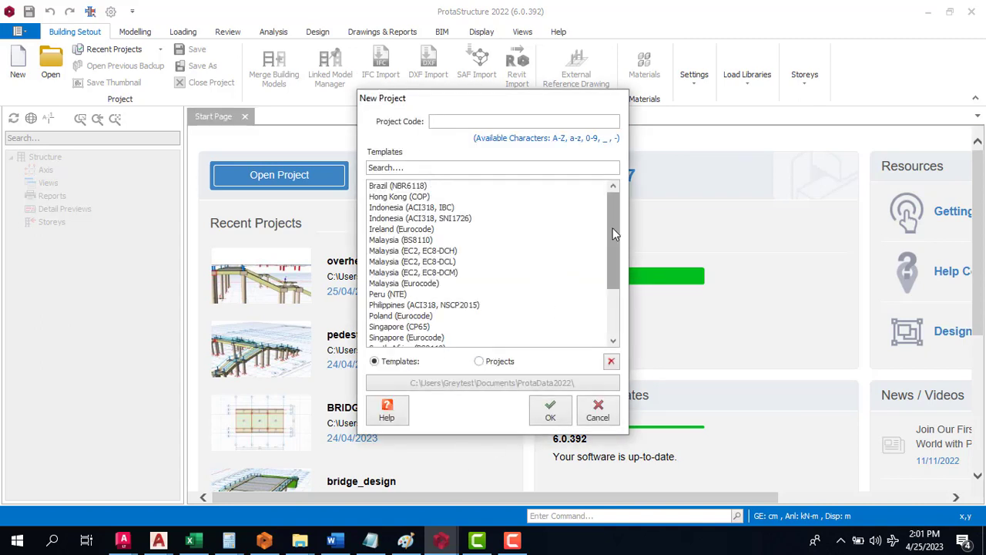
drag(612, 228, 539, 293)
click(440, 327)
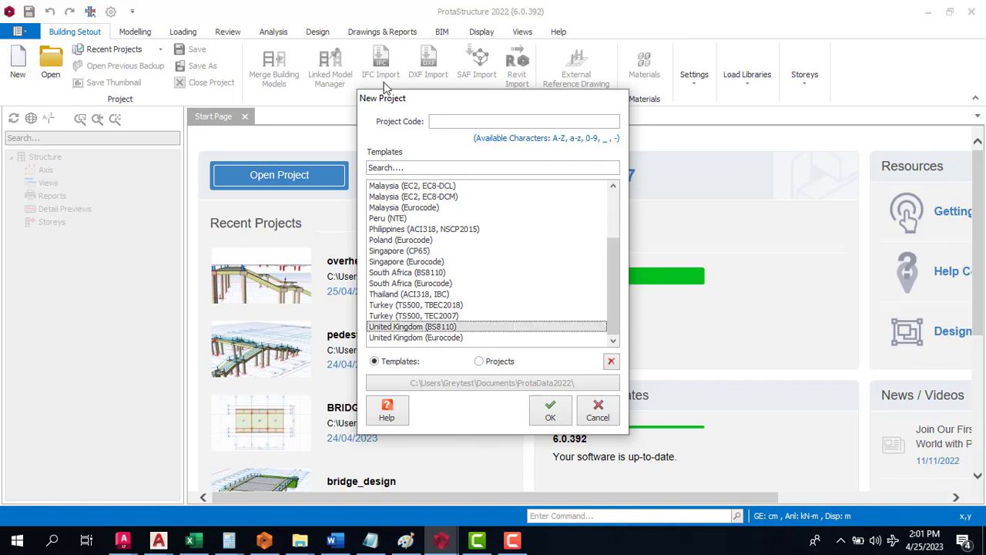
click(451, 120)
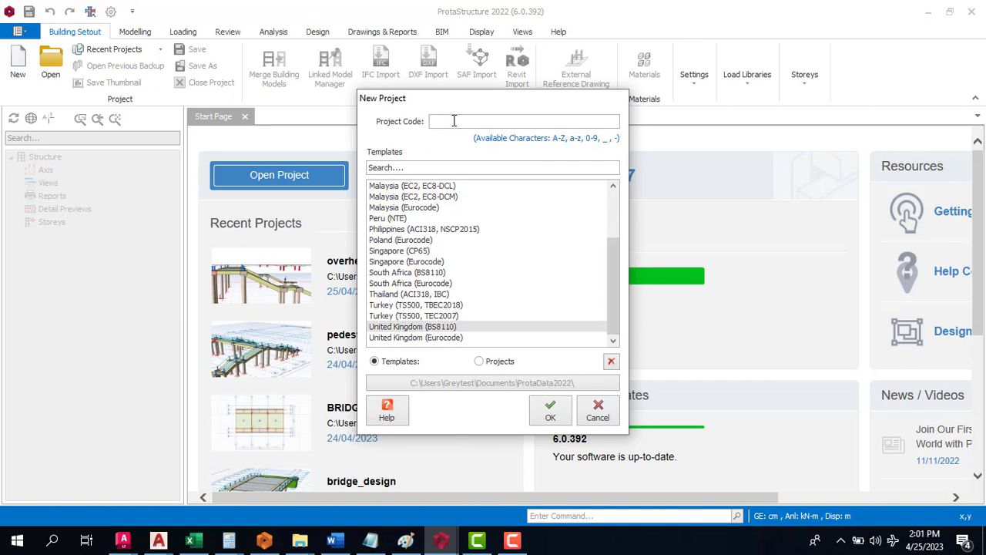
text(complete_)
text(design)
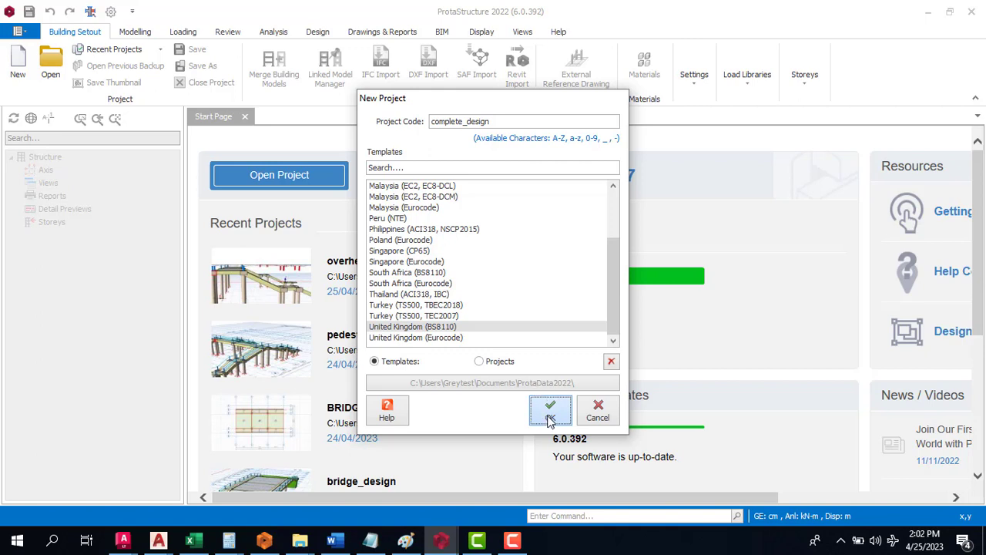
click(549, 420)
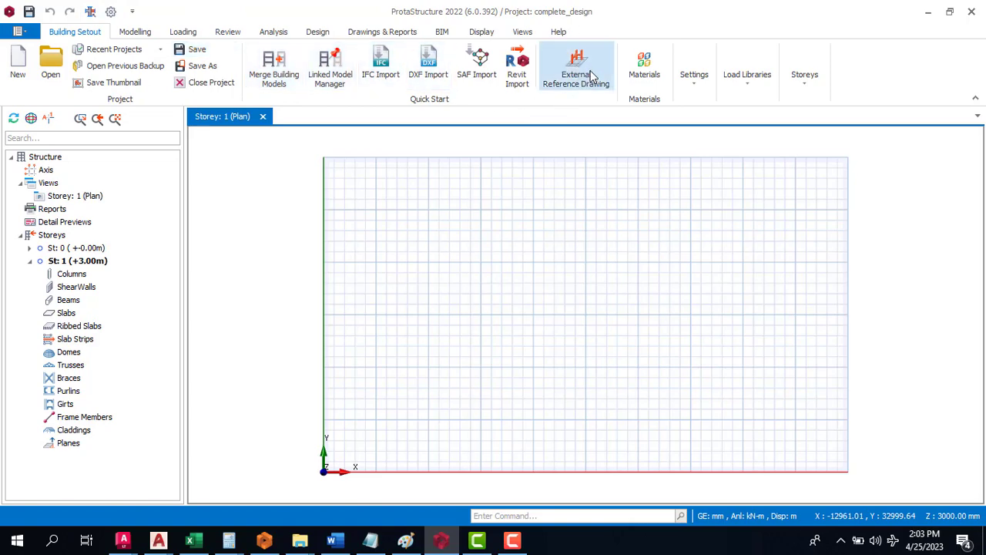
Add the file ashimu fdn.dxf from Documents as an external reference drawing for storey 1.
click(590, 70)
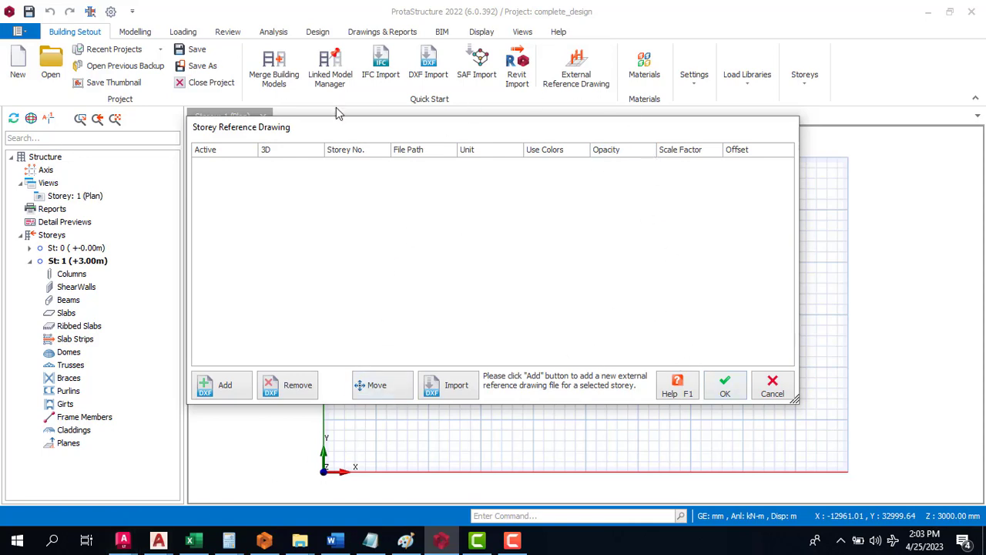
click(238, 389)
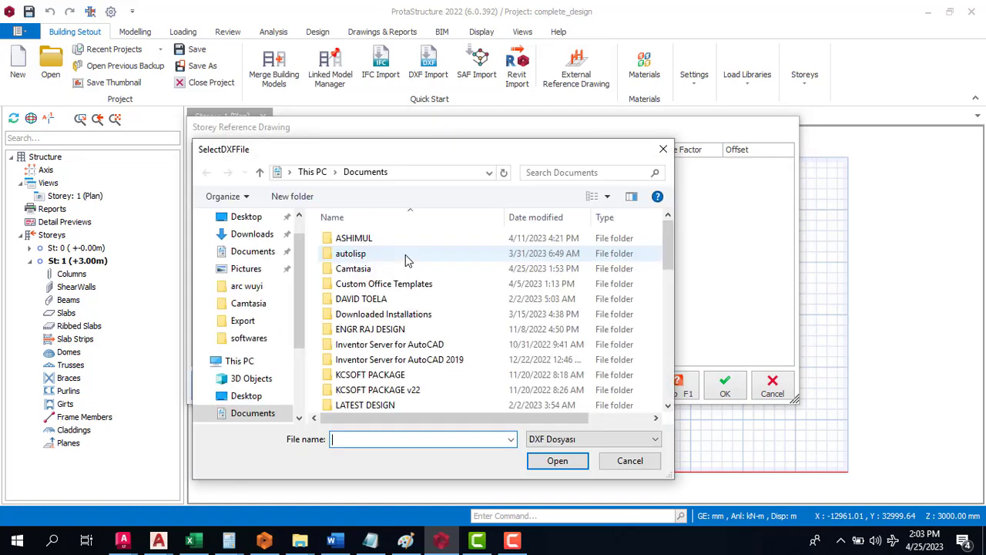
drag(667, 244, 661, 391)
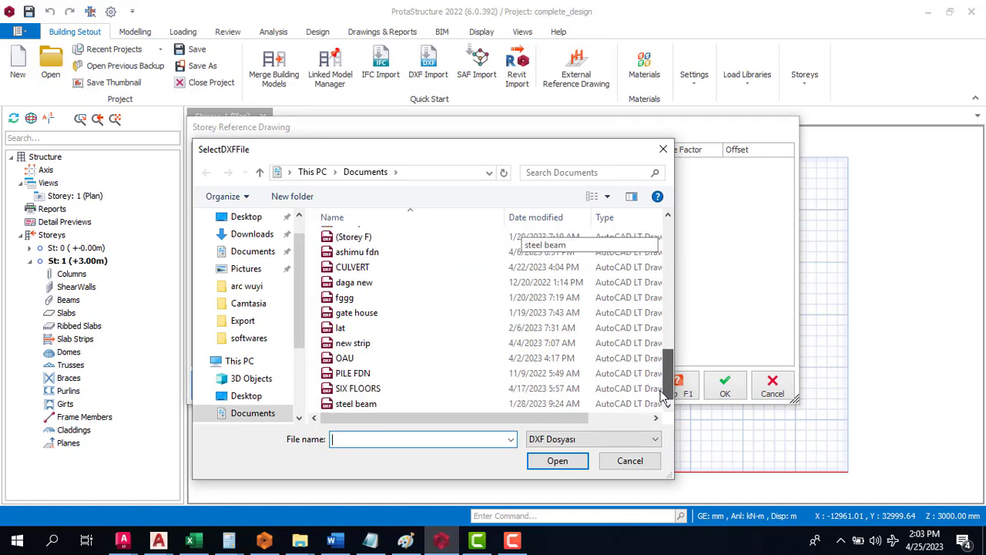
click(435, 259)
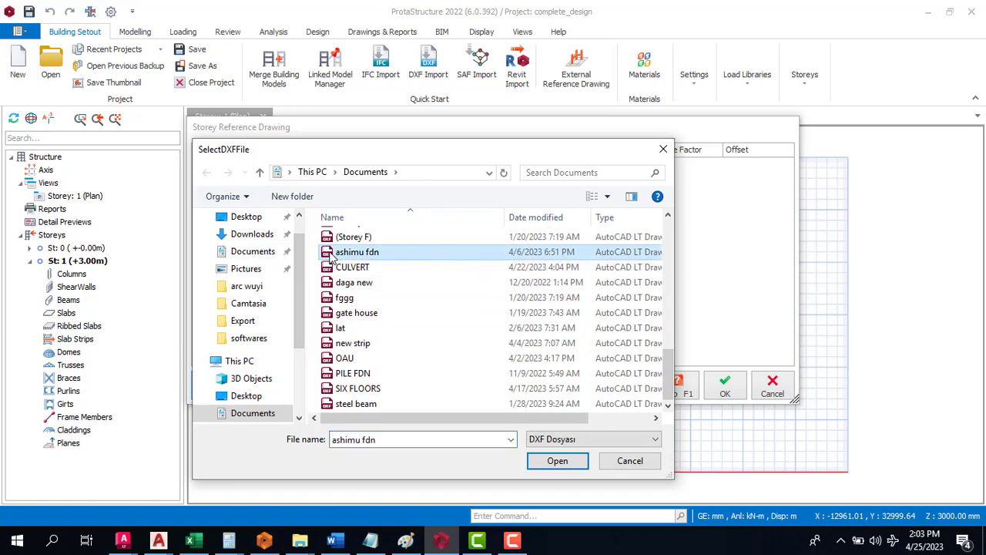
click(558, 461)
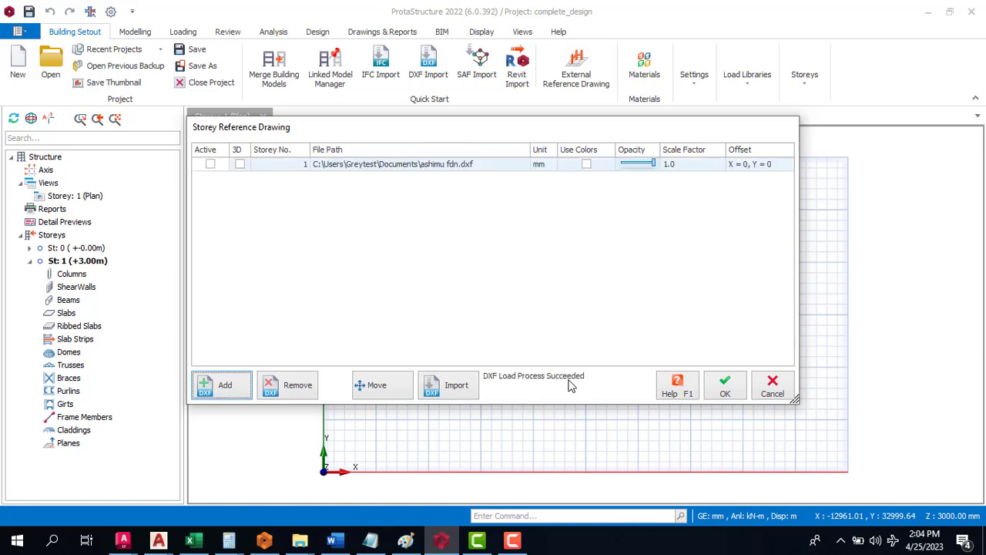
Make the ashimu fdn reference drawing active with its own colors, leave 3D off, and start its DXF import.
click(209, 165)
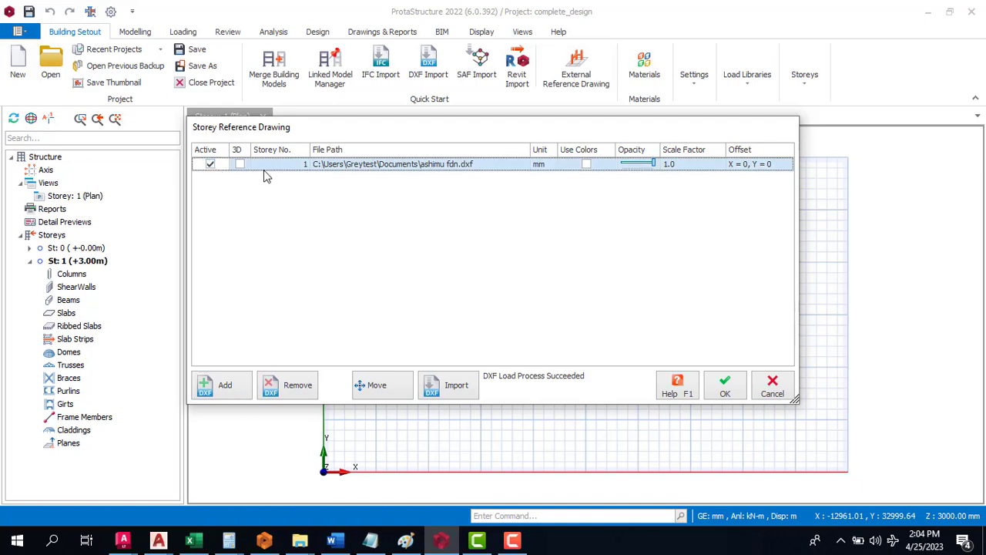
click(240, 165)
click(238, 164)
click(587, 165)
click(448, 389)
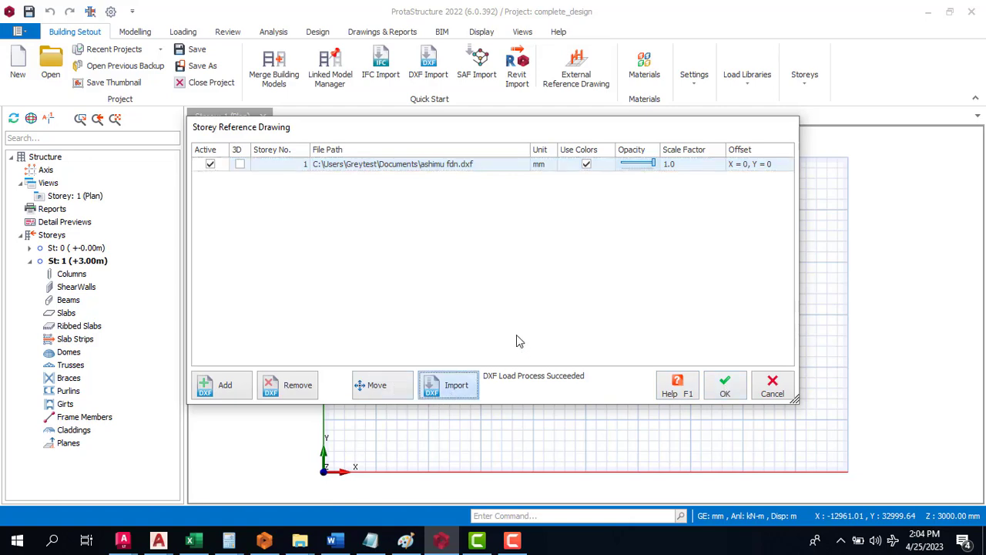
click(457, 390)
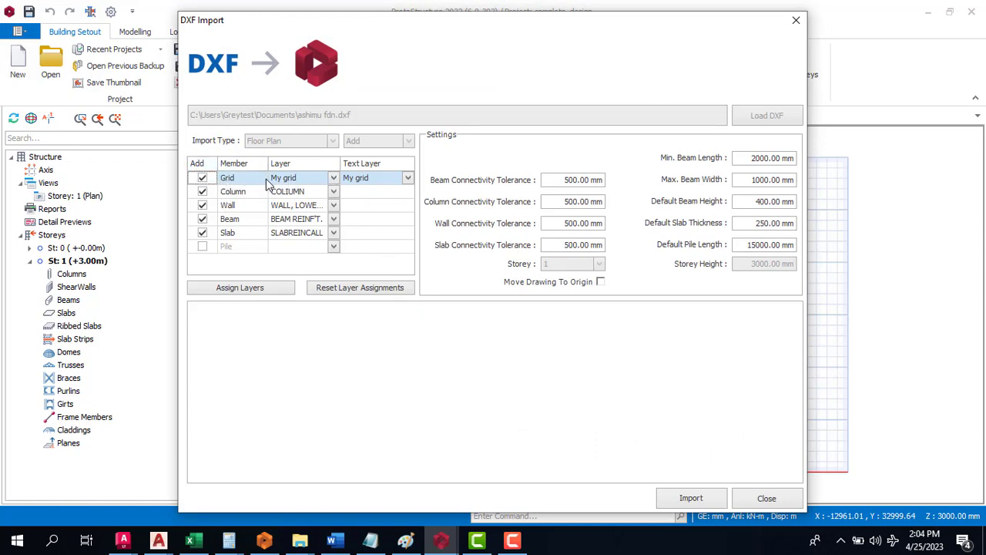
Review the DXF layers assigned to the Grid and Column members without changing the assignments.
click(334, 179)
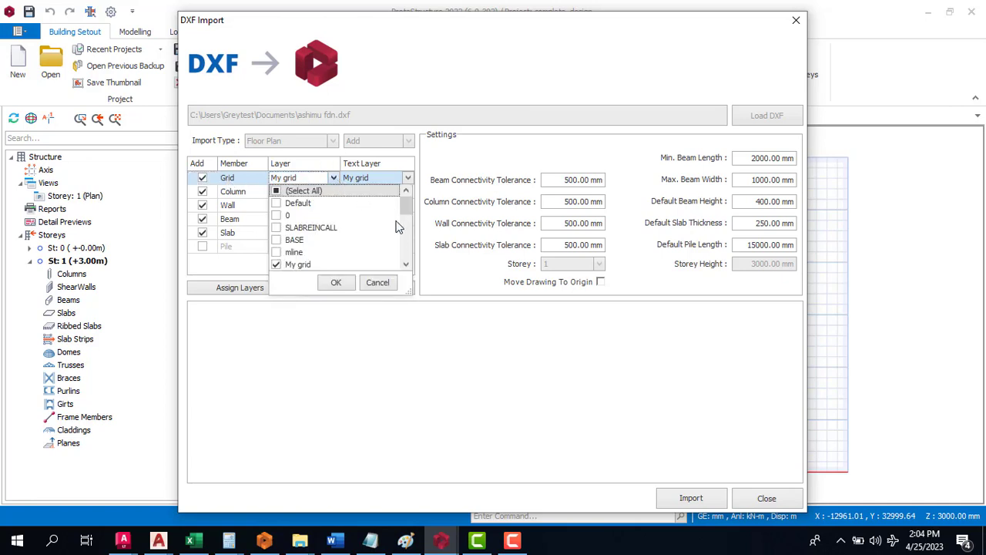
click(406, 264)
click(406, 263)
click(406, 264)
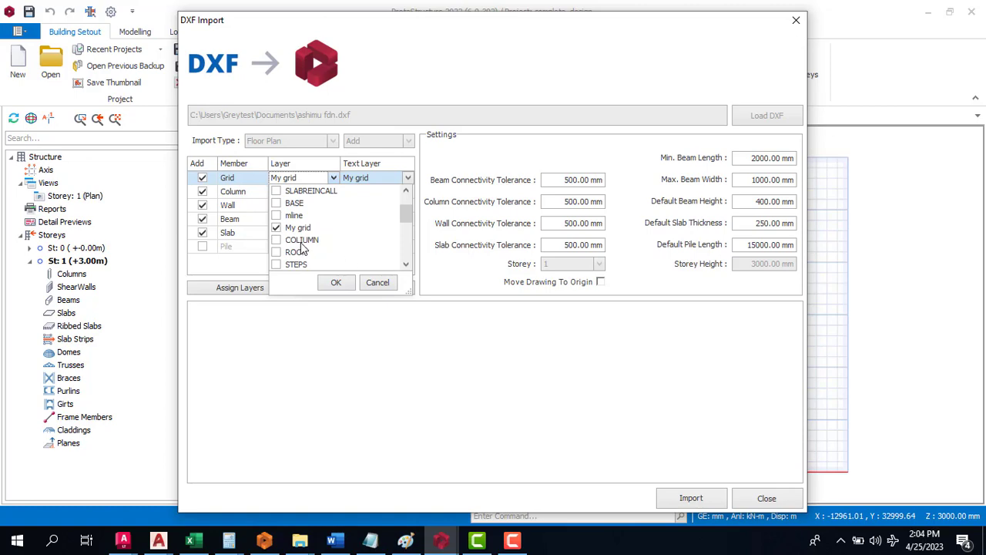
click(377, 283)
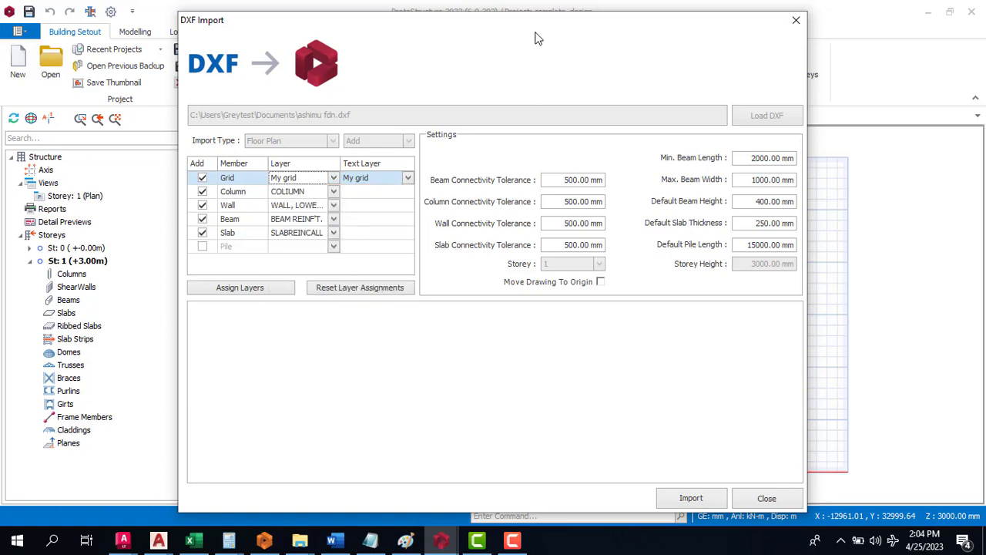
drag(538, 39, 562, 48)
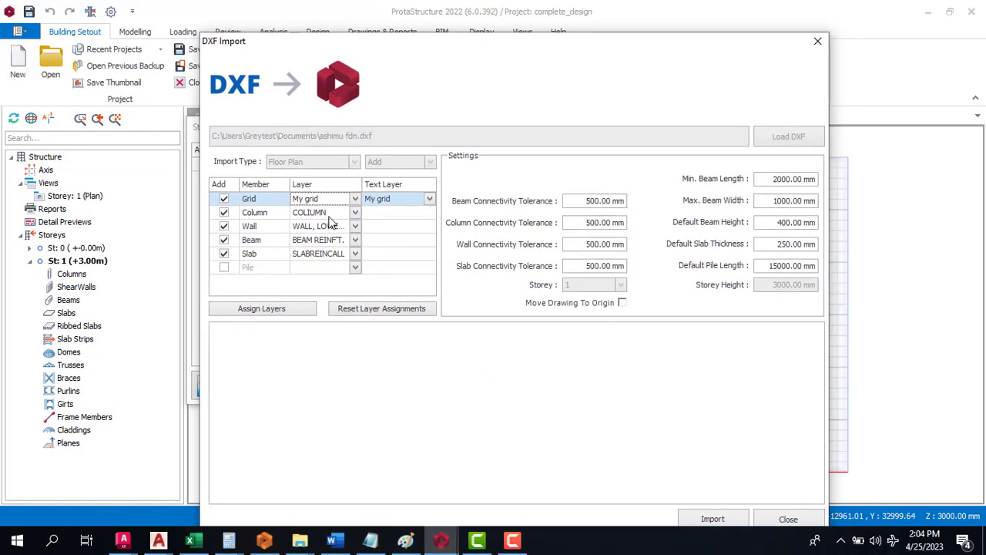
click(356, 214)
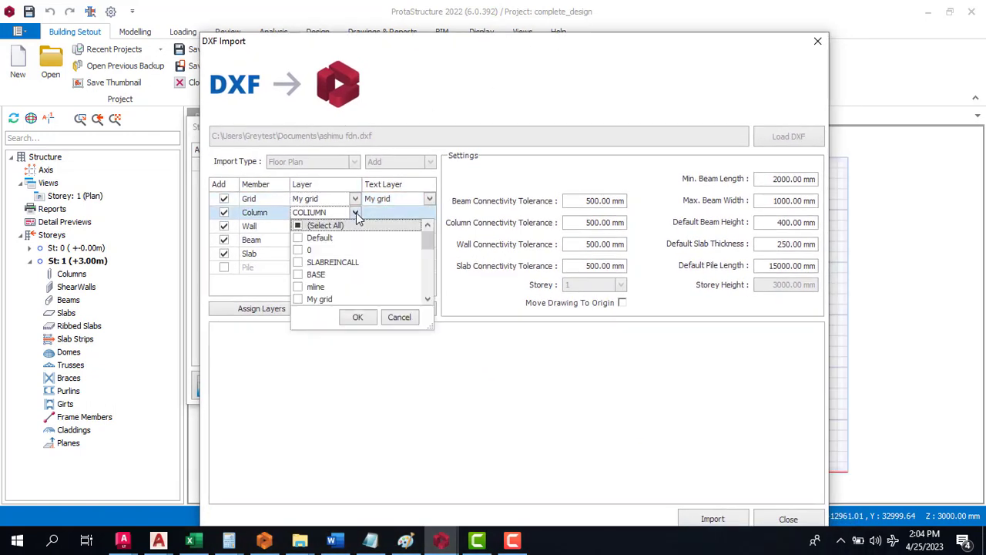
click(356, 216)
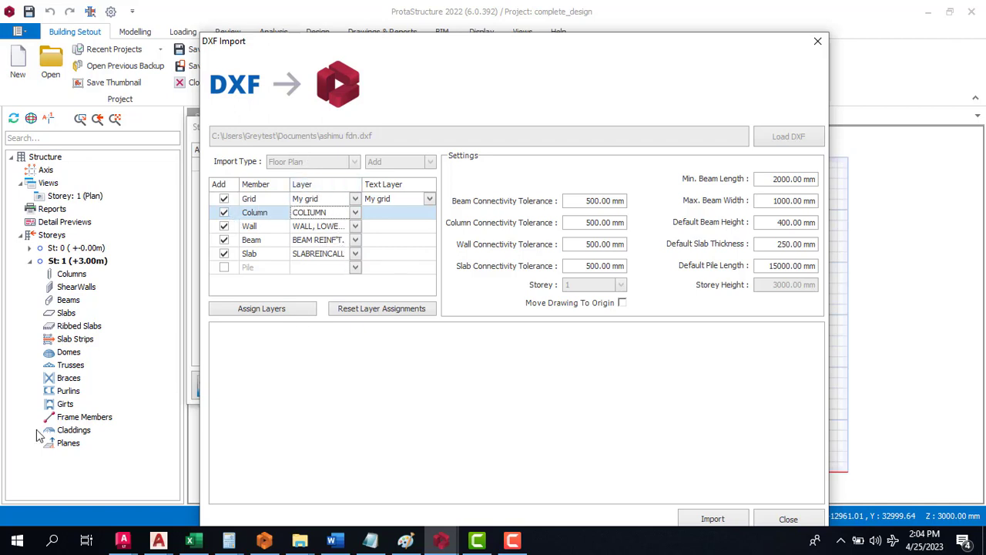
Import the floor plan members from ashimu fdn.dxf and accept the storey reference drawing.
click(713, 520)
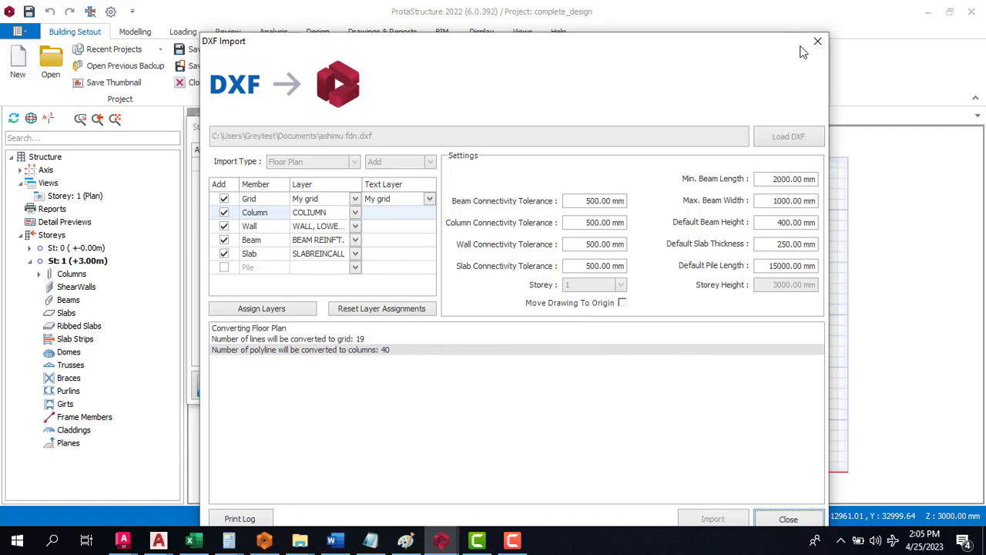
click(796, 520)
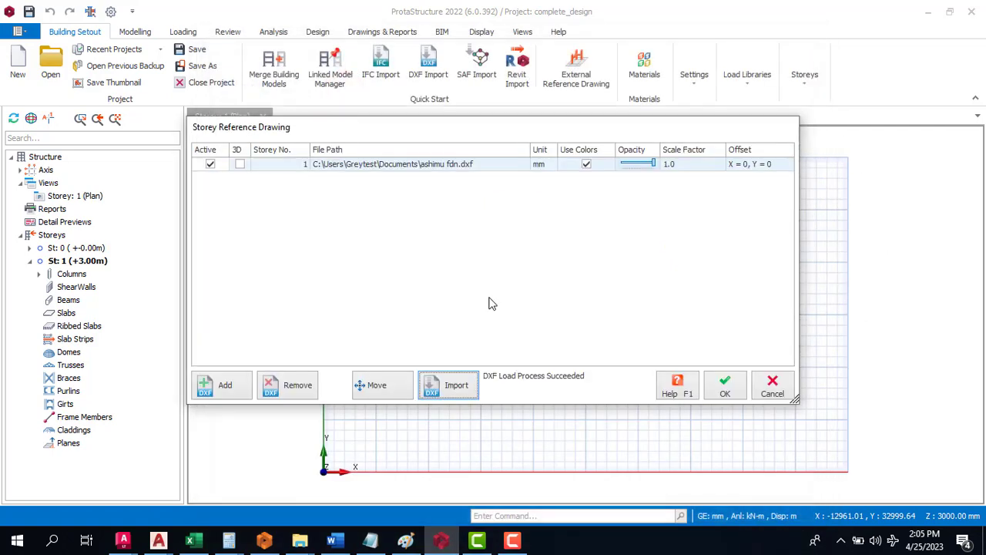
click(725, 387)
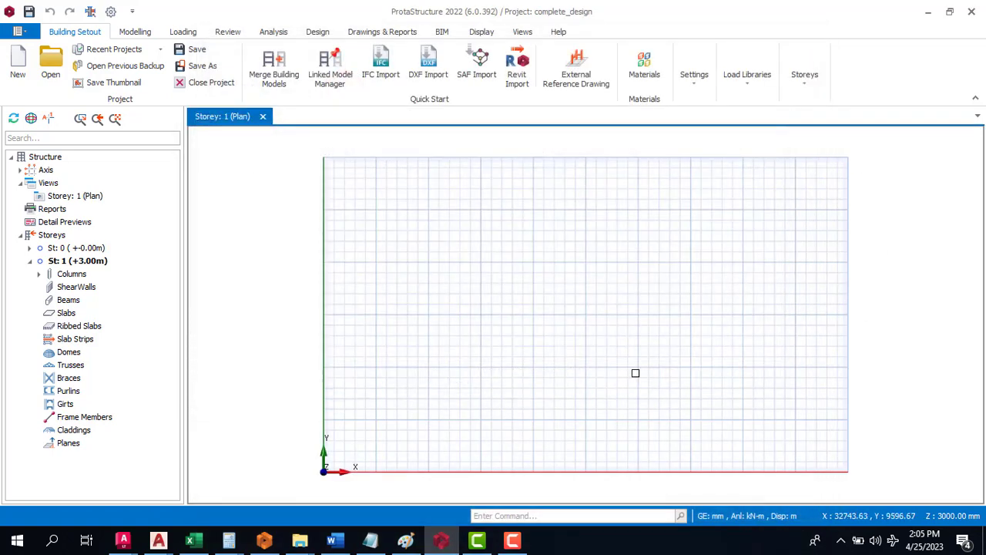
Examine the imported grid axes, columns and reference drawing across the storey 1 plan.
scroll(377, 333, down, 5)
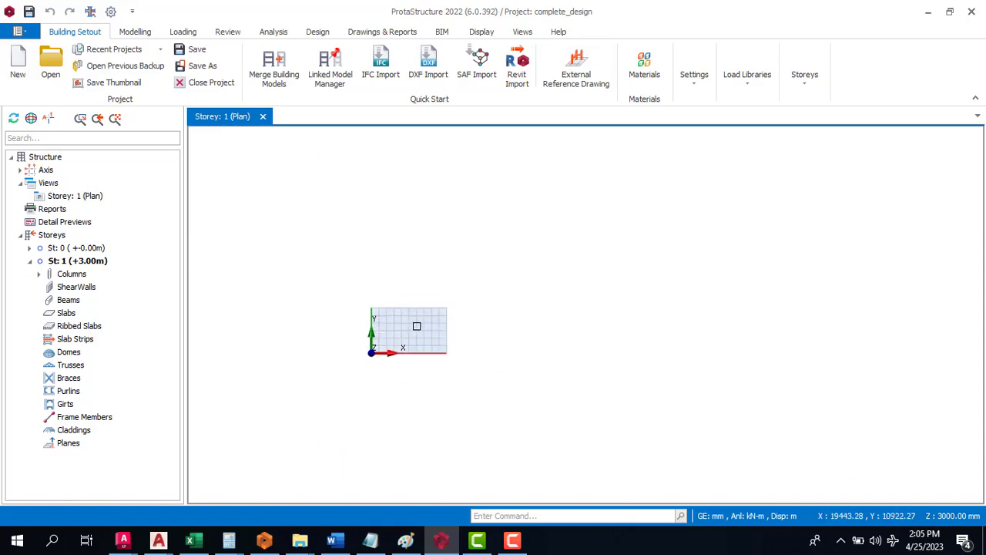
scroll(746, 147, up, 6)
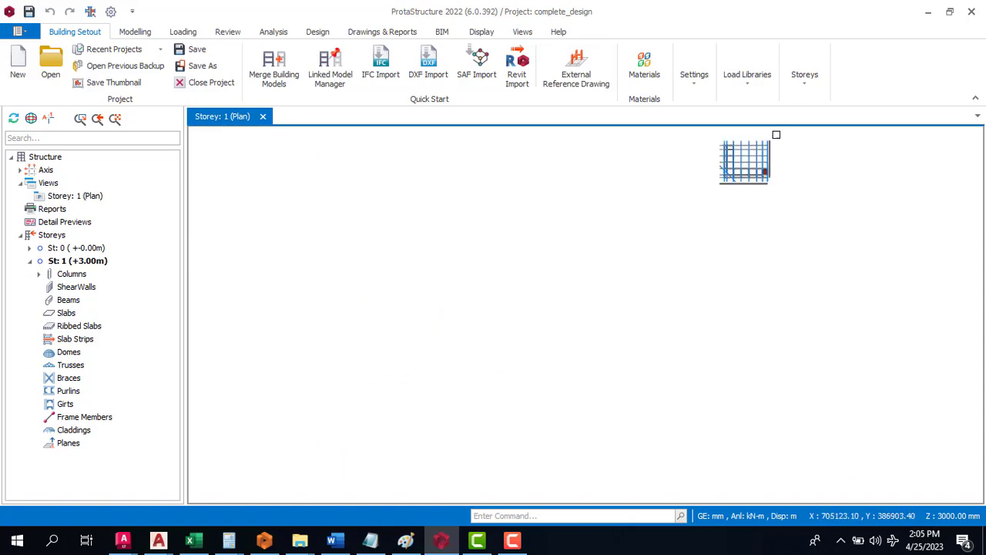
scroll(408, 149, up, 3)
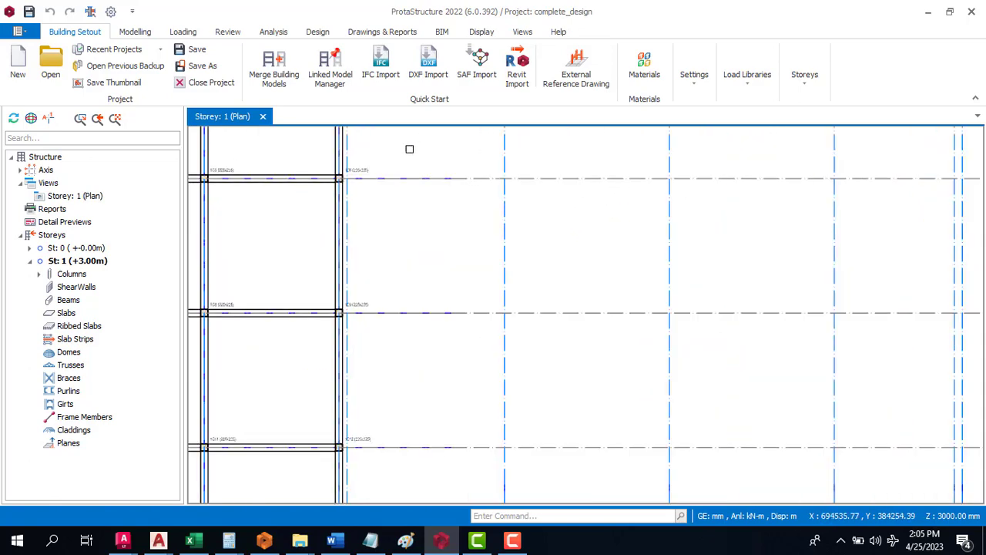
scroll(311, 177, down, 3)
scroll(331, 201, up, 5)
scroll(355, 205, down, 2)
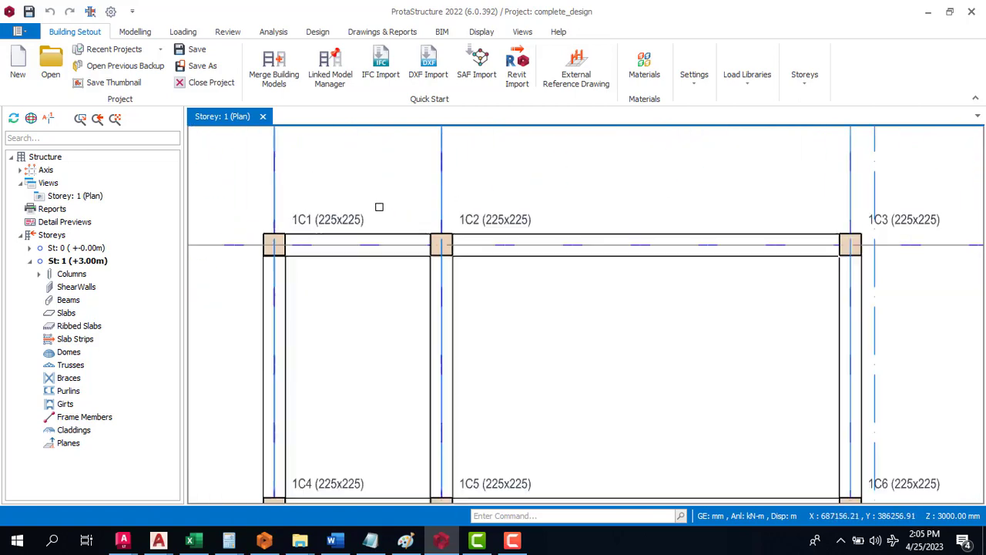
scroll(282, 214, up, 4)
scroll(315, 258, down, 6)
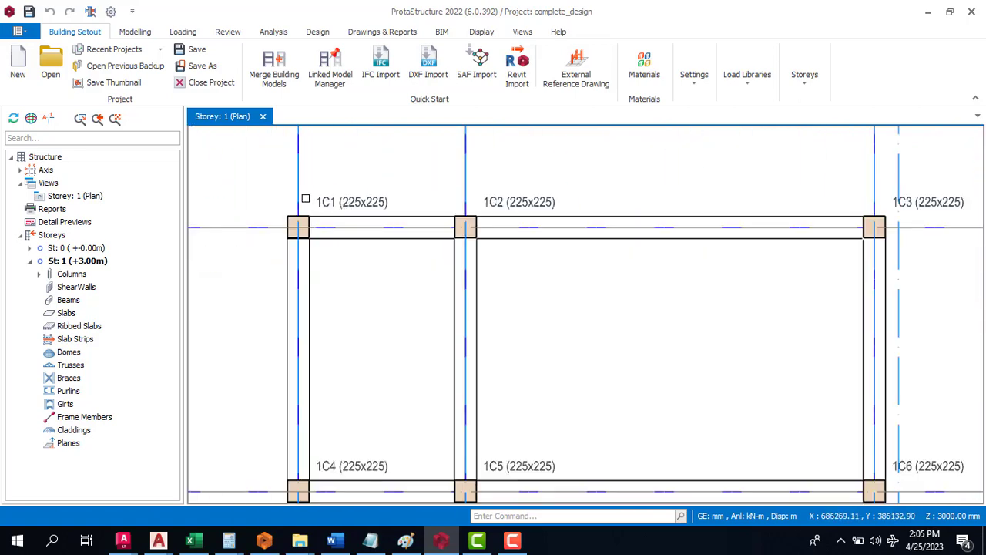
scroll(571, 339, up, 6)
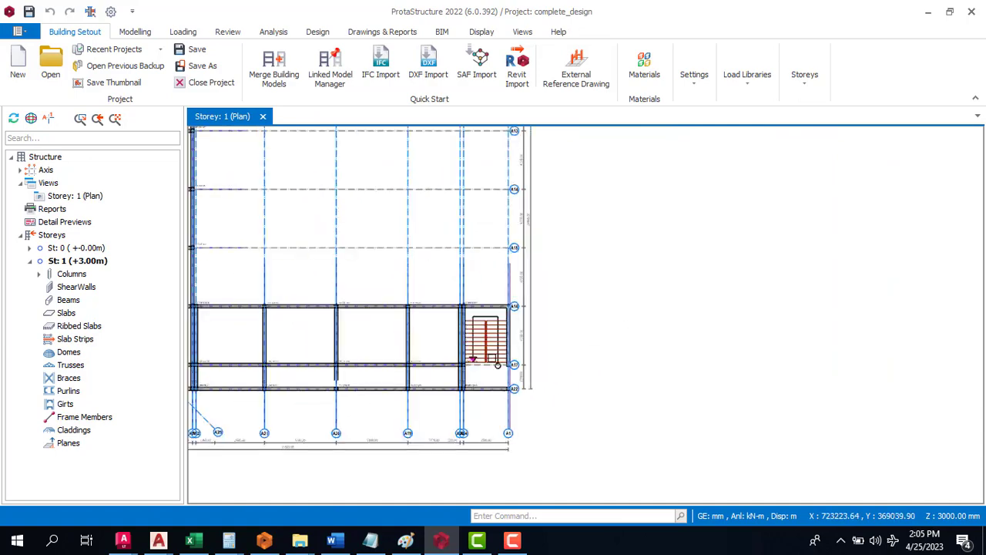
scroll(648, 260, down, 2)
scroll(649, 260, down, 4)
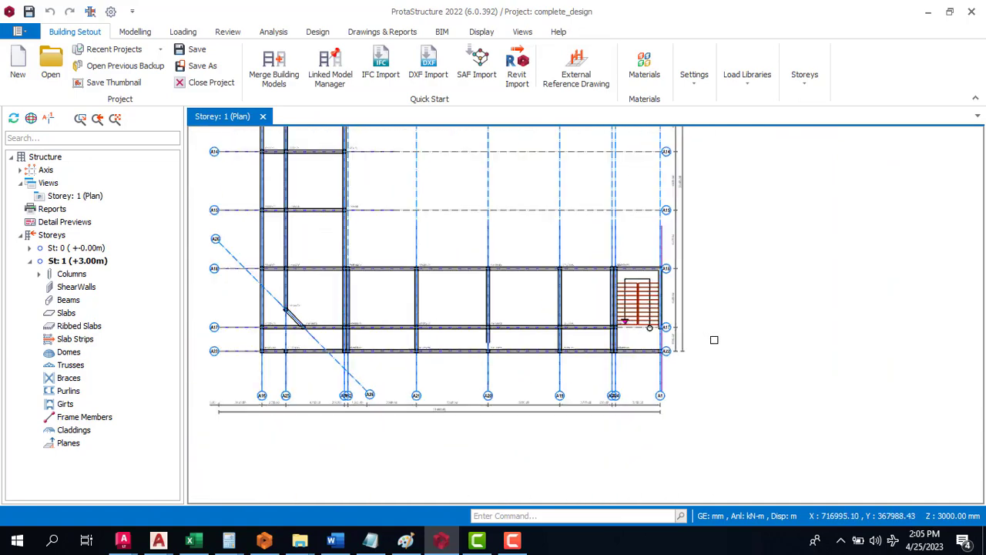
scroll(516, 217, up, 5)
scroll(516, 218, up, 5)
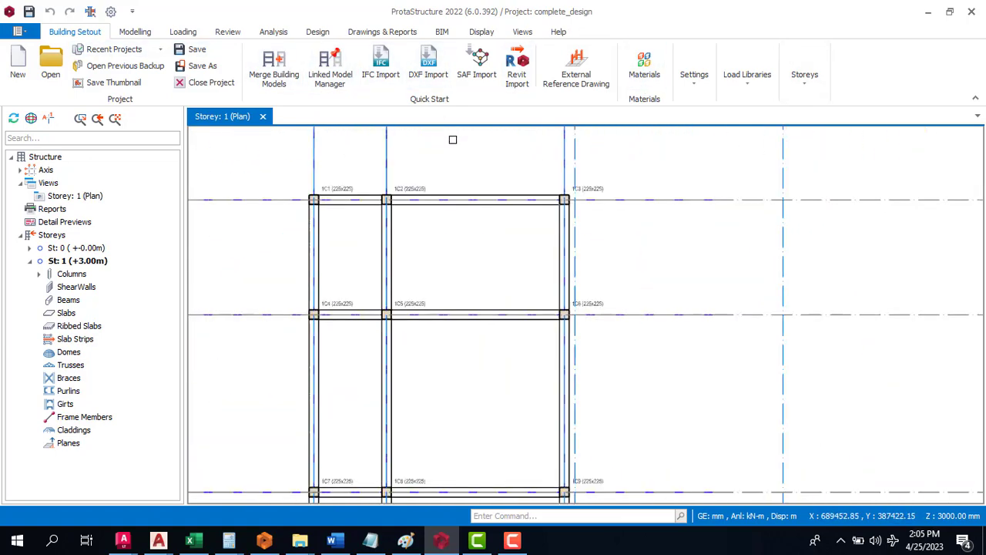
scroll(403, 211, down, 3)
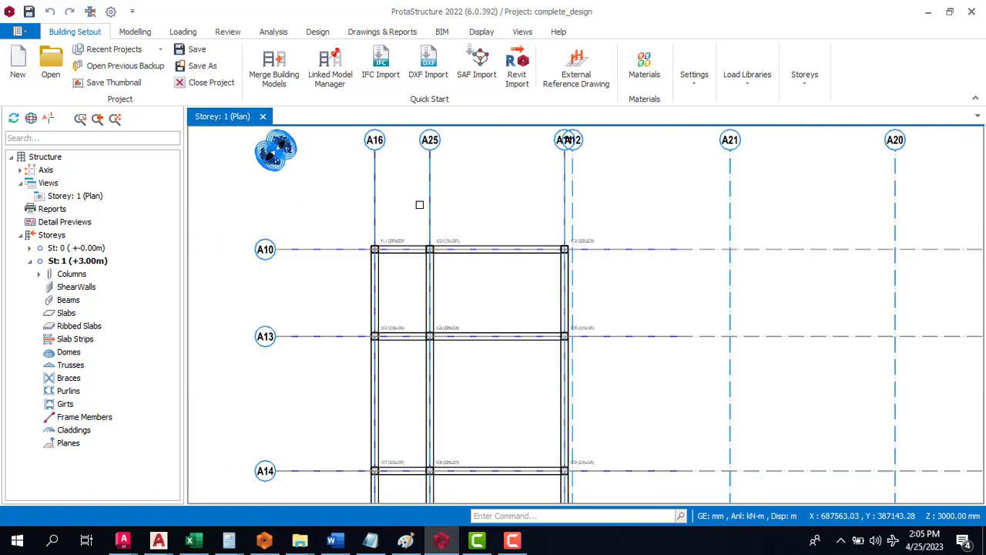
scroll(419, 202, down, 4)
scroll(383, 203, up, 4)
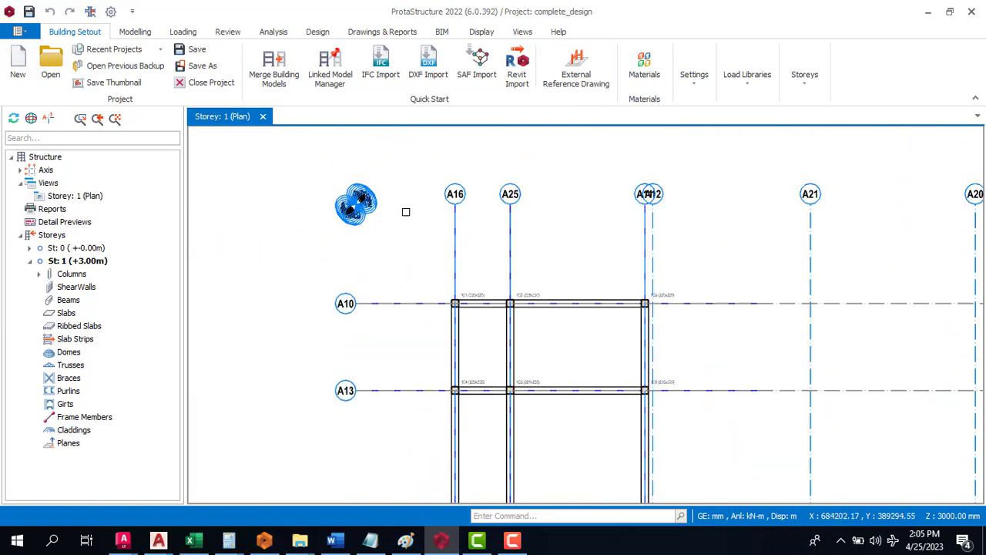
Delete the stray cluster of overlapping axes beyond the upper-left corner of the plan grid, with only Axes in the member filter.
drag(386, 166, 316, 236)
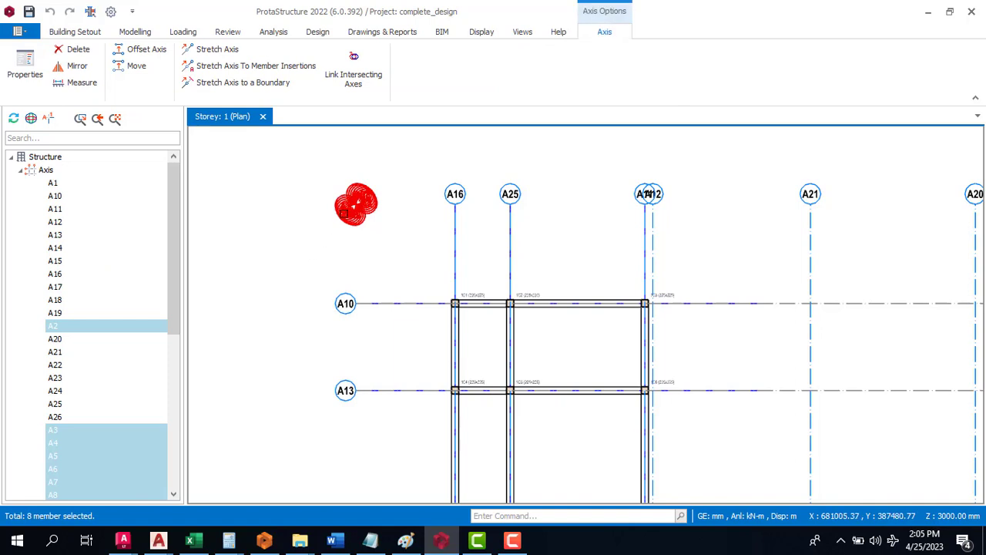
key(Delete)
click(498, 432)
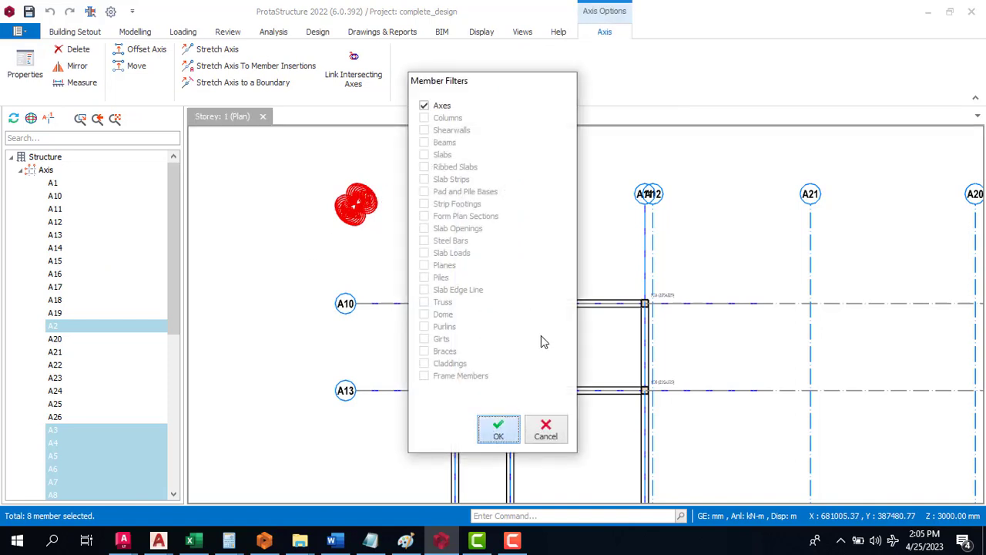
Open the axis table for all vertical axes of the plan and rename axis A1 to 1.
scroll(566, 214, down, 5)
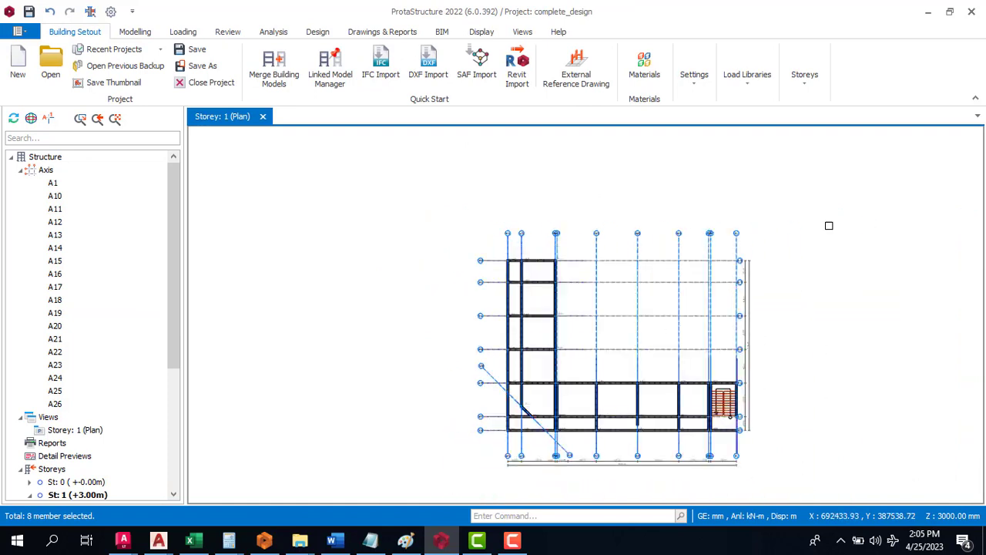
drag(766, 205, 460, 238)
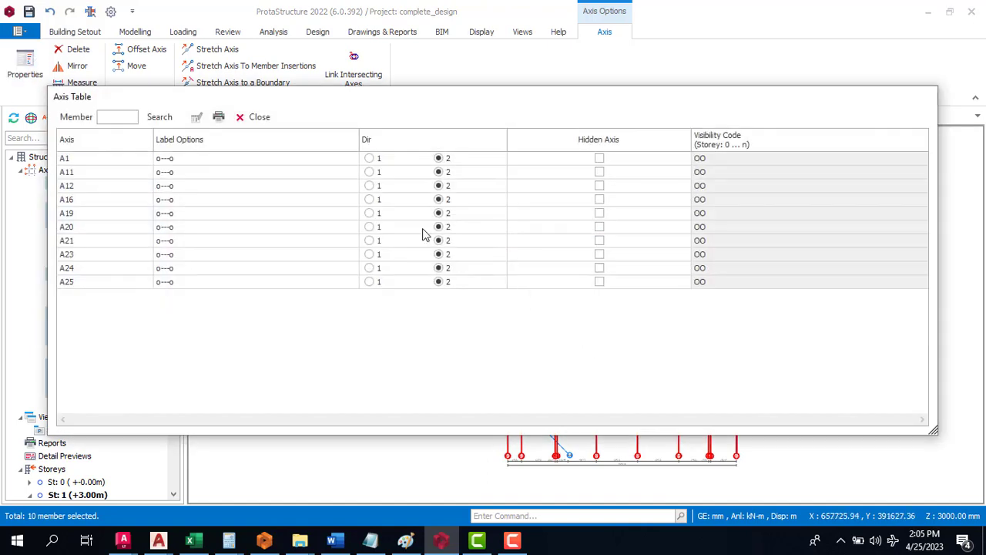
click(74, 160)
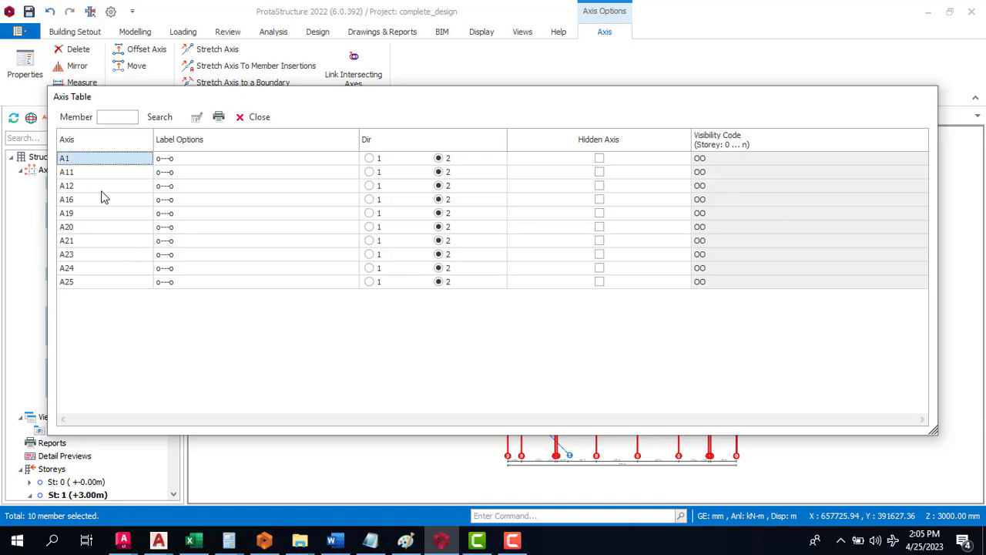
key(Down)
key(Down)
key(Down)
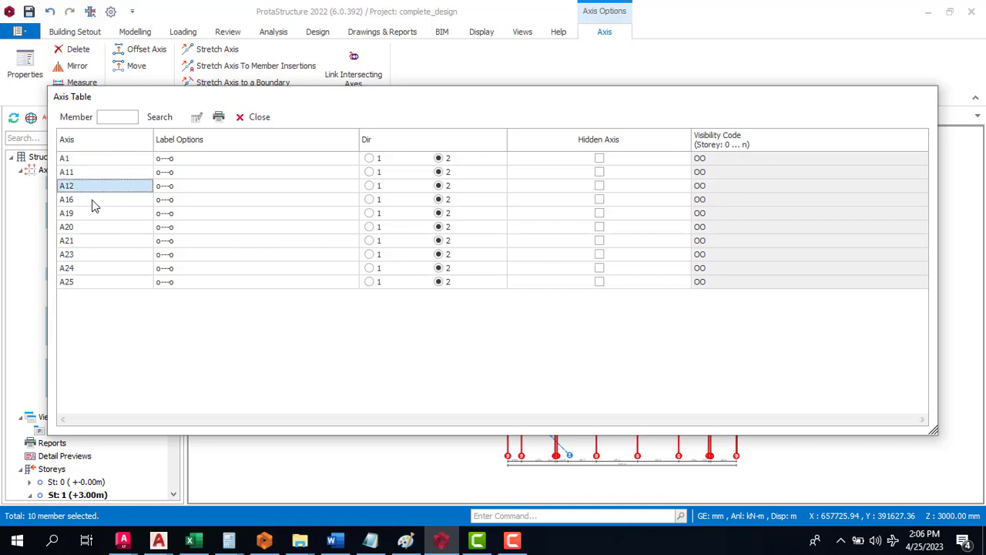
key(Down)
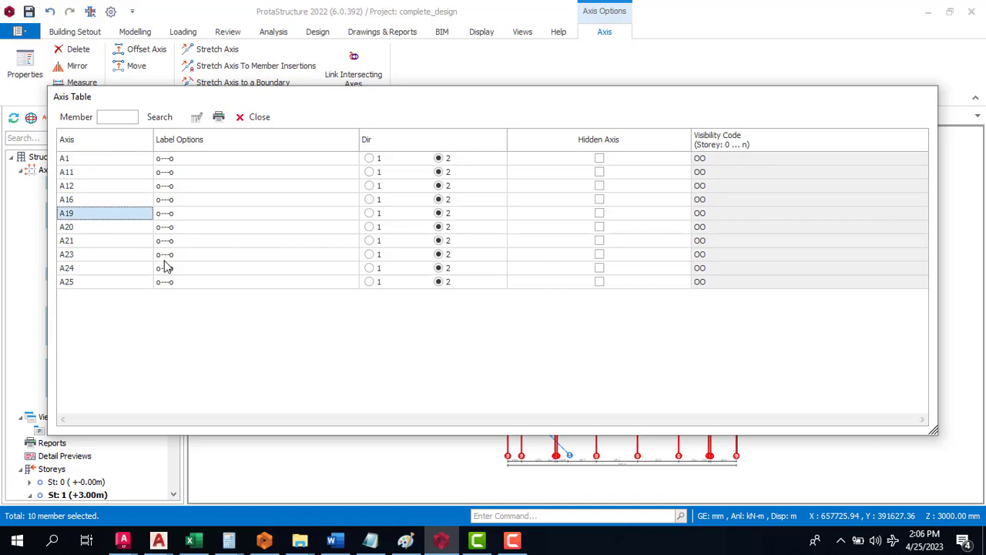
click(93, 160)
click(88, 159)
click(74, 159)
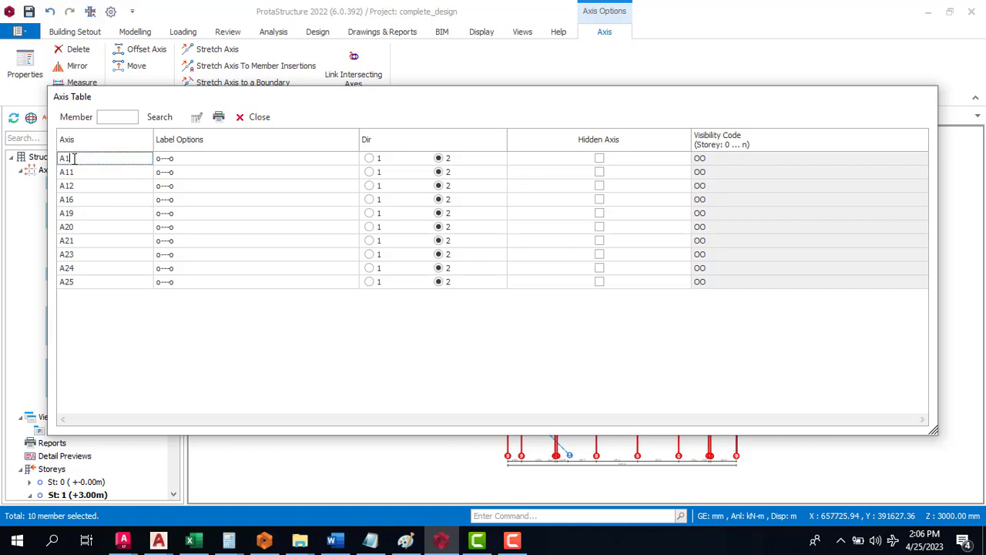
drag(74, 159, 58, 157)
text(1)
Rename axis A11 to 2 and axis A12 to 3.
click(79, 172)
click(77, 173)
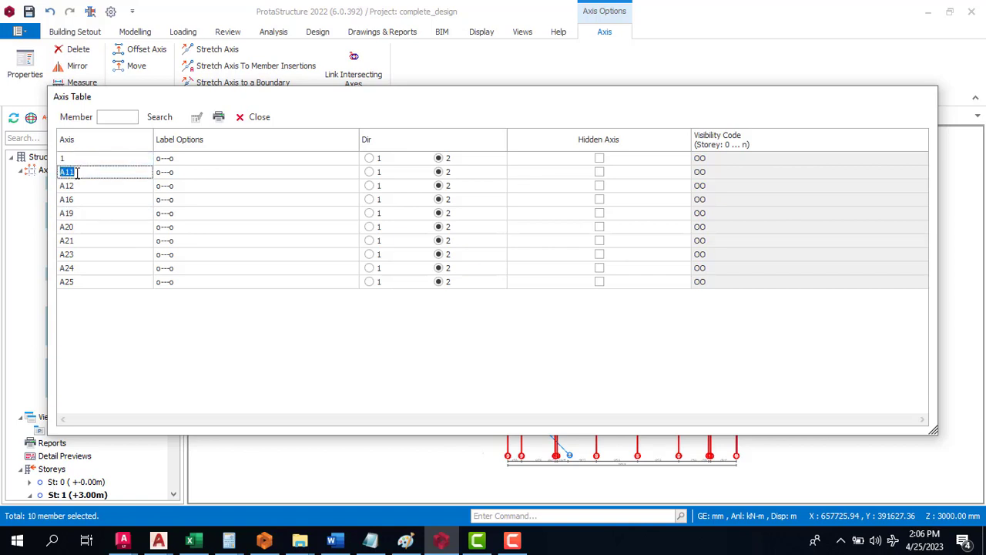
text(2)
click(80, 187)
click(78, 186)
drag(78, 186, 58, 186)
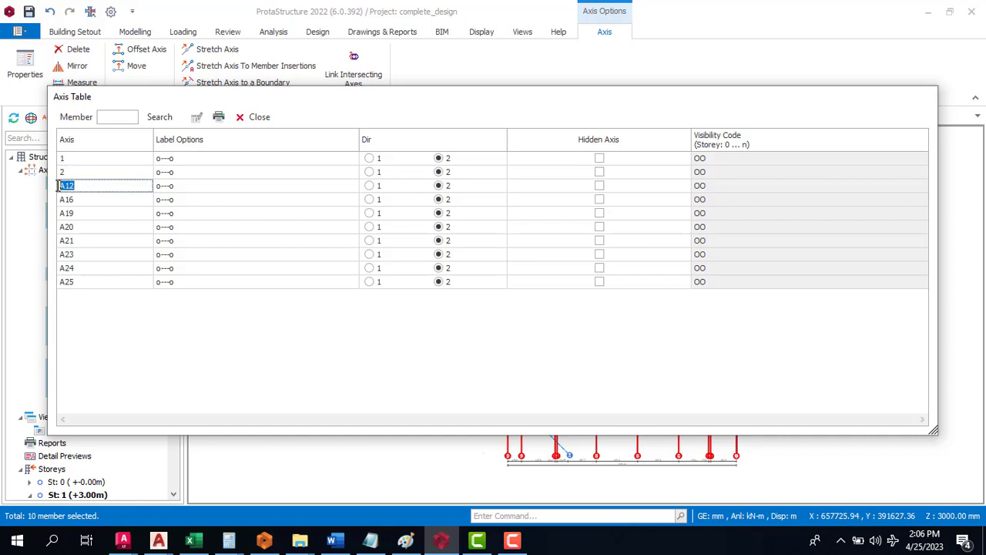
text(2)
Rename axis A16 to 4 and axis A19 to 5.
click(84, 202)
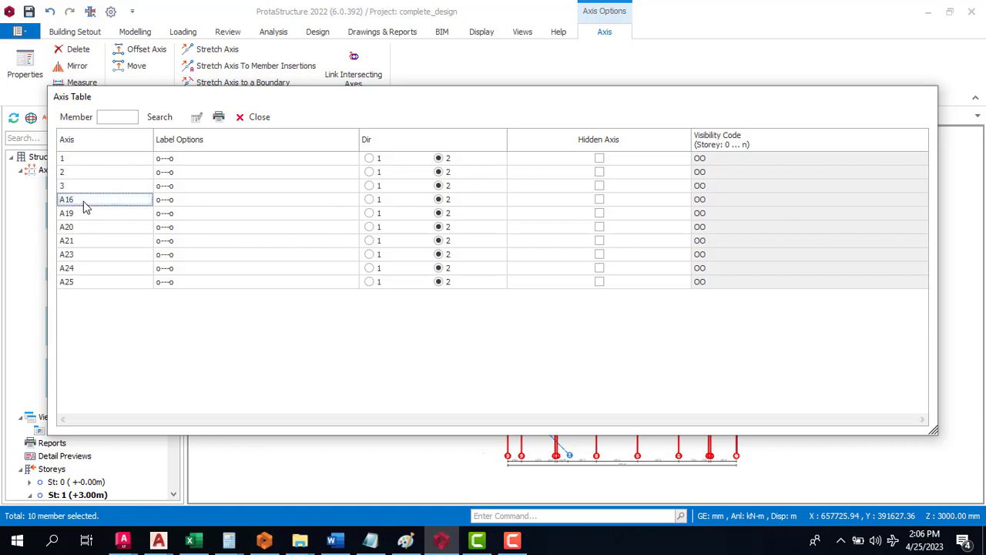
click(76, 199)
text(4)
click(75, 213)
click(75, 213)
drag(77, 214, 46, 211)
text(5)
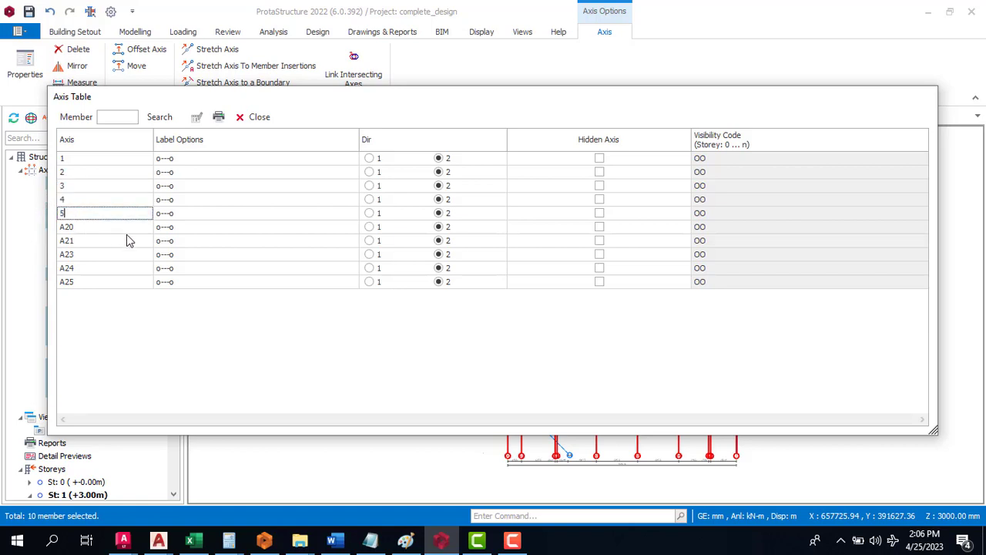
Rename axis A20 to 6 and axis A21 to 7.
click(82, 226)
click(82, 226)
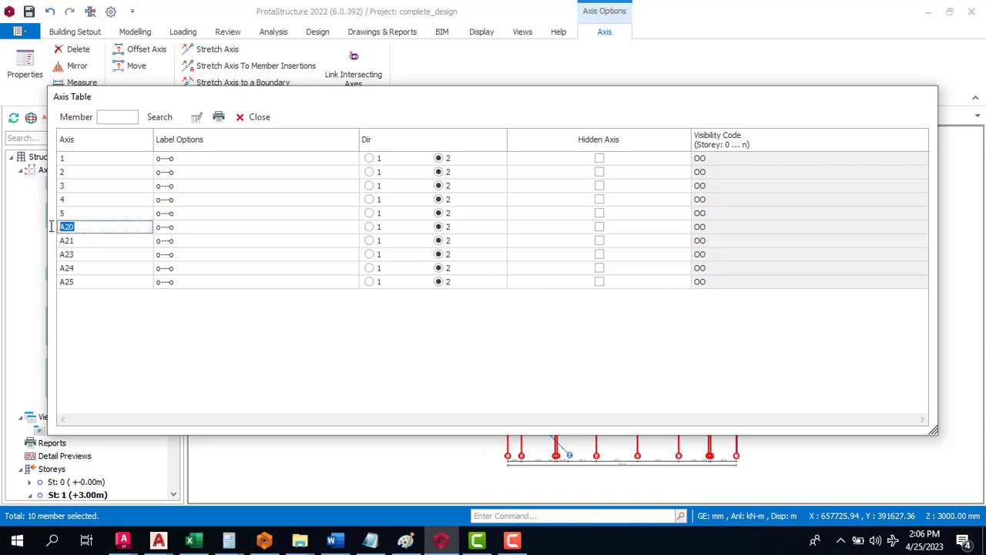
text(6)
click(77, 242)
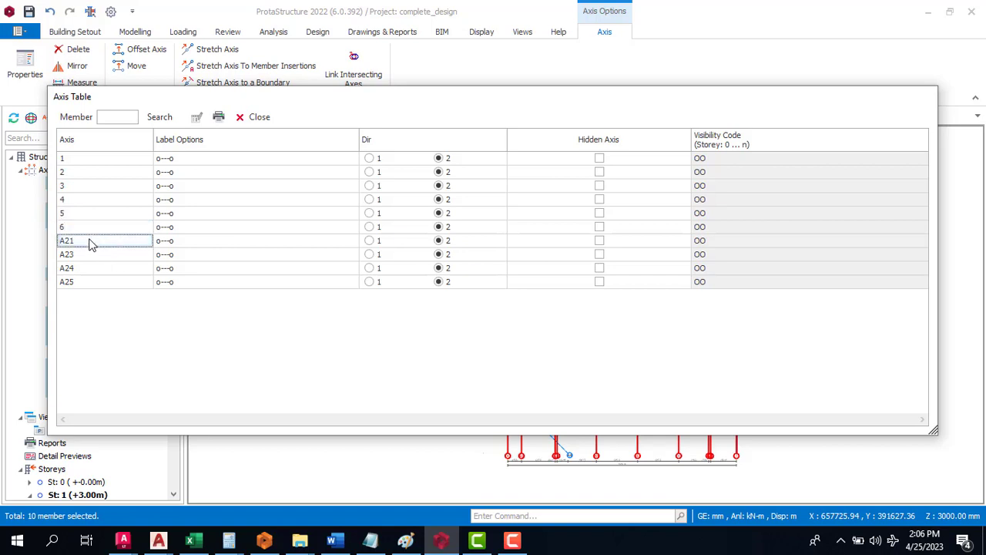
click(85, 240)
text(7)
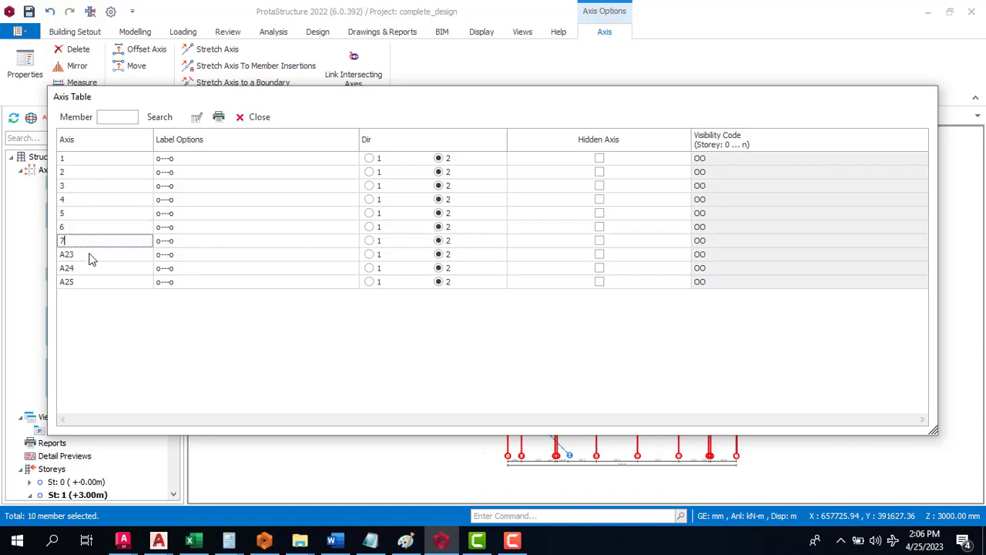
Rename axis A23 to 8, axis A24 to 9 and axis A25 to 10.
click(87, 258)
click(84, 259)
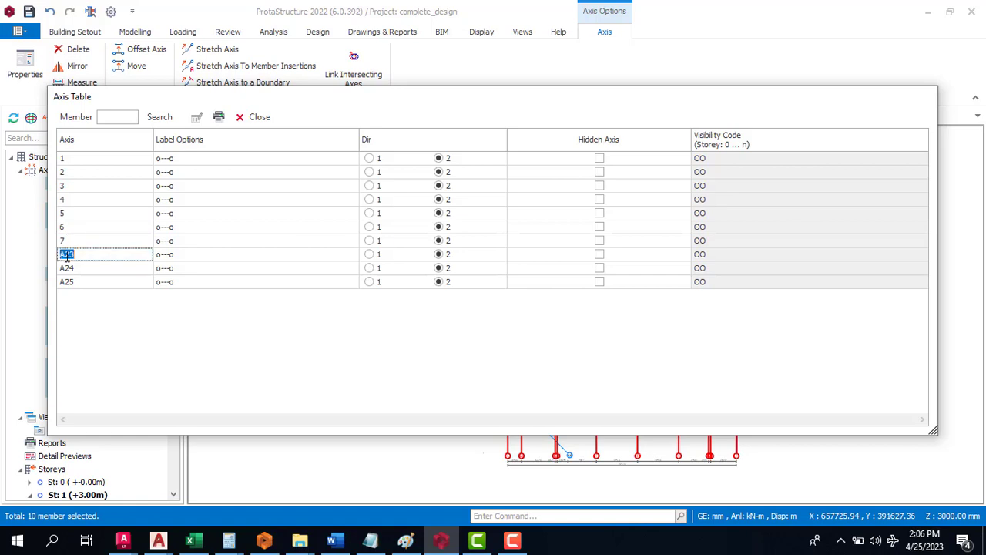
text(8)
click(86, 272)
click(86, 268)
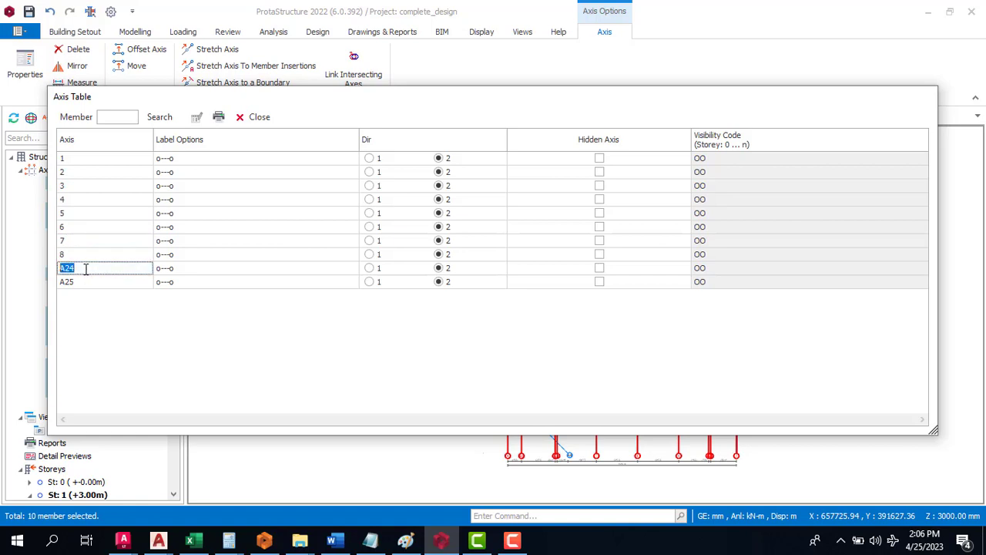
drag(84, 268, 48, 285)
text(9)
click(87, 283)
click(87, 282)
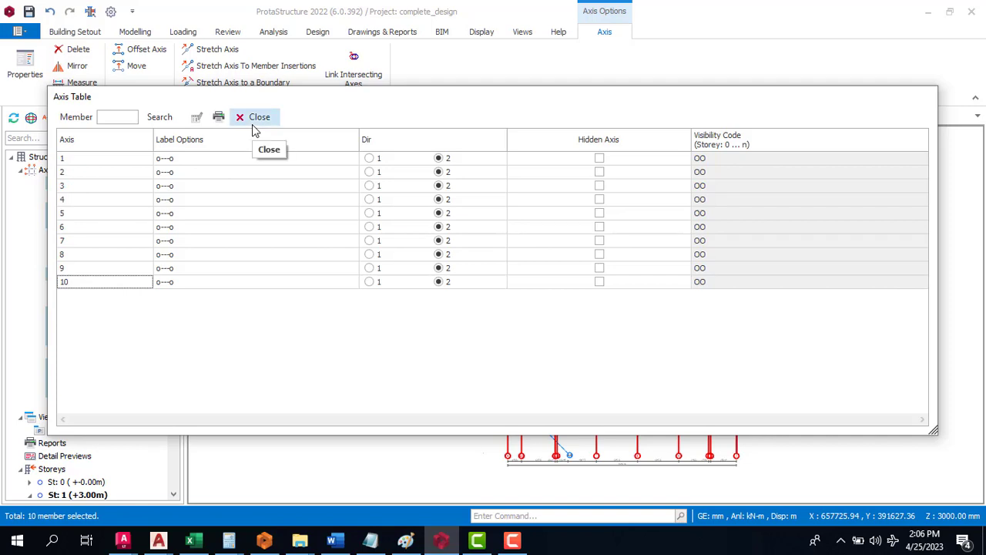
Switch axis 1 to direction 1 and back to 2, and toggle its hidden setting on and off.
click(371, 159)
click(370, 158)
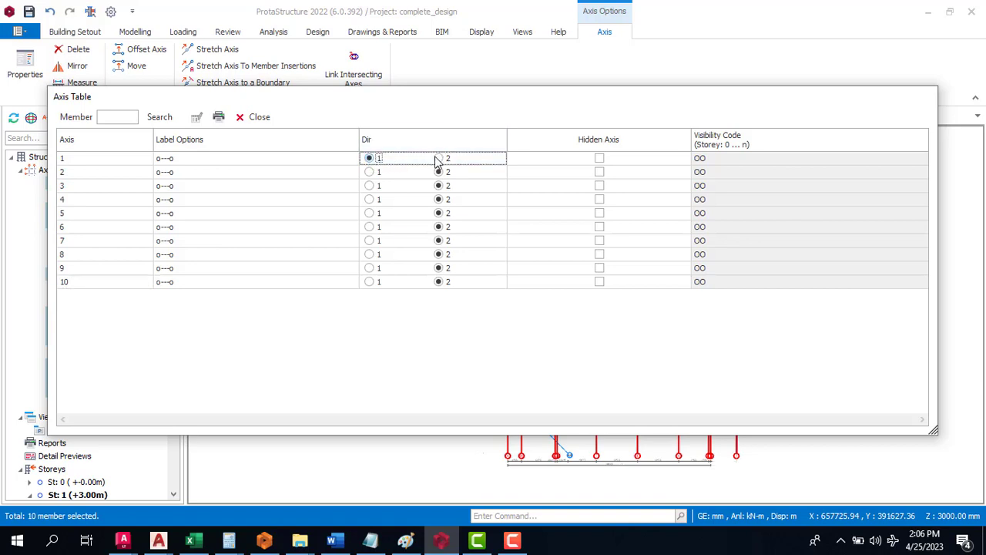
click(445, 160)
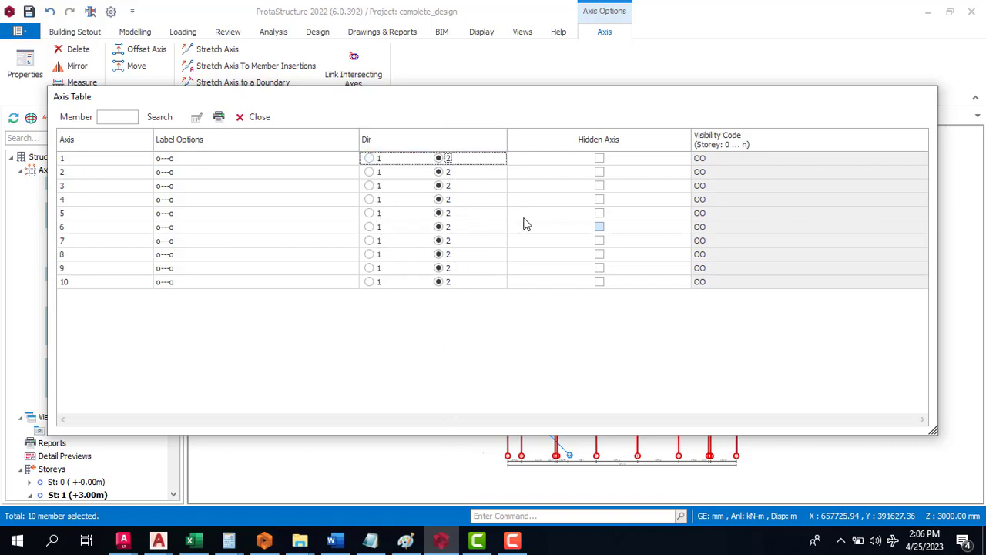
click(599, 158)
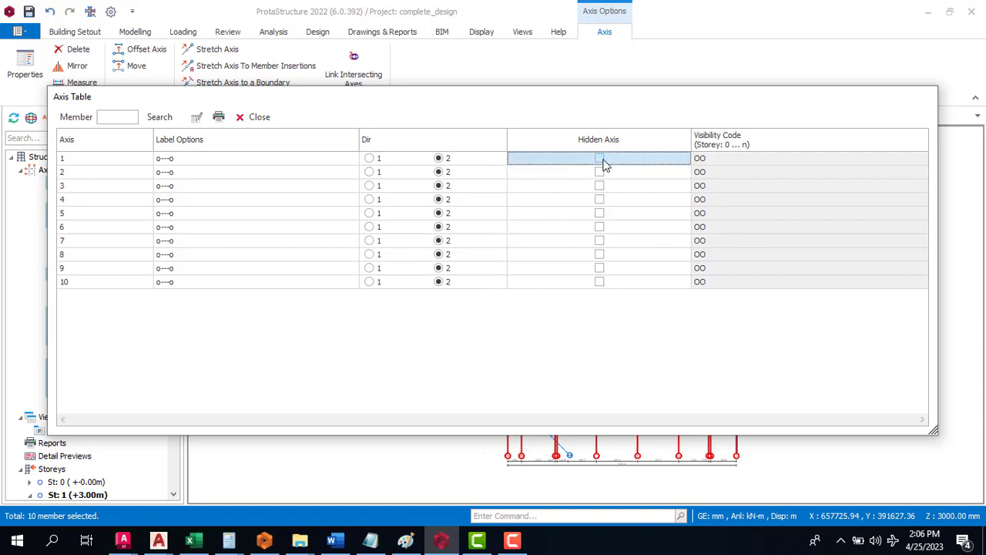
click(601, 159)
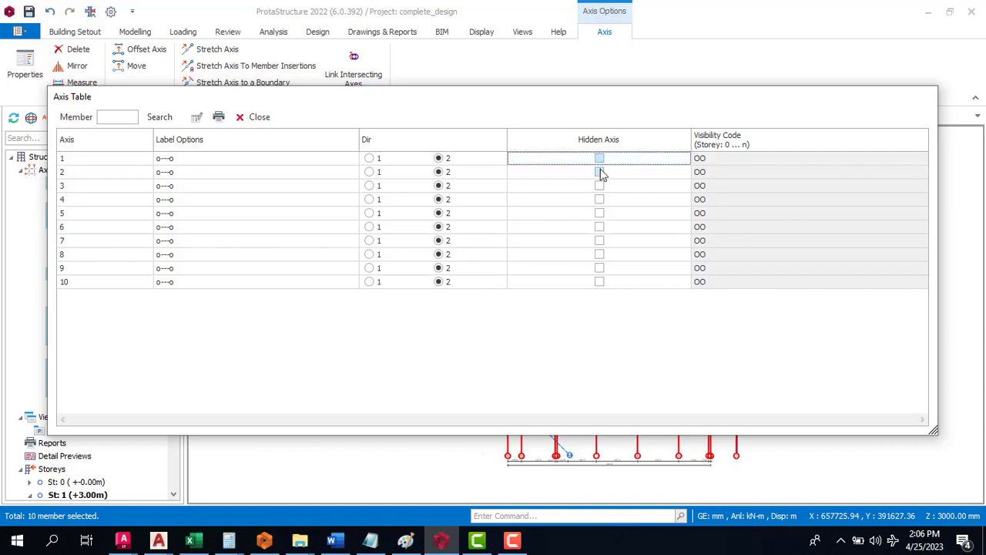
Close the axis table and check the new number labels of the vertical axes across the plan, then deselect the axes.
click(262, 119)
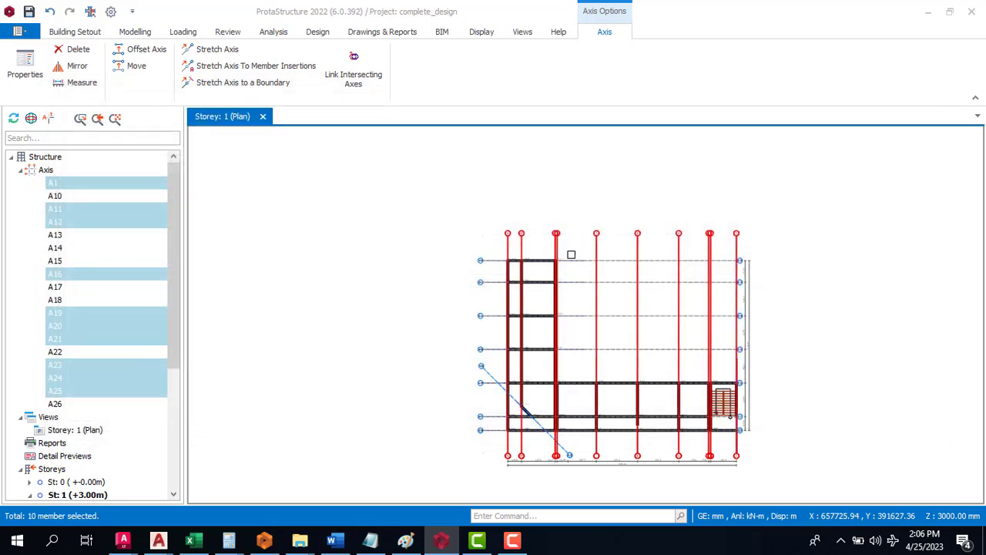
scroll(538, 252, up, 5)
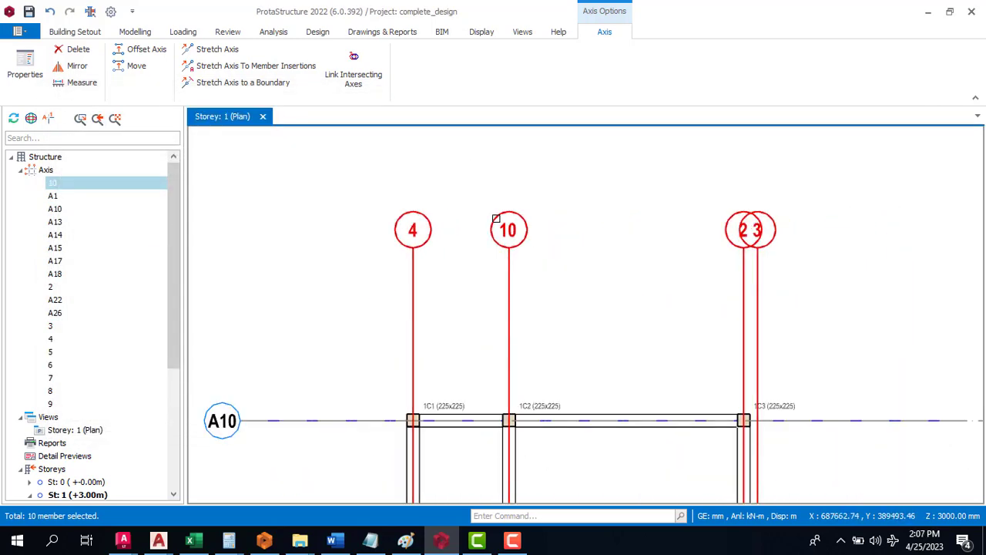
scroll(470, 203, down, 2)
scroll(469, 204, down, 1)
scroll(777, 194, up, 6)
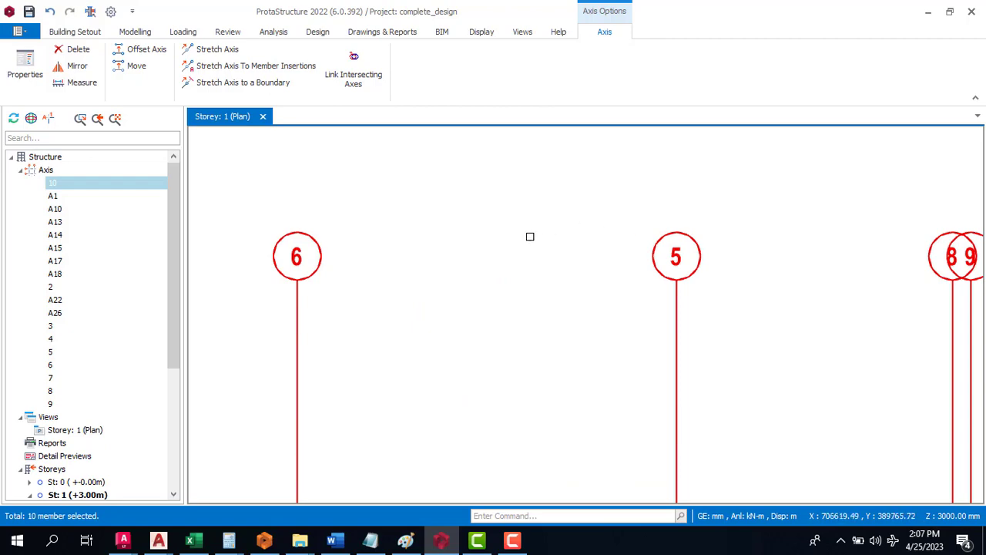
scroll(529, 236, down, 3)
scroll(853, 231, up, 2)
scroll(782, 241, down, 2)
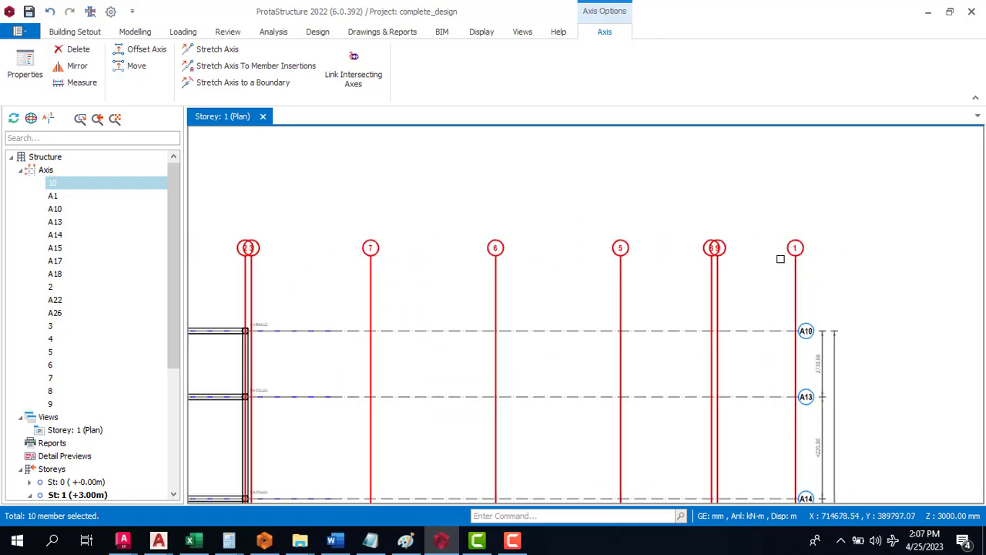
scroll(632, 258, down, 1)
scroll(432, 269, up, 2)
scroll(306, 220, up, 1)
scroll(316, 239, up, 1)
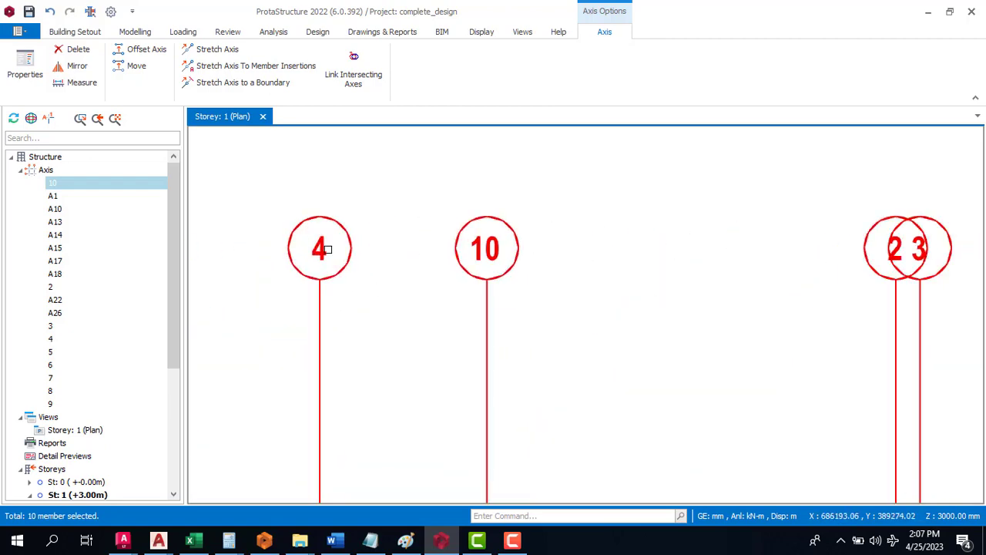
scroll(323, 249, down, 4)
scroll(586, 264, up, 2)
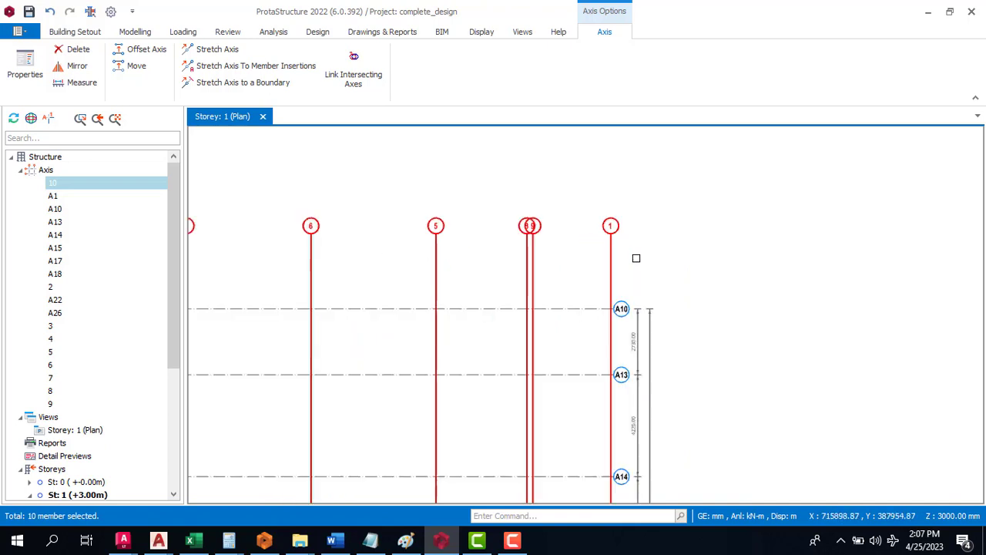
scroll(628, 247, up, 2)
scroll(625, 230, up, 1)
scroll(662, 235, down, 1)
key(Escape)
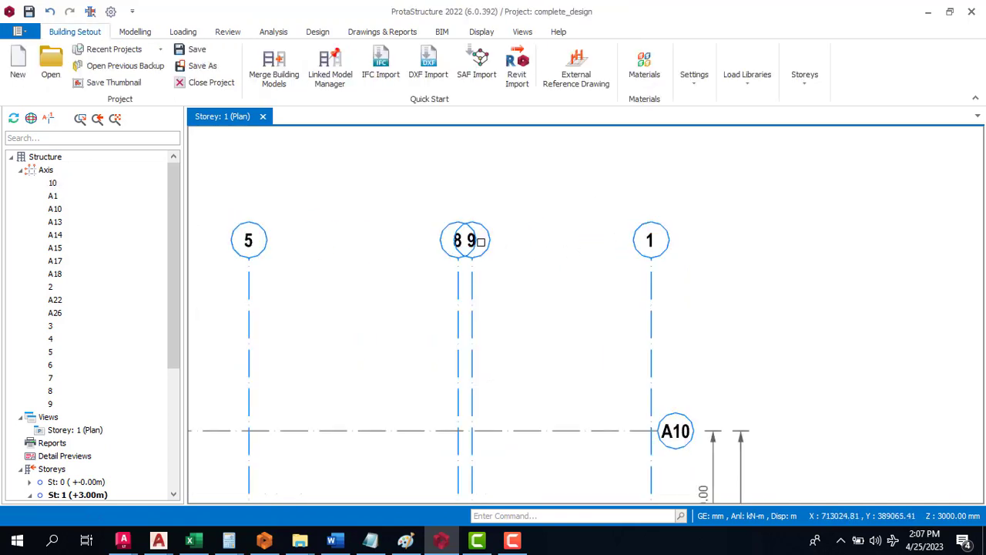
Examine the numbering order of the vertical axes, including the overlapping bubbles of axes 8 and 9 and of axes 2 and 3.
scroll(454, 233, up, 2)
scroll(509, 225, down, 5)
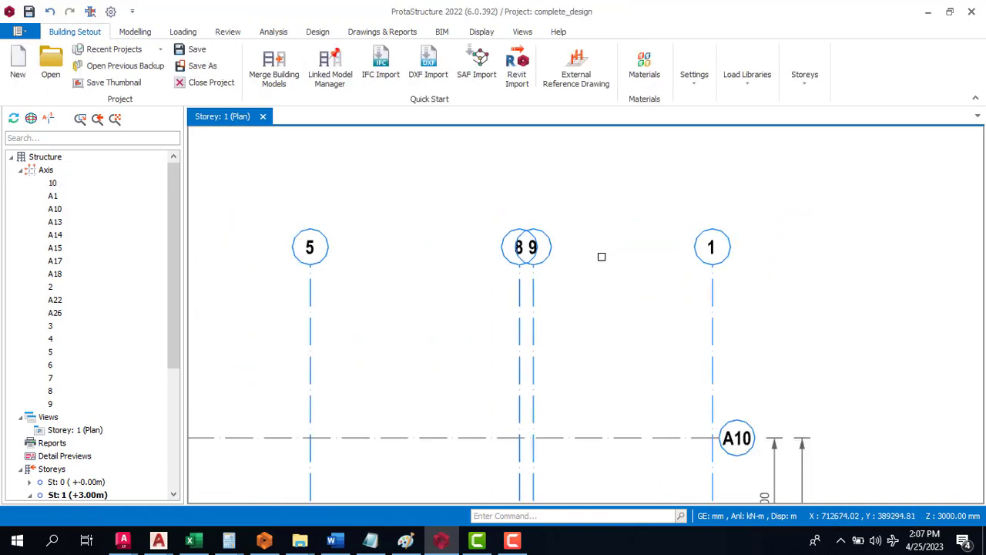
scroll(388, 234, up, 4)
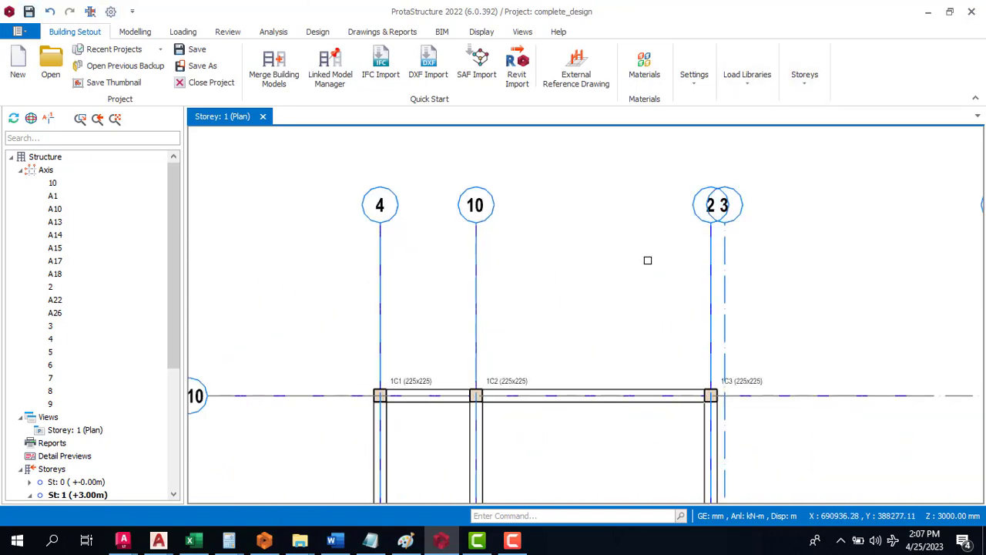
scroll(606, 268, down, 5)
scroll(655, 264, down, 2)
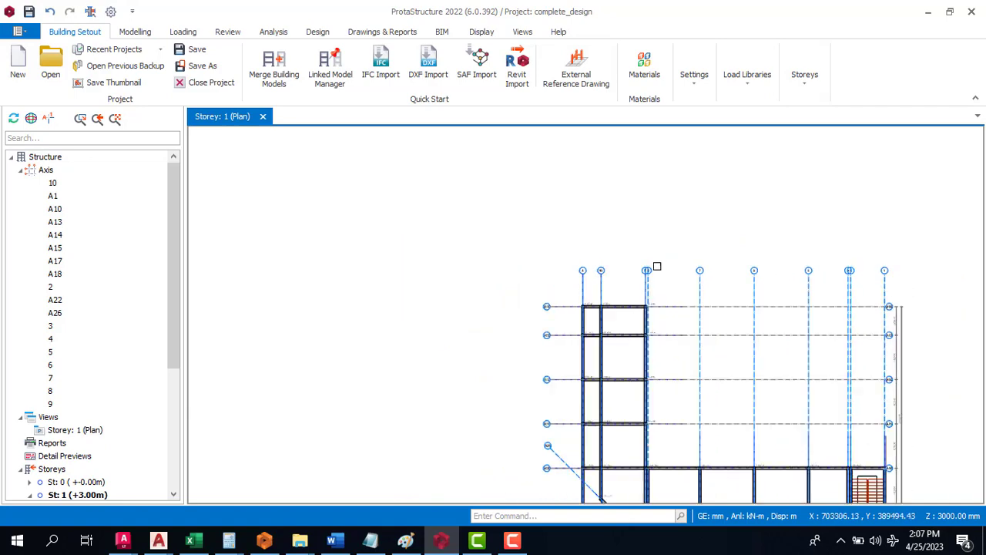
scroll(817, 272, up, 5)
scroll(811, 255, up, 2)
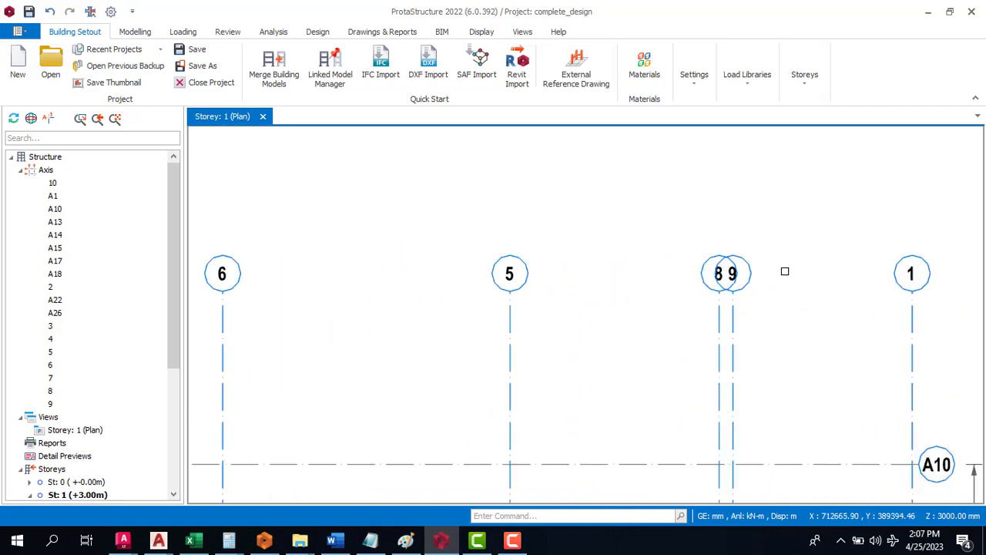
scroll(785, 268, down, 3)
scroll(789, 263, up, 3)
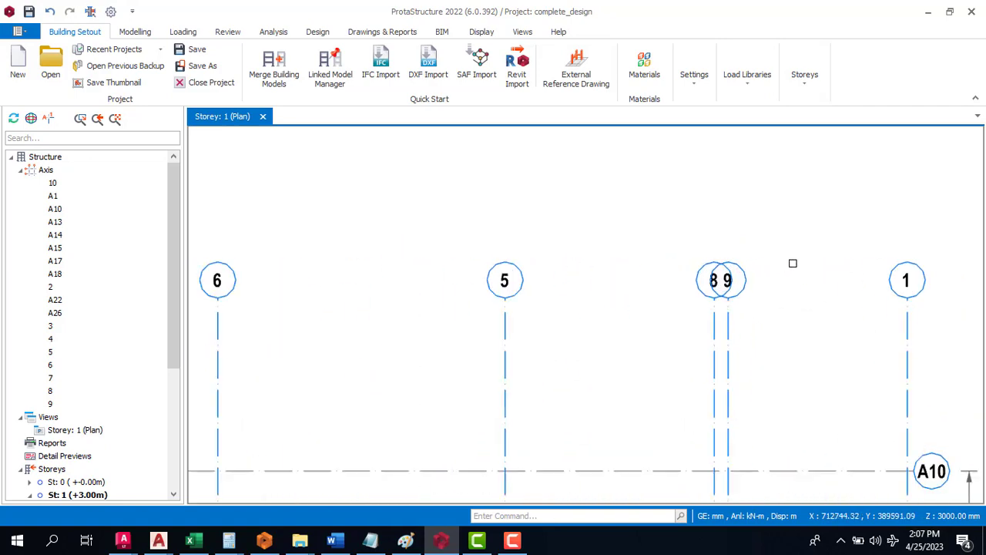
scroll(913, 287, up, 1)
scroll(686, 287, up, 3)
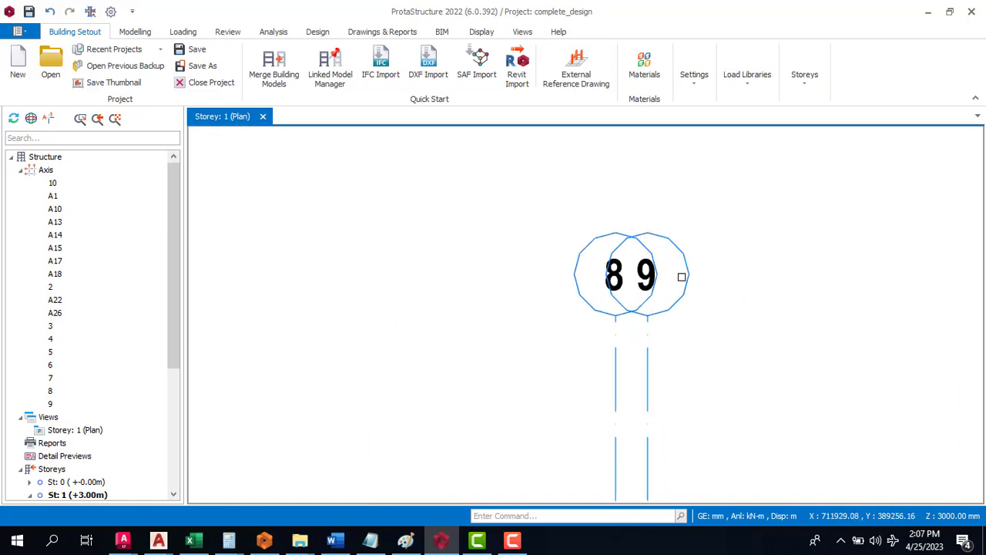
scroll(681, 277, down, 1)
scroll(606, 293, down, 3)
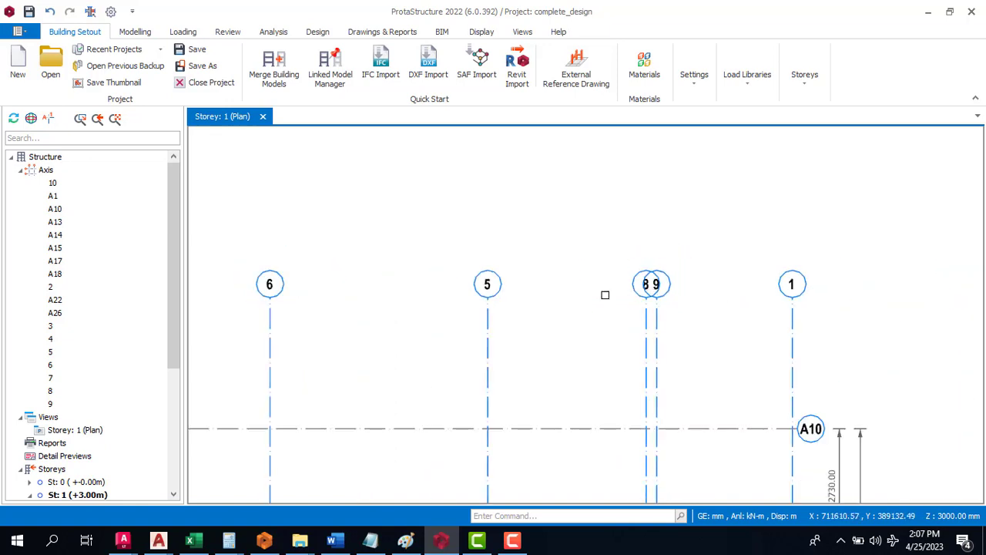
scroll(498, 285, up, 2)
scroll(497, 304, down, 3)
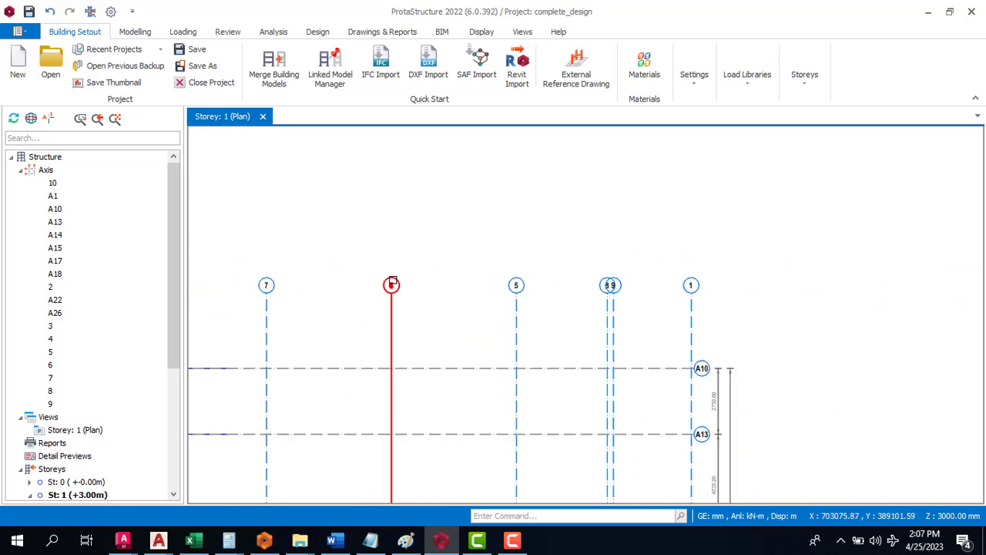
scroll(584, 305, down, 3)
Examine the labels of the horizontal axes from A10 down to A22 and the inclined axis A26.
scroll(376, 312, up, 4)
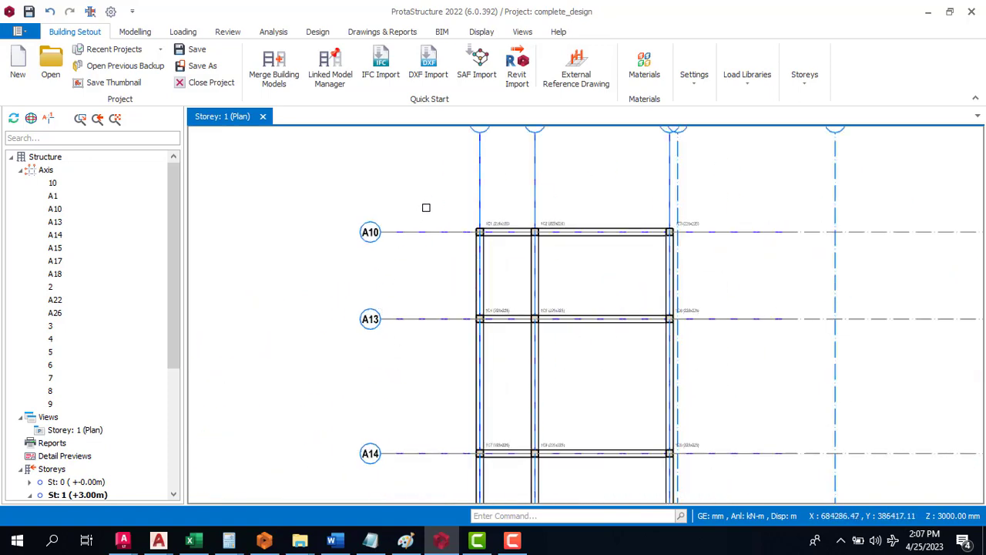
scroll(416, 292, down, 3)
scroll(426, 231, up, 2)
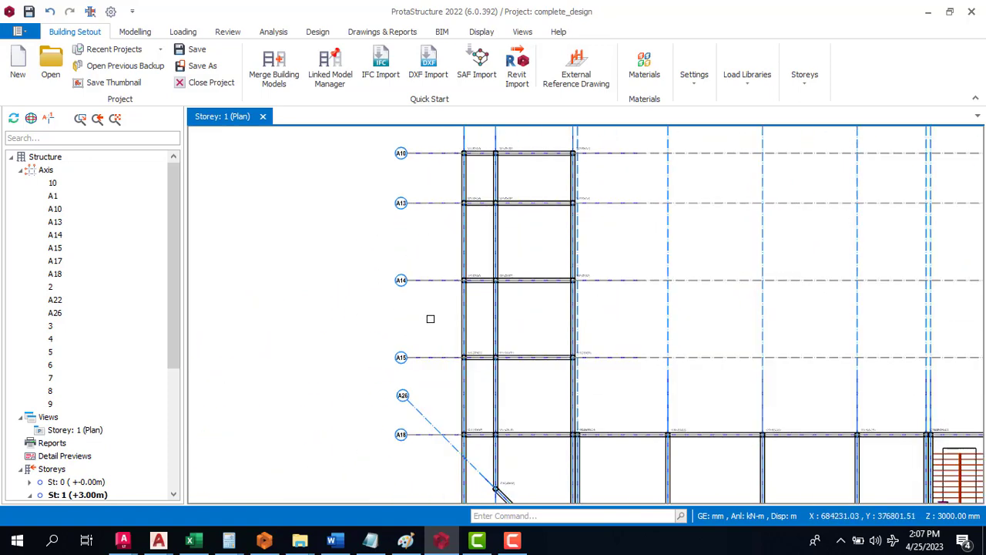
scroll(429, 304, down, 3)
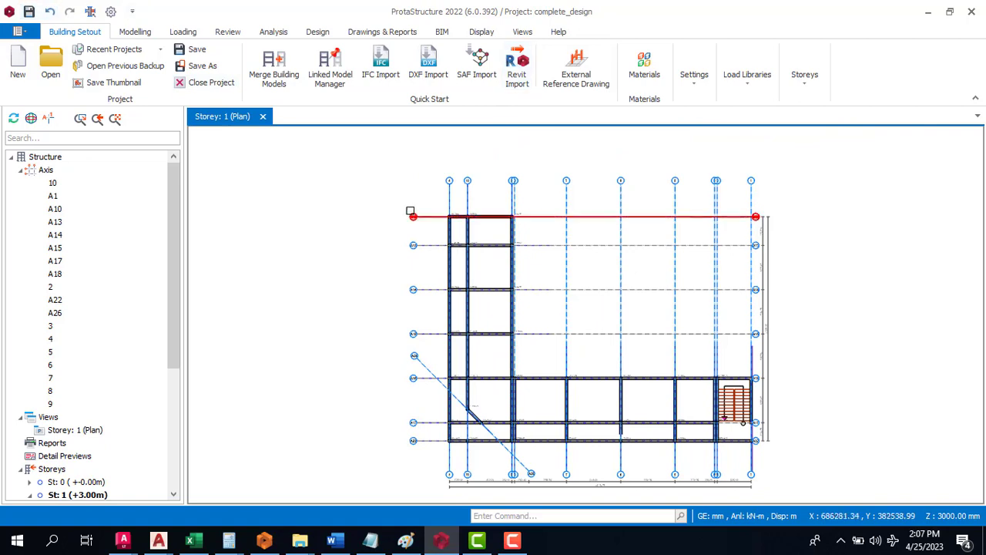
scroll(413, 216, up, 2)
scroll(413, 289, down, 2)
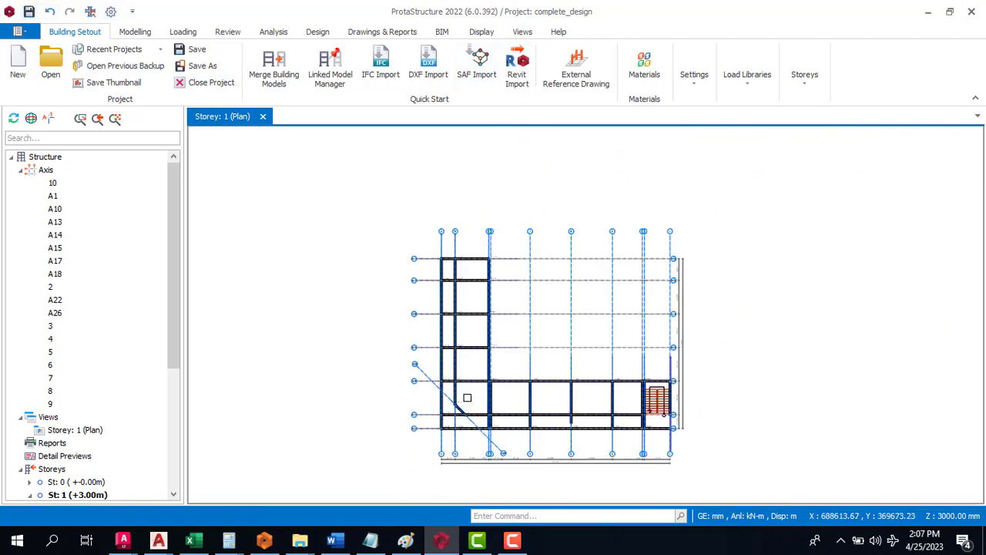
scroll(688, 456, up, 2)
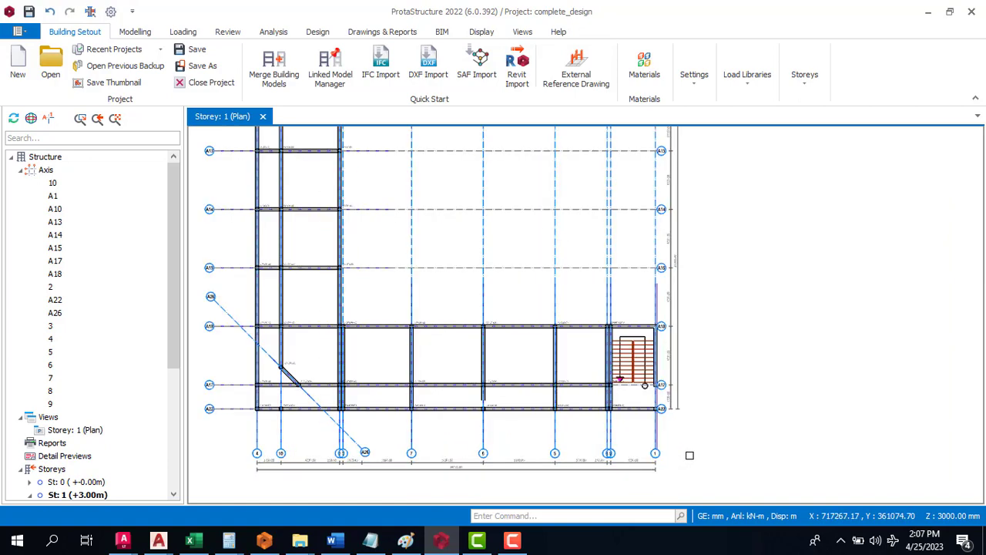
scroll(689, 455, down, 1)
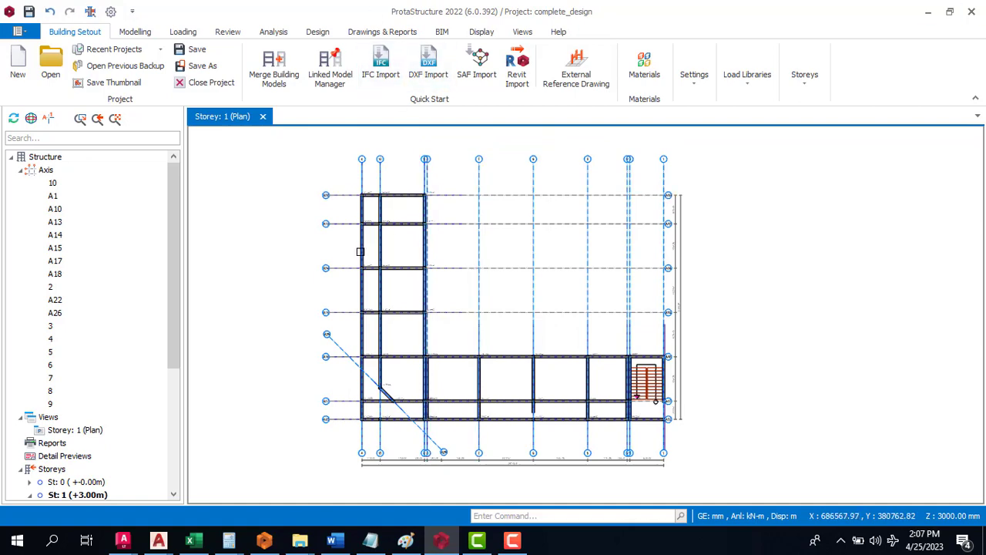
Collapse the axis list in the structure tree and examine the columns and beam outlines around 1C1 to 1C5 in the upper wing.
click(22, 171)
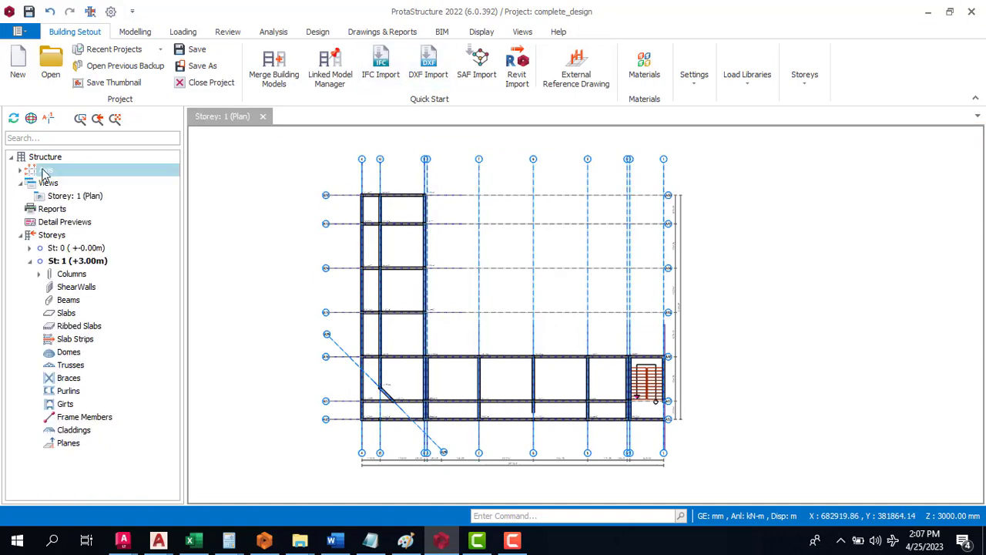
scroll(362, 194, up, 5)
scroll(346, 220, up, 2)
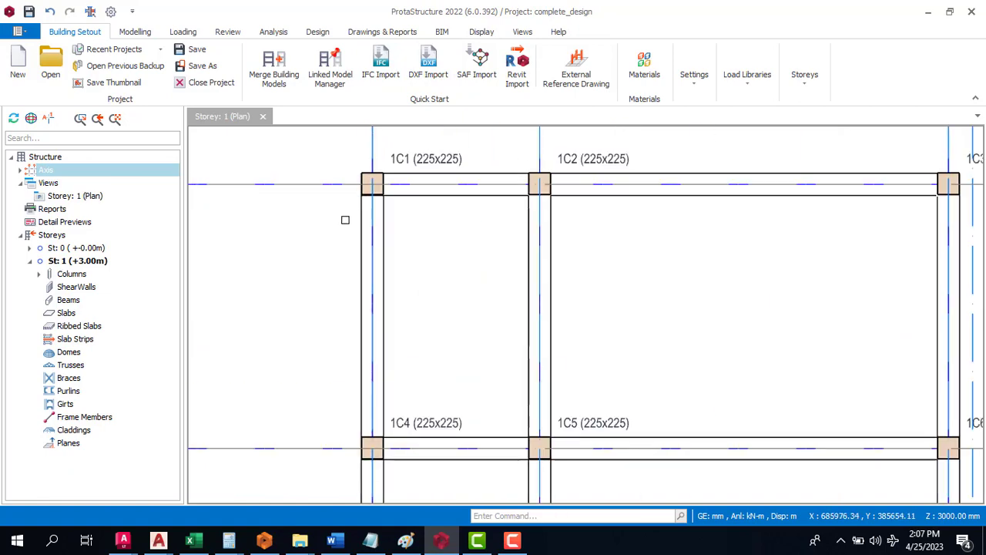
scroll(319, 210, down, 4)
scroll(376, 146, up, 4)
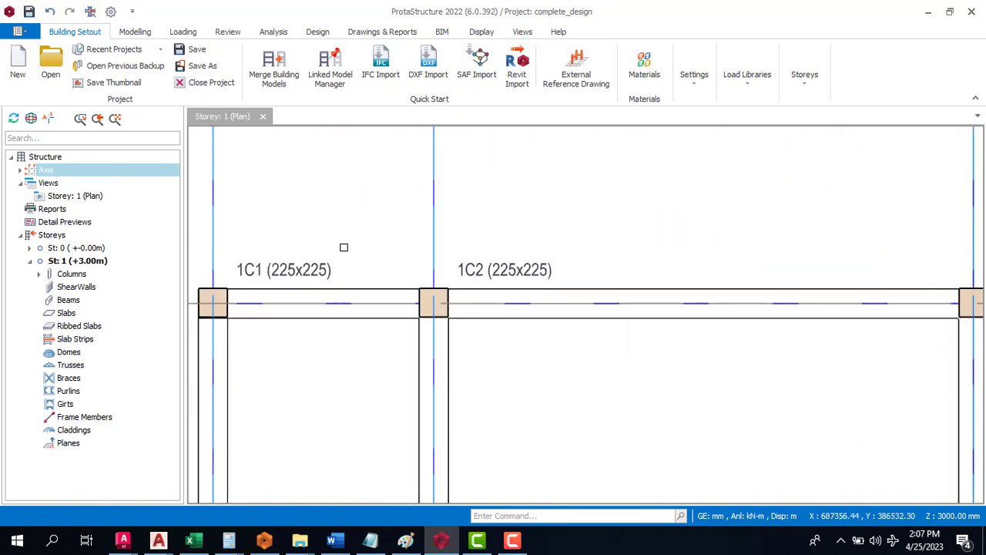
scroll(284, 276, down, 2)
scroll(455, 287, up, 2)
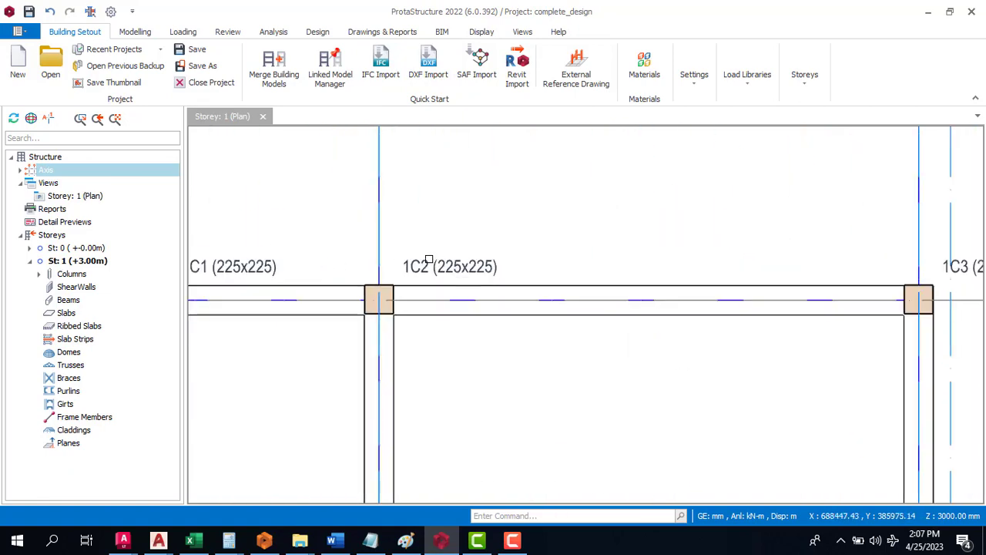
scroll(638, 267, down, 2)
scroll(693, 293, down, 2)
scroll(400, 428, up, 2)
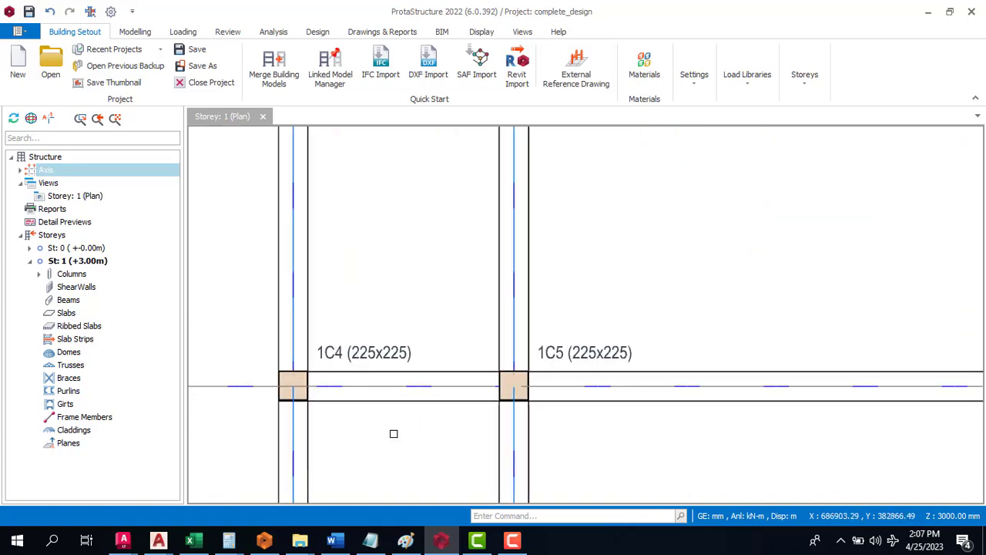
scroll(528, 339, up, 1)
scroll(529, 336, down, 3)
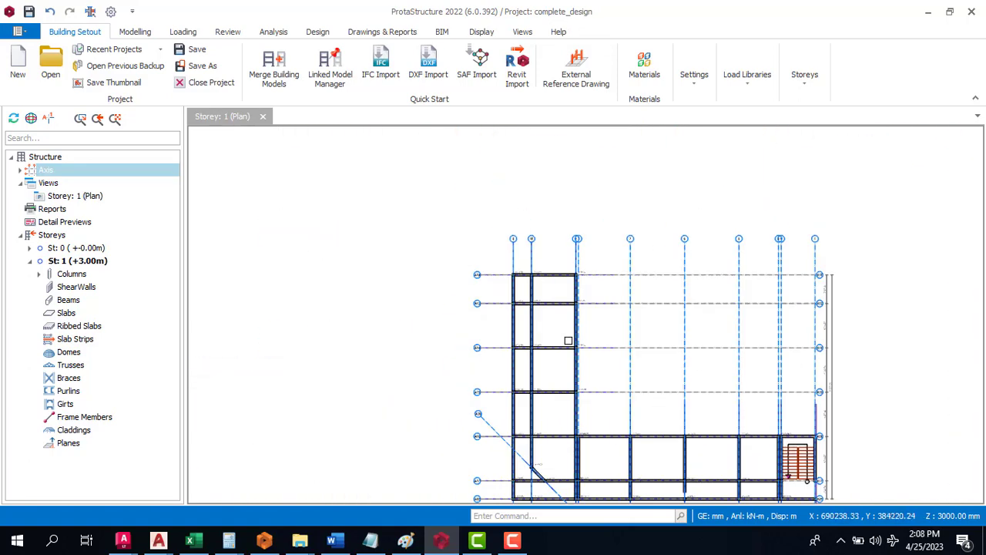
scroll(568, 342, up, 1)
scroll(565, 345, down, 2)
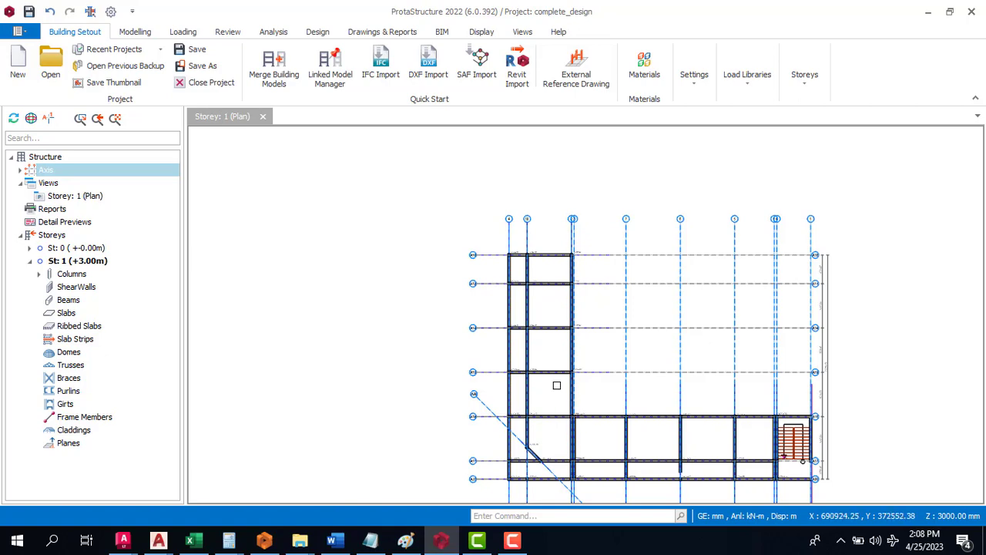
Open the options for inserting a storey, check the storey number, inserted height and member generation settings, and cancel.
scroll(564, 271, up, 2)
scroll(643, 311, down, 2)
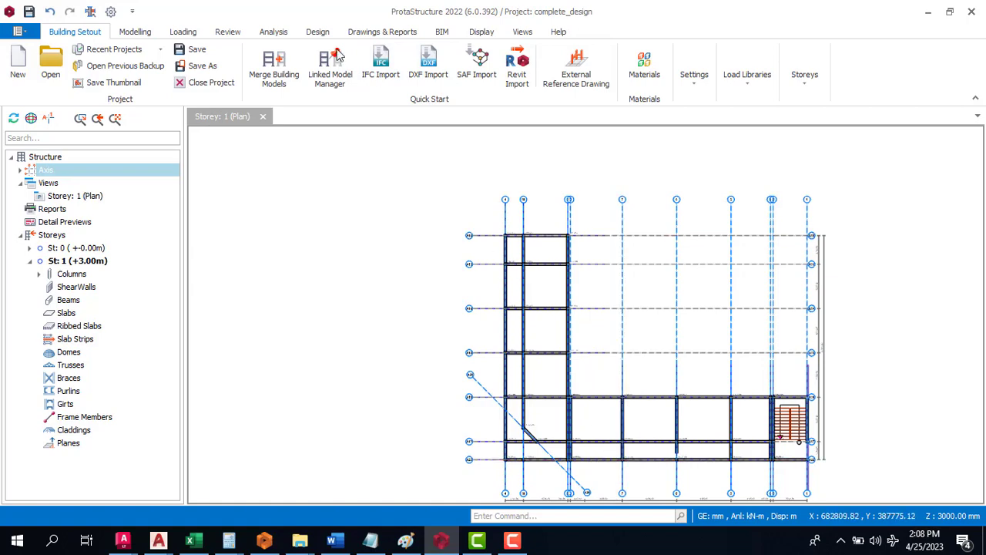
scroll(583, 240, up, 3)
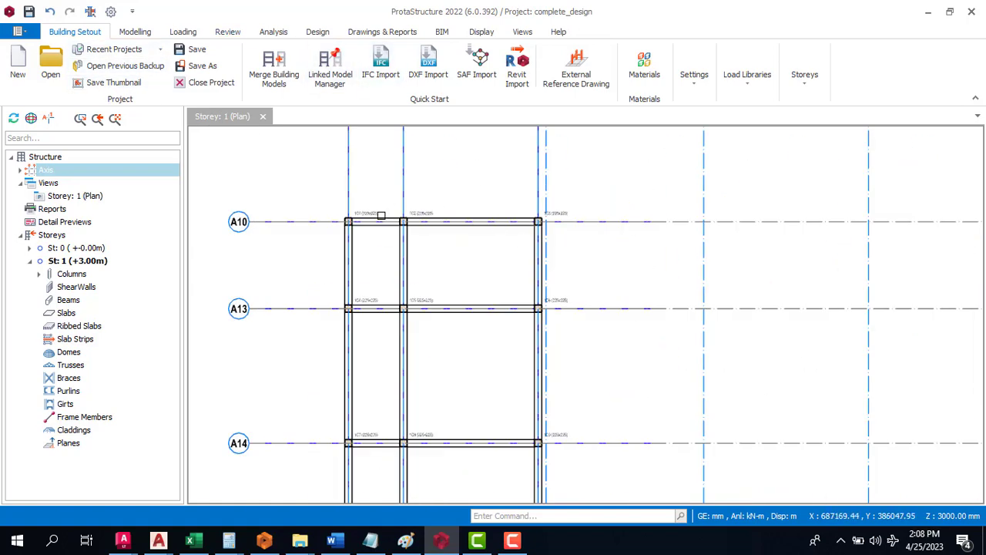
click(53, 236)
right_click(54, 239)
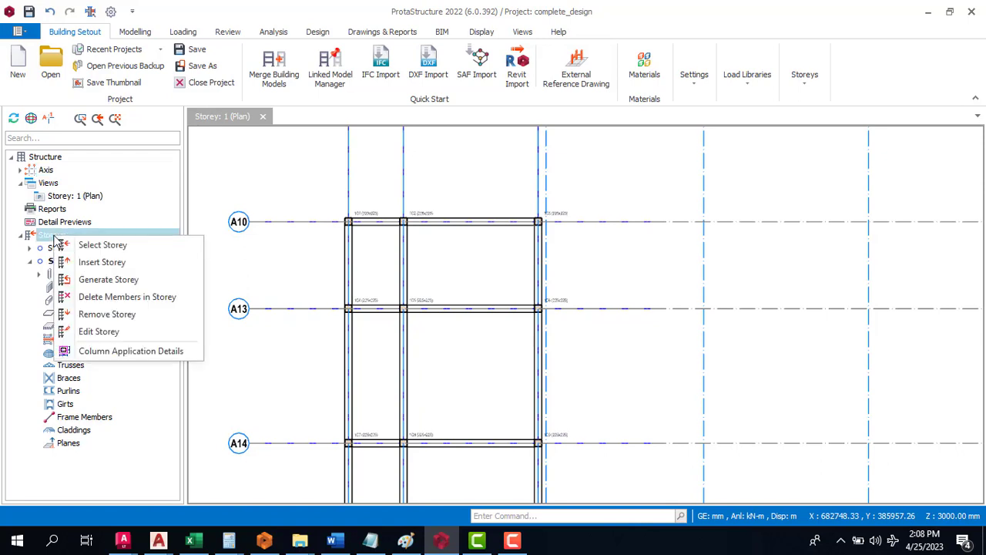
click(123, 262)
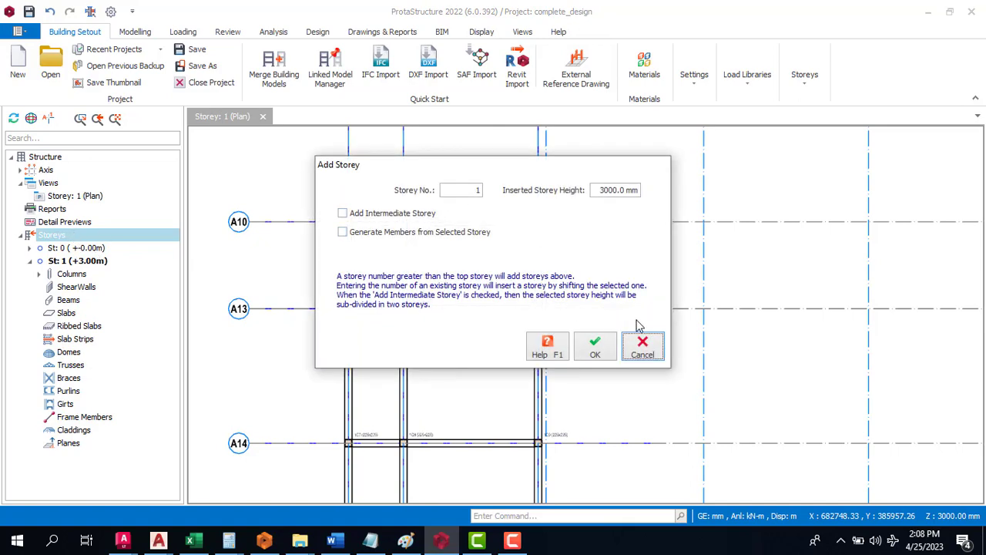
click(642, 345)
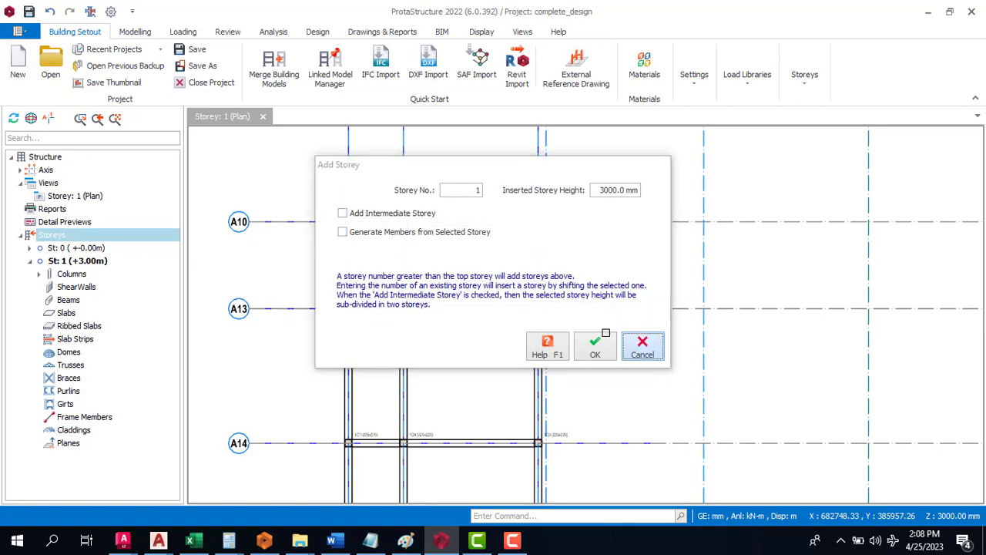
Review the available storey operations, open Insert Storey from them and leave it without inserting a storey.
right_click(62, 239)
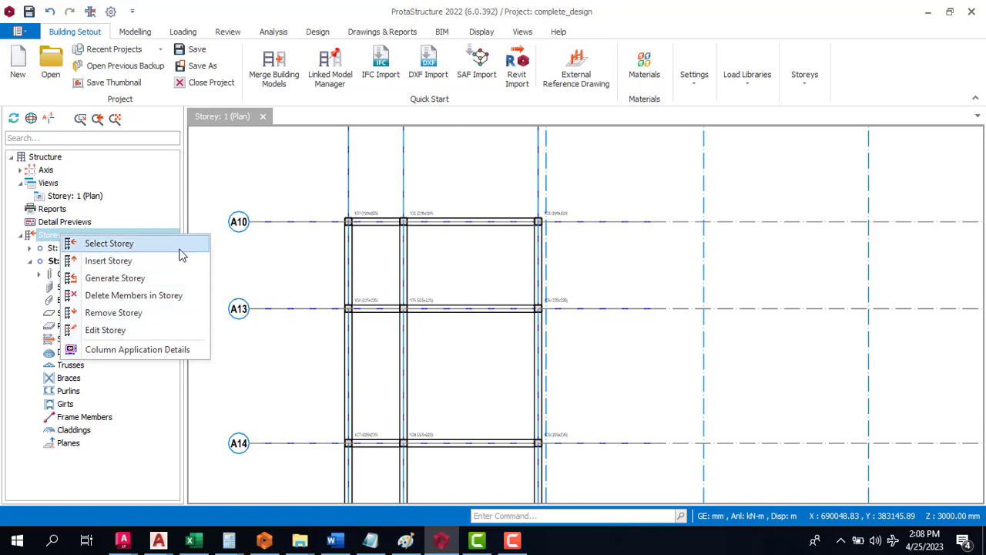
click(231, 242)
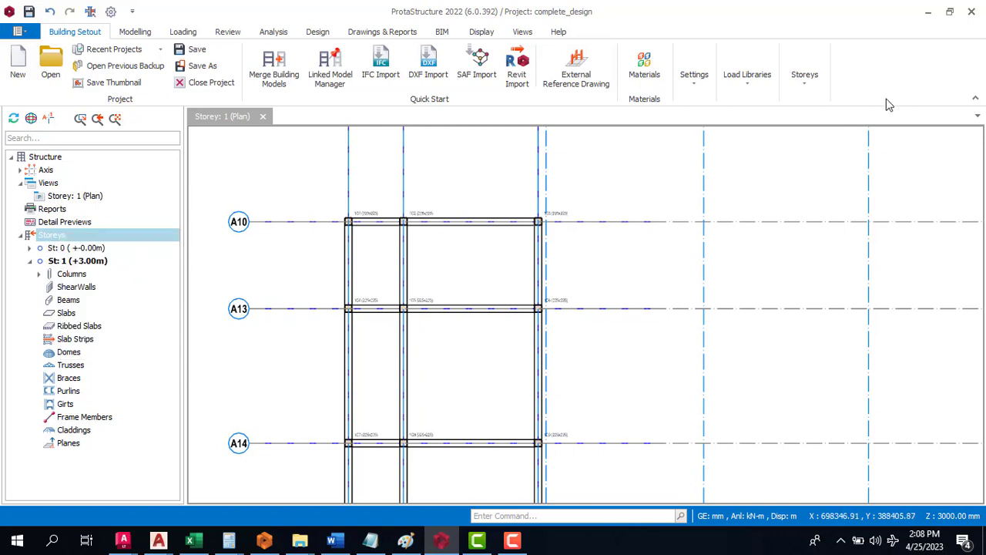
click(807, 84)
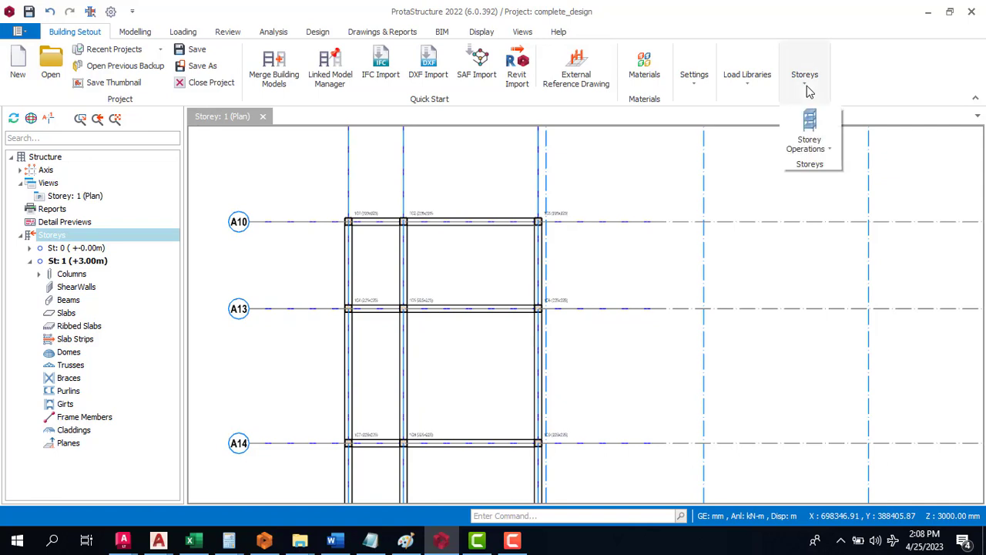
click(815, 148)
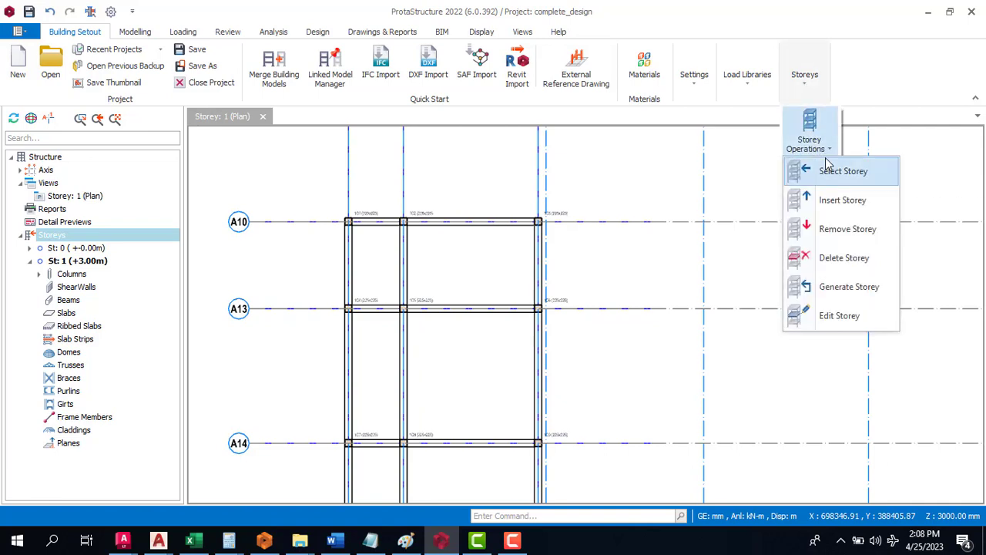
click(844, 202)
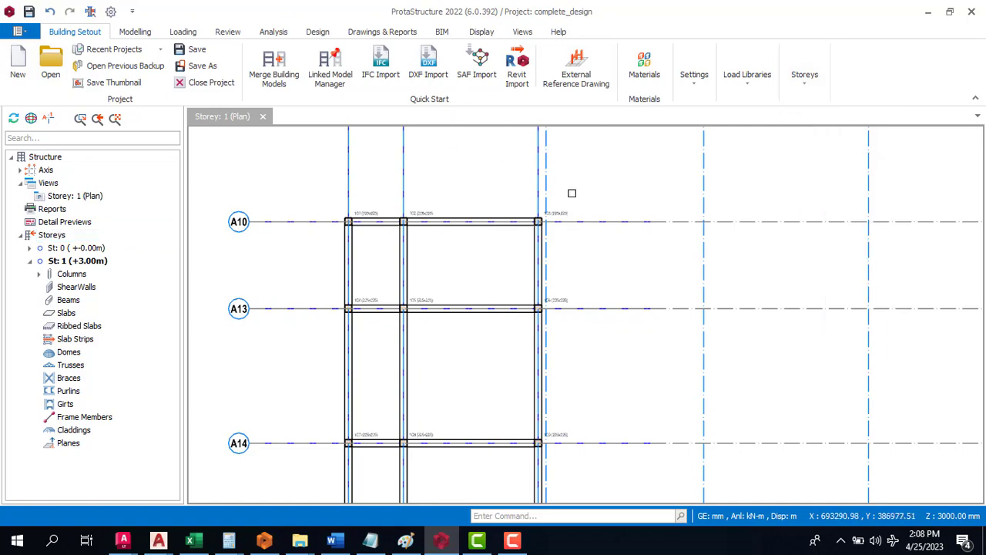
Review the default concrete, steel and formwork materials, including the timber frame material C24(T), and cancel the material settings.
scroll(572, 193, down, 4)
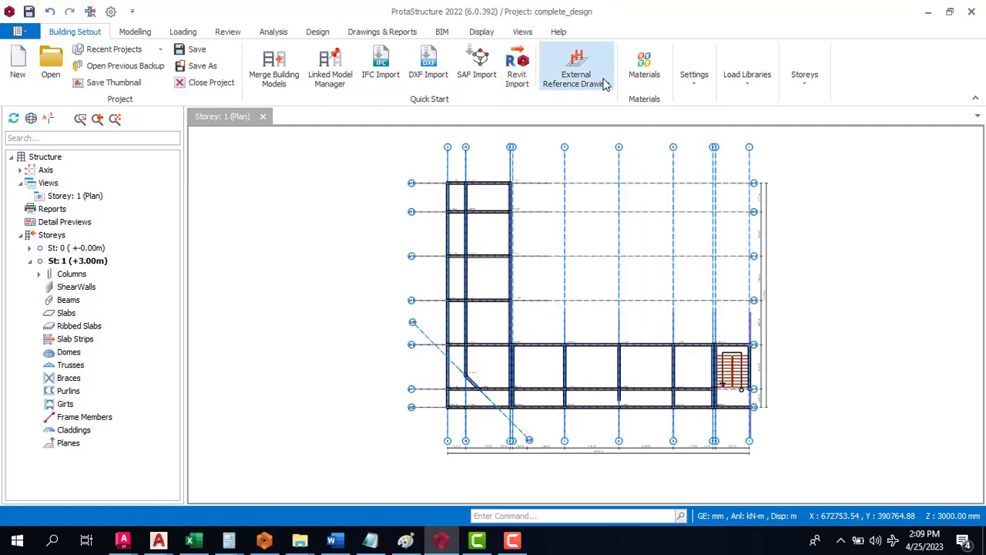
click(645, 80)
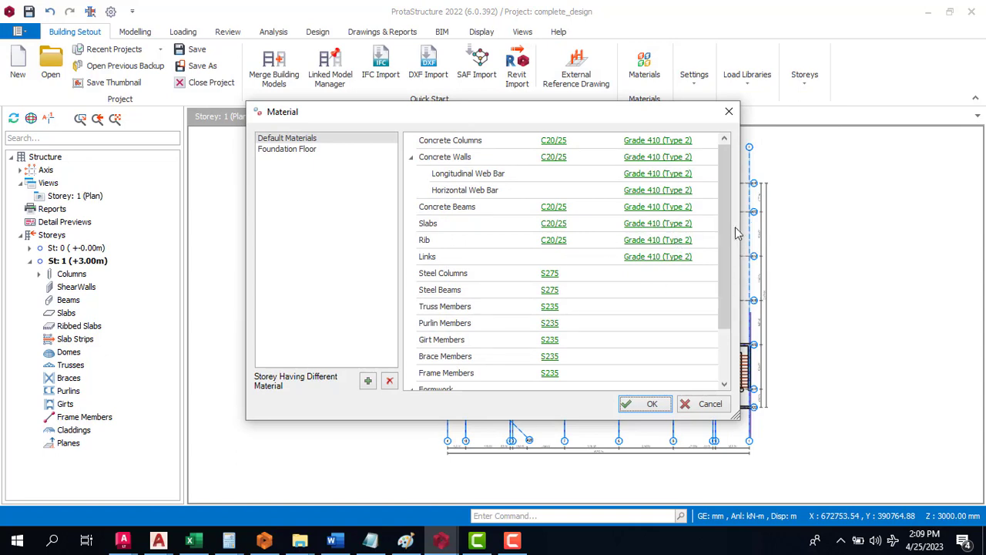
drag(730, 212, 717, 192)
drag(729, 216, 723, 257)
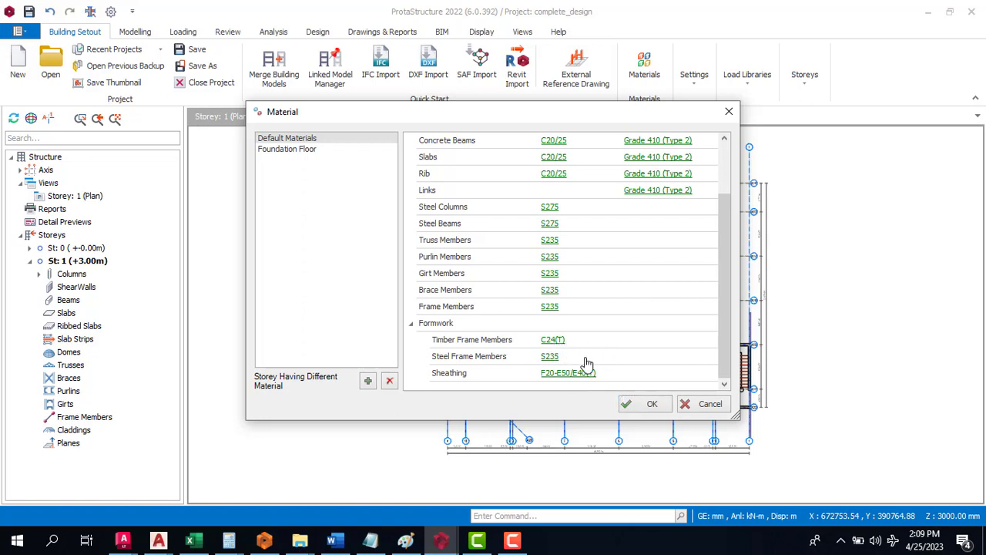
click(561, 379)
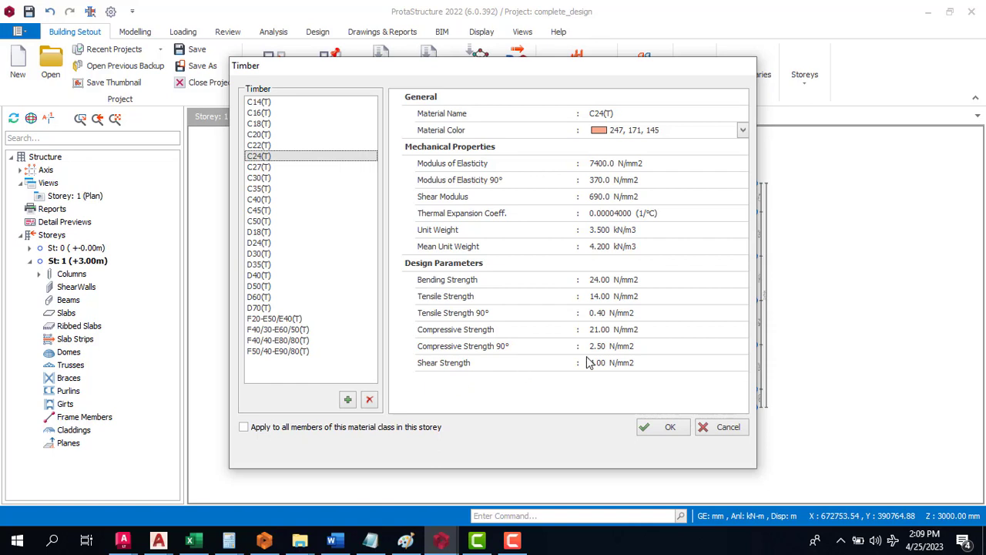
click(719, 427)
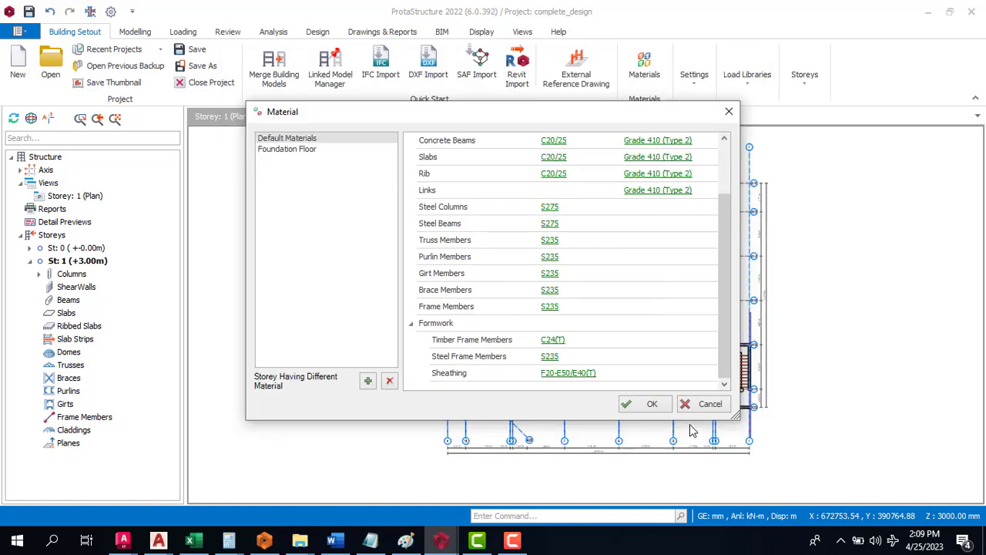
click(728, 112)
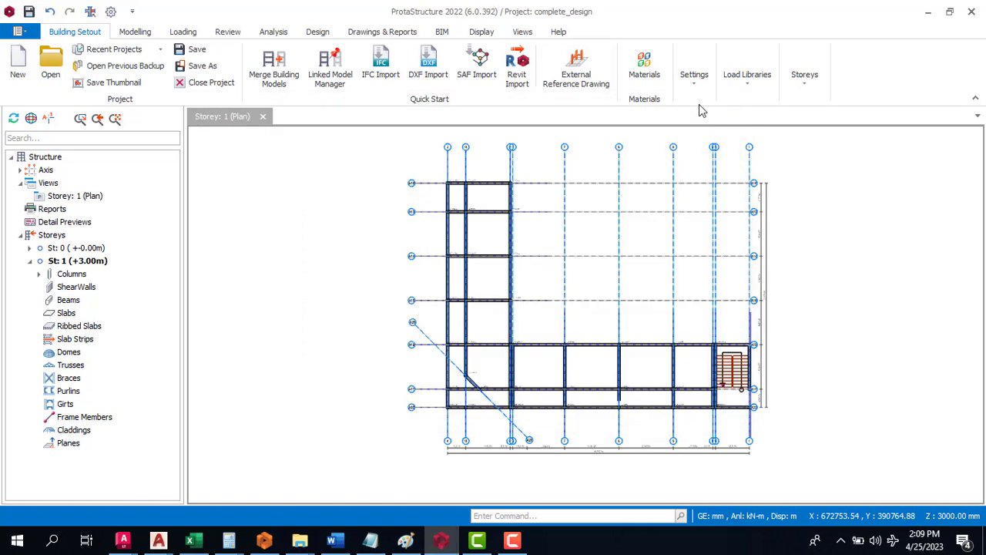
Examine the display colors, the unit and format table and the label settings in the project options, then cancel.
click(693, 90)
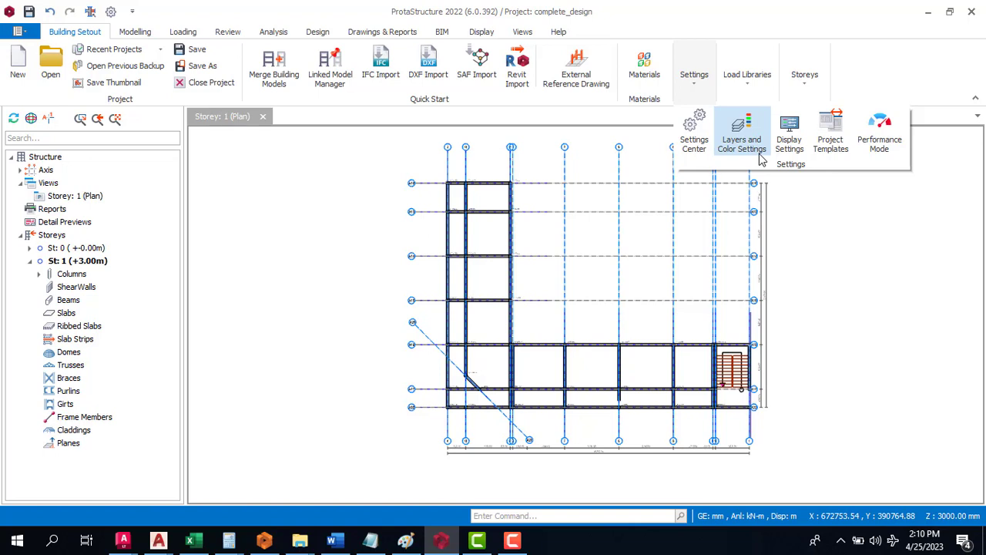
click(794, 133)
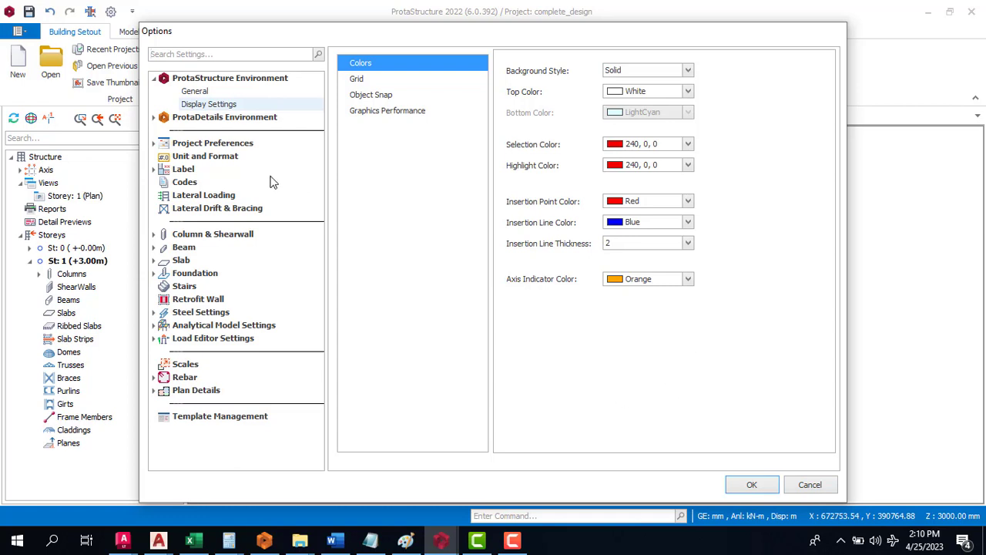
click(190, 153)
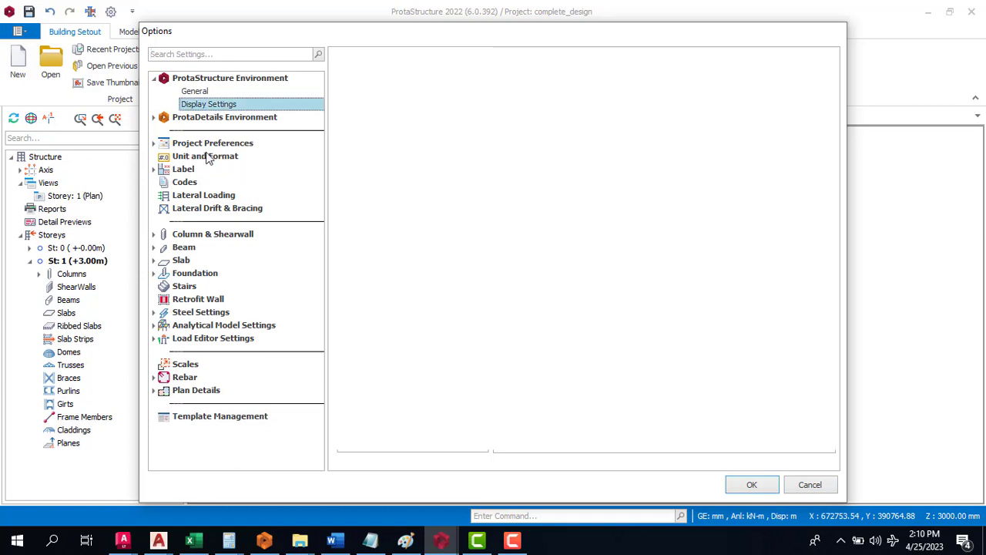
click(207, 156)
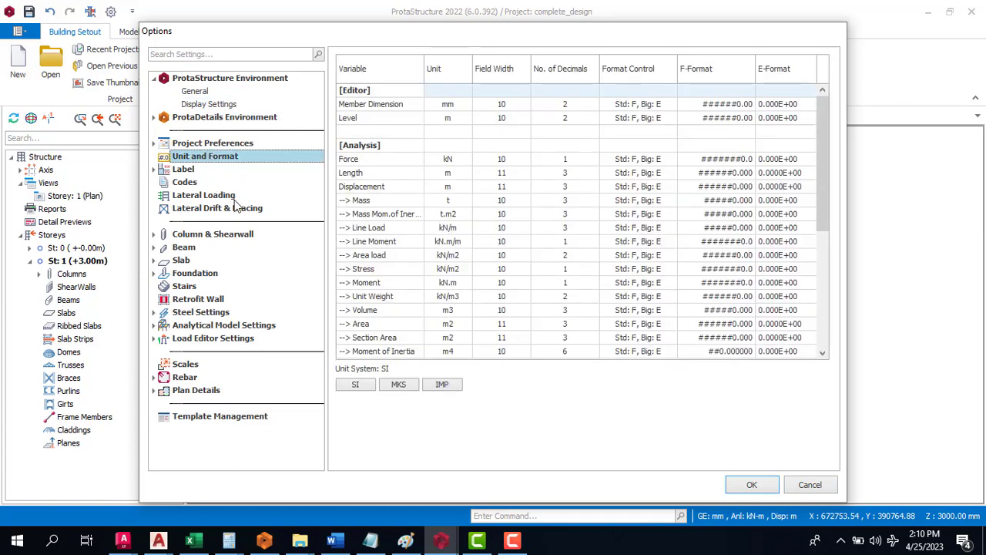
click(185, 170)
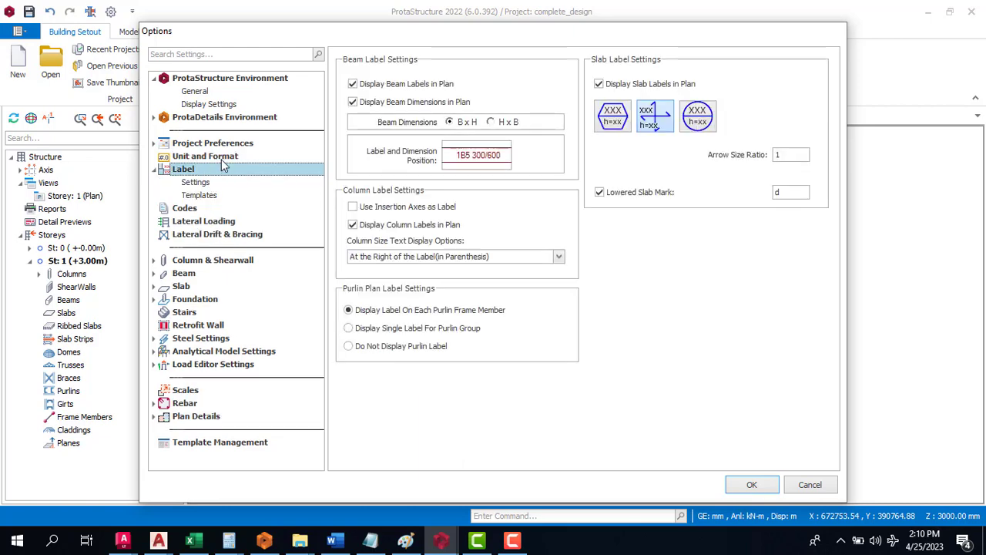
click(223, 157)
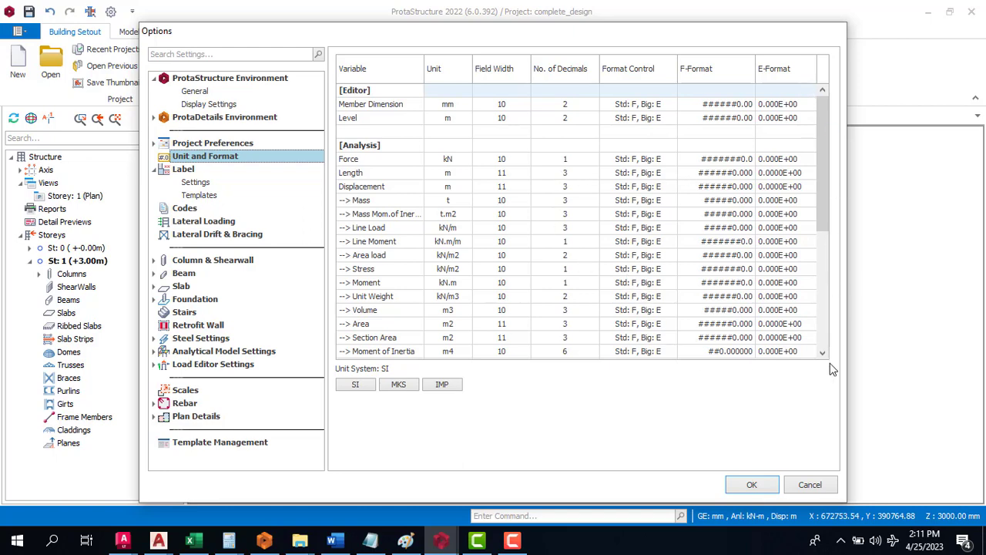
click(809, 485)
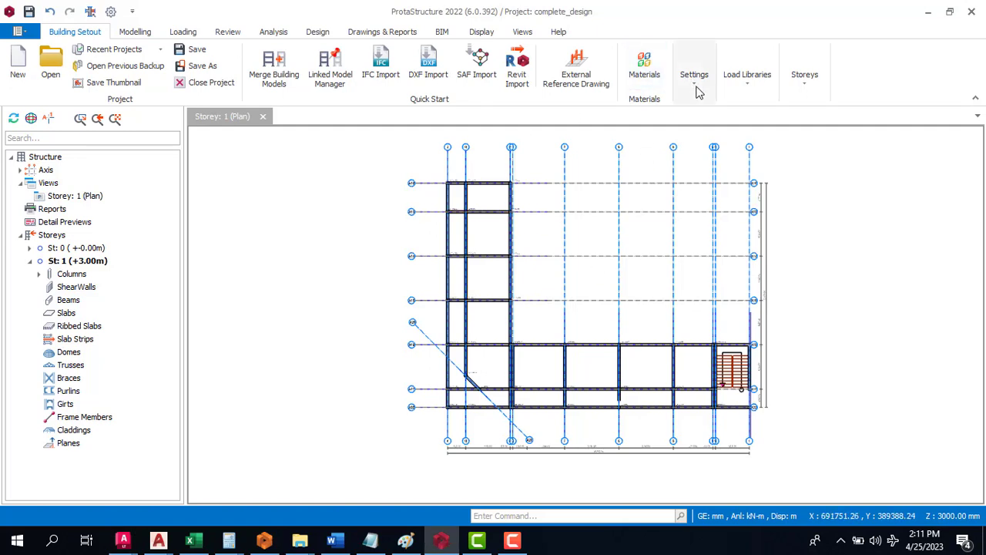
click(19, 33)
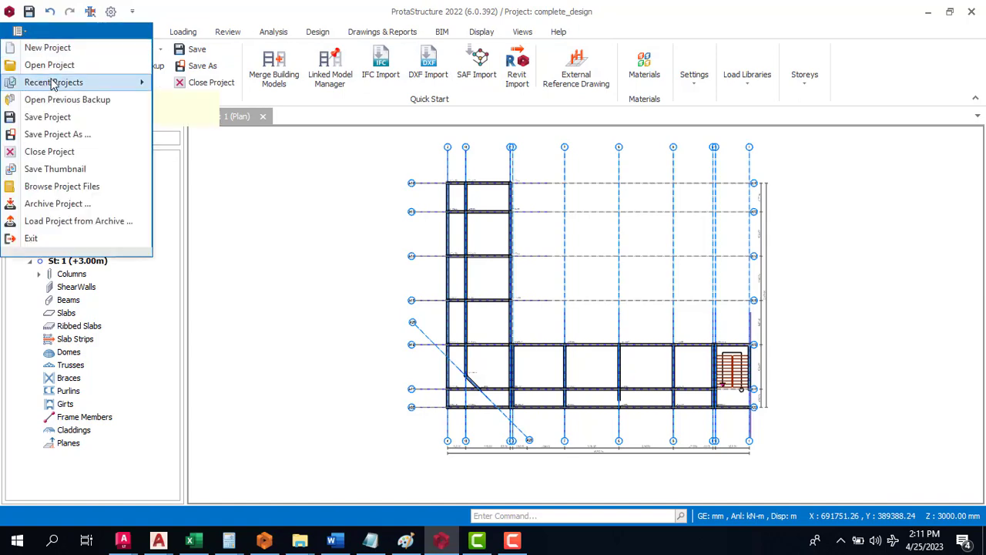
click(819, 142)
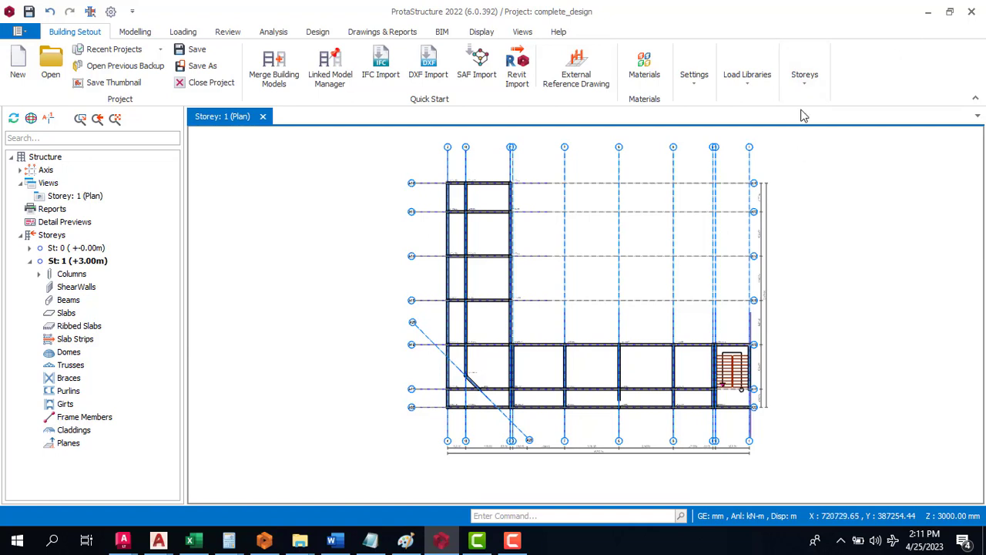
click(696, 81)
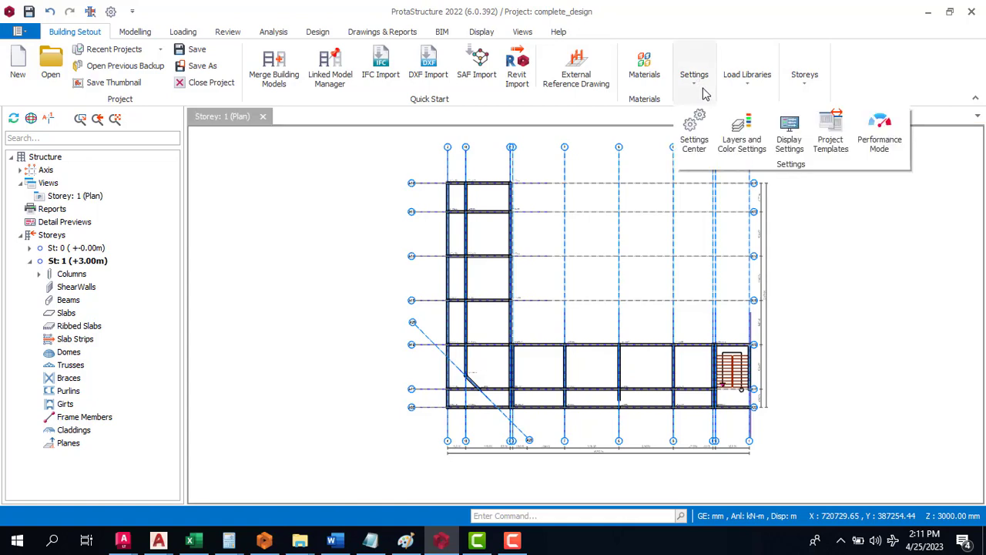
scroll(642, 407, up, 2)
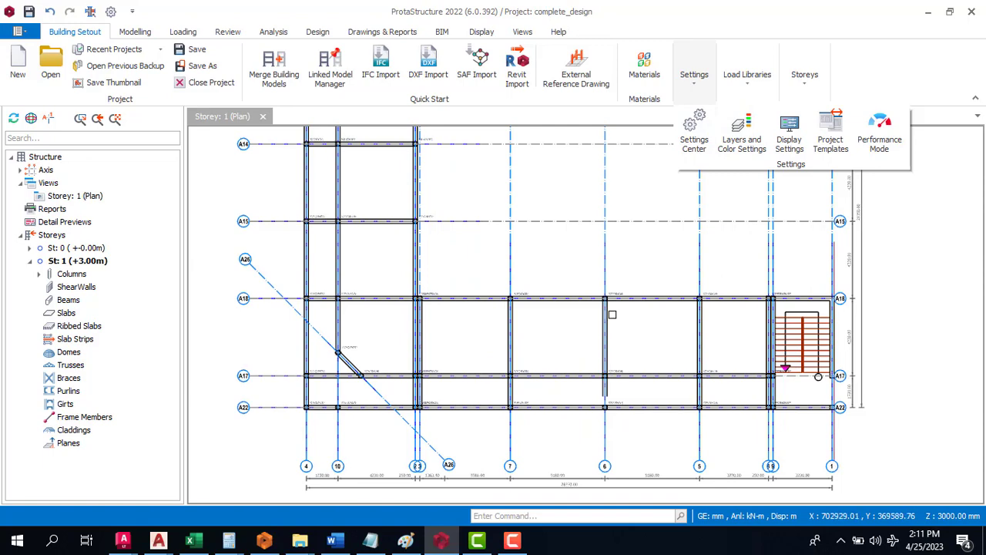
scroll(612, 315, down, 3)
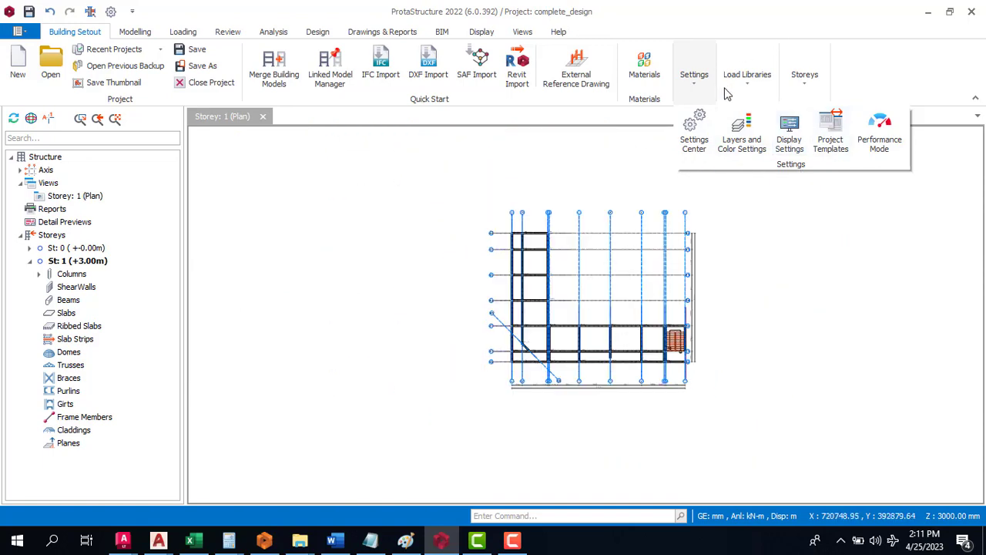
click(751, 86)
click(749, 86)
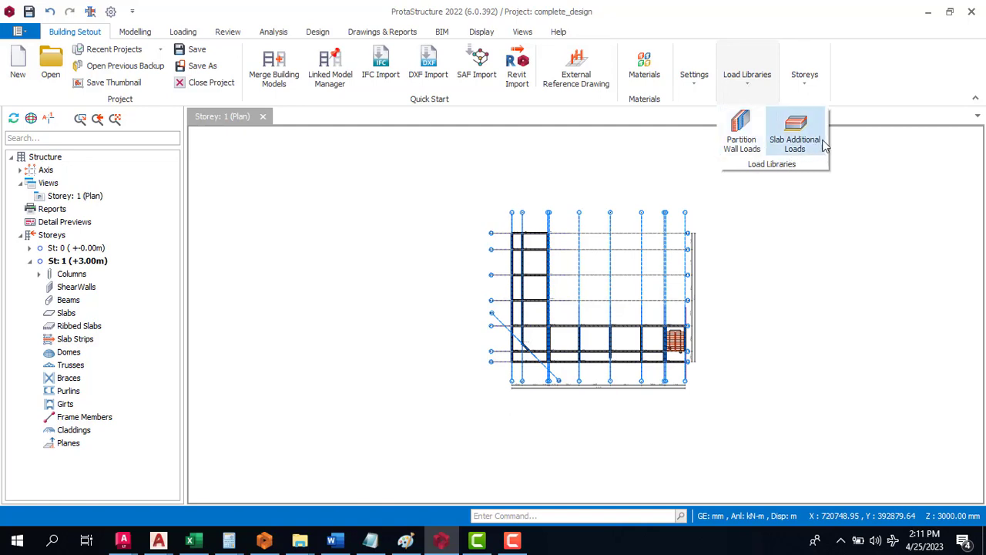
click(803, 90)
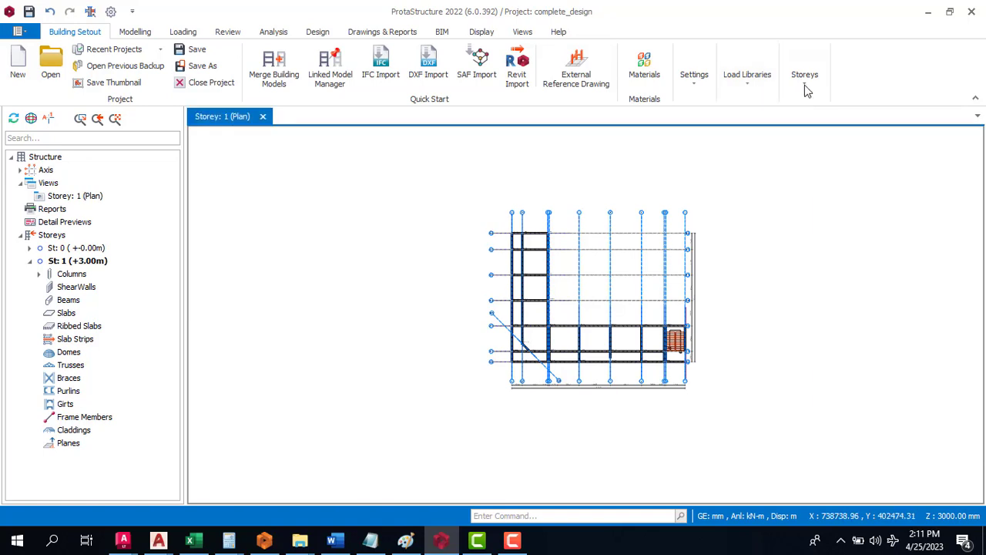
Examine the column labels and sizes from 1C1 to 1C6 along axes A10 and A13.
scroll(727, 291, up, 5)
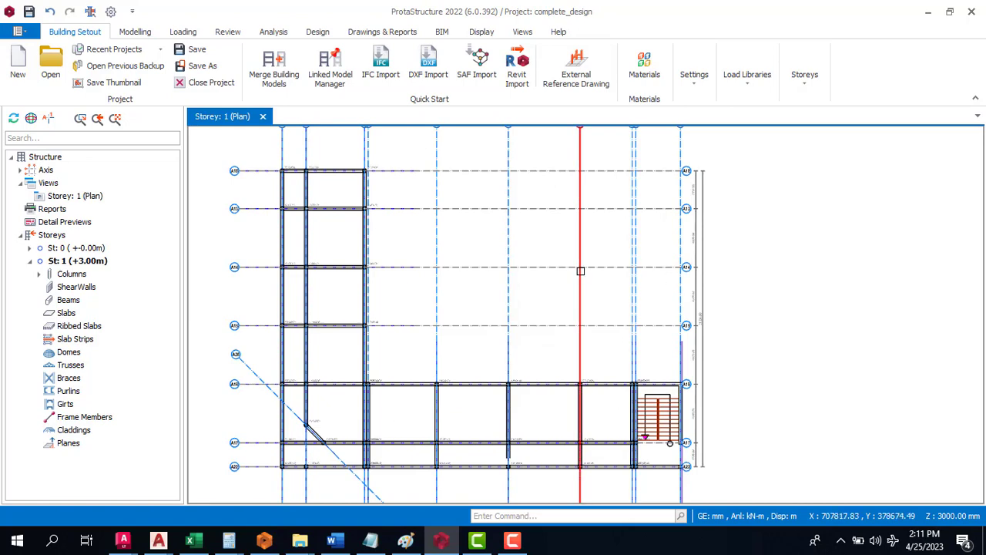
mouse_move(581, 271)
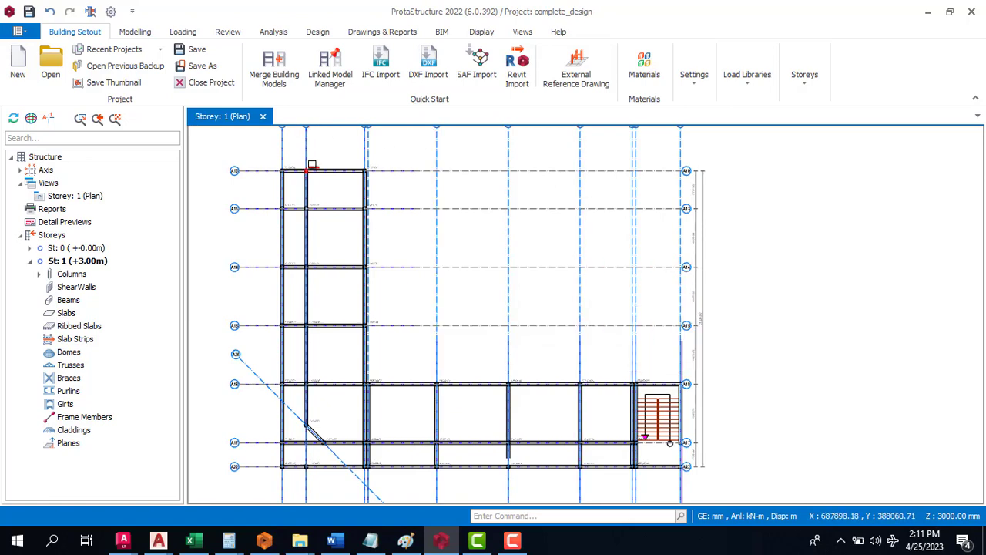
scroll(316, 185, up, 4)
scroll(413, 191, down, 4)
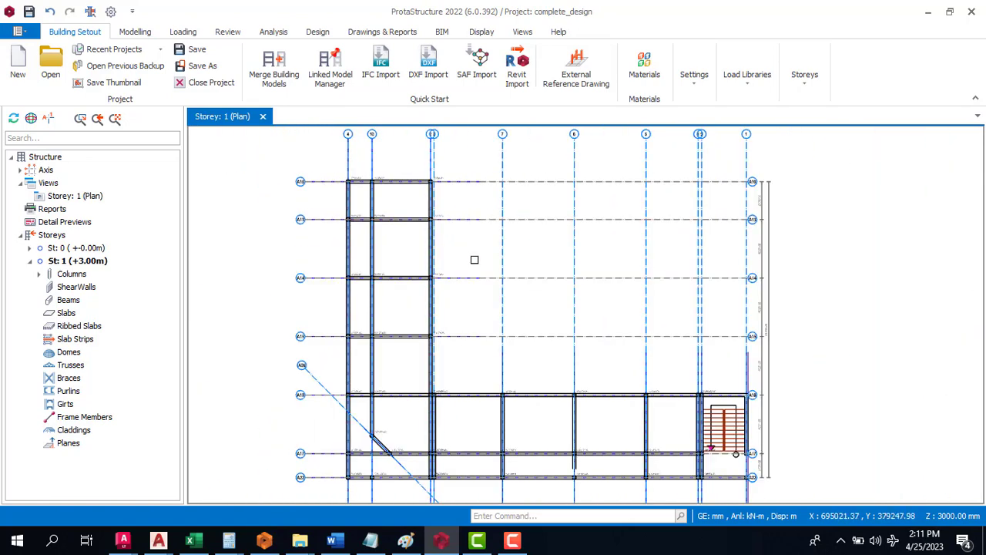
scroll(471, 225, up, 4)
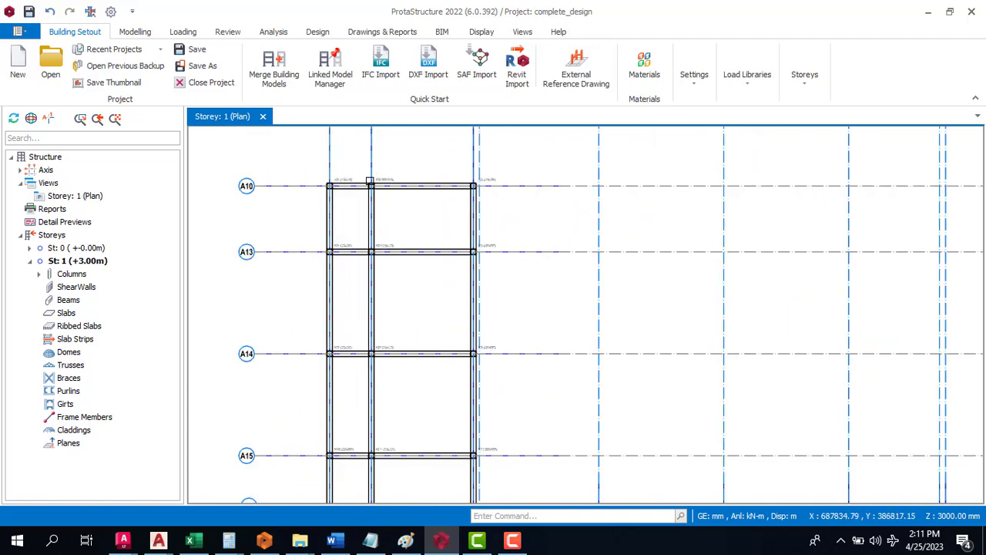
scroll(331, 181, up, 3)
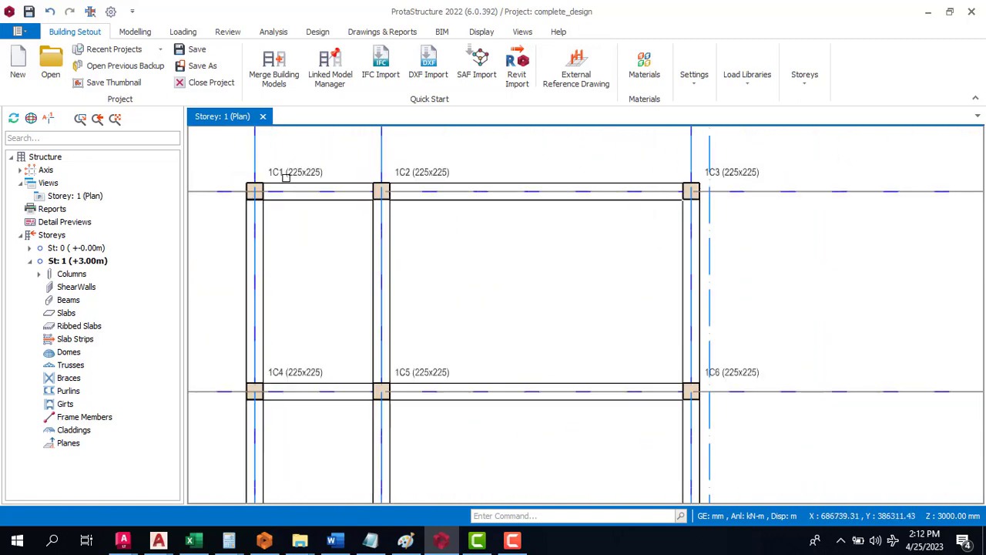
Examine the column and axis layout of the storey 1 plan, including the properties of column 1C4.
scroll(273, 178, down, 2)
scroll(272, 179, up, 2)
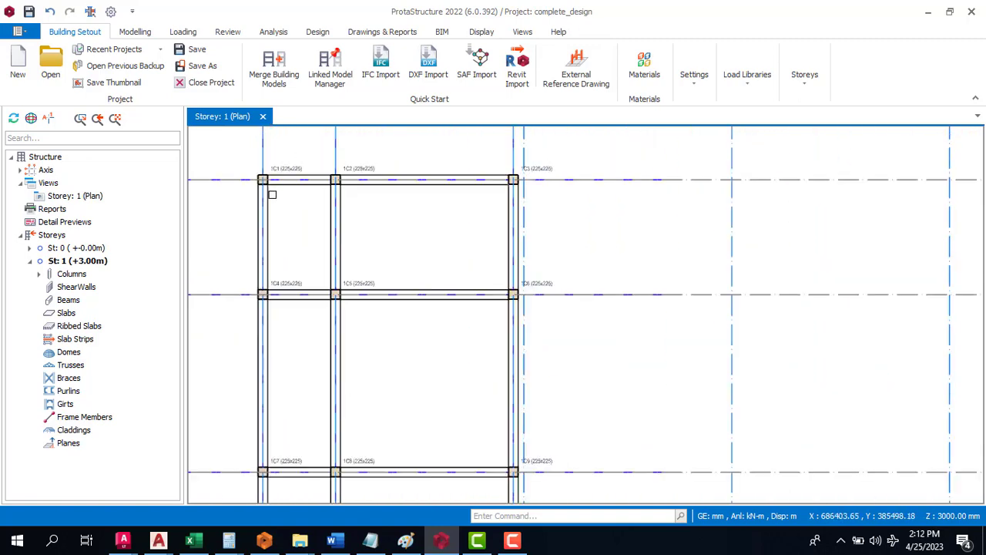
scroll(274, 178, down, 1)
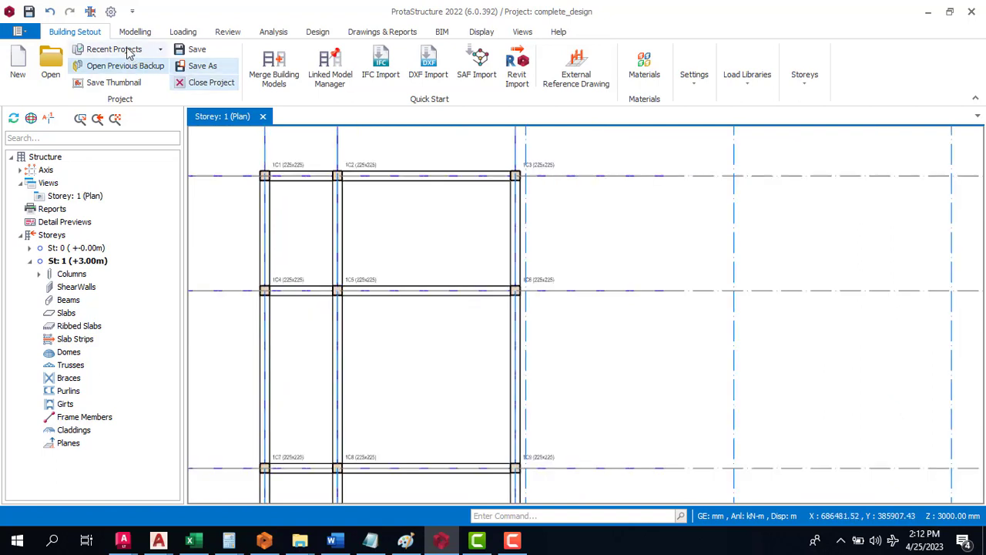
click(137, 33)
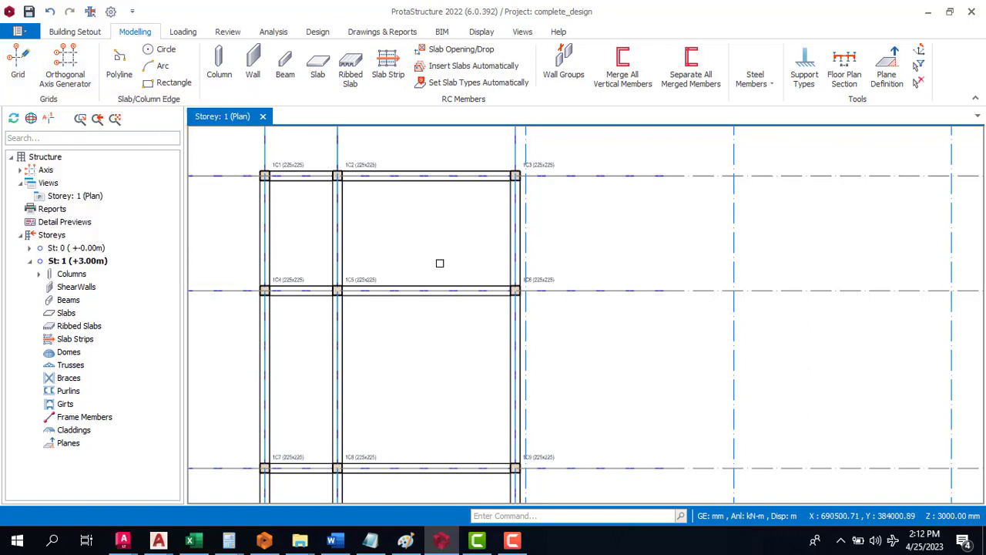
scroll(433, 239, down, 4)
scroll(428, 217, up, 4)
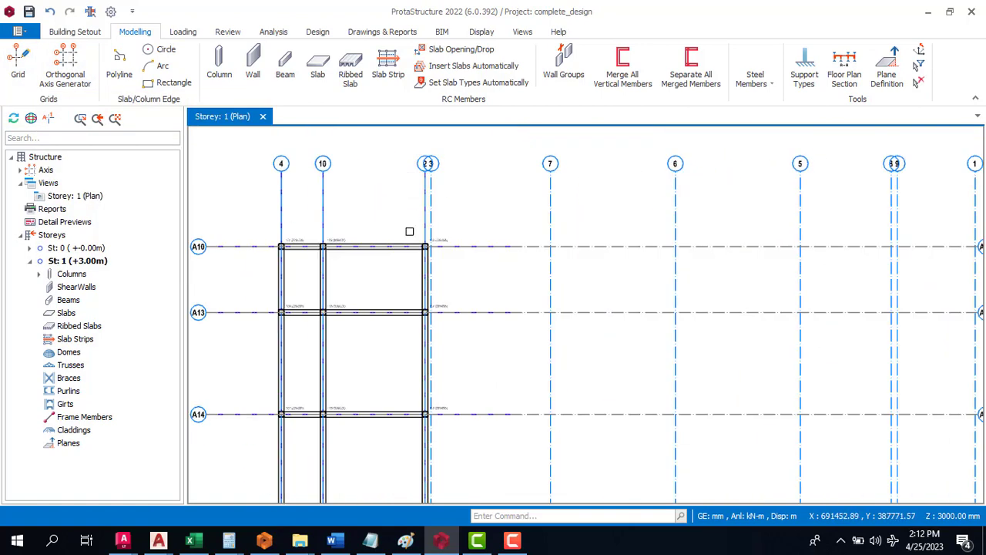
scroll(443, 238, down, 2)
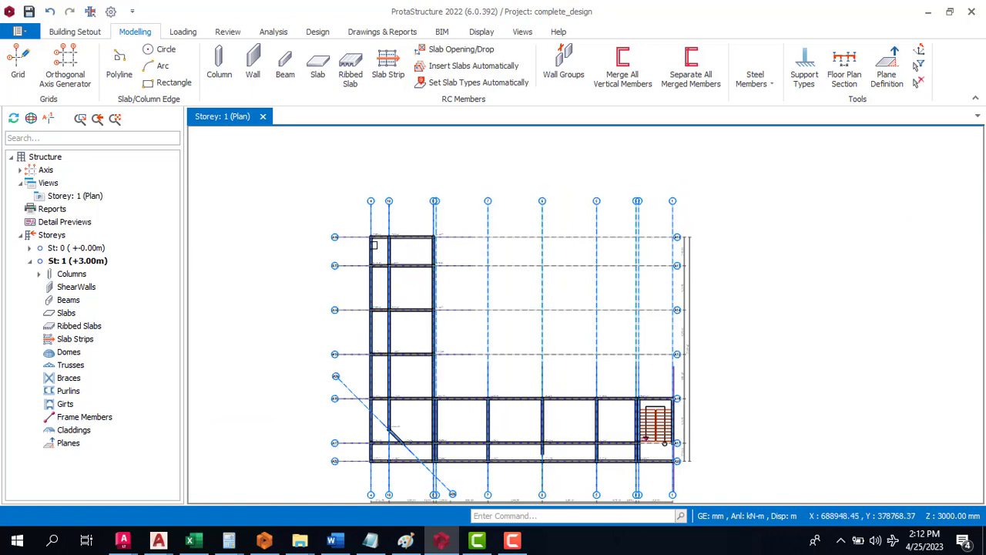
scroll(447, 164, up, 3)
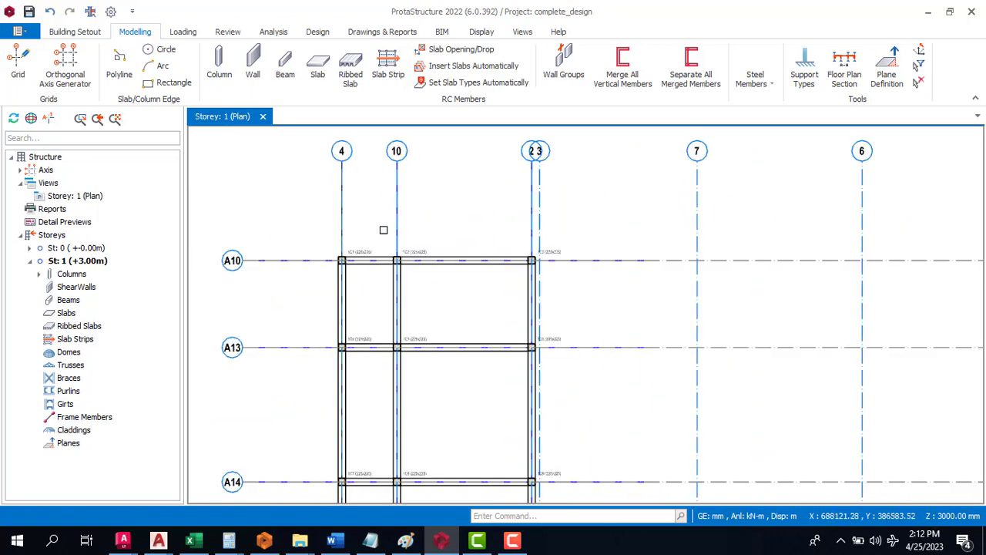
scroll(259, 229, down, 2)
scroll(259, 228, down, 3)
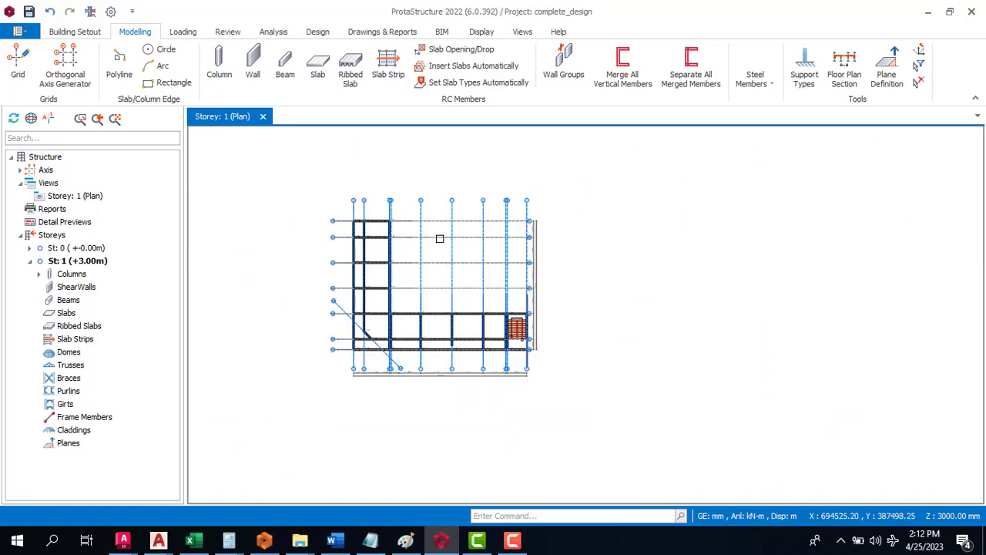
mouse_move(379, 251)
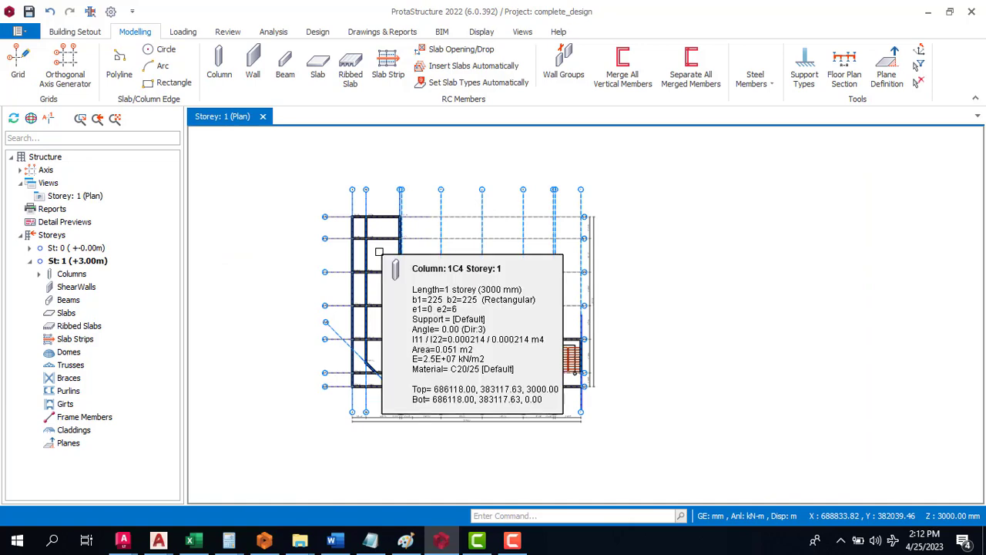
scroll(340, 233, up, 2)
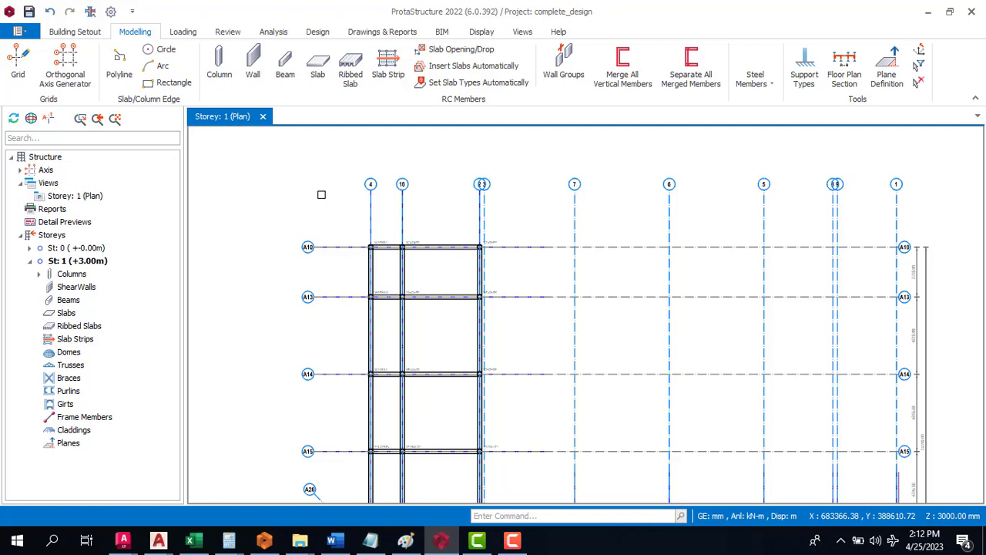
Generate an orthogonal axis grid beside the imported plan, with labels starting at A and 1 and 5000*3 spacings in both directions.
scroll(290, 245, down, 3)
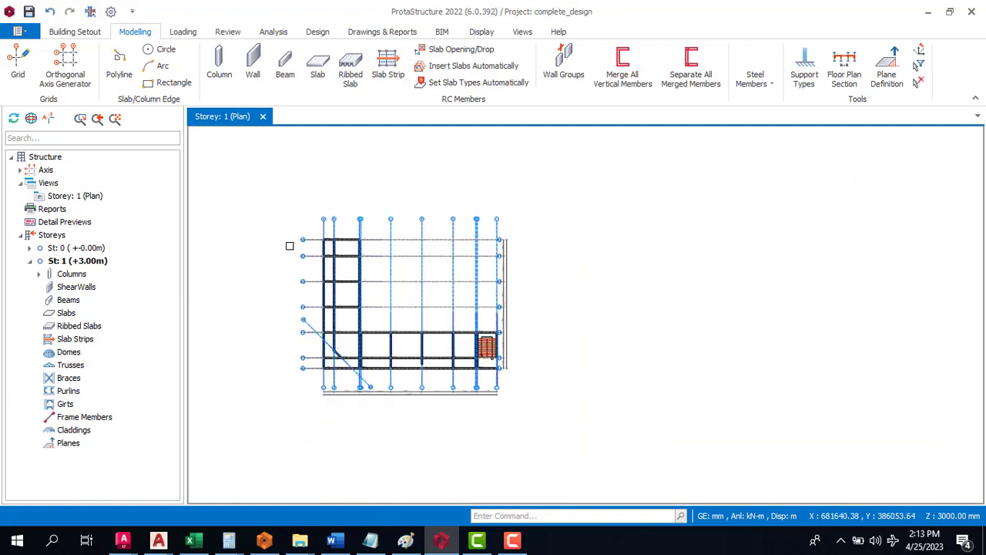
scroll(290, 246, down, 2)
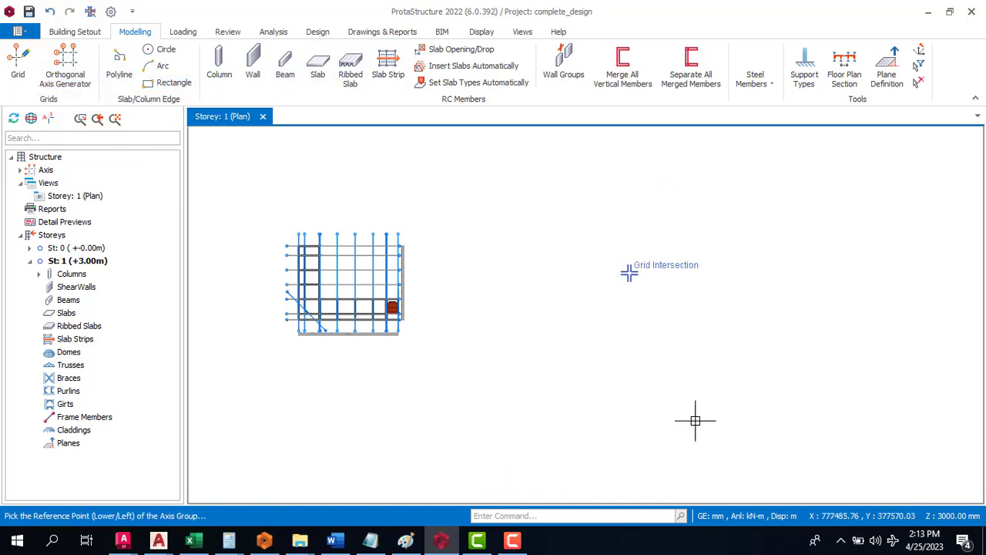
click(750, 414)
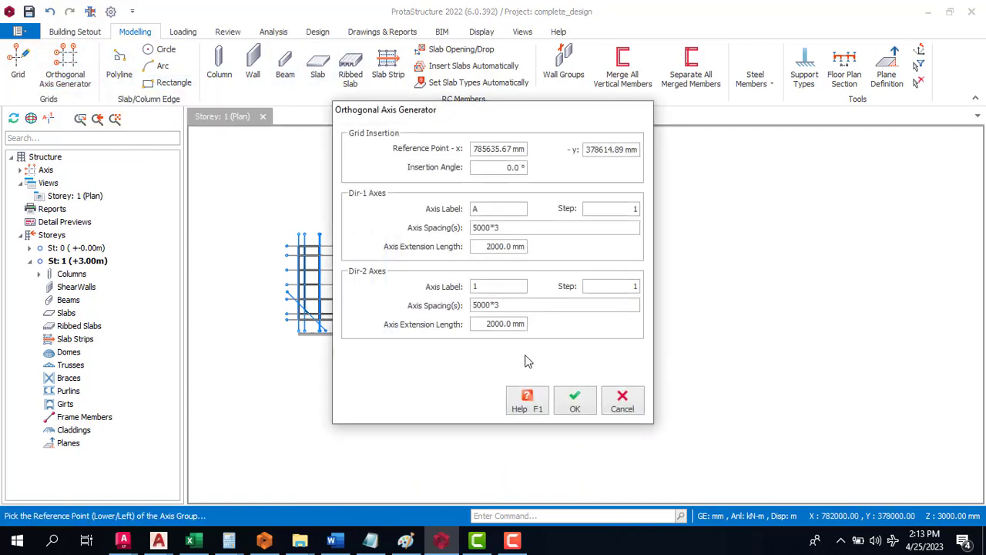
click(568, 402)
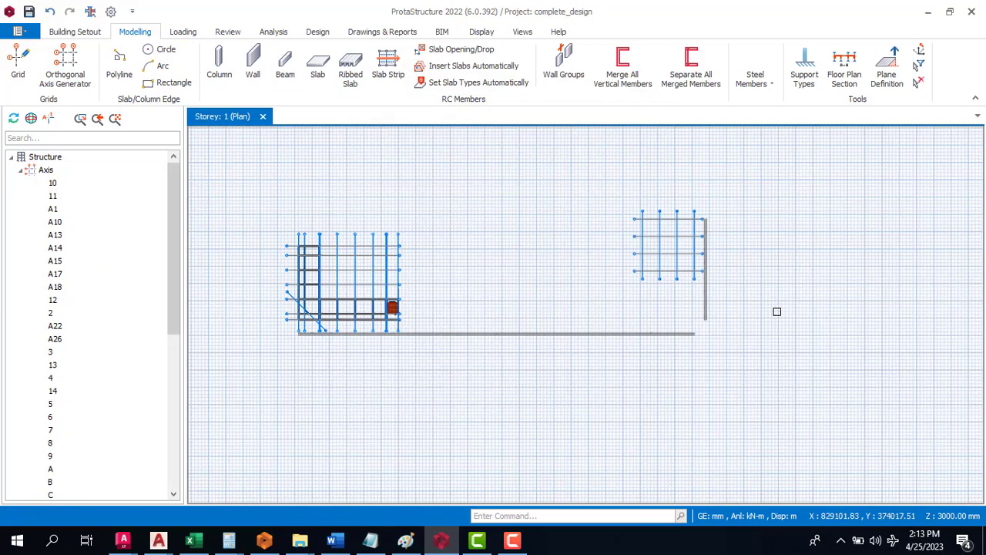
Insert two 225 x 225 mm columns at axis intersections D/11 and D/12 of the new grid.
scroll(693, 222, up, 3)
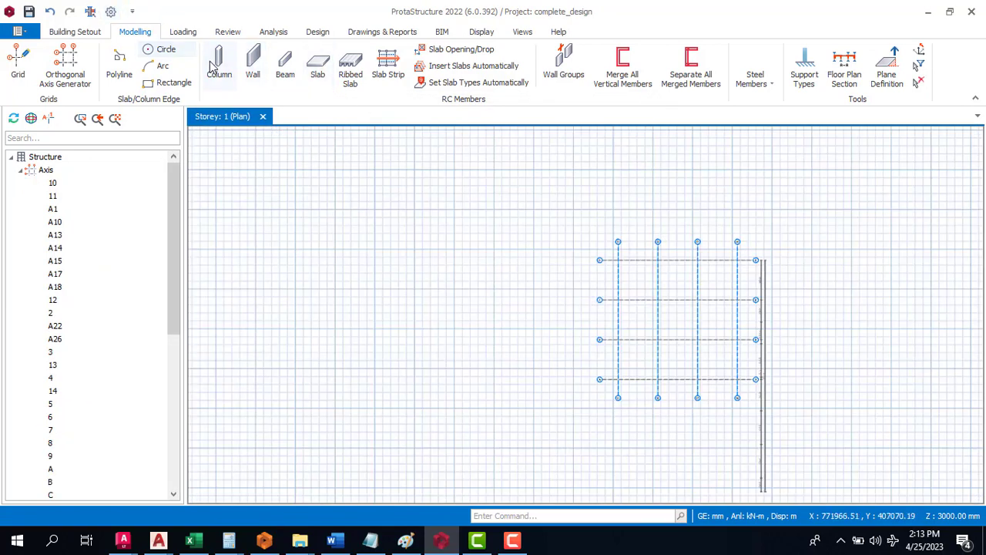
click(214, 64)
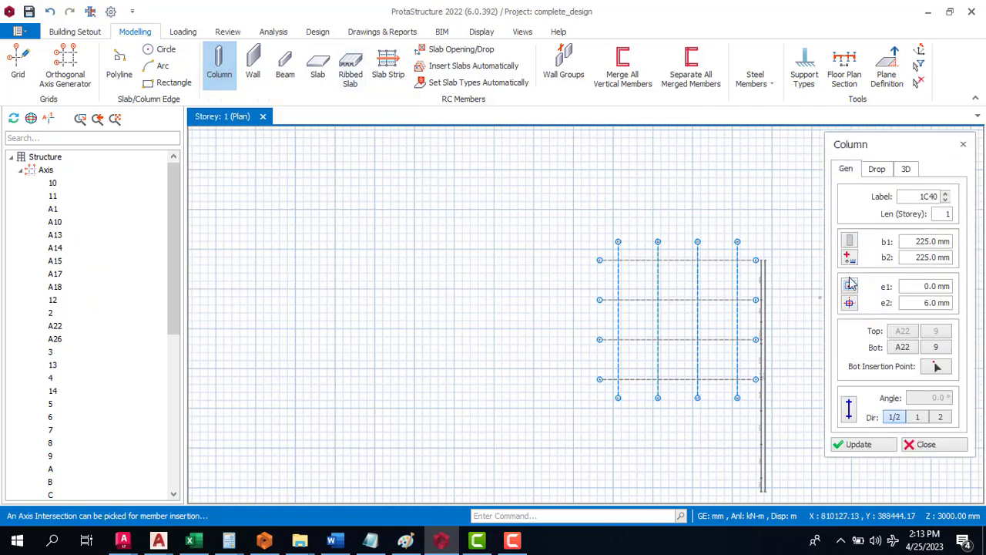
click(619, 260)
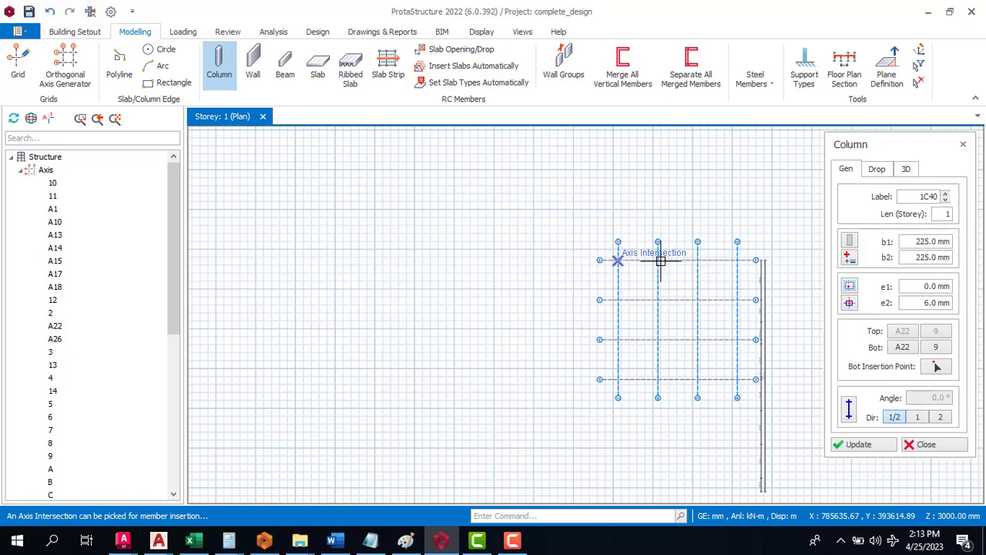
click(657, 261)
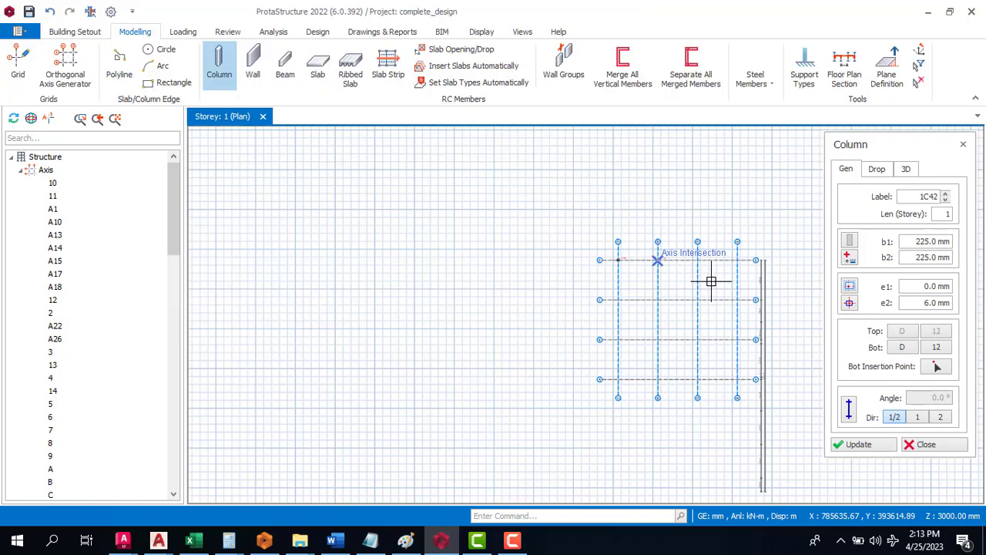
Insert a 250 x 500 mm beam along axis D between the columns at axes 11 and 12.
scroll(714, 257, up, 4)
scroll(557, 270, up, 2)
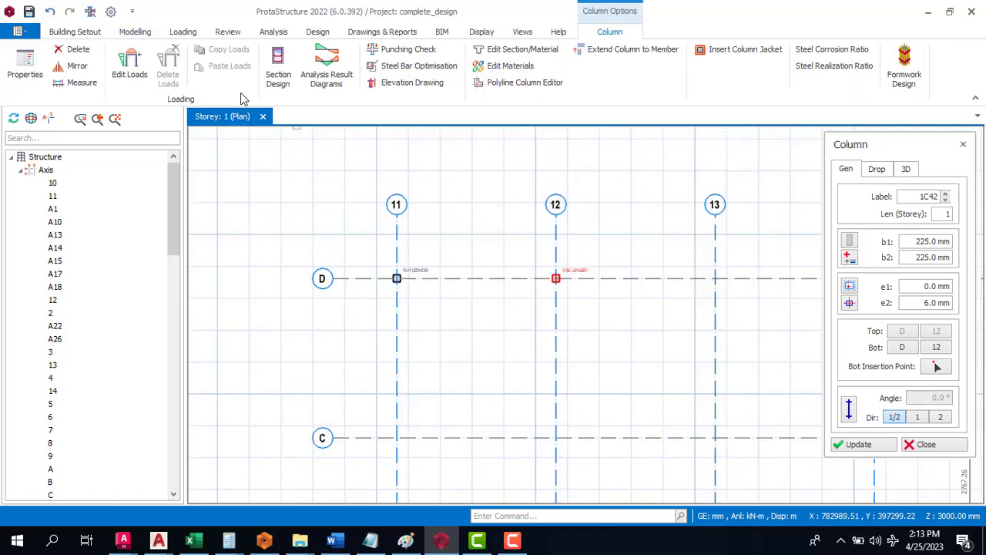
click(133, 34)
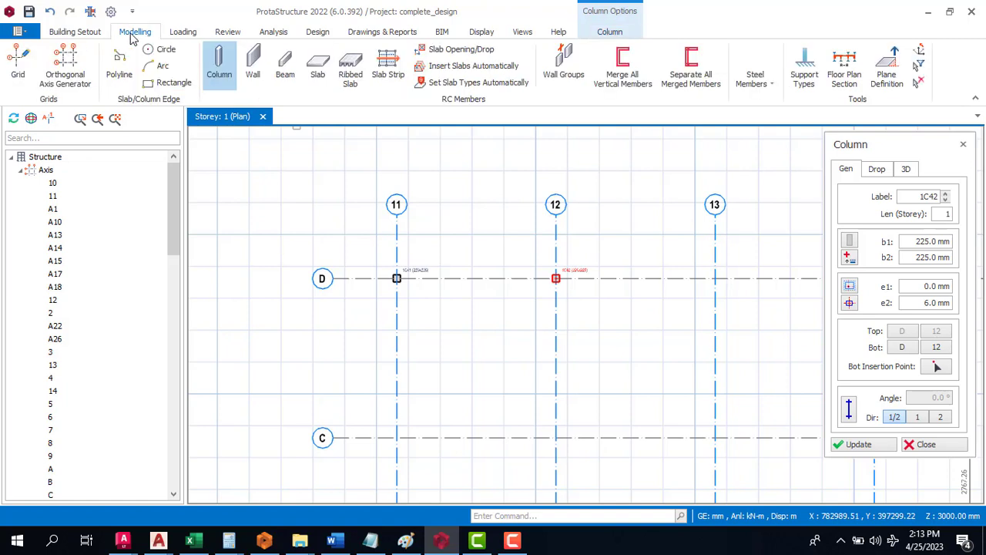
click(285, 68)
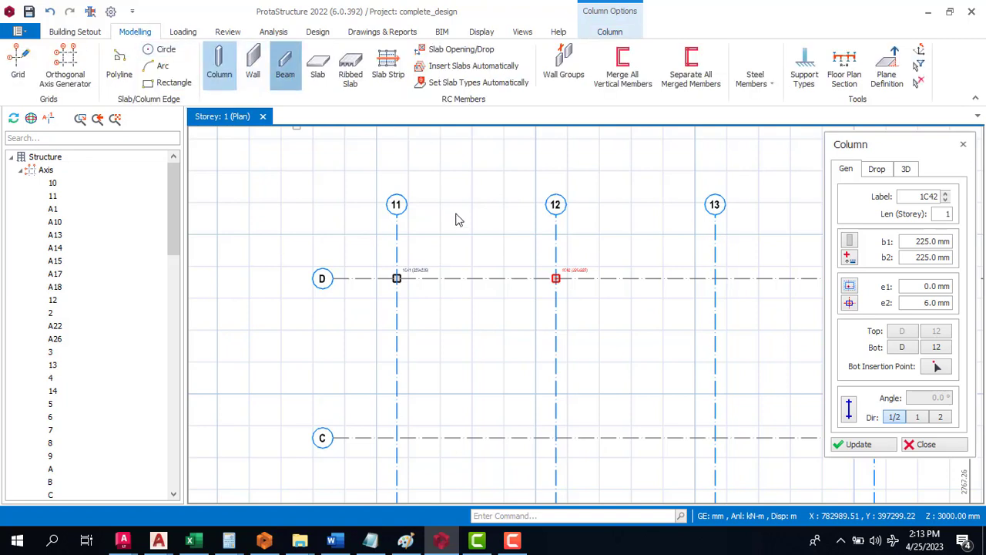
click(396, 279)
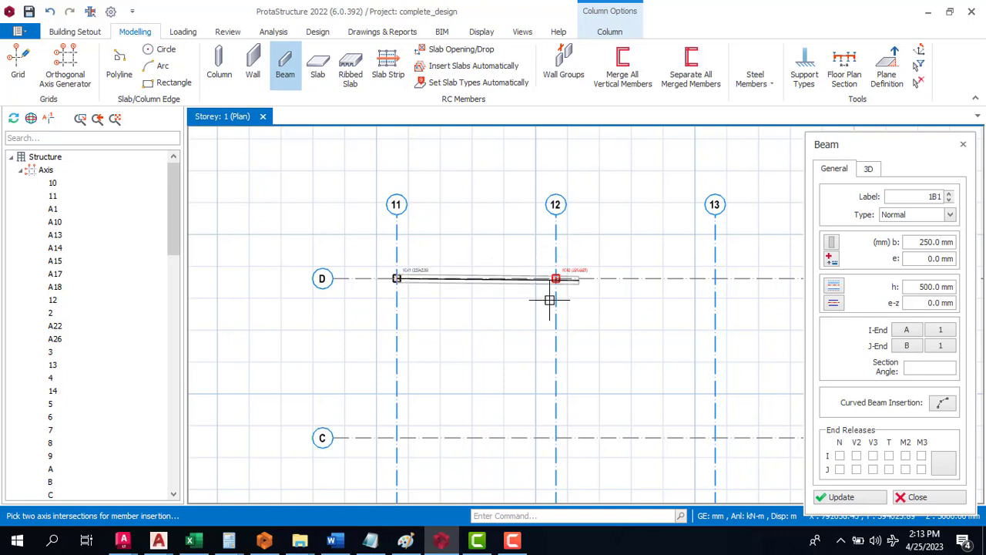
click(556, 278)
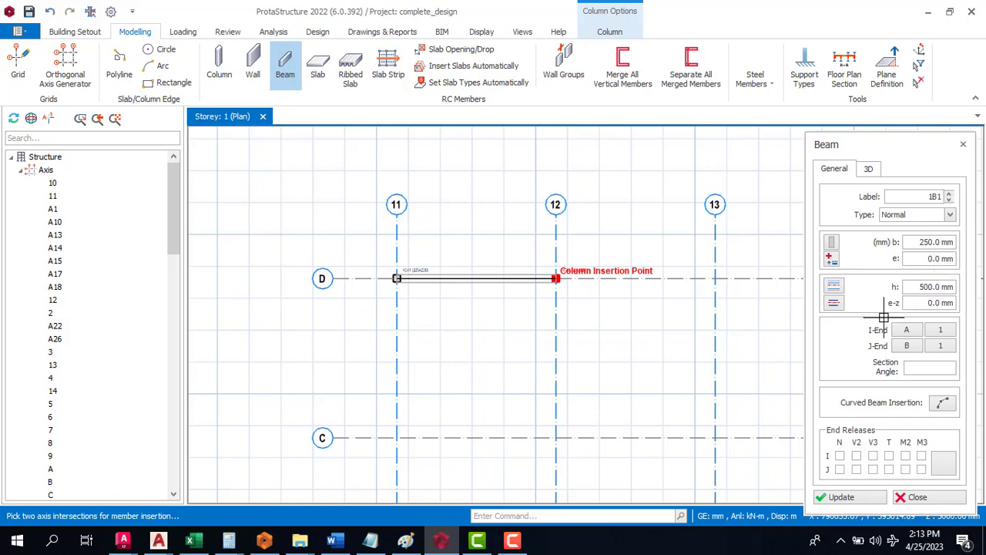
Add three more 250 x 500 mm beams along axes 12, C and 11 to close the bay between axes C and D.
scroll(465, 242, up, 3)
scroll(588, 272, down, 3)
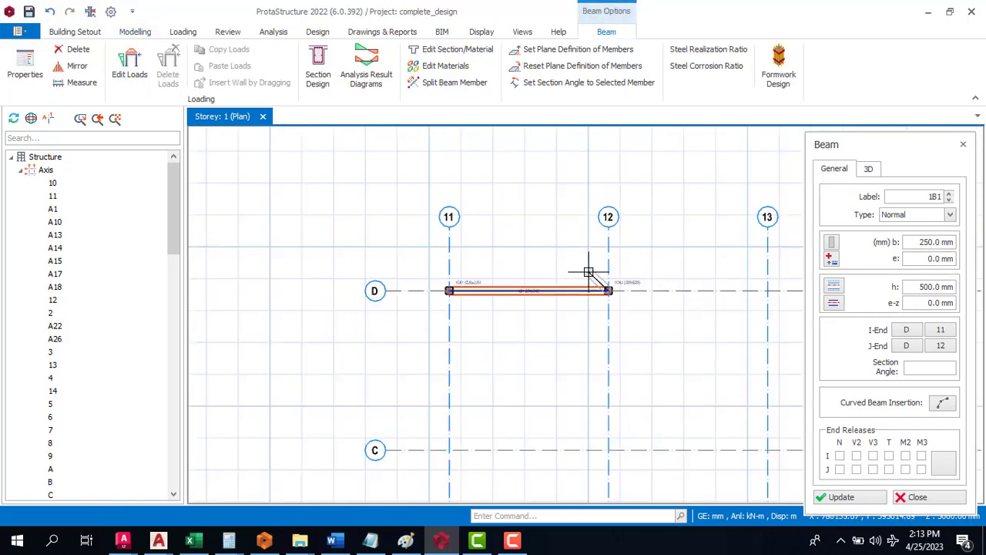
scroll(589, 272, down, 4)
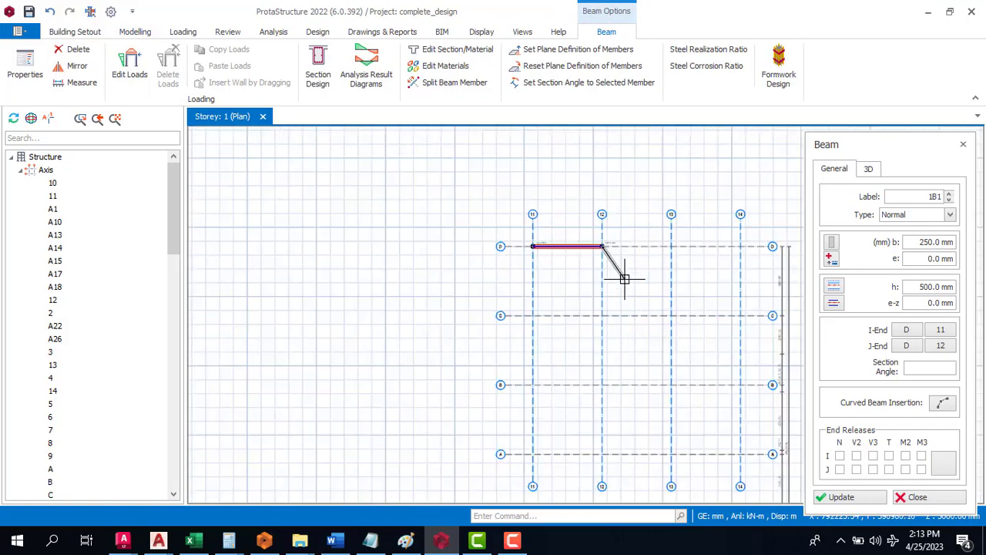
scroll(608, 304, up, 2)
click(598, 324)
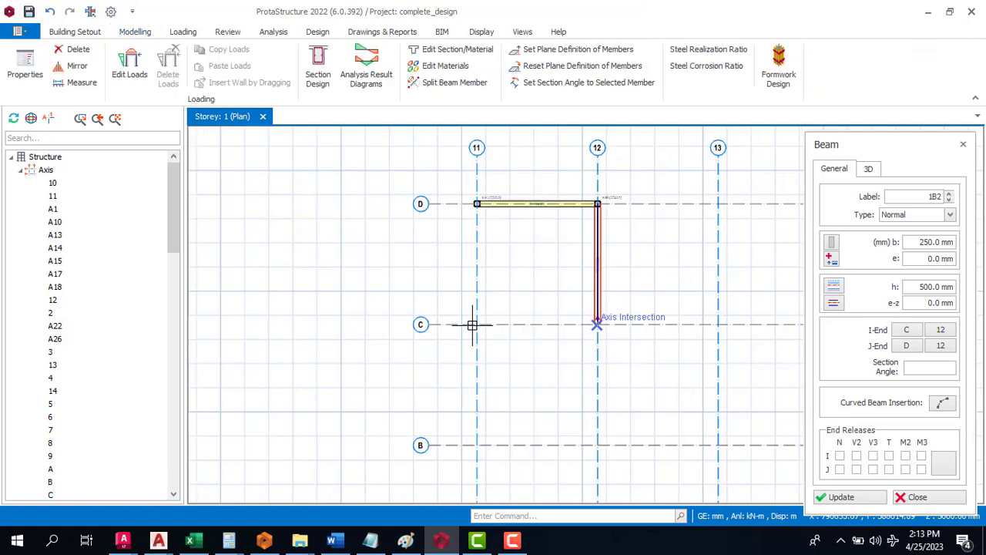
click(476, 325)
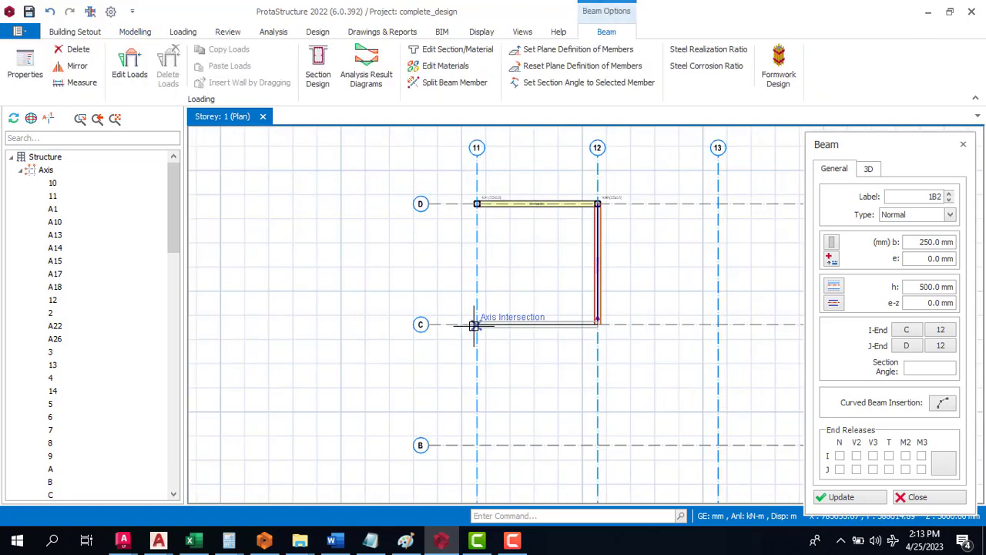
click(556, 208)
key(Escape)
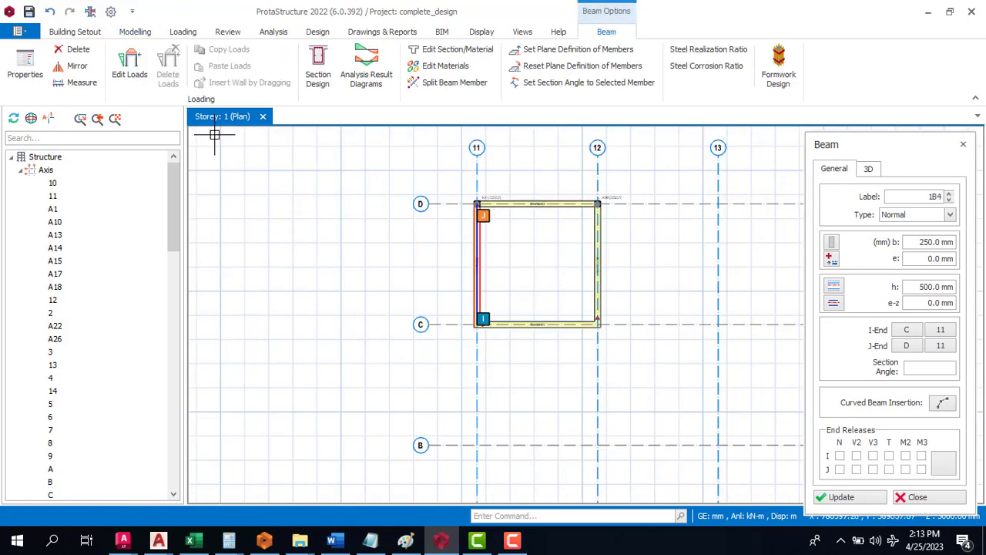
Insert 225 x 225 mm columns at axis intersections C/11 and C/12, beneath the open beam corners.
click(135, 31)
click(219, 69)
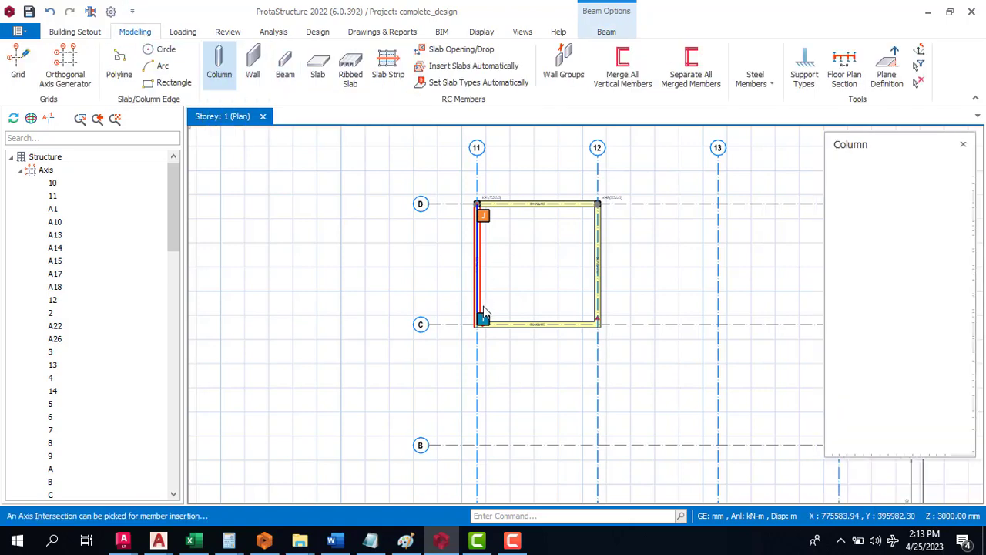
scroll(471, 324, up, 3)
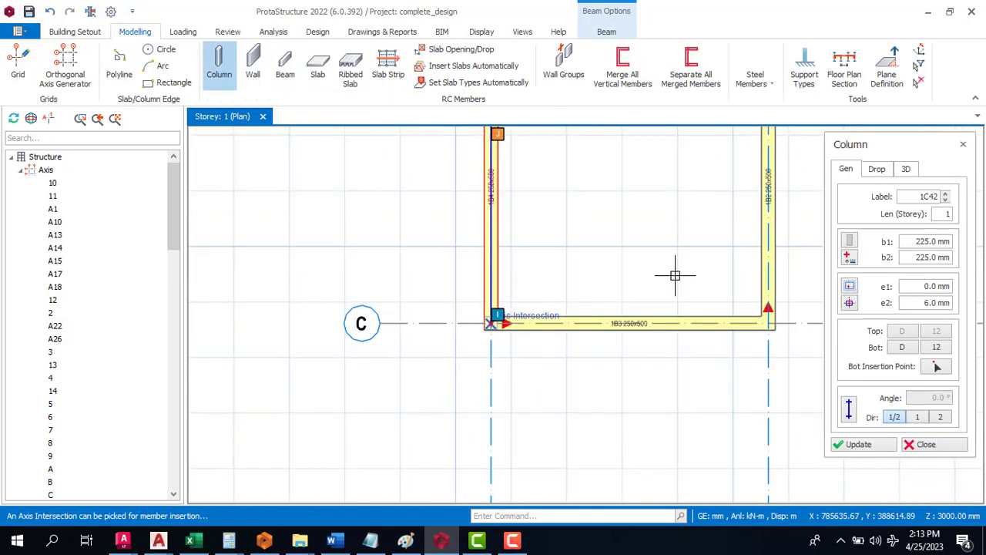
click(492, 324)
click(771, 325)
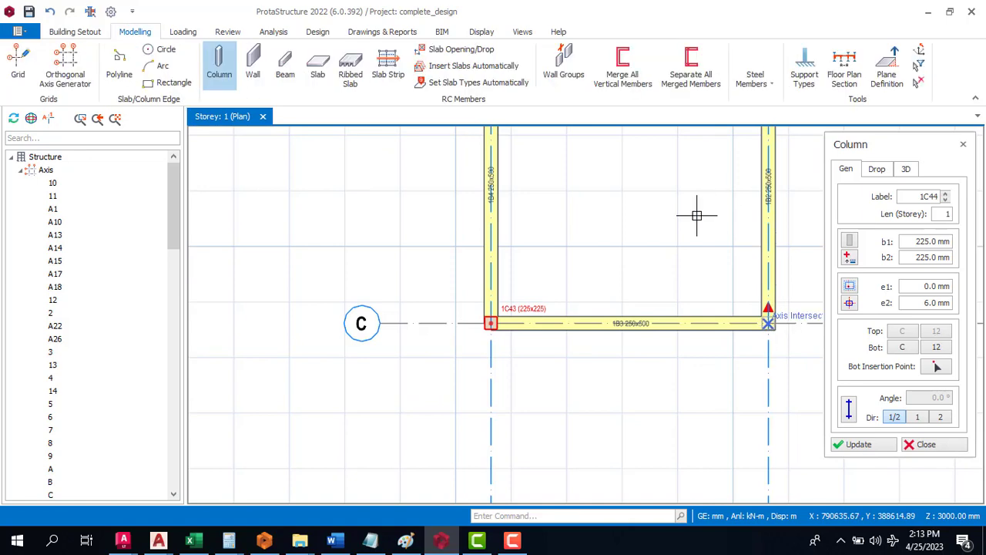
scroll(522, 362, down, 3)
key(Escape)
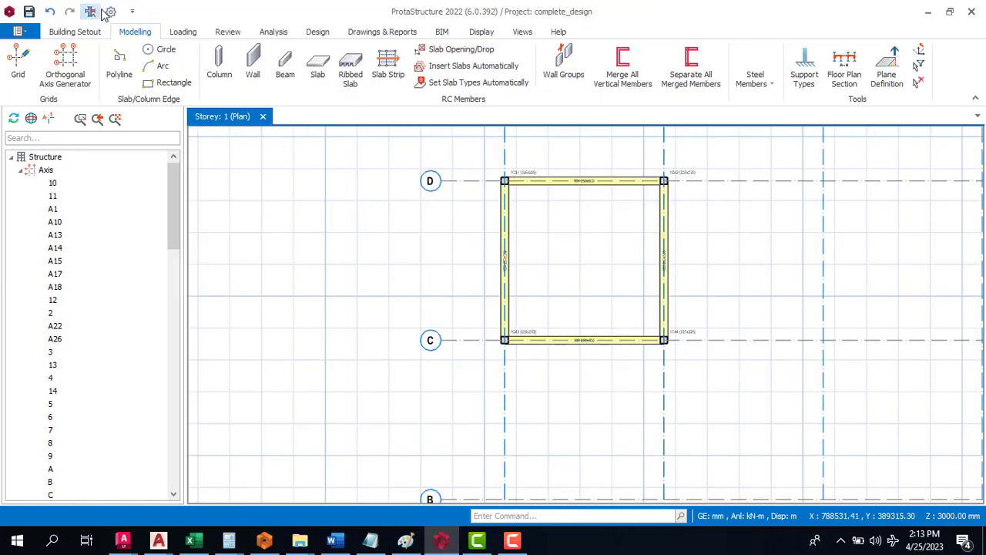
Start a slab and generate the vertical and horizontal load combinations with coefficients 1.4 G and 1.6 Q, accepting the load cases.
click(317, 68)
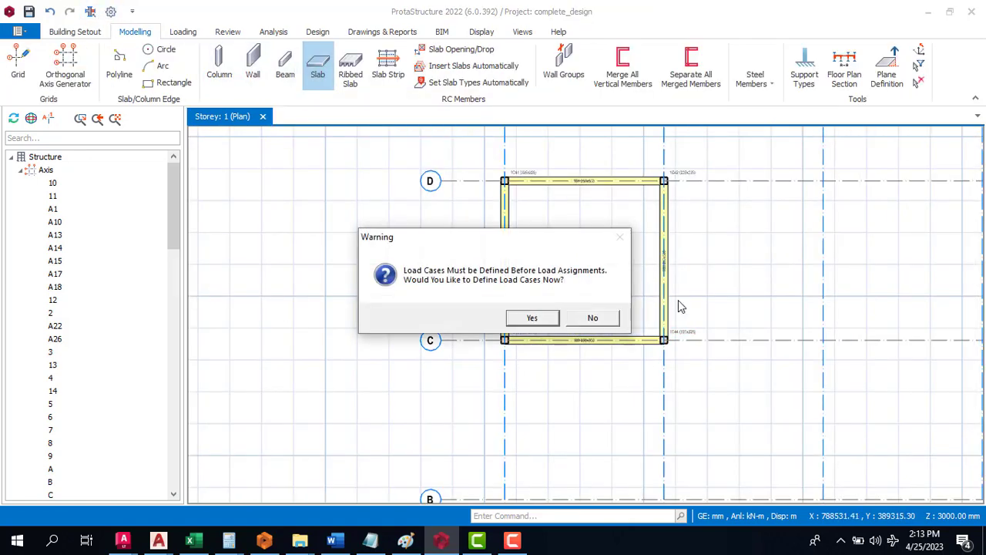
click(517, 322)
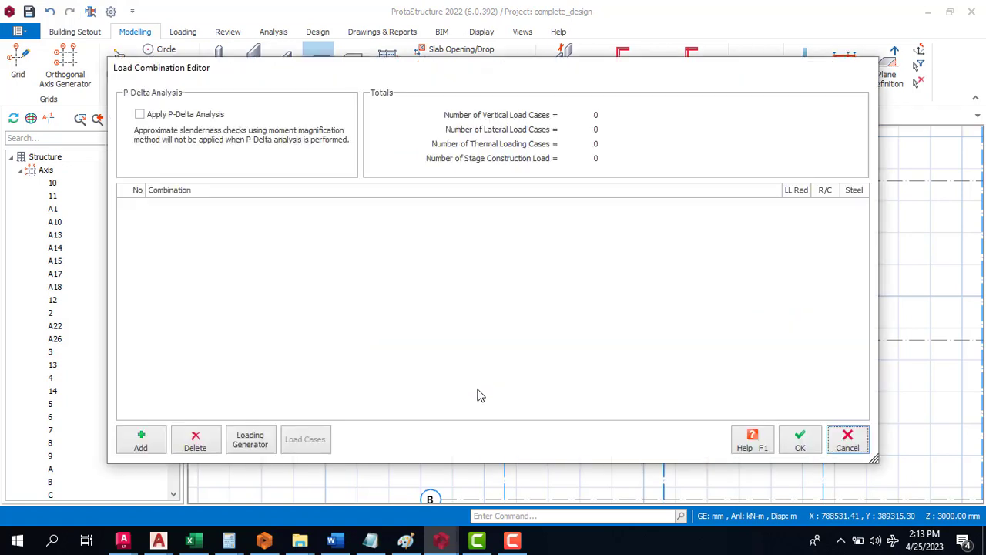
click(257, 444)
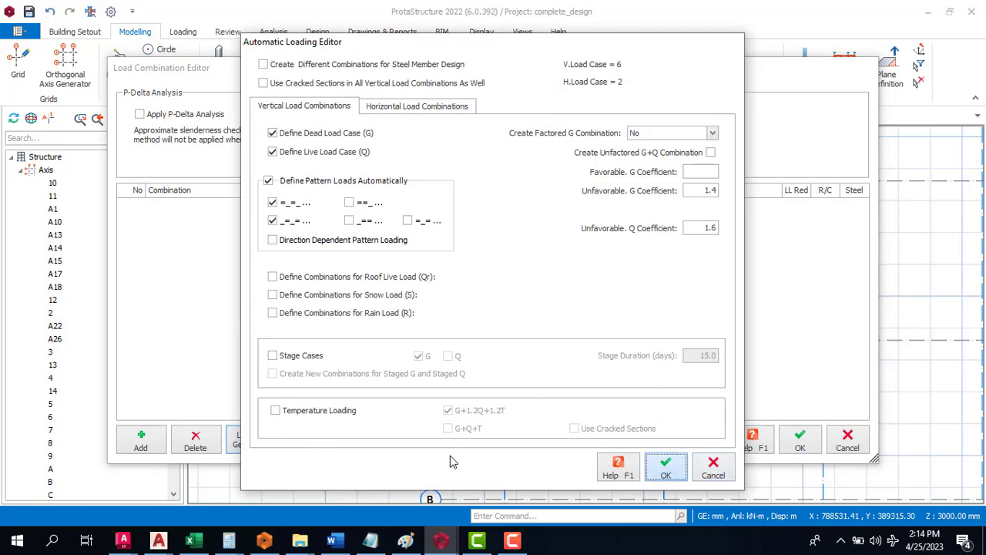
click(315, 439)
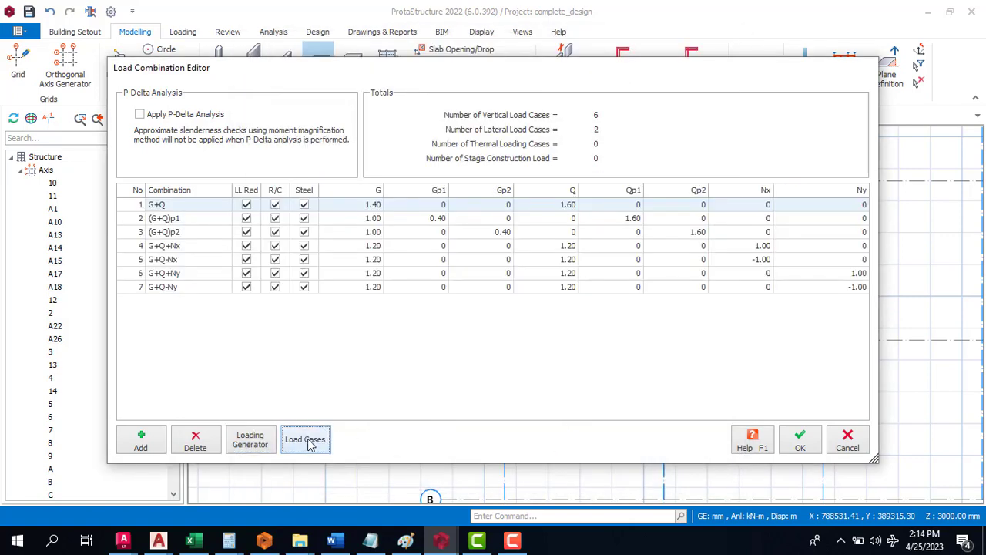
click(614, 366)
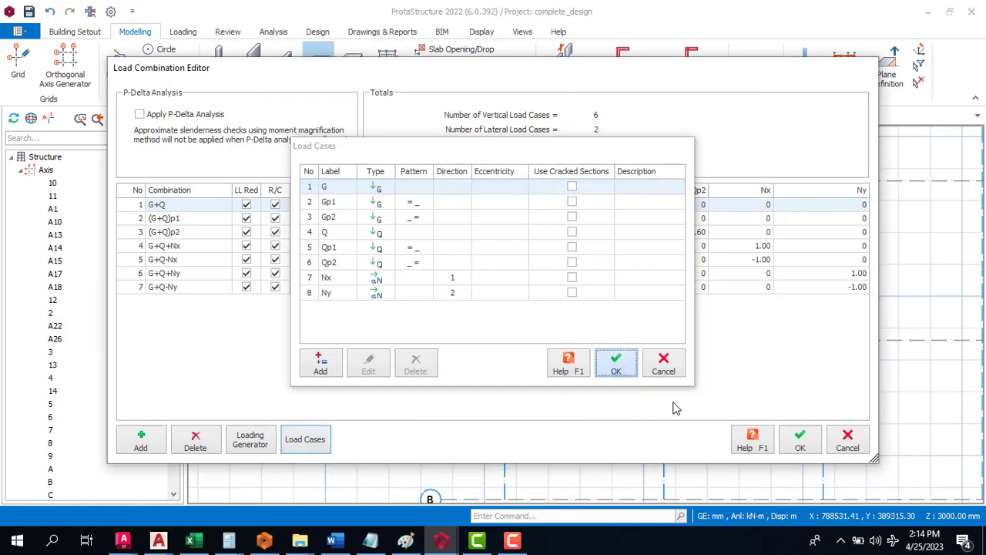
click(798, 443)
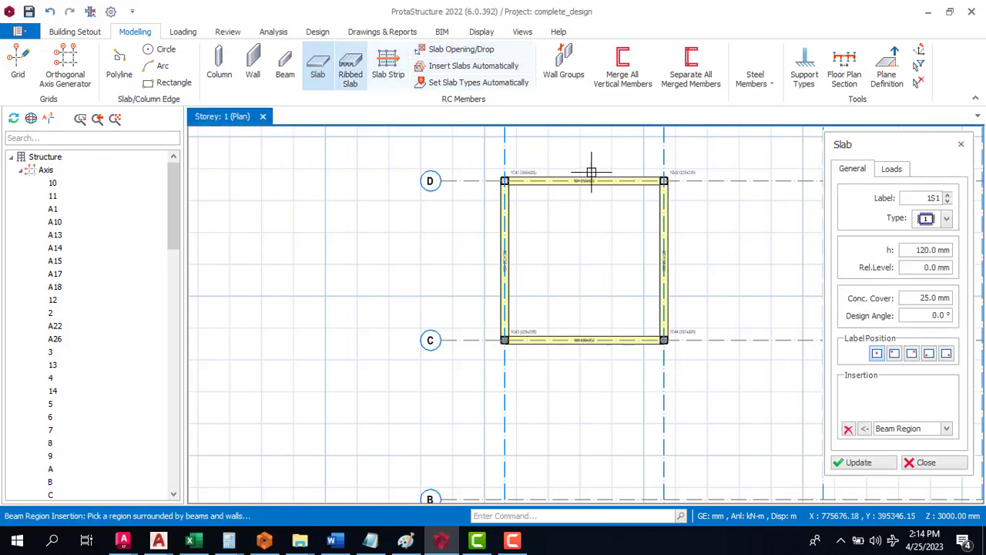
Insert a 150 mm thick slab in the beam region bounded by axes C, D, 11 and 12.
click(917, 252)
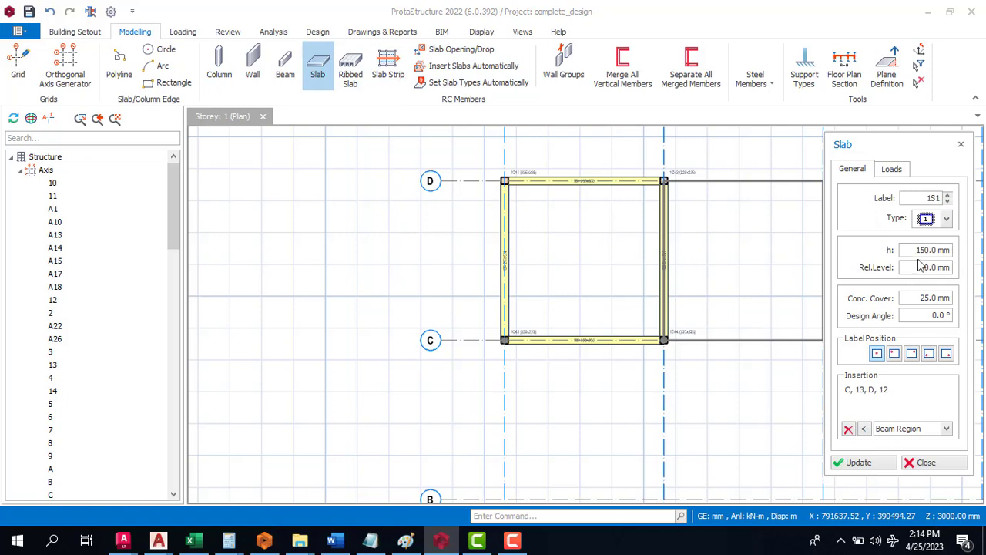
click(894, 168)
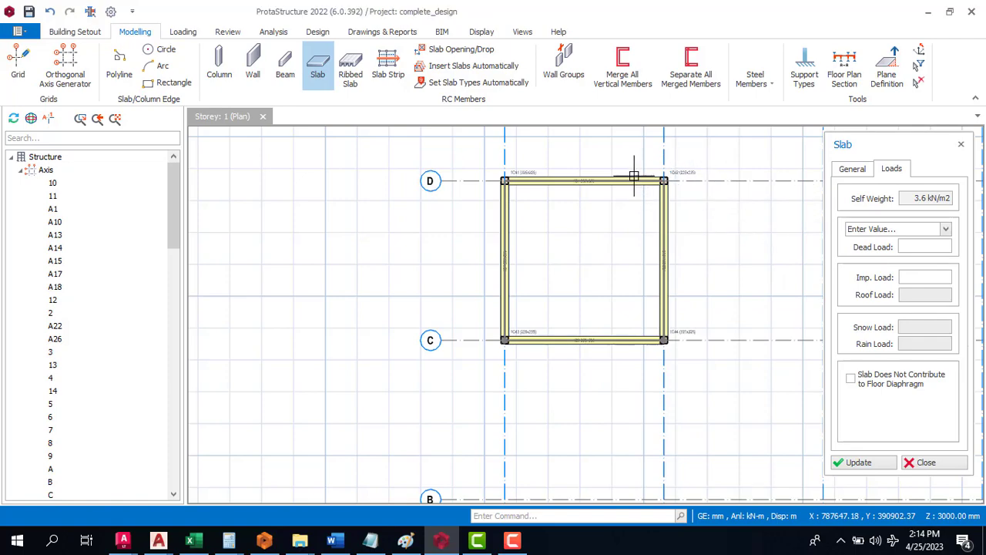
scroll(709, 280, down, 4)
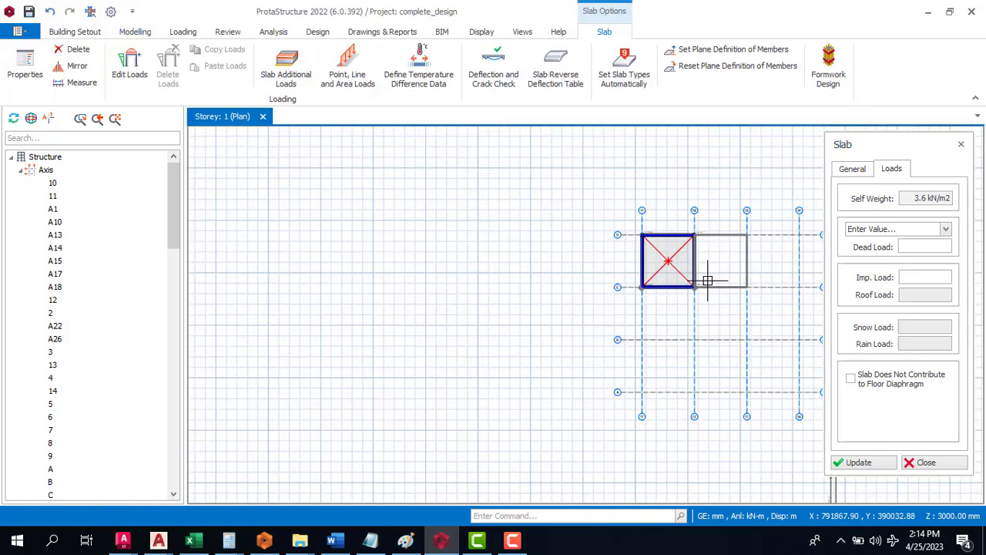
scroll(649, 287, down, 5)
key(Escape)
Delete the whole demonstration grid with its axes, columns, beams and slab.
scroll(699, 284, up, 3)
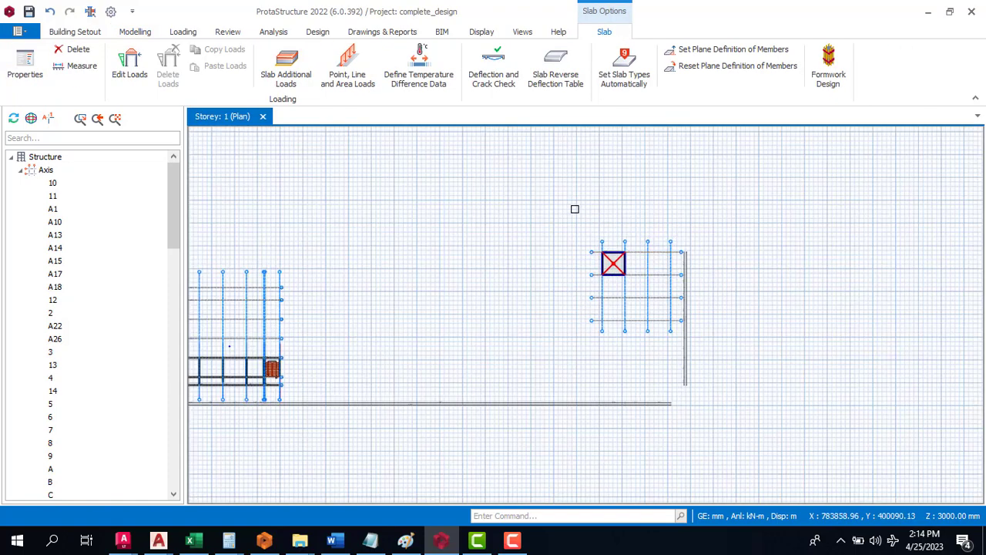
drag(767, 202, 529, 365)
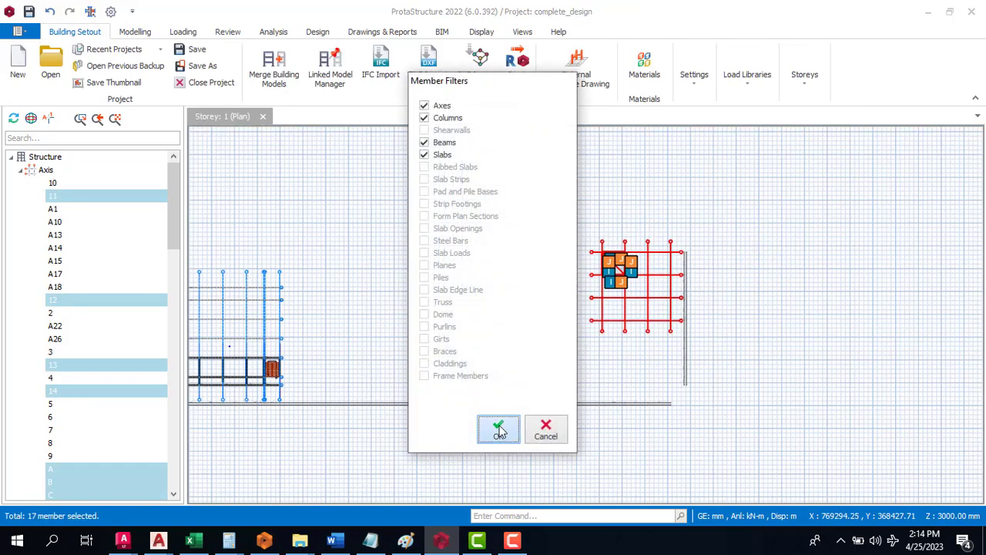
click(499, 430)
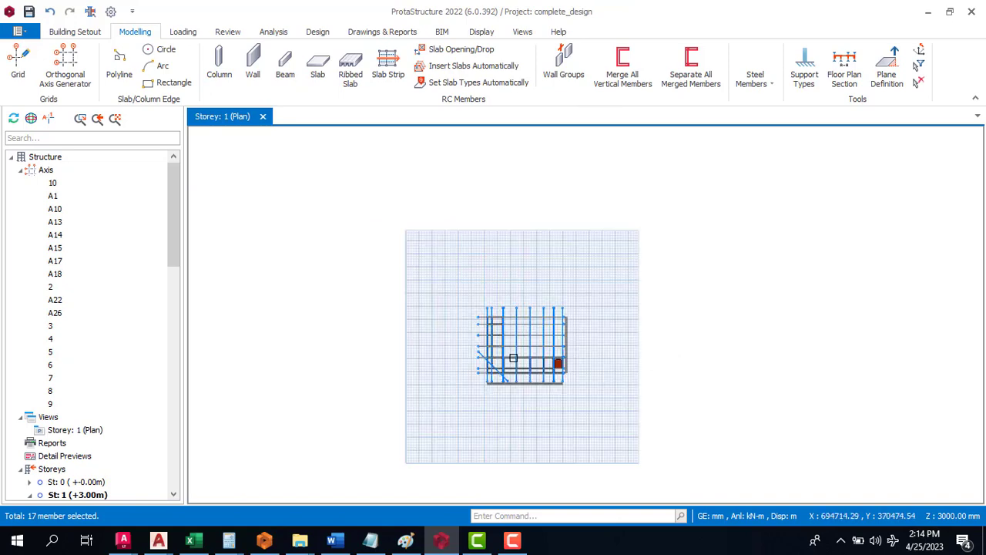
Set the beam section to 230 x 450 mm and insert beams along axis A10 from axis 4 to axis 2.
scroll(513, 357, up, 5)
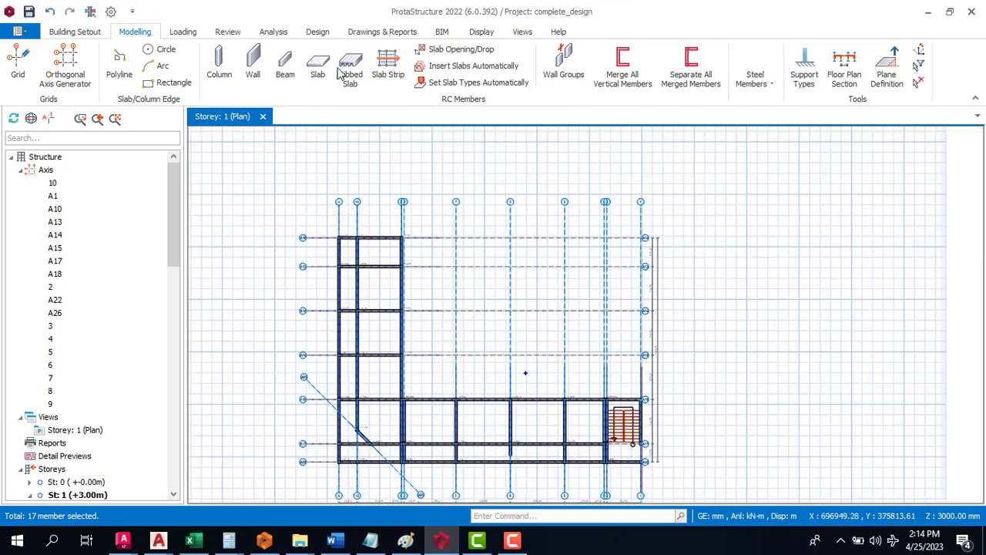
click(289, 67)
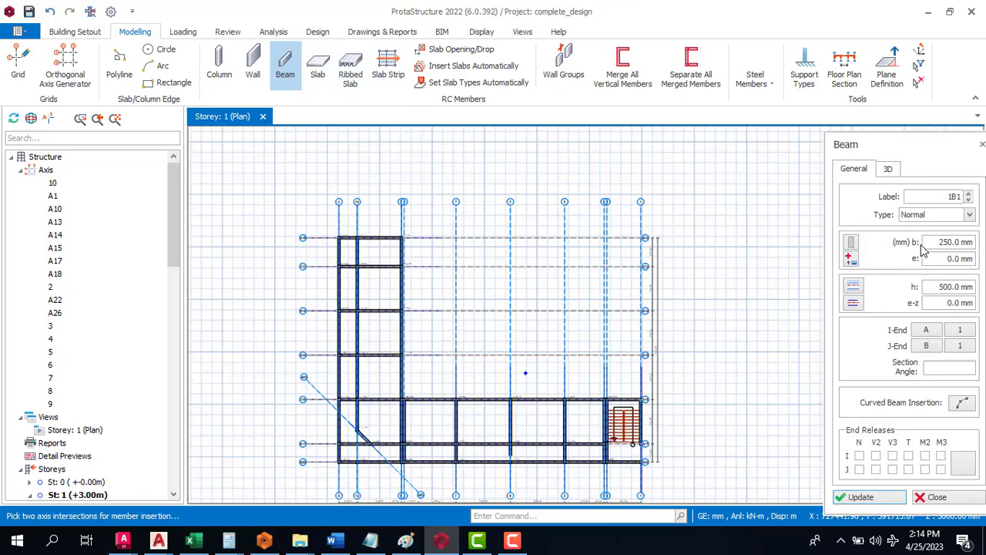
click(937, 241)
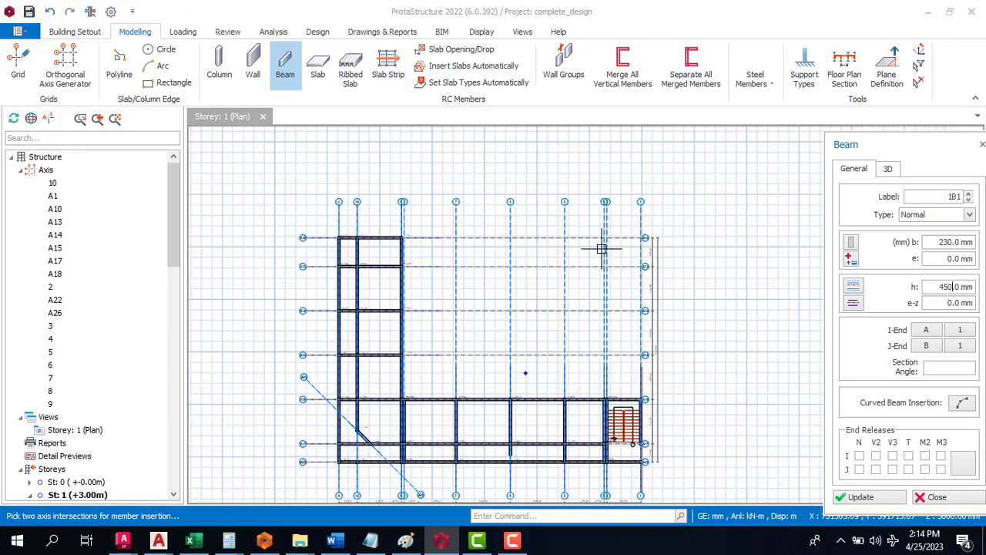
scroll(383, 218, up, 3)
scroll(339, 243, up, 2)
click(235, 251)
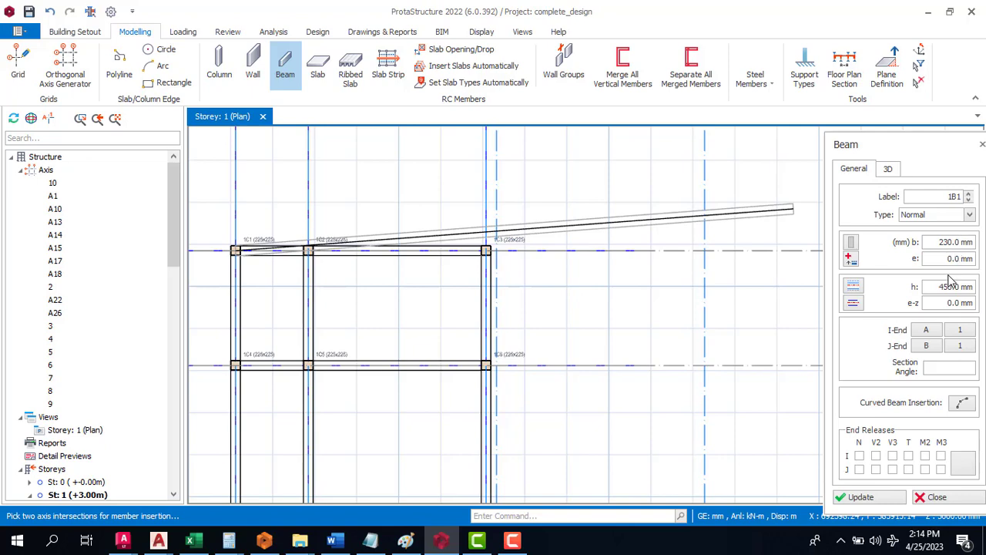
click(488, 258)
Insert 230 x 450 mm beams along axes A13, A14 and A15, each from axis 4 to axis 2.
scroll(533, 203, down, 3)
scroll(539, 283, up, 2)
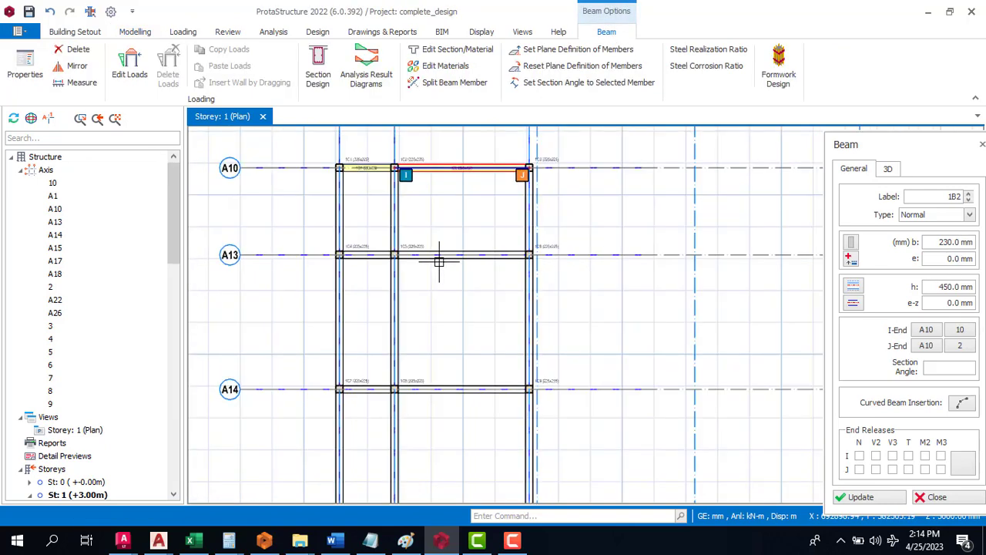
click(337, 255)
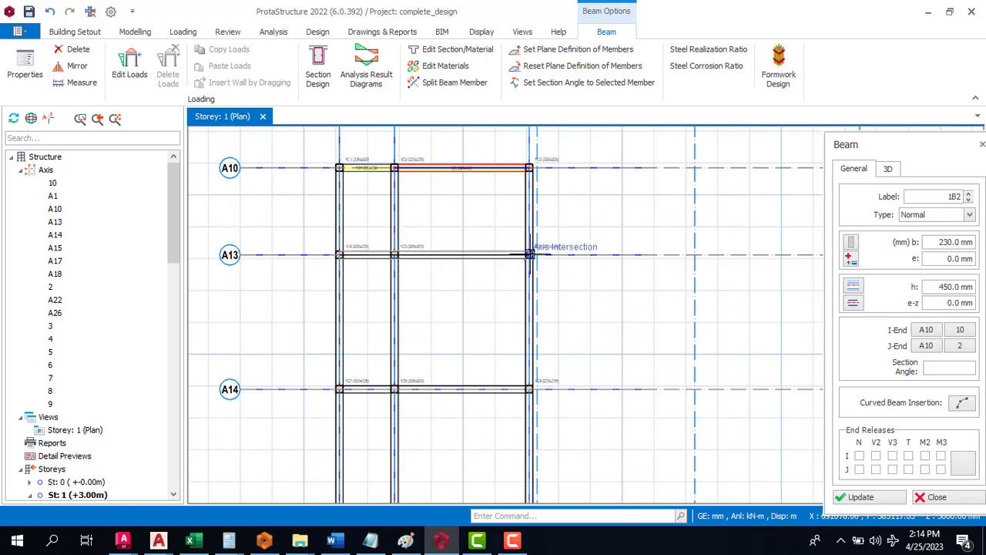
click(529, 255)
click(339, 389)
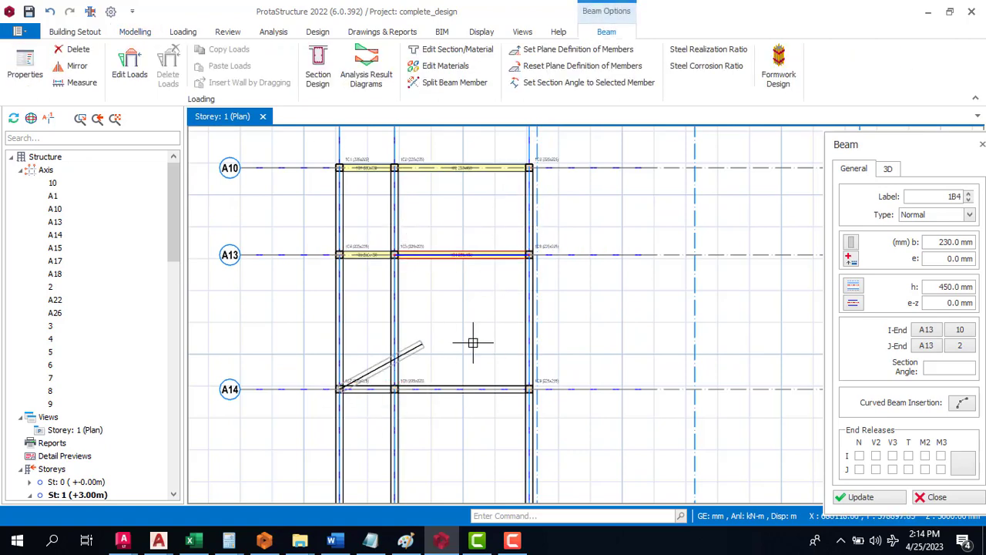
click(529, 388)
scroll(488, 359, down, 3)
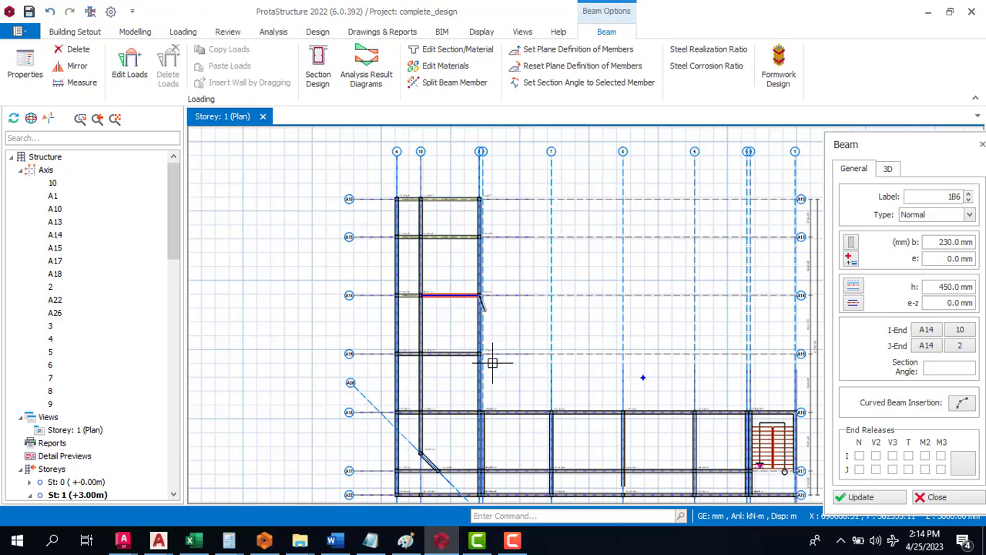
scroll(450, 390, up, 3)
click(294, 303)
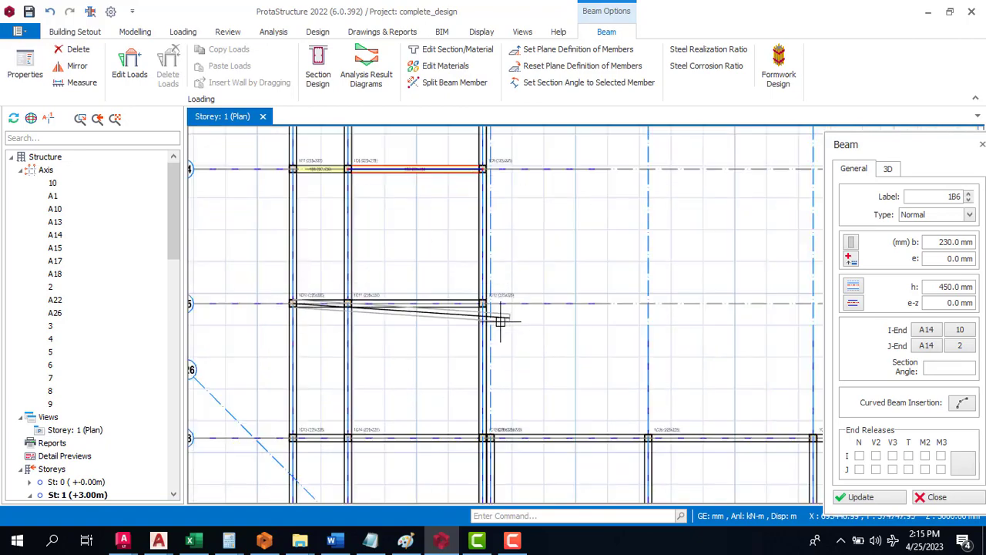
click(506, 264)
Insert 230 x 450 mm beams along axis A18 from axis 4 to axis 1 beside the staircase.
scroll(501, 198, down, 3)
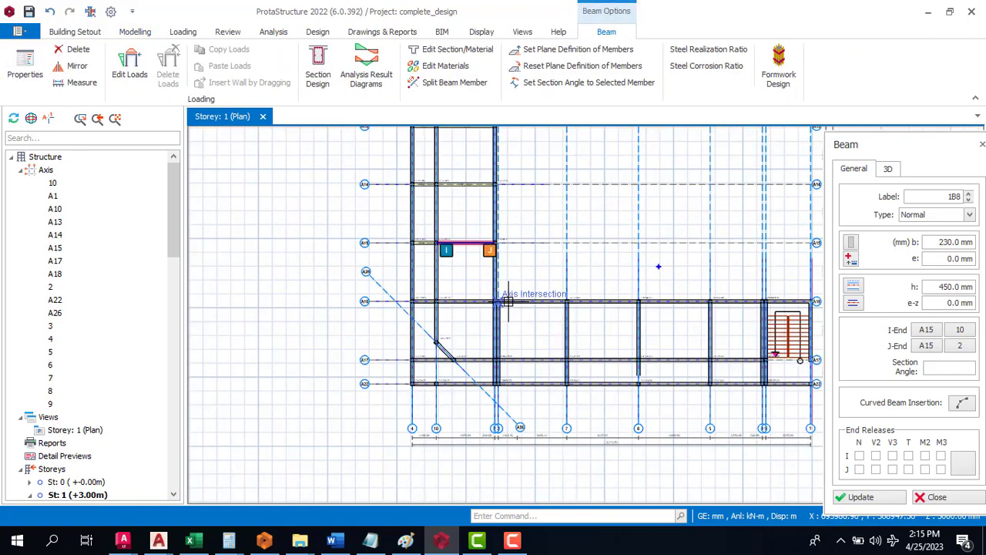
scroll(346, 334, up, 4)
click(273, 254)
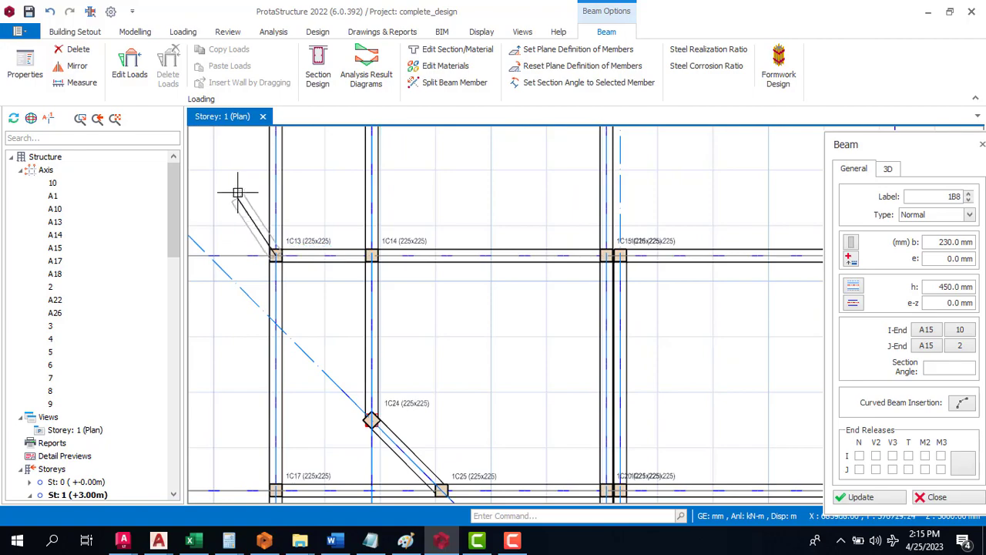
scroll(238, 304, down, 5)
scroll(739, 316, up, 1)
scroll(640, 279, up, 5)
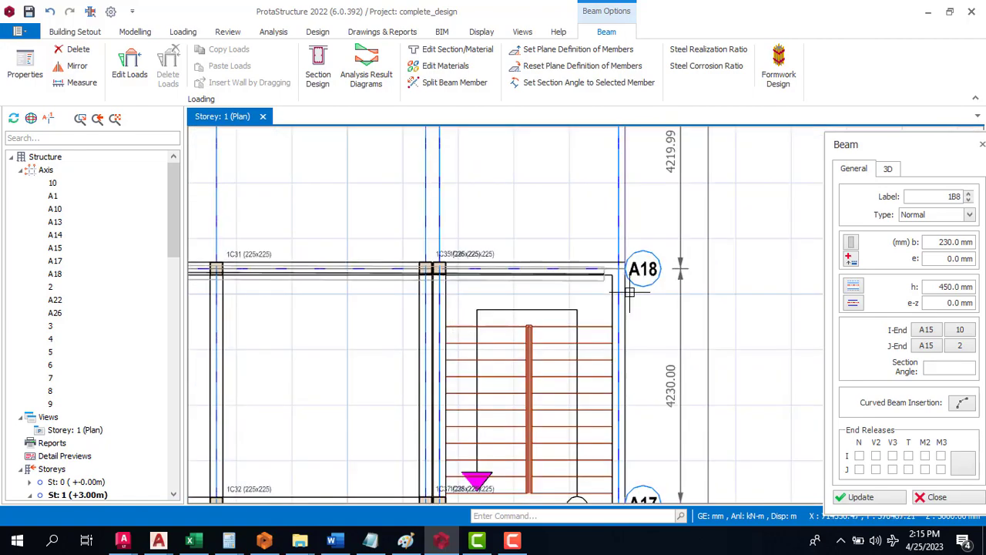
click(633, 206)
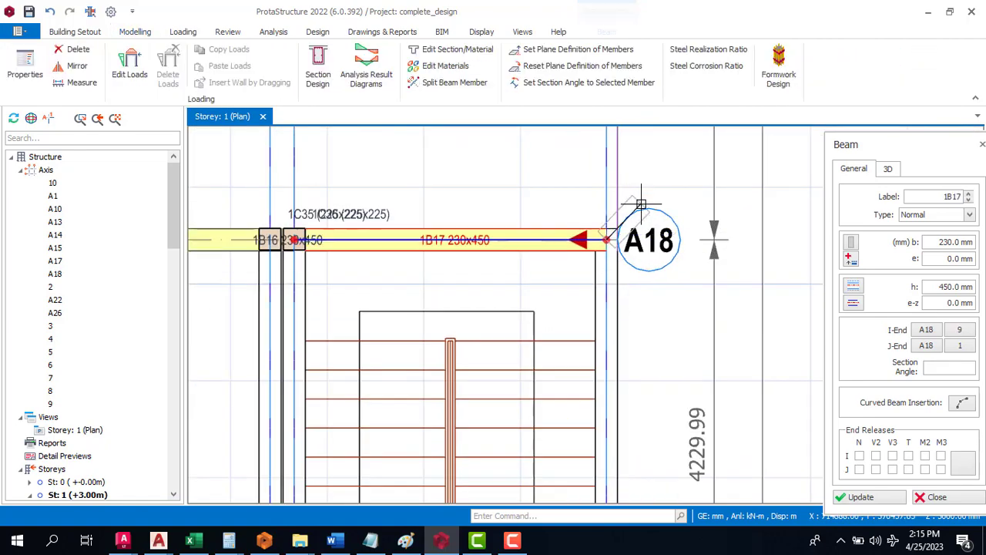
Insert 230 x 450 mm beams along axis A17 from axis 4 to axis 9 at the staircase.
scroll(622, 346, down, 3)
scroll(626, 329, down, 2)
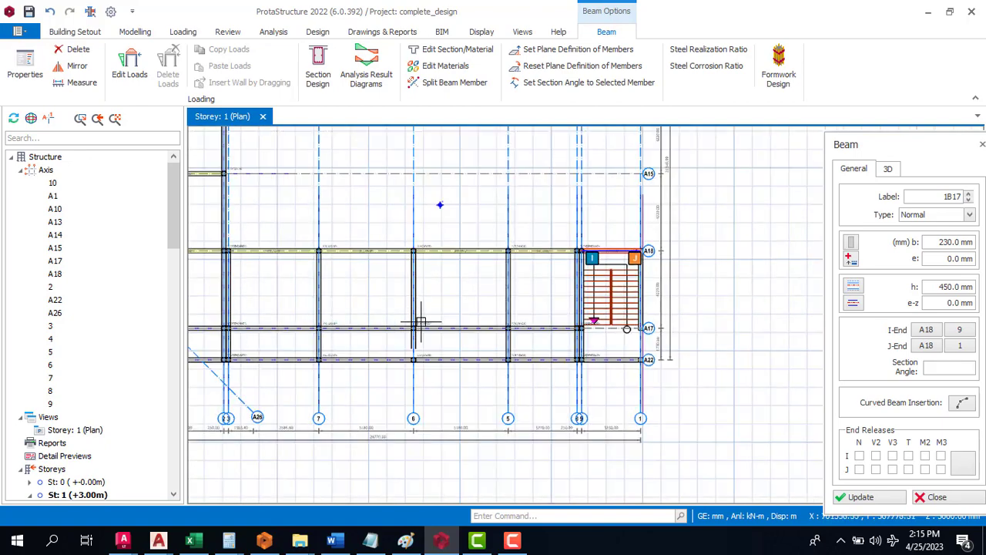
scroll(247, 328, up, 5)
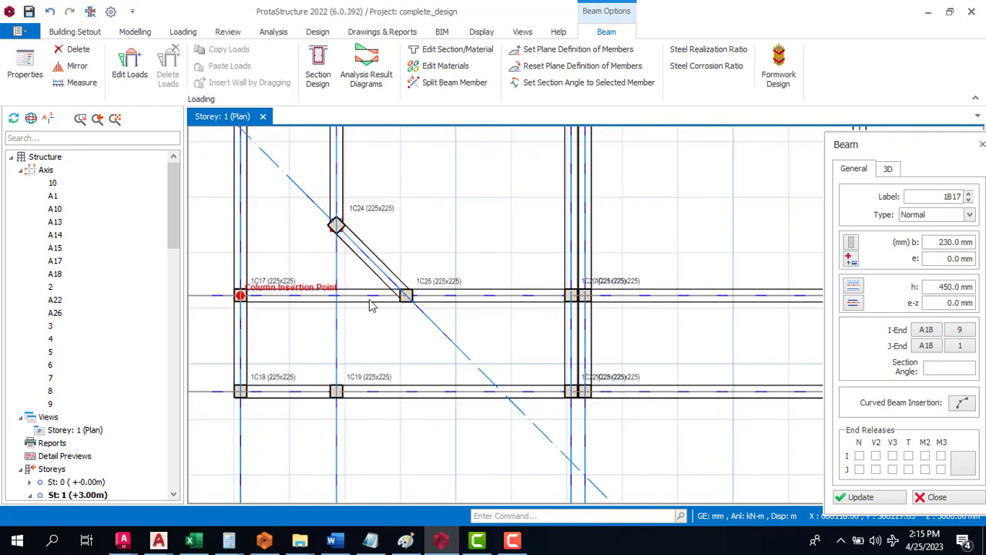
scroll(586, 298, up, 5)
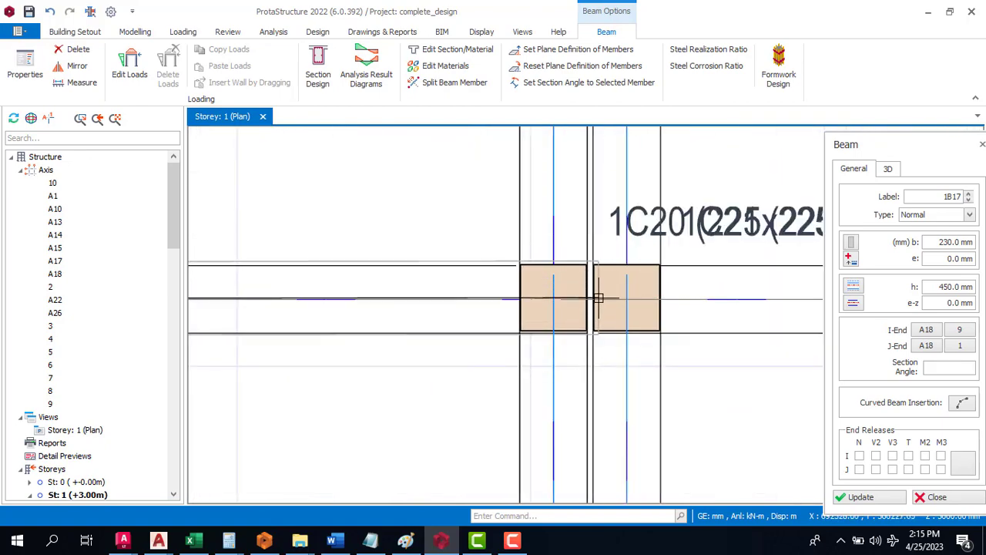
scroll(360, 302, down, 6)
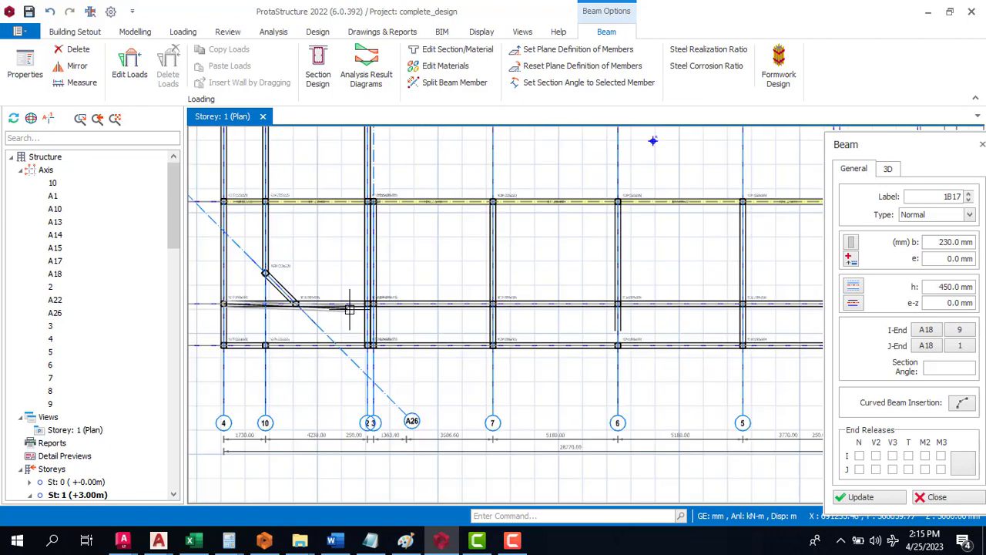
scroll(349, 308, up, 6)
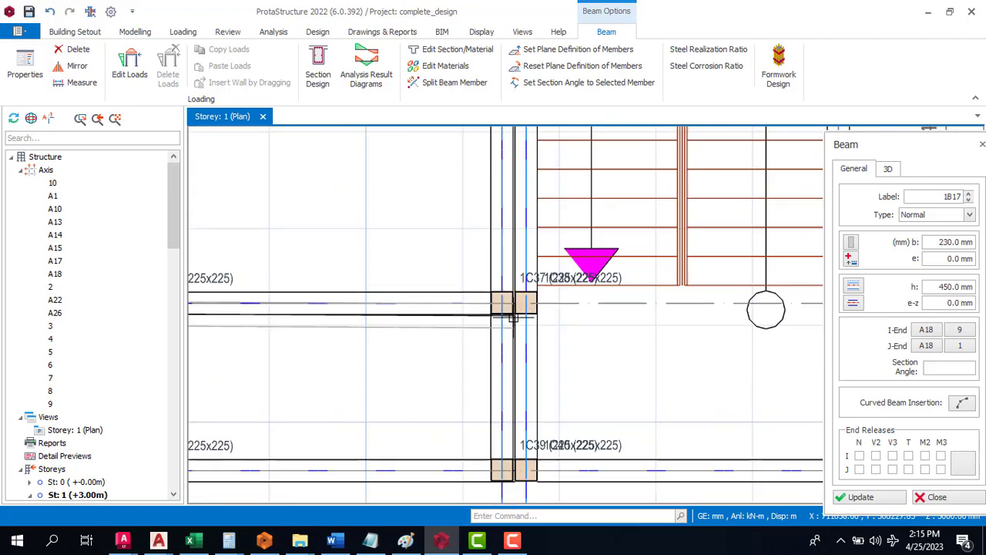
scroll(512, 316, up, 2)
click(520, 281)
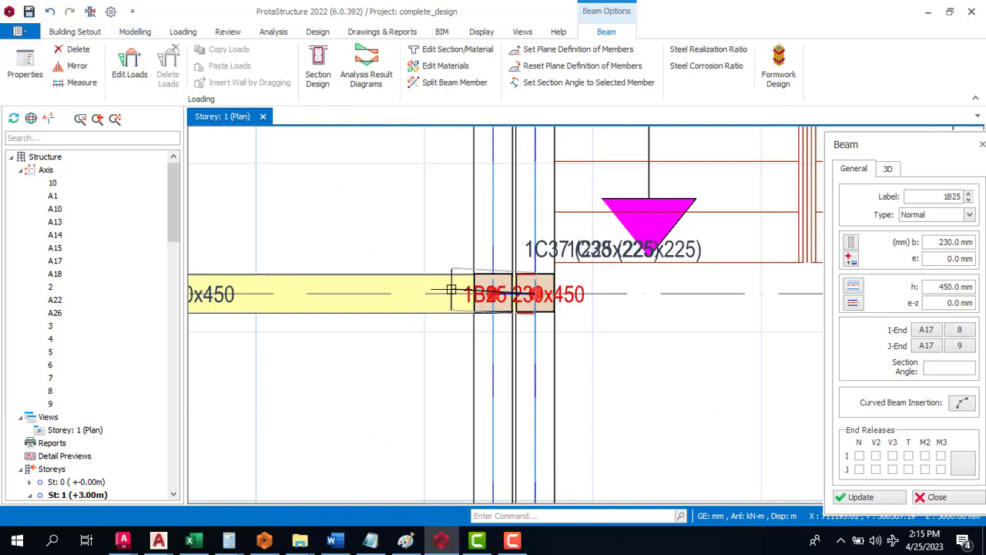
Insert 230 x 450 mm beams along axis A22 from axis 4 to axis 1.
scroll(532, 302, down, 4)
scroll(653, 295, down, 3)
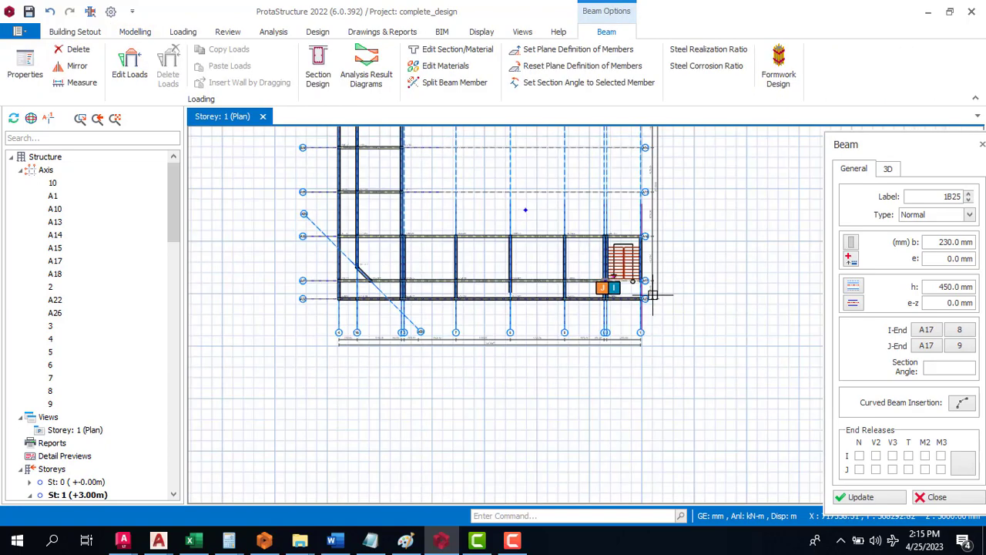
scroll(342, 275, up, 5)
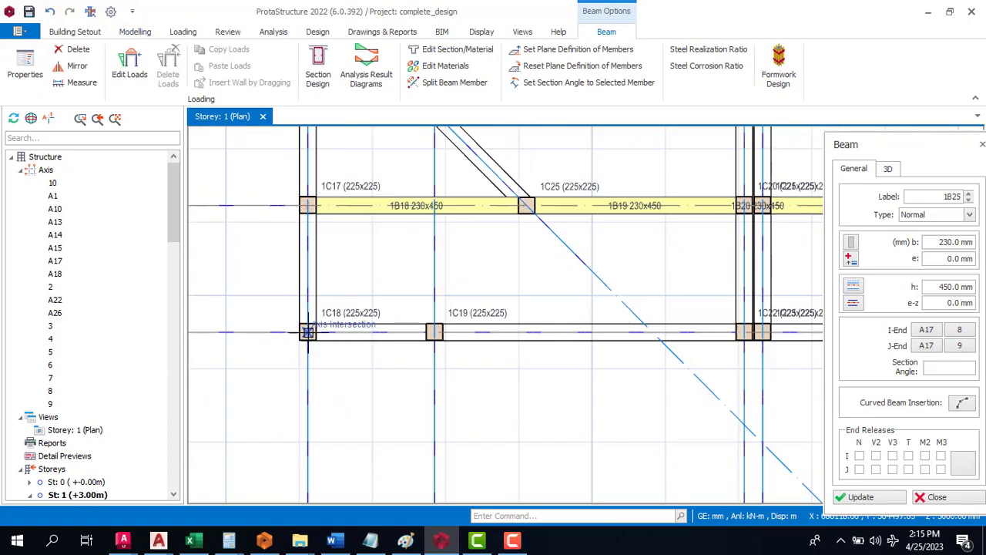
scroll(270, 345, down, 3)
scroll(485, 381, down, 2)
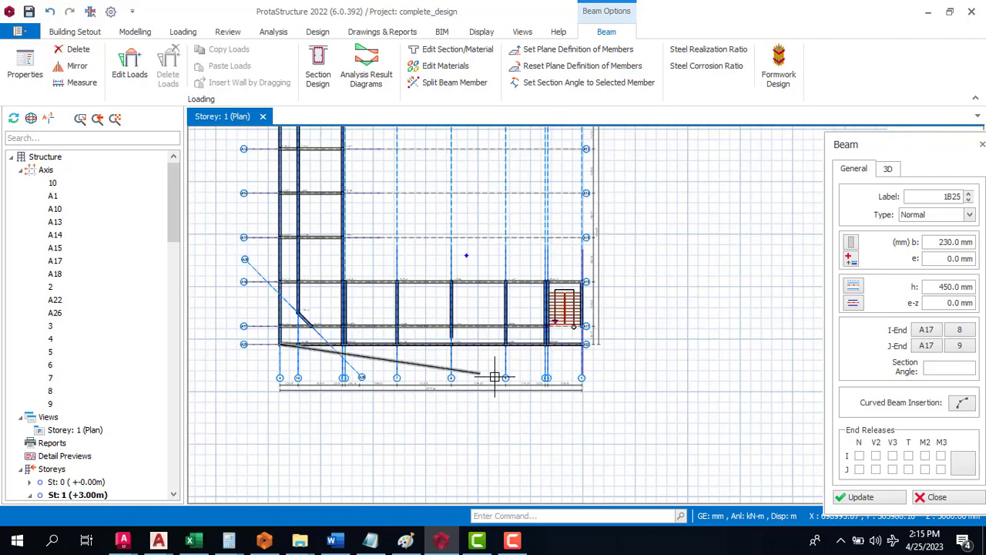
scroll(578, 292, up, 4)
scroll(593, 339, up, 2)
scroll(593, 339, up, 3)
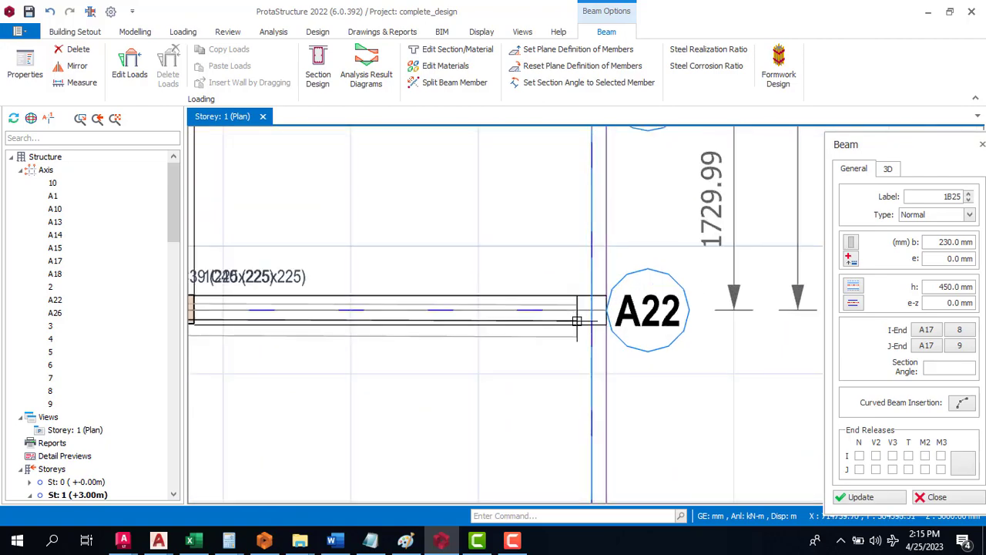
click(600, 307)
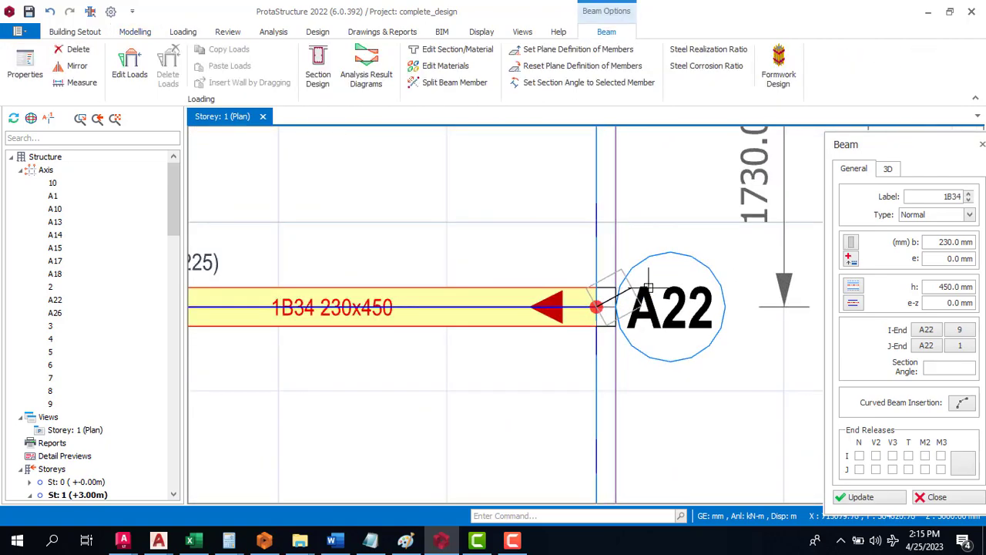
Insert 230 x 450 mm beams along axis 4 from axis A10 to axis A22.
scroll(665, 343, down, 3)
scroll(651, 332, down, 3)
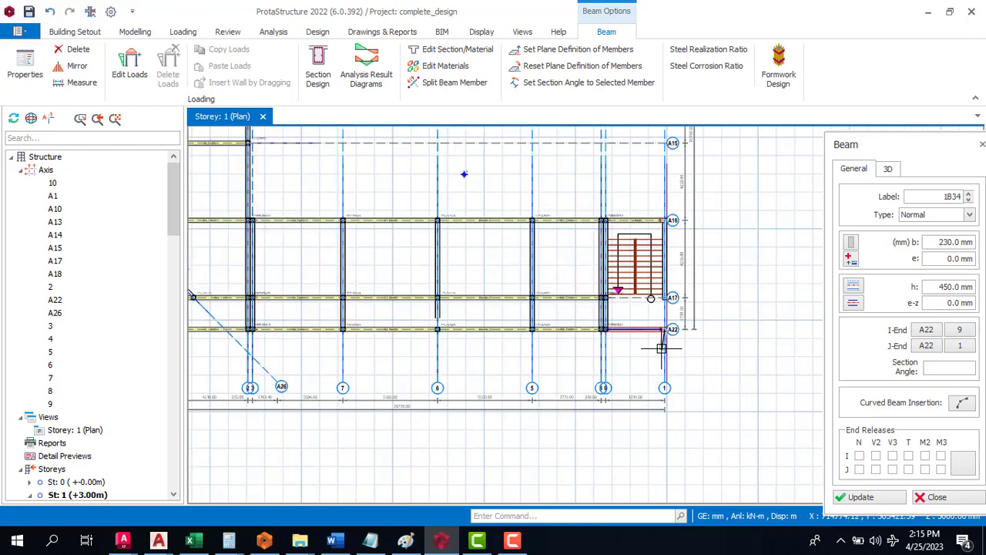
scroll(694, 328, down, 2)
scroll(401, 300, up, 2)
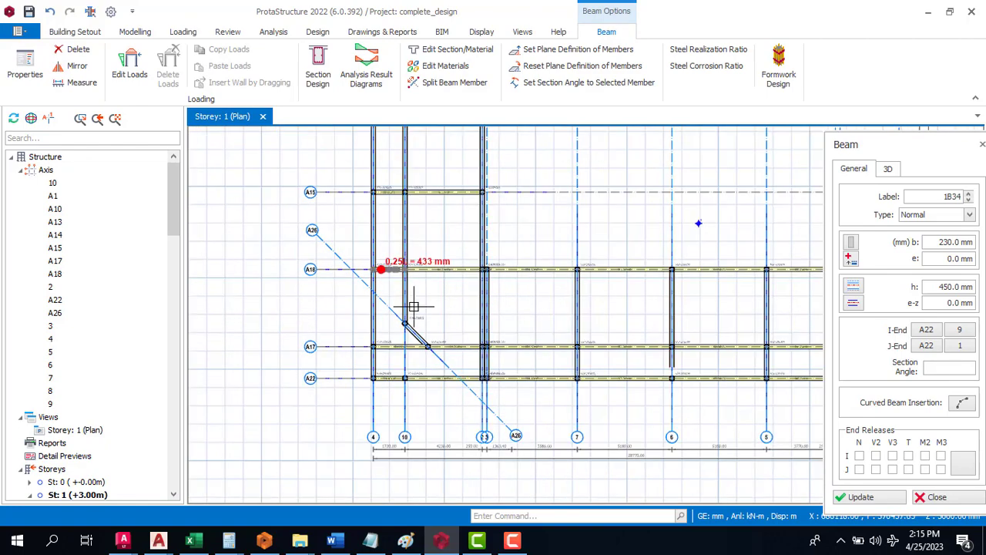
scroll(454, 303, down, 3)
scroll(453, 303, up, 3)
scroll(453, 305, down, 2)
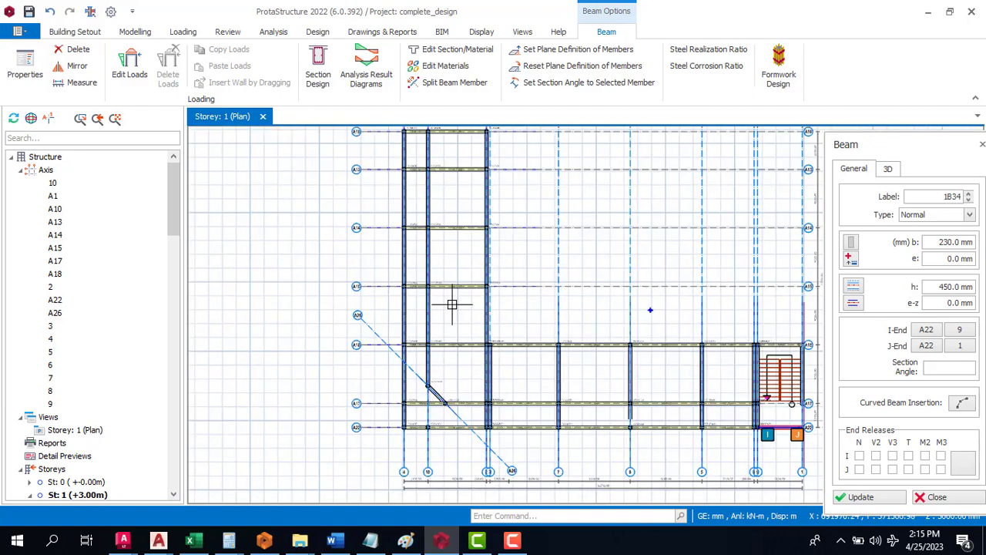
scroll(396, 209, down, 2)
scroll(440, 274, up, 6)
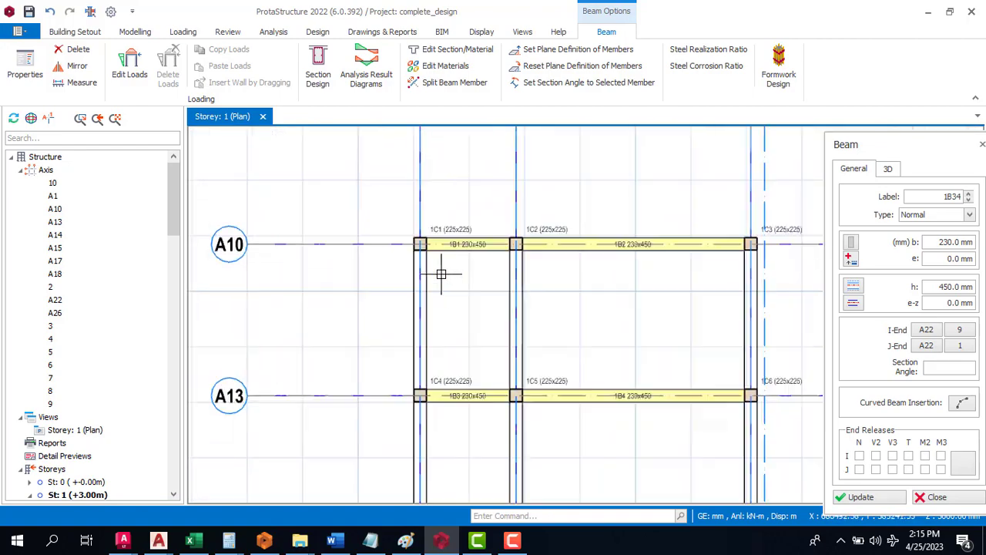
scroll(385, 179, down, 6)
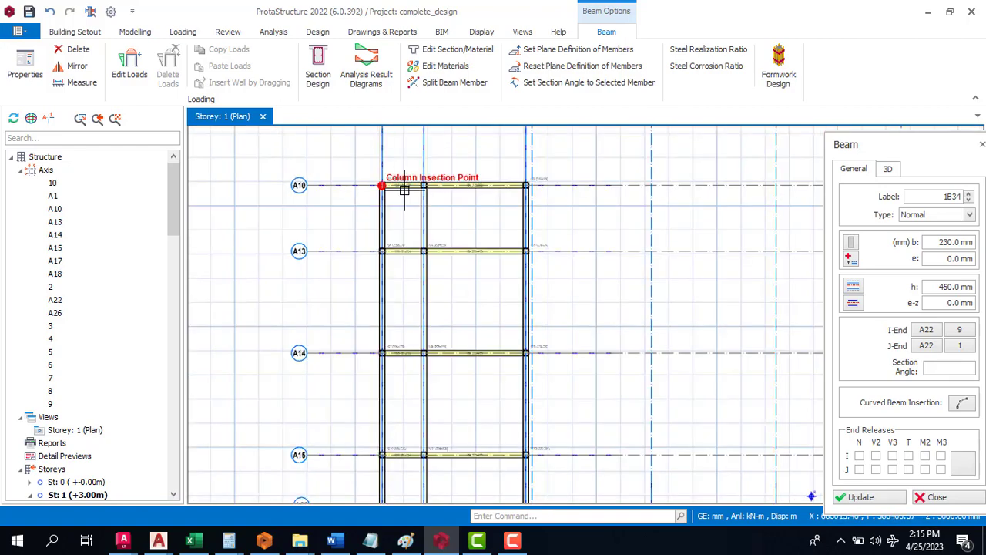
scroll(408, 395, up, 6)
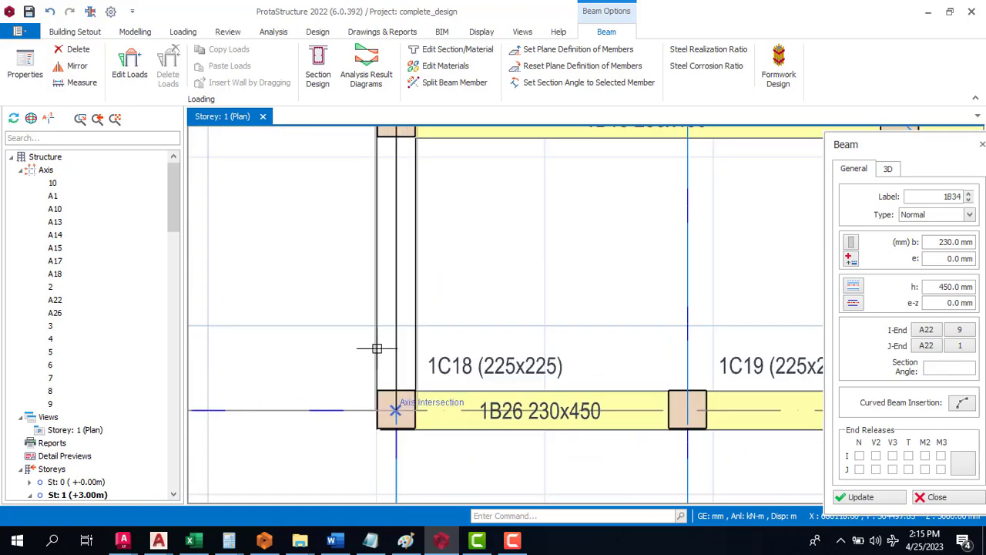
click(377, 349)
Insert 230 x 450 mm beams along axis 10 from axis A10 to column 1C24 on axis A26.
scroll(405, 331, down, 5)
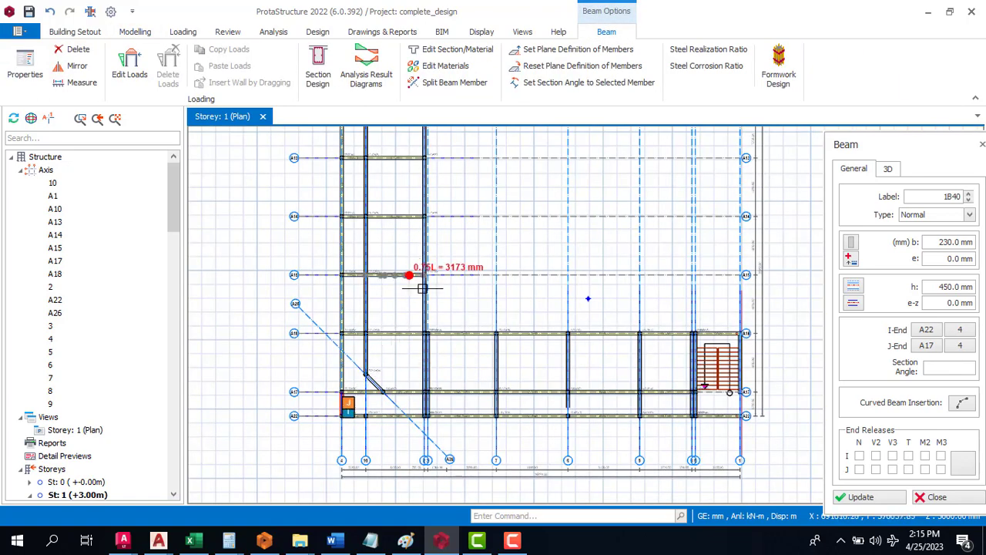
scroll(430, 203, down, 2)
scroll(405, 216, up, 8)
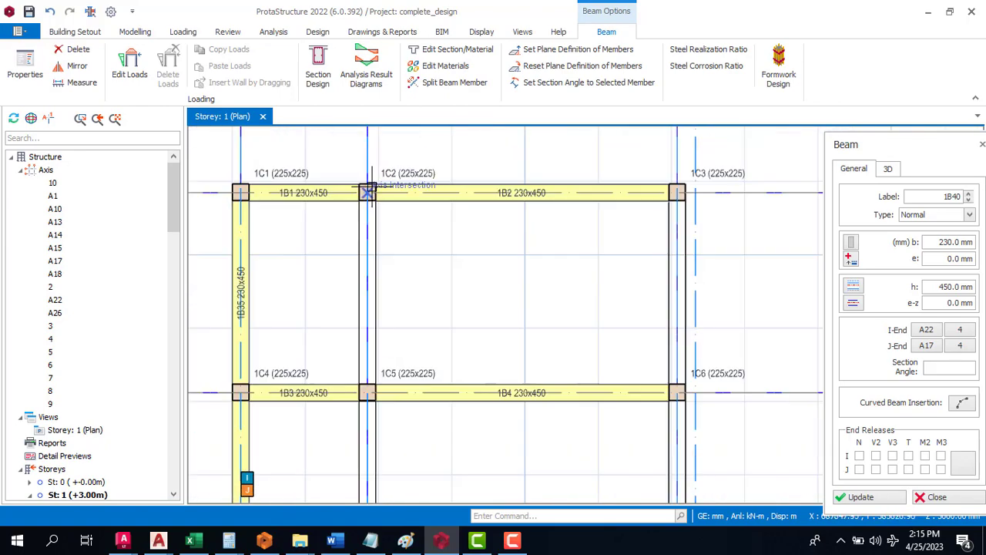
scroll(400, 159, down, 4)
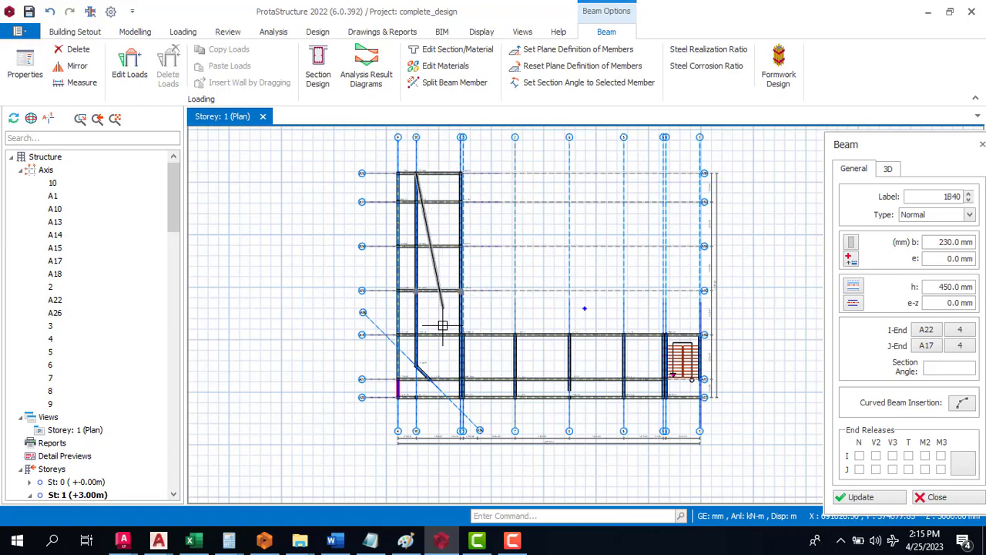
scroll(420, 378, up, 8)
scroll(435, 369, up, 5)
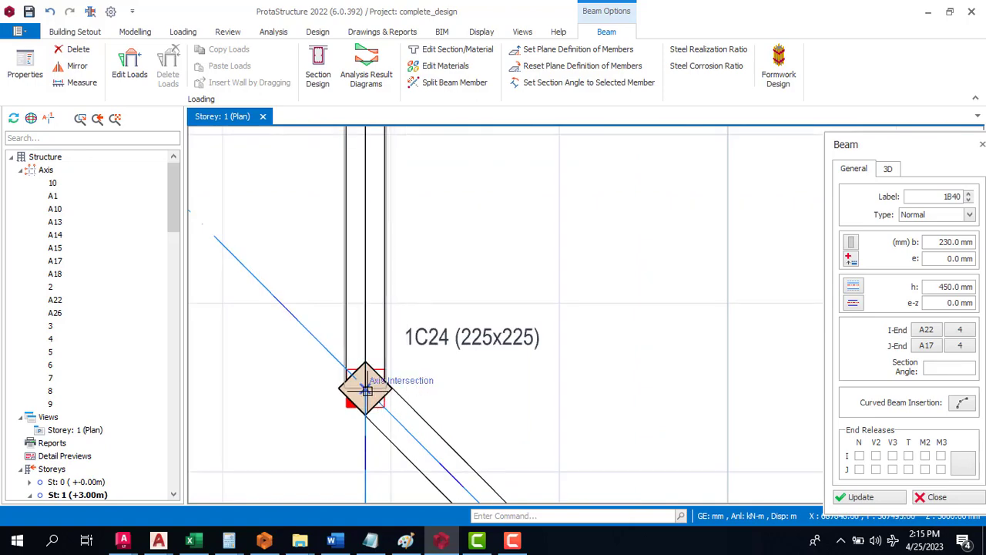
click(365, 388)
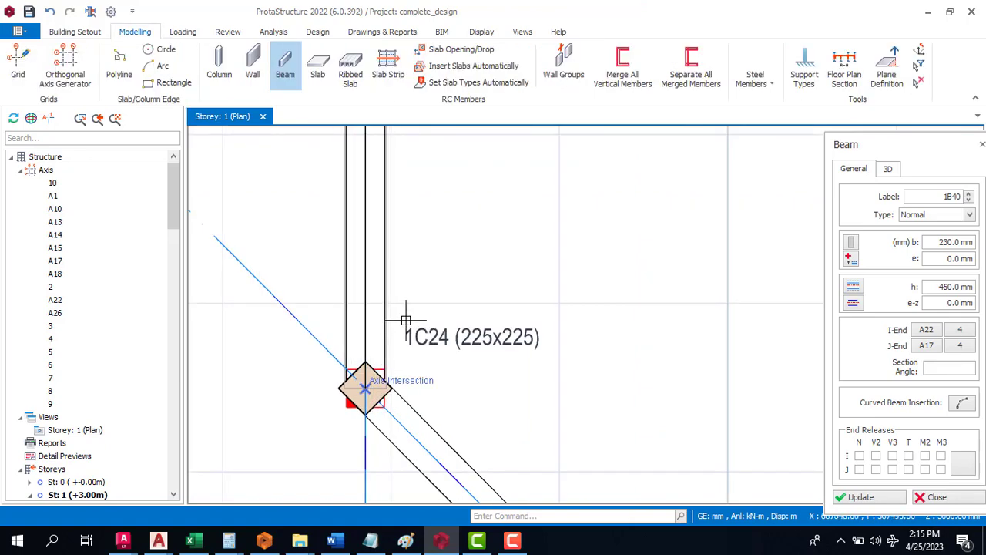
Insert a 230 x 450 mm diagonal beam along axis A26 from column 1C24 to column 1C25 on axis A17.
scroll(326, 326, down, 5)
scroll(393, 399, up, 5)
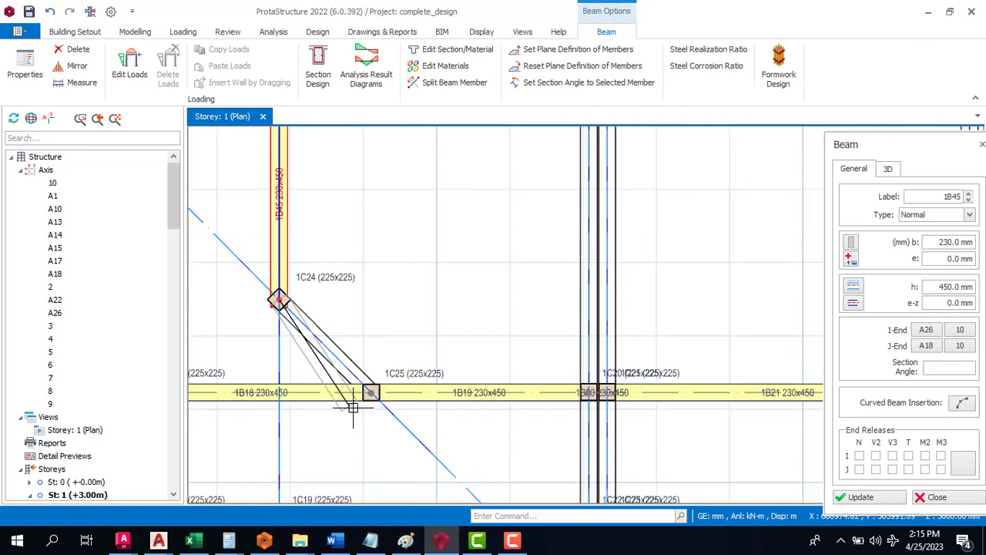
click(384, 377)
Insert 230 x 450 mm beams along axis 2 from axis A10 to axis A22.
scroll(383, 378, down, 5)
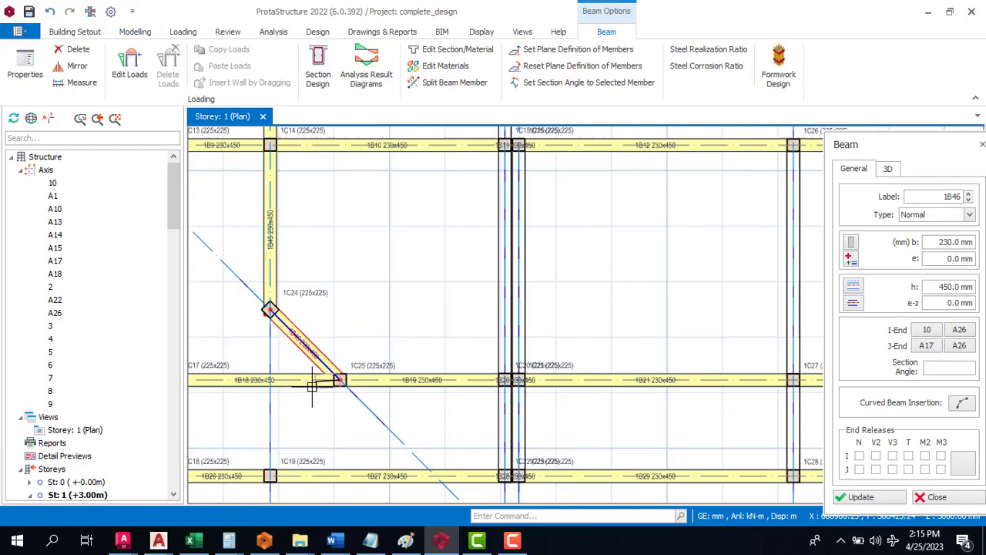
scroll(454, 295, down, 2)
scroll(434, 195, up, 6)
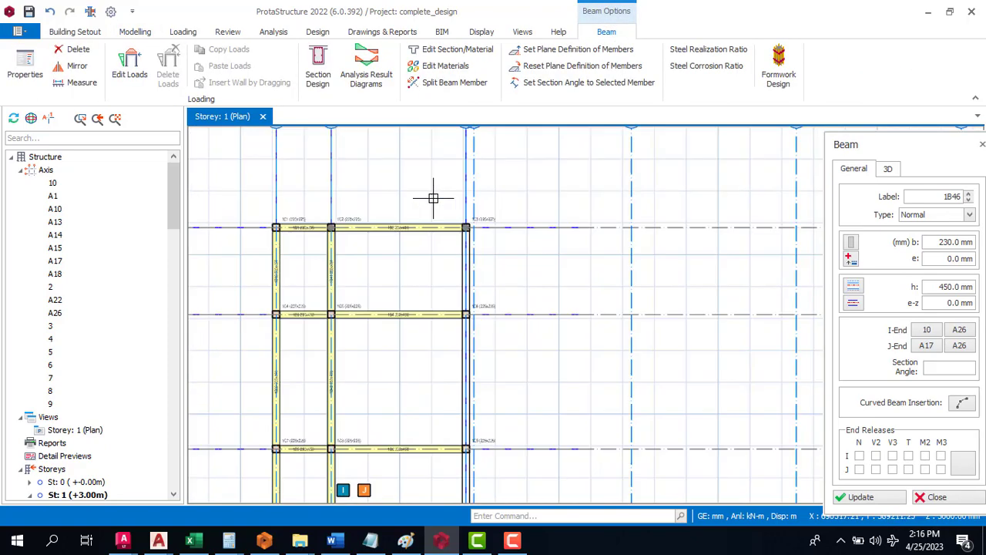
click(461, 204)
scroll(461, 204, down, 6)
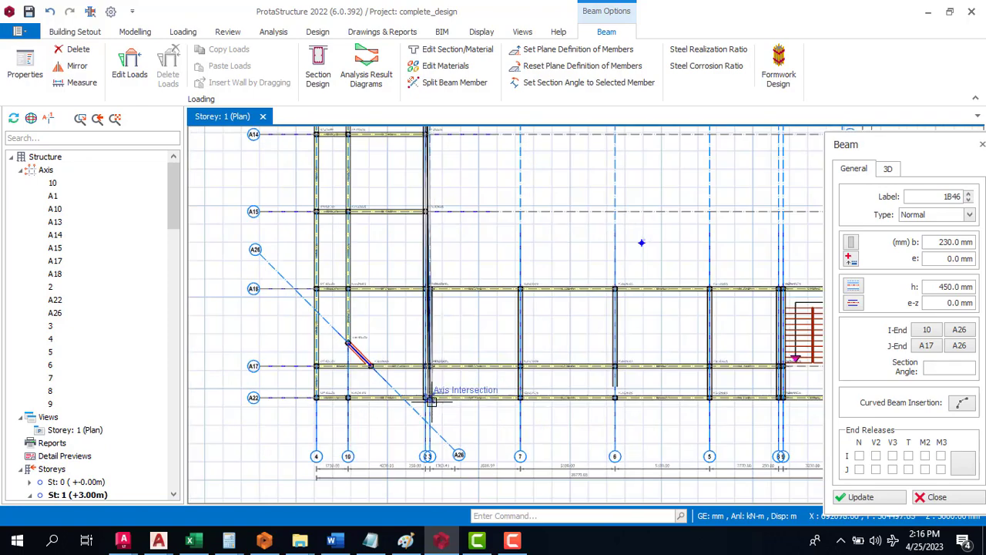
scroll(435, 389, up, 5)
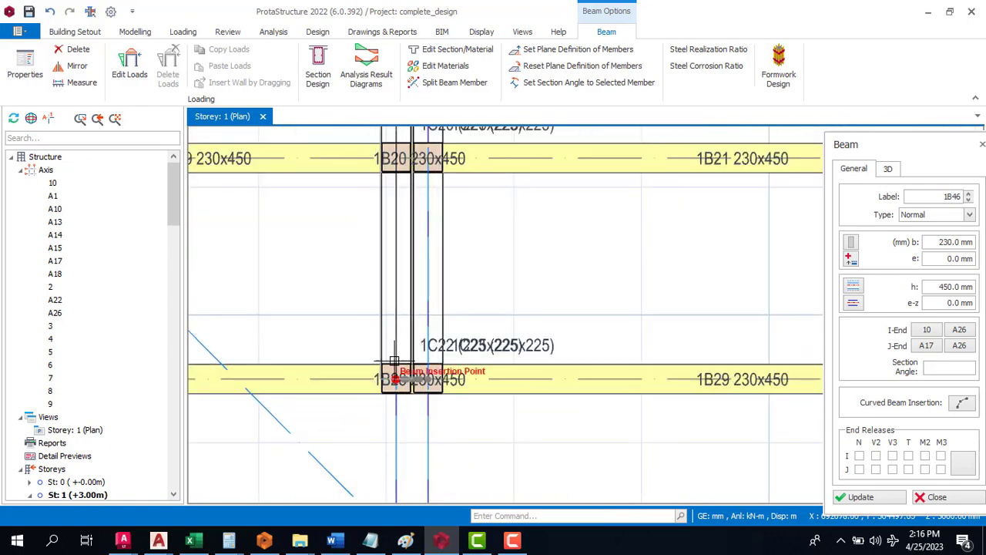
click(394, 362)
Insert 230 x 450 mm beams along axis 3 from axis A18 to axis A22.
scroll(370, 405, down, 4)
scroll(380, 162, up, 5)
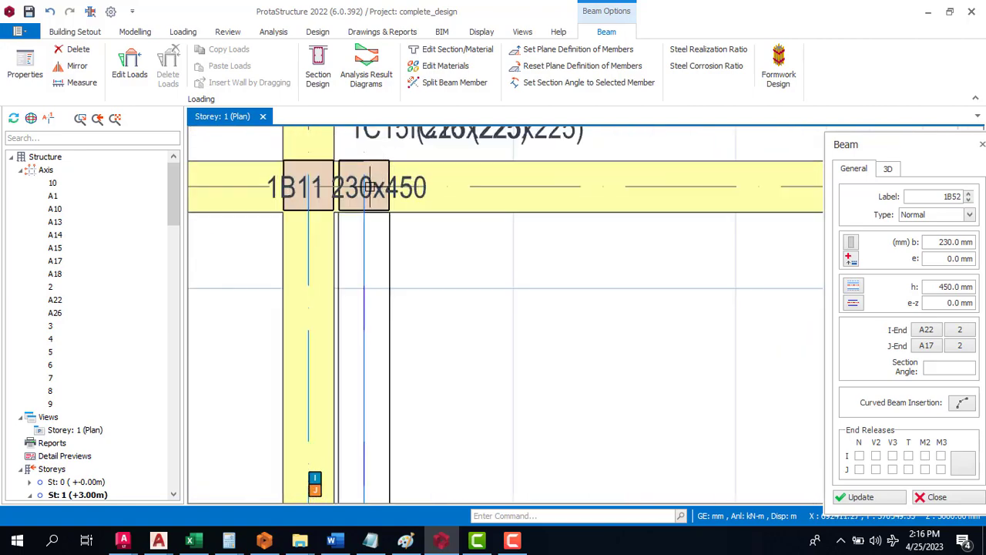
scroll(363, 189, down, 6)
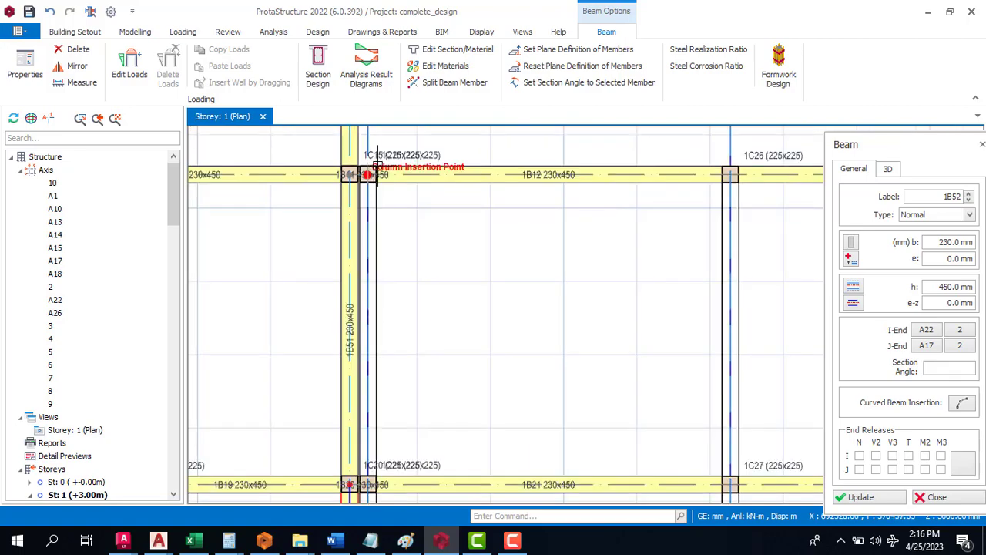
scroll(372, 413, up, 5)
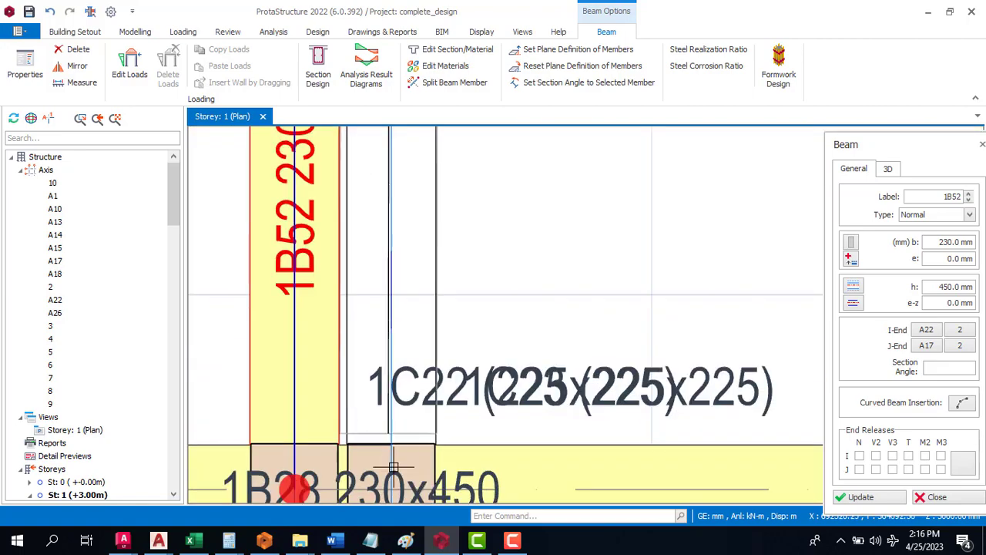
click(364, 385)
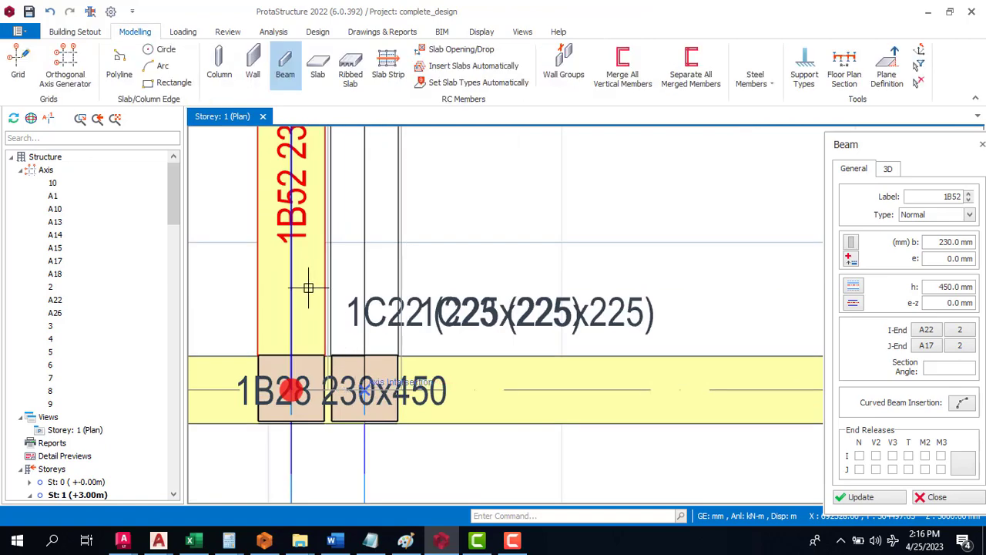
Insert 230 x 450 mm beams along axis 7 from axis A18 to axis A22.
scroll(392, 346, down, 5)
scroll(491, 285, up, 5)
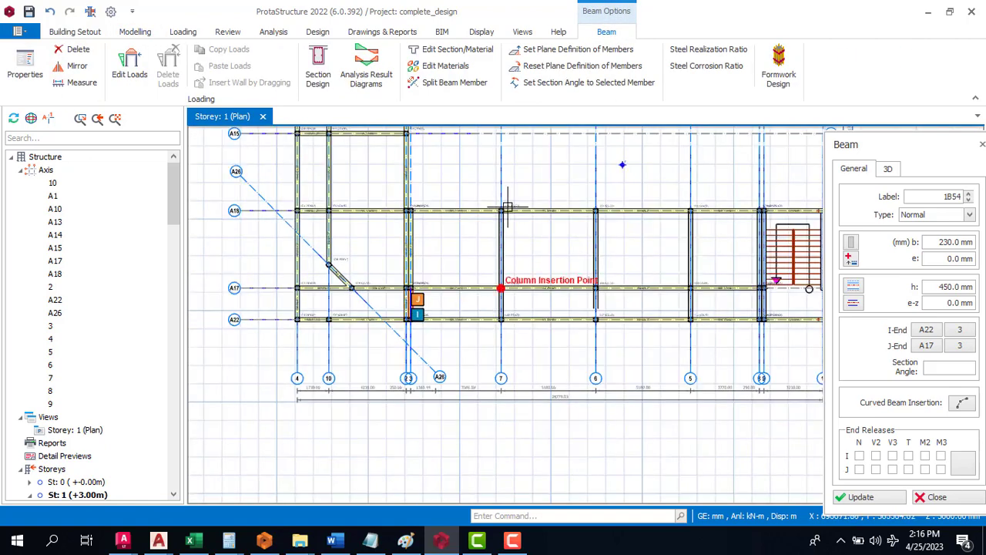
scroll(488, 204, down, 3)
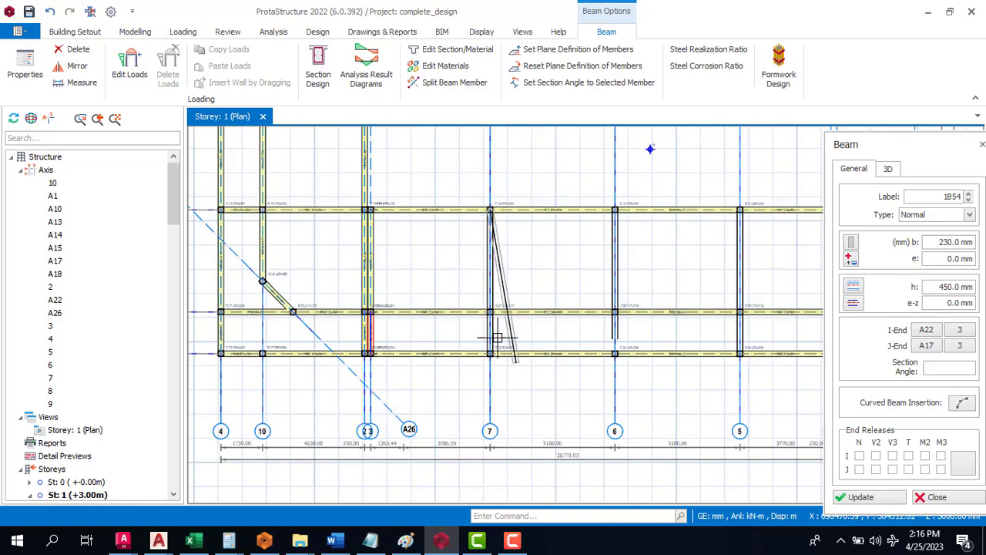
scroll(493, 372, up, 6)
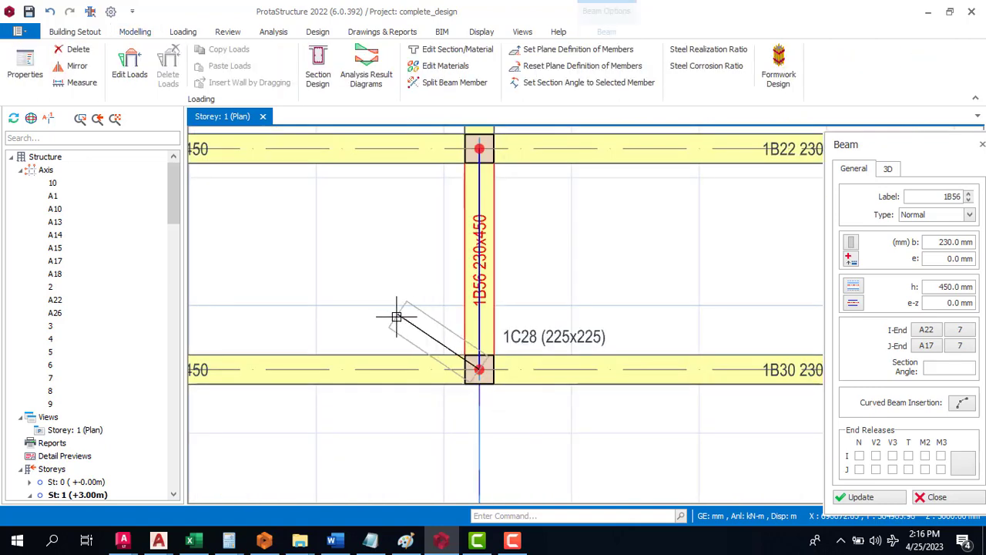
scroll(396, 317, down, 5)
scroll(465, 370, down, 2)
key(Escape)
Insert 230 x 450 mm beams along axis 6 from axis A18 to axis A22.
scroll(533, 245, up, 5)
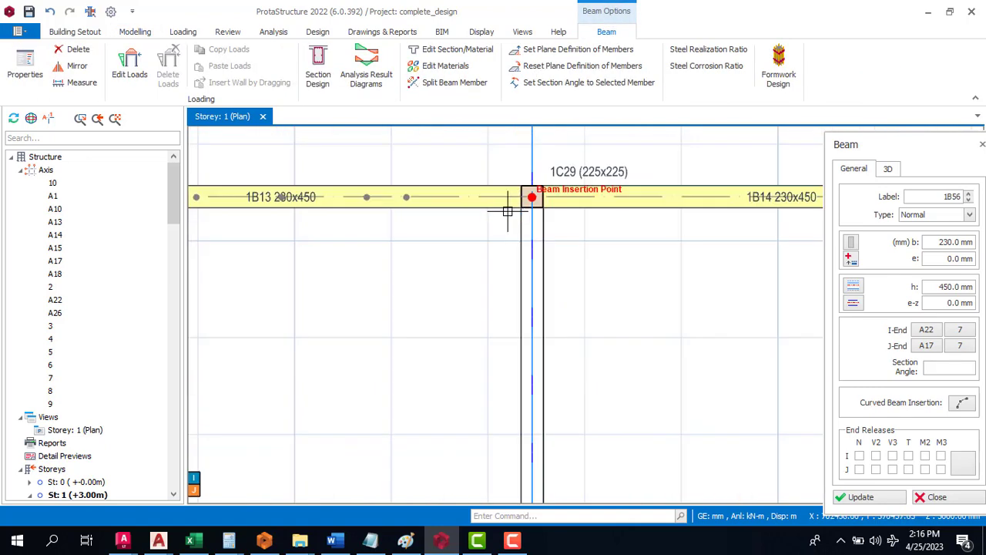
scroll(529, 154, down, 4)
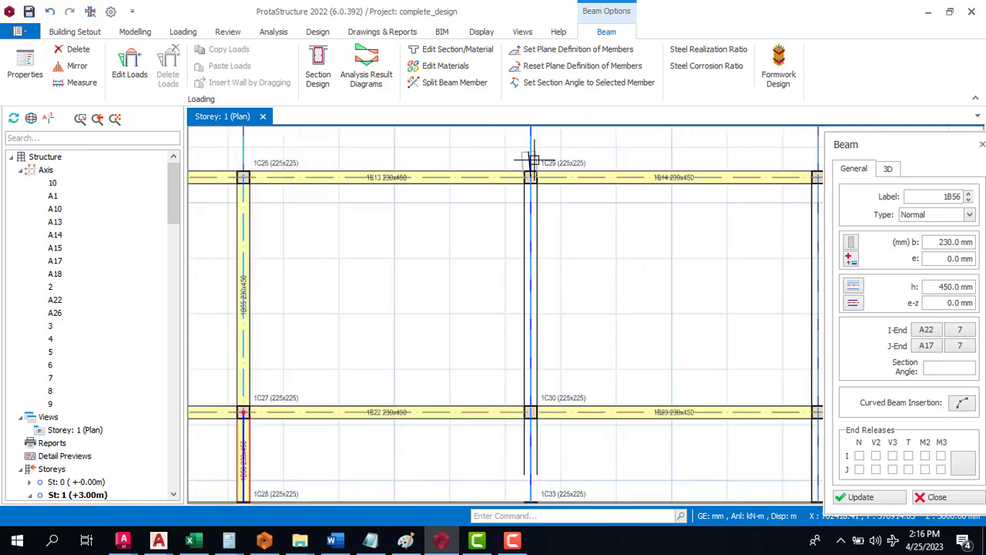
scroll(531, 352, up, 2)
scroll(535, 398, down, 2)
scroll(537, 393, up, 3)
scroll(536, 393, up, 2)
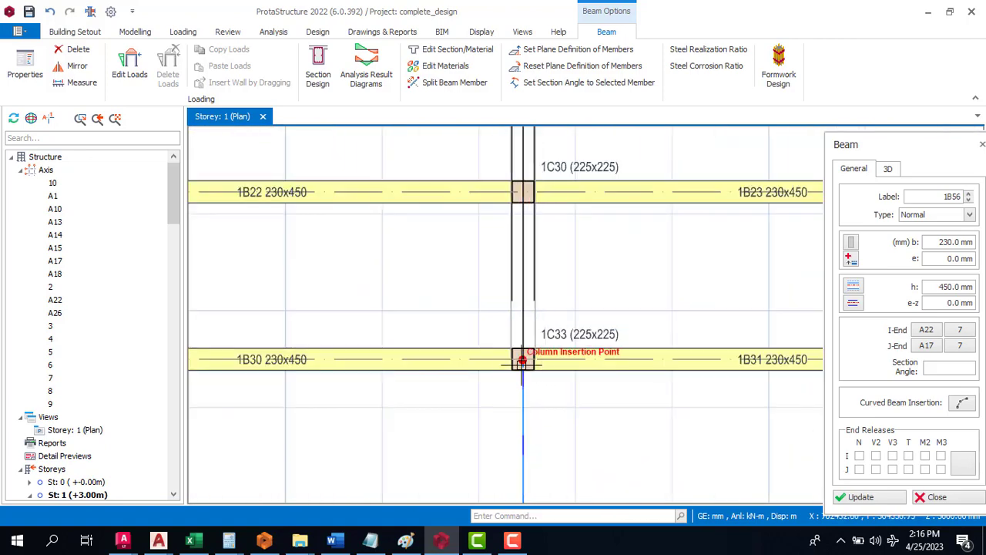
click(529, 339)
Leave beam insertion and delete the short beam 1B28 between the columns at axes 2 and 3 on axis A22.
scroll(555, 332, down, 3)
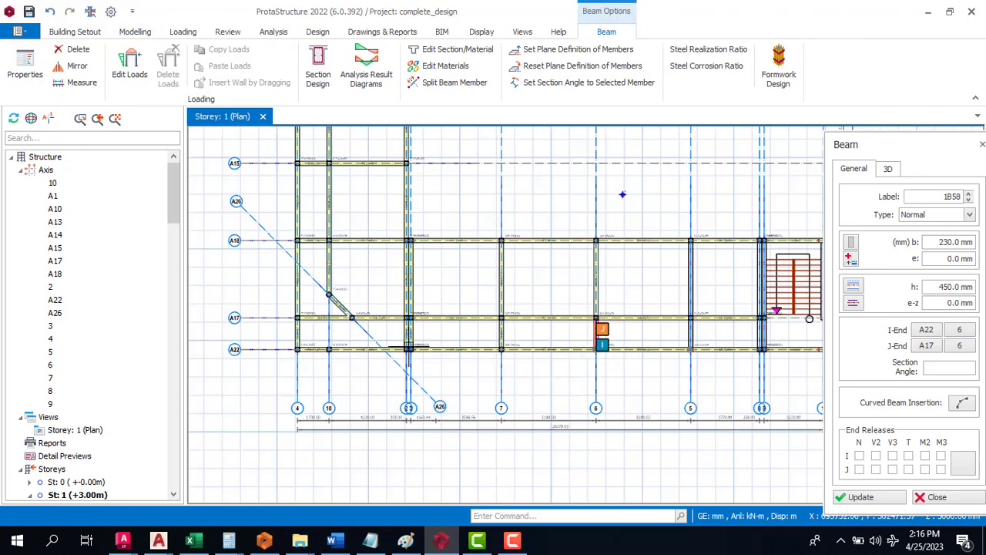
scroll(422, 357, up, 2)
scroll(422, 358, up, 3)
key(Escape)
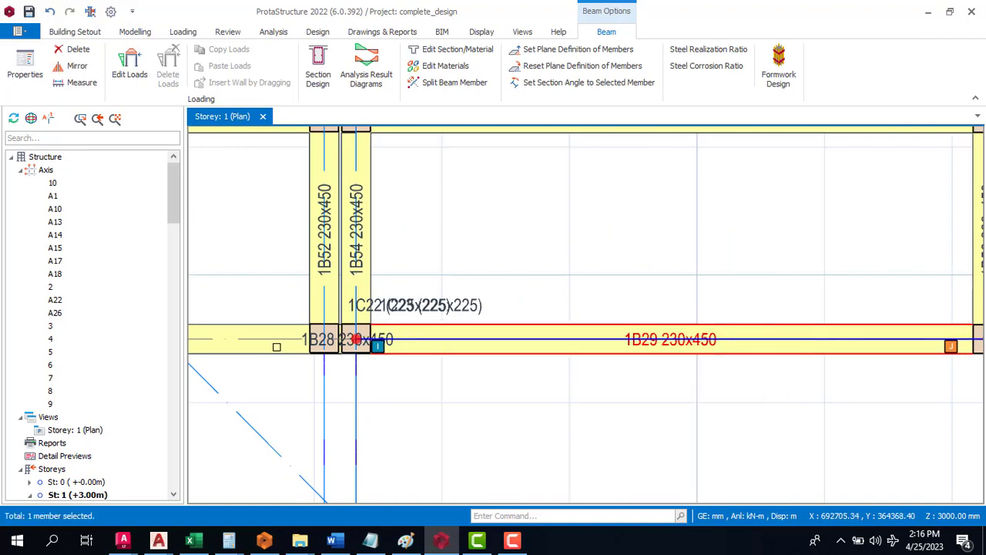
click(281, 354)
scroll(336, 347, up, 5)
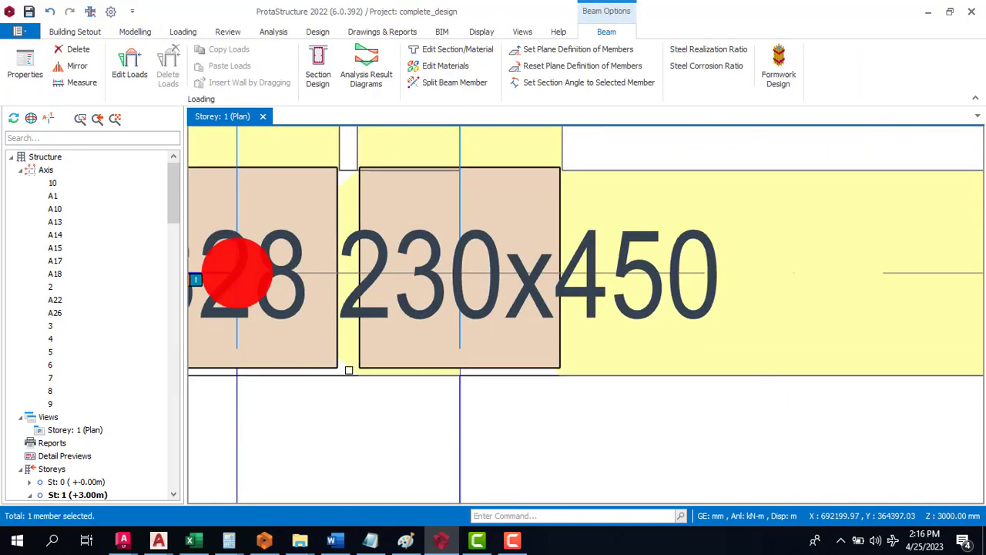
key(Escape)
click(456, 270)
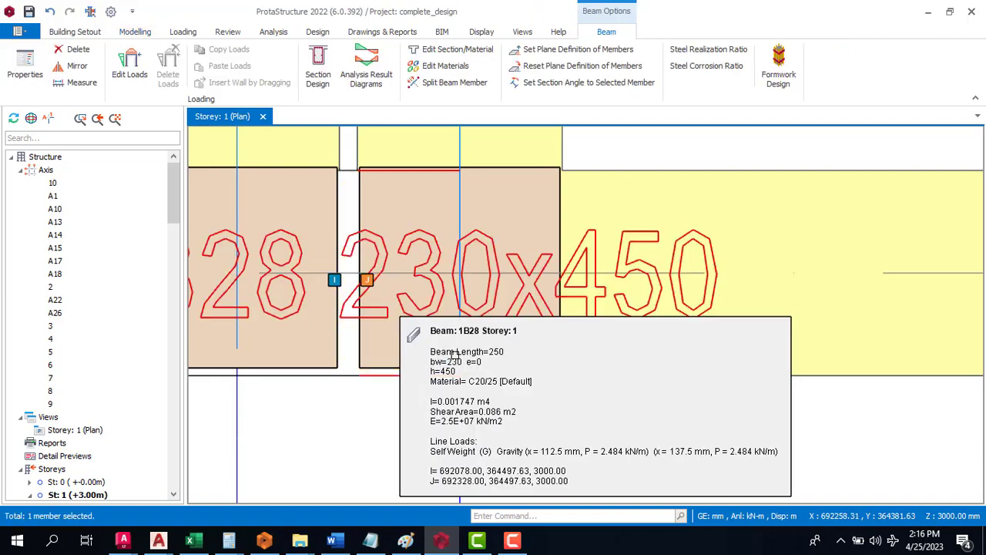
key(Escape)
Delete the short beam 1B20 between the columns at axes 2 and 3 on axis A17.
scroll(396, 351, down, 5)
scroll(507, 328, down, 3)
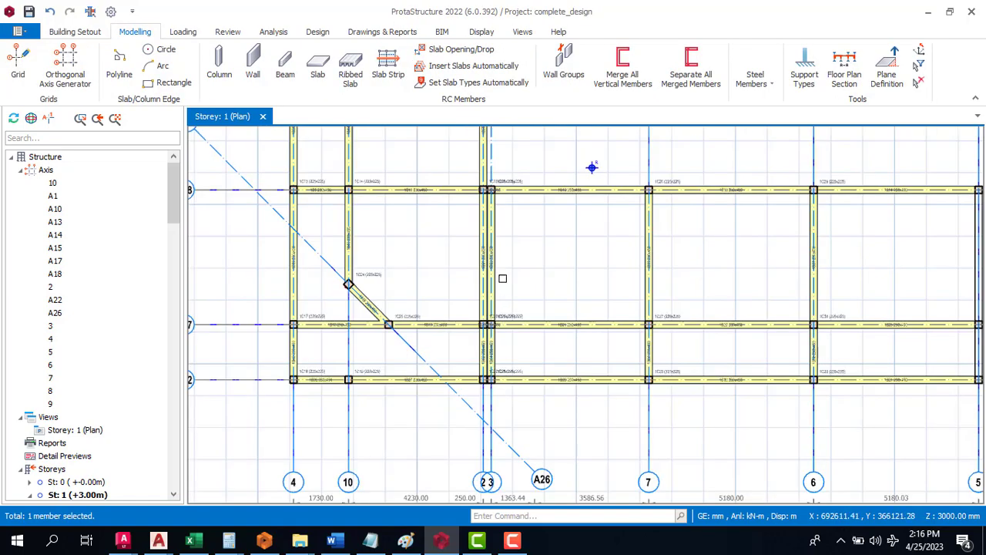
scroll(443, 368, up, 8)
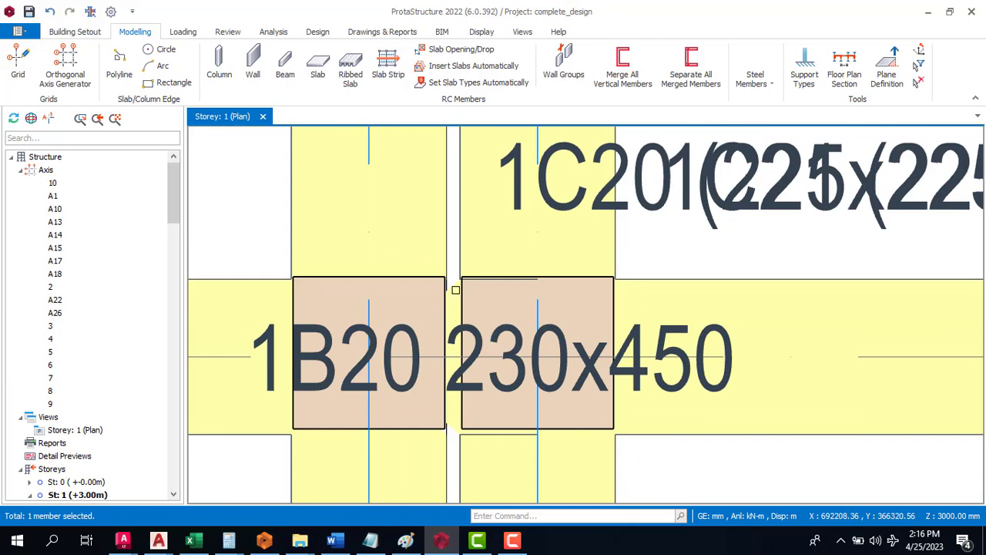
click(468, 330)
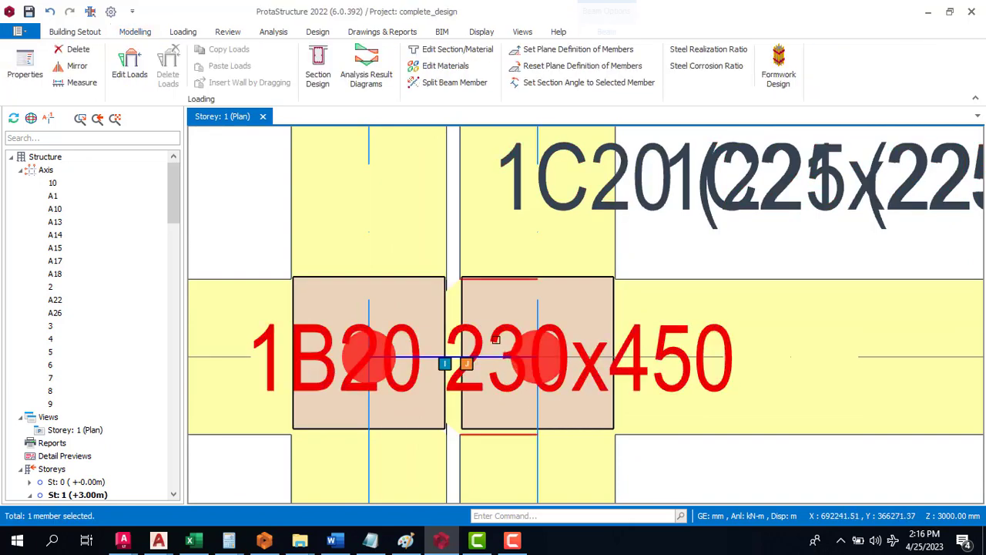
key(Delete)
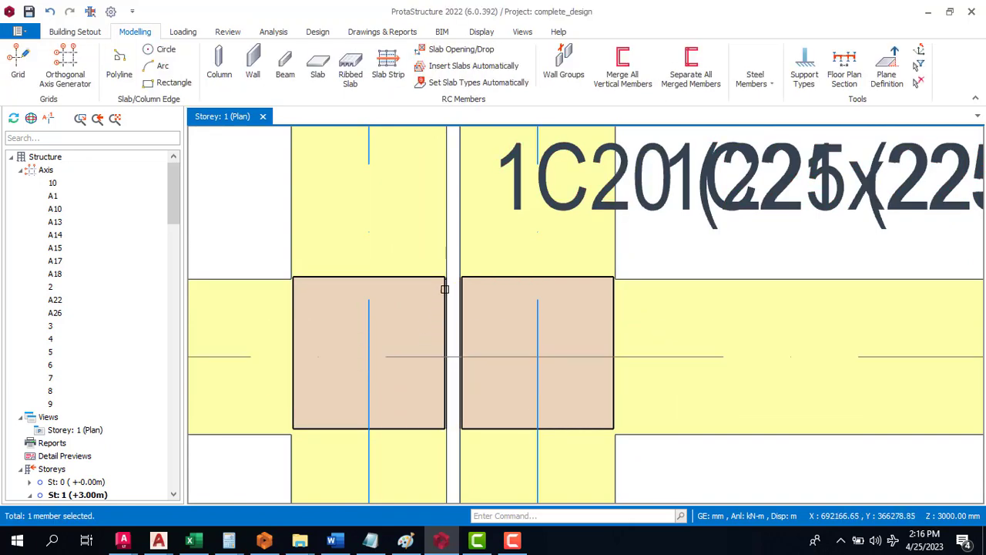
Delete the short beam 1B11 between the columns at axes 2 and 3 on axis A18.
scroll(445, 289, down, 8)
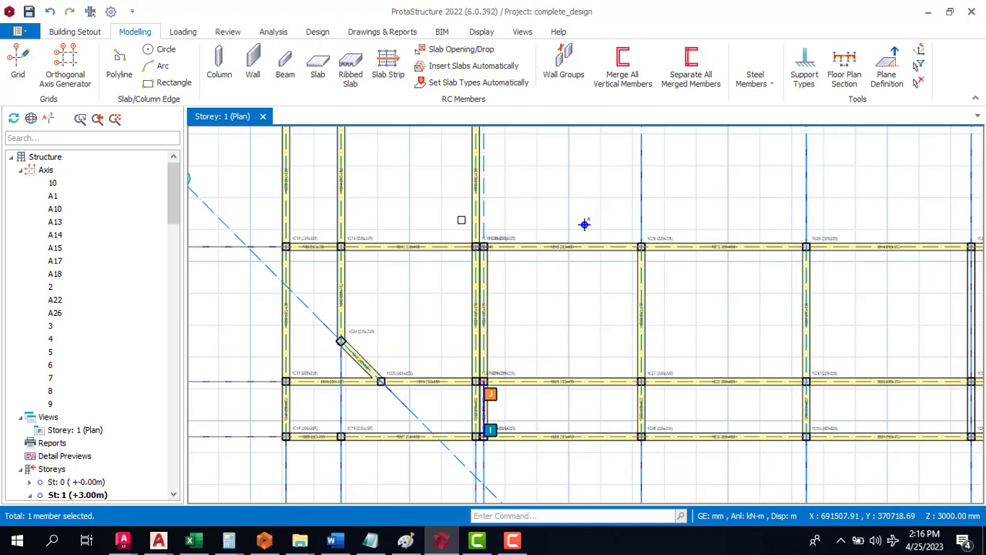
scroll(461, 219, up, 10)
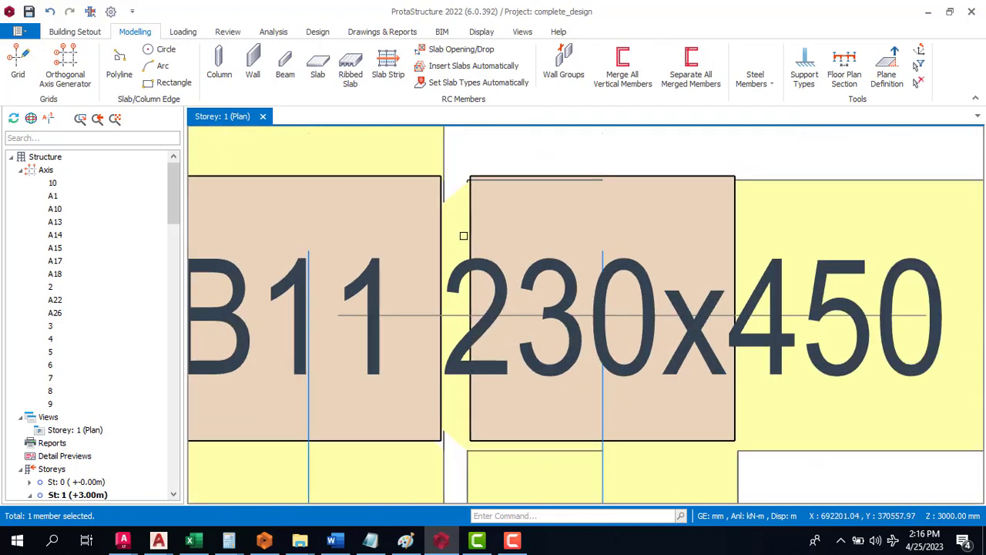
click(487, 302)
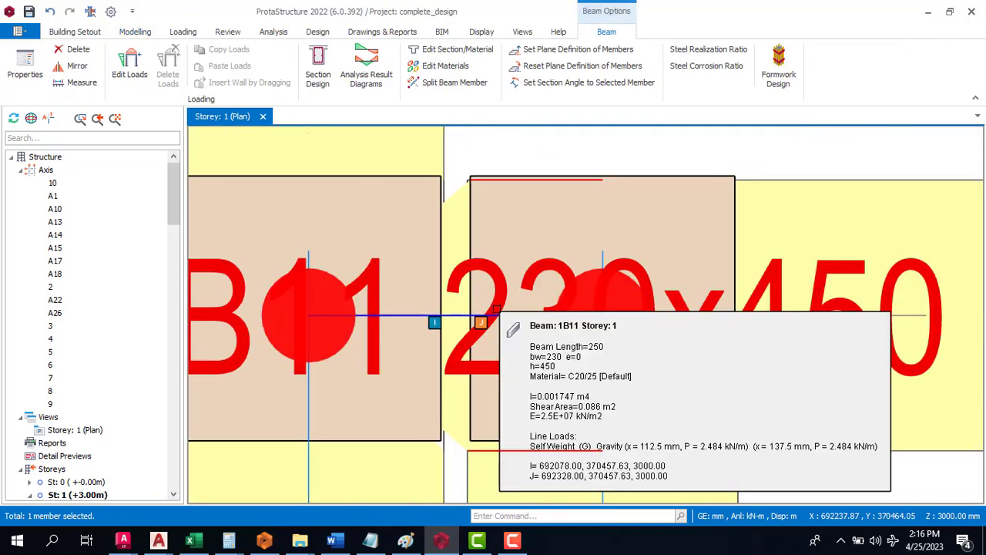
key(Delete)
scroll(480, 199, down, 5)
scroll(457, 180, up, 5)
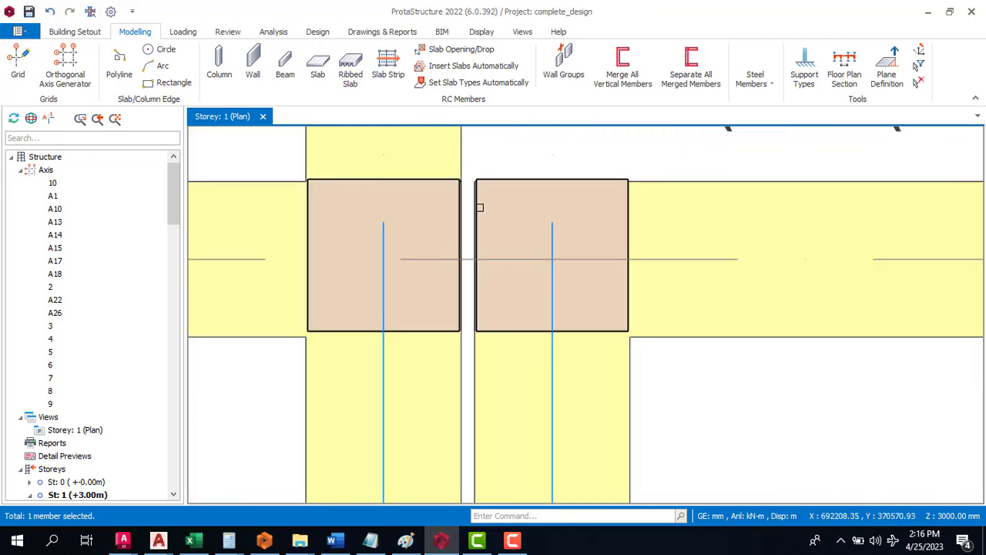
scroll(449, 292, down, 3)
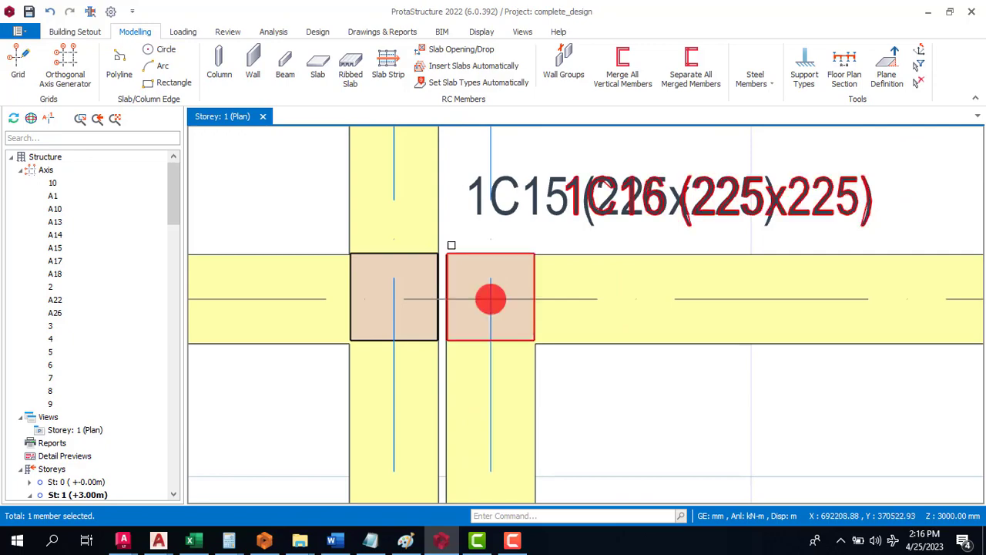
Delete the short beam 1B33 between the columns at axes 8 and 9 on axis A22.
scroll(440, 279, down, 8)
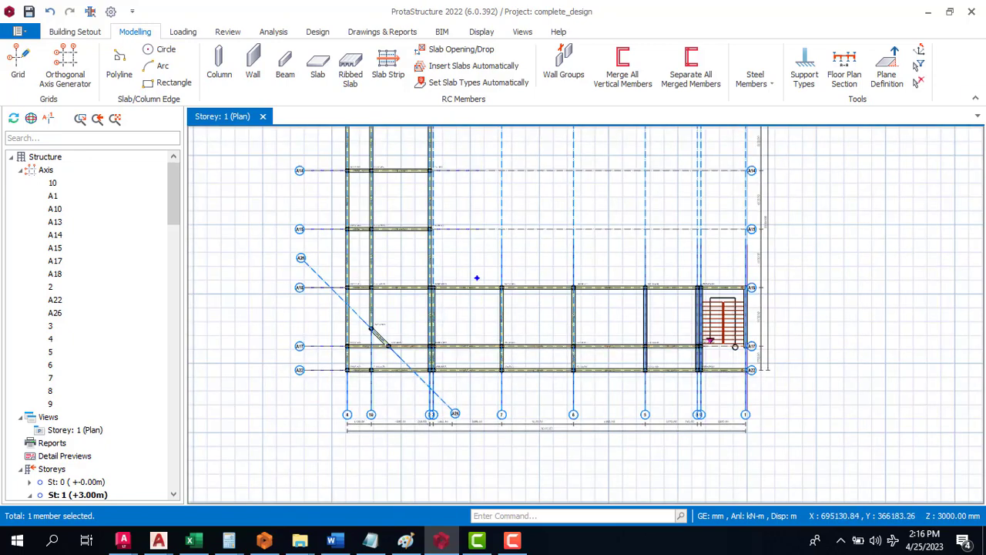
scroll(848, 397, up, 8)
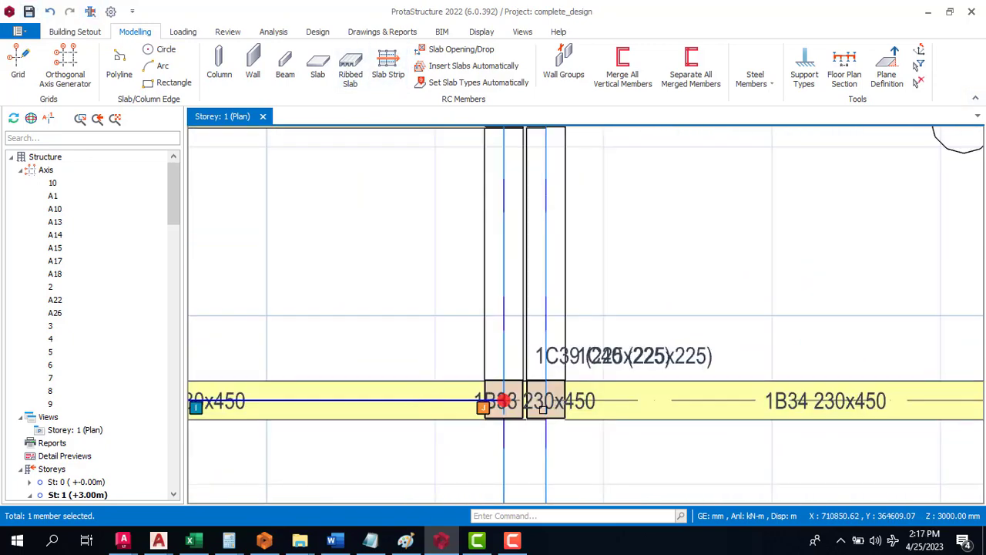
scroll(511, 432, up, 3)
scroll(511, 380, down, 2)
scroll(500, 324, up, 4)
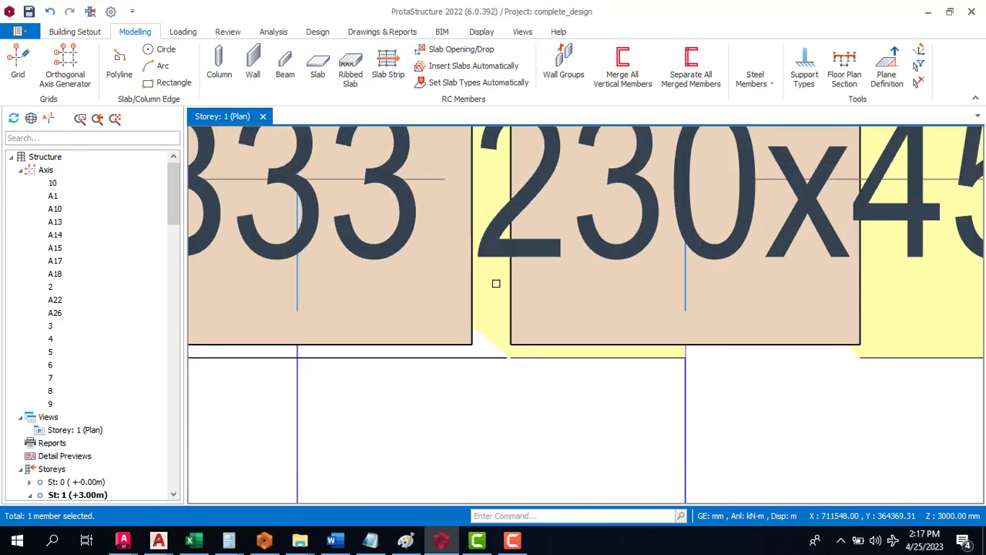
click(502, 241)
key(Delete)
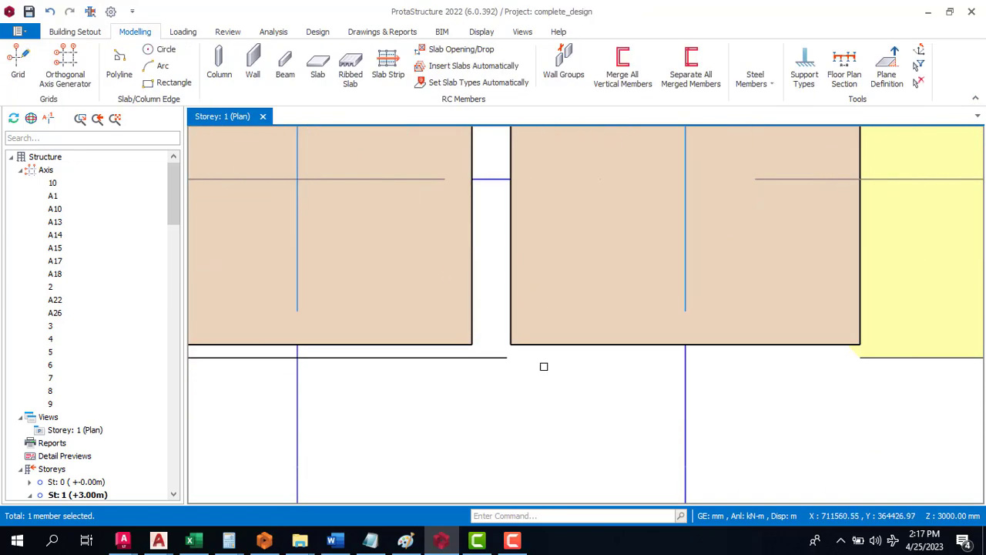
Delete the short beam 1B25 between the columns at axes 8 and 9 on axis A17.
scroll(540, 370, down, 4)
scroll(548, 270, up, 4)
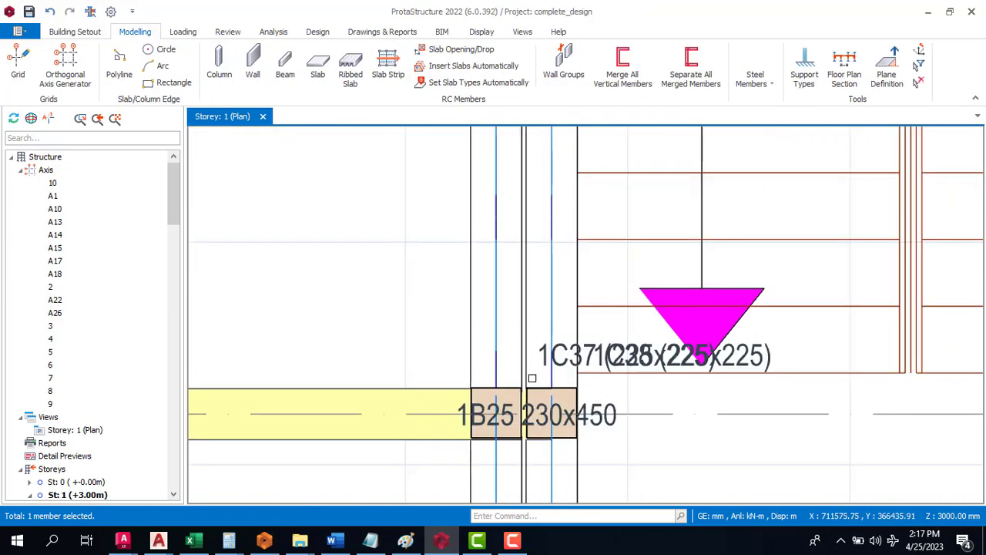
scroll(532, 378, up, 4)
click(569, 456)
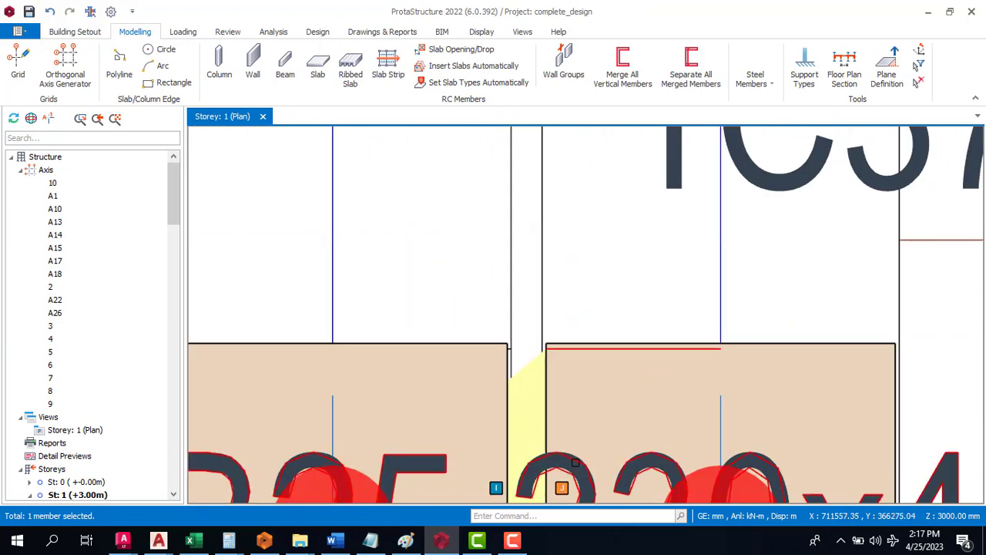
key(Delete)
Delete the short beam 1B16 between the columns at axes 8 and 9 on axis A18.
scroll(572, 385, down, 5)
scroll(571, 399, down, 3)
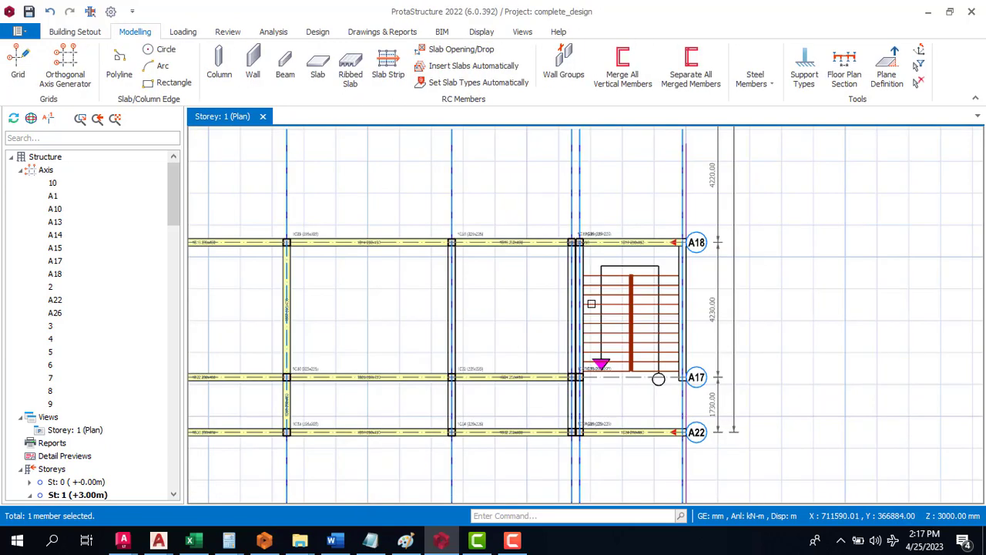
scroll(579, 179, up, 8)
scroll(579, 179, up, 1)
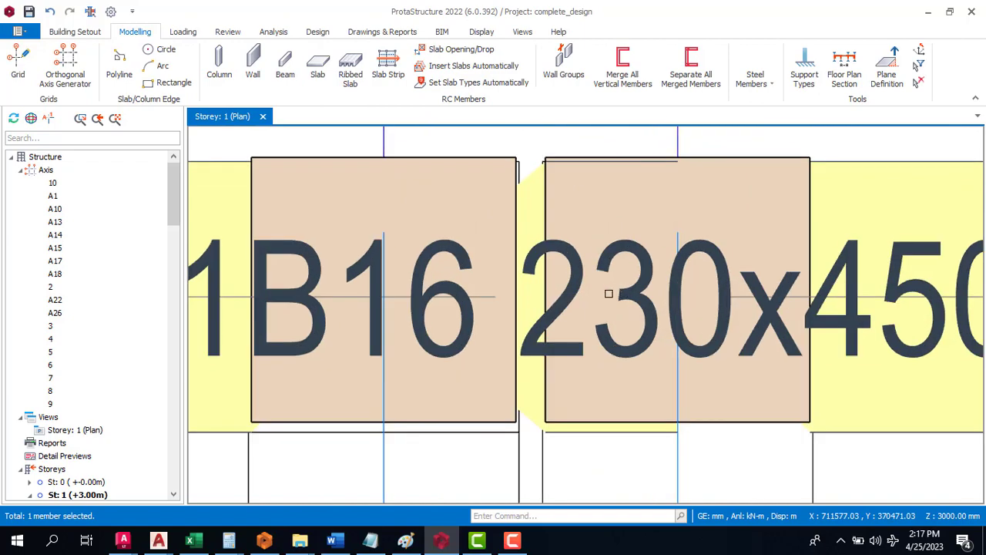
scroll(600, 208, down, 10)
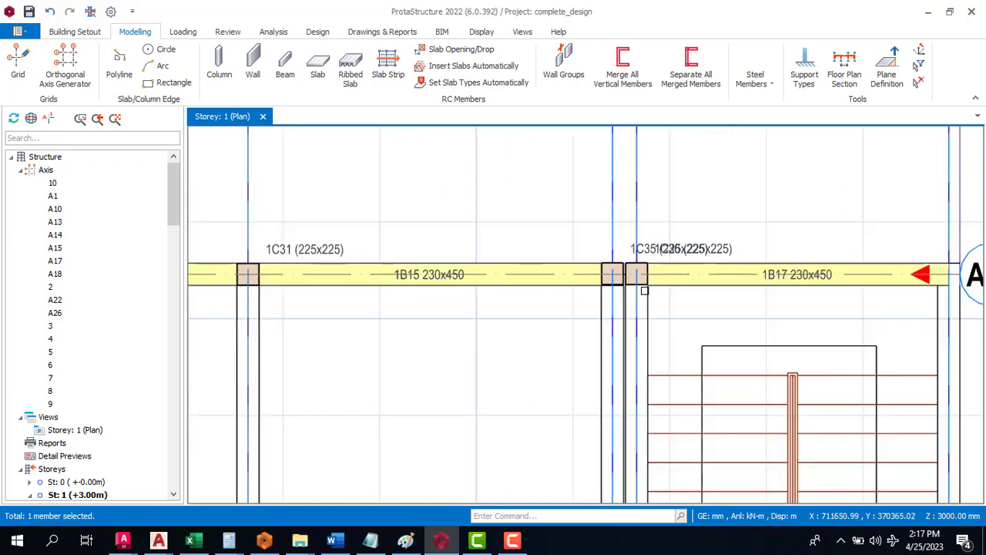
Examine the beam layout across the storey 1 plan for axes that still lack beams.
scroll(624, 274, up, 3)
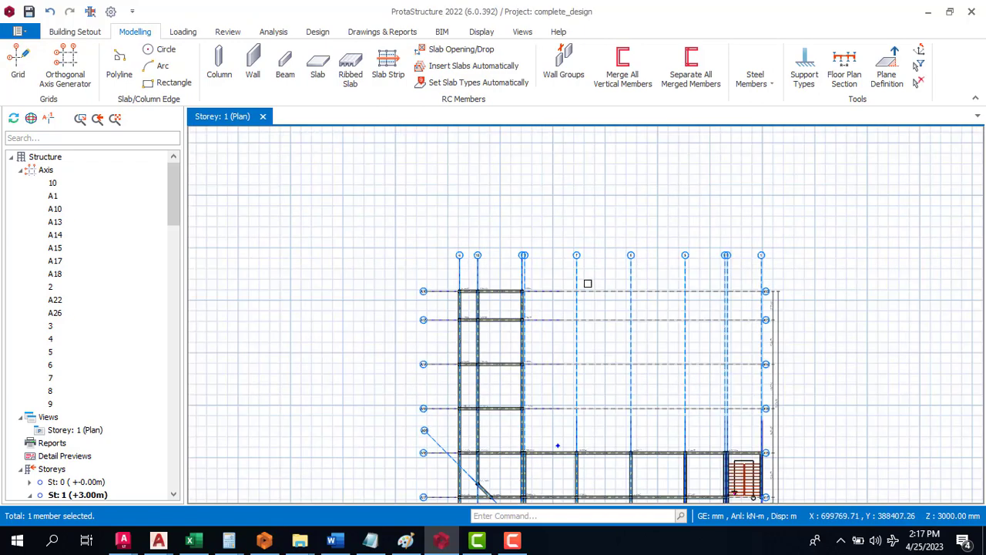
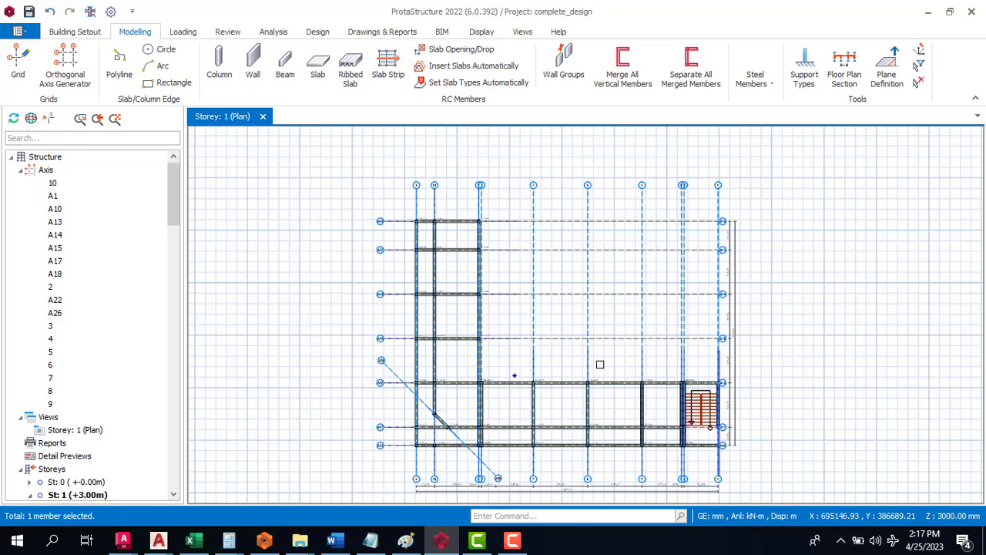
scroll(707, 441, up, 1)
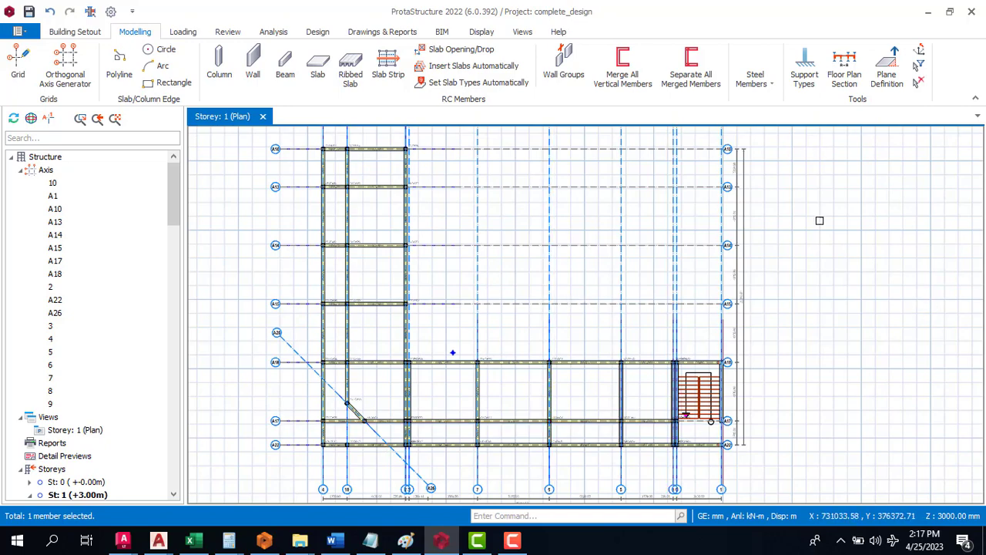
scroll(721, 410, up, 2)
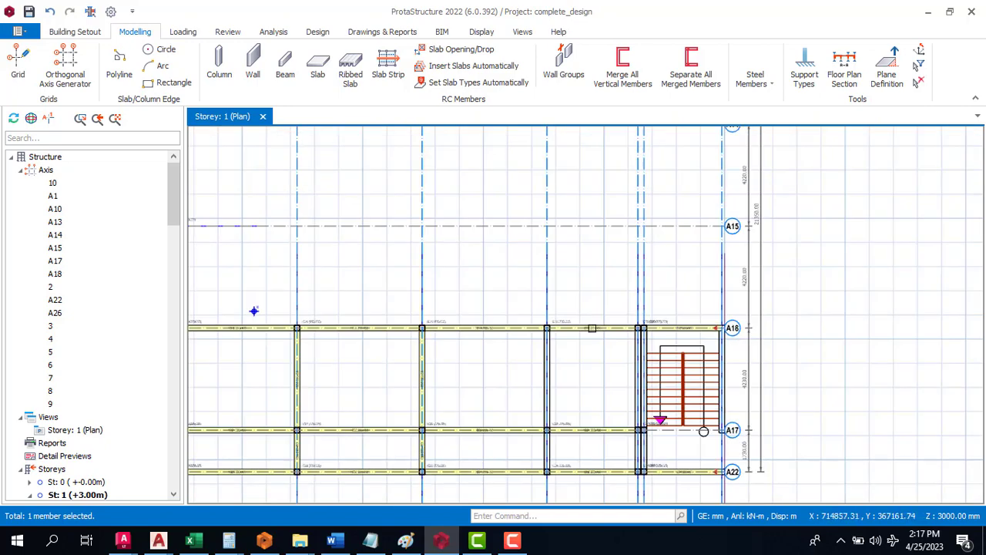
scroll(688, 312, down, 3)
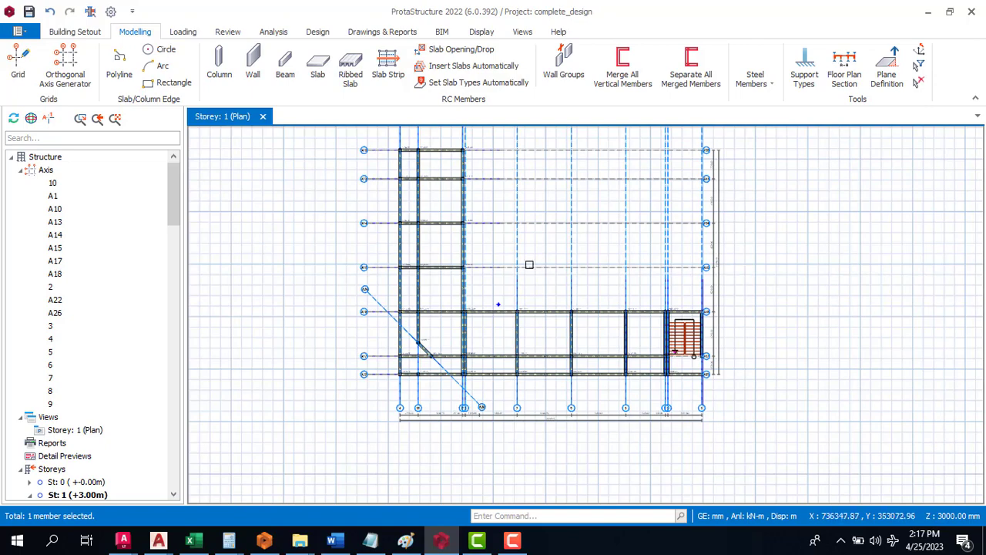
scroll(474, 163, up, 1)
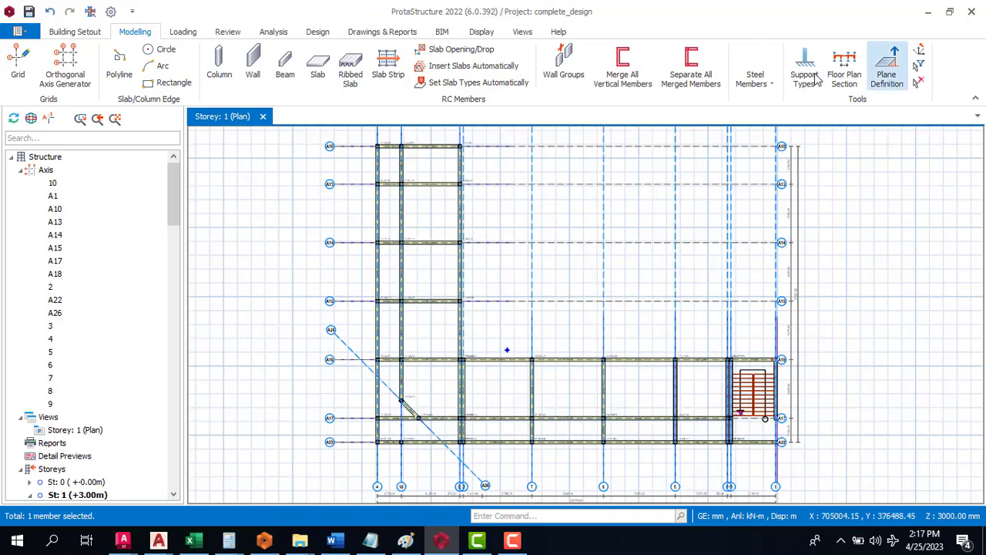
click(592, 361)
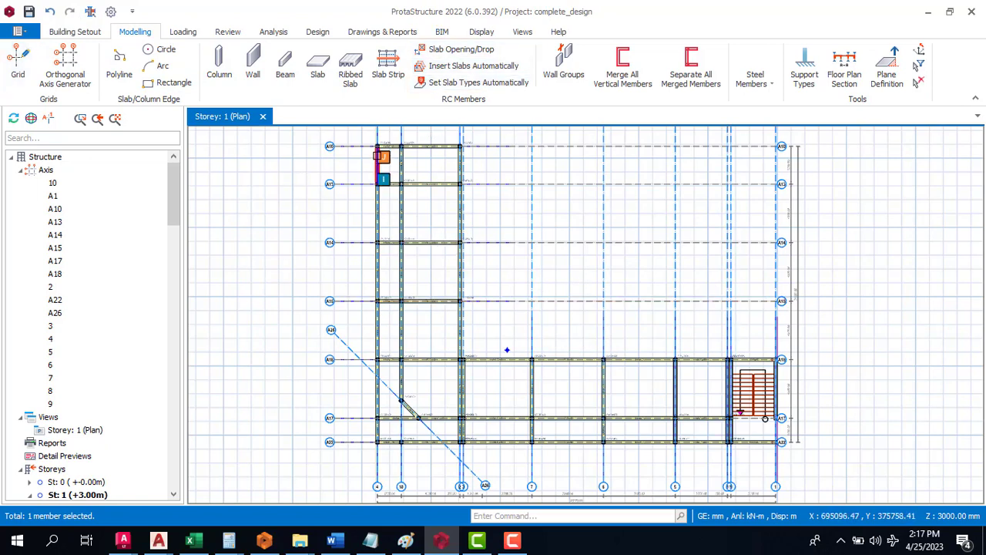
scroll(378, 158, up, 3)
scroll(378, 201, down, 3)
scroll(505, 390, up, 3)
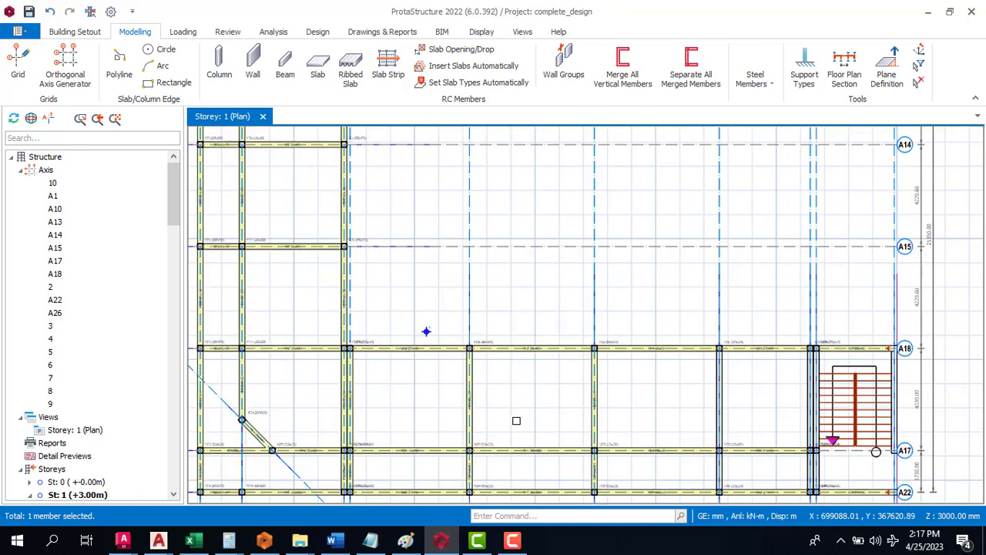
scroll(590, 359, down, 3)
scroll(673, 419, up, 2)
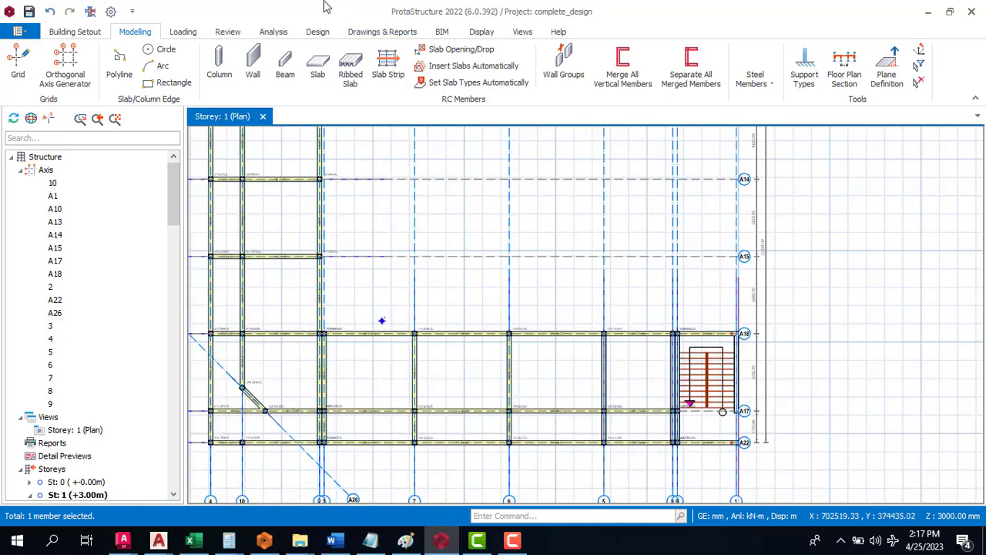
Insert 230 x 450 mm beams along axis 5 from axis A18 to axis A22.
click(285, 65)
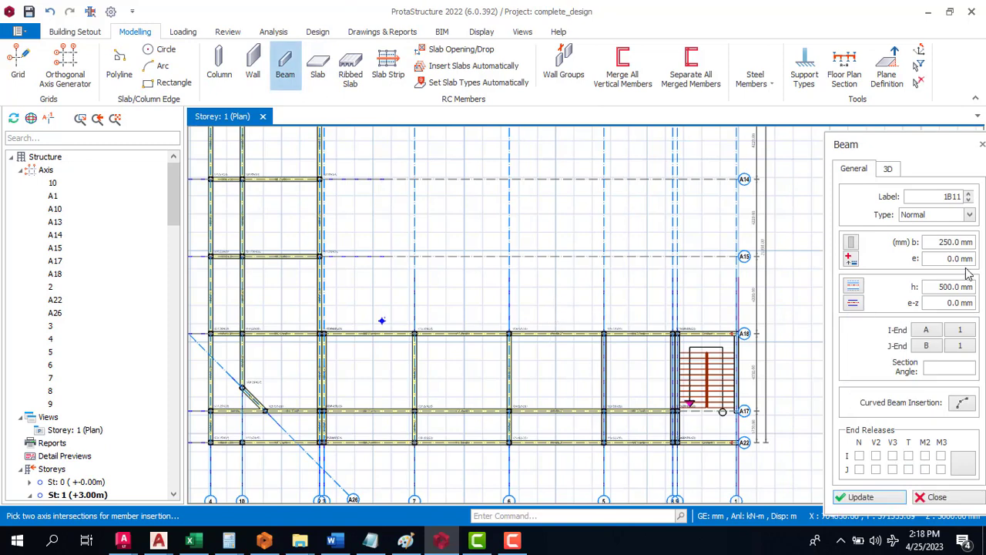
double_click(950, 244)
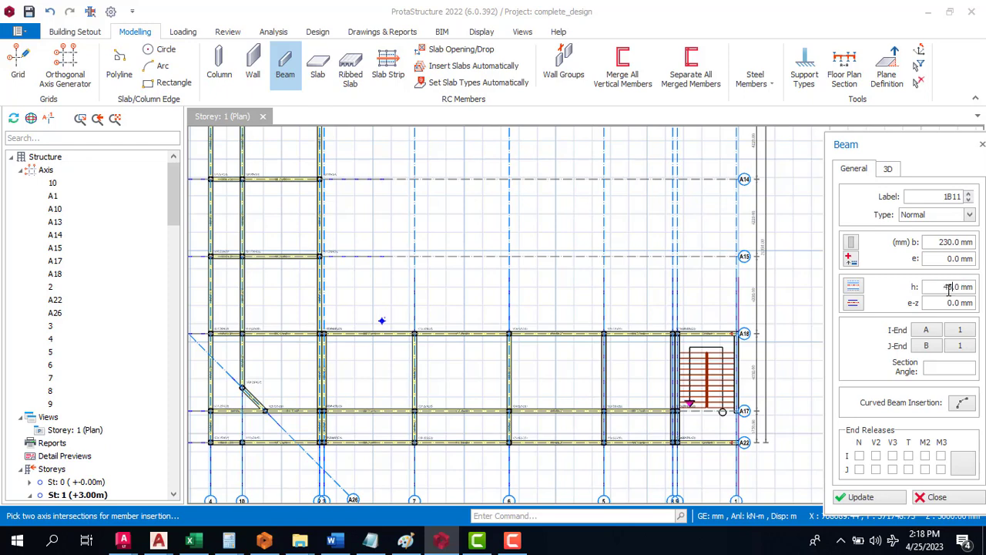
scroll(599, 442, up, 2)
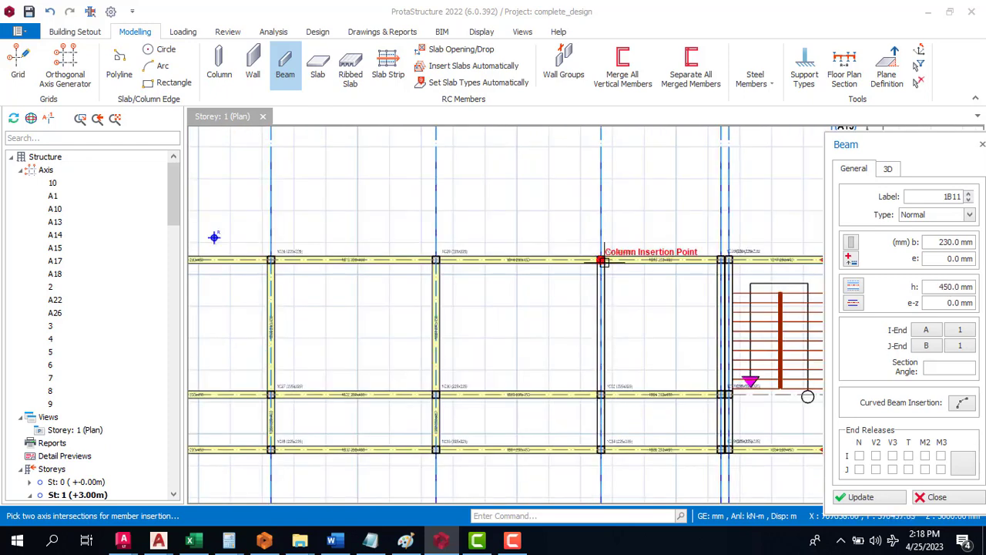
click(601, 258)
scroll(615, 422, up, 3)
click(577, 443)
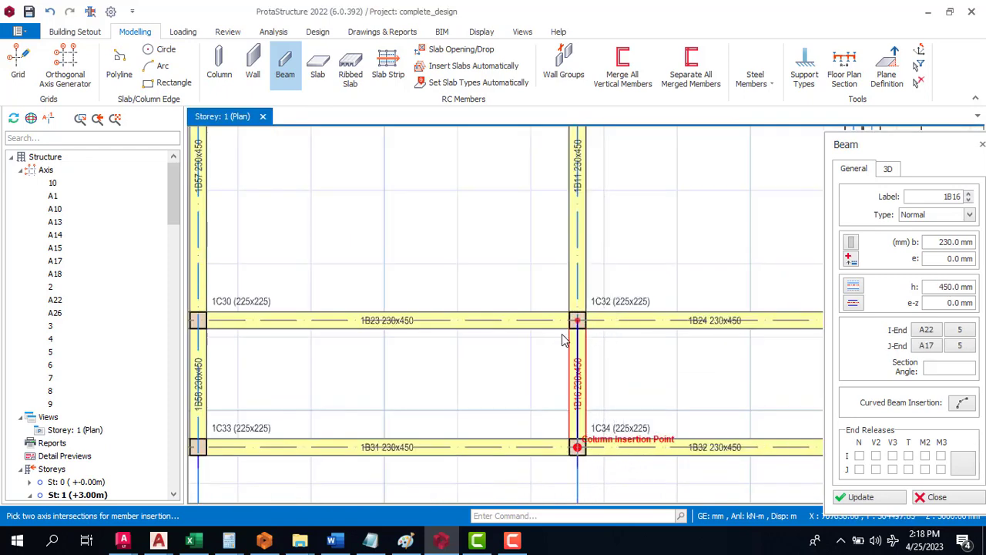
Insert 230 x 450 mm beams along axis 8 from axis A18 to axis A22.
scroll(453, 378, down, 2)
scroll(453, 378, down, 1)
scroll(581, 231, up, 4)
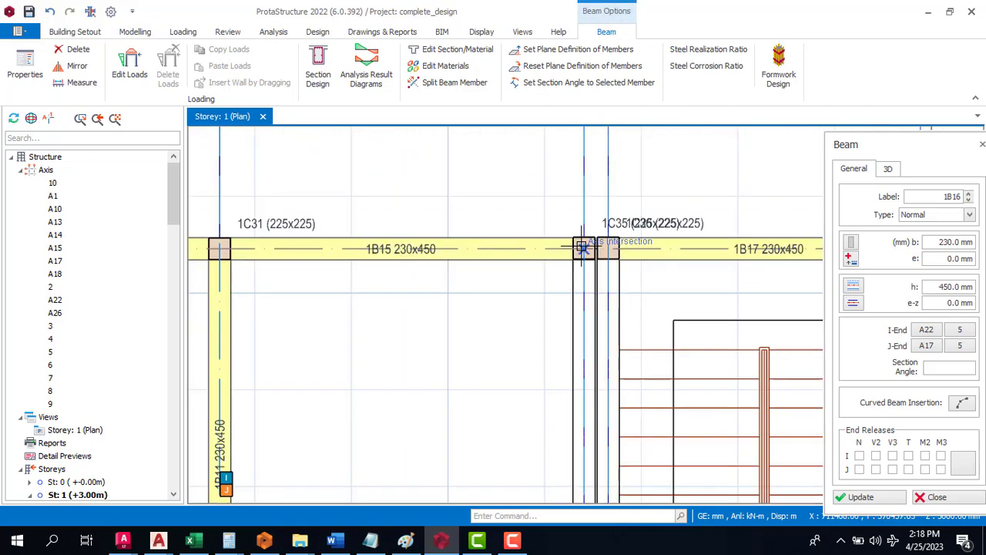
scroll(581, 230, down, 3)
scroll(574, 482, up, 3)
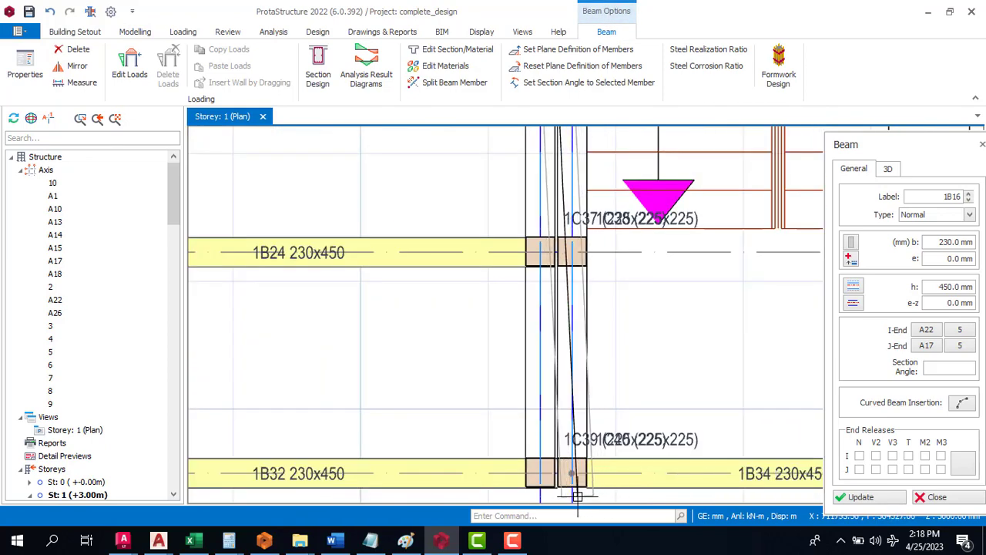
click(540, 470)
scroll(568, 401, down, 3)
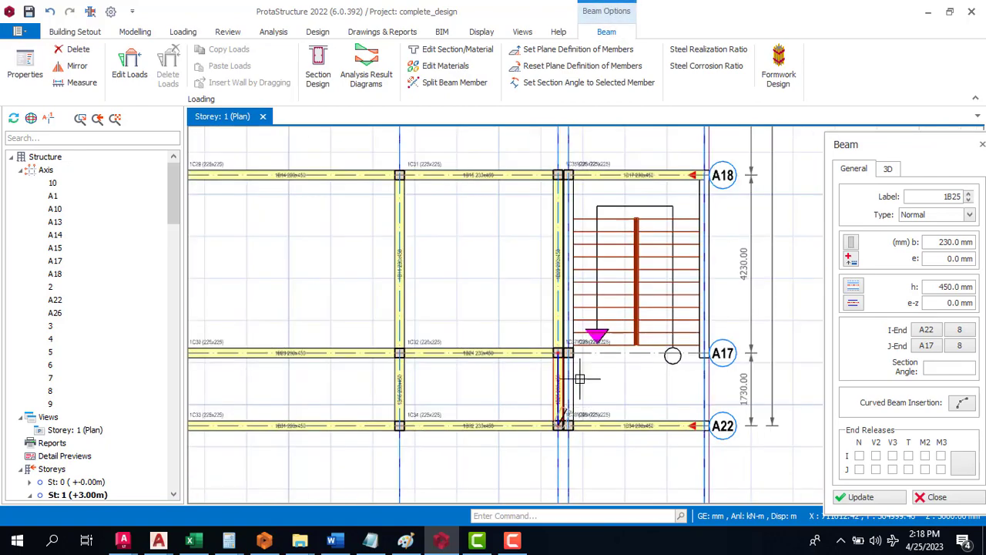
Insert 230 x 450 mm beams along axis 9 from axis A18 to axis A22.
scroll(551, 190, up, 4)
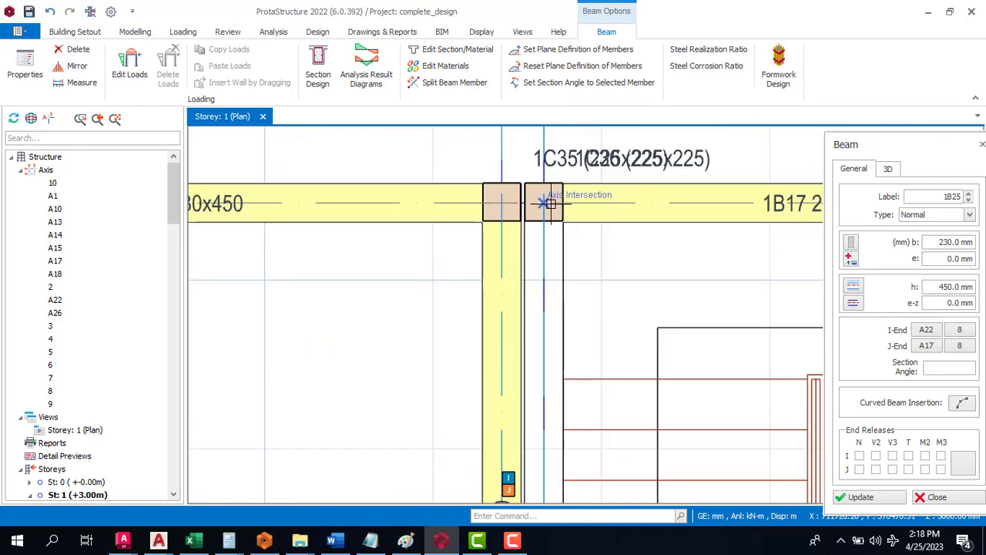
scroll(552, 188, down, 3)
scroll(530, 412, up, 4)
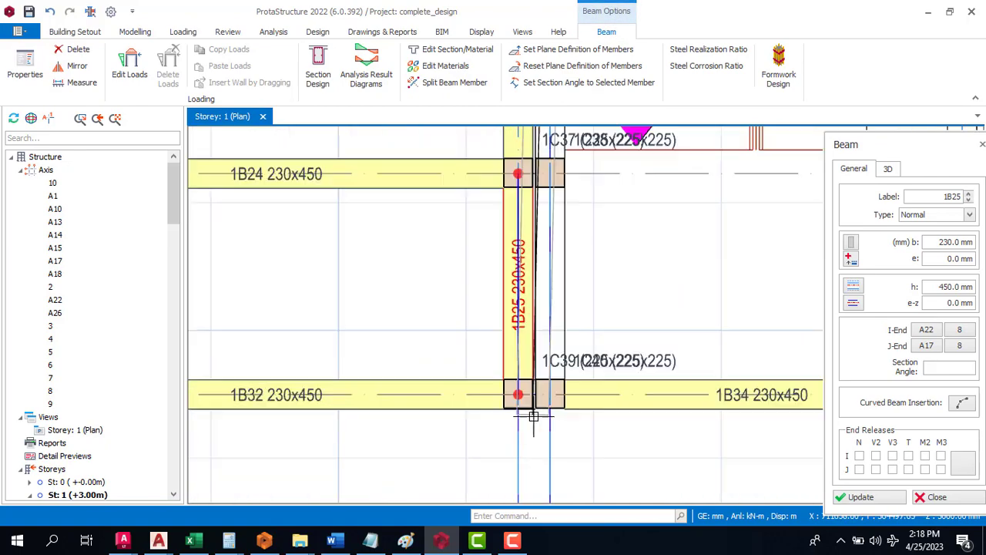
click(552, 389)
scroll(531, 388, down, 4)
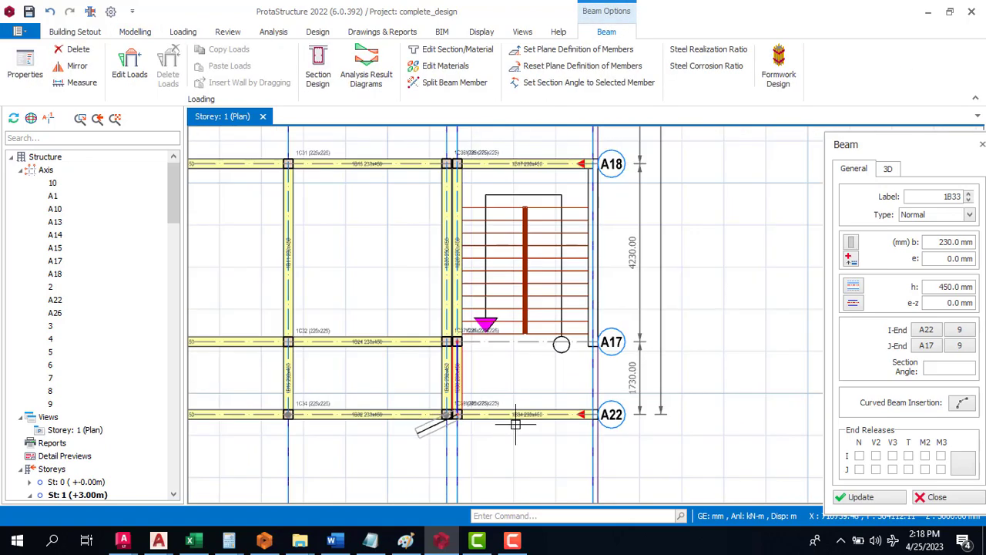
Insert a 230 x 450 mm beam along axis 1 beside the staircase, from axis A18 to axis A22.
scroll(612, 164, up, 3)
click(594, 164)
scroll(594, 164, down, 5)
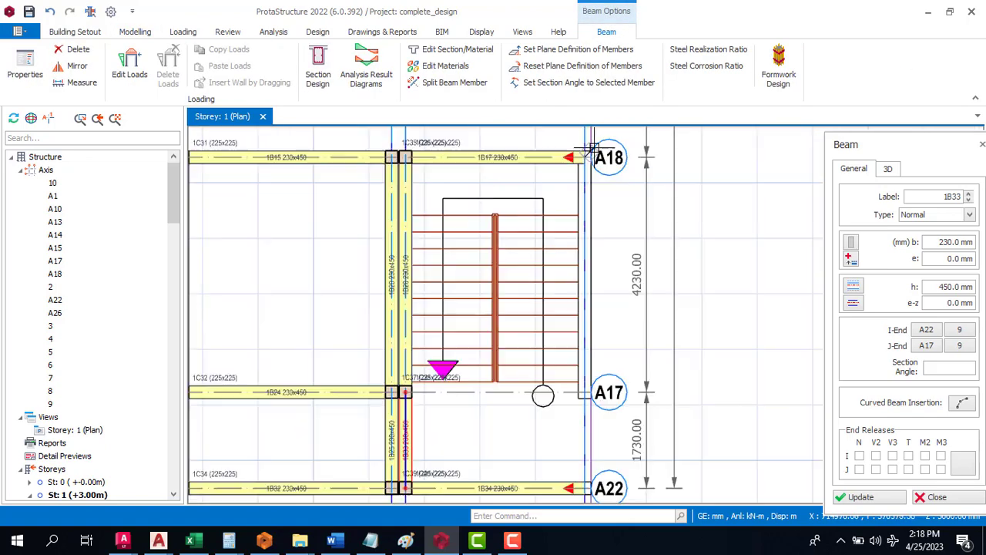
scroll(605, 314, up, 4)
click(571, 352)
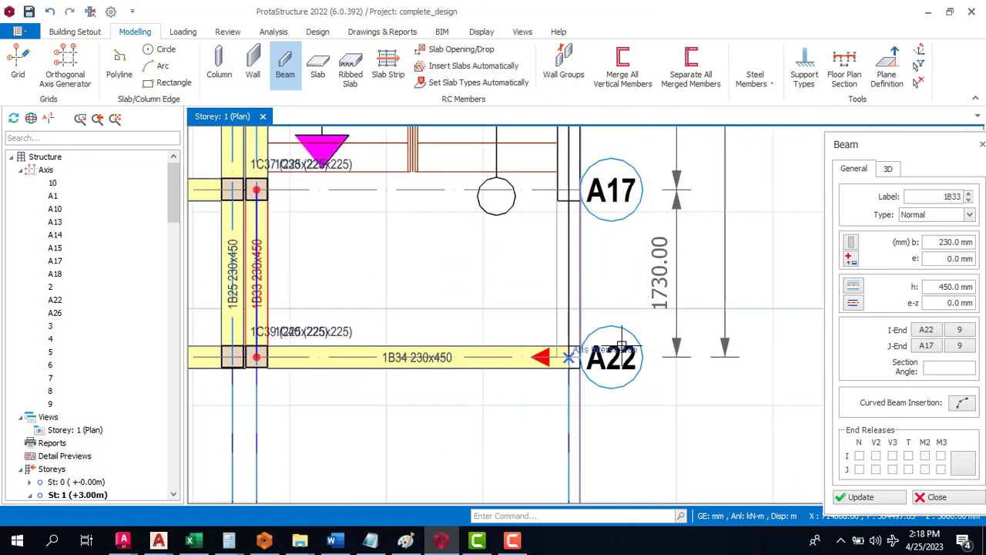
scroll(655, 373, down, 4)
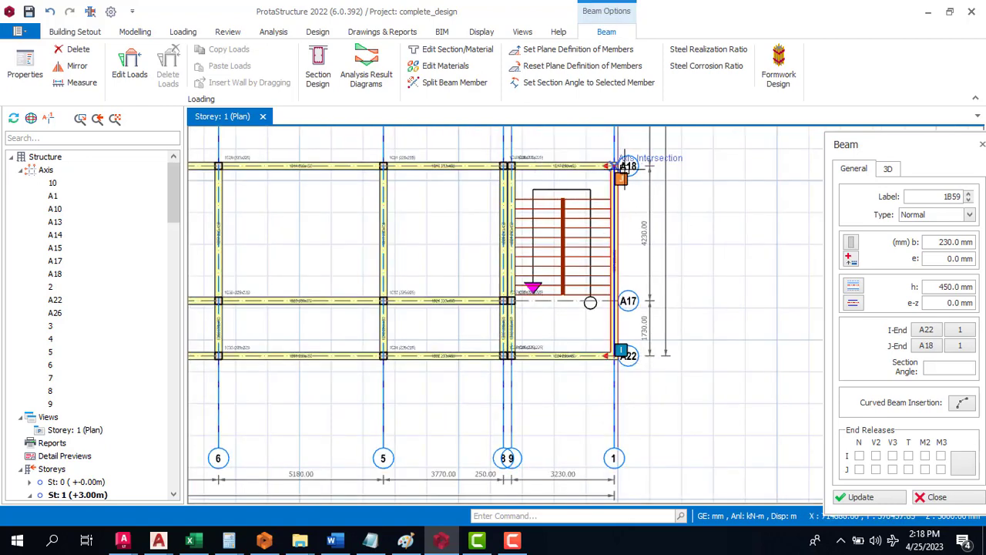
Insert a 225 x 225 mm column at the intersection of axes A18 and 1.
click(134, 31)
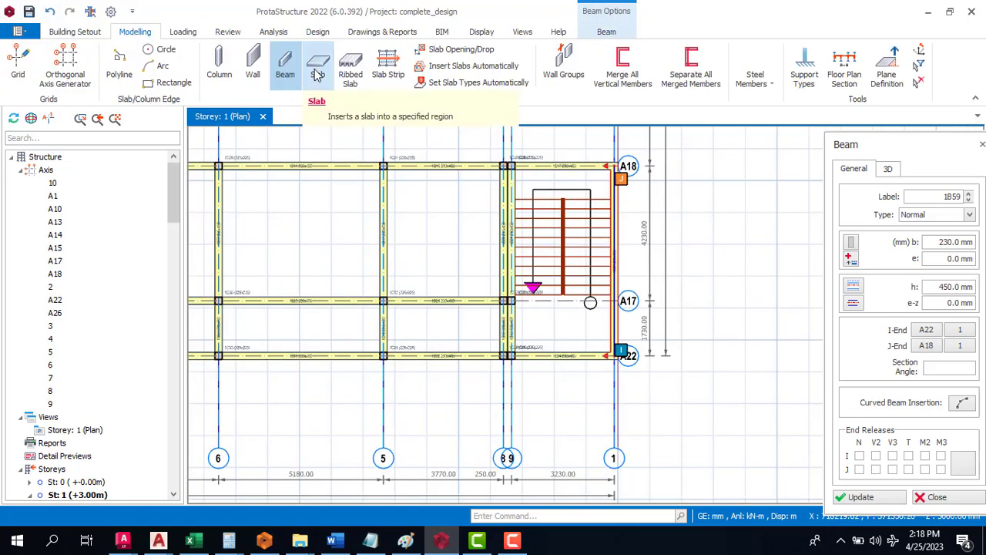
scroll(616, 164, up, 2)
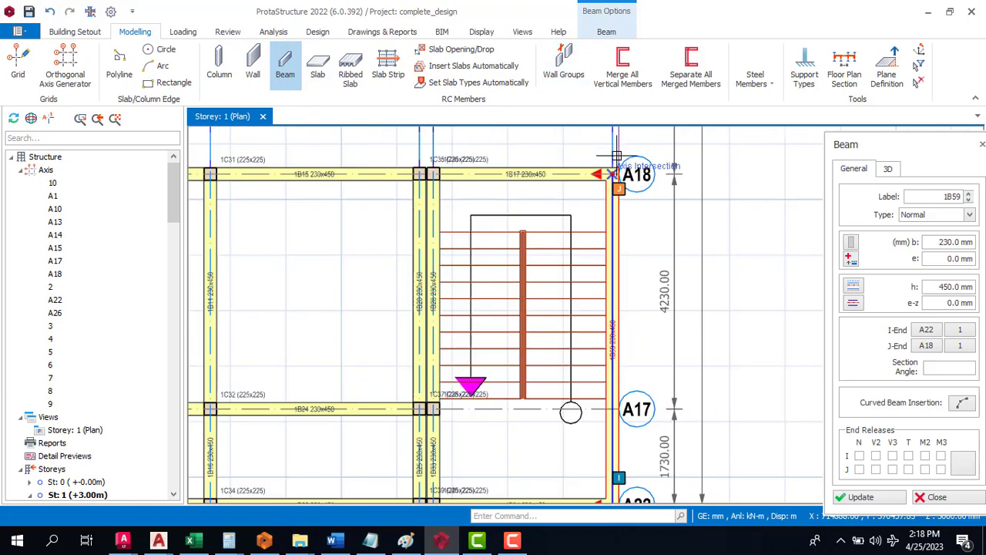
scroll(605, 183, up, 2)
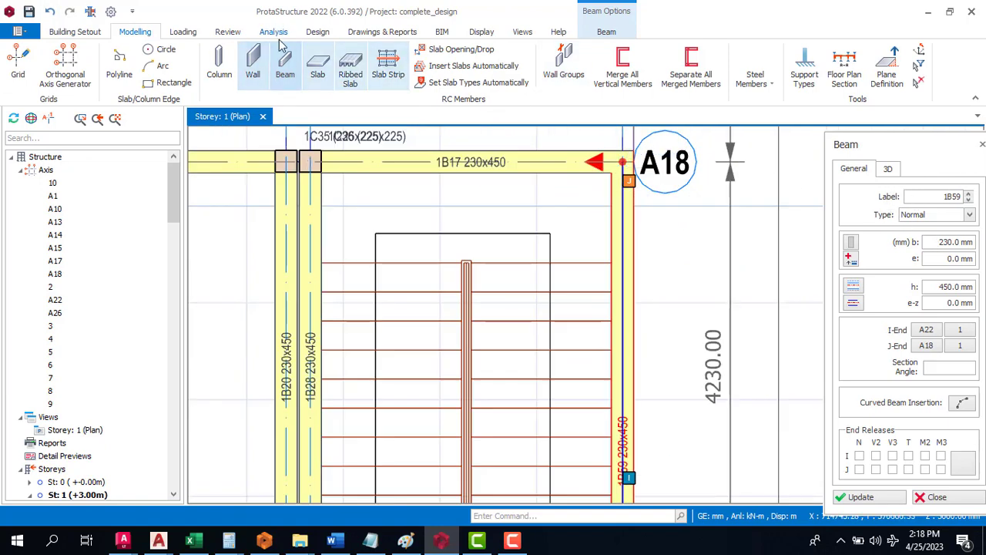
click(221, 64)
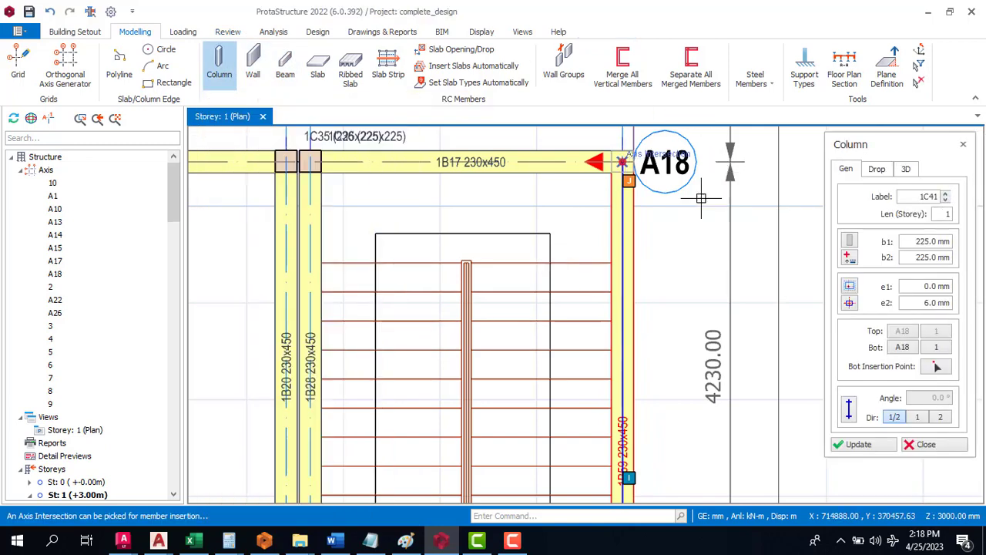
click(624, 162)
Insert a 225 x 225 mm column at the intersection of axes A22 and 1, and end column insertion.
scroll(581, 308, down, 3)
scroll(559, 270, up, 3)
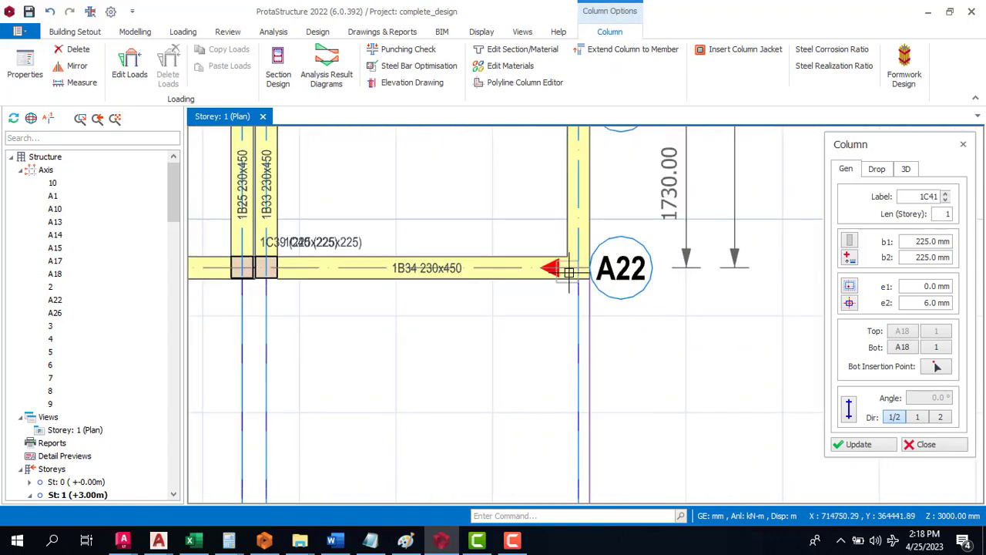
click(570, 269)
scroll(600, 311, down, 3)
scroll(609, 309, down, 3)
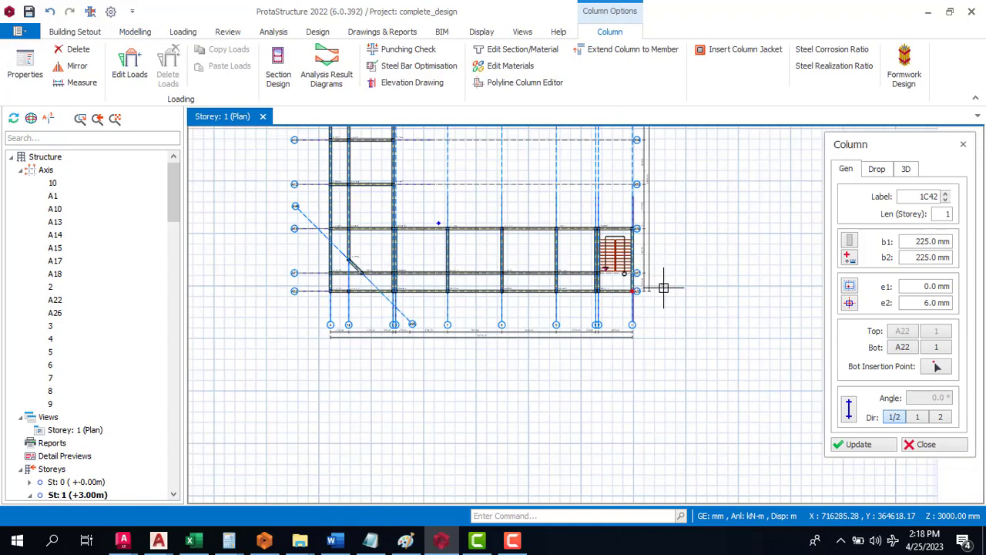
key(Escape)
scroll(617, 355, down, 5)
scroll(574, 254, up, 2)
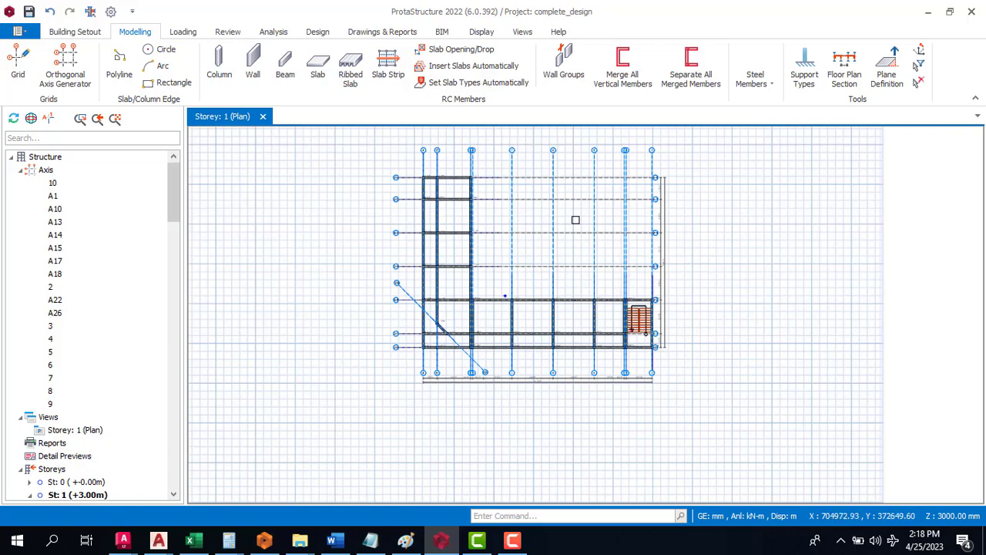
Collapse the Axis, Columns and Beams branches in the structure tree.
scroll(432, 208, up, 4)
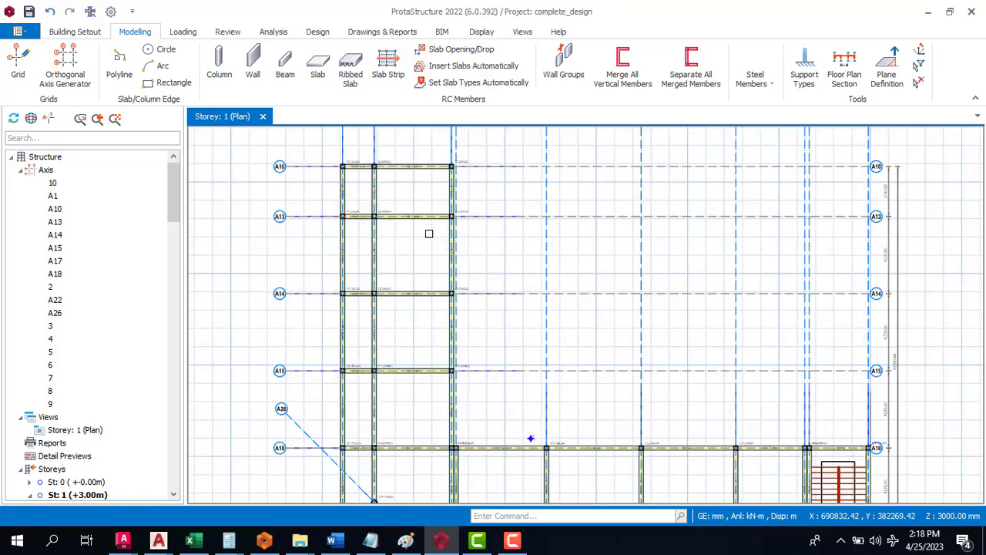
click(23, 171)
click(41, 277)
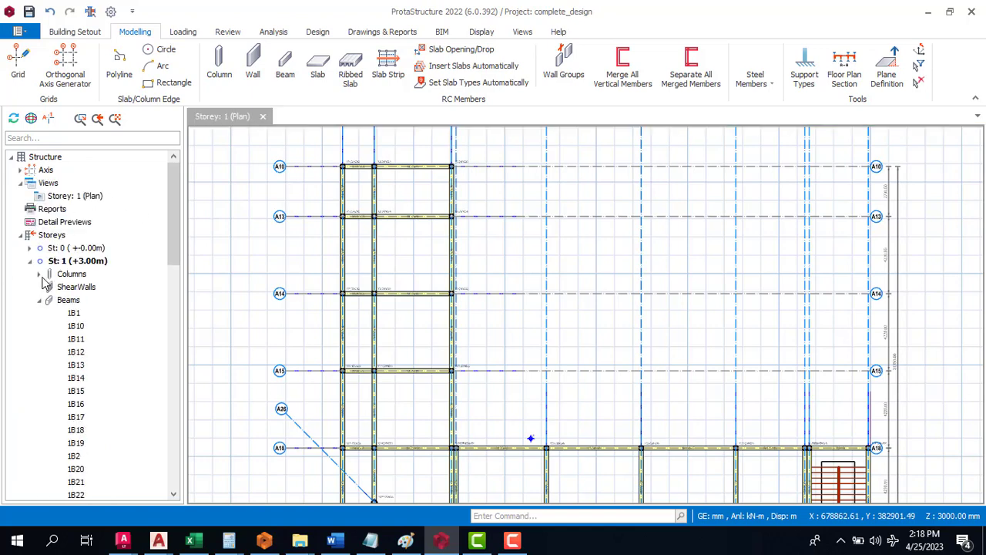
click(40, 301)
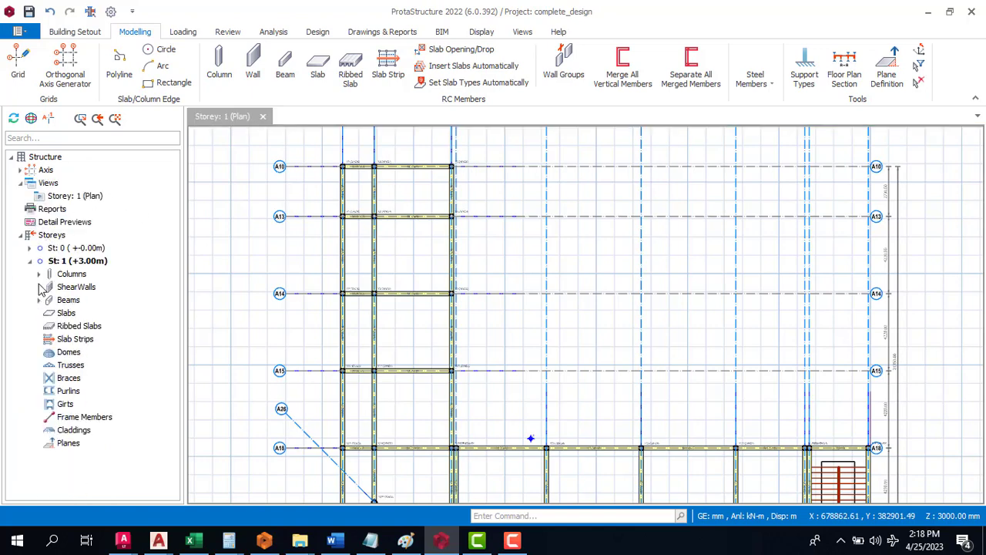
Open a 3D physical model view of Storey 1 and inspect the column and beam frame from several angles.
right_click(53, 183)
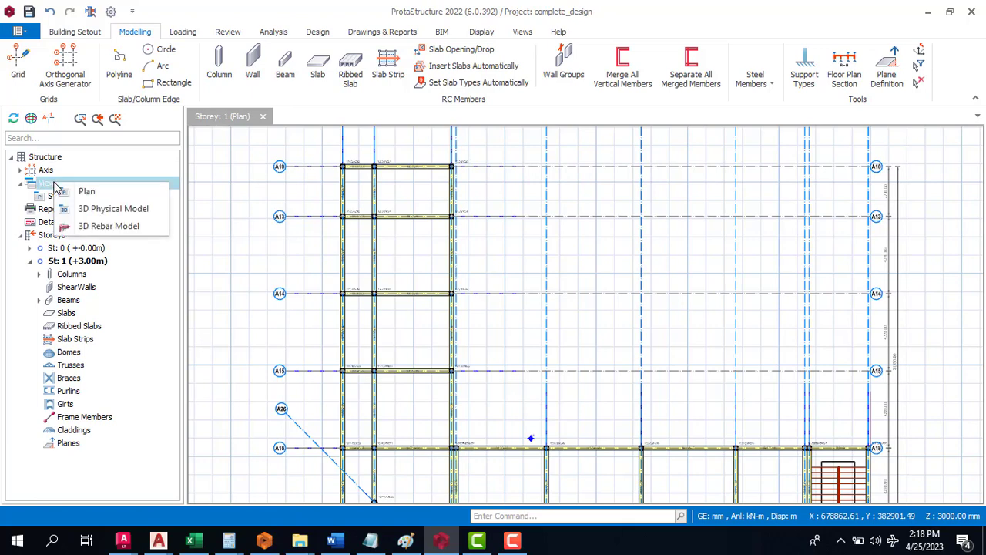
click(108, 210)
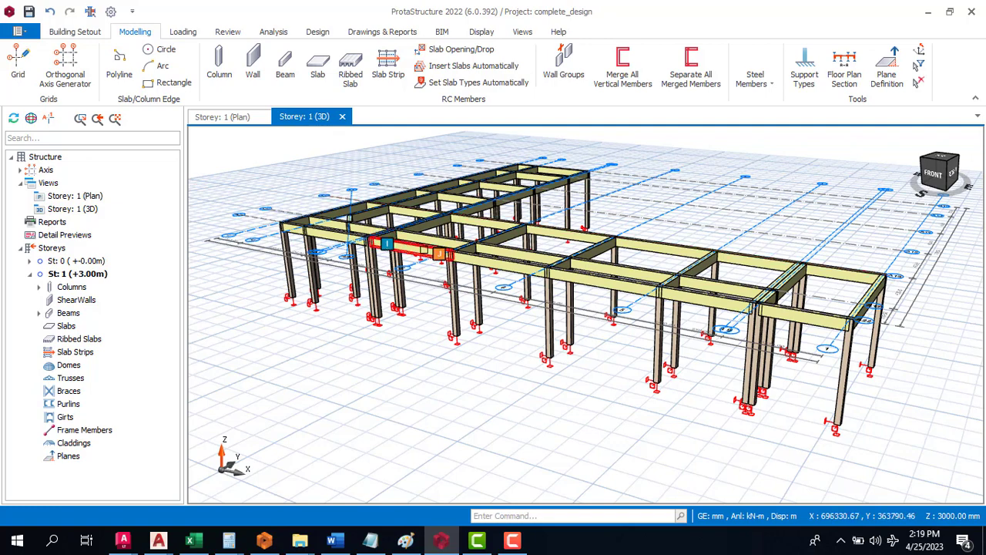
mouse_move(463, 256)
scroll(429, 218, down, 3)
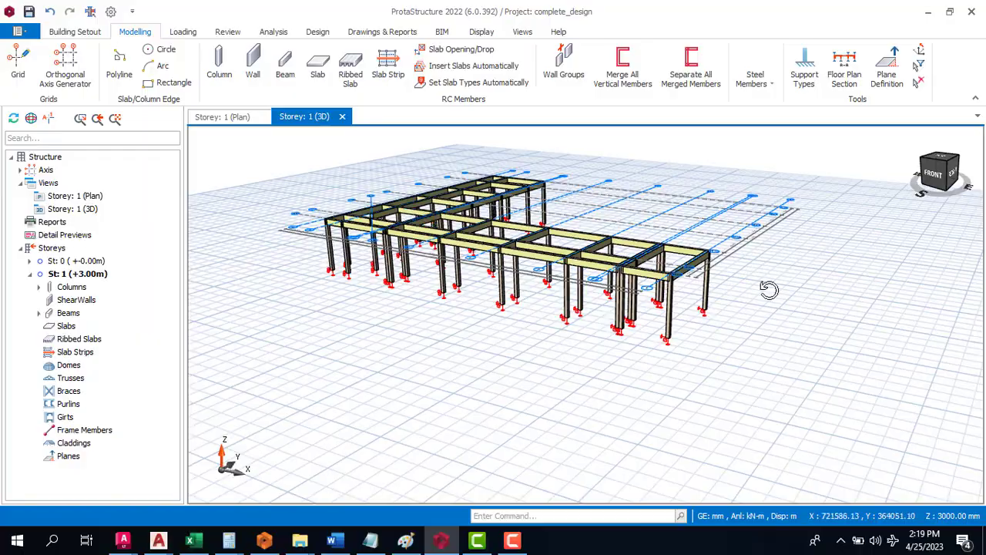
mouse_move(769, 290)
middle_down()
mouse_move(676, 295)
mouse_move(610, 318)
mouse_move(575, 311)
mouse_move(603, 282)
mouse_move(612, 286)
mouse_move(586, 313)
mouse_move(727, 335)
mouse_move(457, 363)
middle_up()
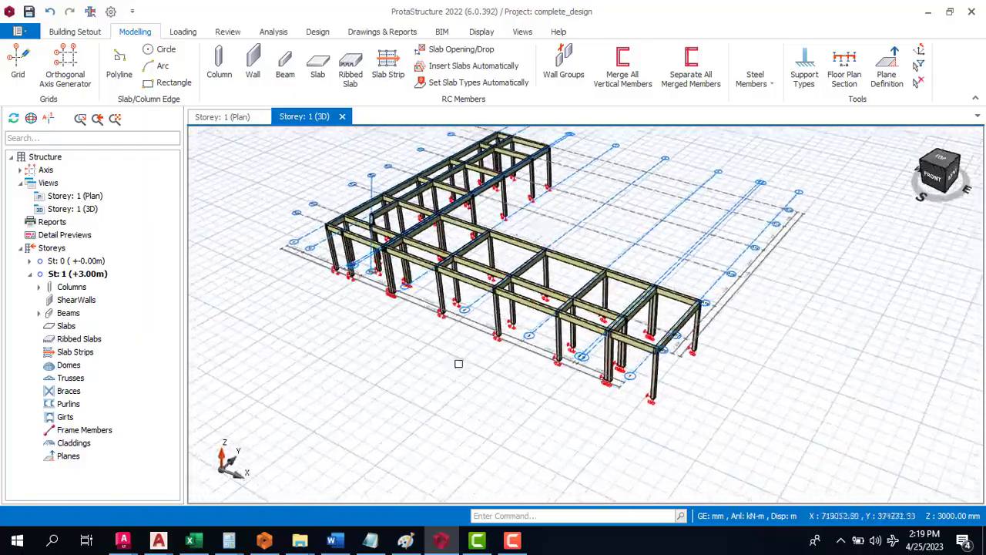
scroll(380, 313, up, 2)
middle_drag(380, 313, 445, 336)
mouse_move(444, 336)
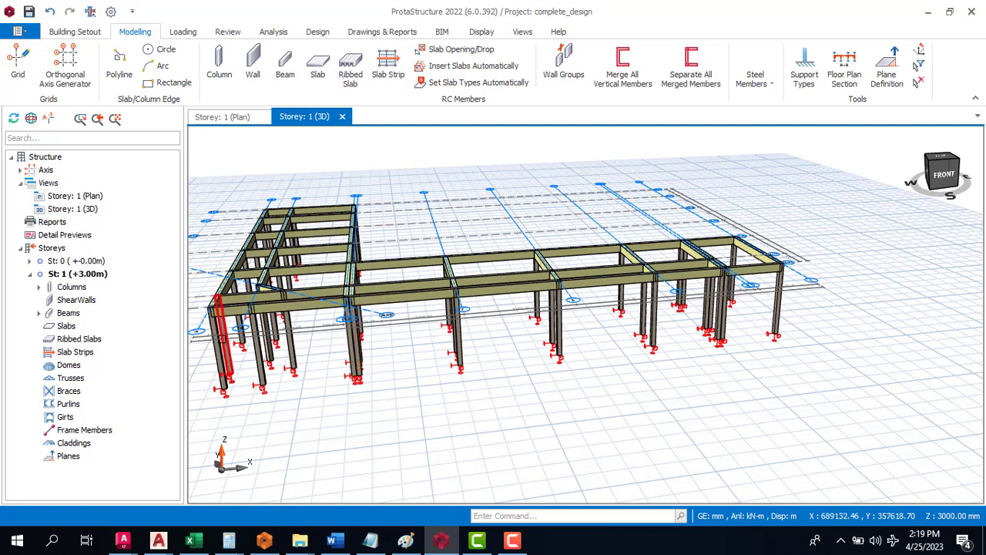
Try to tile the detached Storey 1 plan view vertically with the 3D view, and close the plan window.
double_click(222, 117)
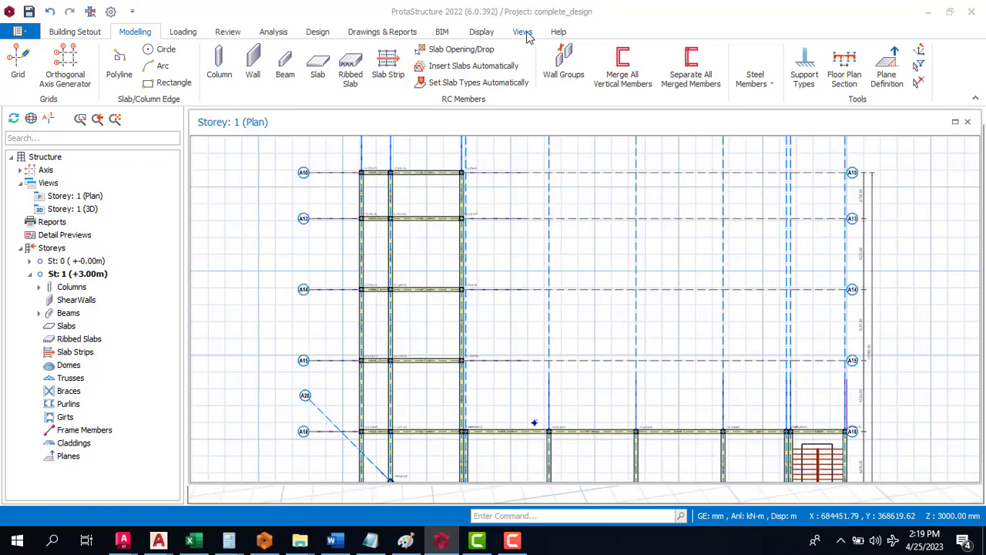
click(522, 32)
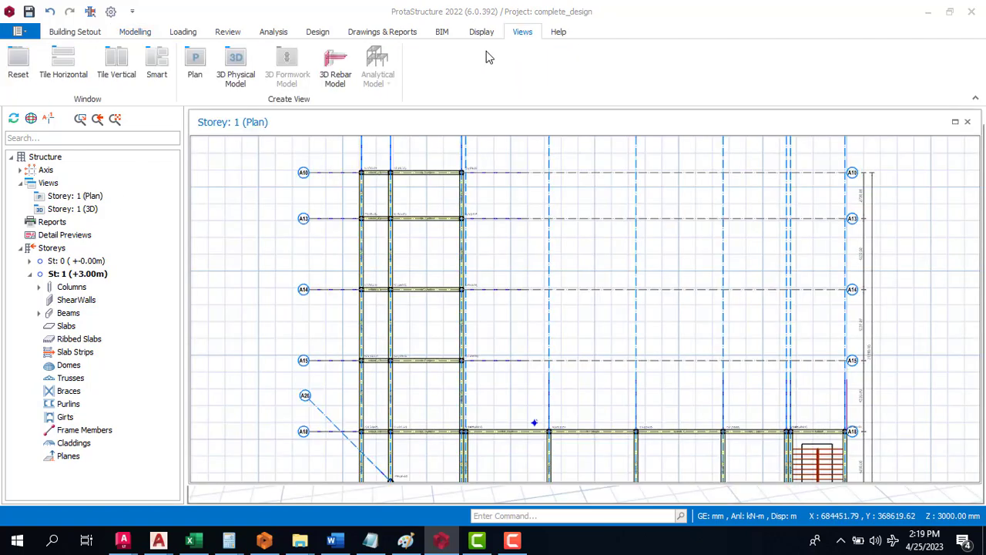
click(120, 63)
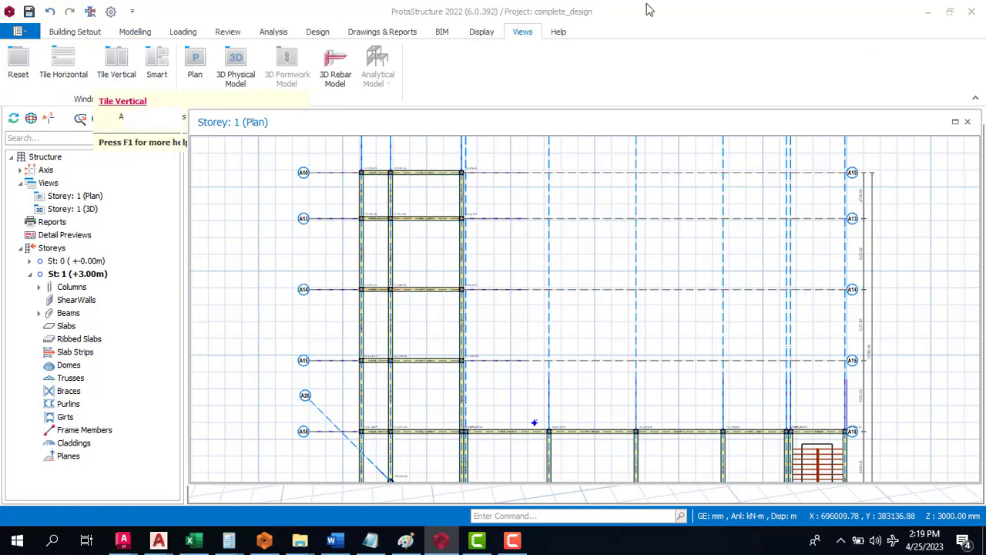
click(968, 123)
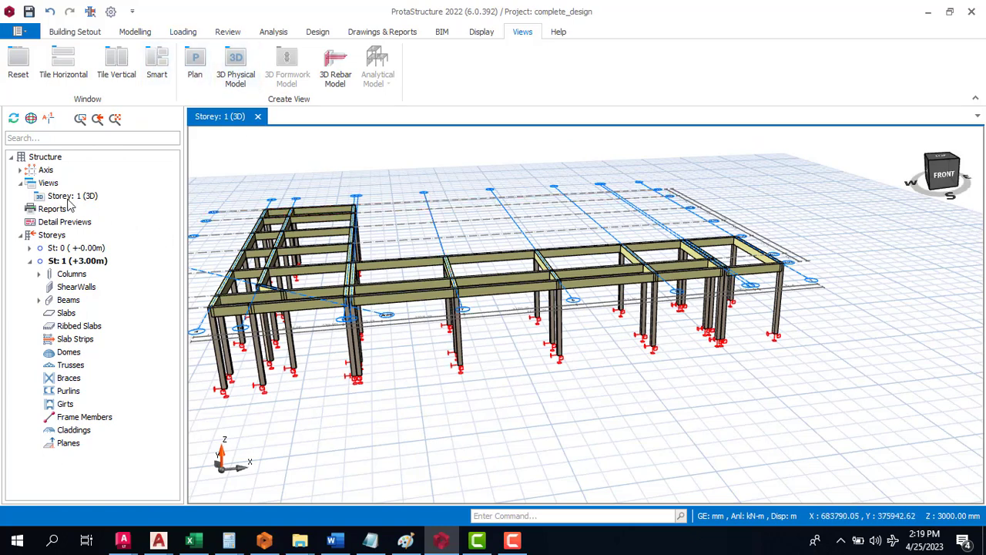
Reopen the Storey 1 plan view and place it side by side with the 3D view.
click(47, 185)
right_click(47, 185)
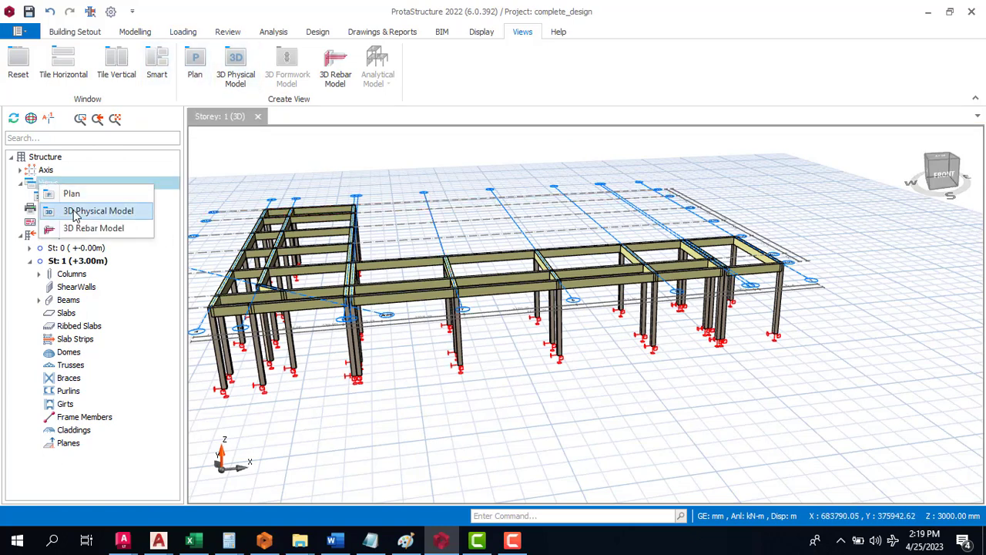
click(90, 211)
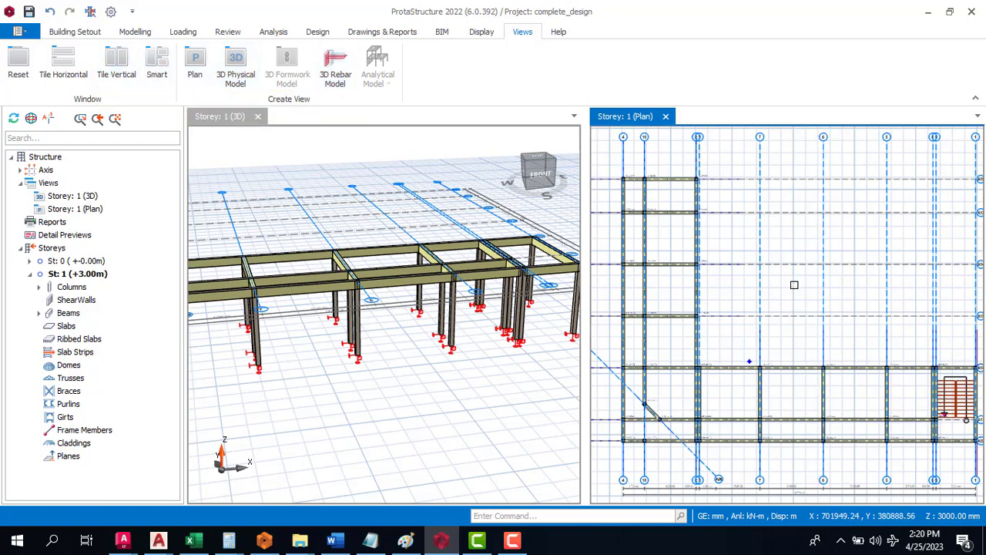
Try to generate all the Storey 1 members to another storey, and cancel the storey generation settings.
scroll(709, 335, down, 3)
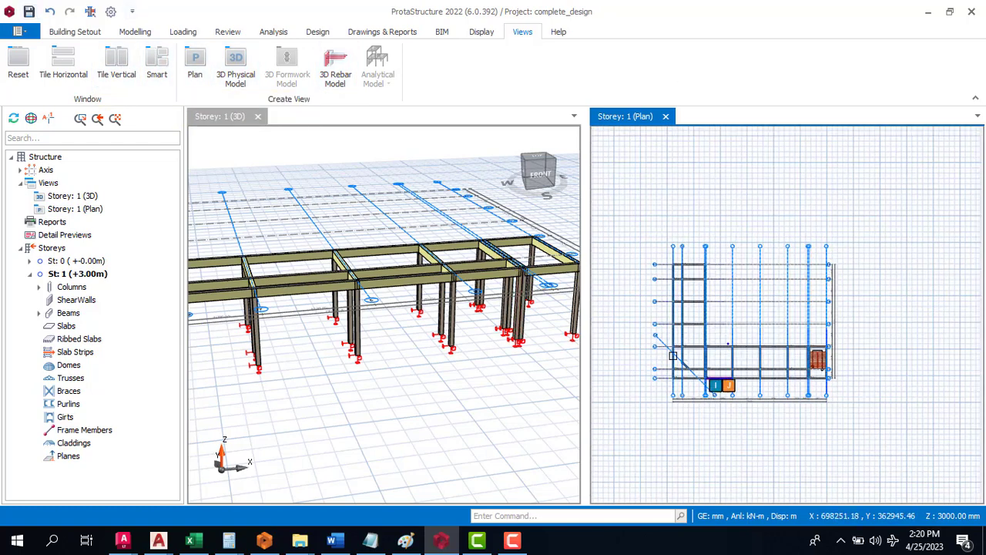
scroll(673, 356, up, 3)
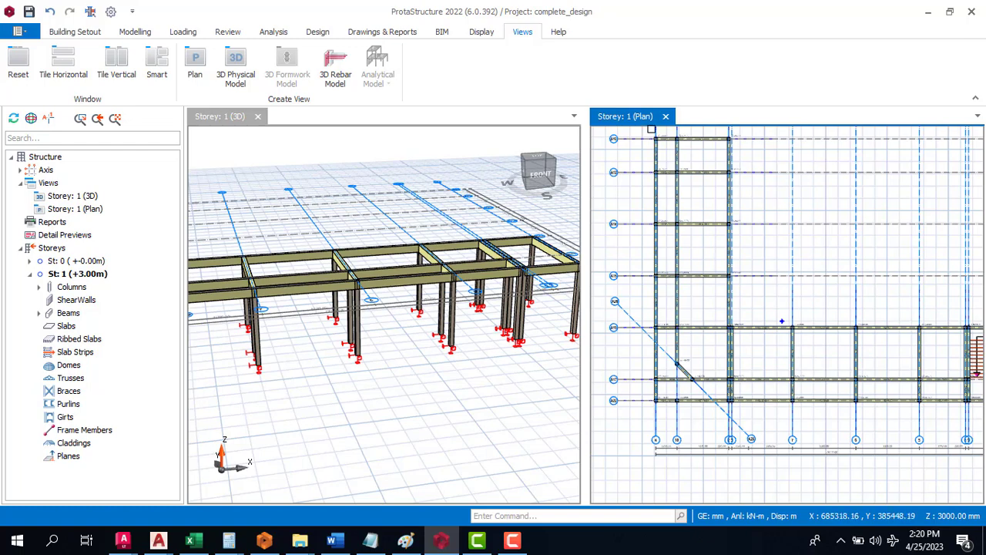
scroll(655, 132, up, 1)
scroll(668, 150, down, 3)
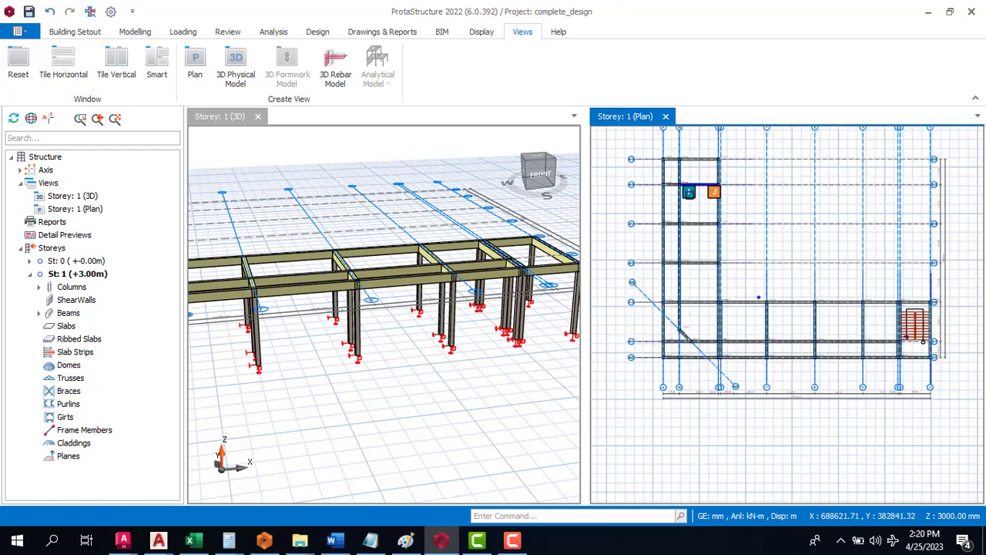
scroll(698, 189, up, 1)
scroll(702, 200, down, 2)
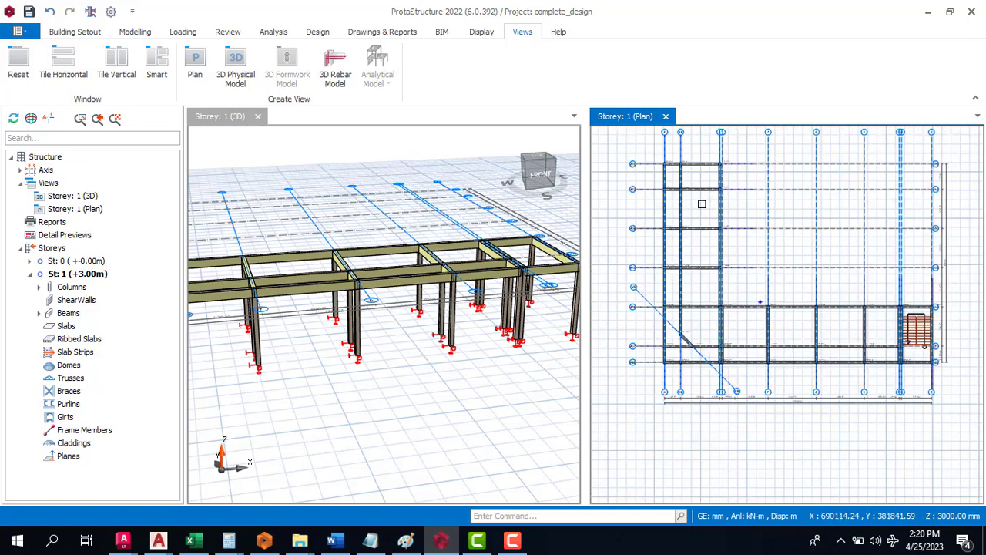
drag(904, 147, 636, 358)
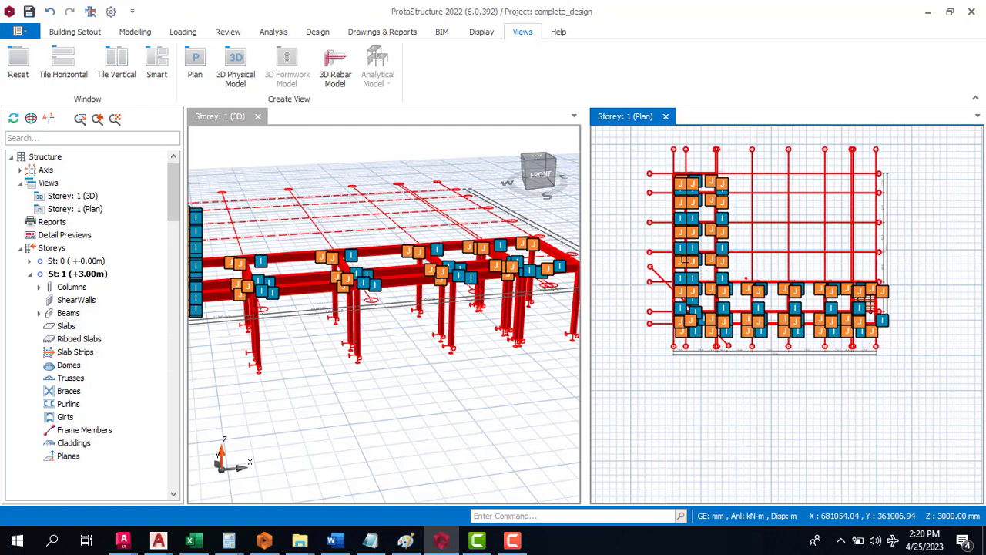
right_click(686, 161)
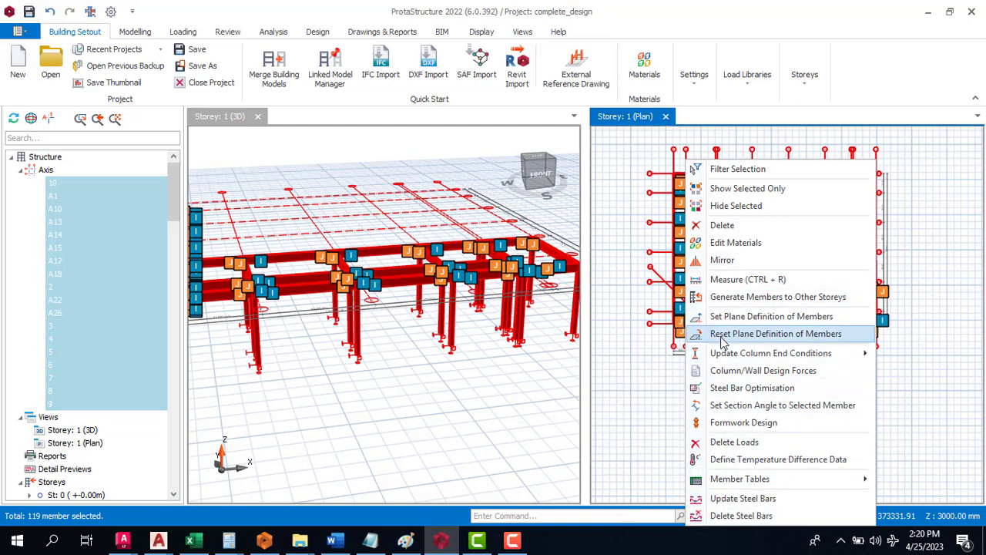
click(746, 279)
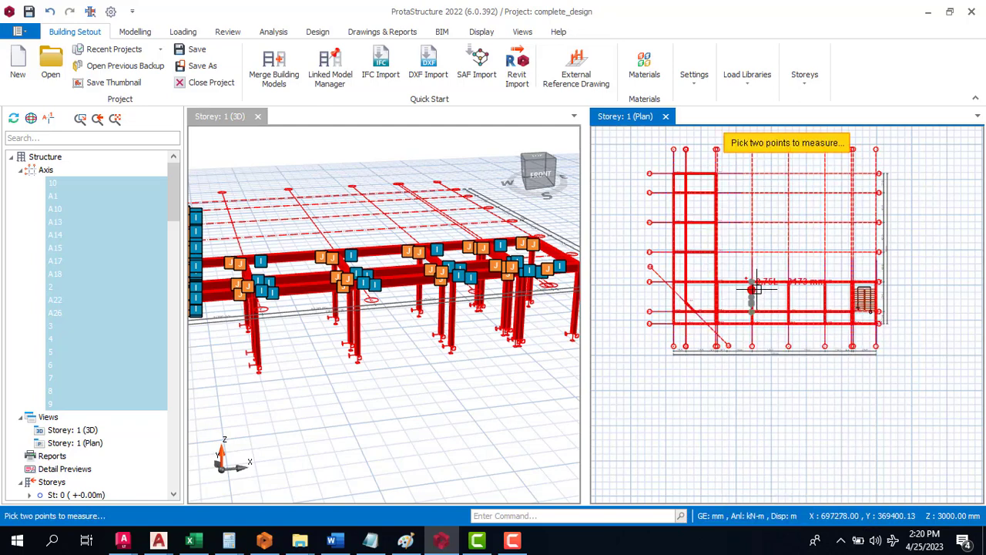
right_click(749, 307)
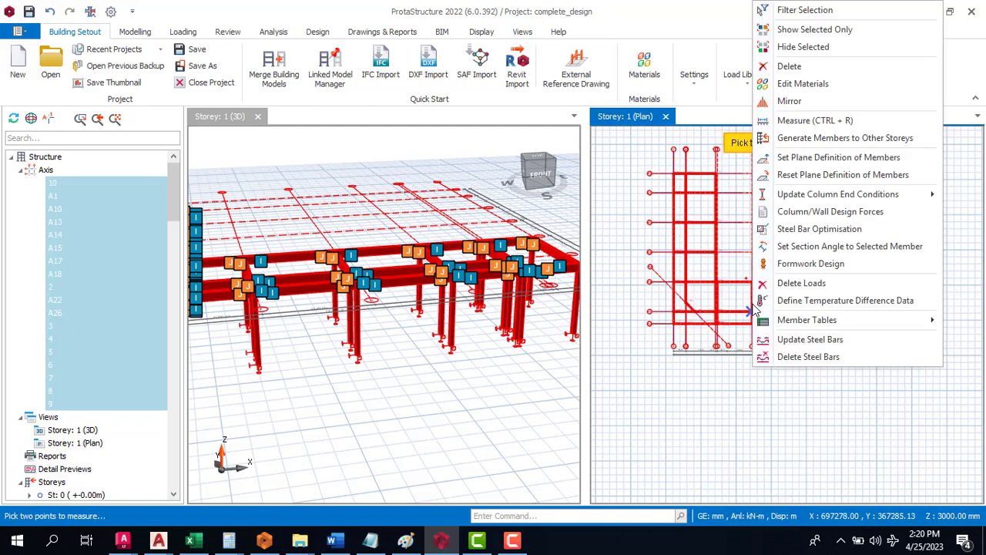
click(814, 144)
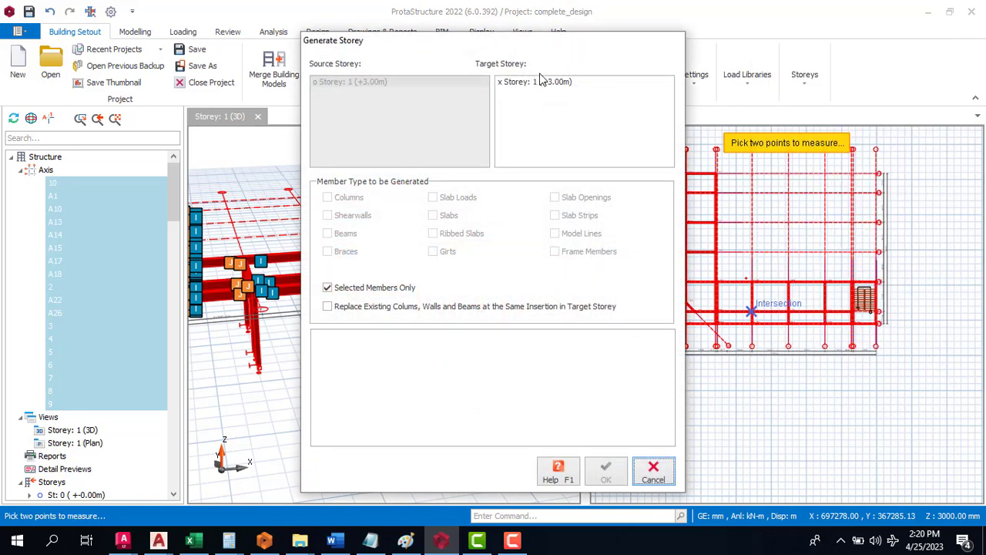
click(655, 472)
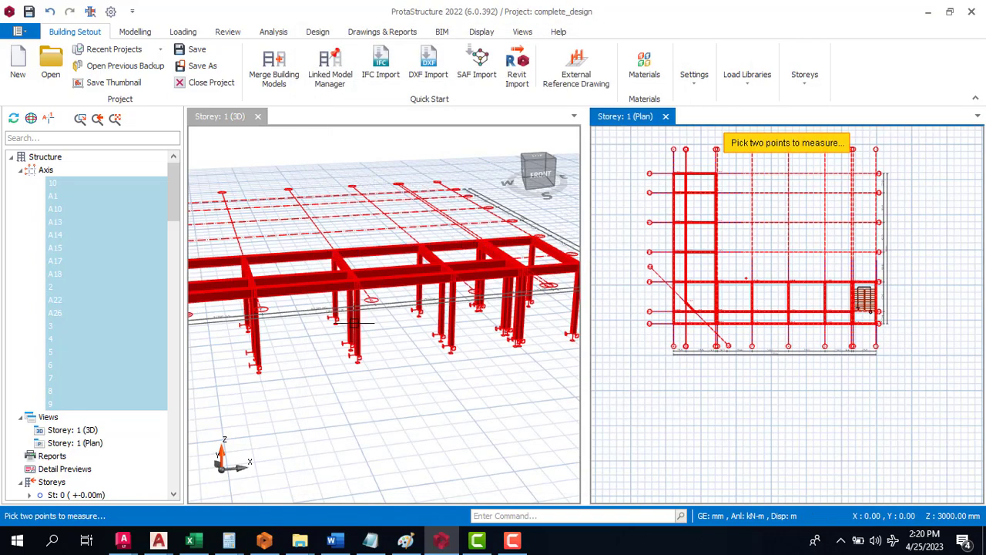
Insert storey number 2 with a height of 3000 mm, without generating members from an existing storey.
click(23, 170)
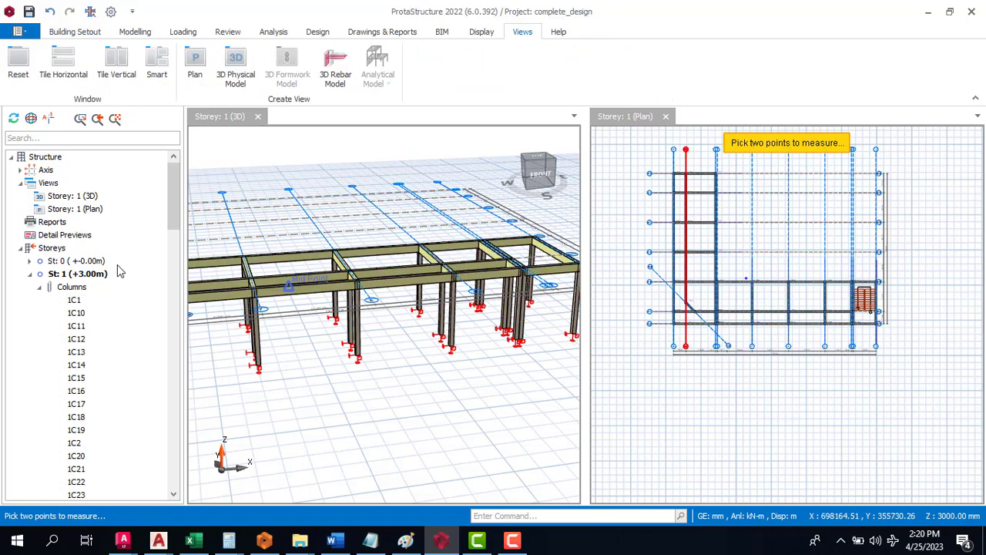
click(52, 247)
right_click(52, 248)
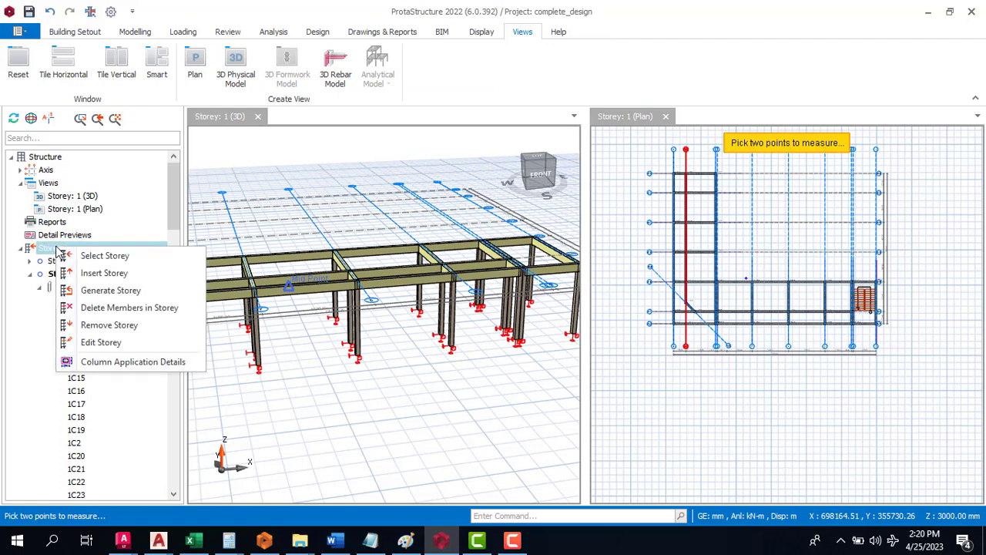
click(102, 273)
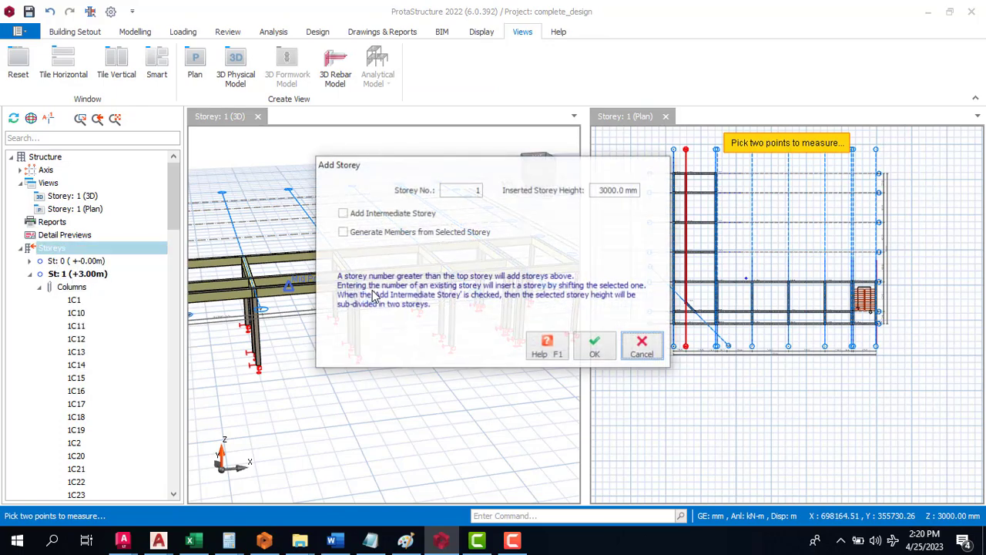
double_click(477, 190)
text(2)
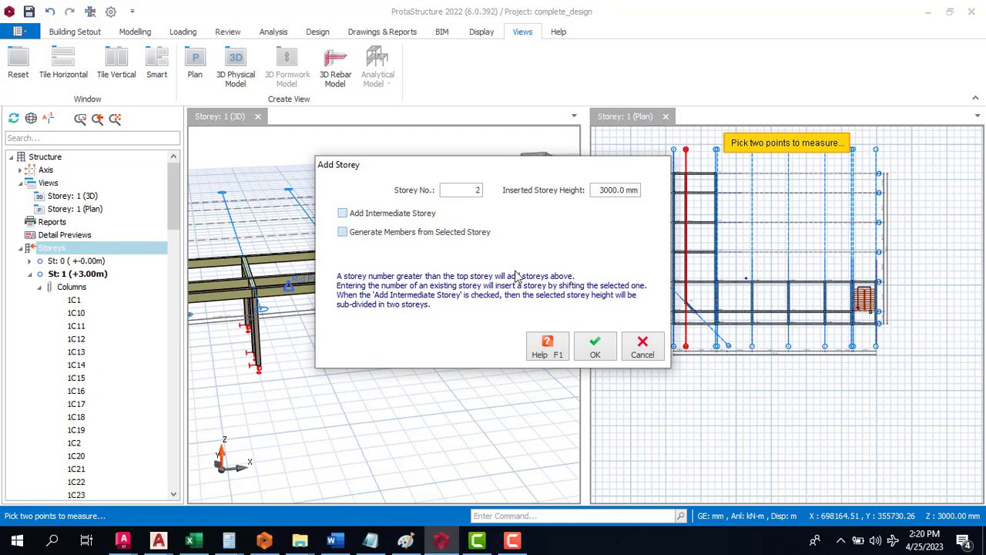
click(597, 349)
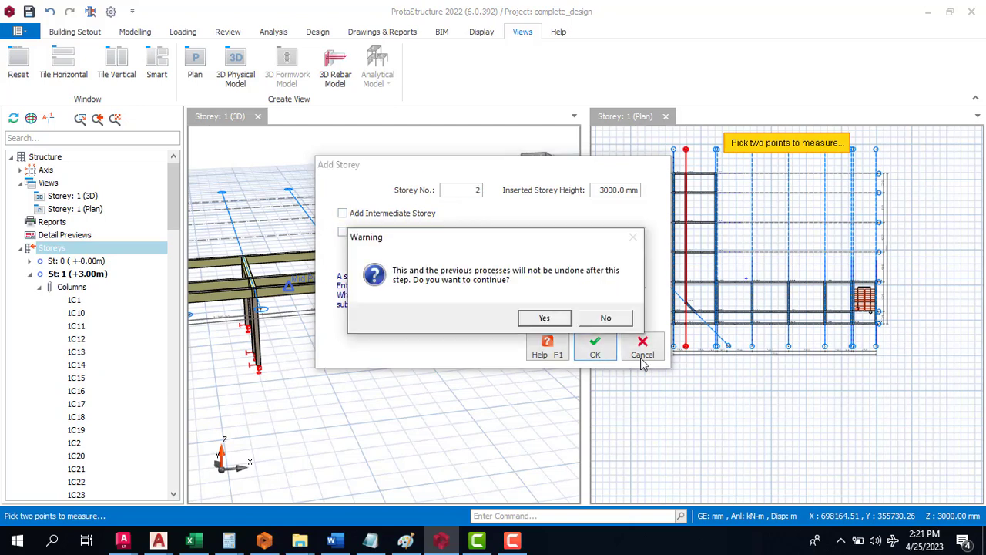
click(540, 320)
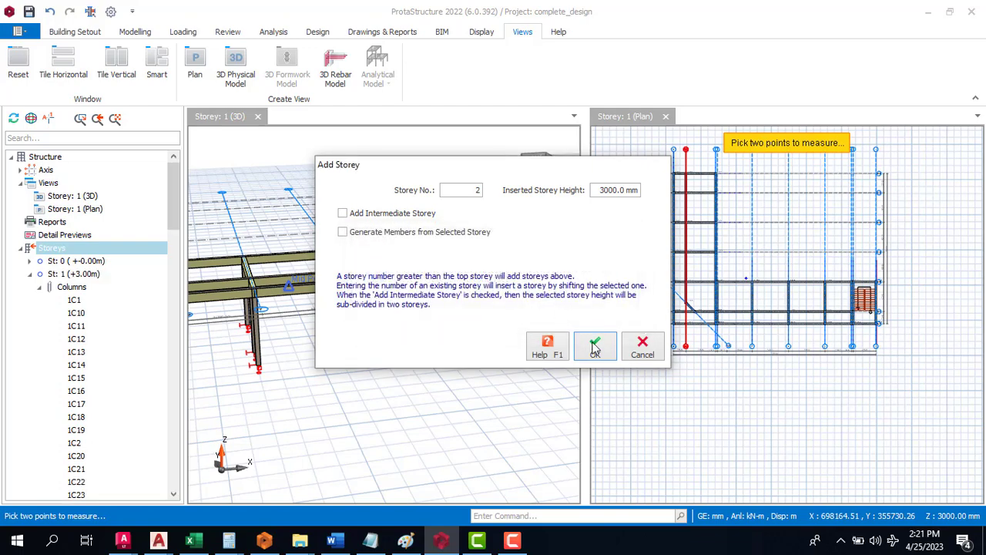
click(595, 347)
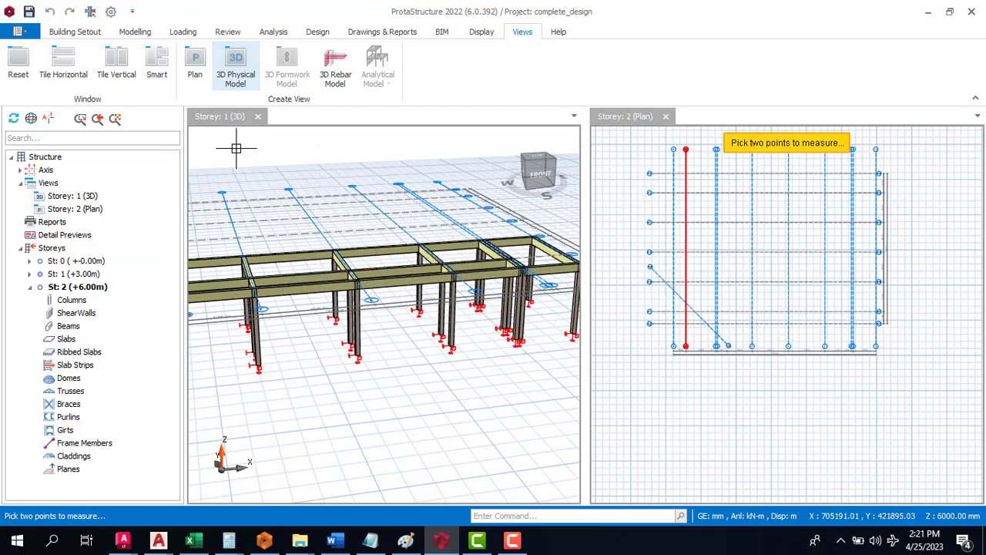
Make Storey 1 the active storey again and cancel the running measure command.
click(650, 267)
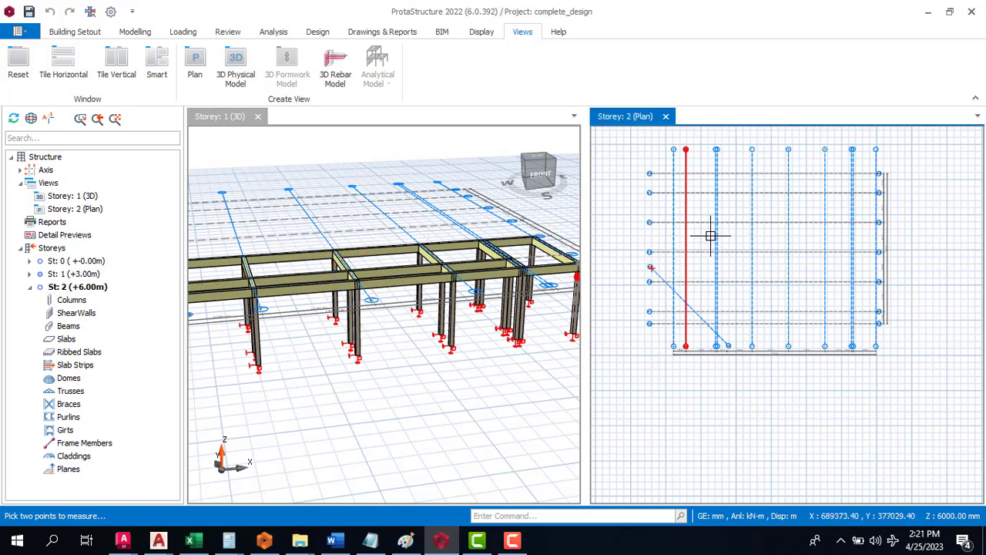
double_click(68, 274)
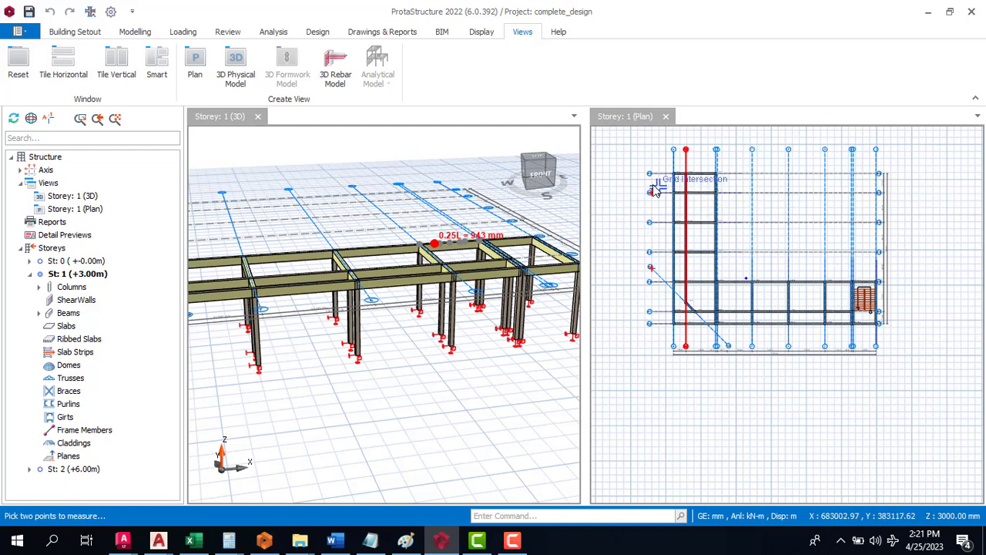
click(625, 139)
key(Escape)
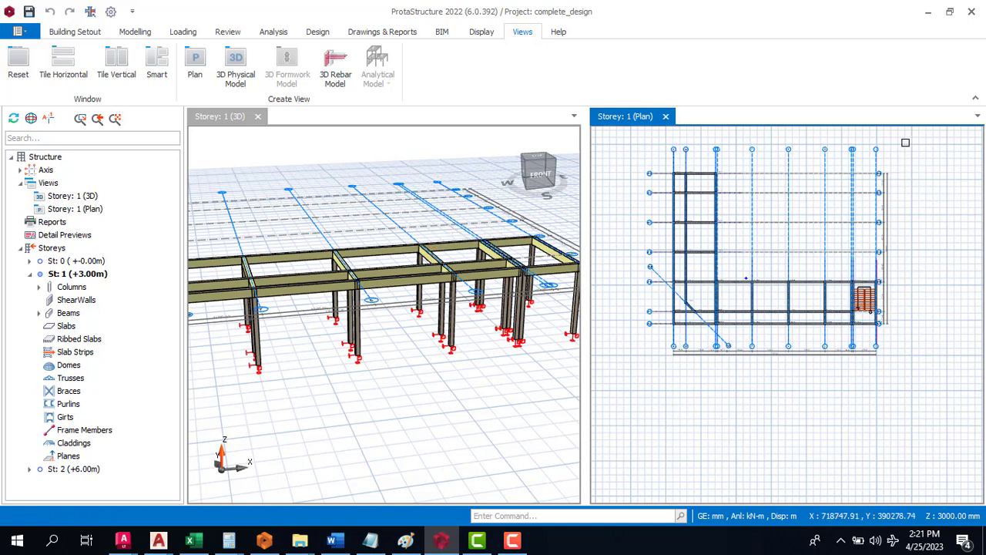
Select all the members in the Storey 1 plan and generate only the selected members to Storey 2 (+6.00m).
drag(908, 141, 622, 373)
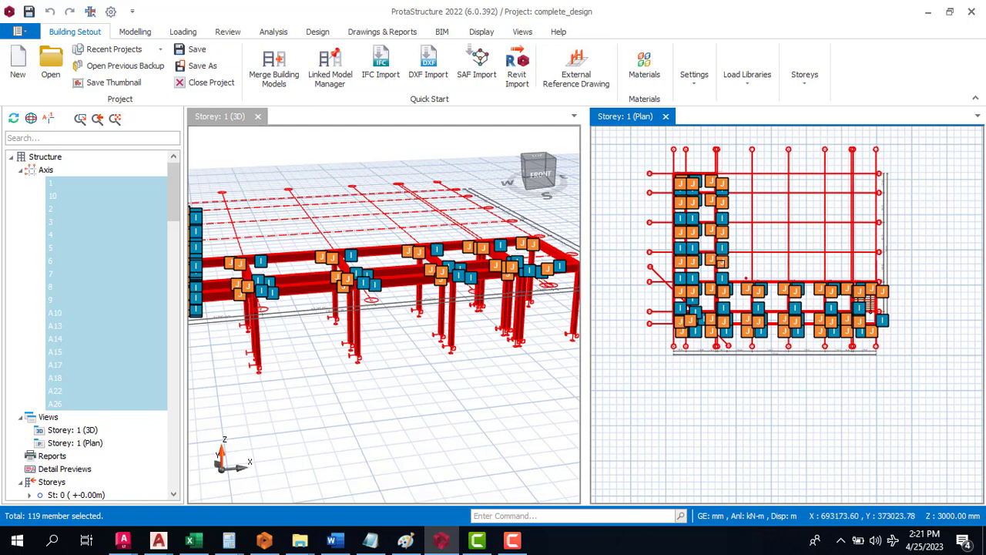
right_click(724, 264)
click(821, 138)
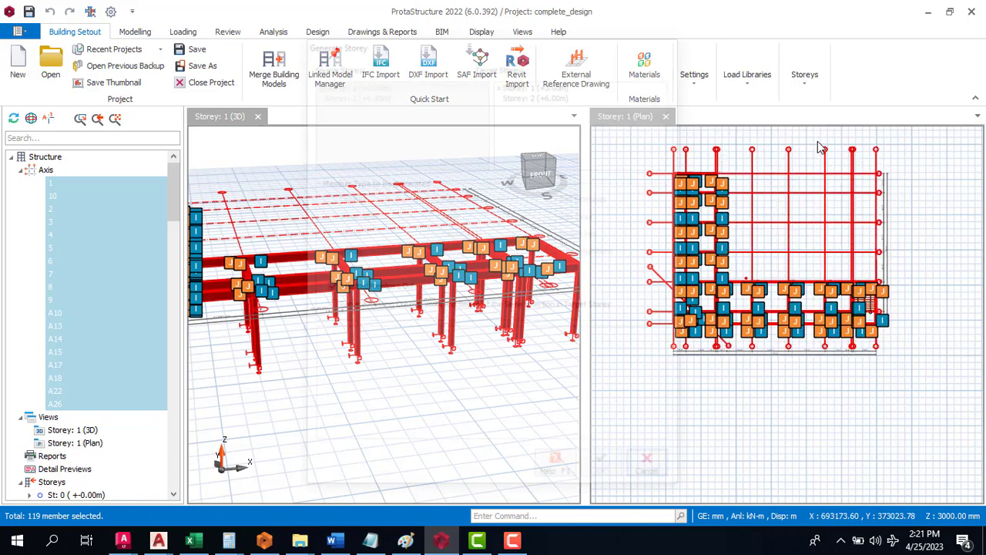
click(545, 92)
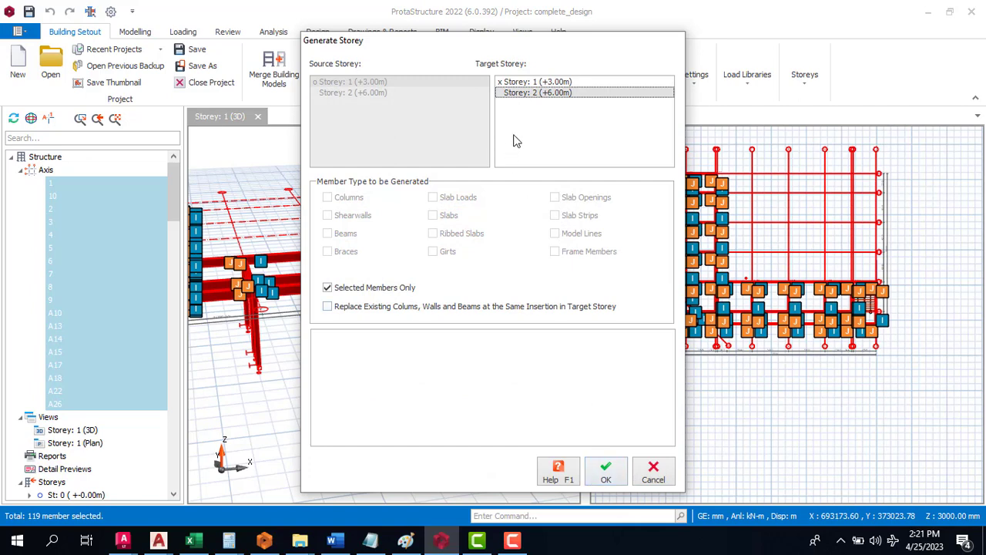
click(609, 474)
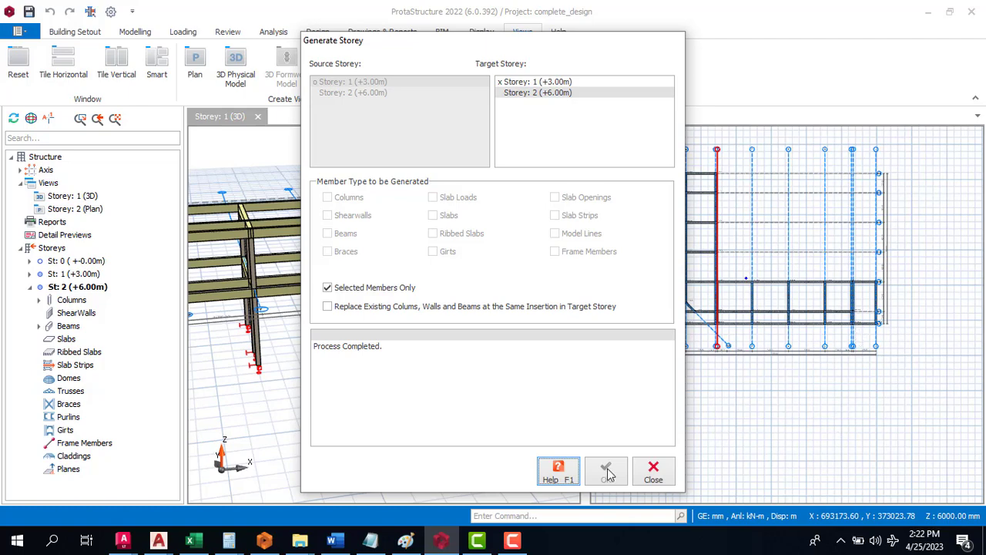
click(652, 472)
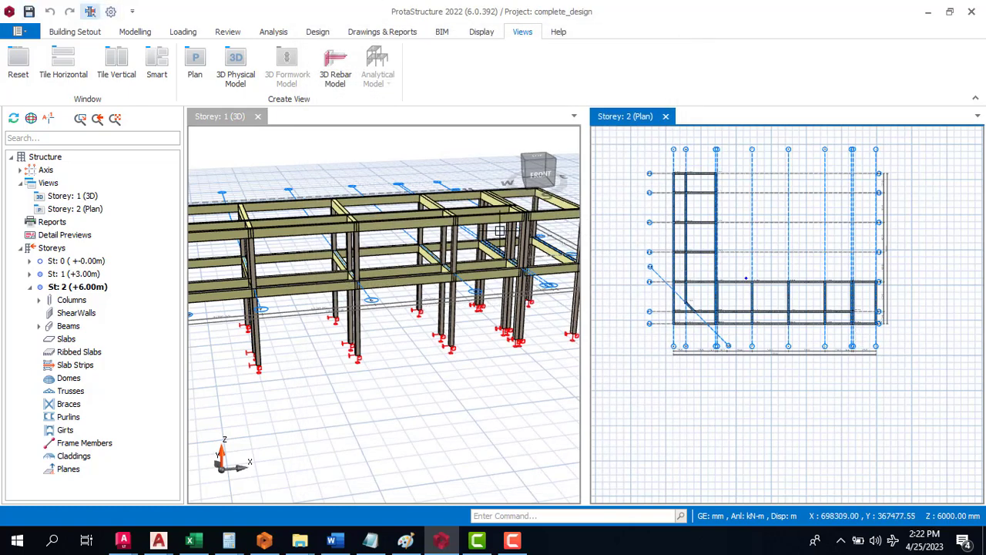
Examine the two-storey frame from several sides in 3D and the beam labels in the Storey 2 plan.
scroll(331, 288, down, 3)
middle_drag(316, 349, 403, 348)
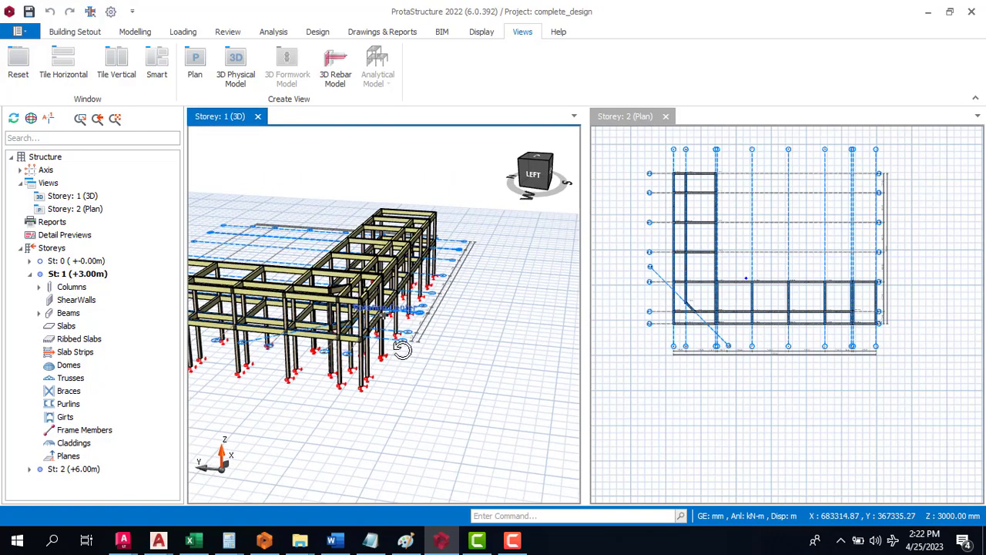
scroll(422, 350, down, 4)
middle_drag(301, 381, 332, 339)
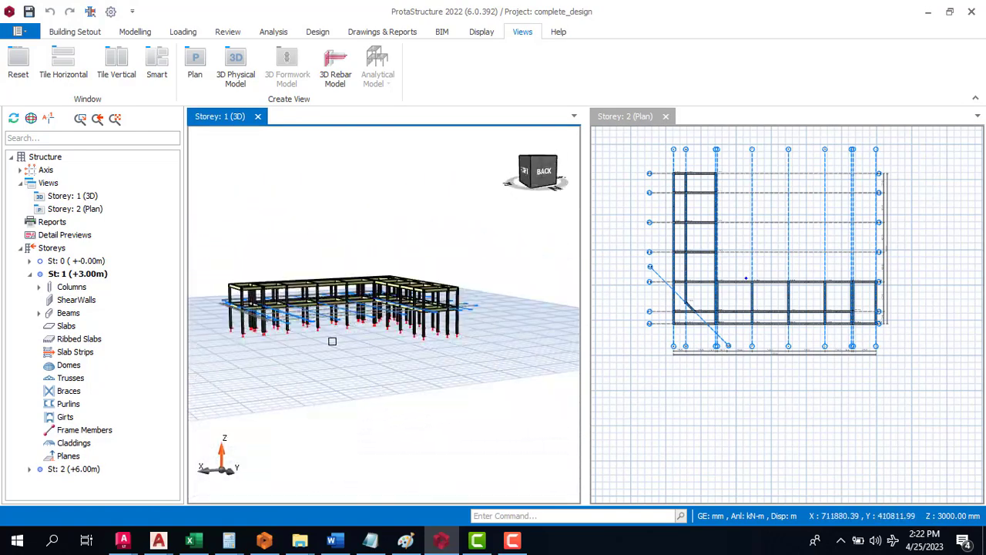
scroll(321, 347, up, 2)
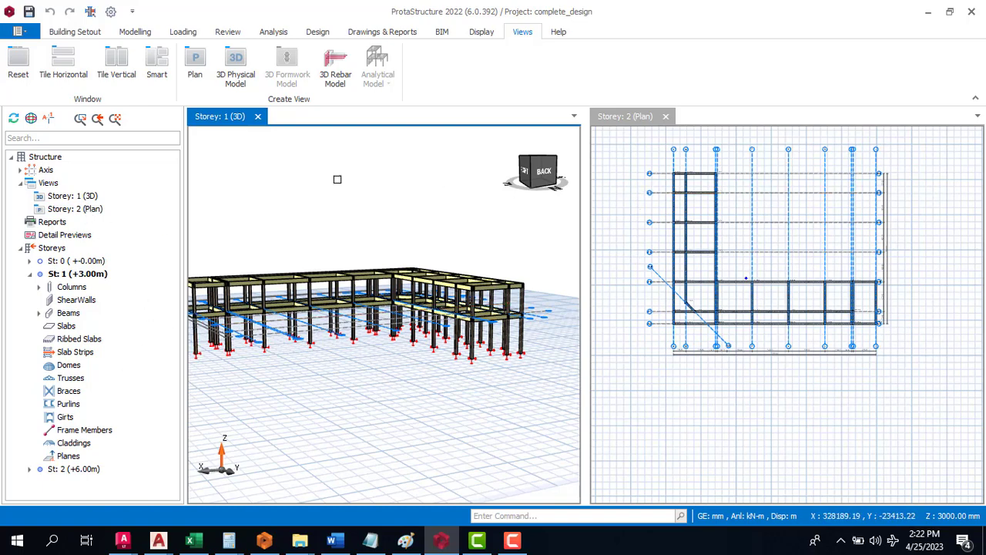
scroll(685, 171, up, 3)
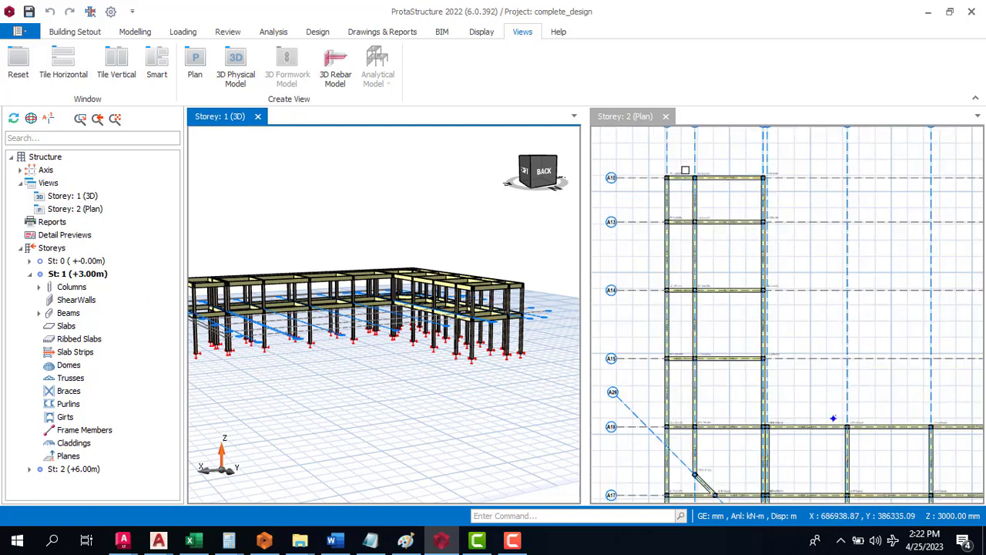
scroll(685, 171, up, 8)
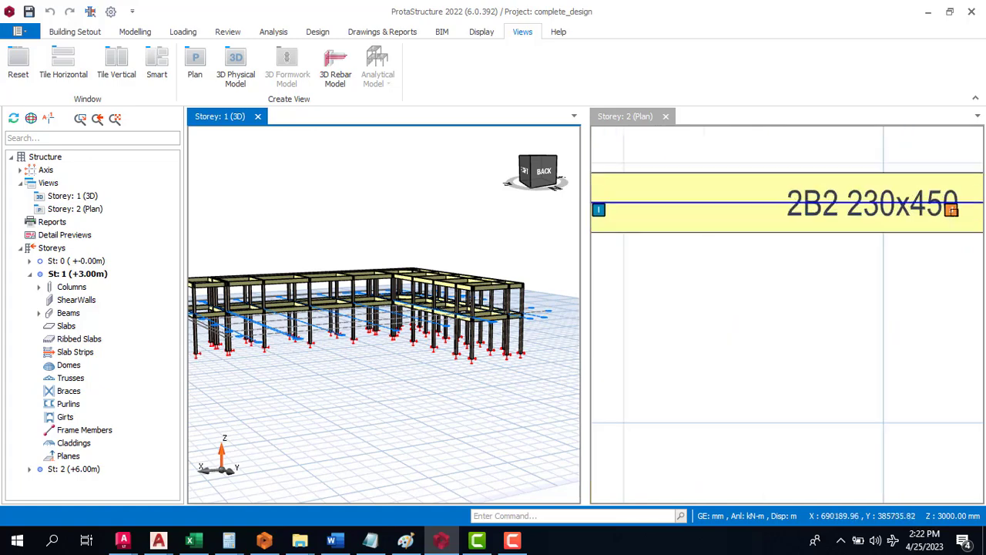
scroll(766, 201, down, 10)
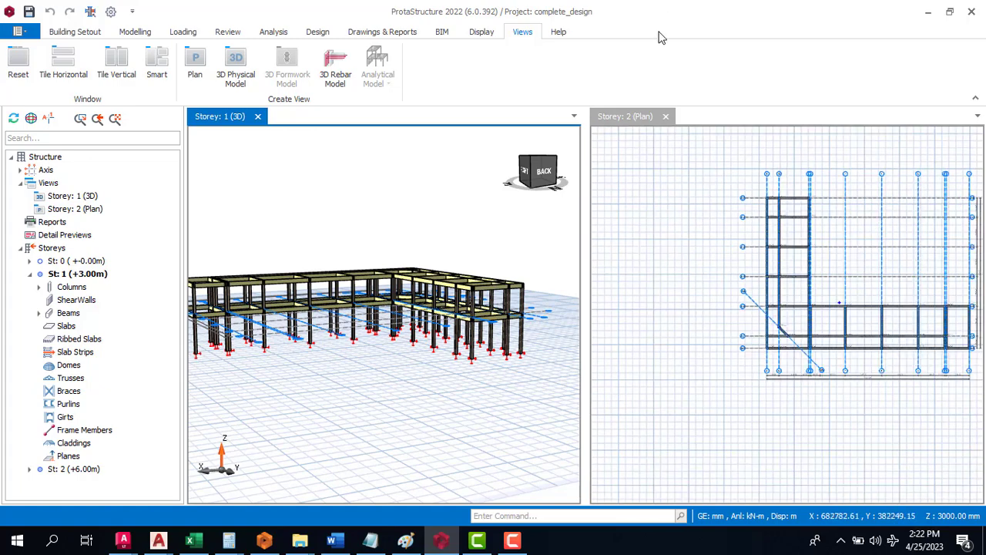
Restrict the selection filter to beams only and select all the beams in the Storey 2 plan.
click(136, 34)
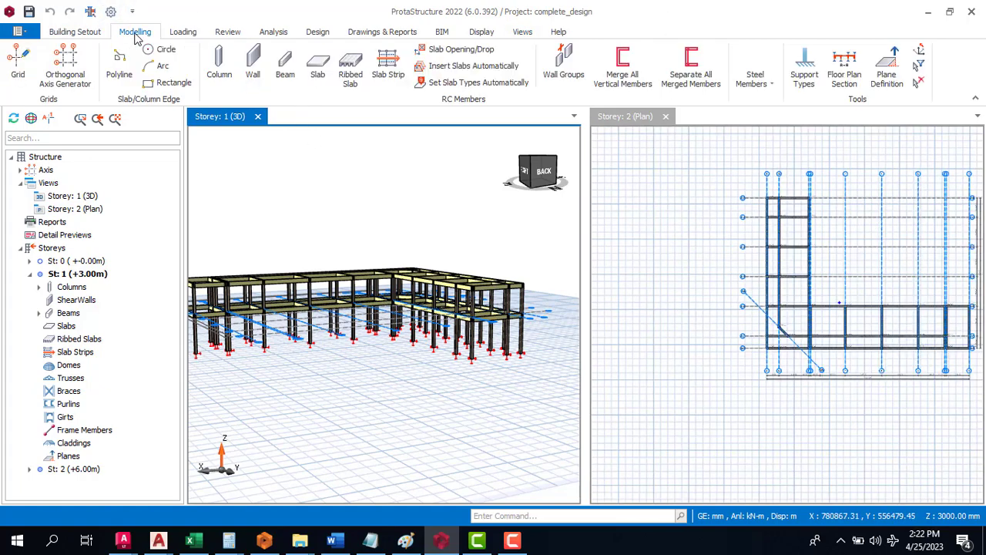
click(921, 66)
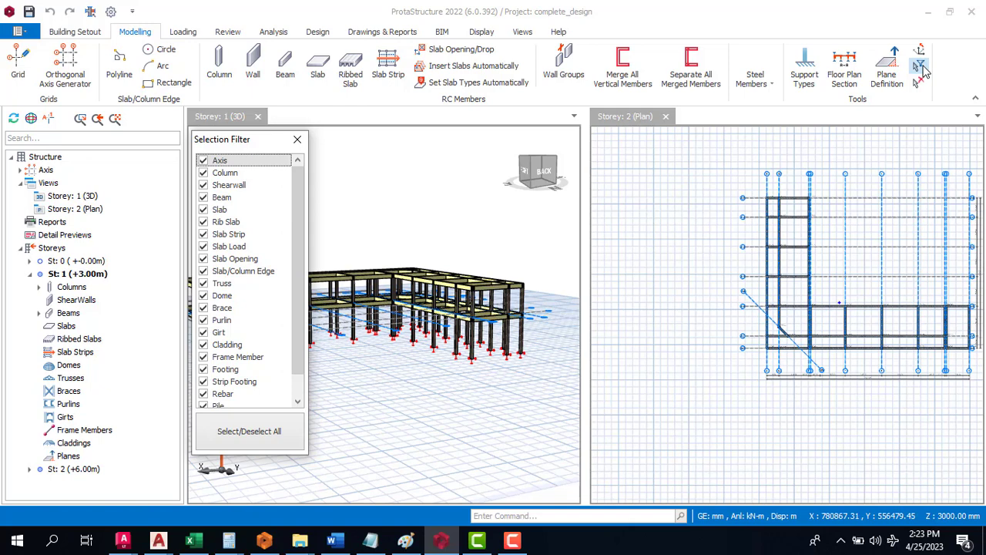
click(243, 441)
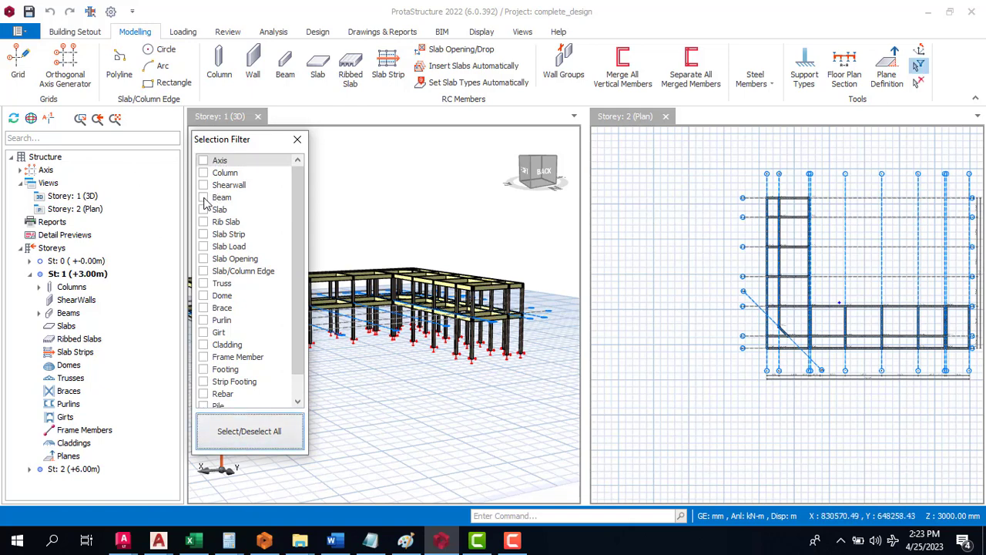
click(203, 198)
scroll(698, 215, down, 3)
drag(707, 181, 848, 318)
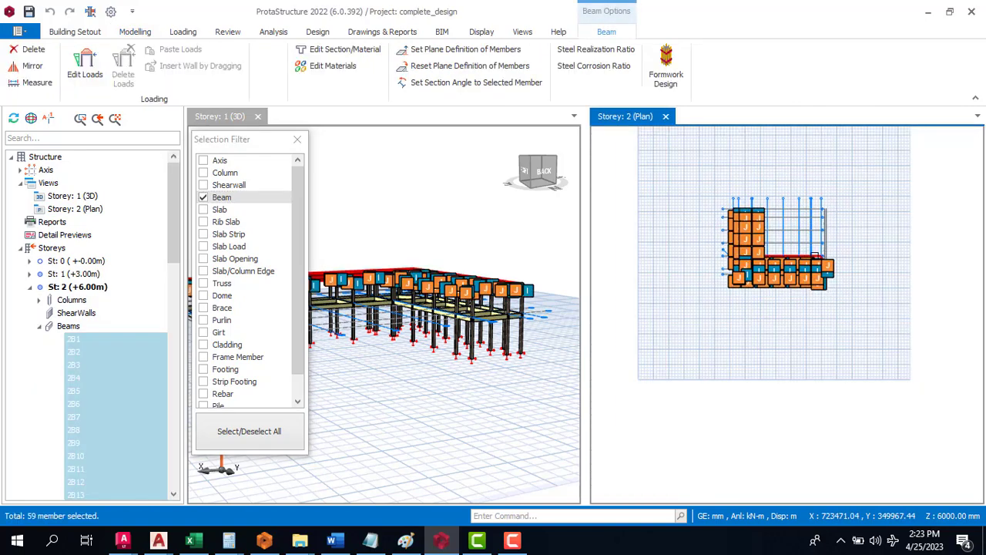
Set the depth h of all the selected Storey 2 beams to 300 mm in their summary table.
scroll(805, 252, up, 2)
scroll(804, 250, up, 6)
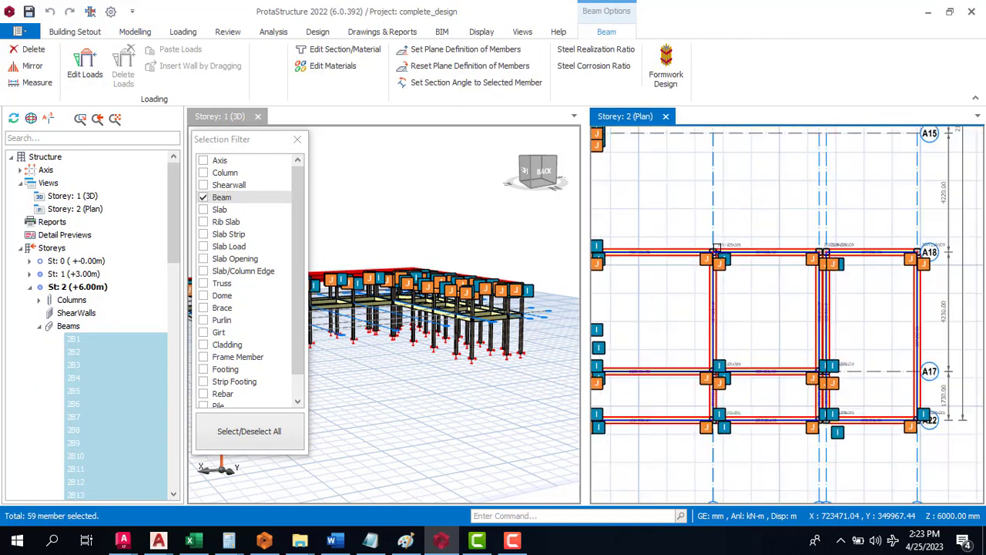
scroll(732, 250, up, 1)
right_click(737, 251)
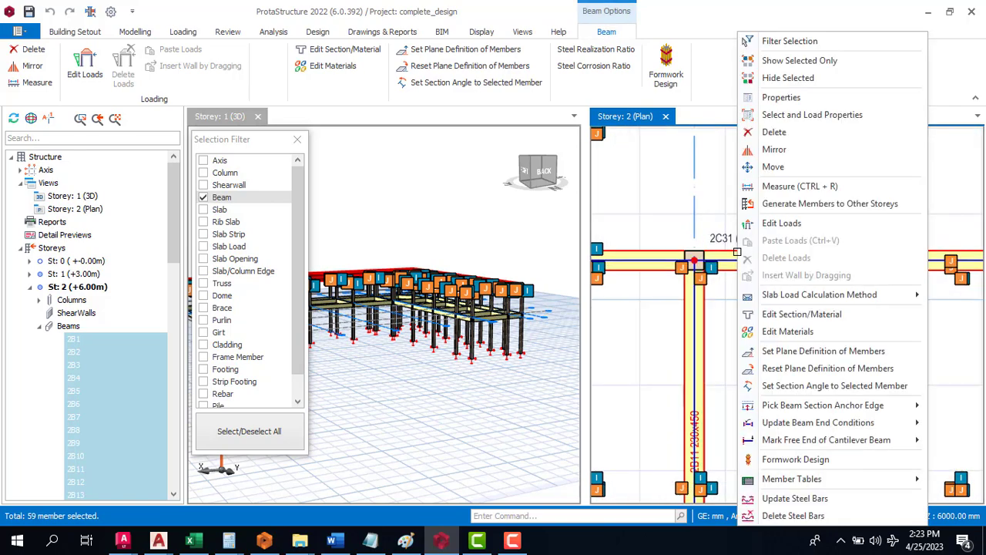
click(816, 99)
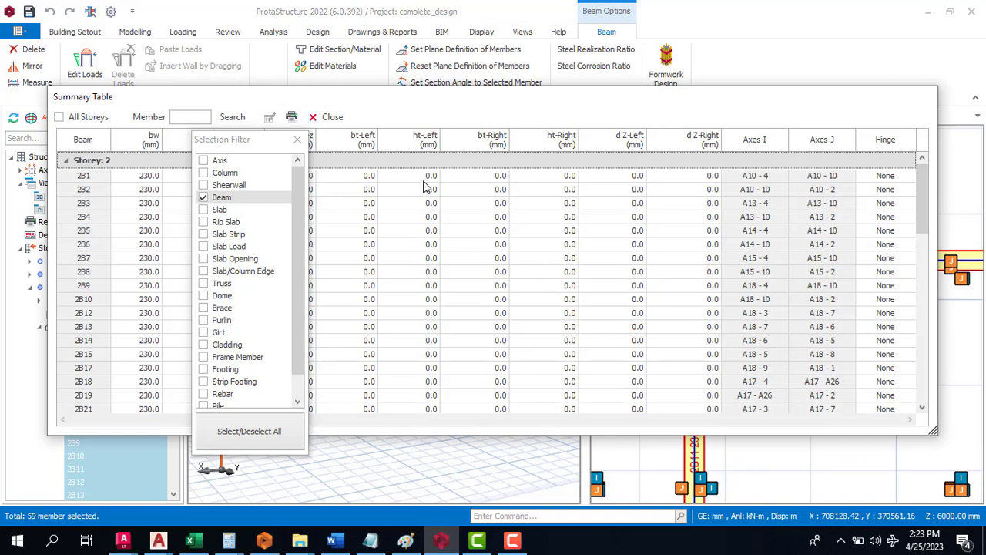
drag(403, 98, 539, 82)
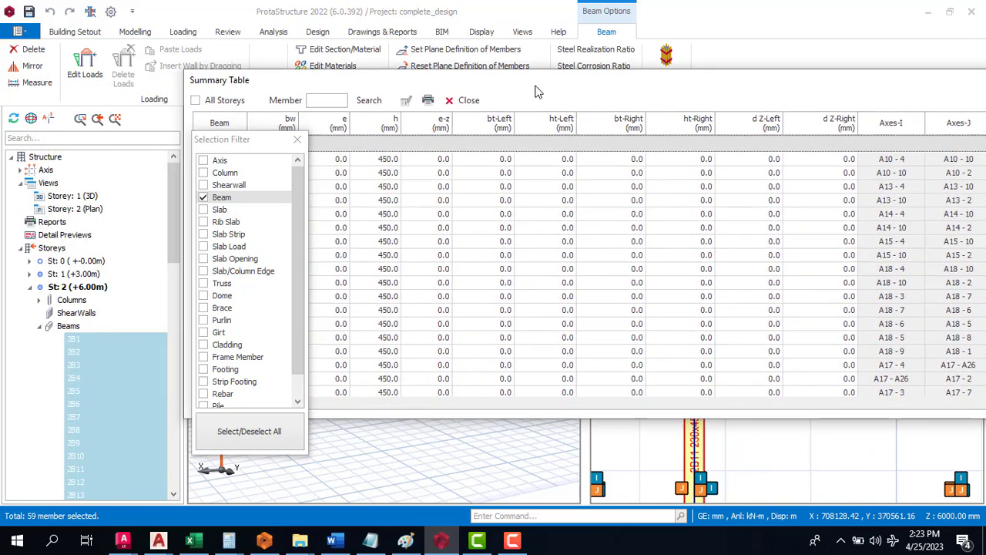
click(388, 127)
click(406, 100)
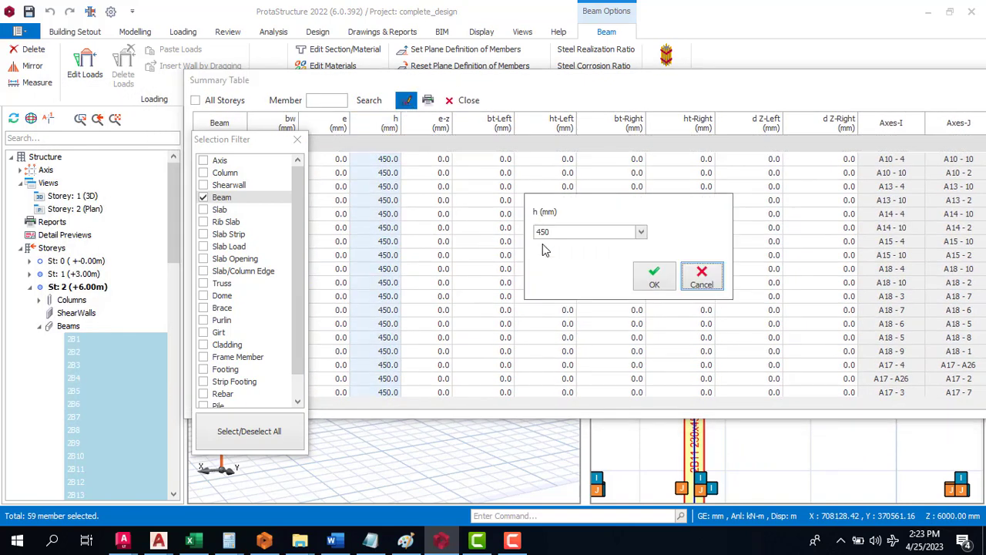
click(564, 235)
text(300)
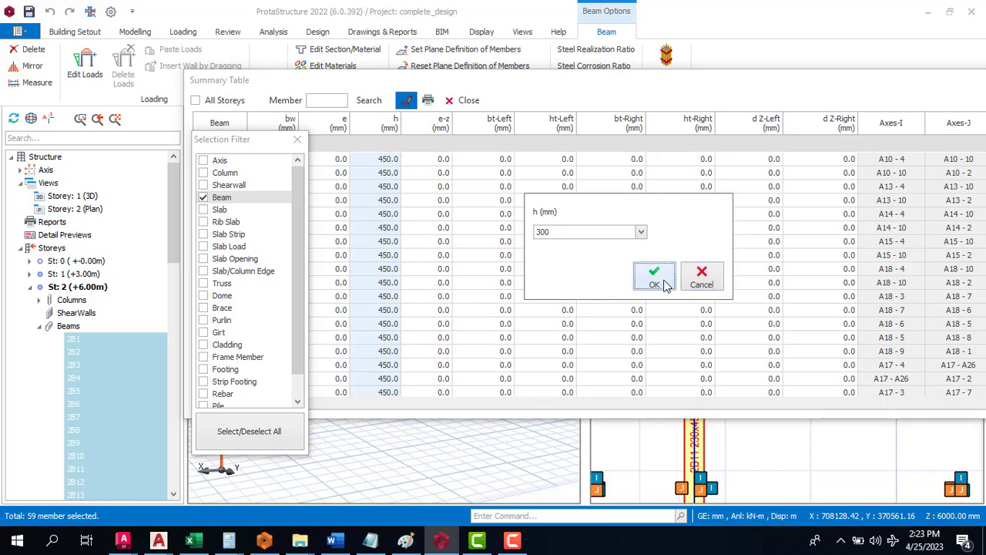
click(654, 277)
click(463, 100)
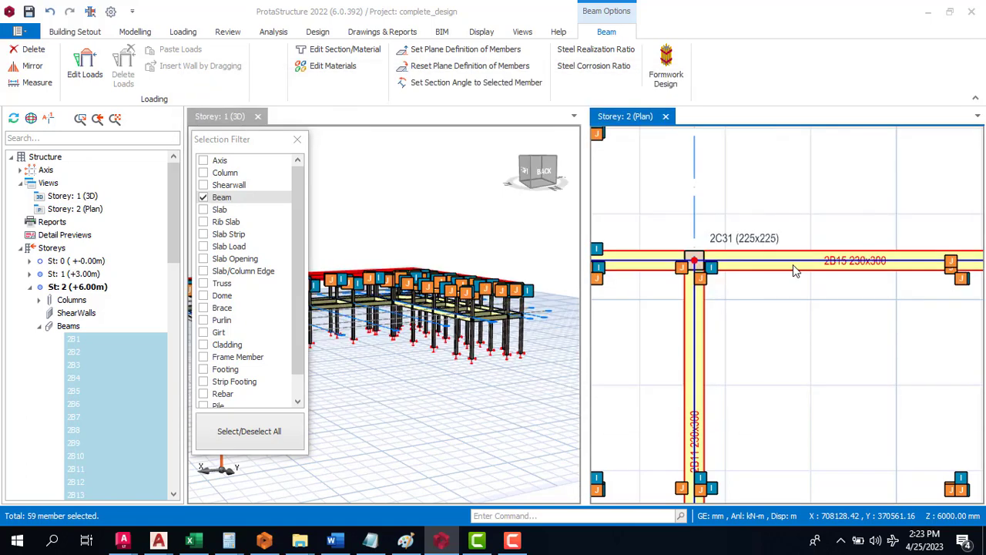
Check the beam size labels in the Storey 2 plan, clear the selection and compare the beams of both storeys in 3D.
scroll(878, 248, up, 3)
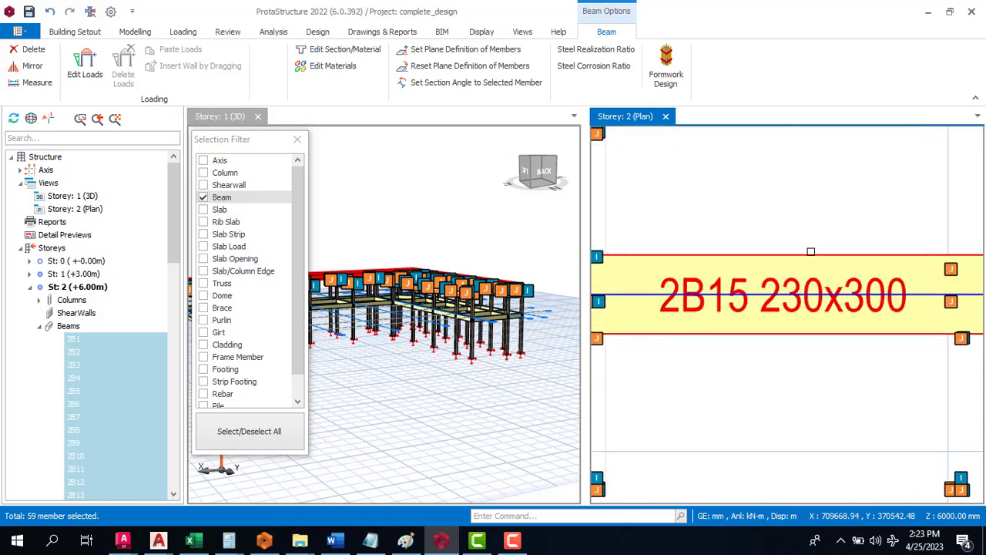
scroll(810, 251, down, 4)
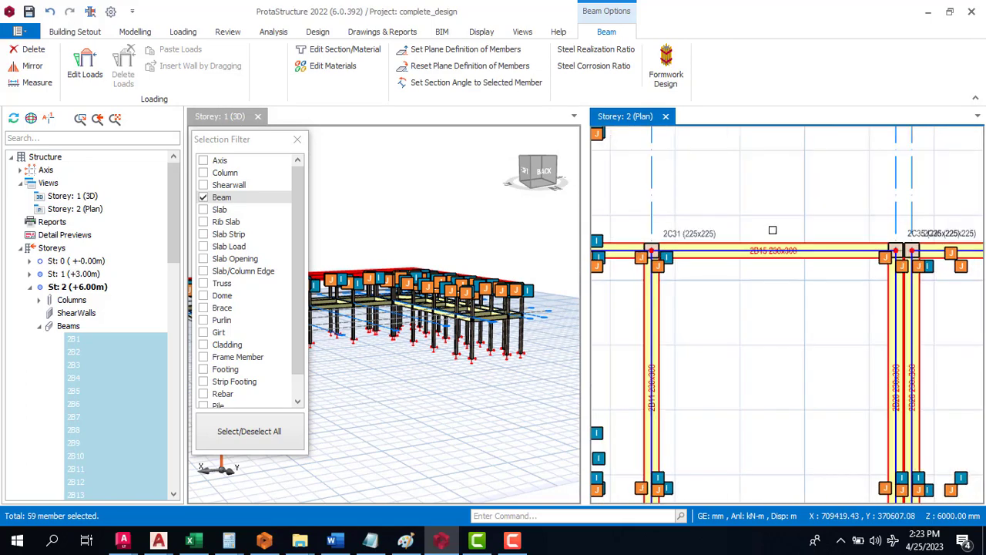
scroll(772, 230, down, 4)
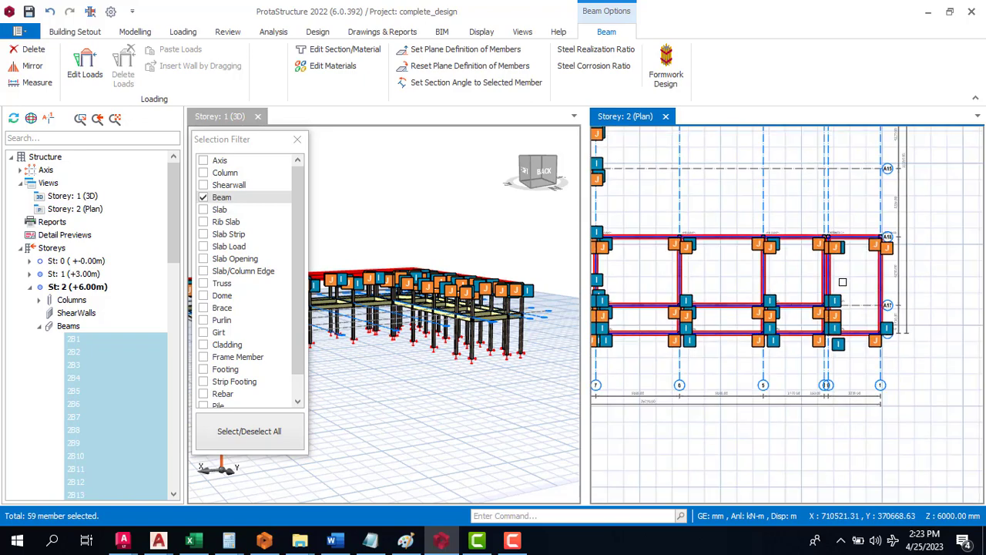
scroll(842, 282, down, 2)
key(Escape)
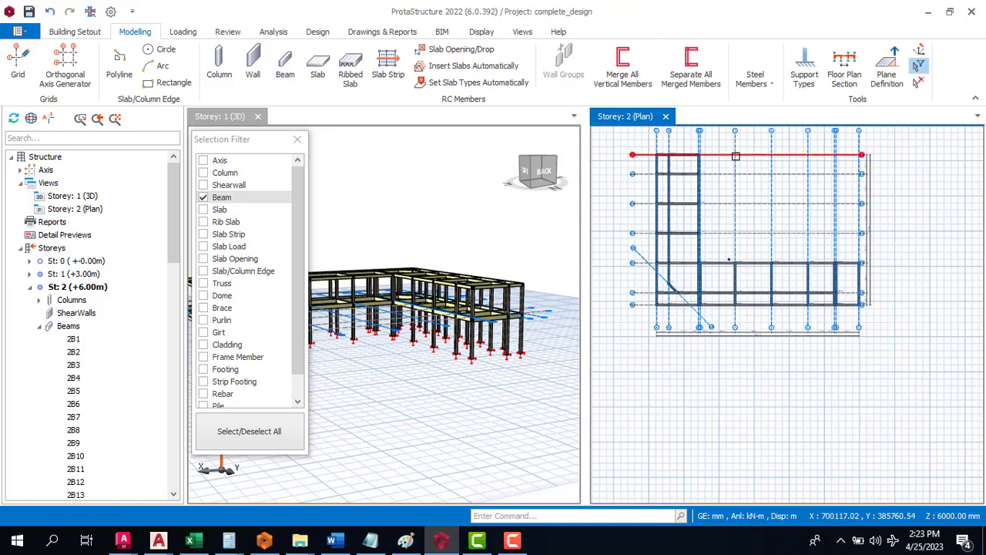
scroll(735, 156, up, 1)
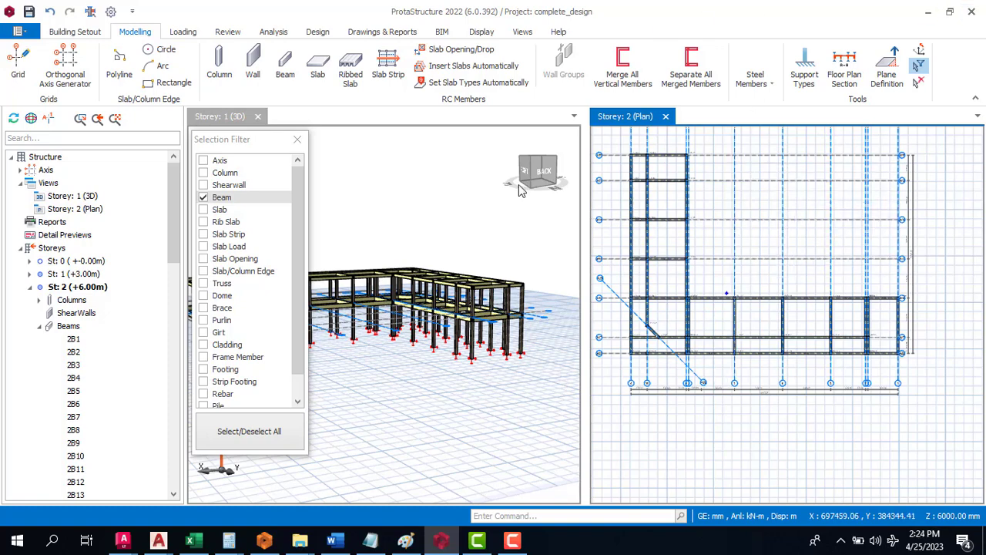
scroll(494, 328, up, 5)
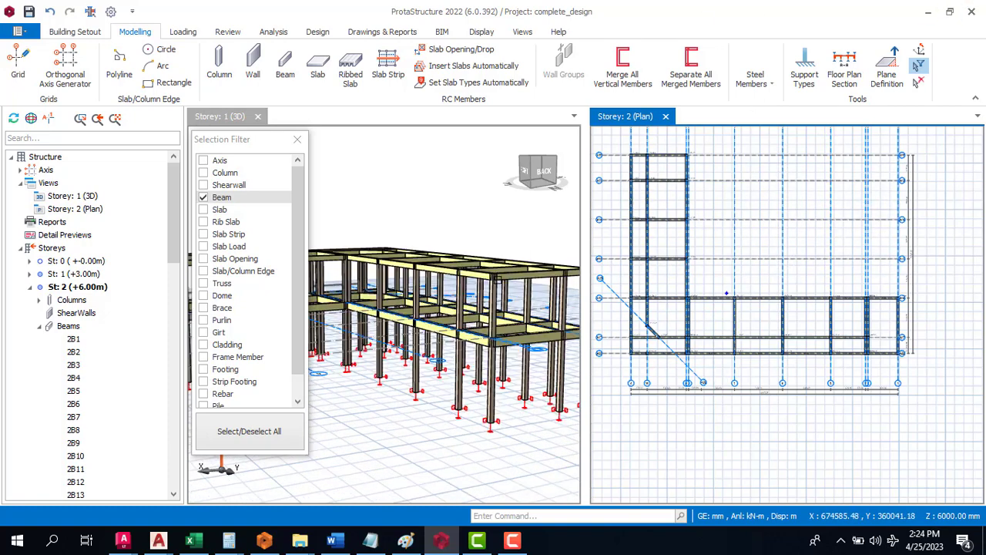
scroll(494, 328, up, 1)
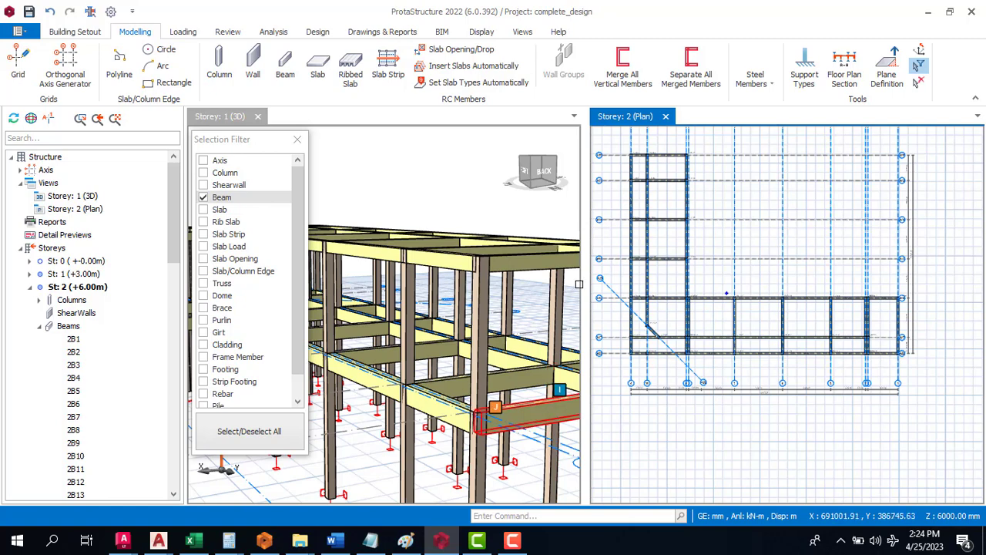
scroll(524, 265, down, 2)
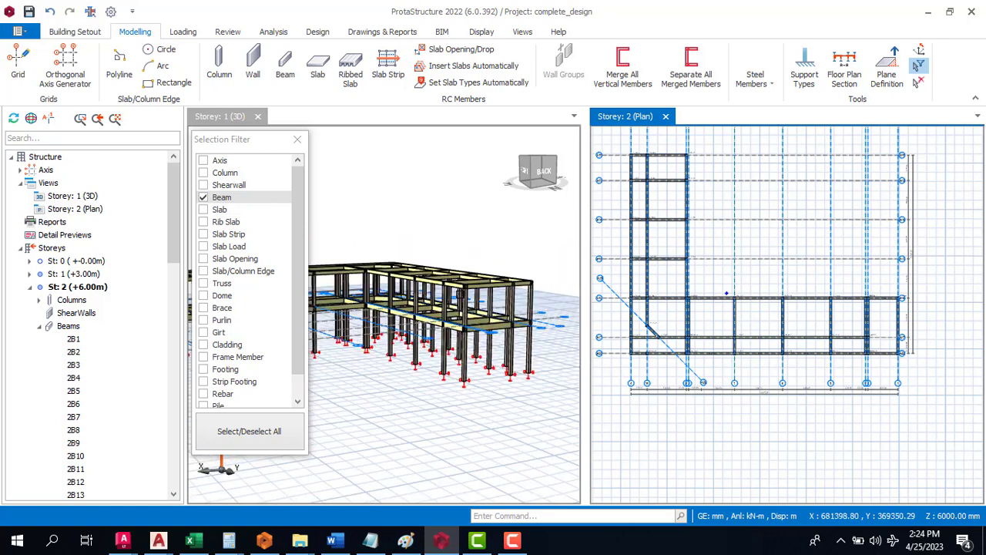
mouse_move(725, 302)
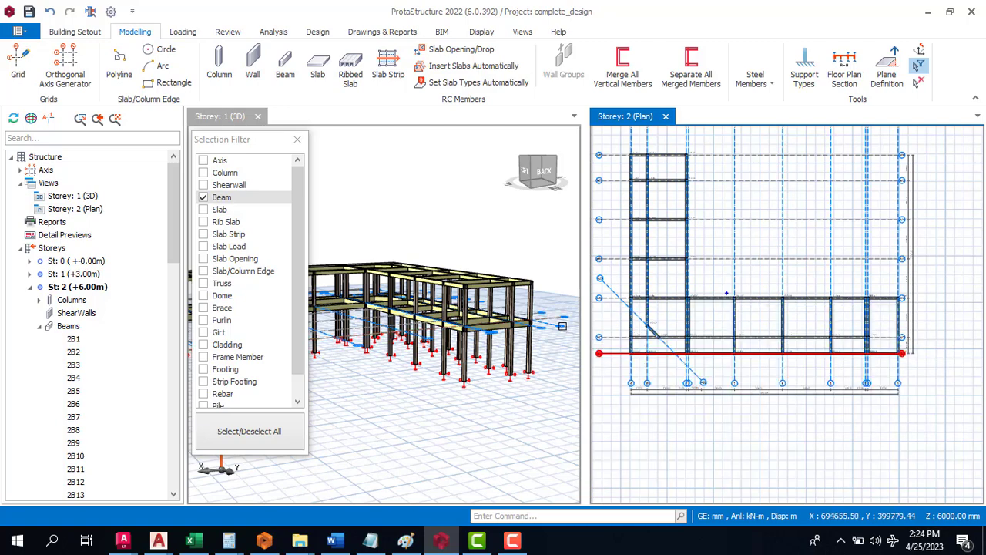
scroll(420, 340, up, 3)
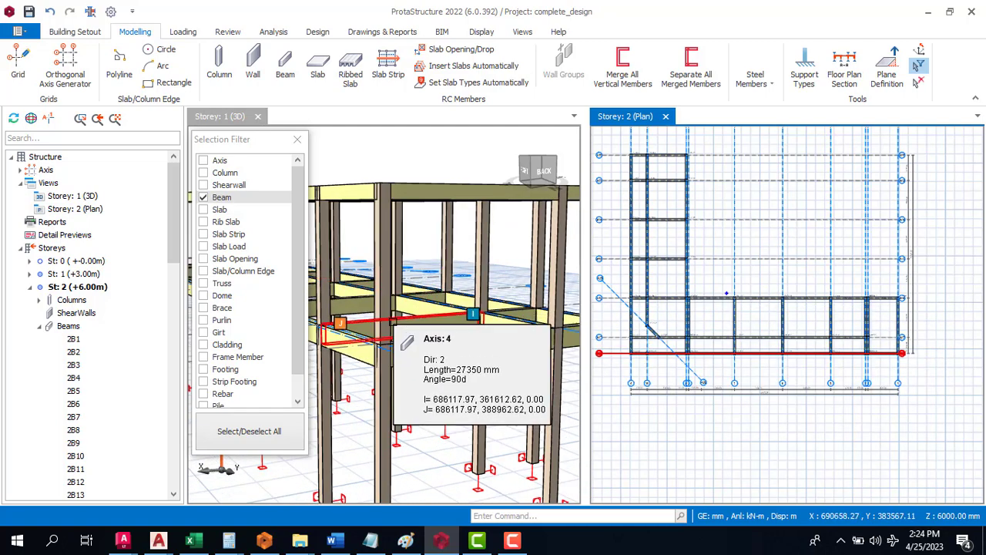
scroll(393, 310, down, 5)
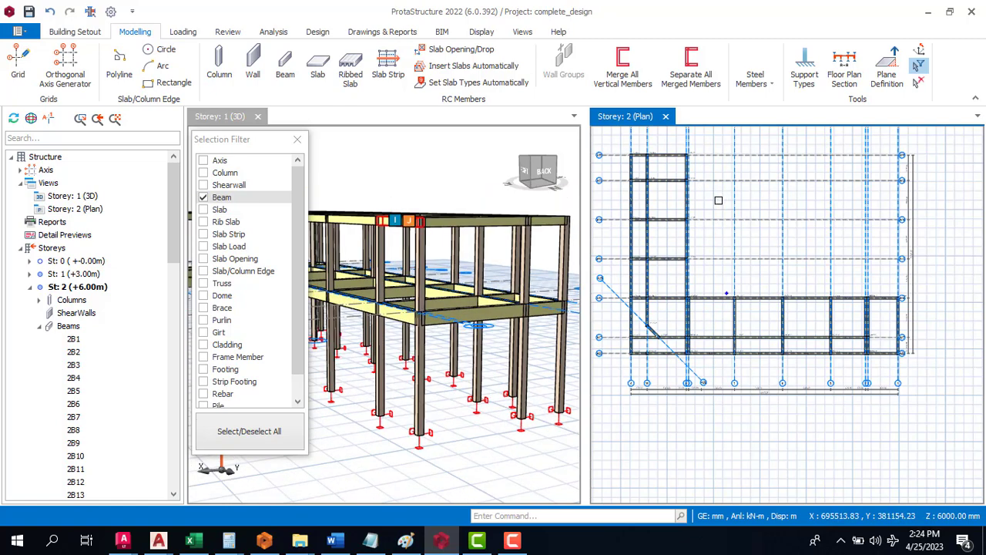
Make Storey 1 the active plan and set up a new slab with a thickness h of 150 mm.
click(58, 275)
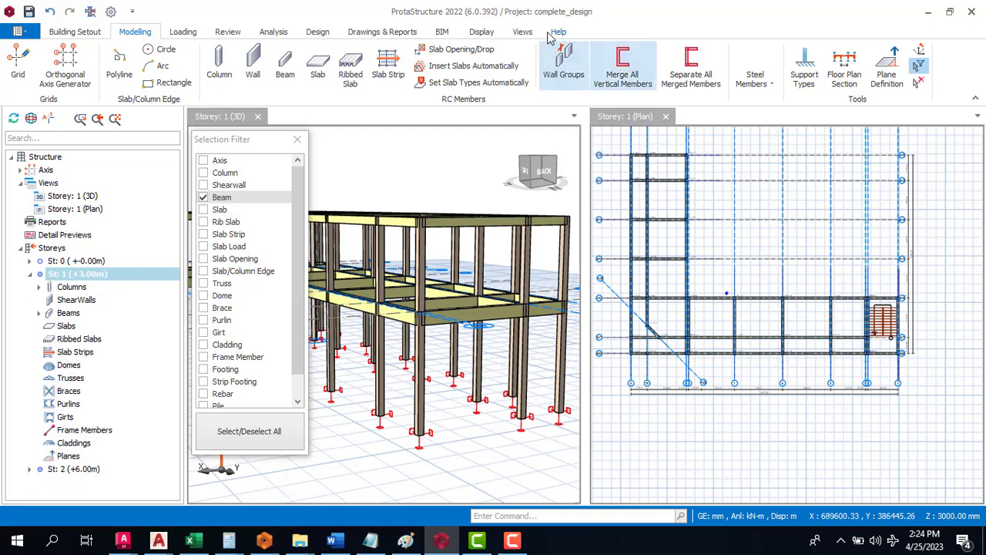
click(317, 68)
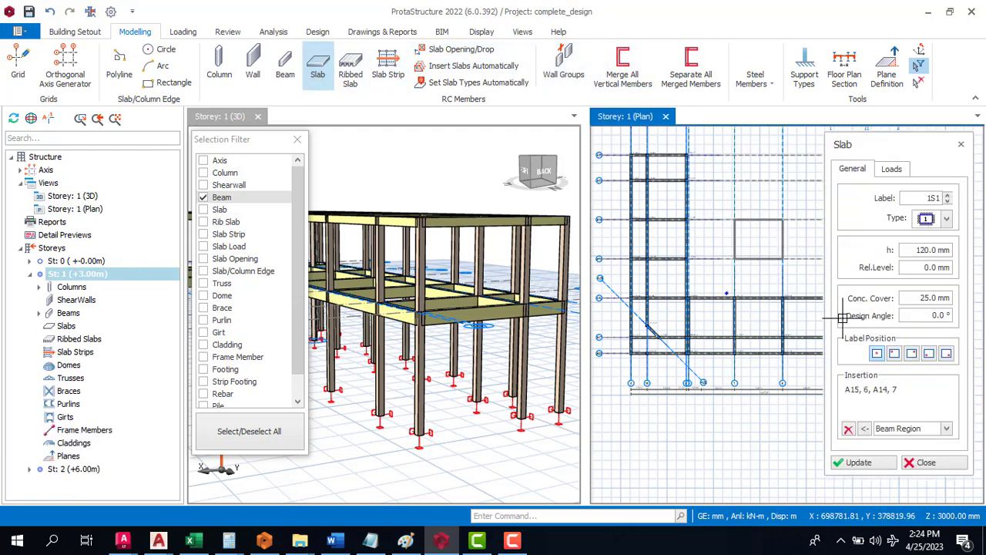
double_click(924, 251)
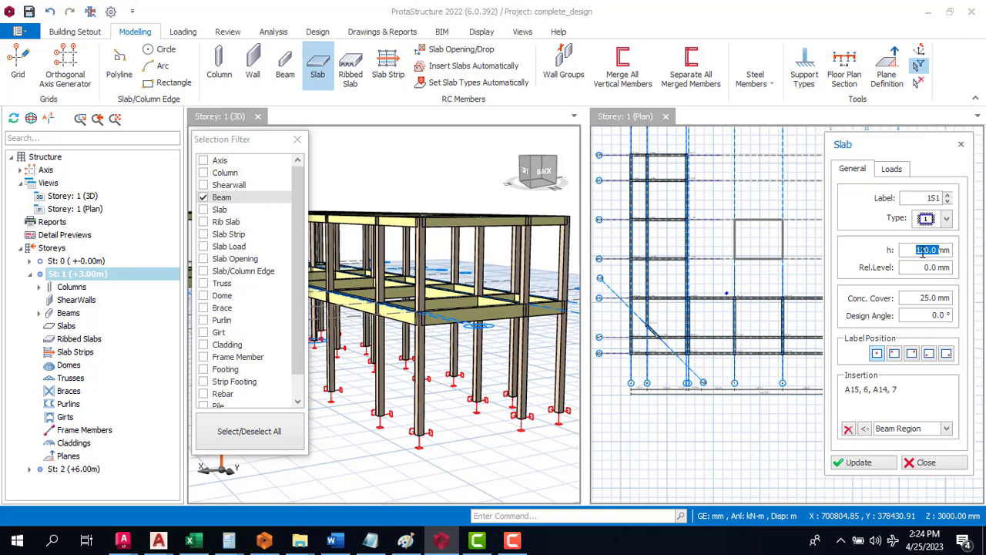
text(1)
Set the new slab's dead load to 5.8 kN/m2 and its imposed load to 4.0 kN/m2.
click(894, 168)
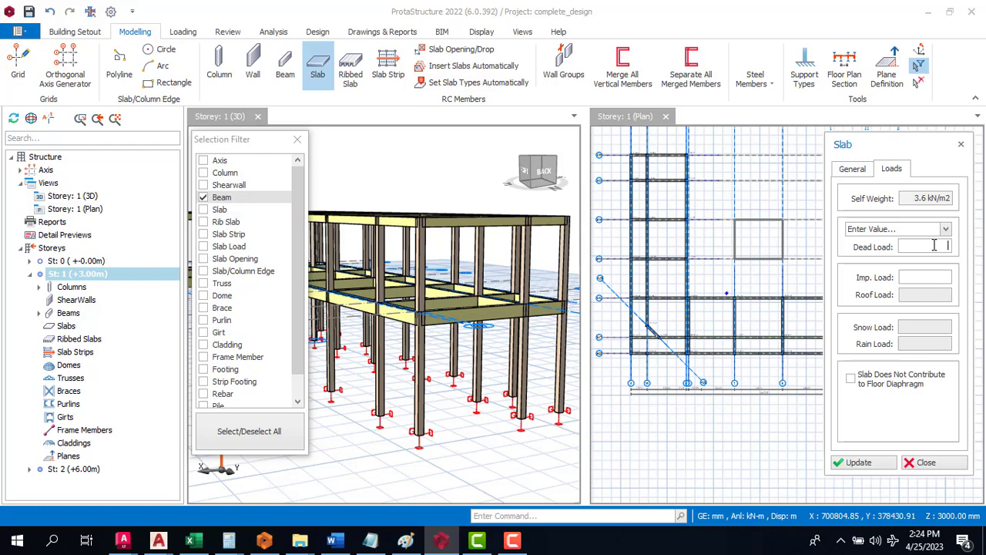
text(5.8 kN/m2)
click(942, 275)
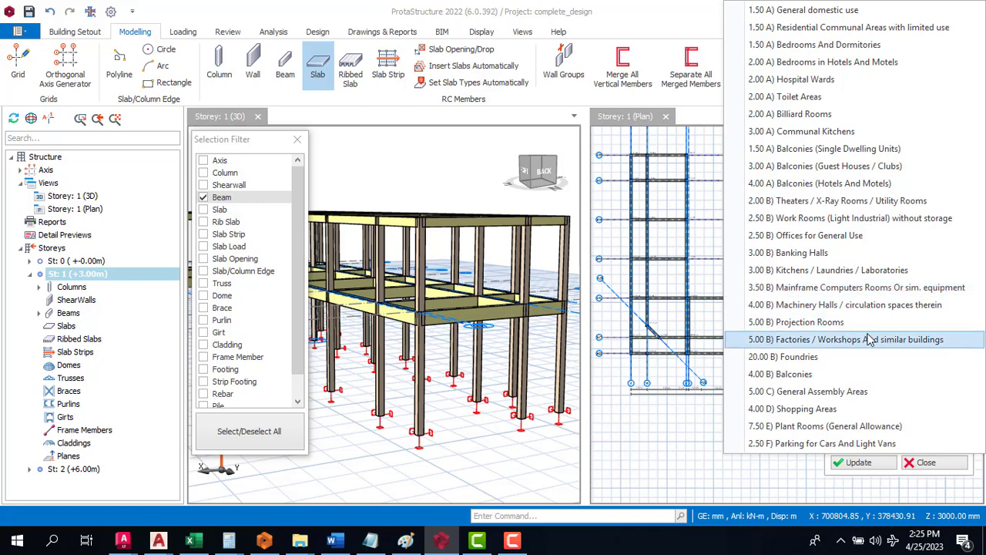
click(819, 412)
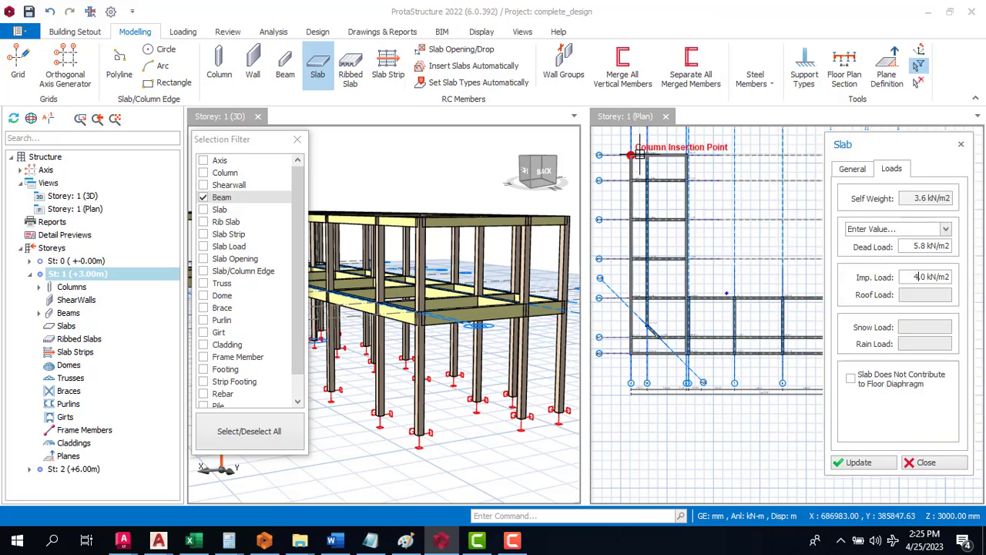
Insert slabs 1S1 to 1S4 in the four beam regions of the vertical wing's first two rows in the Storey 1 plan.
scroll(642, 178, up, 3)
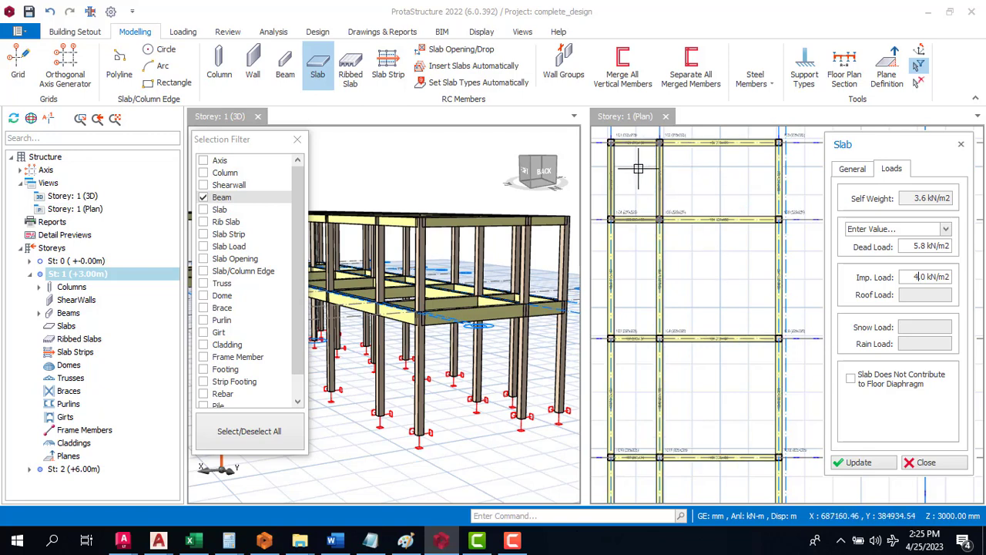
click(636, 171)
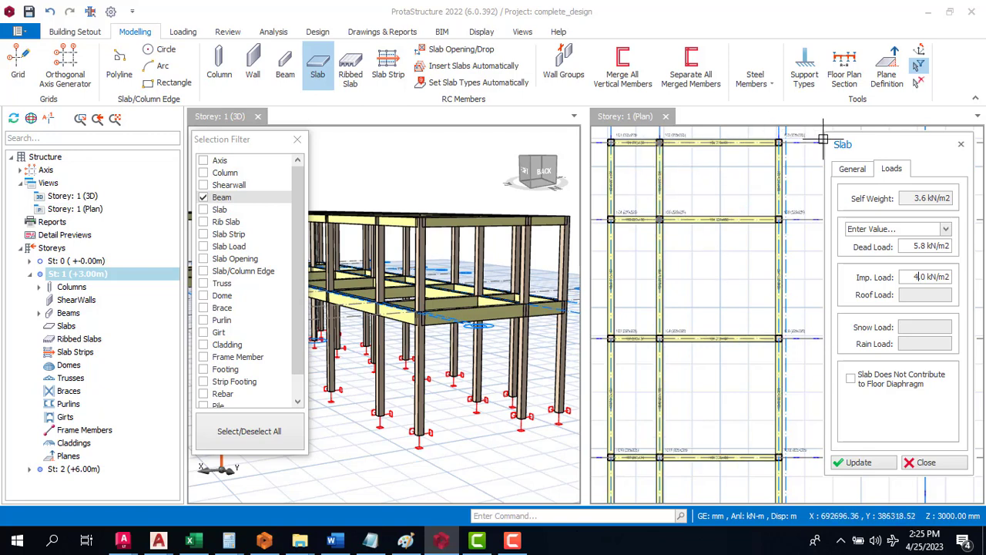
click(641, 179)
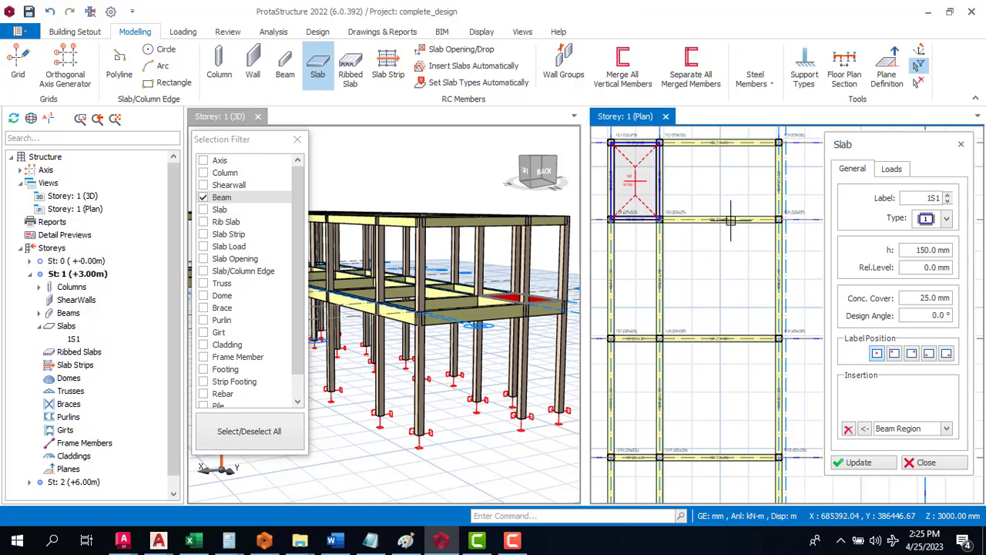
click(633, 286)
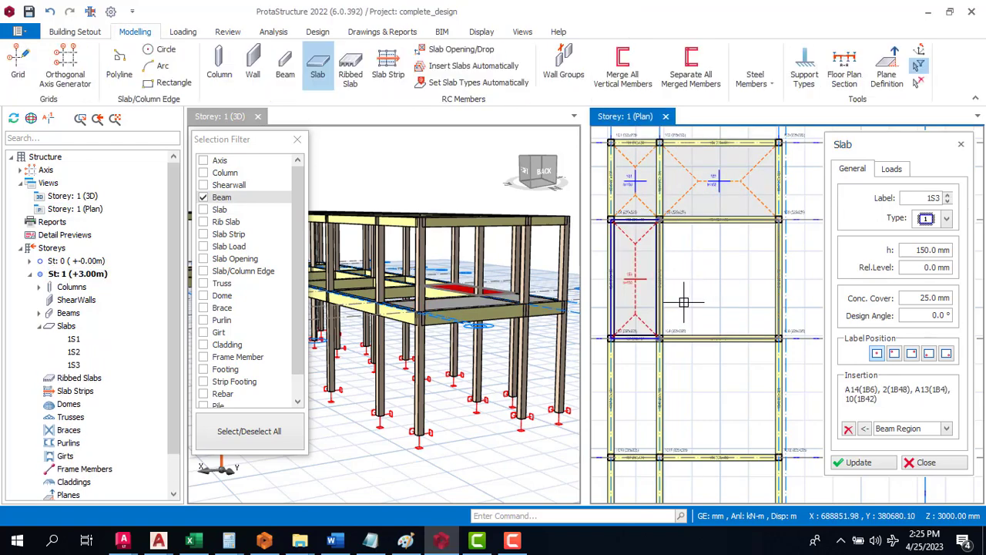
click(683, 299)
Insert slabs 1S5 to 1S8 in the narrow and wide beam regions of the vertical wing's third and fourth rows.
scroll(654, 194, down, 4)
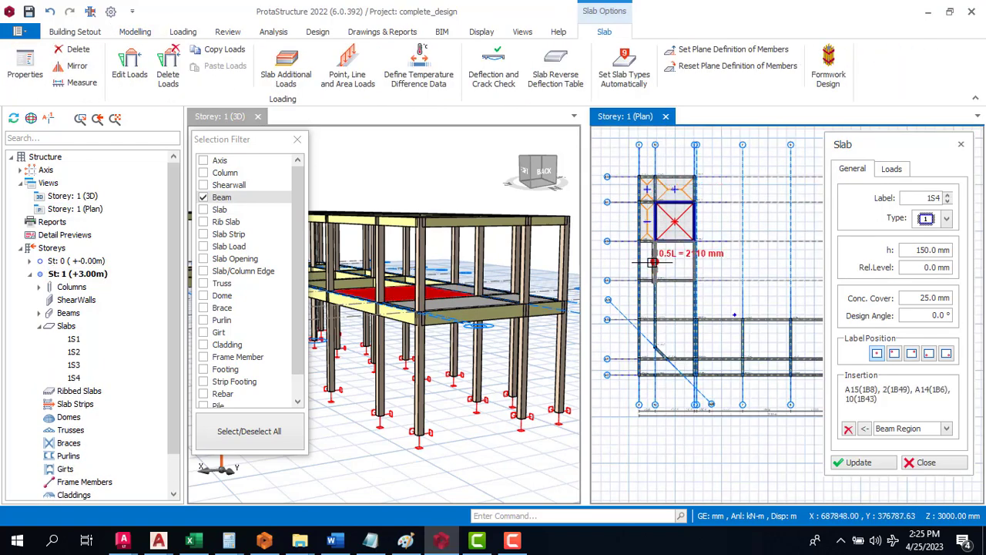
scroll(654, 262, up, 2)
click(652, 262)
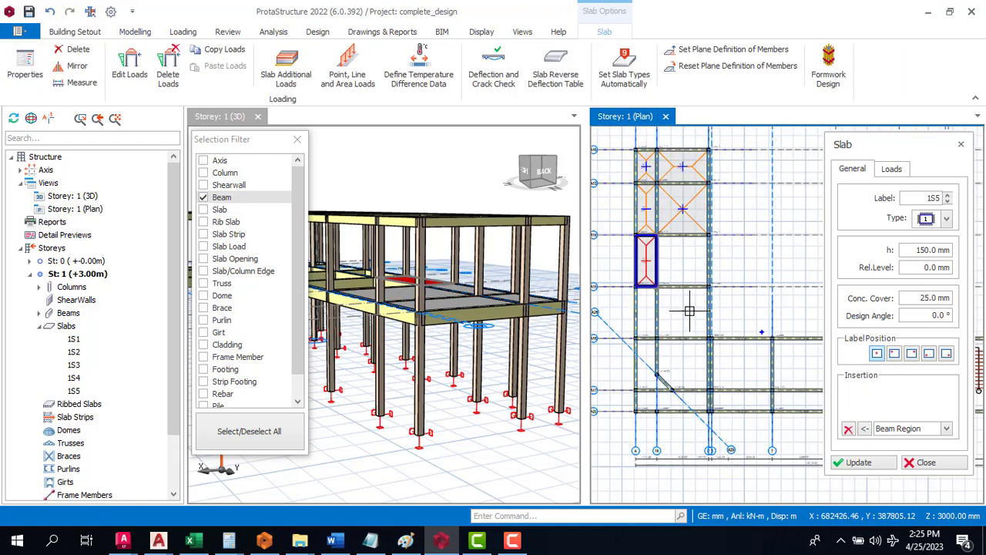
click(684, 262)
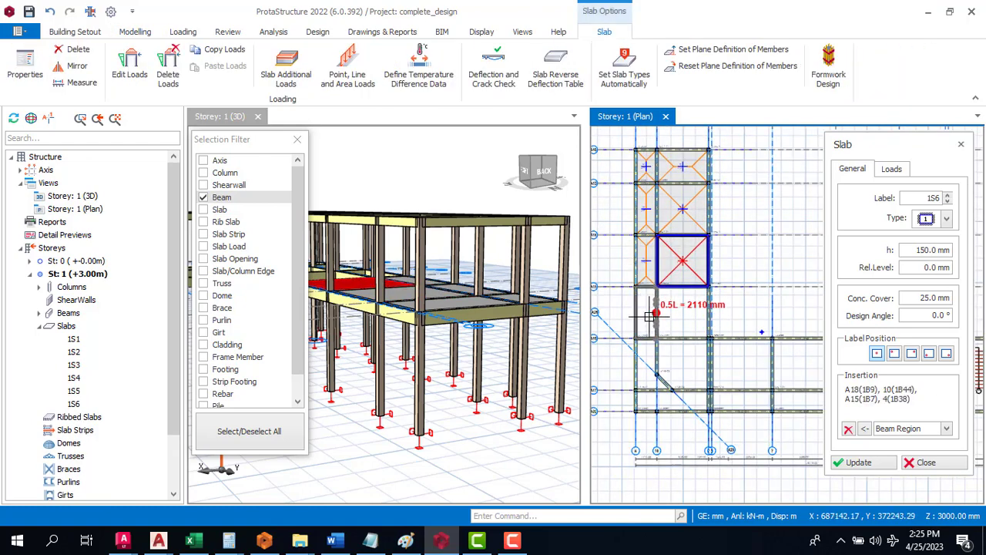
click(652, 312)
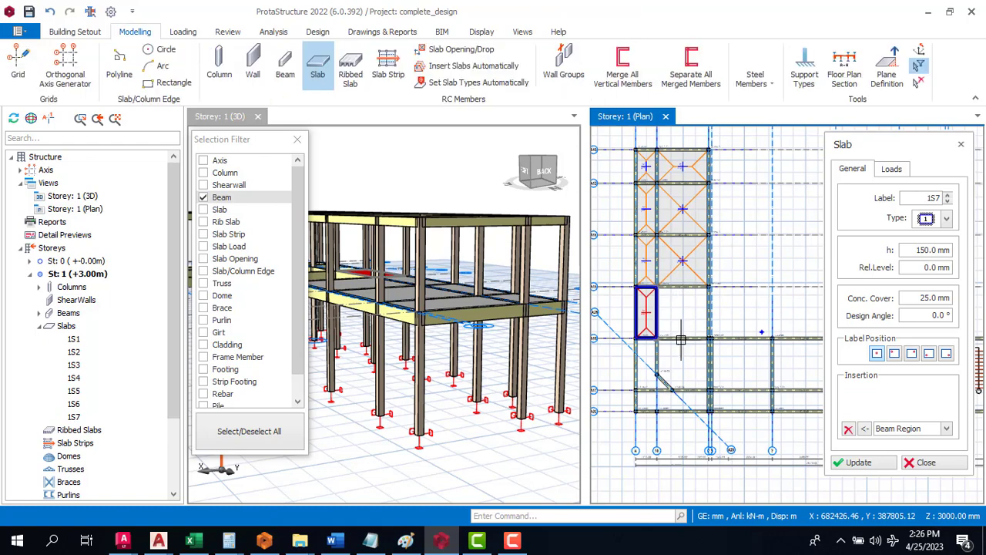
click(680, 337)
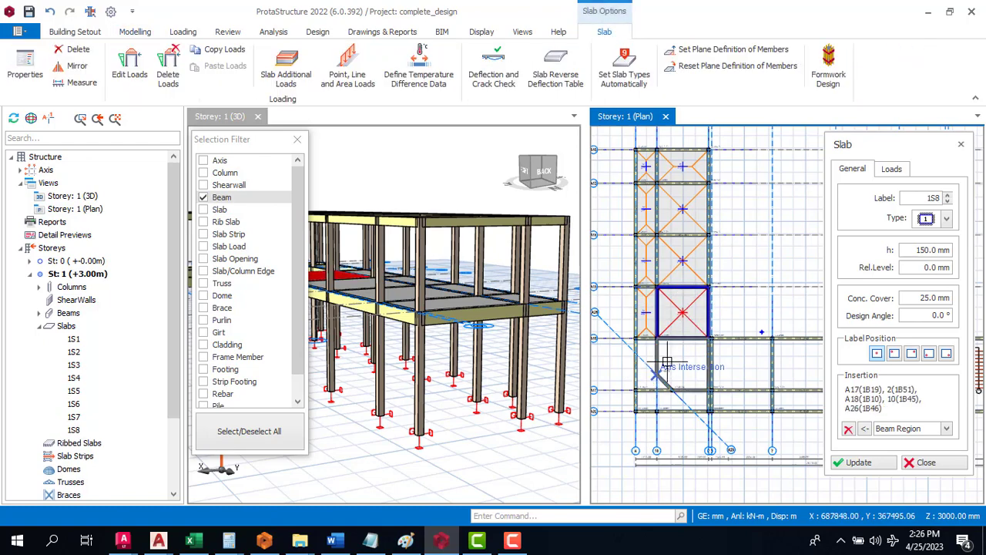
Insert slabs 1S9 to 1S11 on both sides of the diagonal beam at the frame's corner and in the strip below it.
click(668, 362)
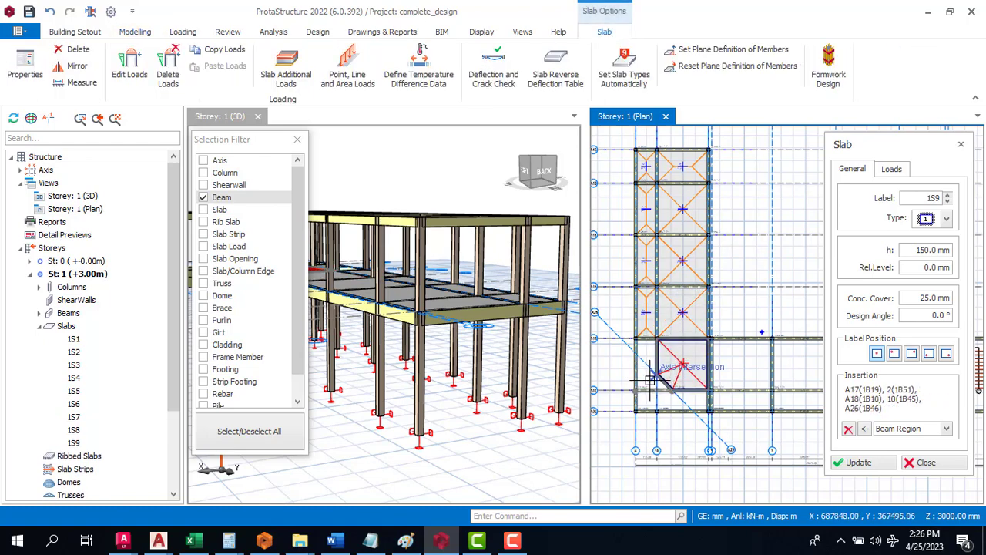
click(646, 378)
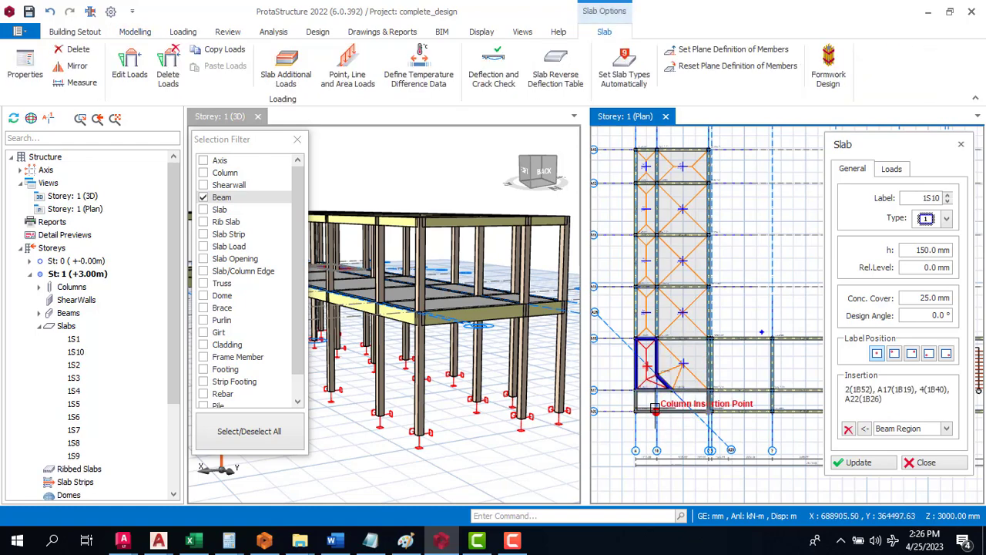
scroll(656, 404, up, 3)
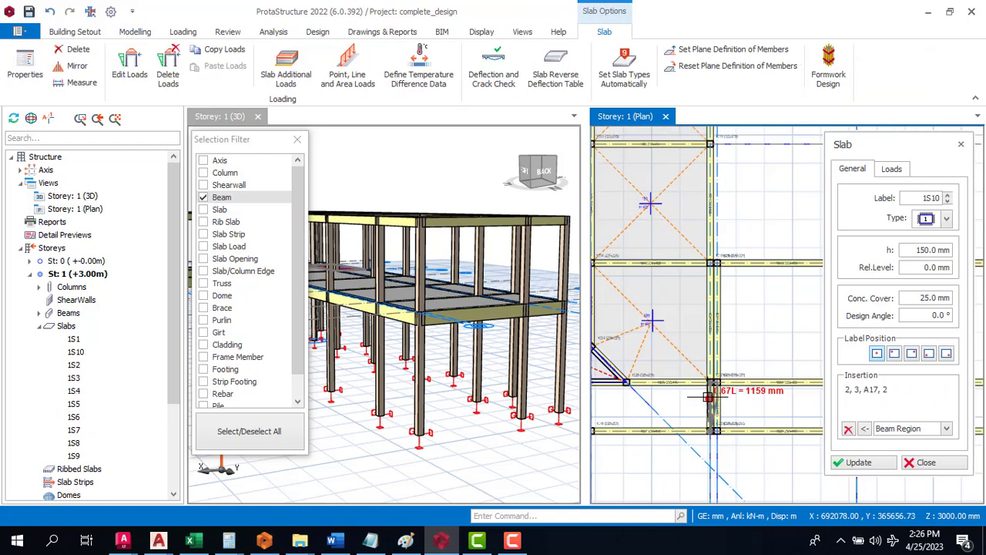
click(660, 402)
Insert slabs 1S12 to 1S15 in the large panels and lower strip of the horizontal wing's first two bays beyond the corner.
scroll(660, 402, down, 3)
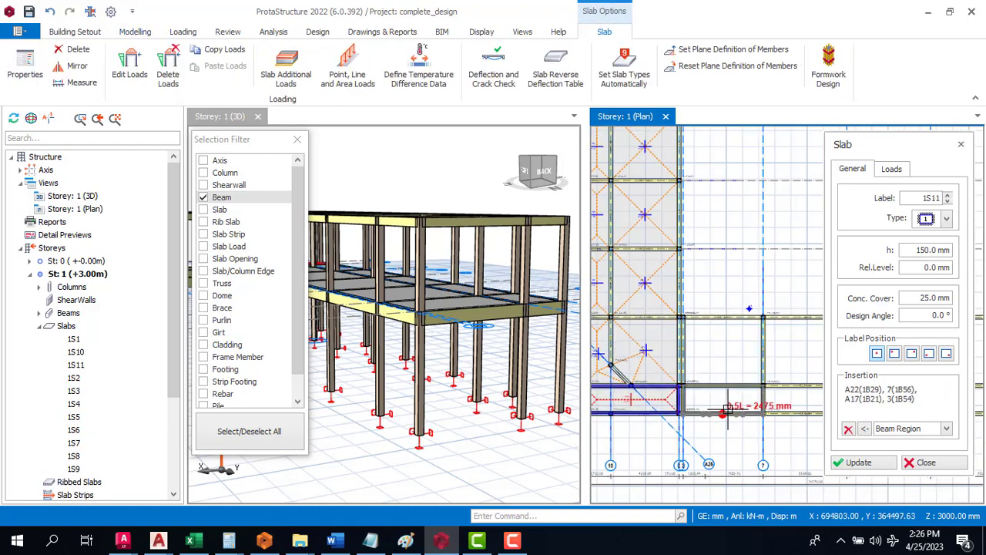
click(724, 399)
click(722, 348)
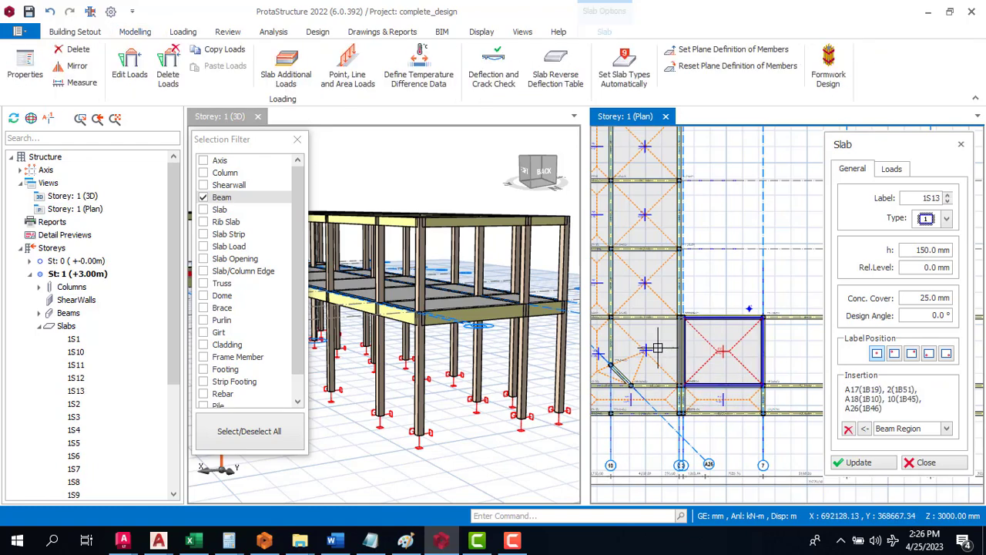
scroll(654, 349, down, 3)
scroll(684, 369, up, 2)
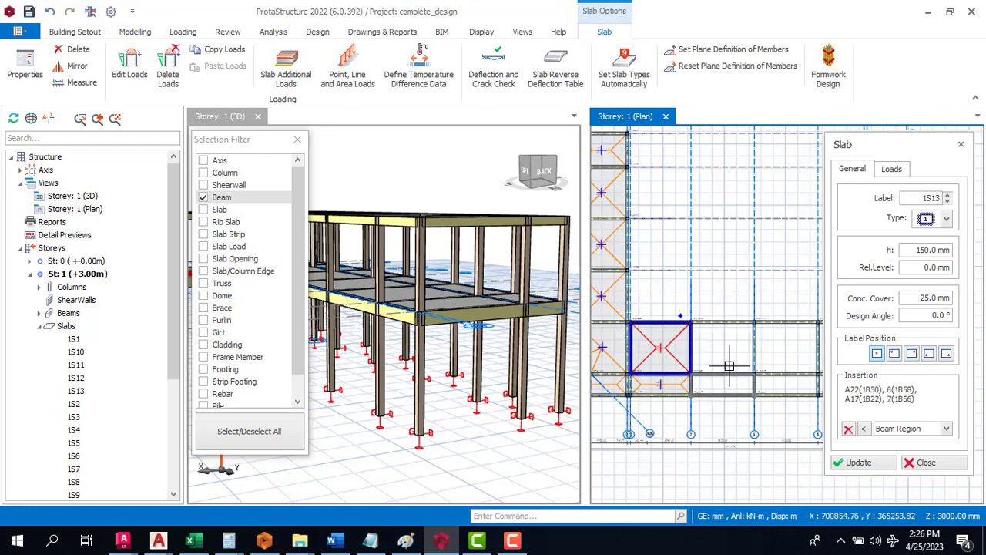
click(728, 381)
click(730, 352)
Insert slabs 1S16 to 1S19 in the large panels and lower strip of the two bays before the staircase, and end slab insertion.
scroll(657, 350, down, 3)
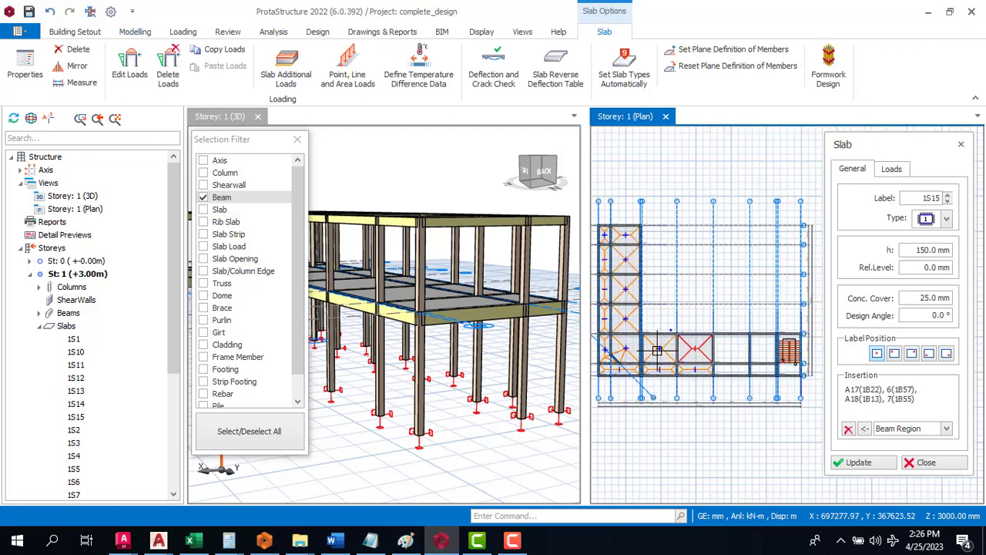
scroll(657, 351, up, 3)
click(737, 370)
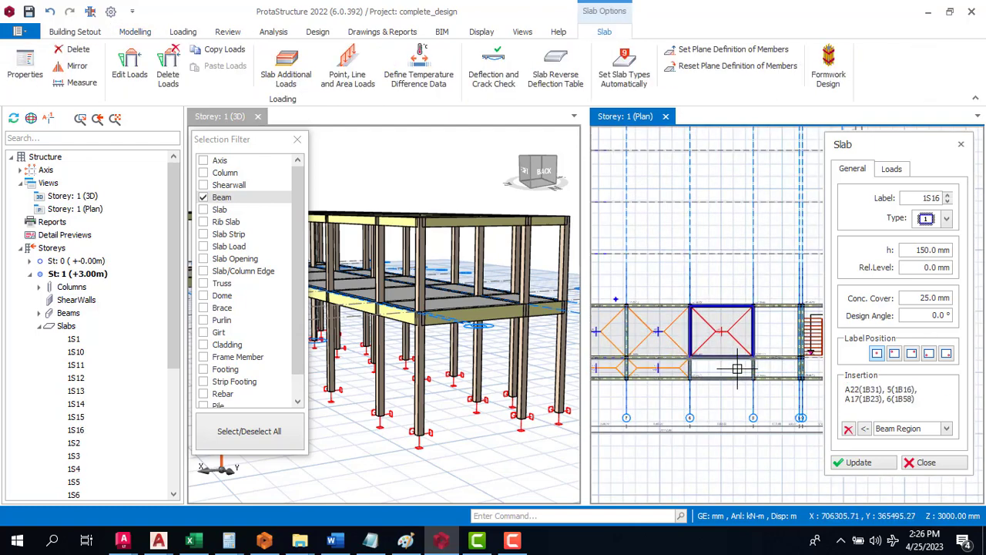
click(725, 369)
click(787, 370)
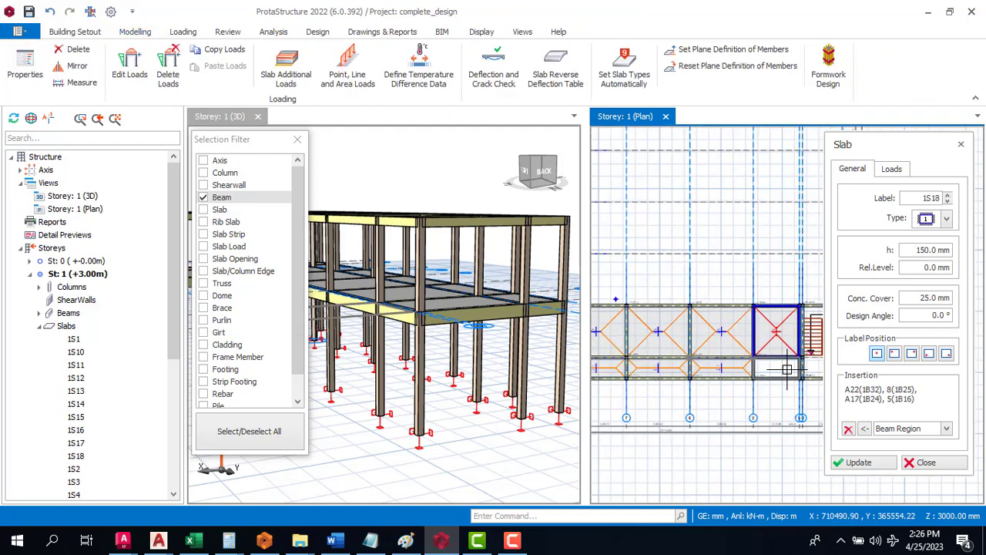
click(788, 371)
scroll(807, 376, down, 3)
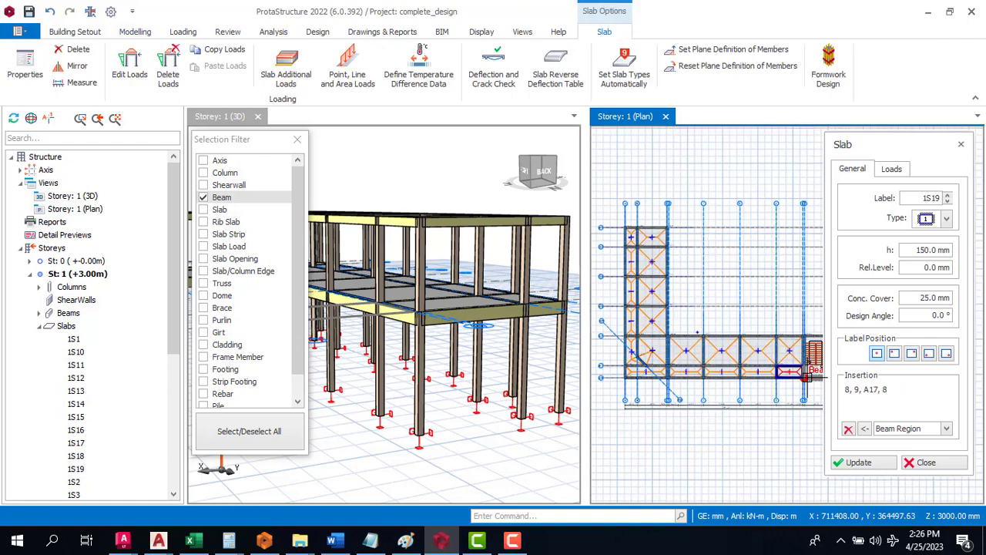
key(Escape)
Examine the load distribution lines of slab 1S2 and its edge beams in plan, and the slab type options in its properties.
scroll(758, 221, up, 5)
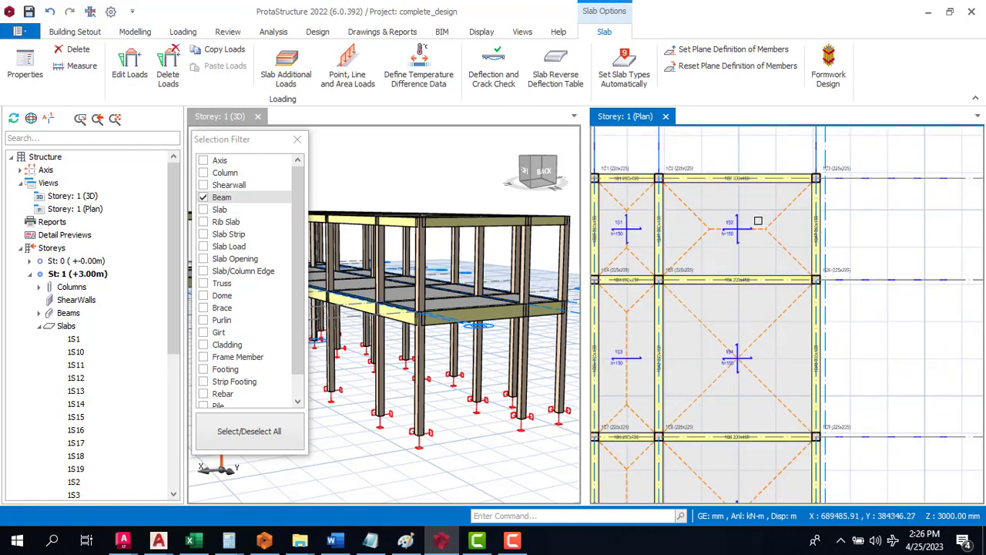
scroll(758, 221, up, 3)
scroll(753, 267, down, 3)
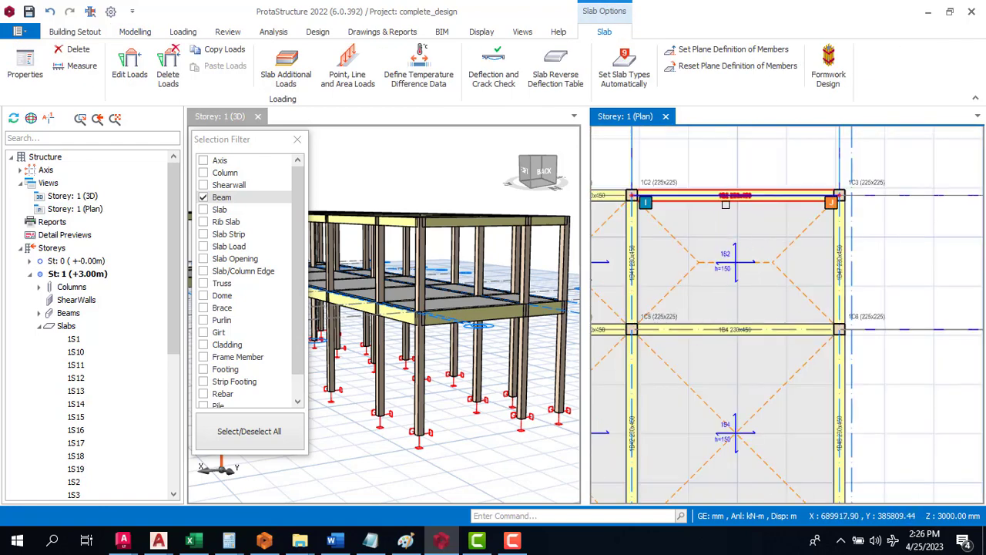
scroll(737, 236, down, 2)
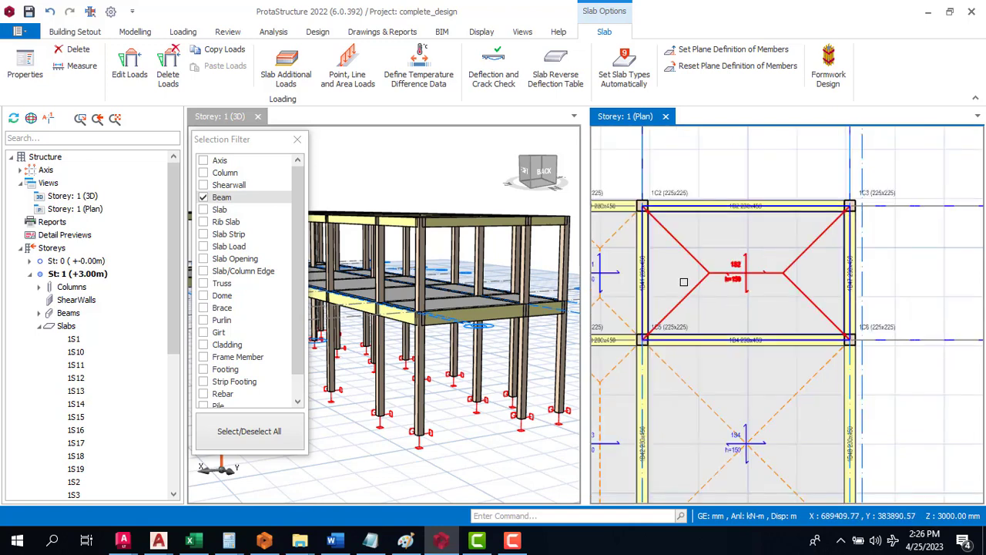
click(746, 205)
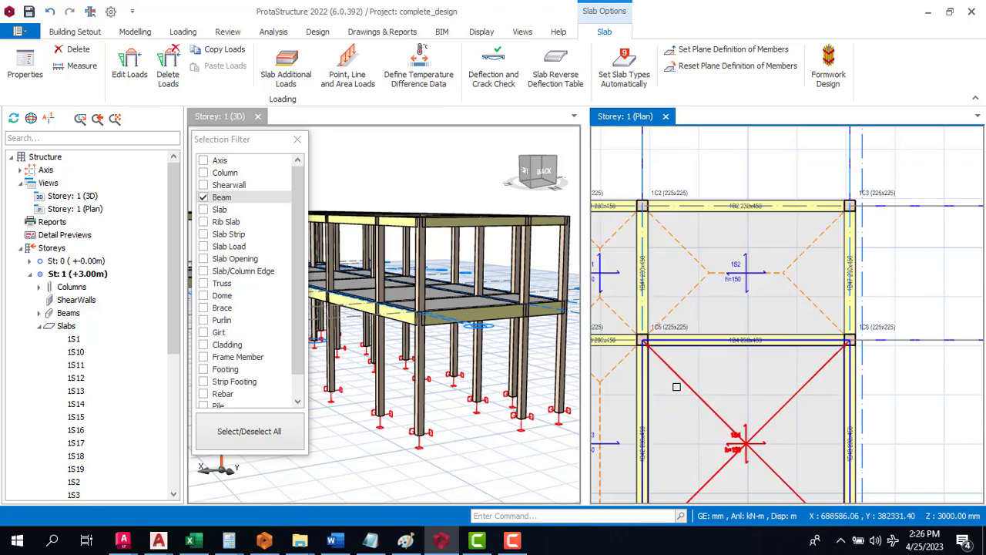
click(748, 265)
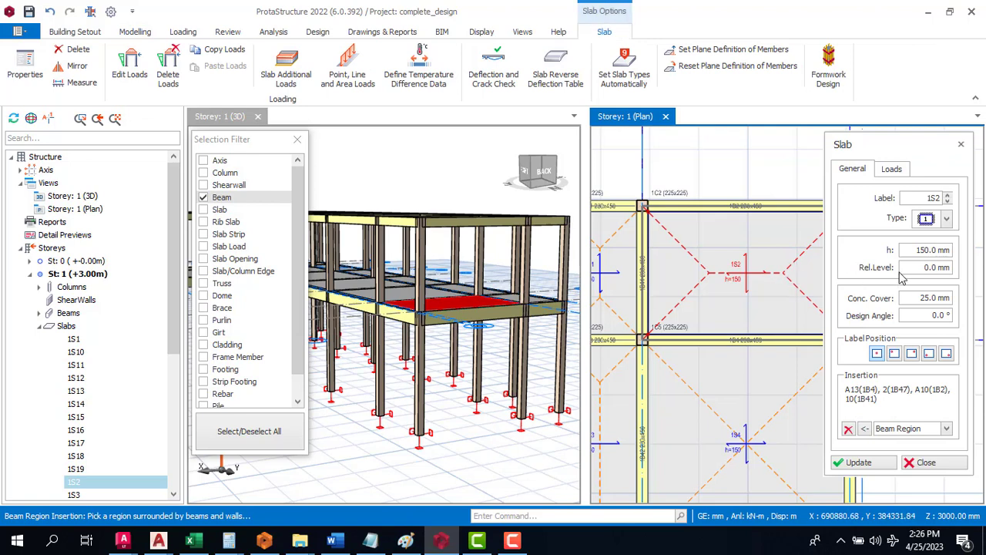
click(946, 219)
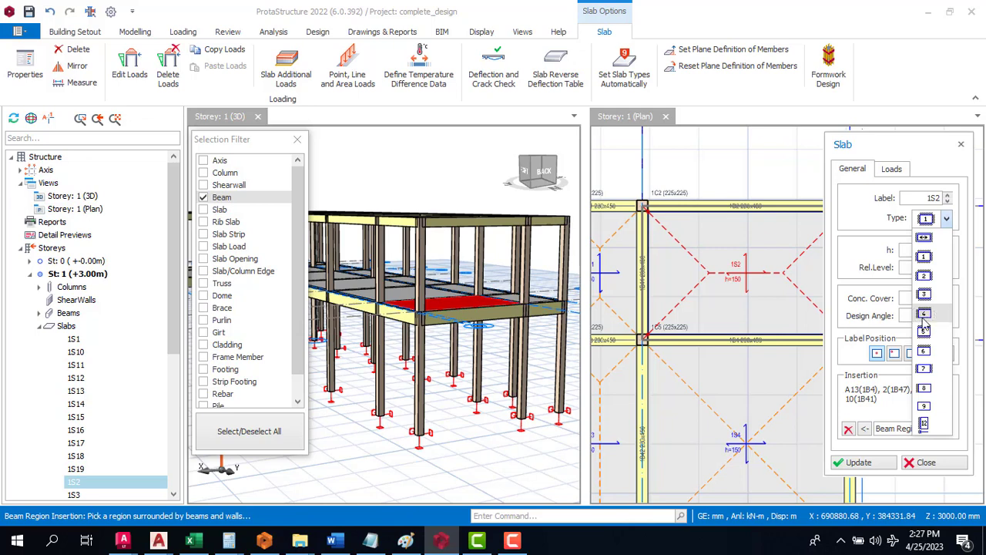
key(Escape)
key(Escape)
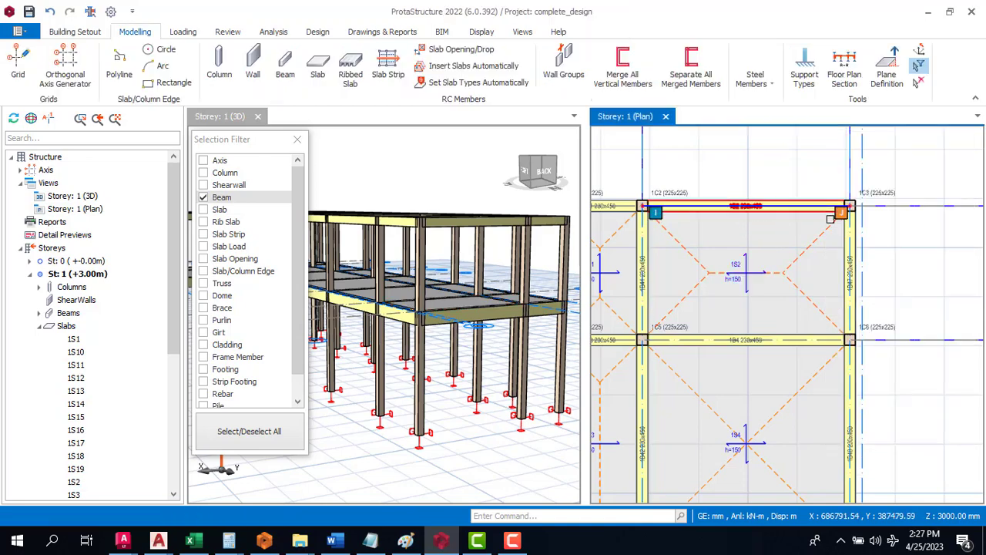
scroll(876, 257, down, 6)
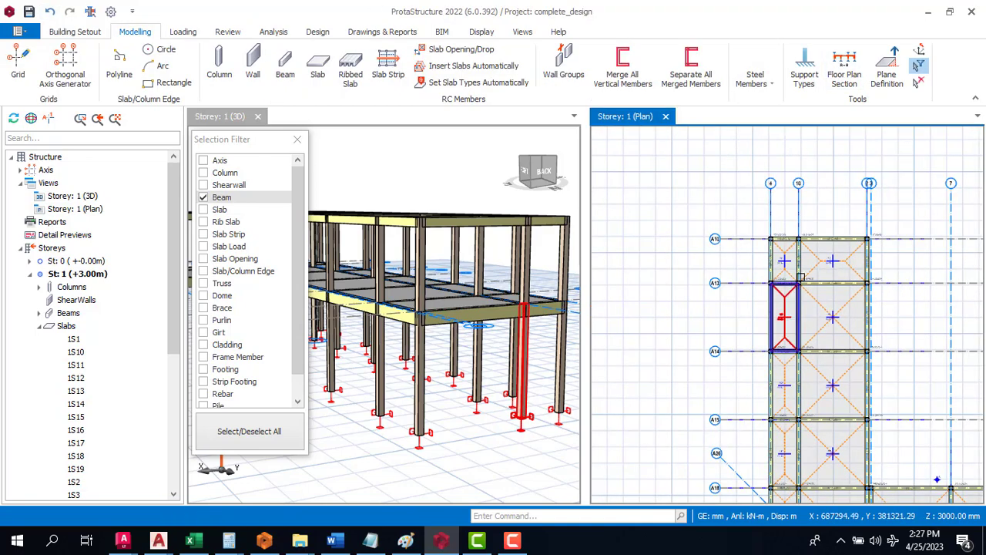
scroll(822, 238, down, 5)
scroll(944, 367, up, 2)
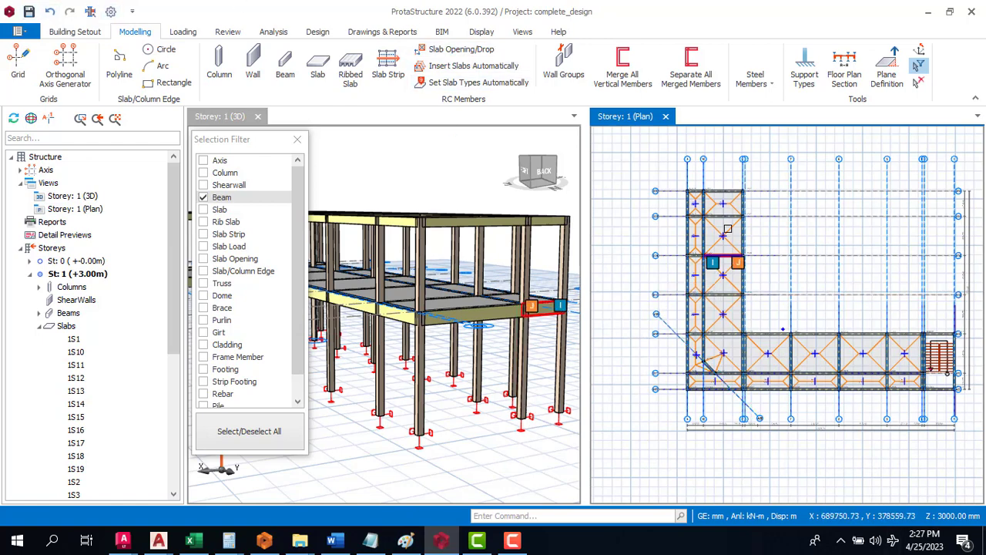
scroll(722, 195, up, 3)
scroll(664, 214, down, 3)
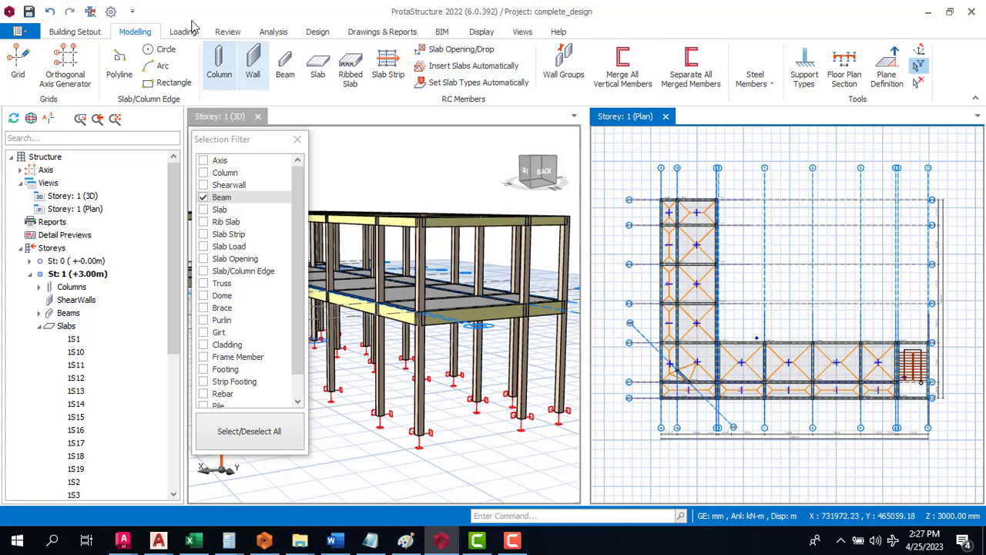
Run the deletion of unused axes on the model and dismiss the resulting message.
click(522, 34)
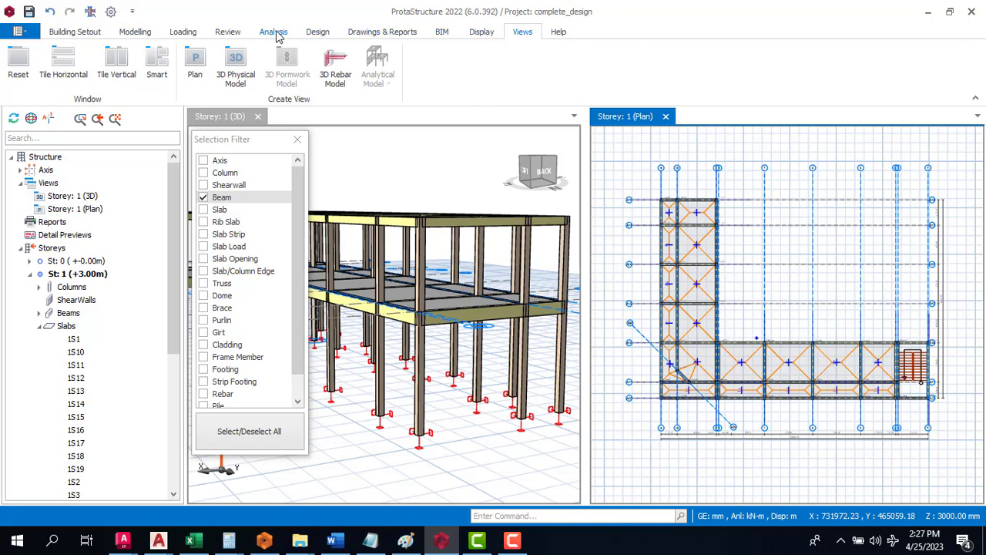
click(226, 36)
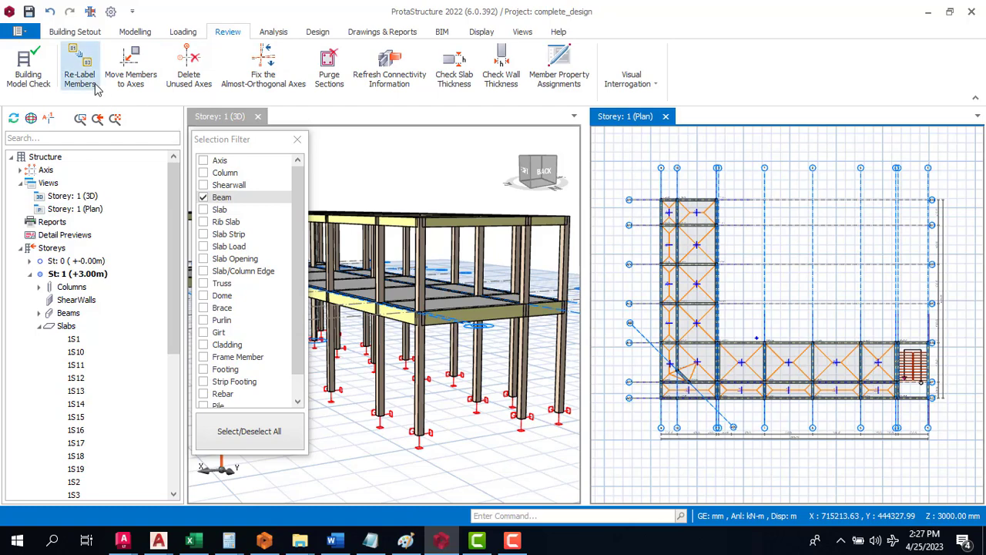
click(204, 65)
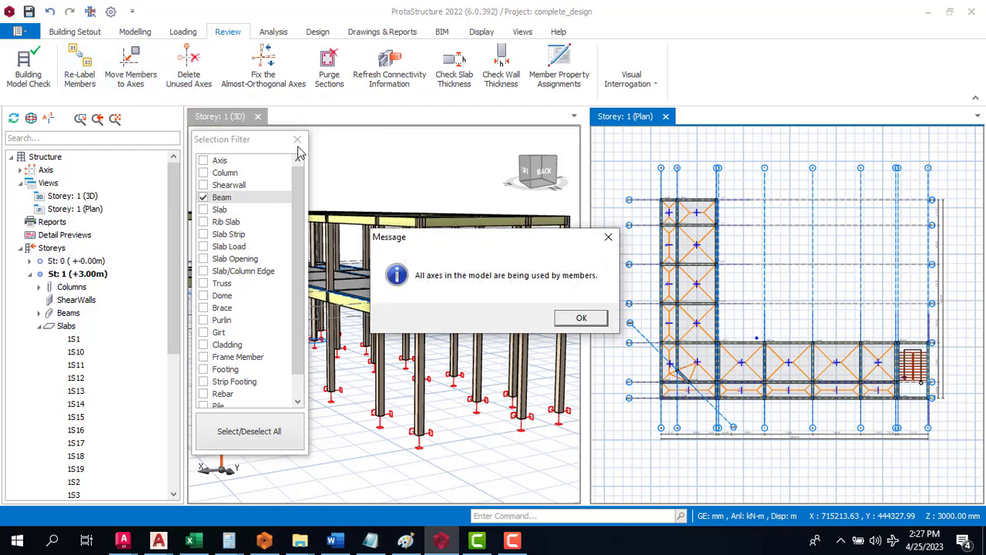
click(580, 318)
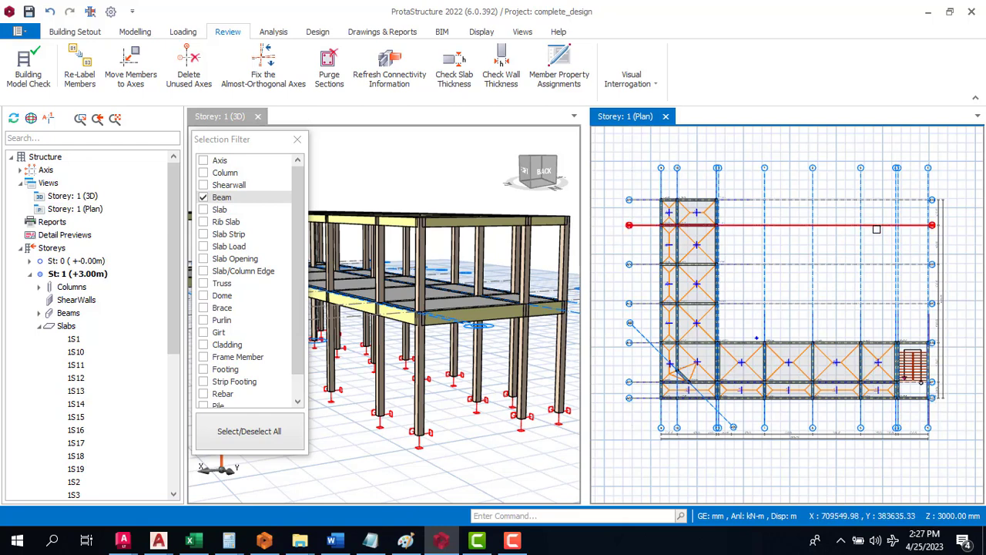
Examine the order of the slab, beam and column labels in the Storey 1 plan, from slab 1S1 along the vertical wing to the diagonal-beam corner.
mouse_move(877, 229)
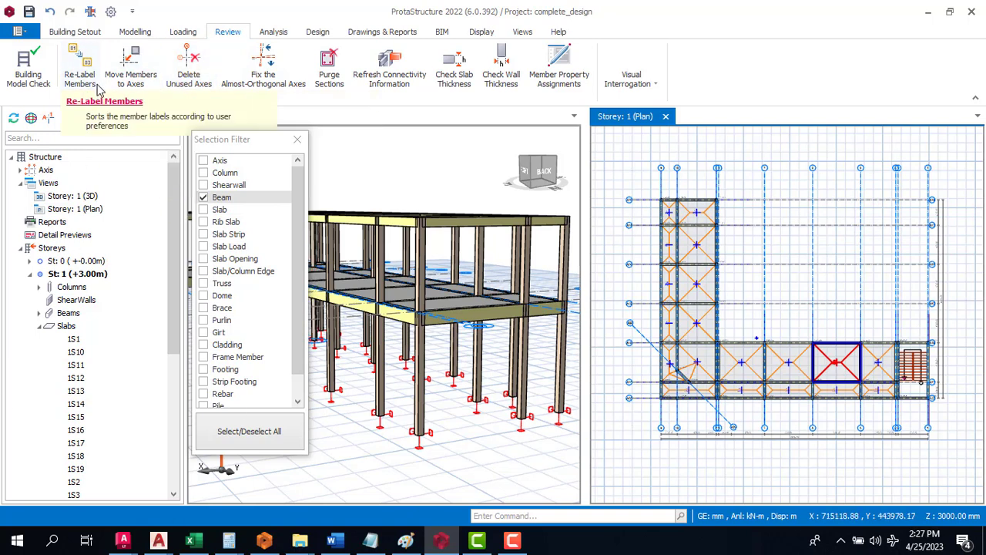
scroll(700, 198, up, 5)
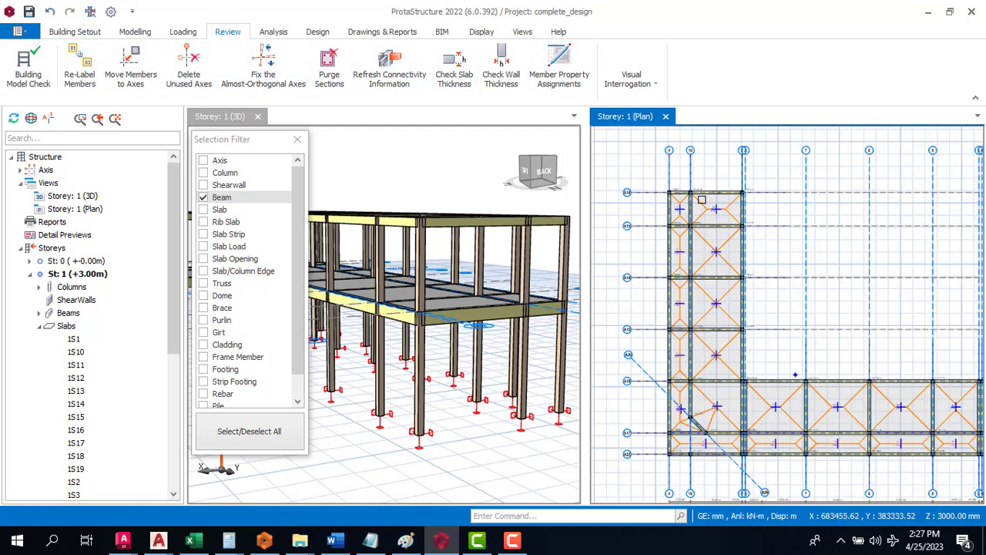
scroll(727, 188, up, 2)
scroll(763, 202, down, 5)
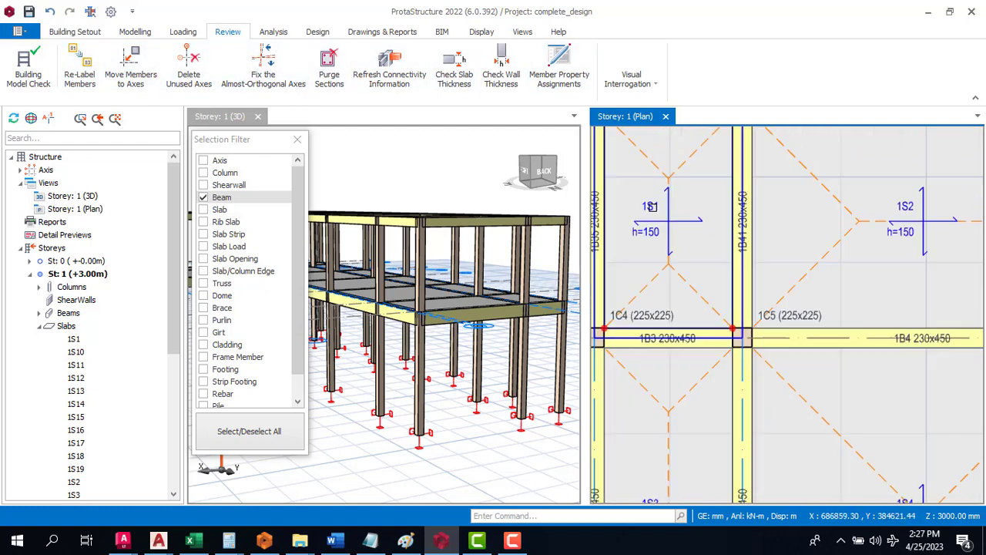
scroll(801, 219, up, 4)
scroll(800, 218, down, 4)
scroll(763, 220, up, 2)
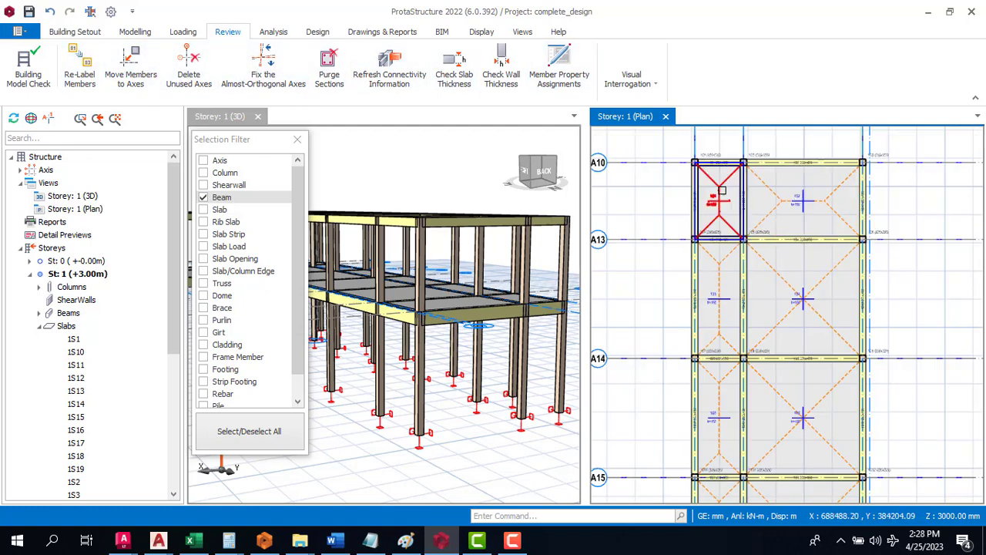
click(735, 225)
scroll(709, 204, down, 2)
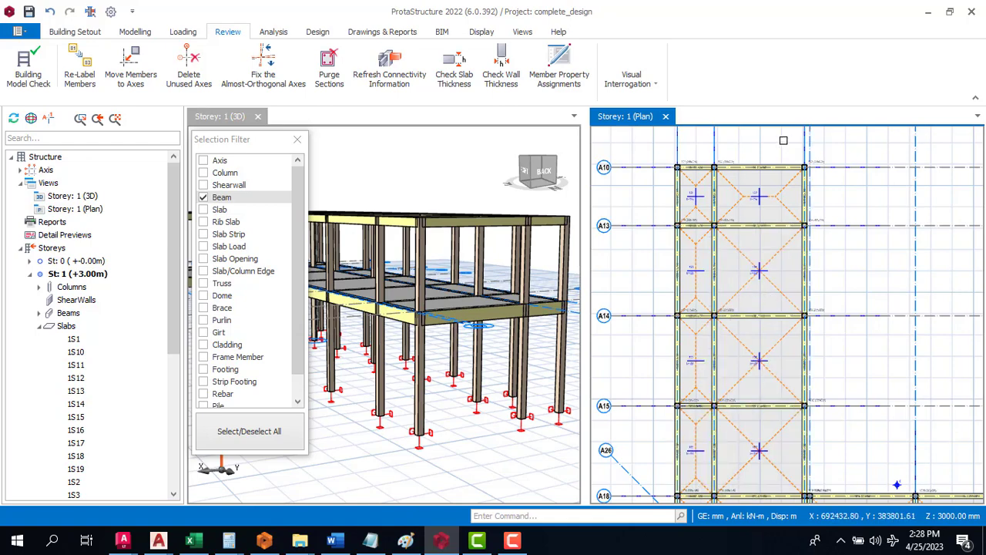
scroll(655, 216, up, 5)
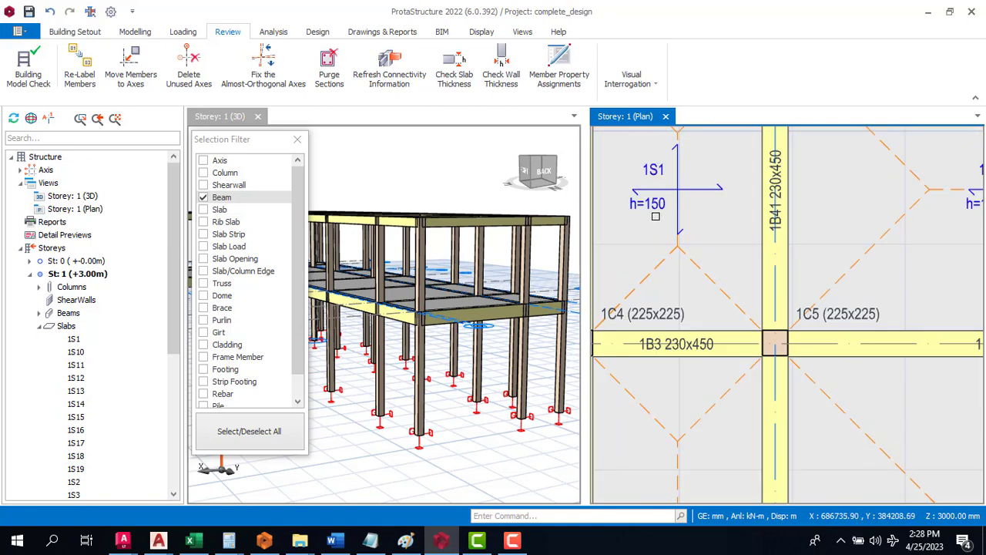
scroll(654, 193, down, 3)
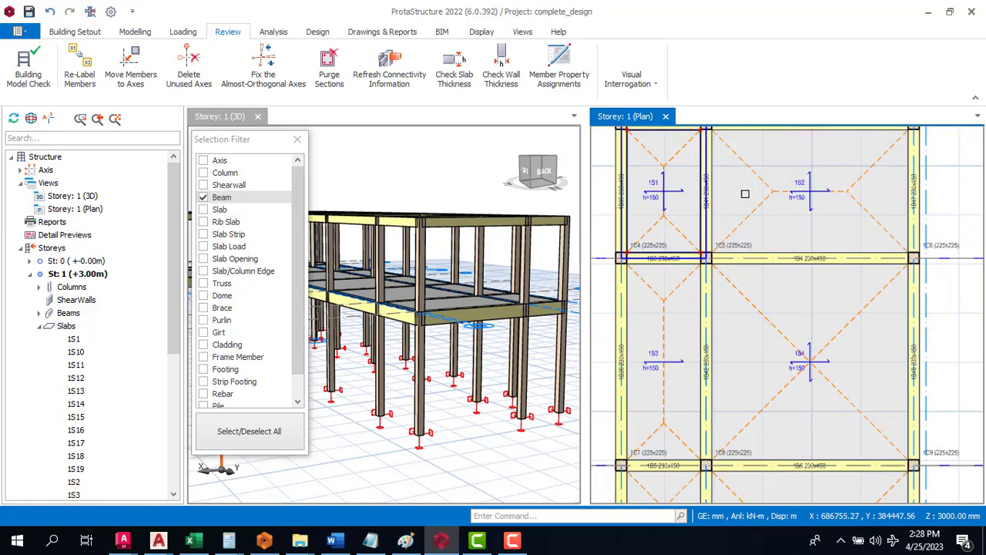
scroll(804, 185, up, 3)
scroll(803, 159, down, 4)
scroll(728, 290, up, 2)
scroll(728, 290, up, 2)
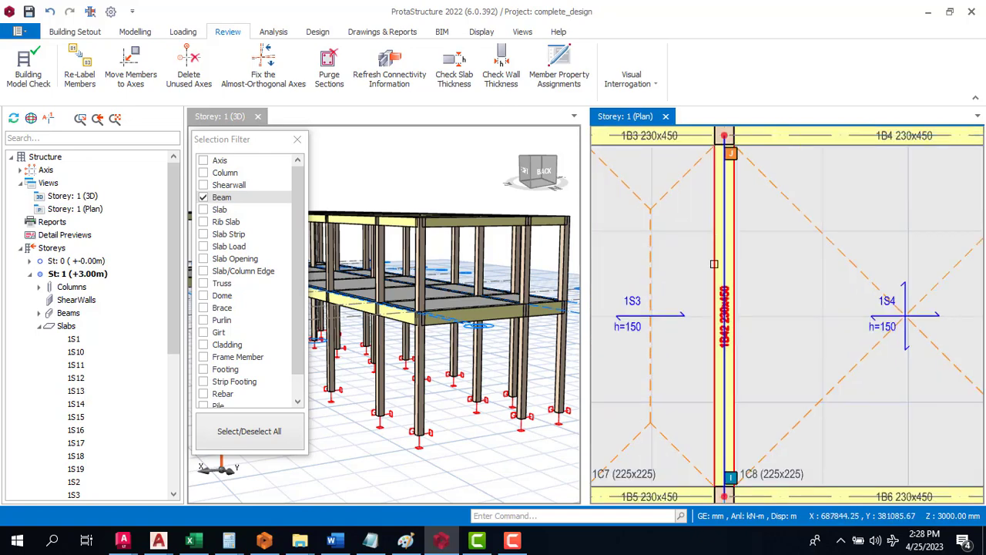
scroll(729, 331, down, 3)
scroll(700, 469, up, 4)
scroll(691, 292, down, 3)
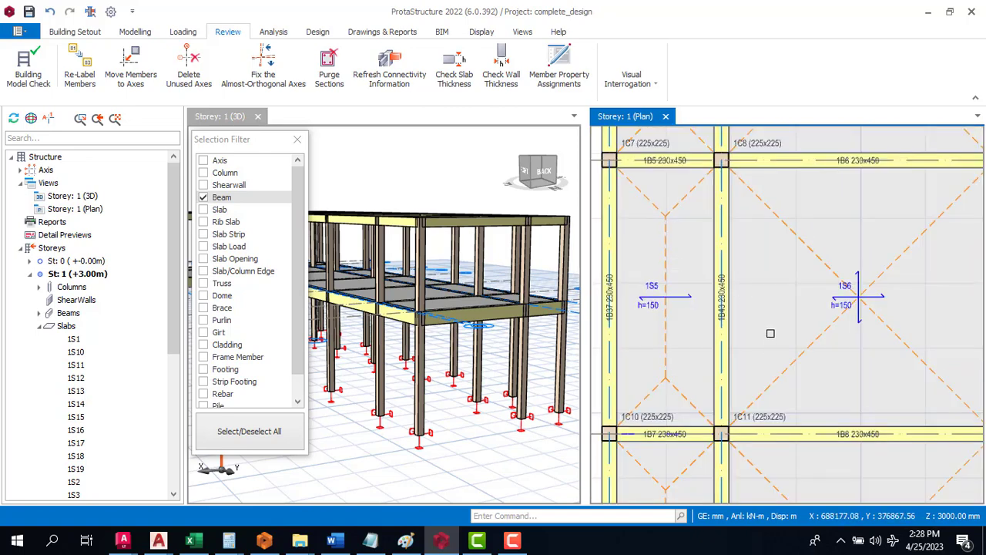
scroll(819, 442, up, 3)
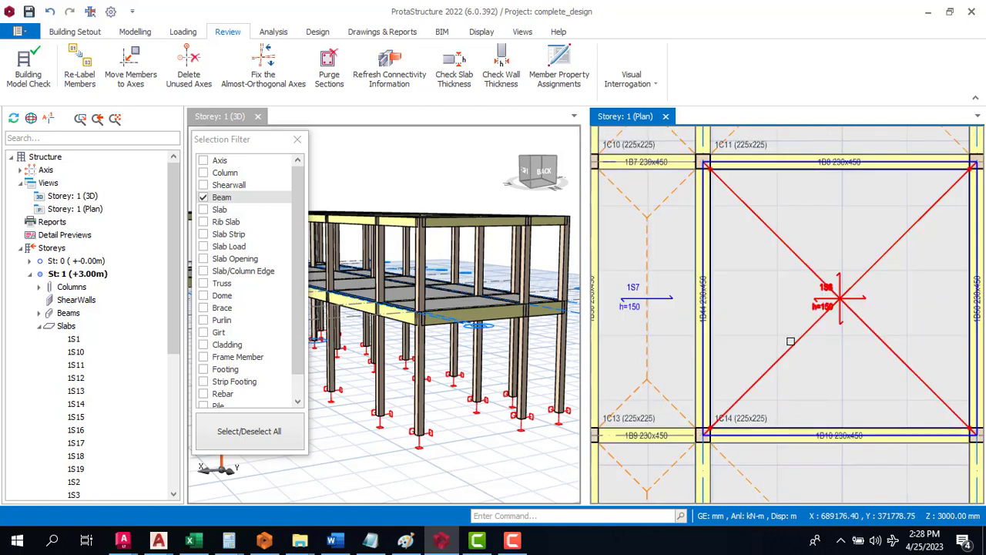
scroll(791, 341, down, 4)
scroll(726, 375, up, 3)
scroll(679, 347, up, 3)
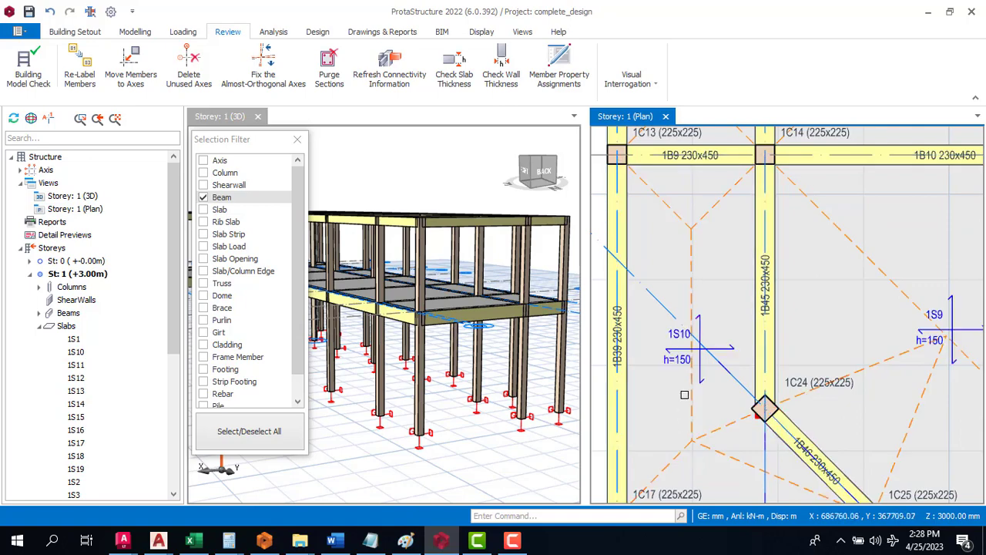
scroll(665, 365, down, 3)
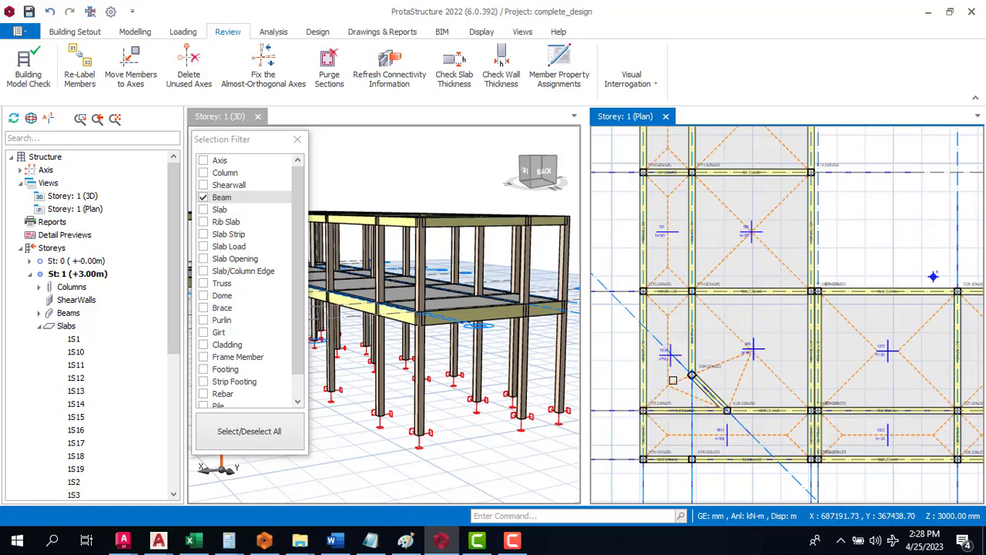
scroll(776, 427, down, 5)
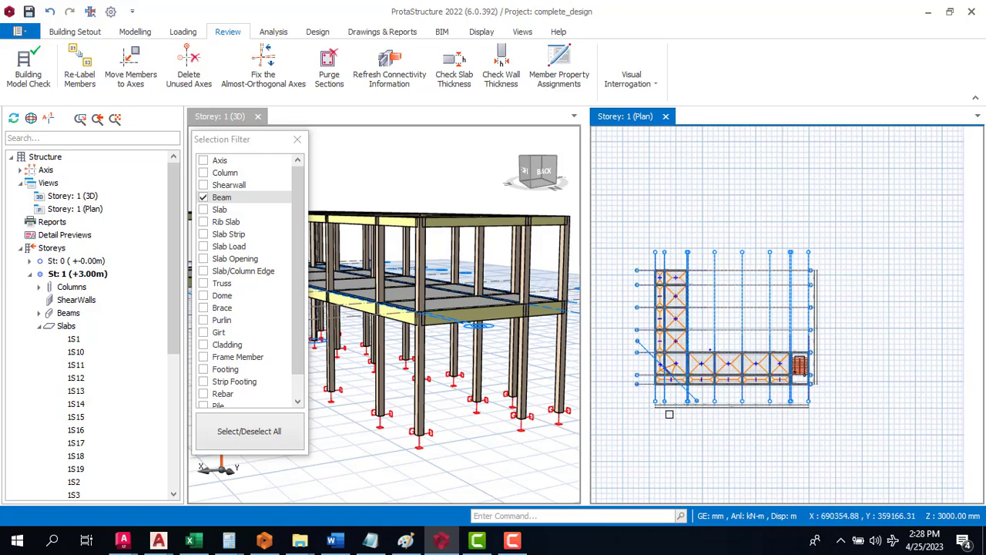
scroll(629, 377, up, 1)
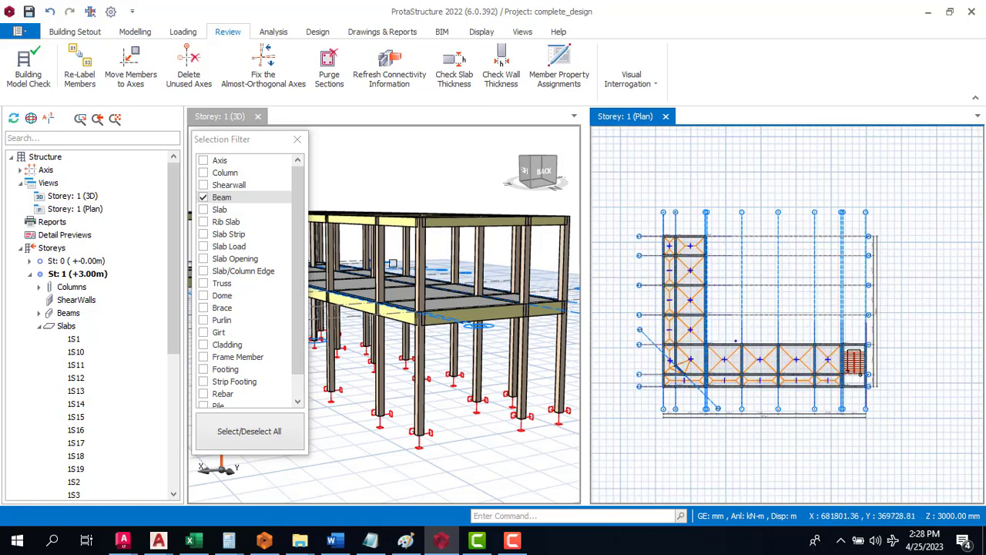
Re-label the columns, beams and slabs in all storeys, sorted rowwise from left-top to right-bottom with compatible labels retained between storeys.
click(84, 67)
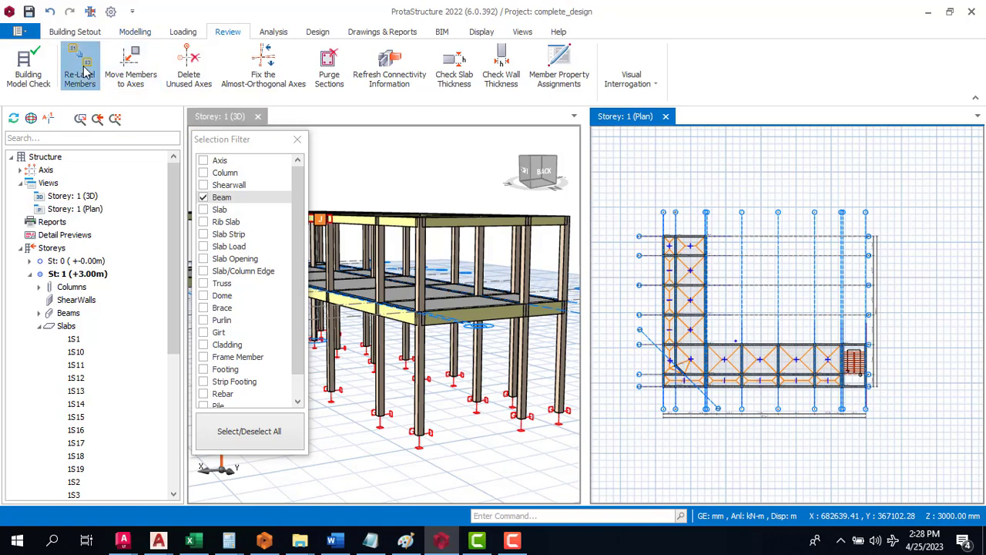
click(540, 321)
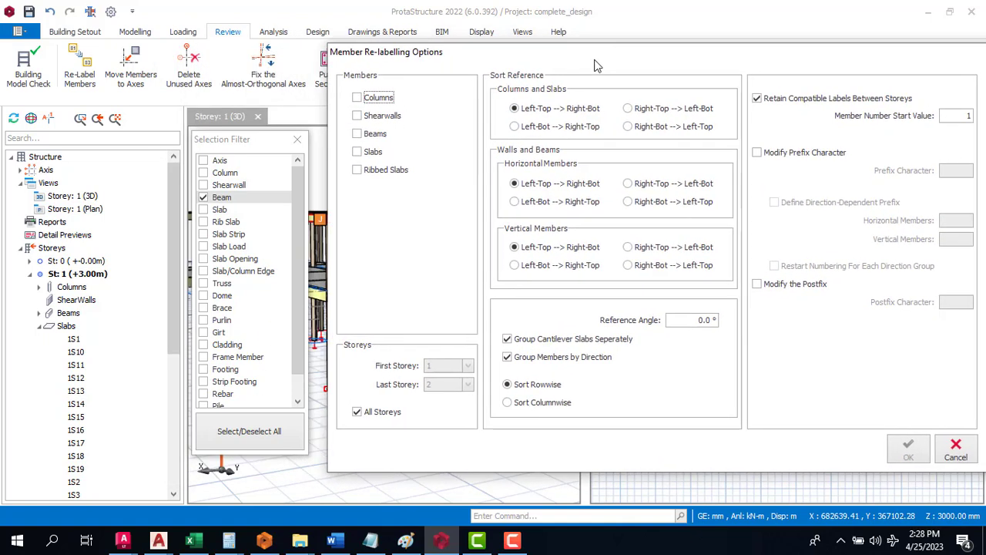
click(358, 153)
click(357, 98)
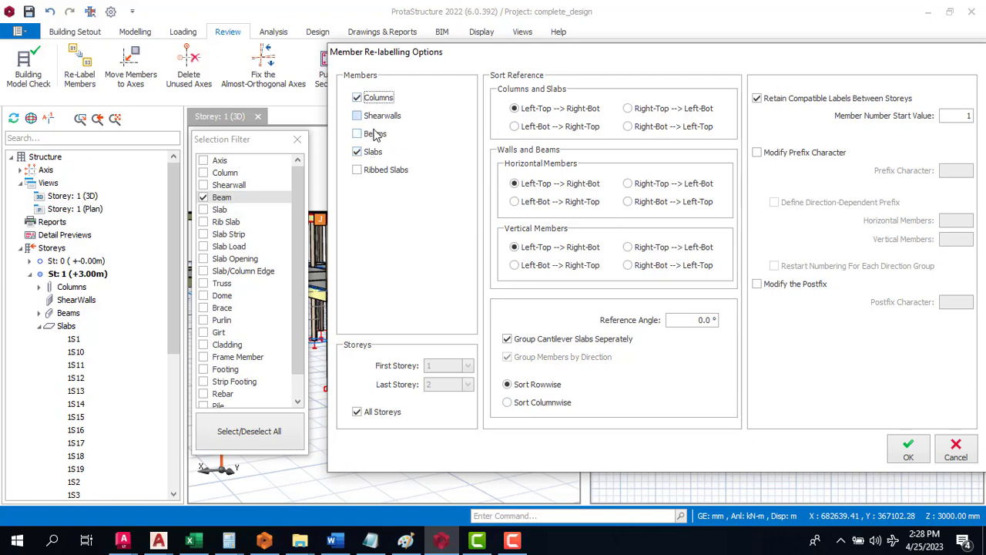
click(369, 135)
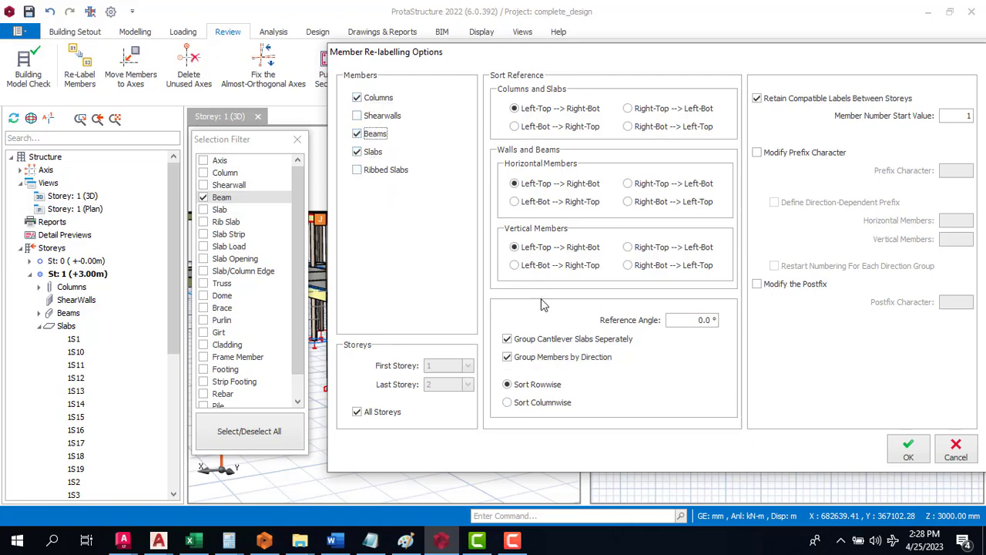
click(907, 450)
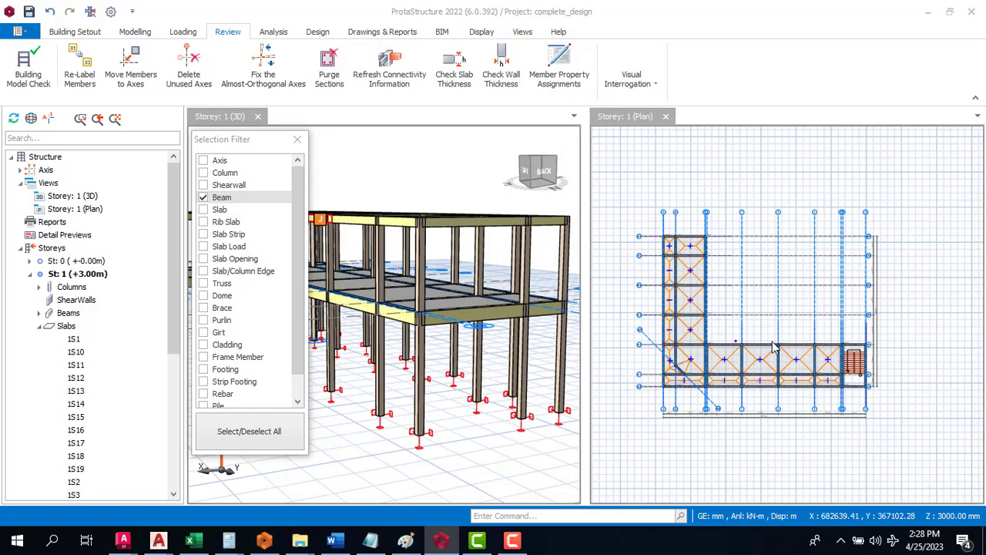
scroll(678, 251, up, 4)
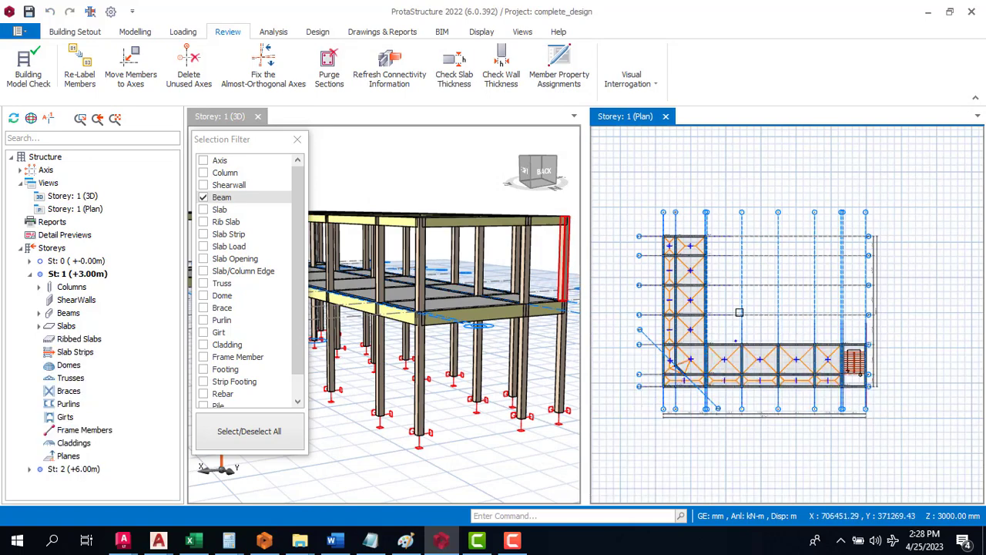
scroll(678, 251, up, 3)
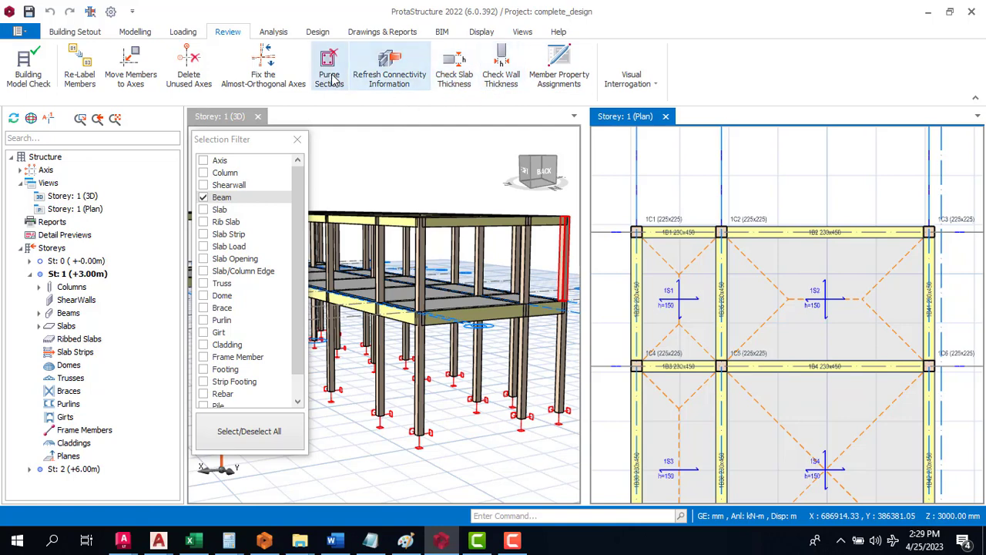
Restrict the selection filter to slabs only and select all the slabs of Storey 1 in plan.
click(216, 211)
click(214, 198)
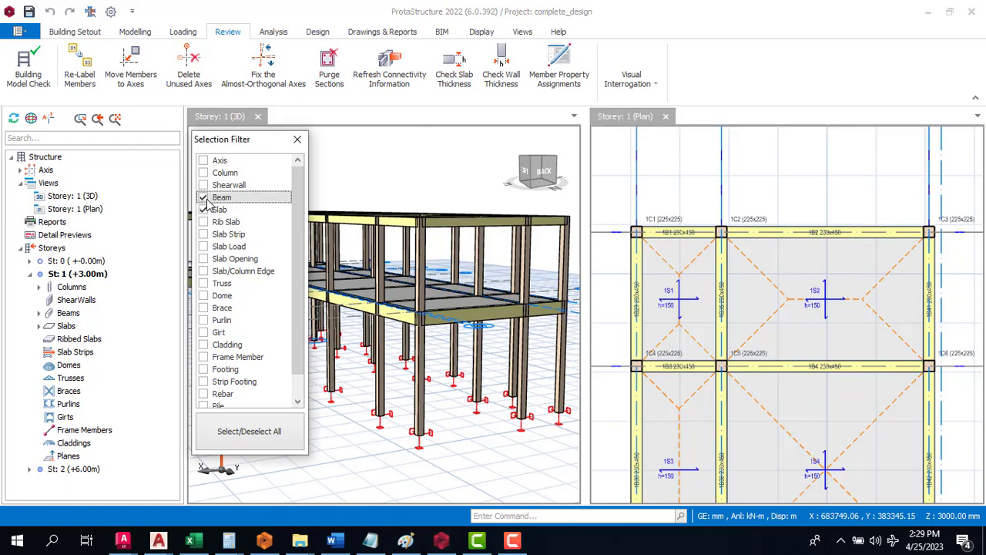
scroll(720, 195, down, 3)
scroll(720, 195, down, 2)
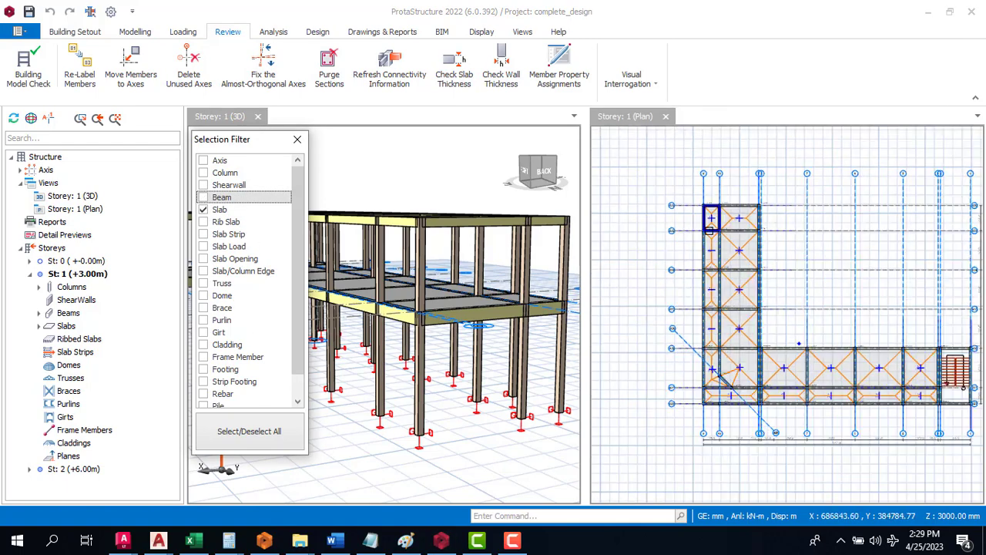
scroll(685, 201, down, 2)
drag(682, 194, 885, 359)
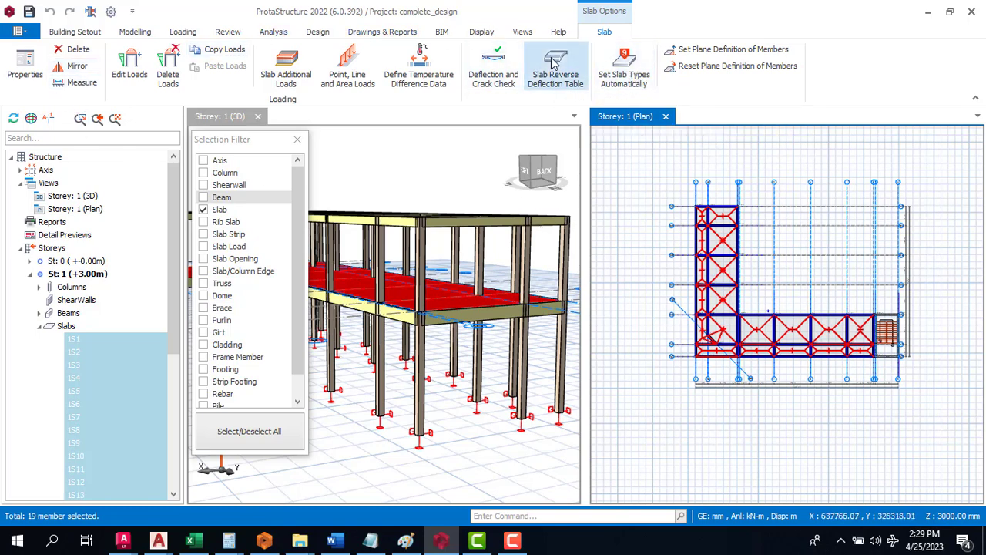
Determine the slab types automatically for the selected Storey 1 slabs only and dismiss the resulting list.
click(646, 71)
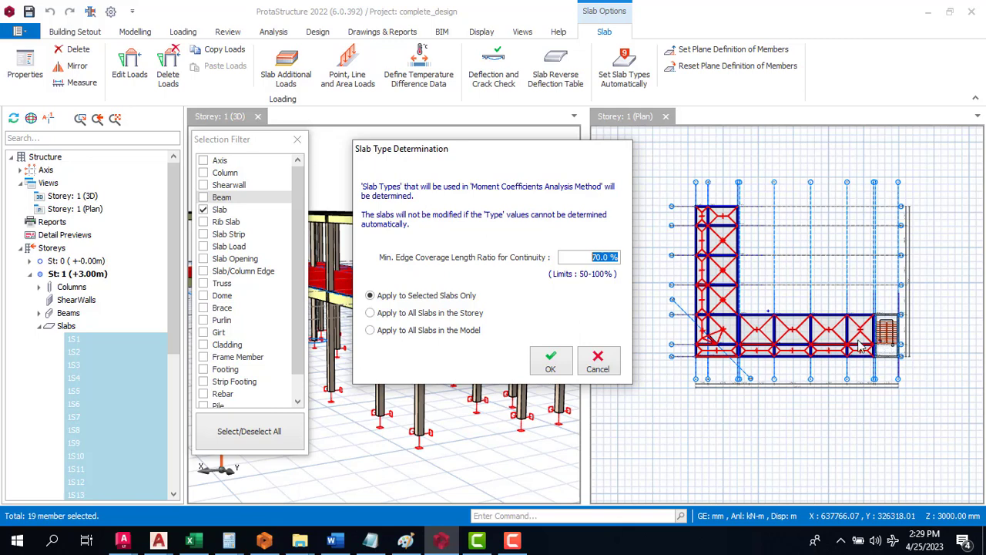
click(396, 316)
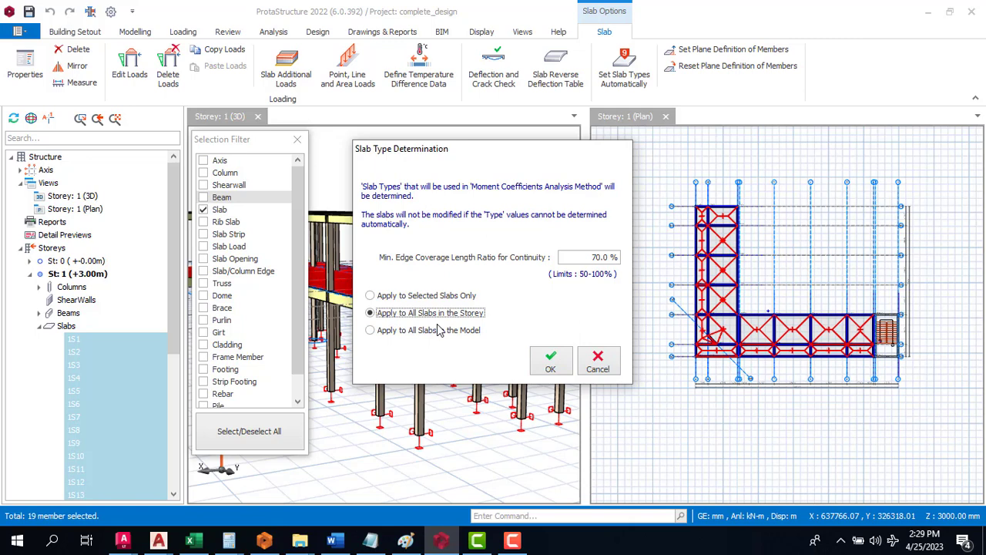
click(436, 330)
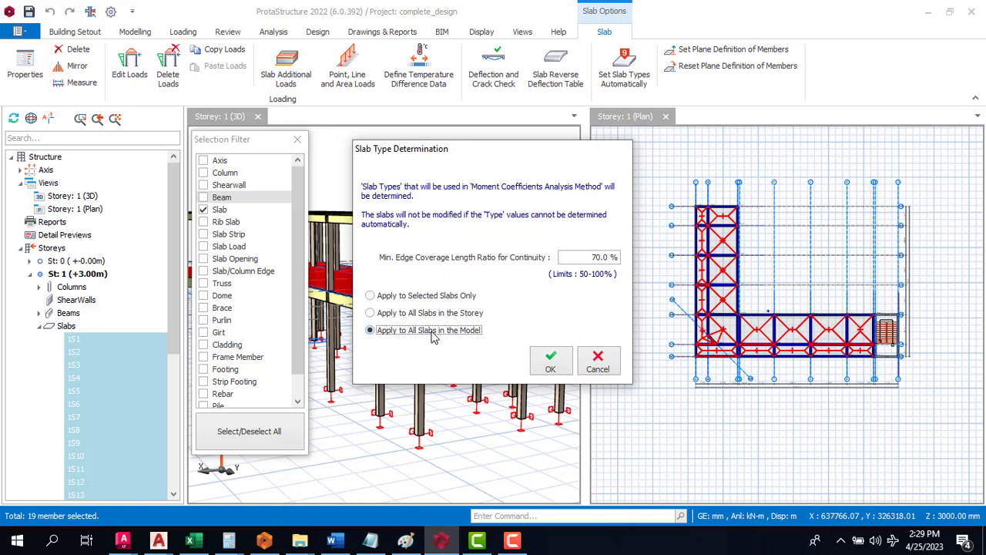
click(437, 315)
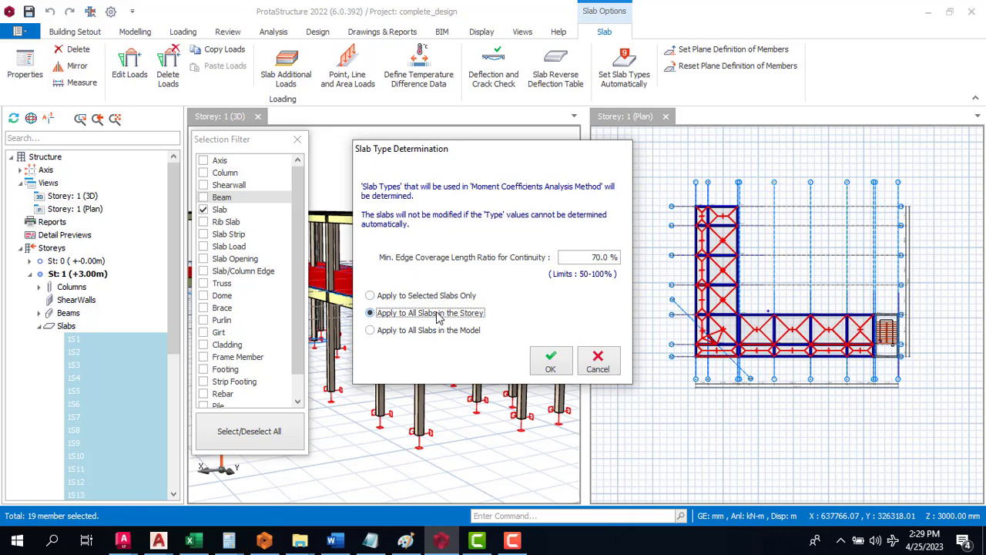
click(445, 298)
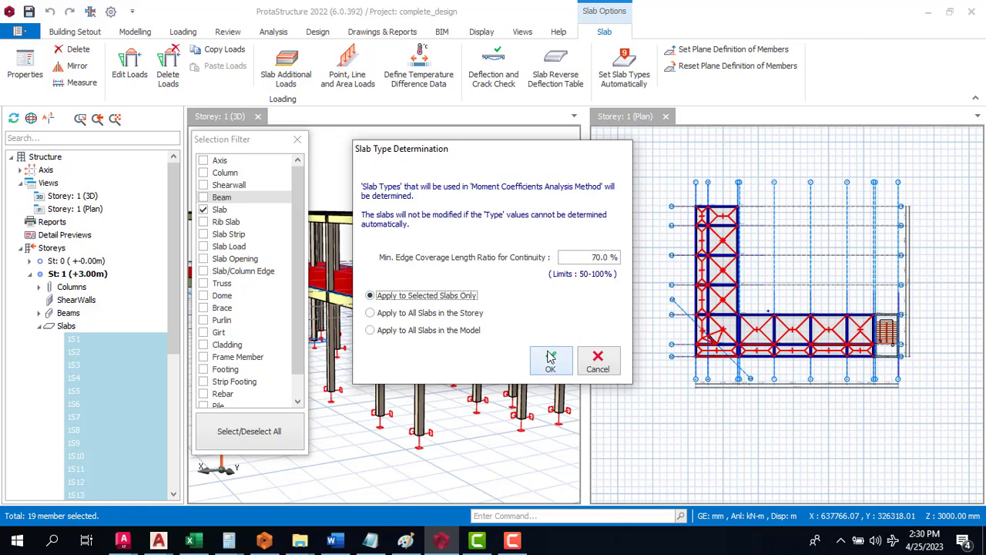
click(442, 313)
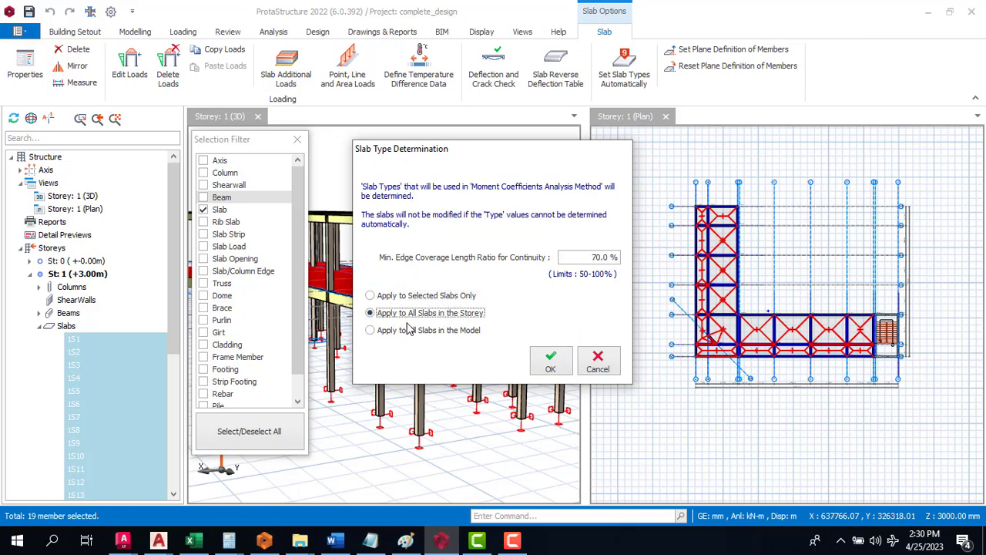
click(409, 296)
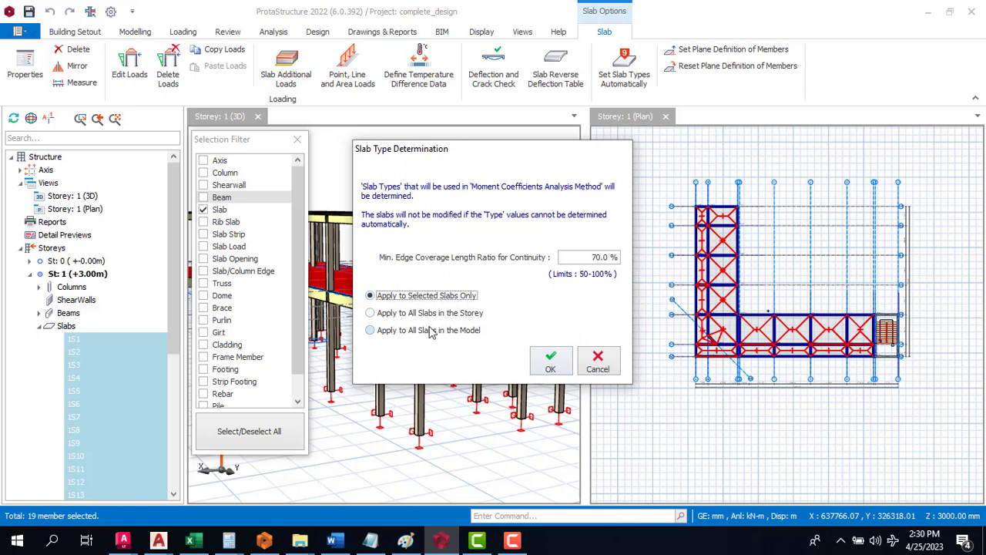
click(400, 333)
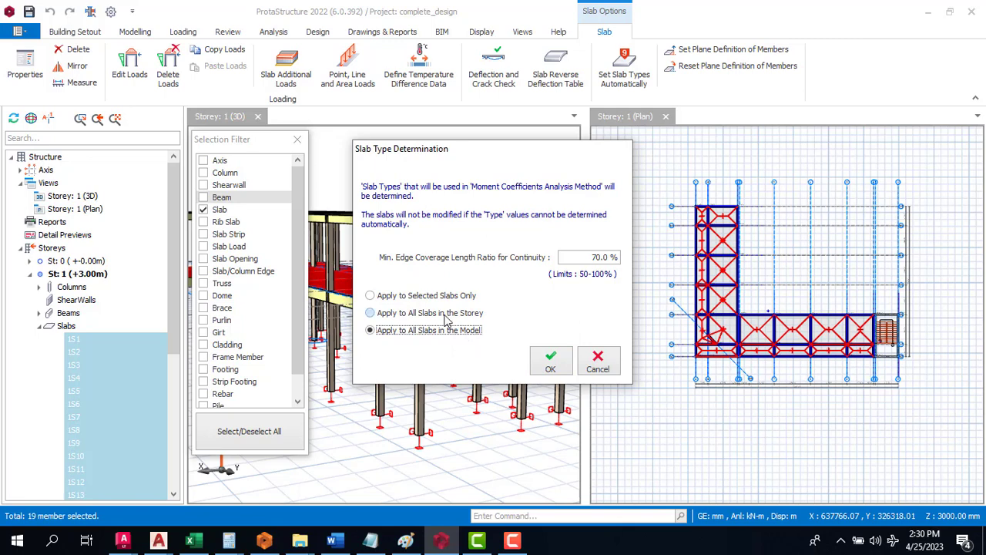
click(422, 314)
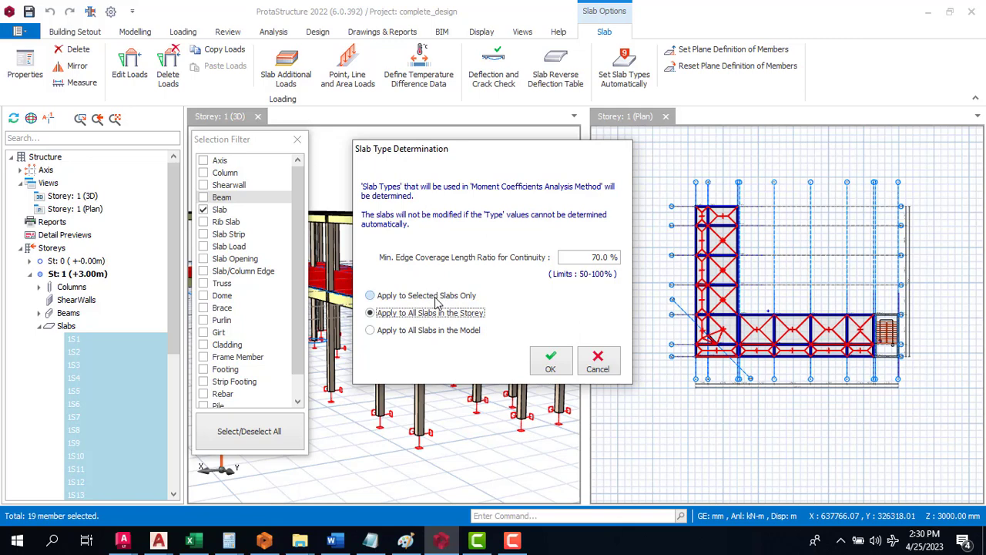
click(436, 296)
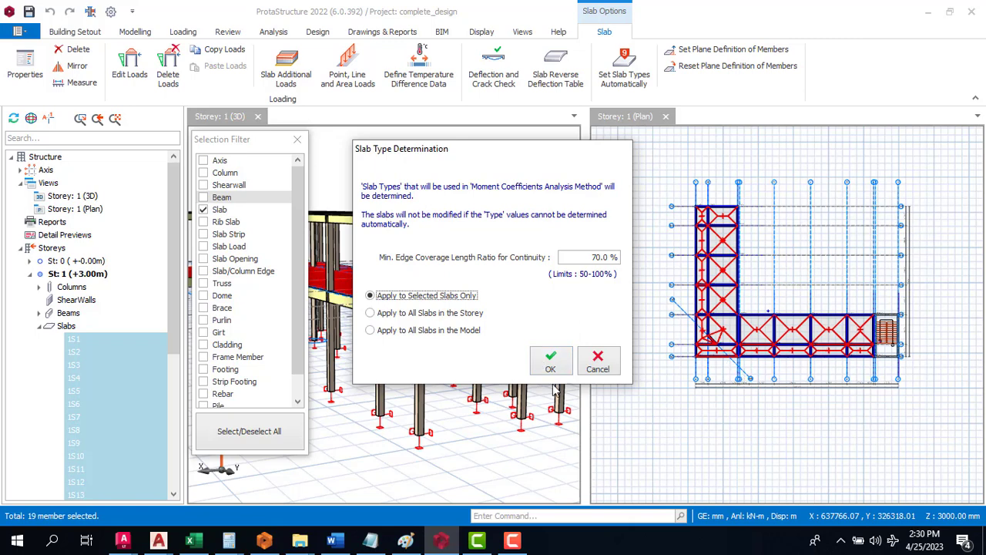
click(414, 330)
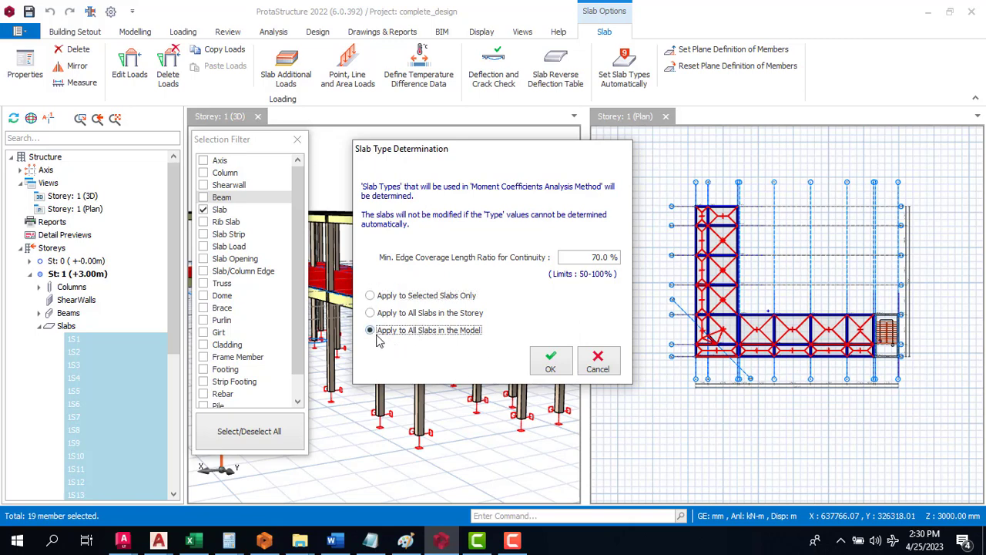
click(380, 313)
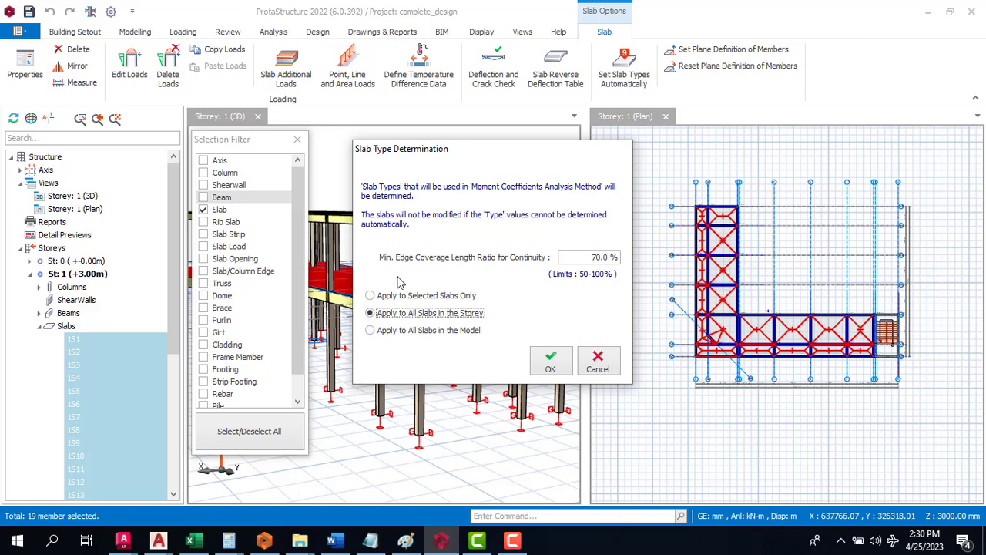
click(397, 296)
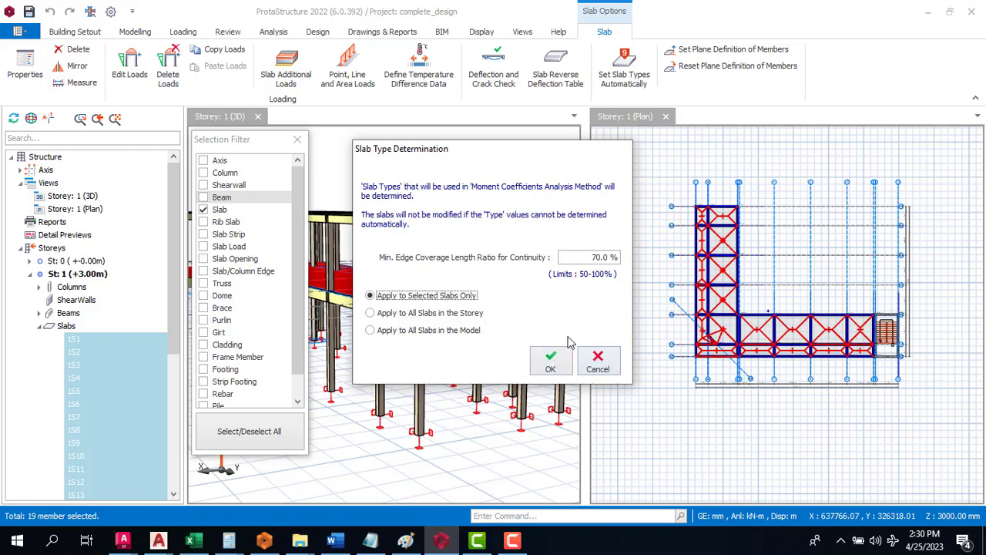
click(554, 364)
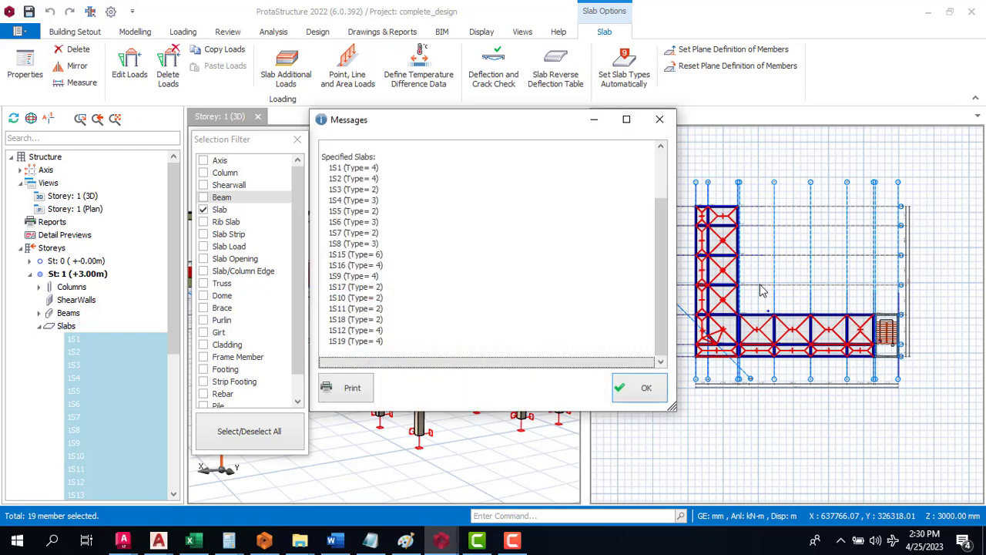
click(641, 390)
Check the type assigned to slab 1S2 in its properties, then close them and clear the selection.
scroll(713, 262, up, 6)
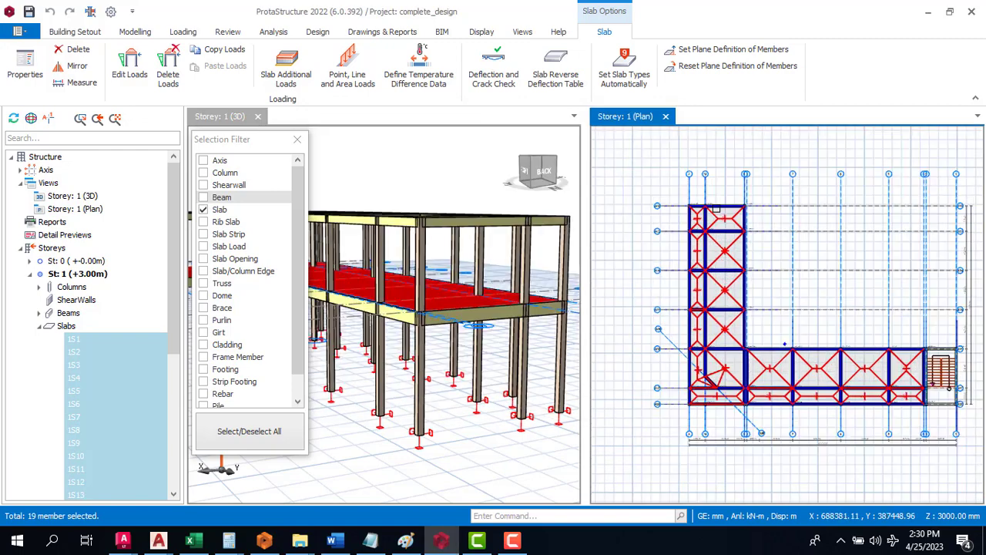
scroll(760, 254, down, 3)
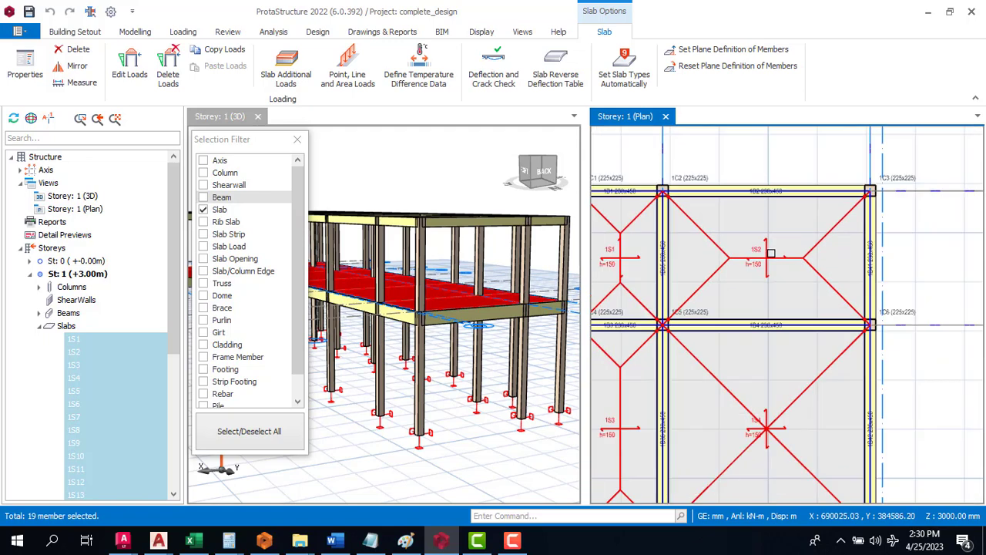
scroll(774, 228, up, 2)
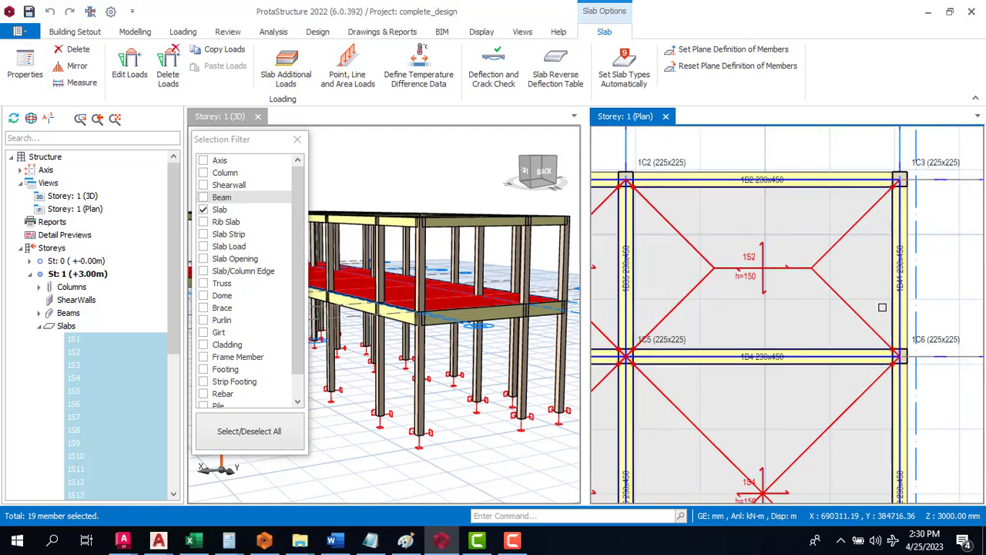
click(964, 254)
double_click(780, 270)
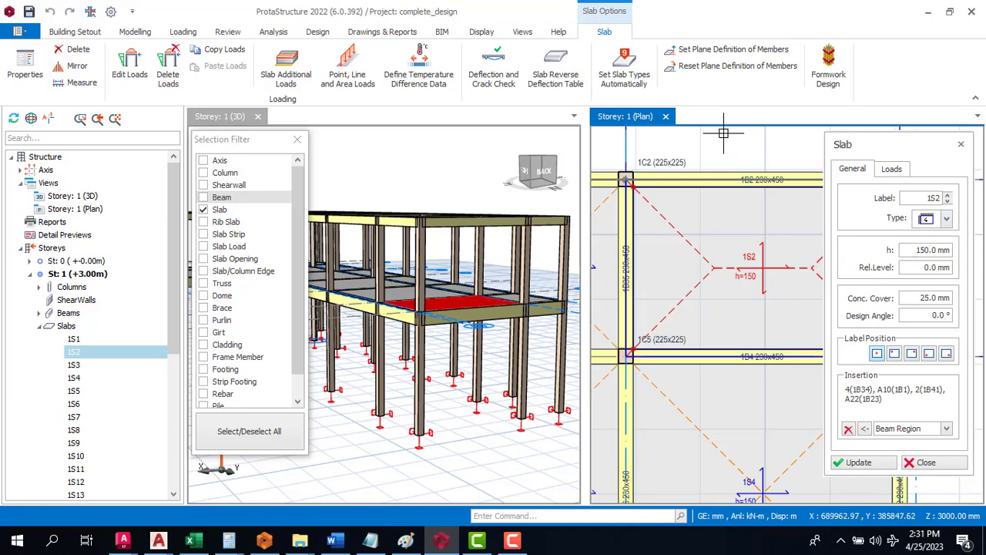
click(961, 144)
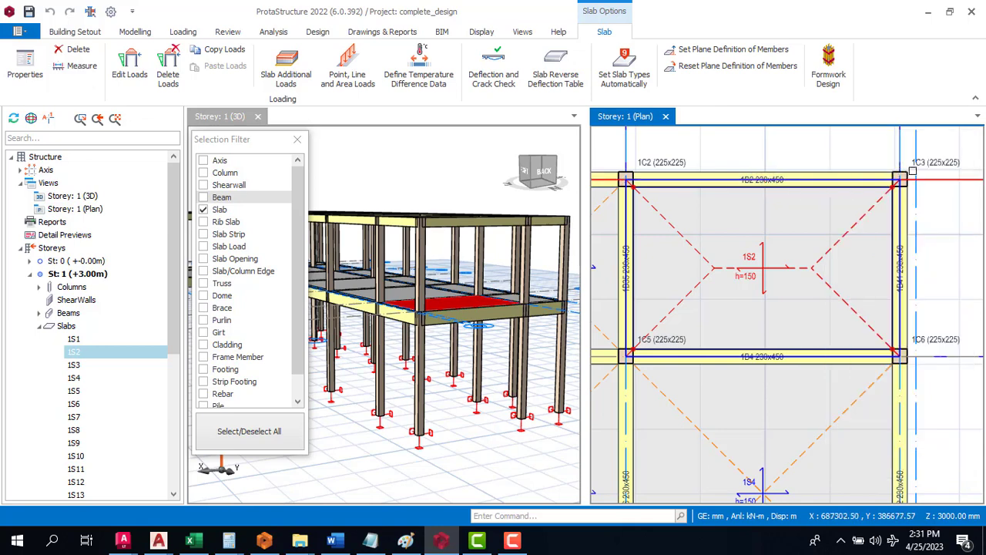
key(Escape)
Re-enable all member types in the selection filter and close the filter.
scroll(816, 235, down, 3)
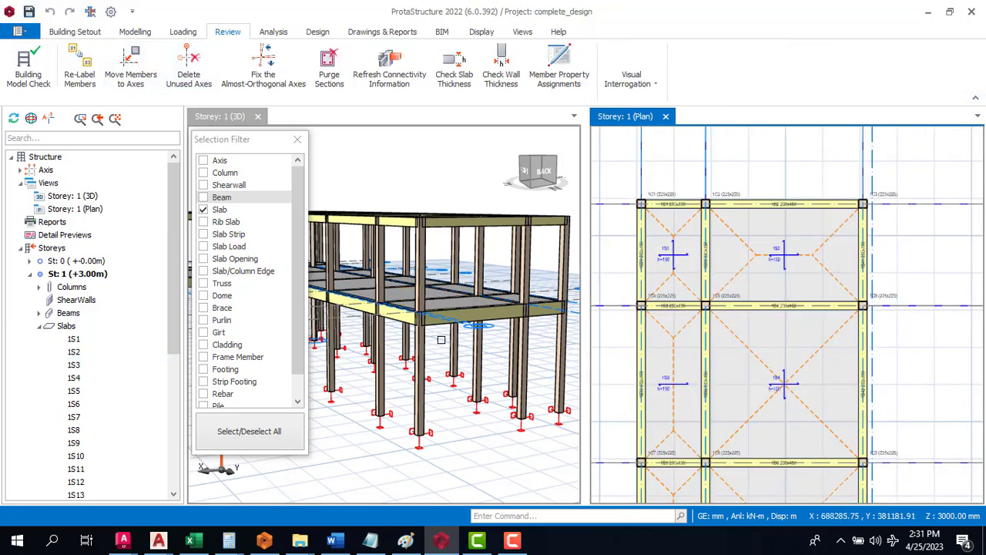
click(258, 433)
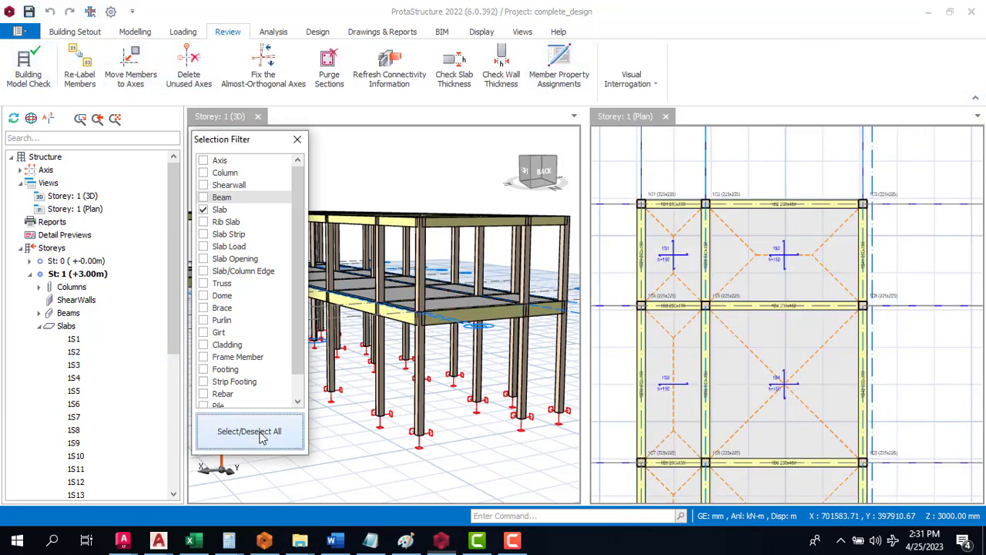
click(258, 433)
click(297, 141)
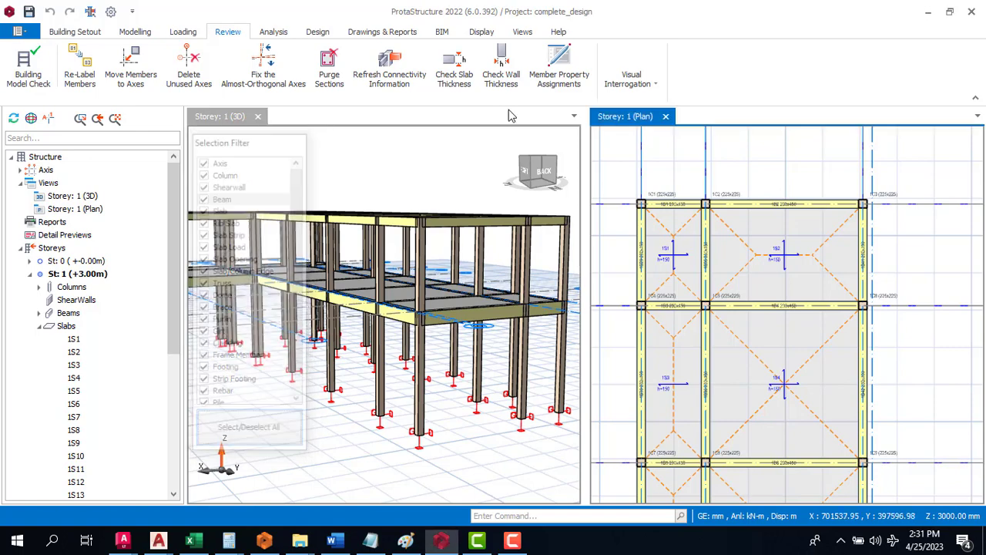
Examine the whole L-shaped frame in 3D and the slab, beam and column layout in the Storey 1 plan.
scroll(724, 239, down, 3)
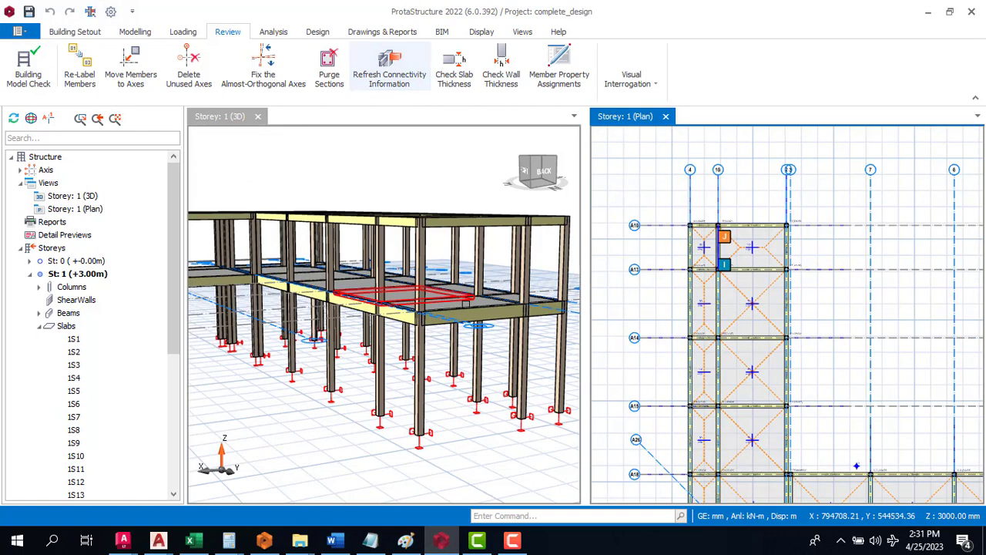
scroll(417, 235, down, 3)
scroll(416, 306, down, 3)
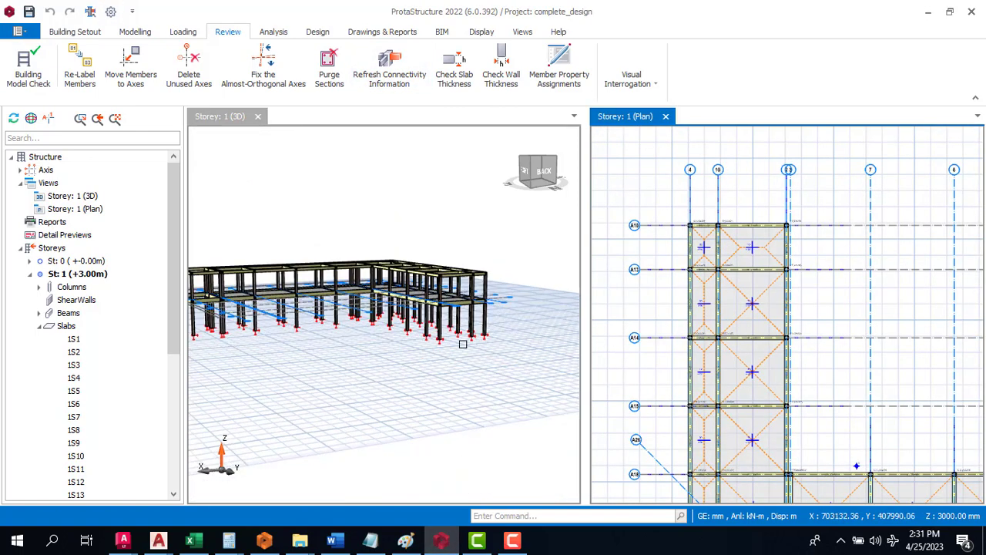
scroll(482, 324, up, 3)
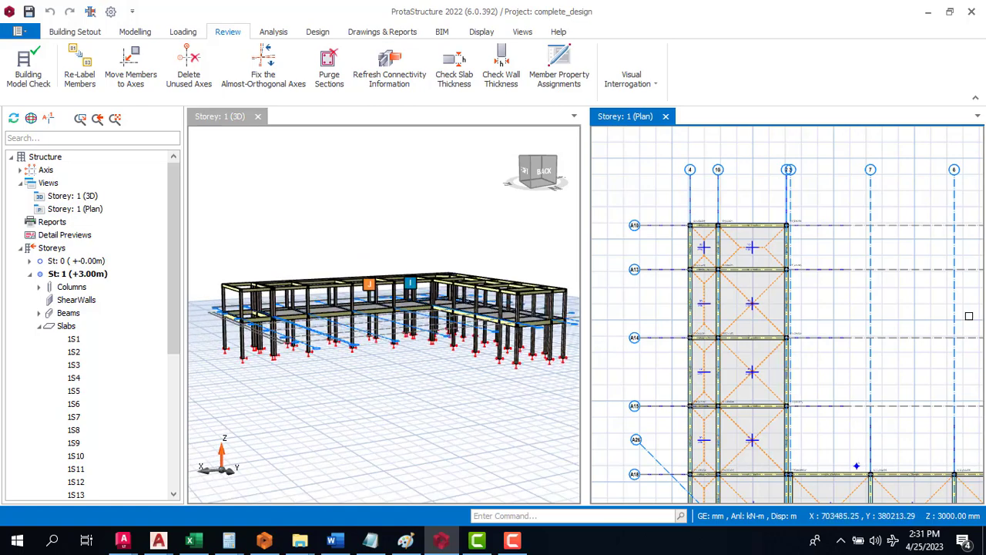
scroll(806, 409, down, 3)
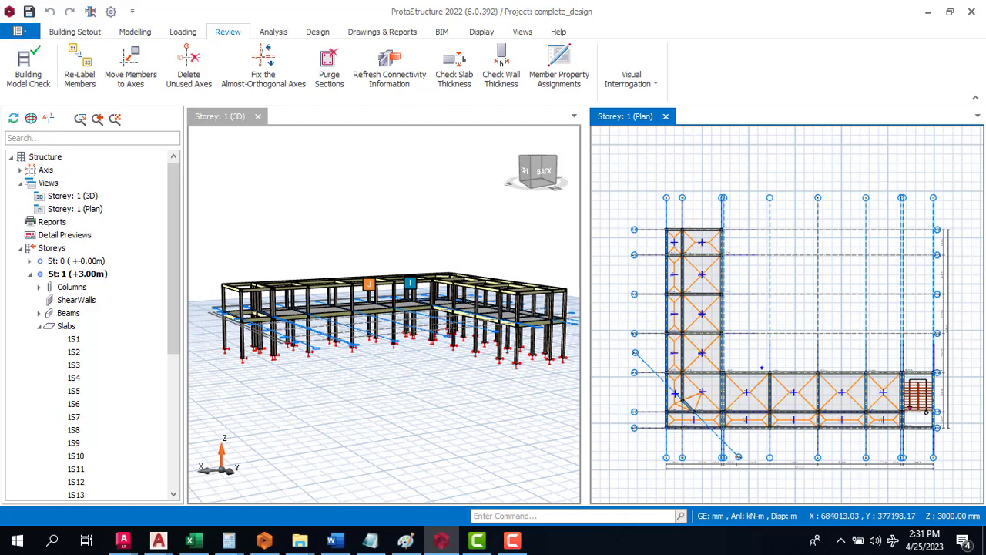
mouse_move(833, 295)
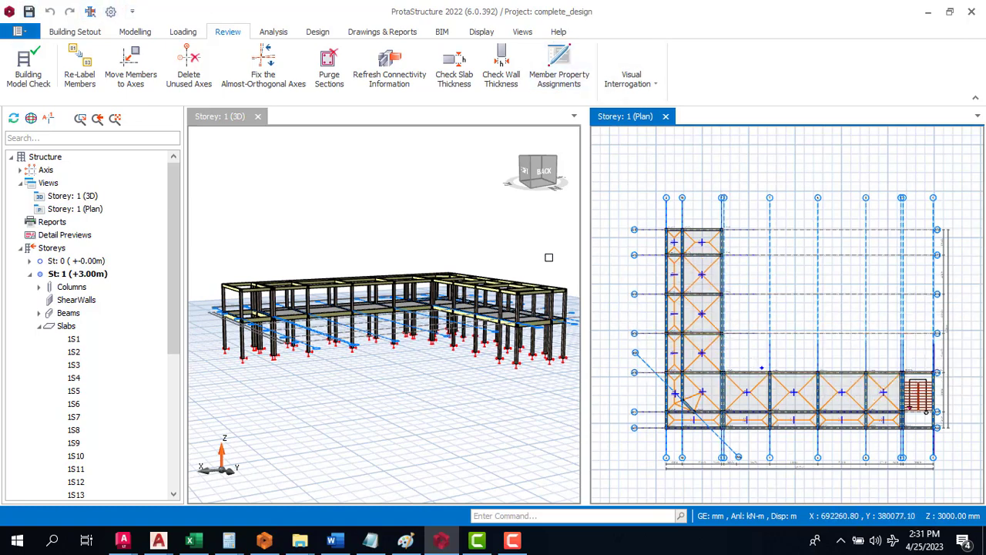
scroll(549, 257, down, 2)
scroll(517, 266, up, 1)
scroll(511, 280, up, 1)
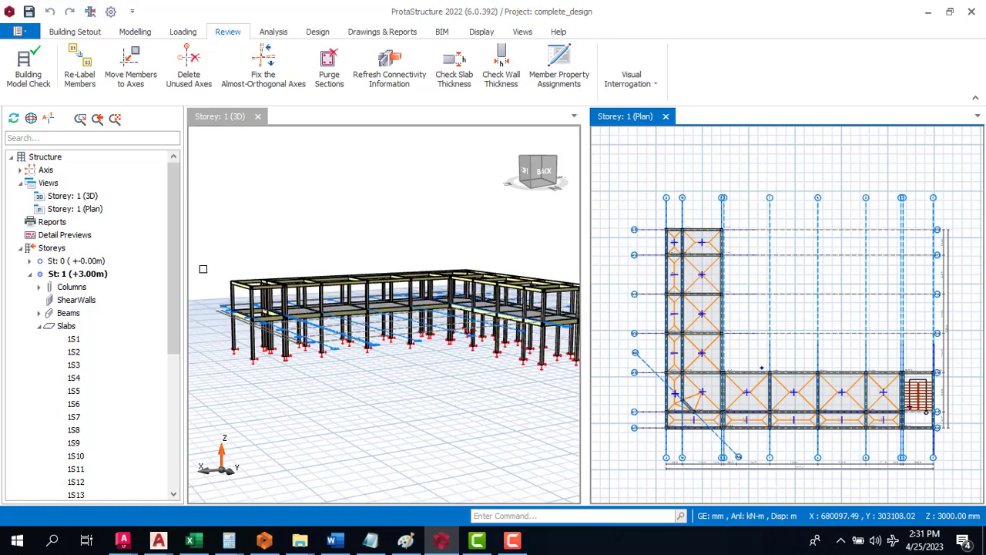
scroll(205, 316, down, 1)
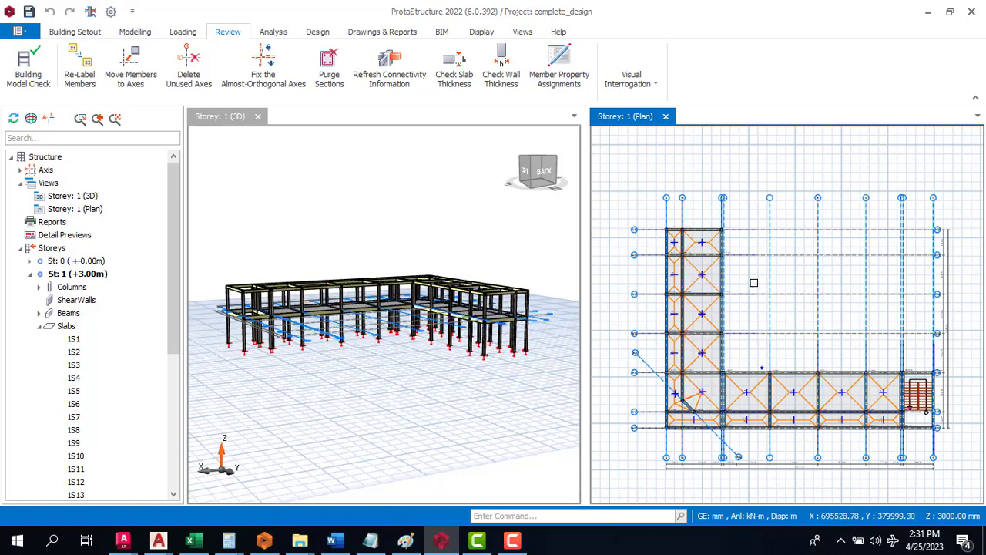
scroll(734, 218, down, 1)
scroll(734, 219, down, 1)
scroll(732, 269, down, 1)
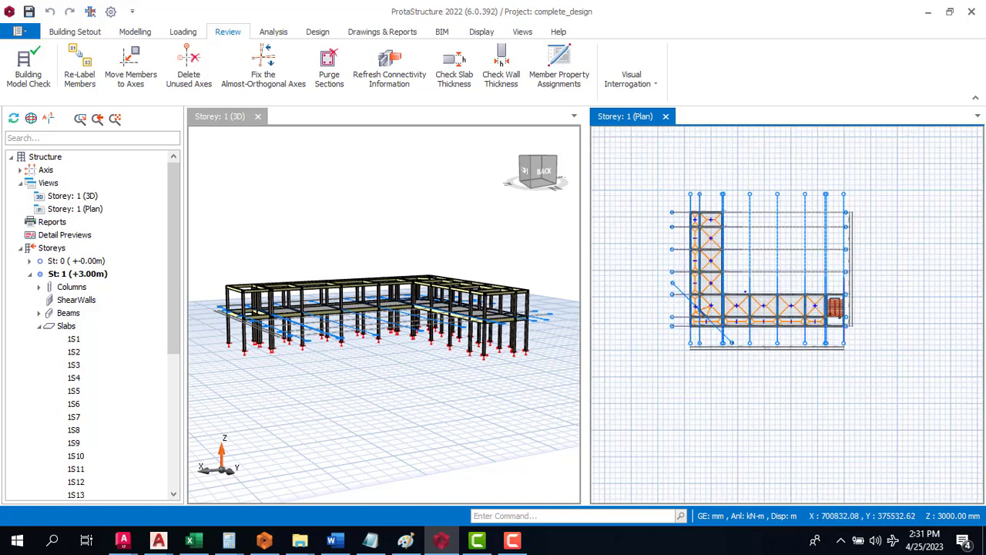
scroll(717, 227, up, 2)
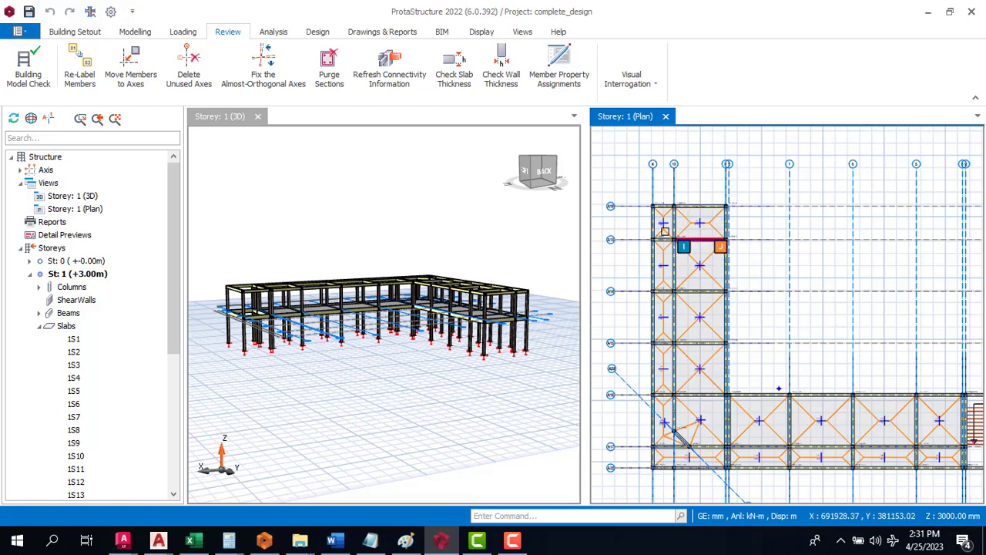
scroll(665, 231, down, 1)
scroll(710, 266, up, 1)
scroll(688, 287, up, 1)
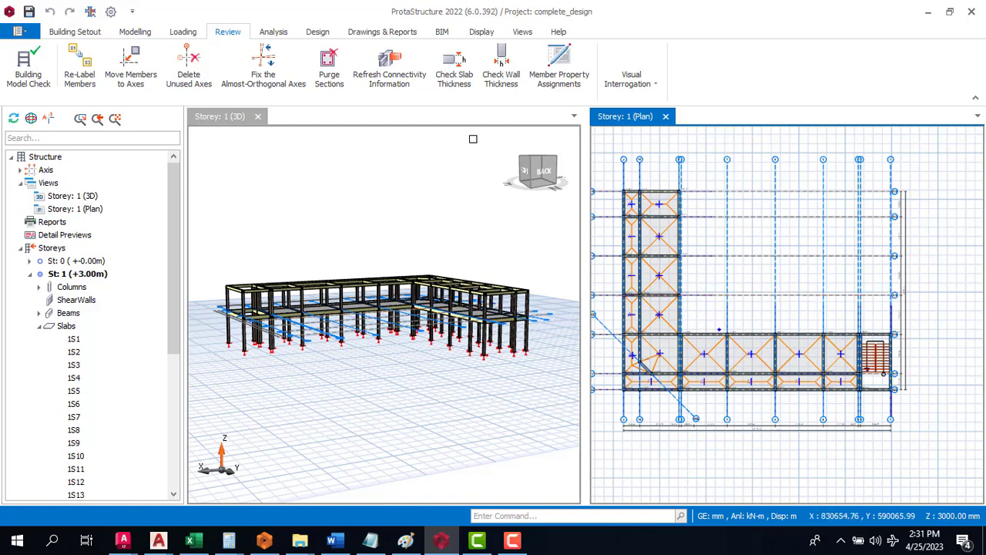
Open the load editor for beam 1B1, between columns 1C1 and 1C2 in the Storey 1 plan.
scroll(625, 186, up, 4)
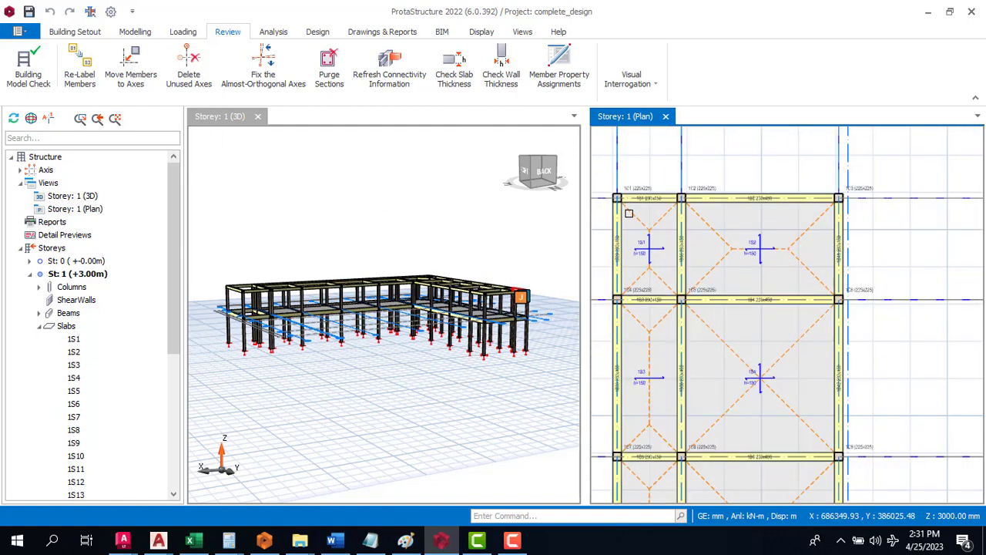
click(663, 186)
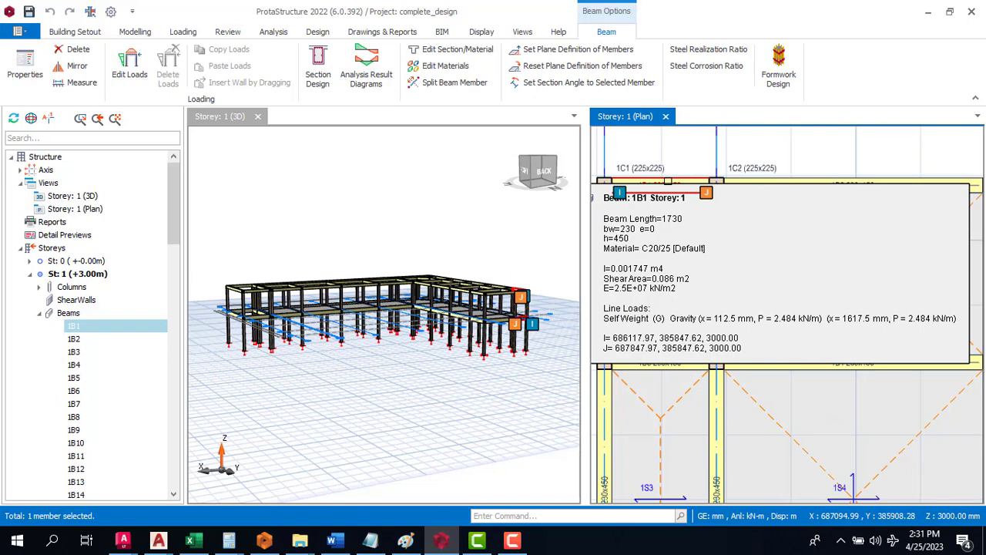
right_click(668, 183)
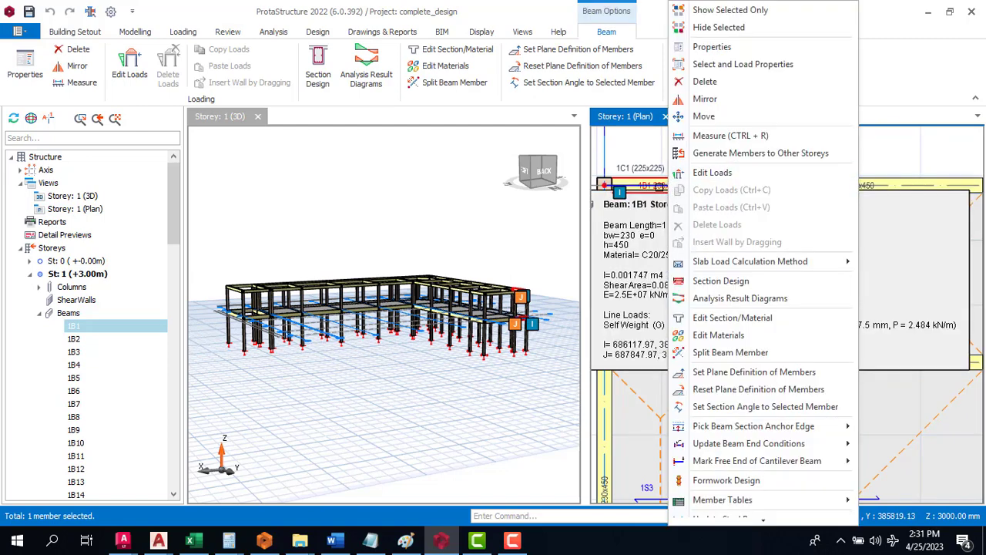
click(660, 209)
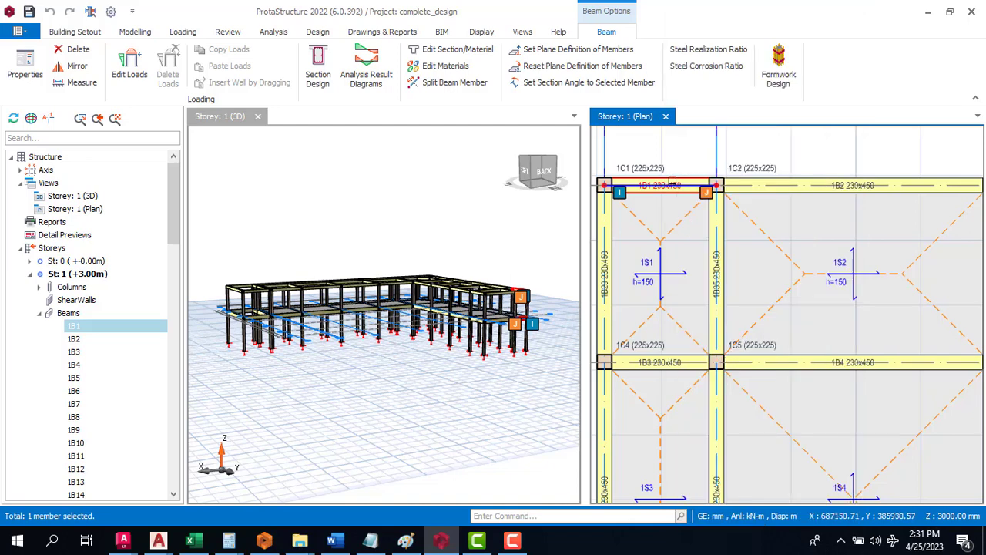
right_click(674, 184)
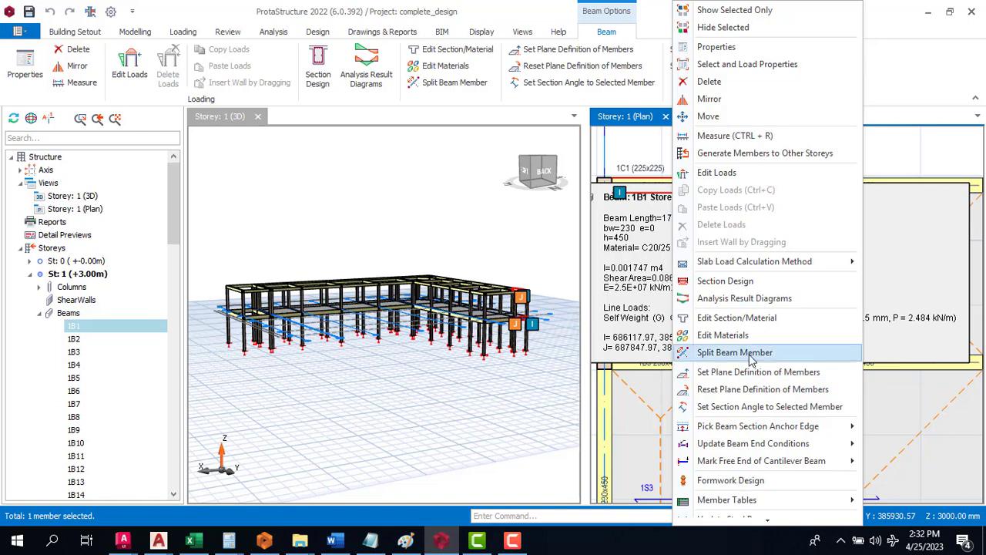
click(721, 178)
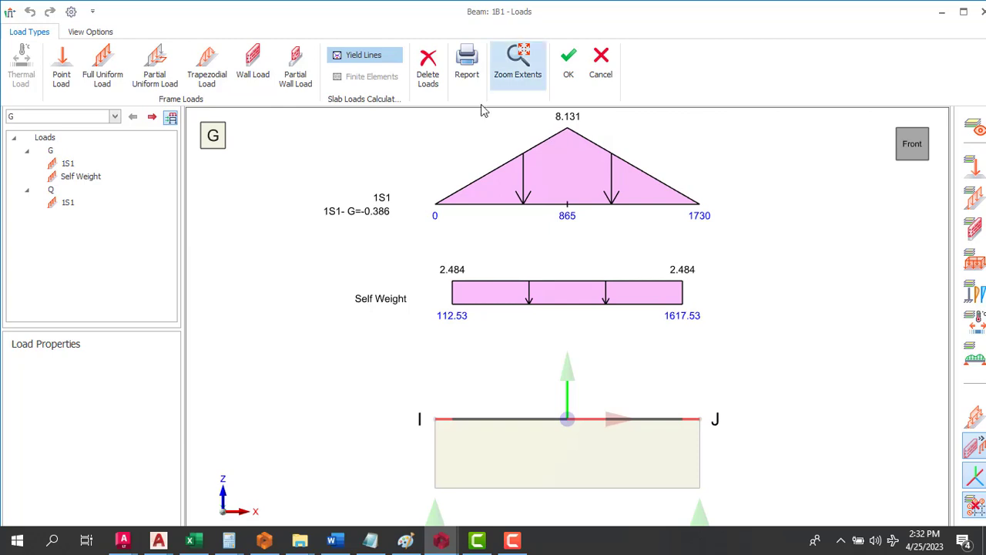
Assign a wall load to beam 1B1 in load case G with 230 mm thickness and 3.40 kN/m2 wall unit weight.
click(262, 71)
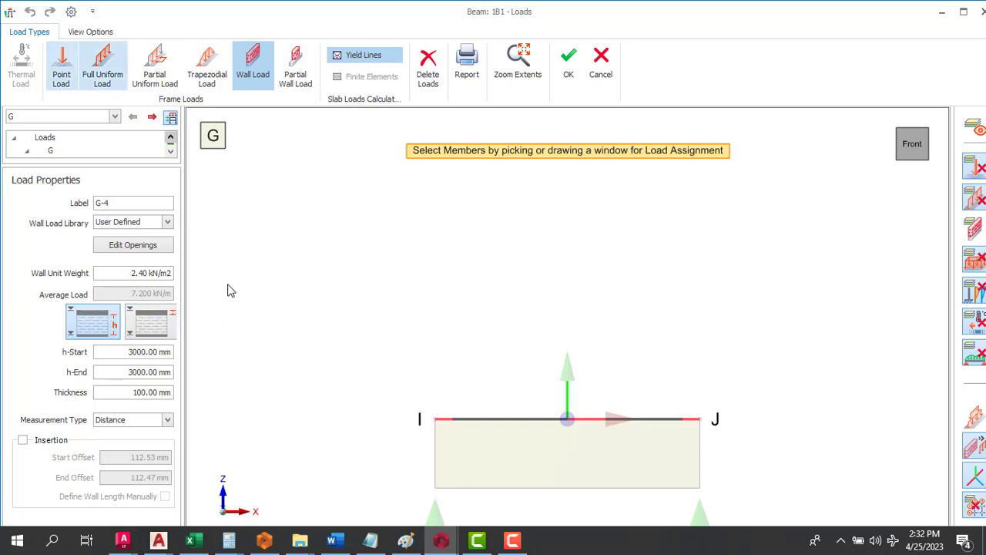
double_click(130, 391)
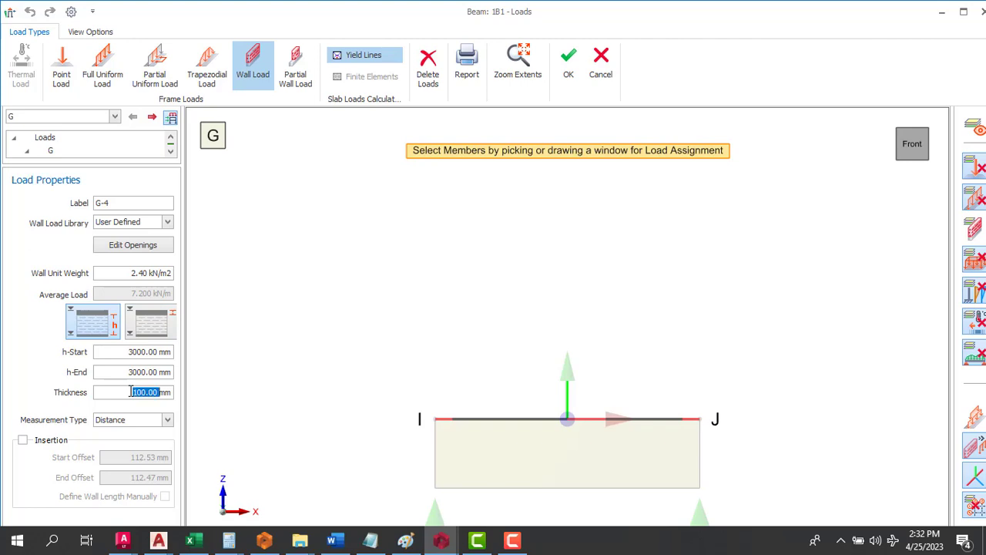
text(230)
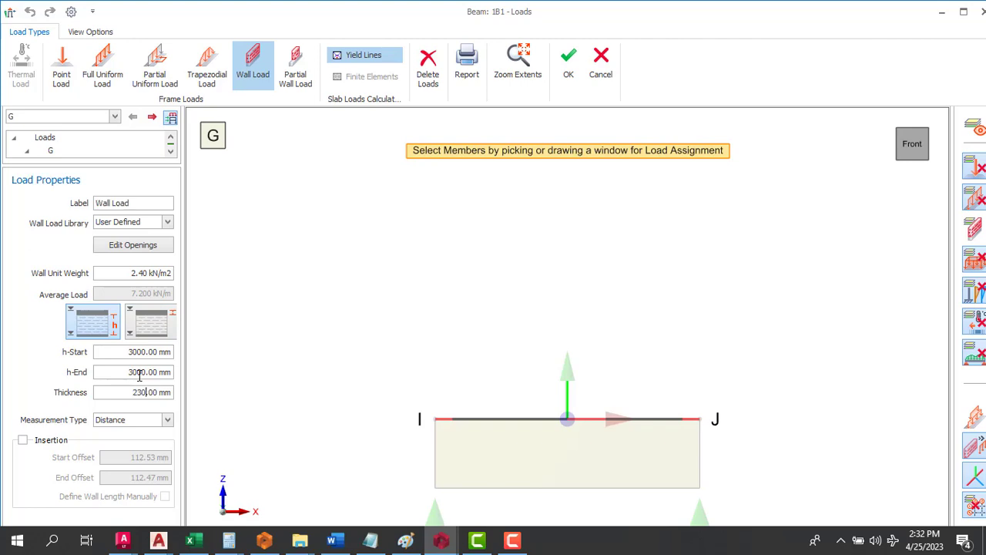
click(128, 273)
double_click(149, 274)
text(3.00)
text(4)
click(566, 421)
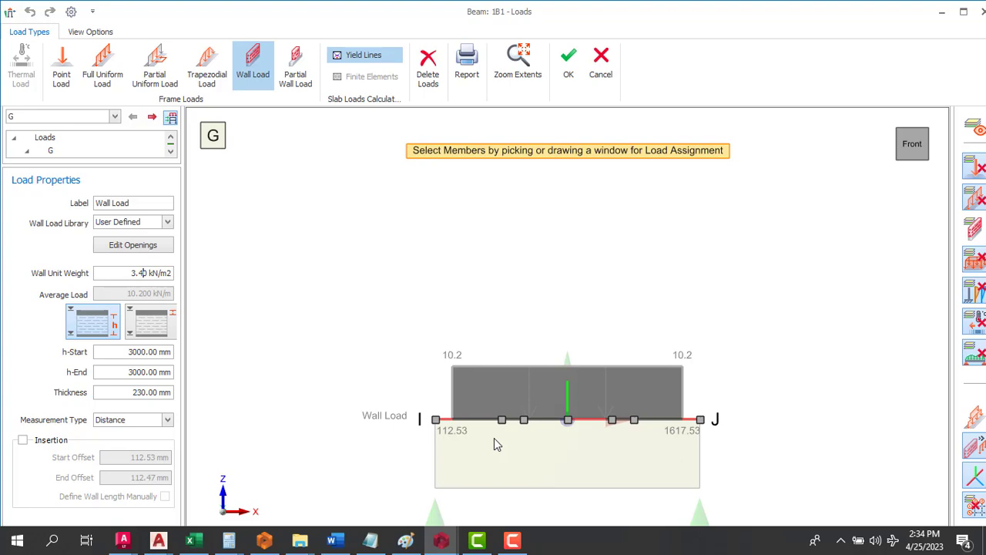
click(494, 438)
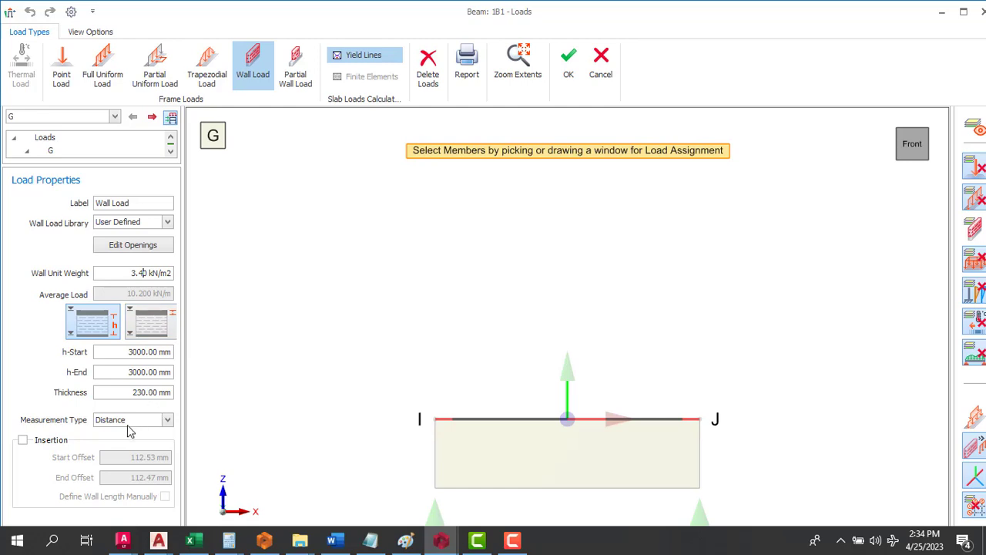
click(501, 399)
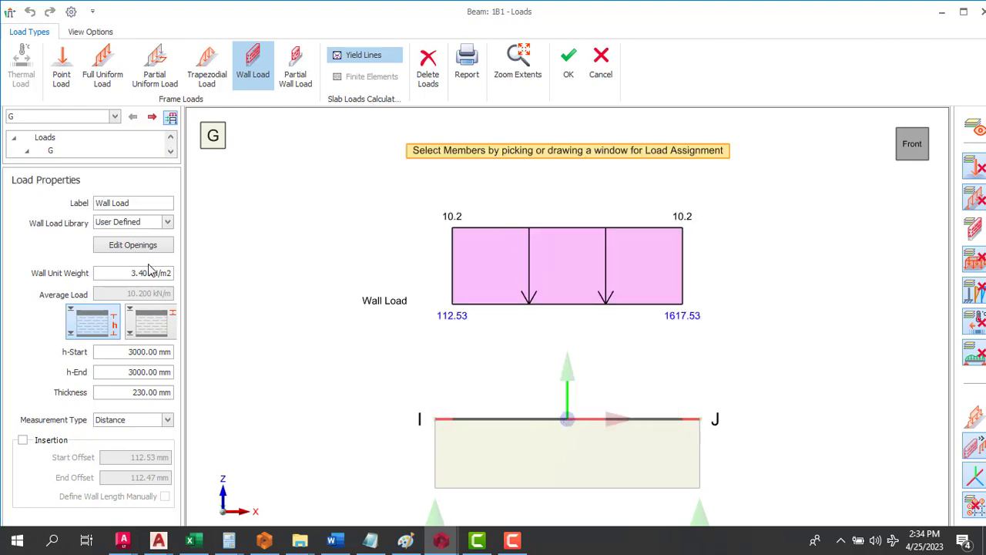
Add a wall opening 1200 mm wide and 1200 mm high with a Y offset of 900 mm.
click(126, 248)
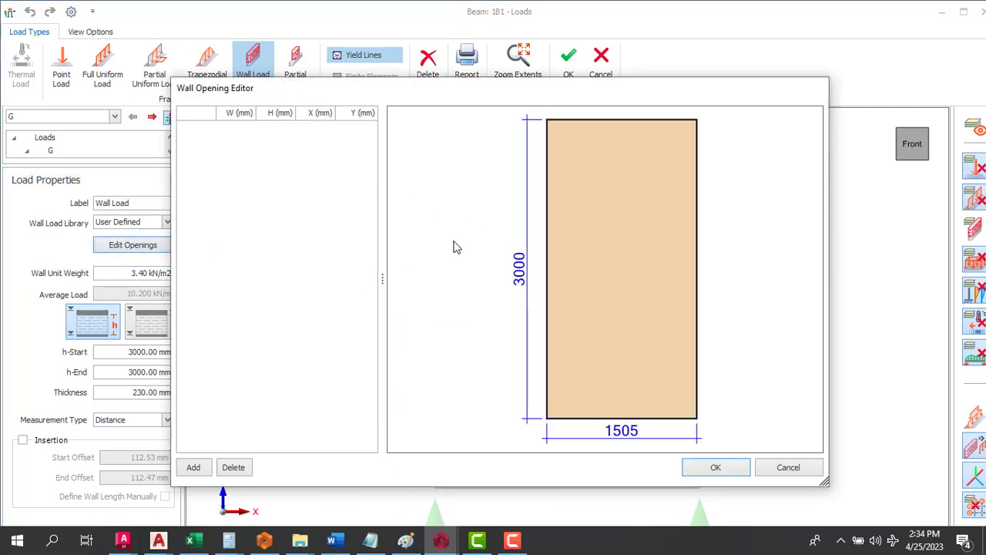
click(191, 468)
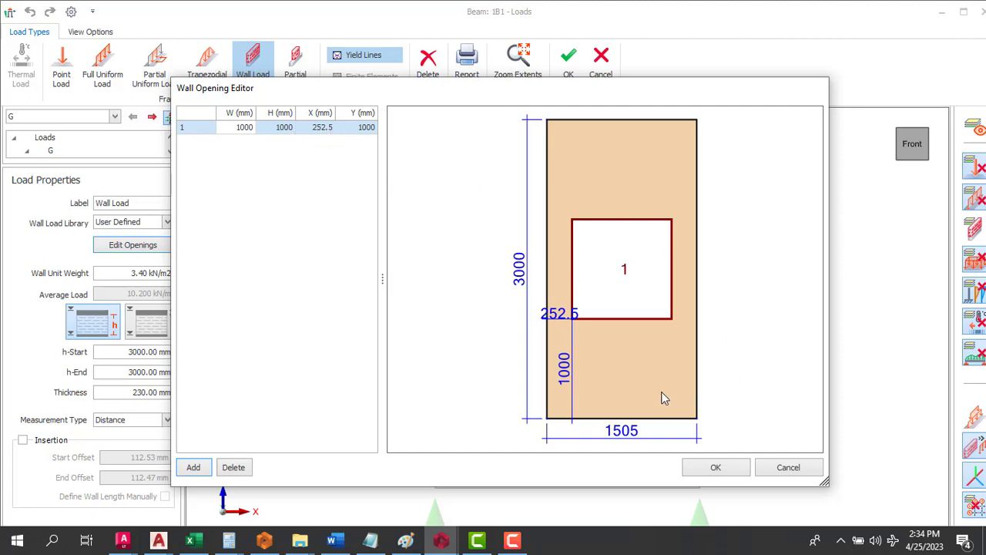
click(362, 128)
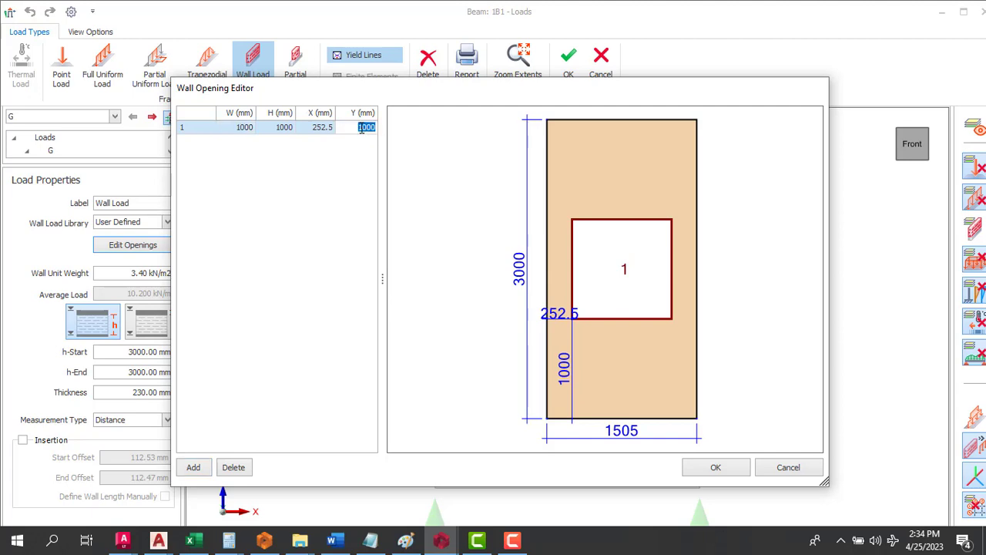
text(9)
click(245, 127)
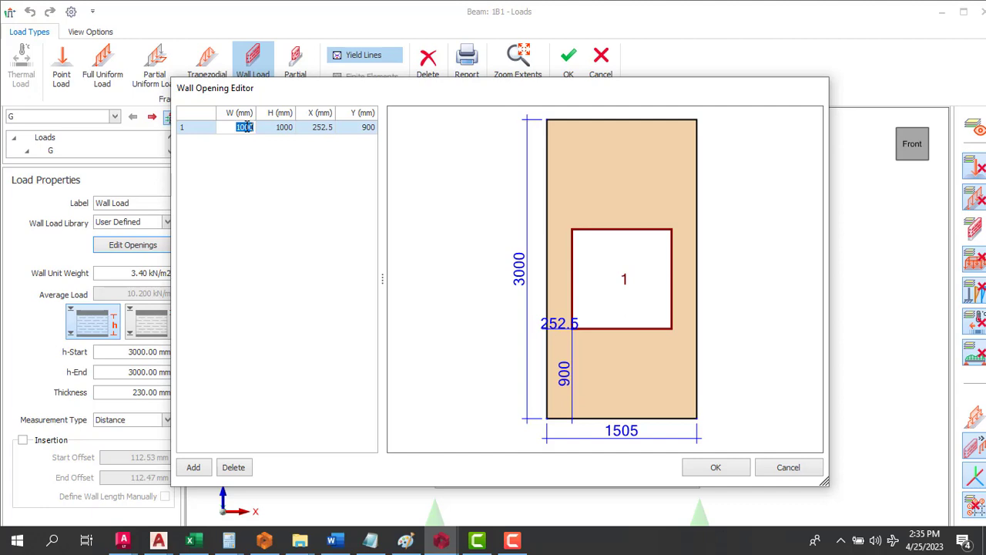
text(1200)
click(284, 128)
text(1)
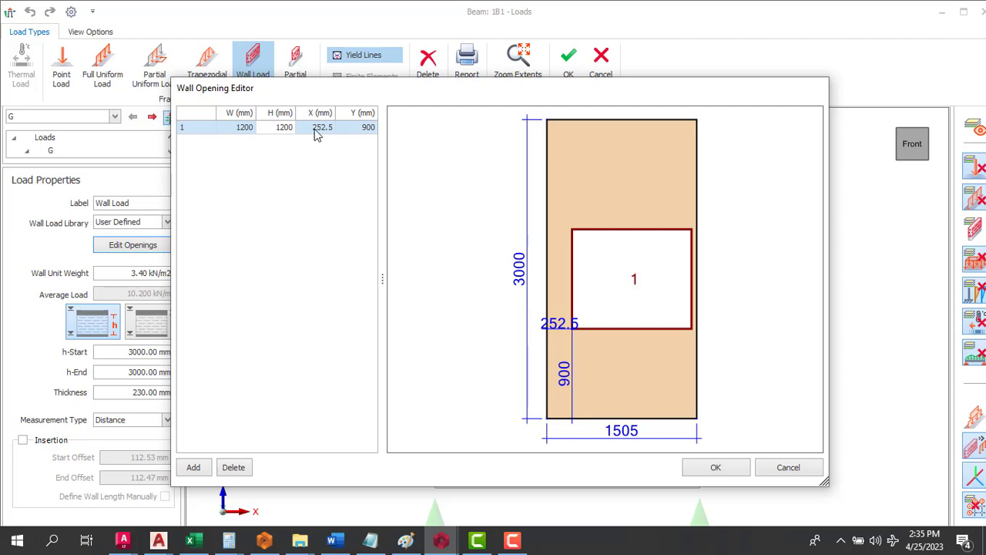
Set the opening's X offset to 152.5 mm, worked out as 305 / 2 in Calculator, and accept the opening.
click(316, 128)
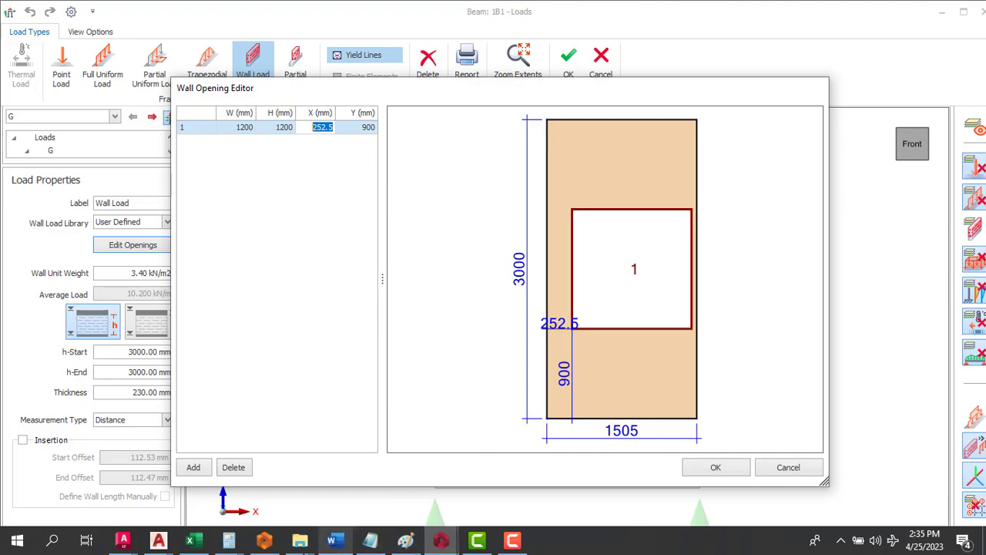
click(229, 540)
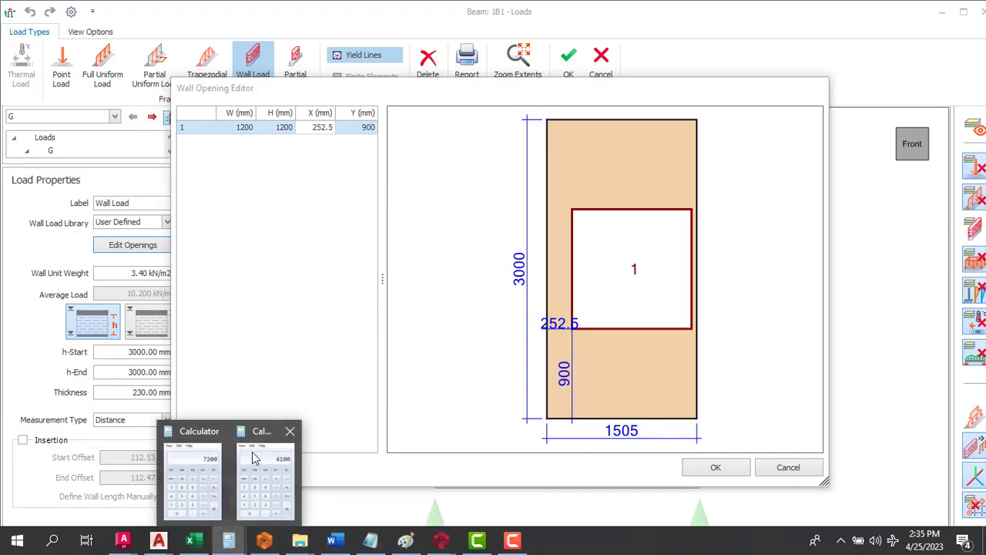
click(209, 487)
click(379, 339)
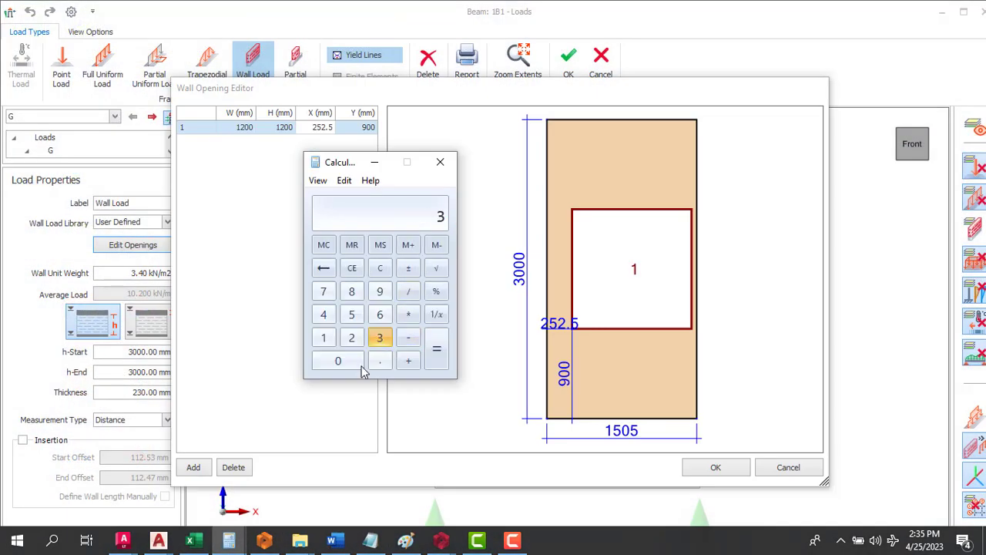
click(342, 360)
click(351, 315)
click(410, 291)
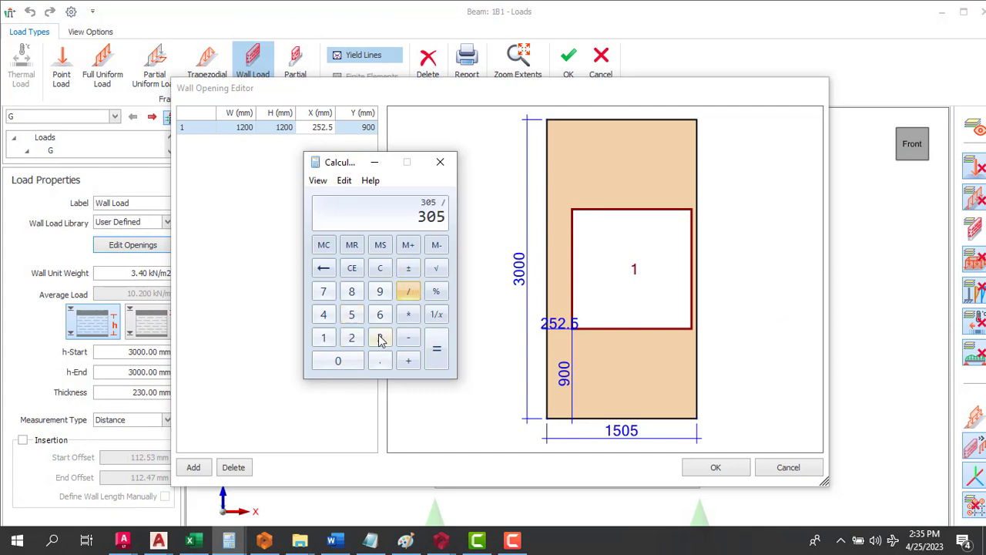
click(351, 337)
click(437, 356)
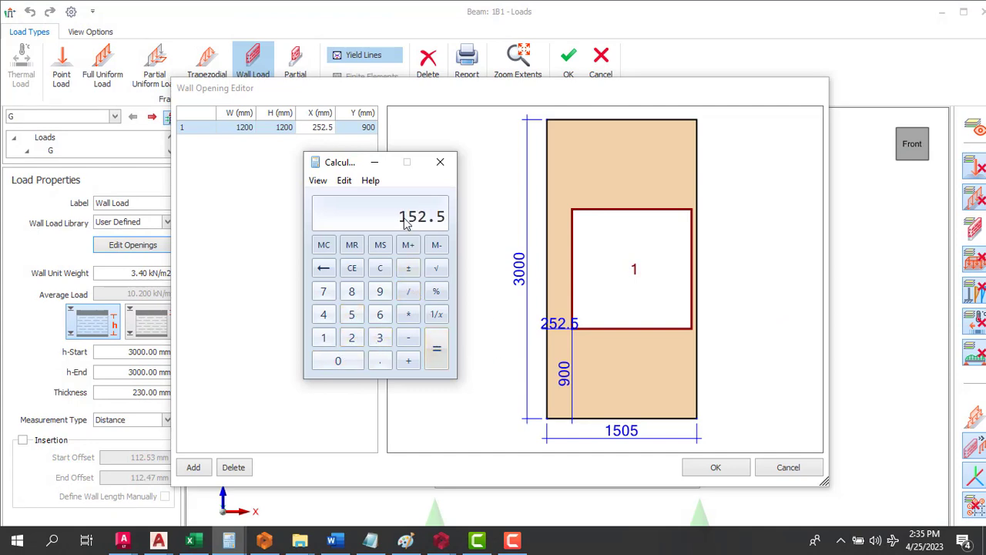
click(374, 164)
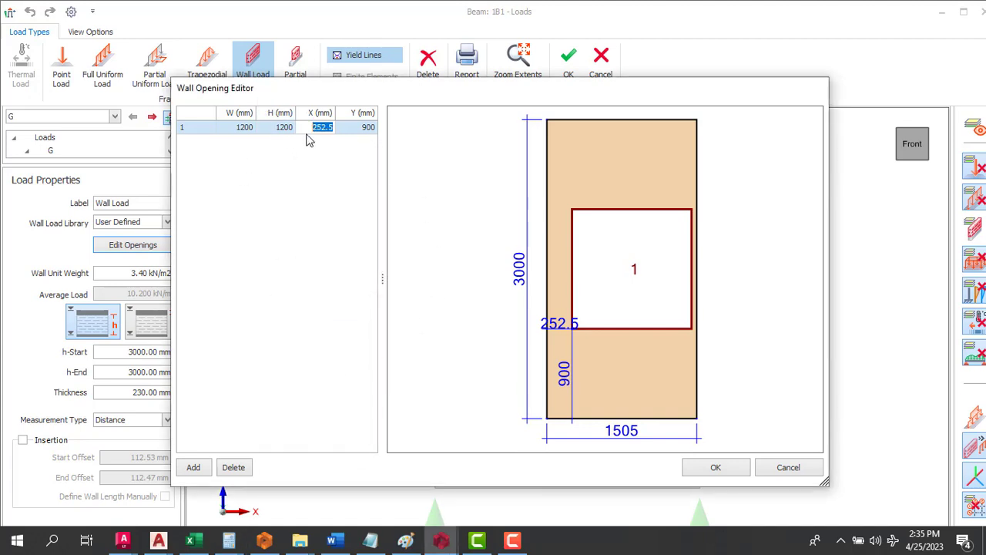
text(152.5)
key(Return)
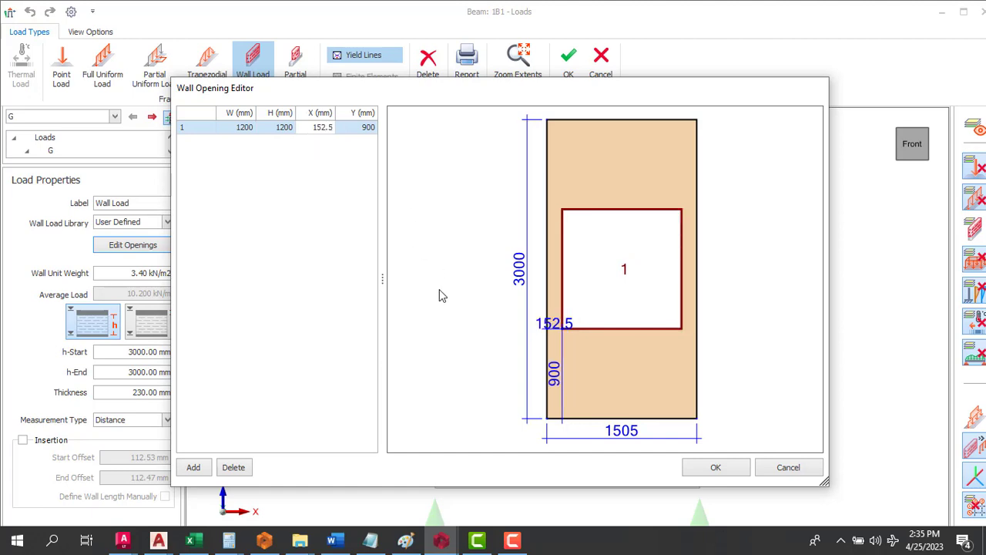
click(716, 470)
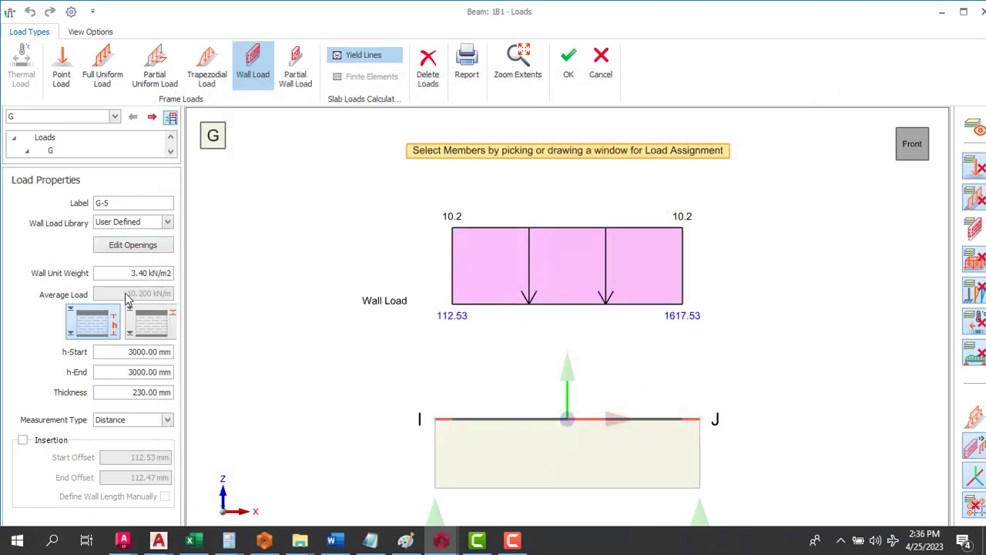
Recheck the stored wall opening and accept the loads of beam 1B1.
click(162, 245)
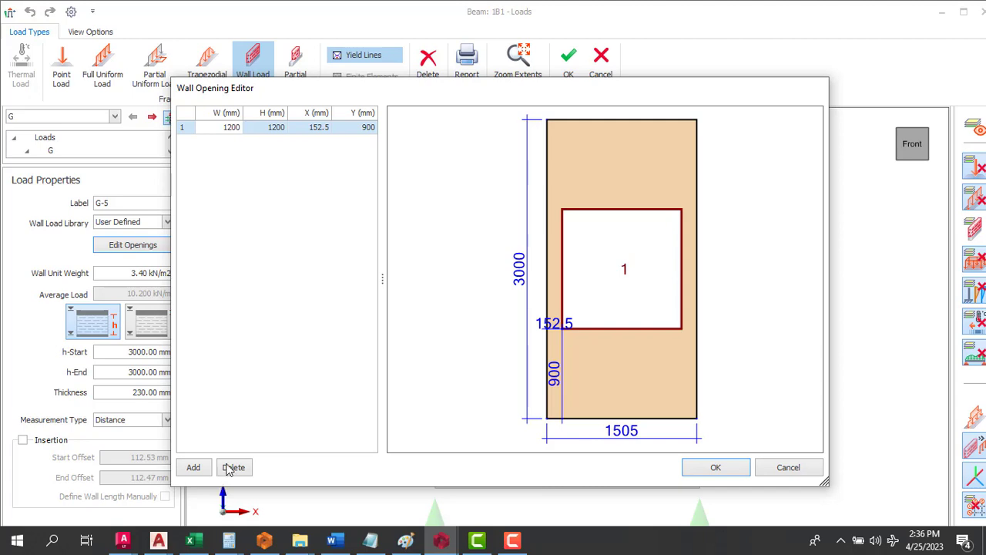
click(728, 470)
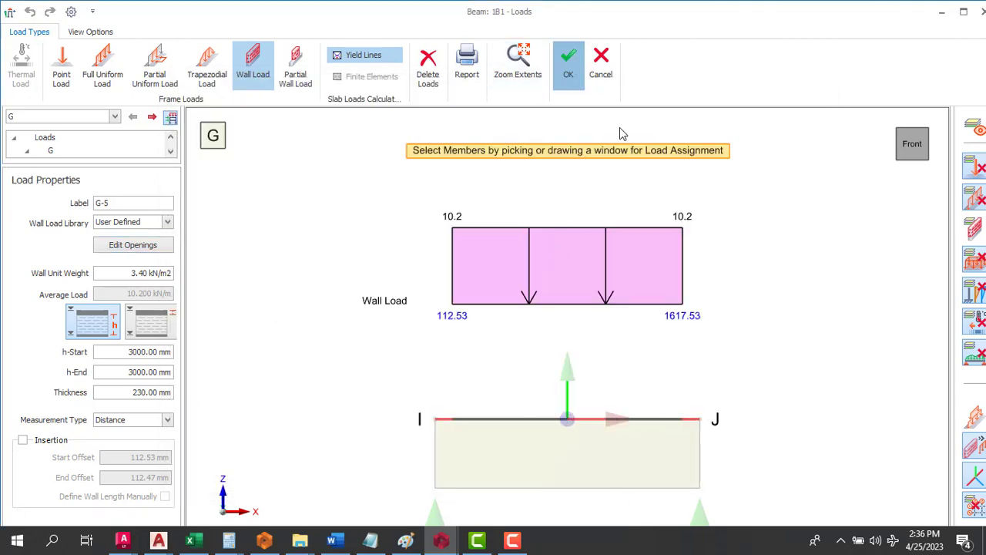
click(577, 68)
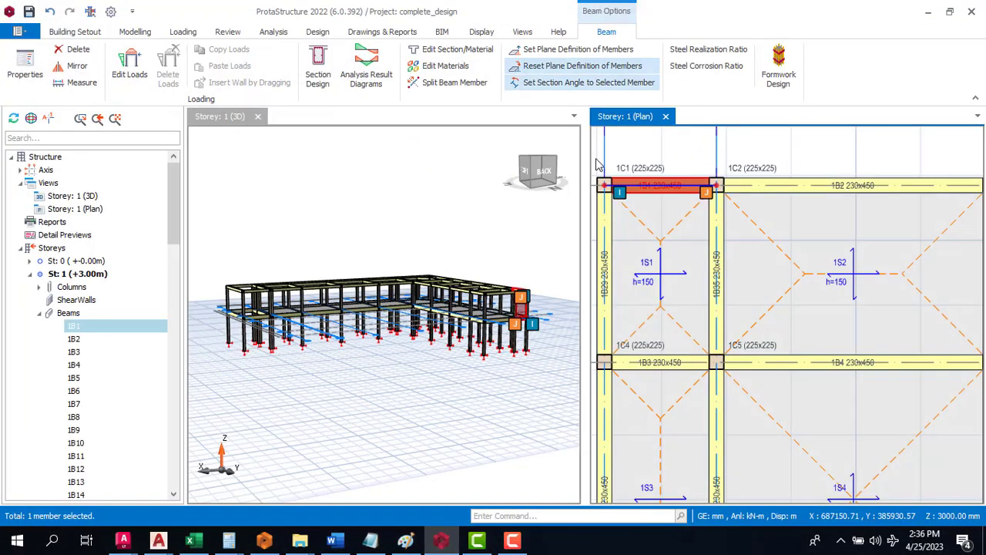
Examine the wall on beam 1B1 in the 3D view, opening and closing the beam's properties.
scroll(518, 308, up, 3)
scroll(485, 304, up, 3)
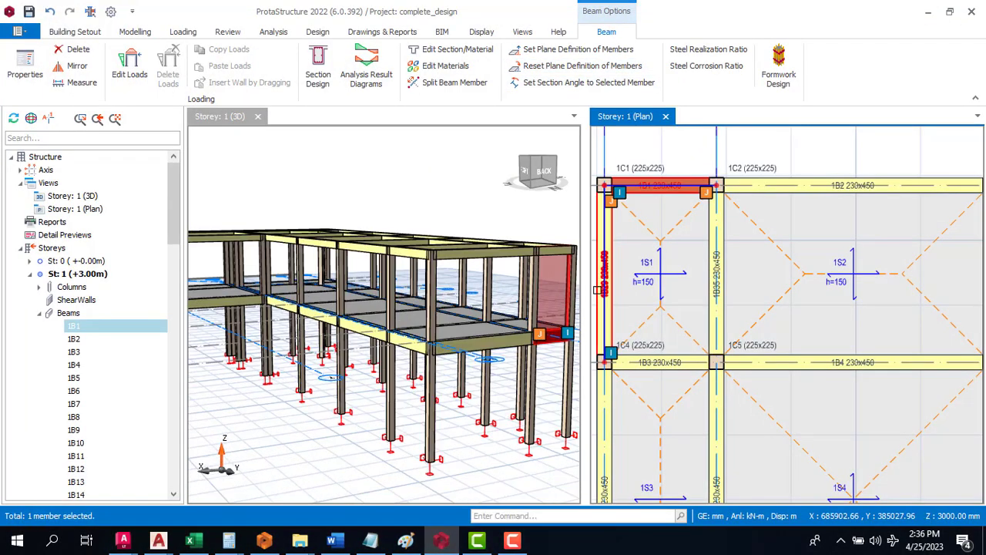
scroll(597, 291, up, 3)
scroll(384, 359, down, 4)
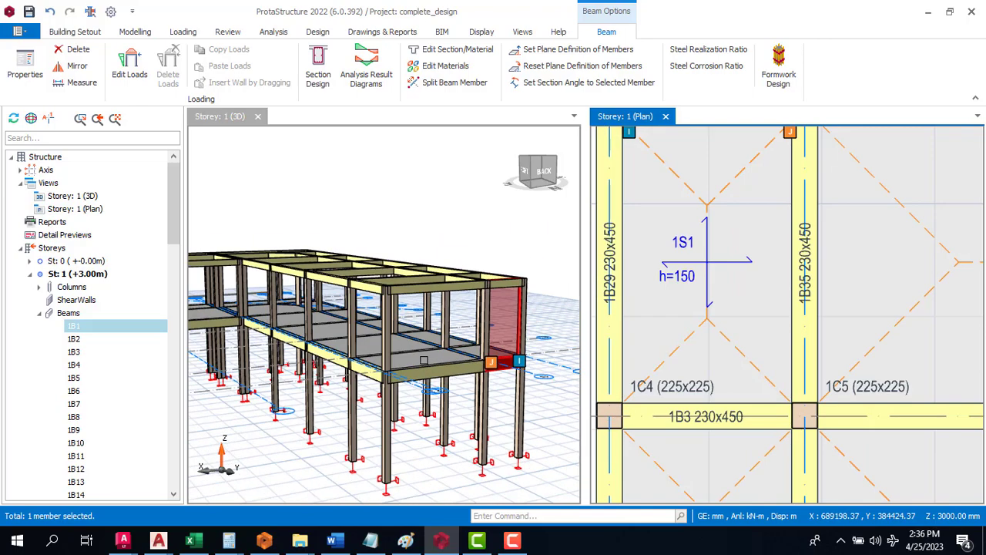
scroll(464, 332, up, 2)
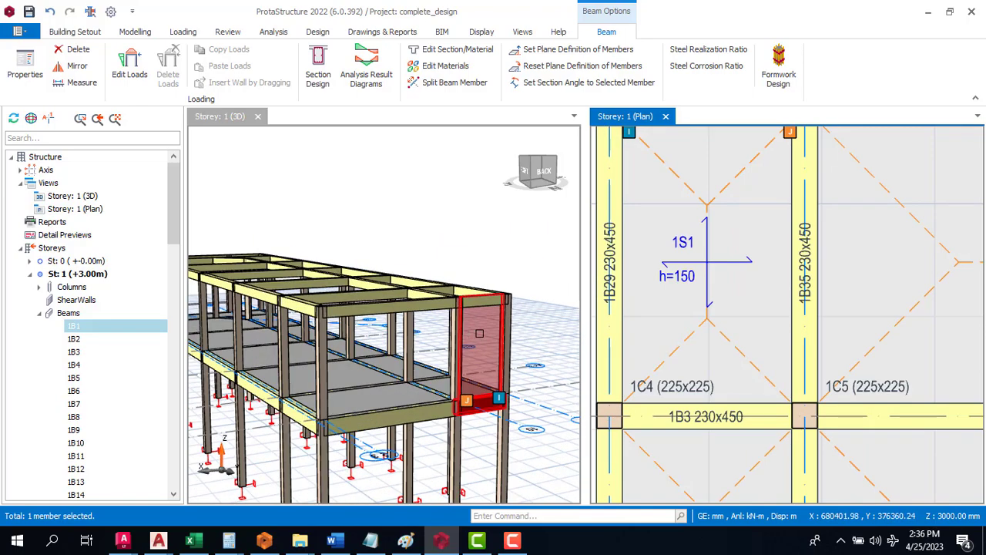
double_click(481, 334)
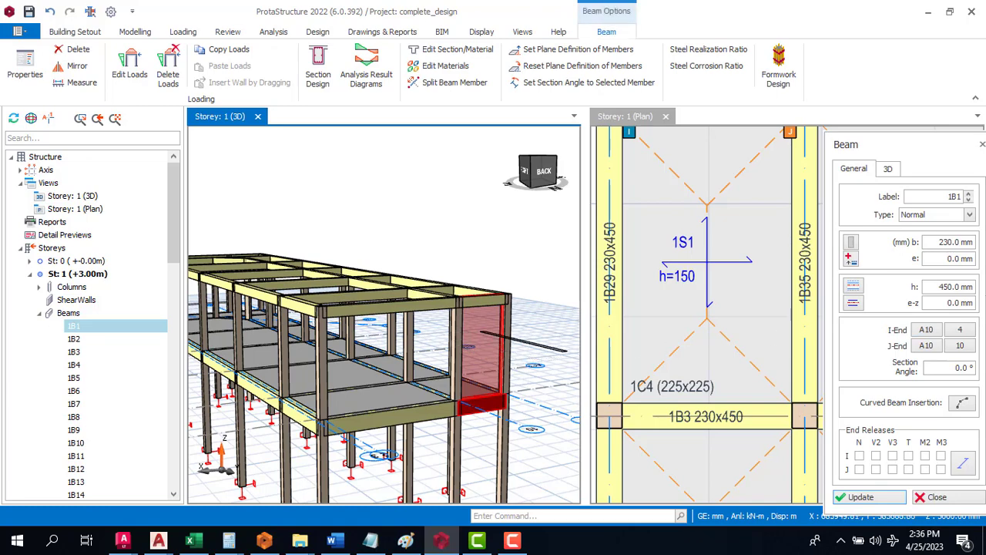
key(Escape)
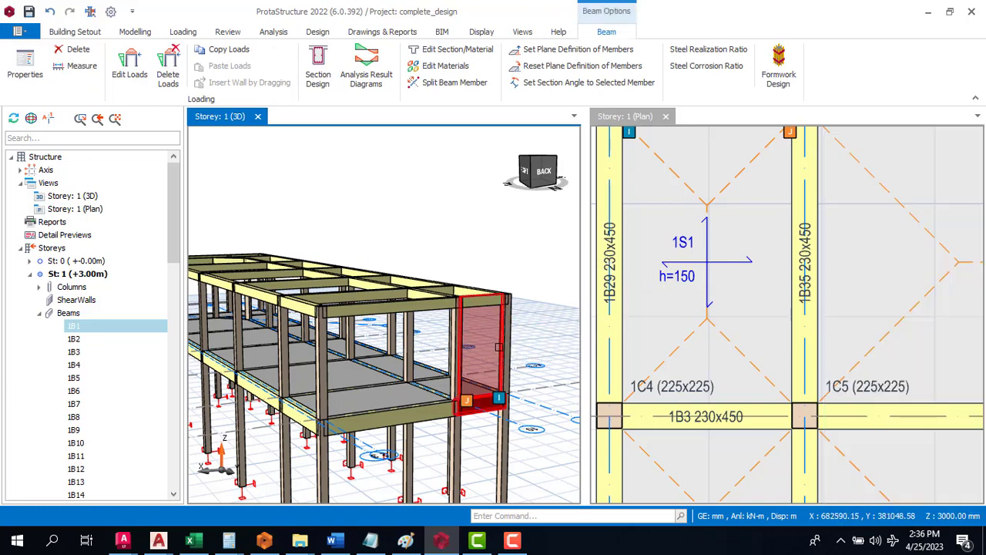
Select beam 1B1 in the Storey 1 plan and open its loads for editing.
scroll(675, 320, down, 4)
scroll(676, 321, down, 1)
scroll(700, 253, up, 2)
click(695, 235)
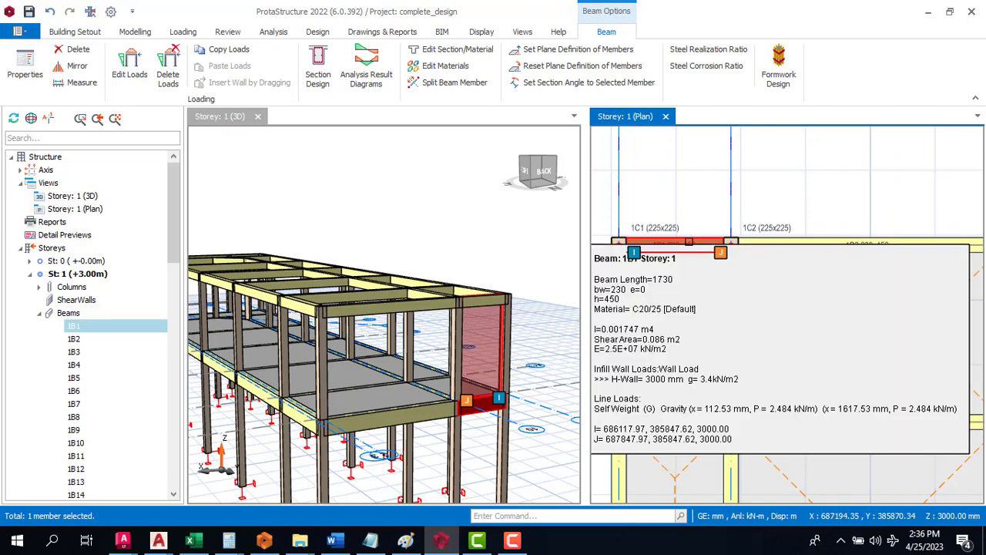
right_click(689, 239)
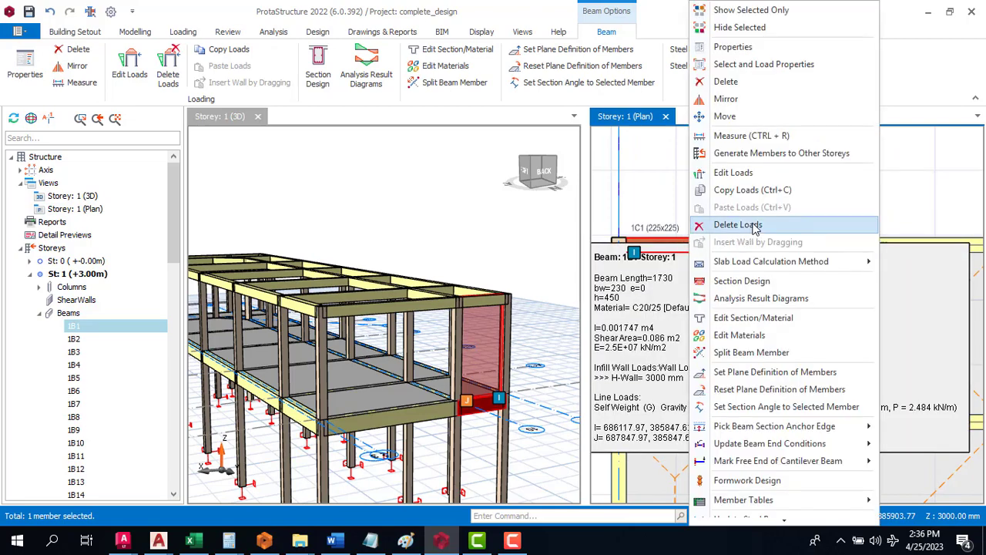
click(733, 173)
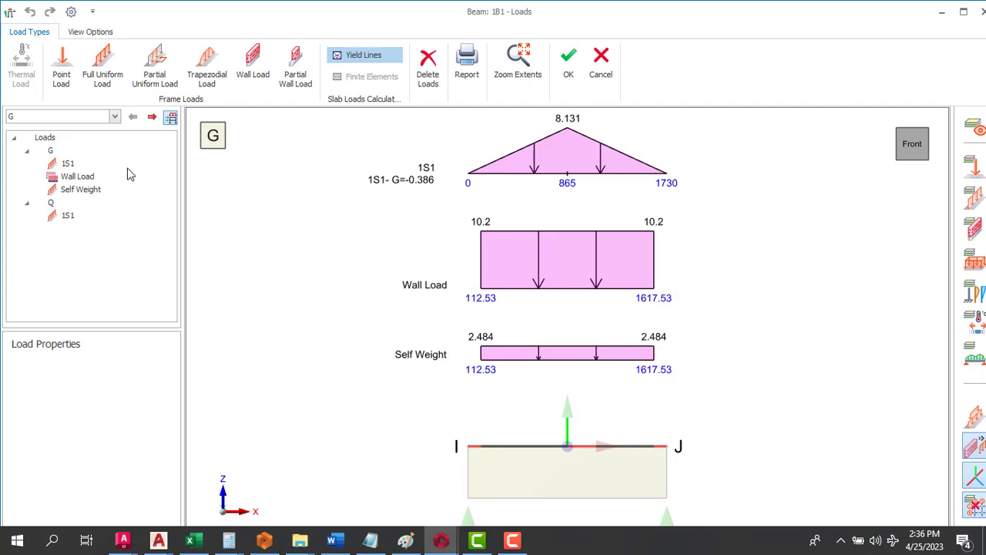
Add an opening 1200 mm wide and 1200 mm high to the wall load of beam 1B1.
click(254, 68)
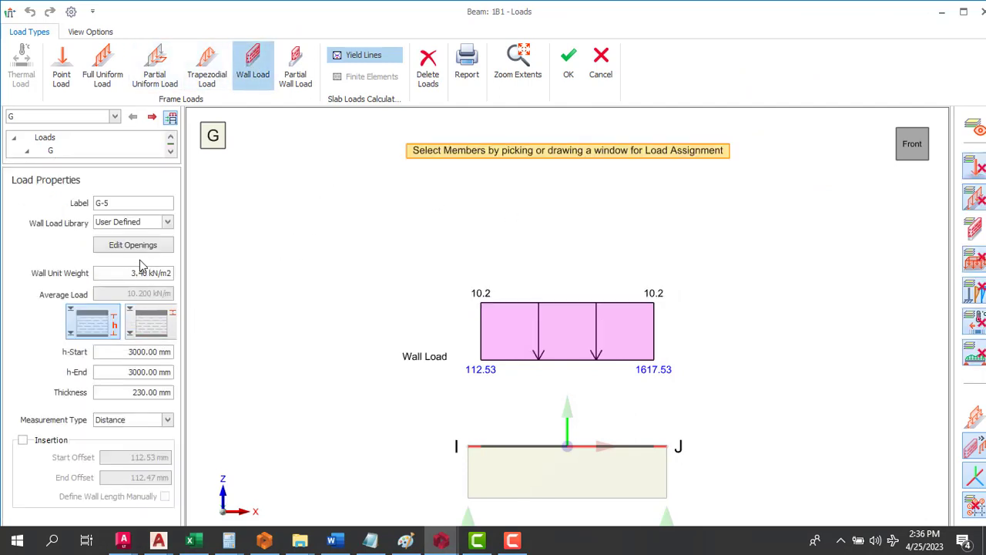
click(147, 247)
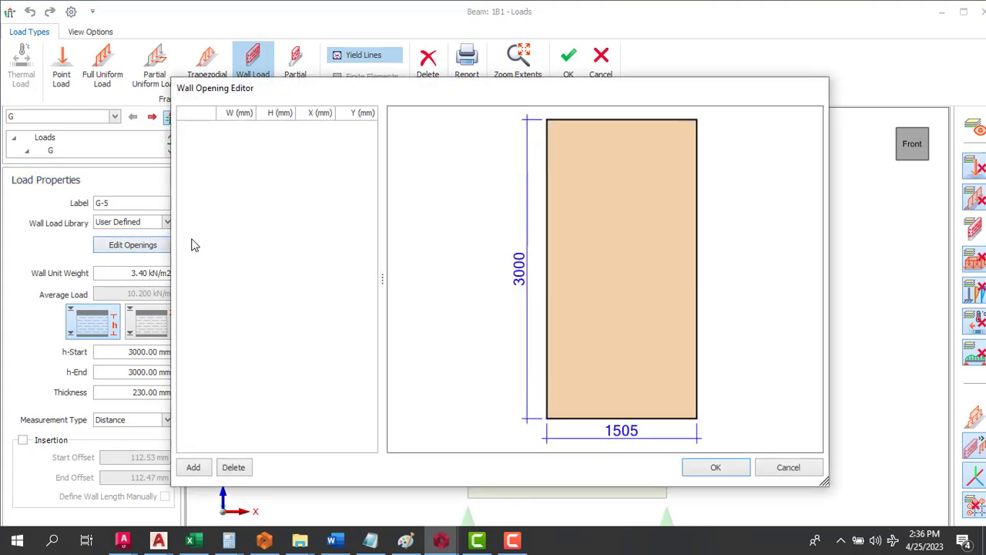
click(193, 468)
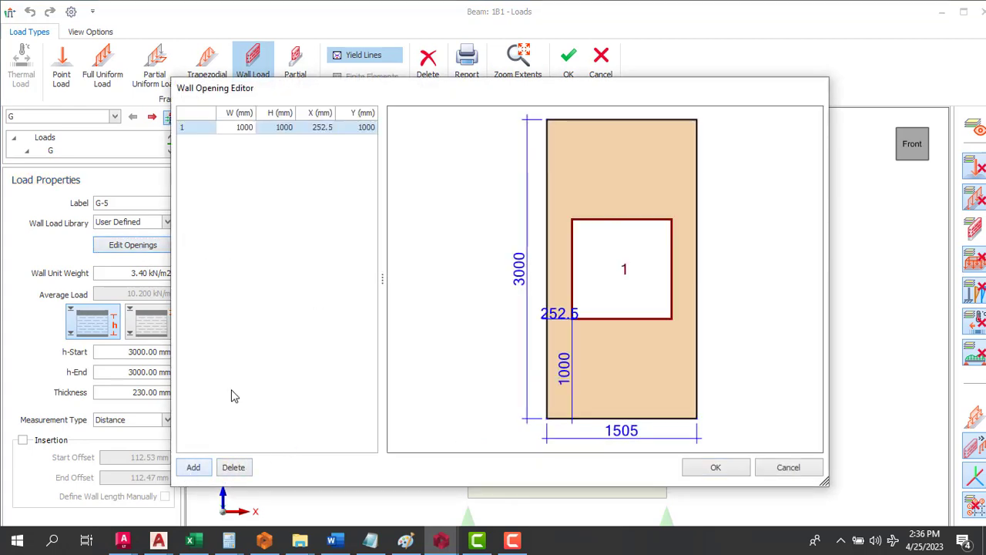
click(245, 128)
double_click(245, 128)
key(BackSpace)
text(1200)
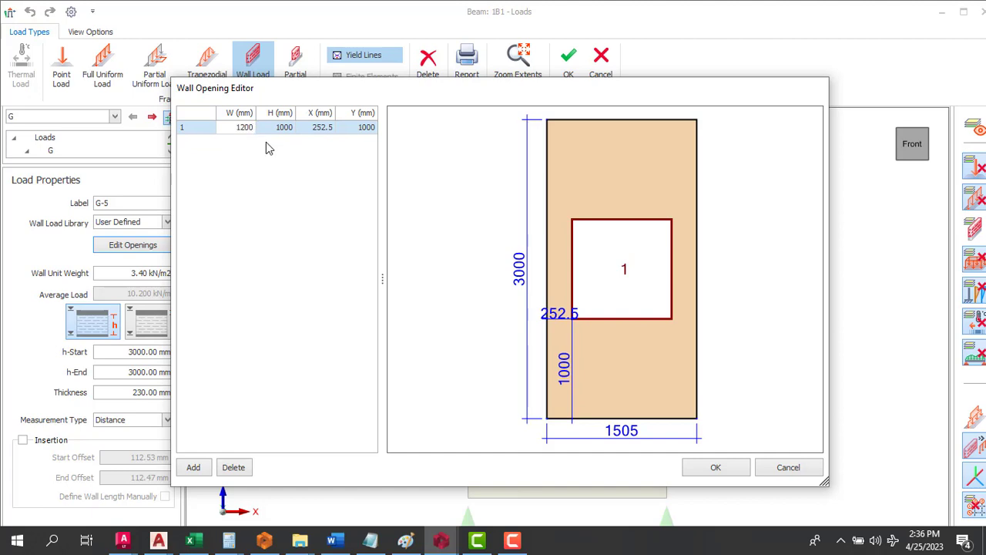
click(284, 129)
double_click(284, 129)
key(BackSpace)
text(1)
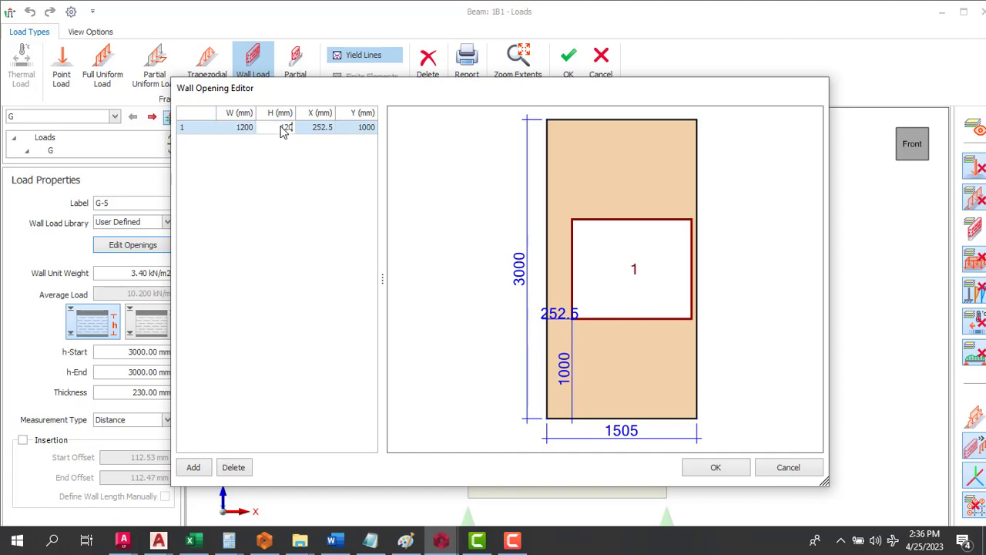
text(200)
Set the opening's X offset to 152.5 mm and Y offset to 900 mm, and accept the opening.
double_click(321, 128)
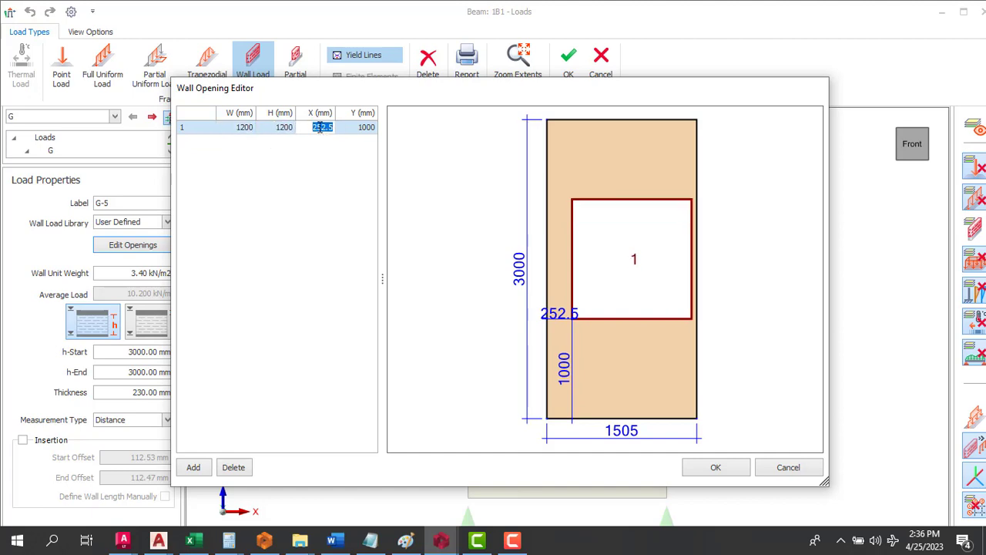
text(152.5)
click(362, 135)
click(365, 129)
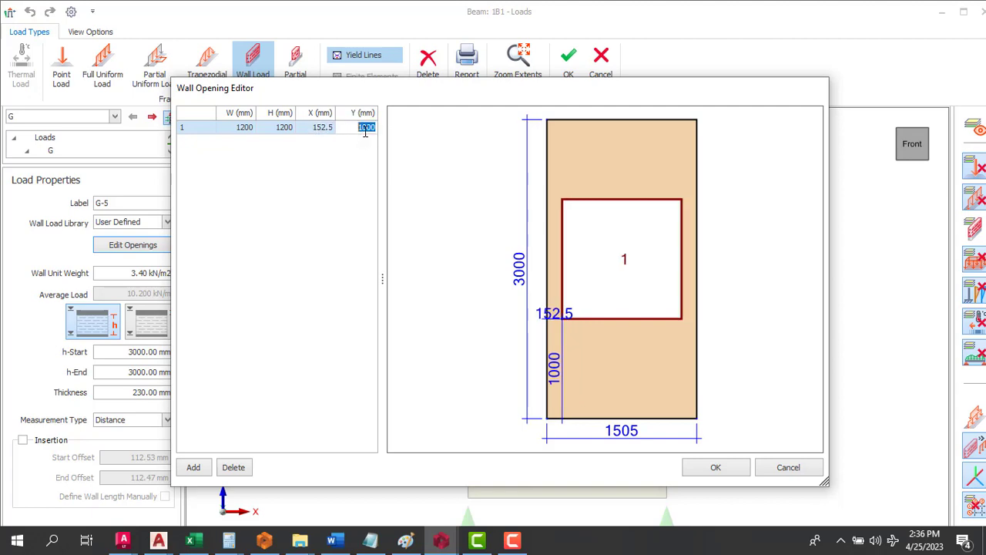
text(9)
click(725, 469)
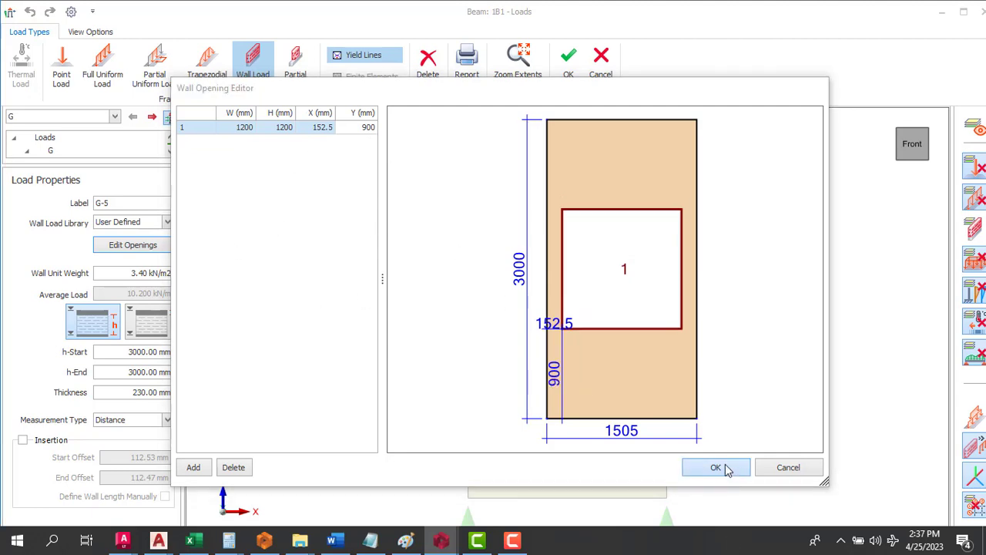
click(561, 331)
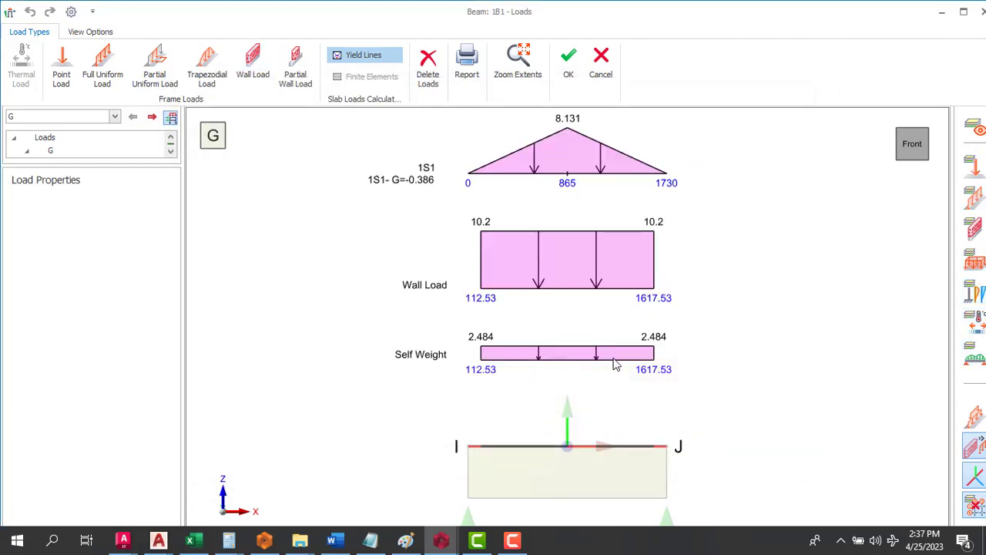
Check the wall load's stored openings and try to add a default 1000 mm by 1000 mm opening to it.
click(251, 69)
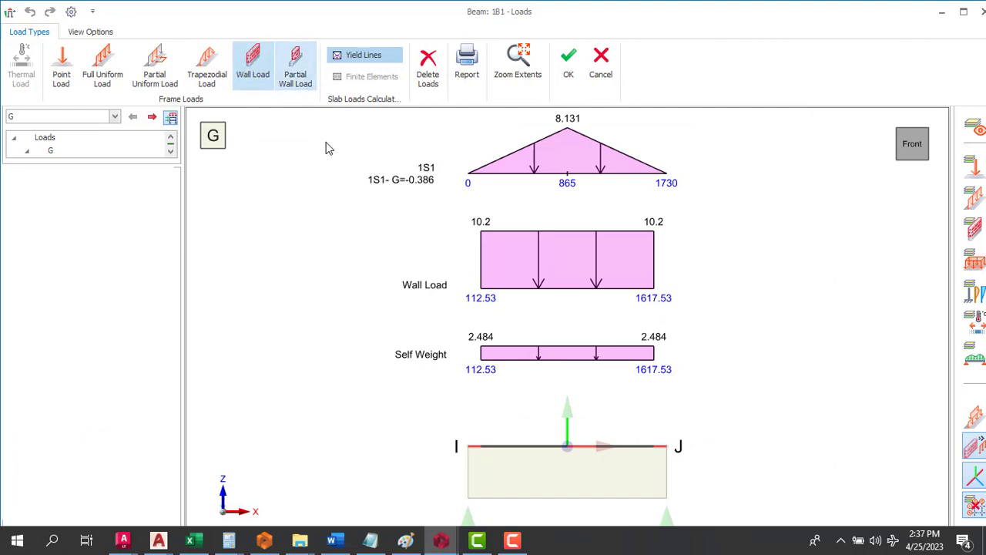
click(259, 59)
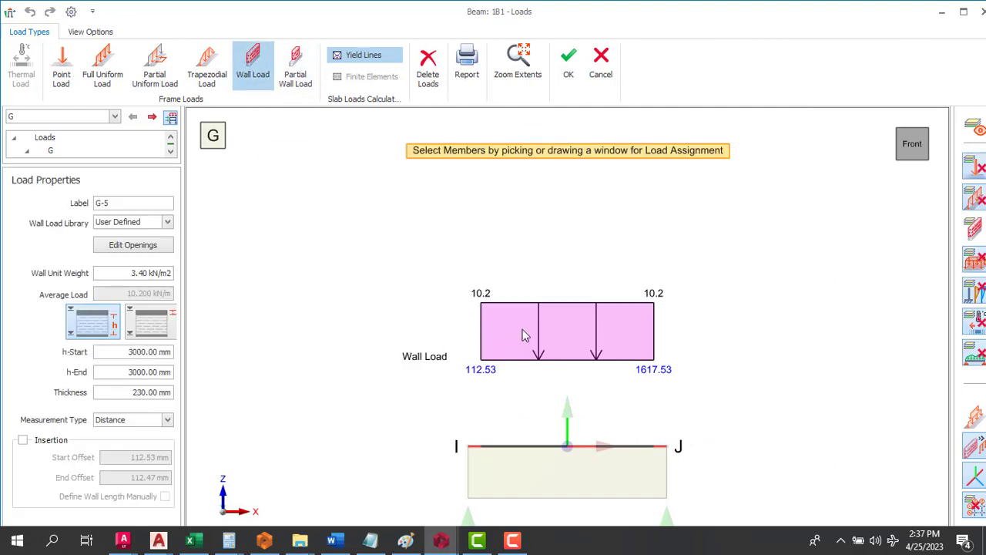
key(Escape)
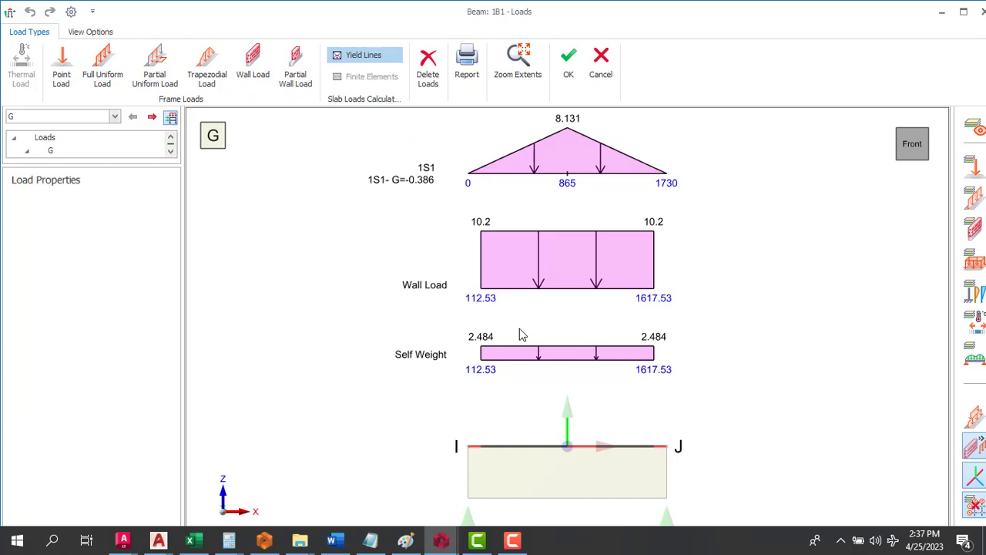
click(257, 63)
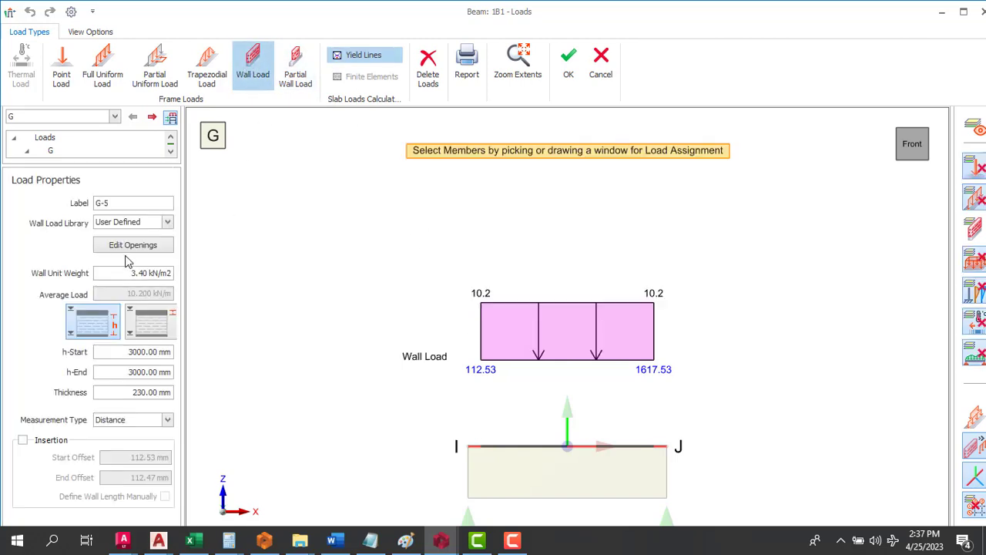
click(131, 247)
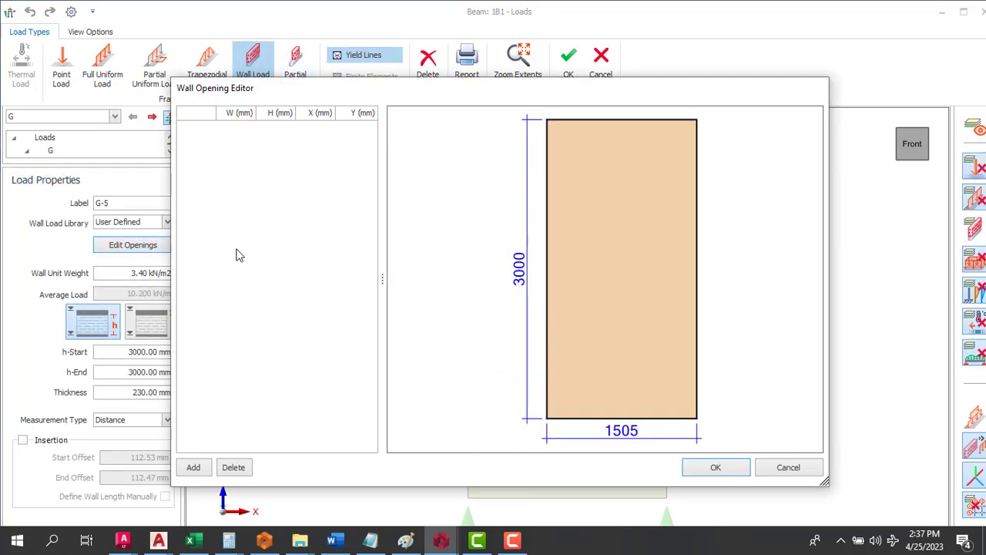
click(193, 468)
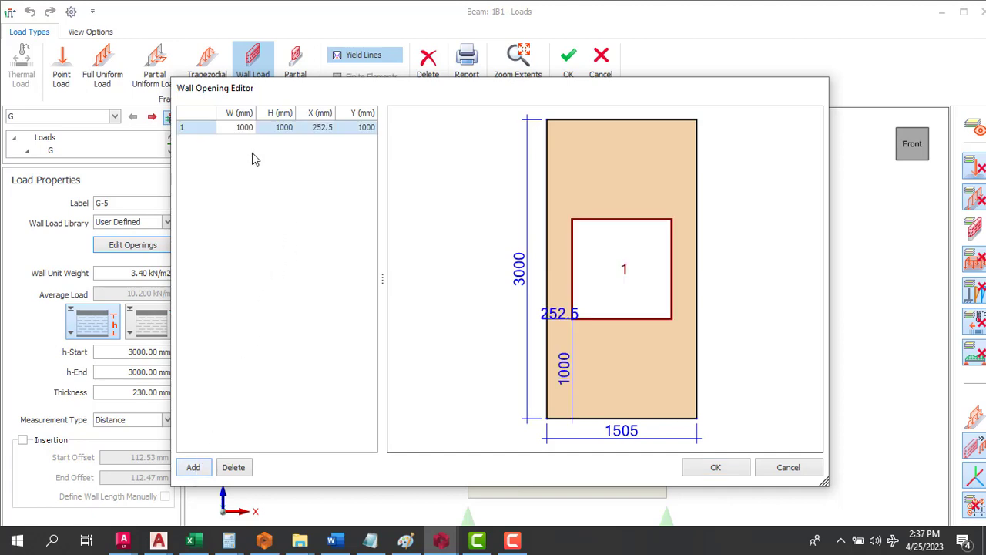
click(707, 467)
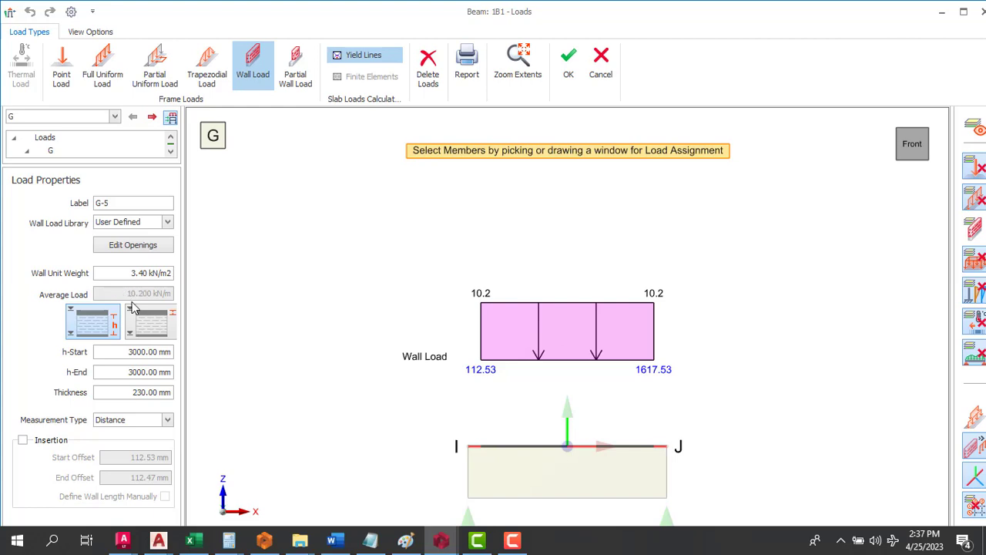
click(554, 339)
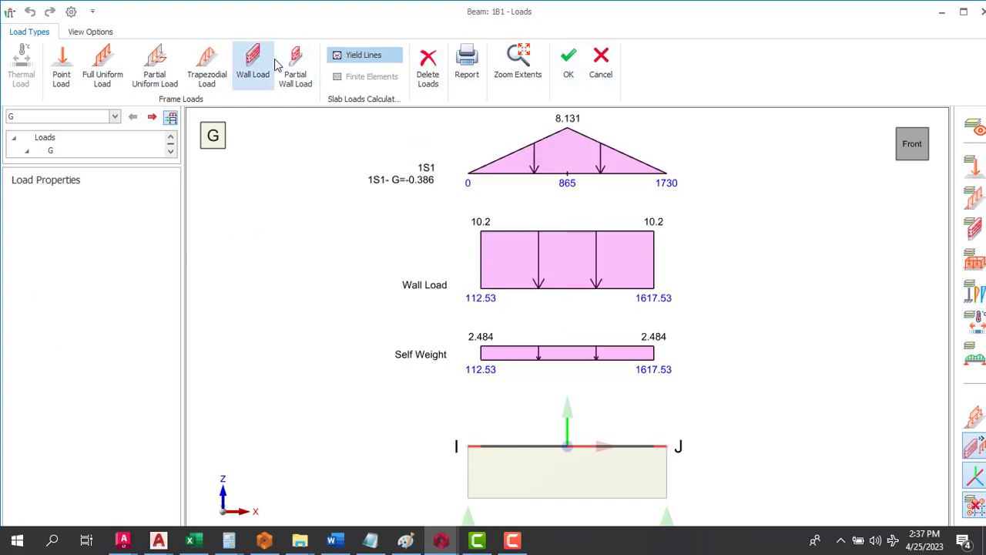
Retry adding a default opening to beam 1B1's wall load, and inspect the existing wall load's properties.
click(253, 65)
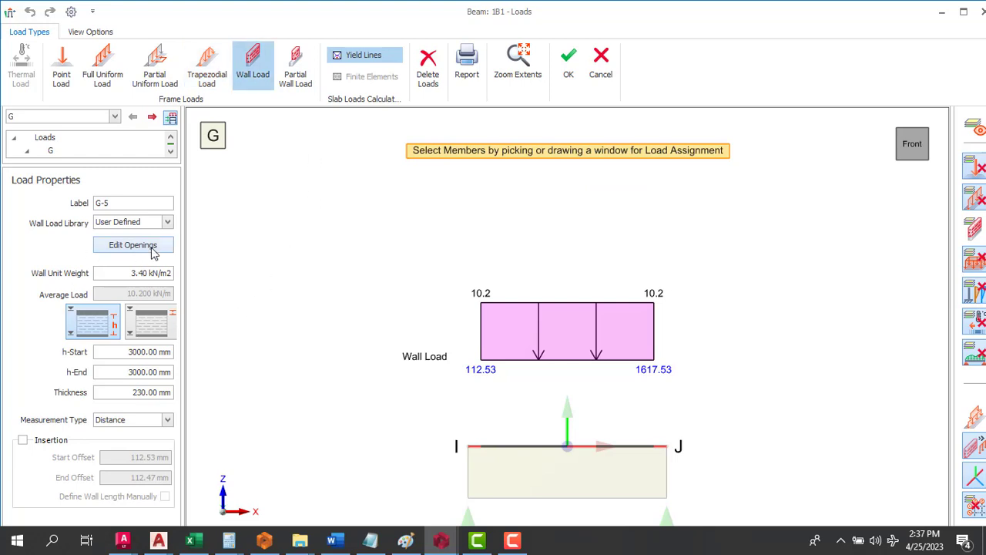
click(139, 245)
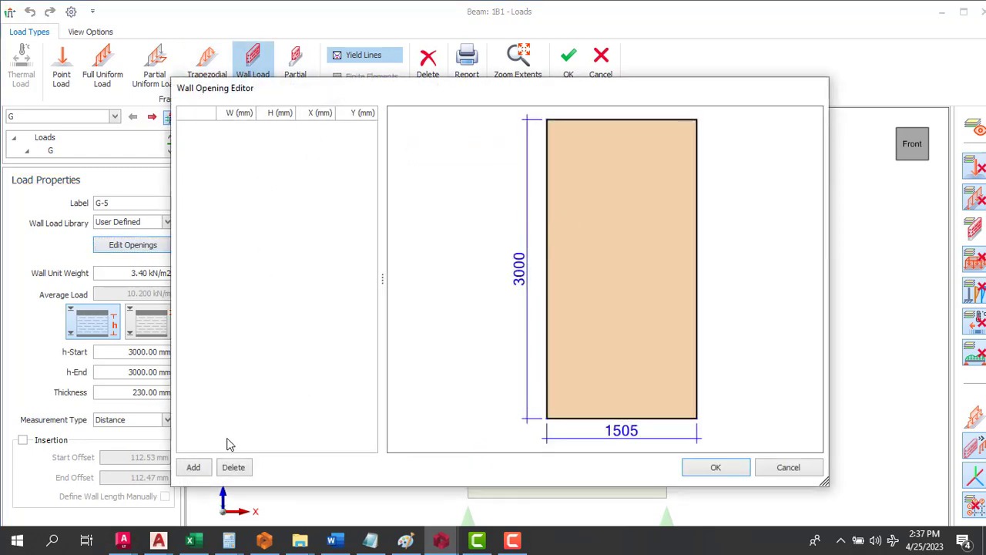
click(193, 468)
click(715, 468)
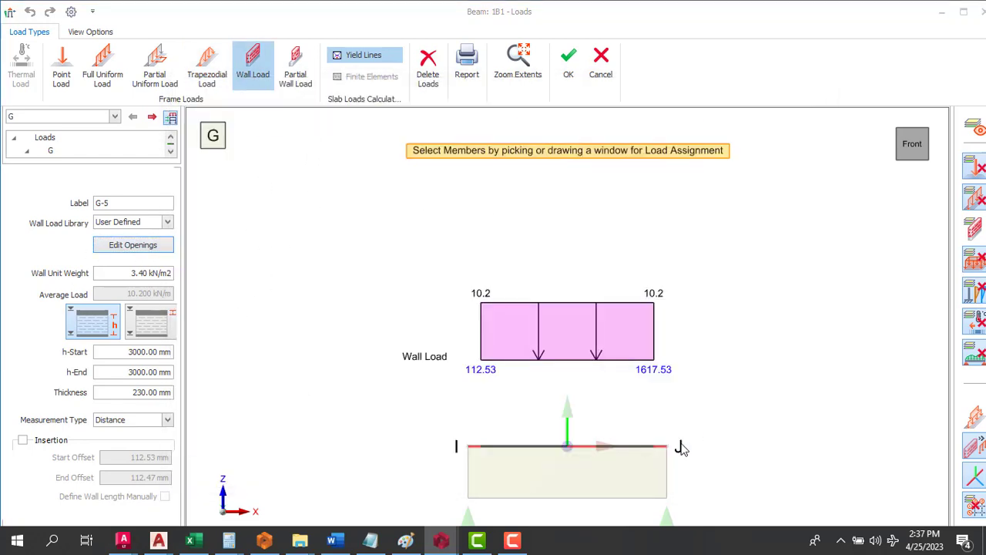
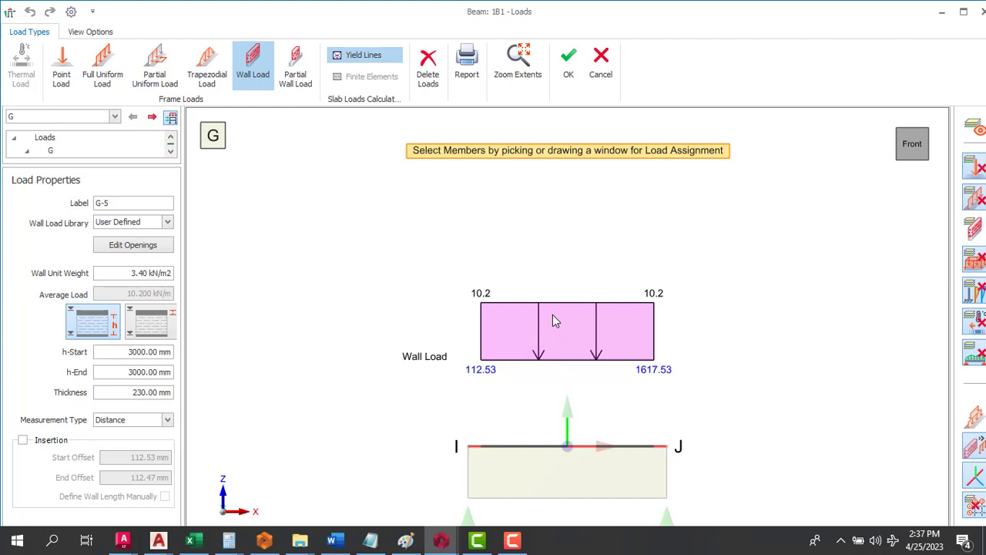
key(Escape)
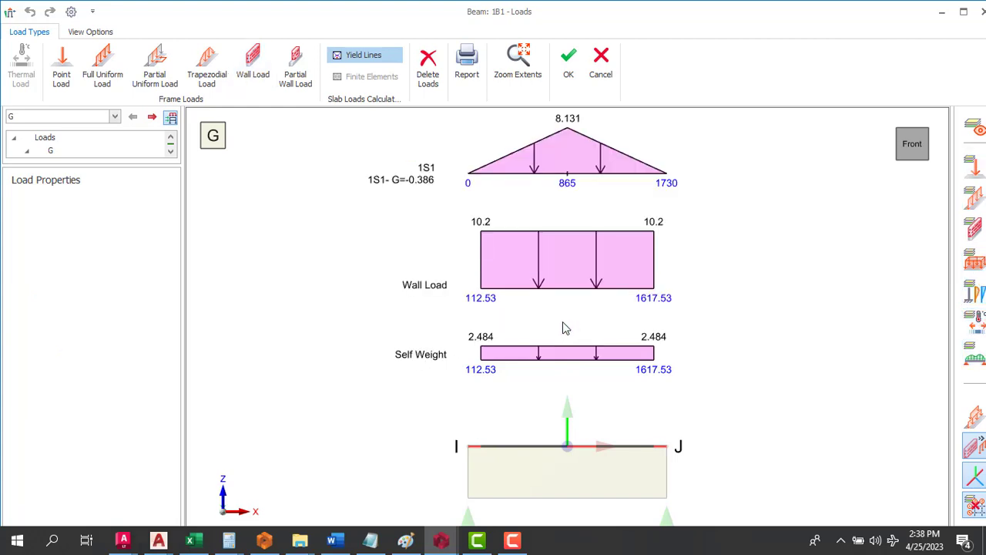
click(252, 66)
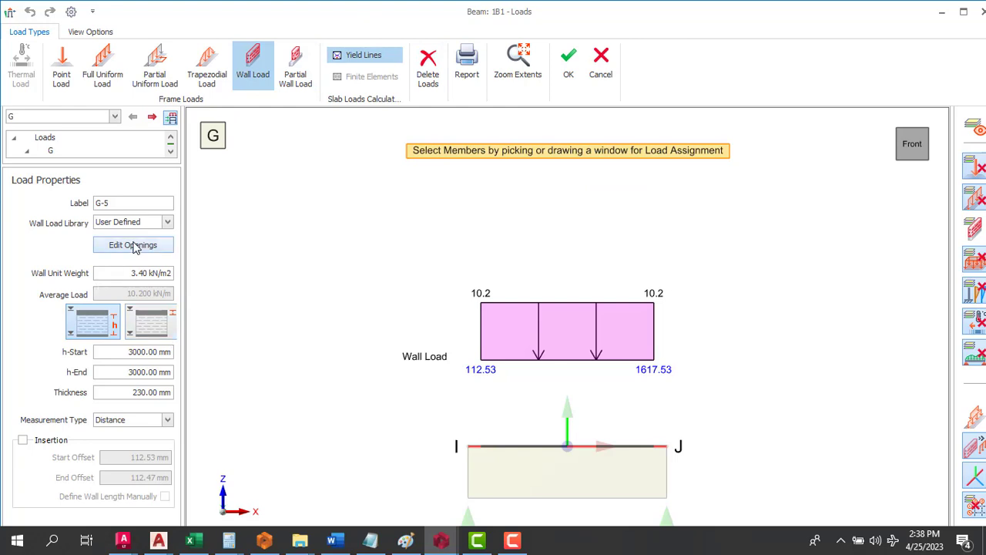
click(132, 245)
click(194, 468)
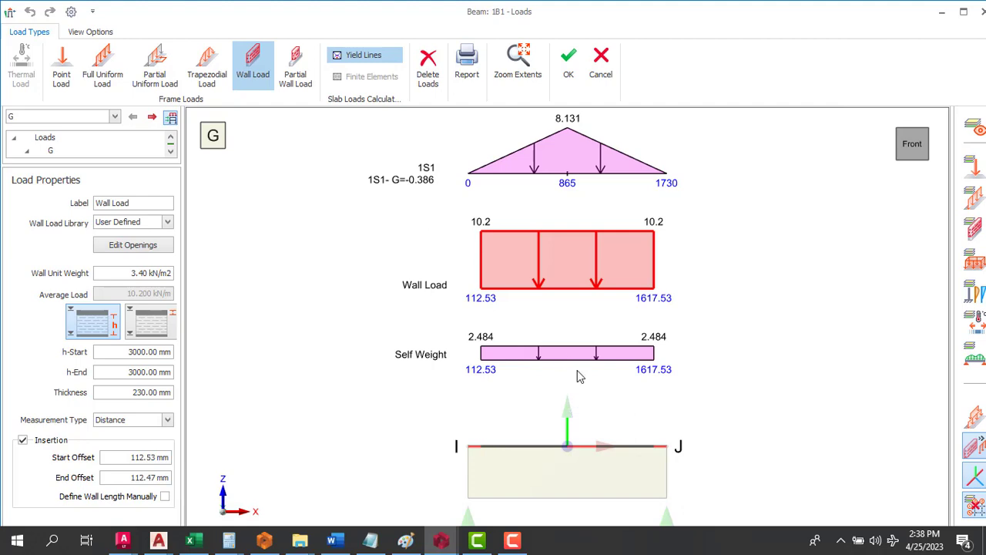
click(581, 385)
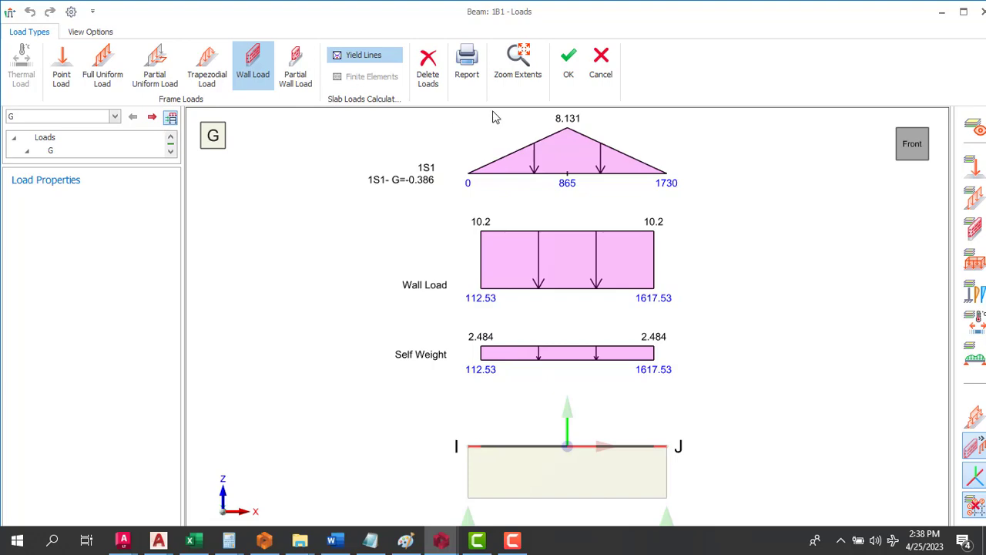
click(487, 541)
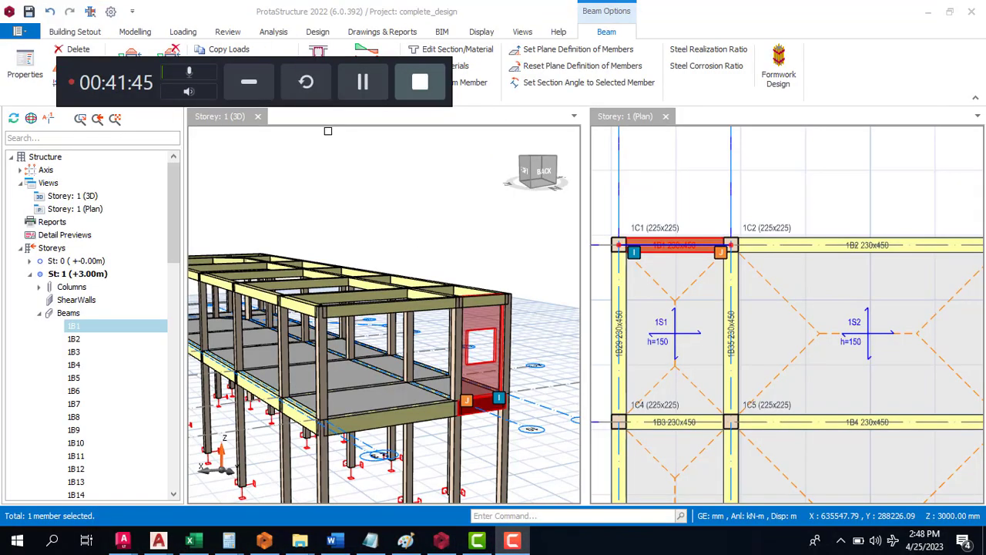
click(248, 84)
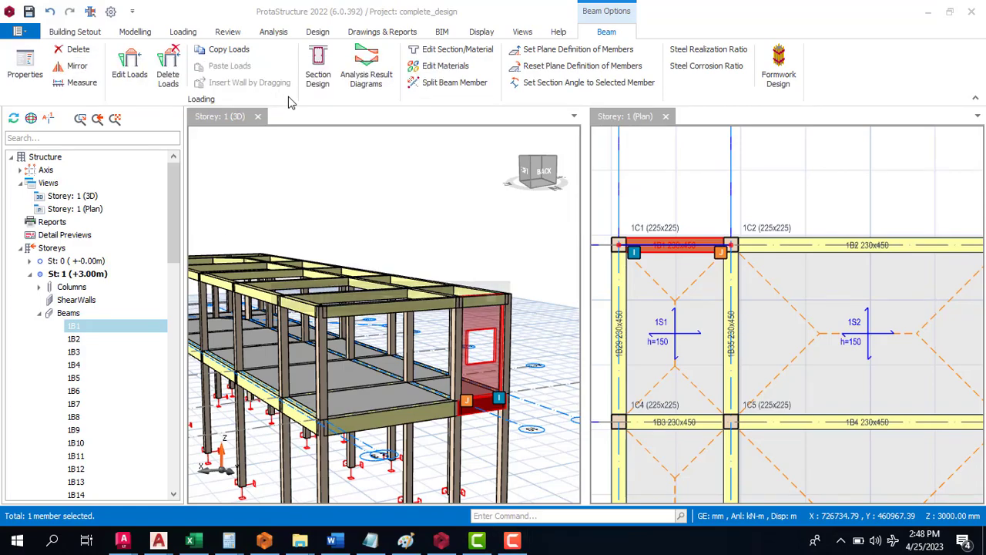
Copy the wall load of beam 1B1 together with its wall opening.
scroll(513, 340, down, 2)
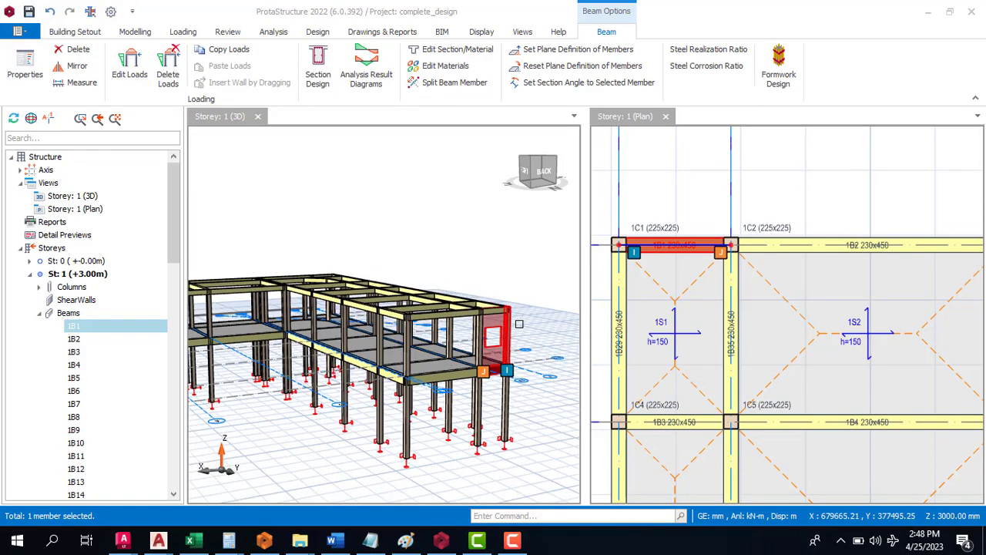
middle_drag(534, 342, 568, 367)
scroll(521, 353, up, 2)
scroll(521, 353, up, 2)
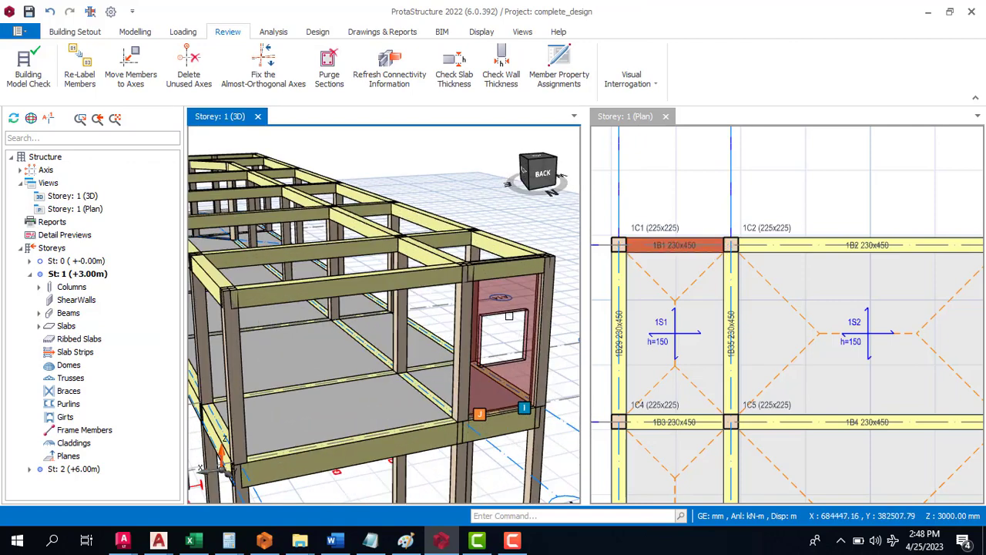
click(507, 311)
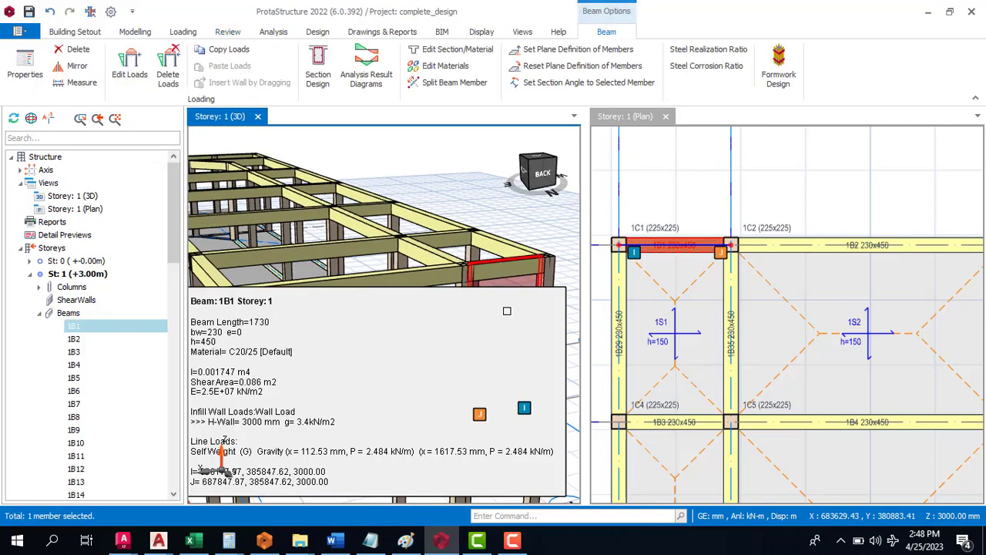
right_click(508, 310)
click(570, 192)
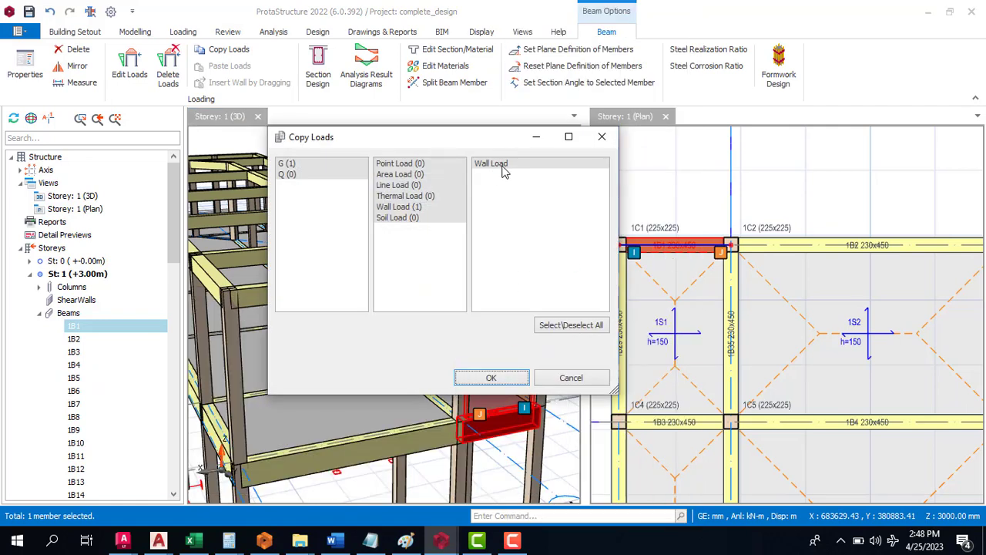
click(493, 378)
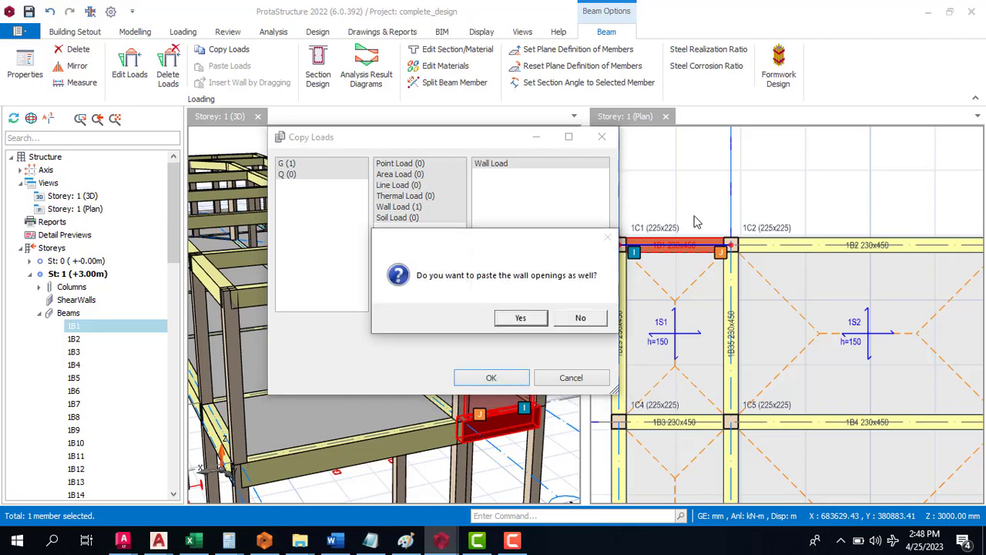
click(532, 319)
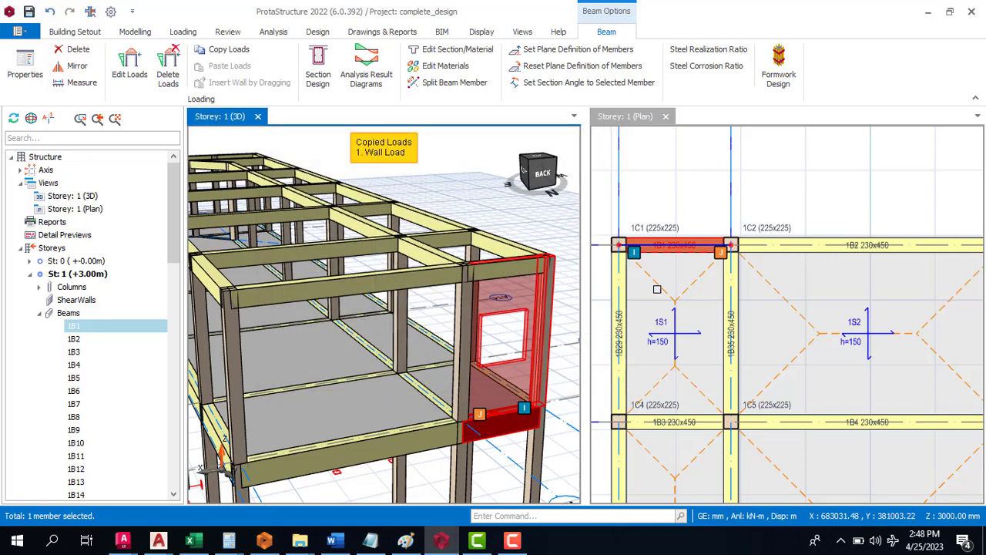
Paste the copied wall load with its opening onto all the members in the Storey 1 plan.
scroll(638, 240, down, 5)
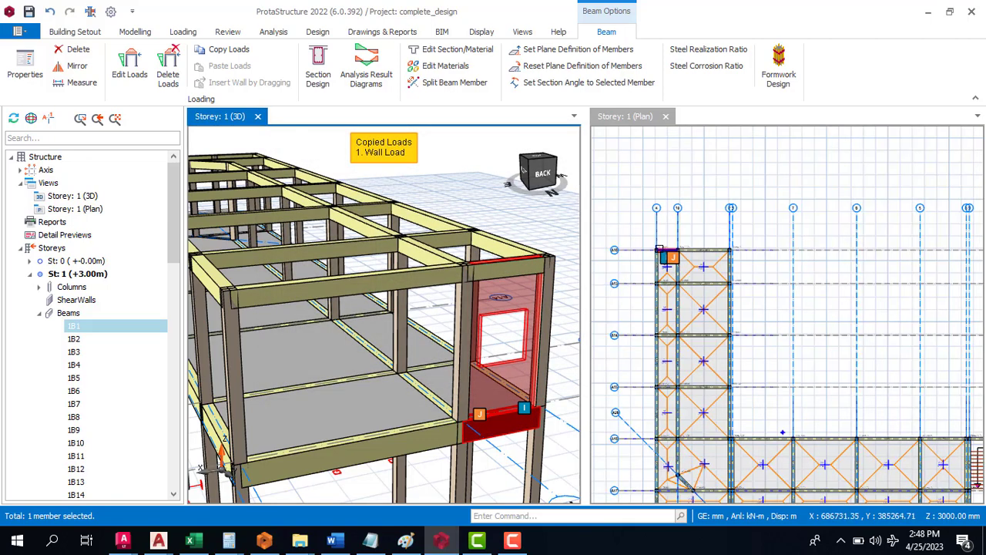
drag(638, 239, 925, 466)
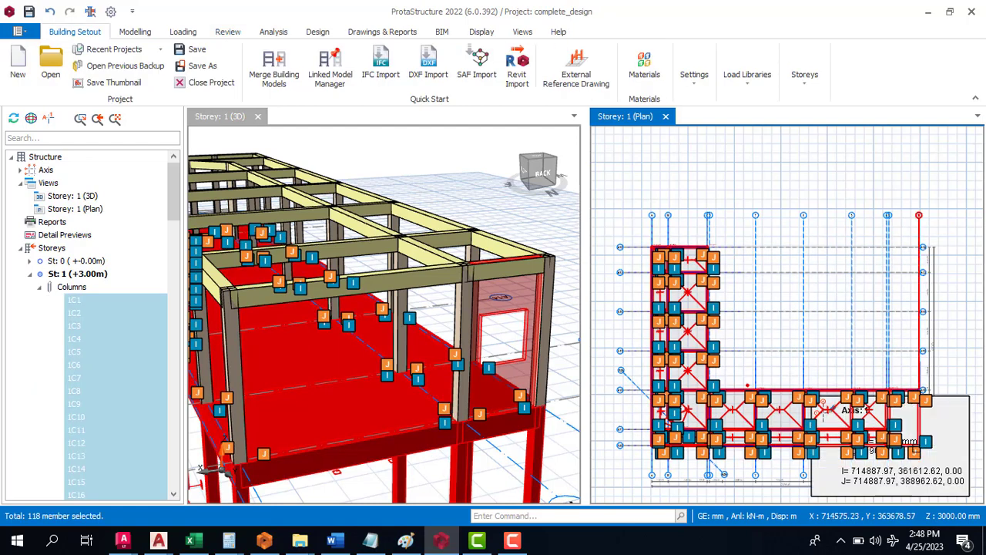
right_click(925, 352)
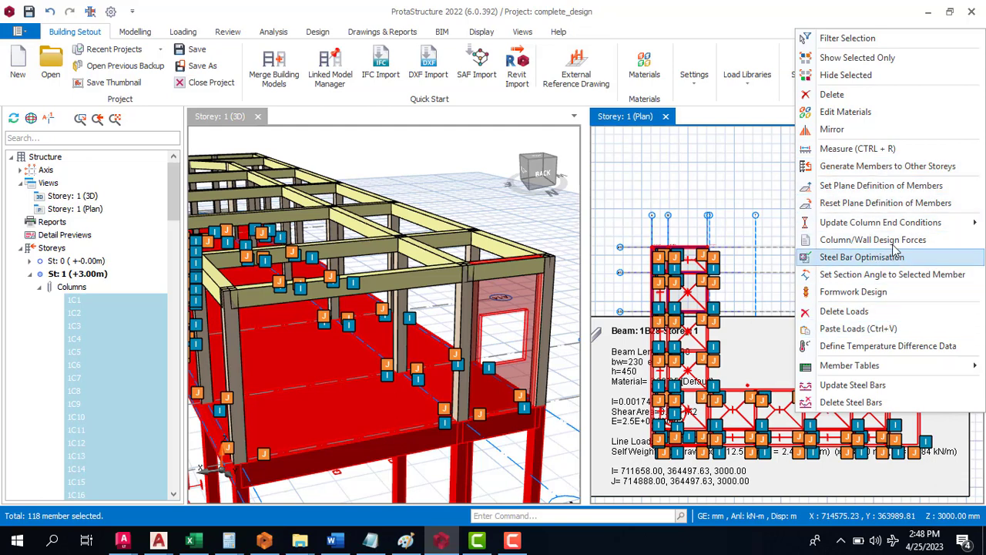
click(907, 332)
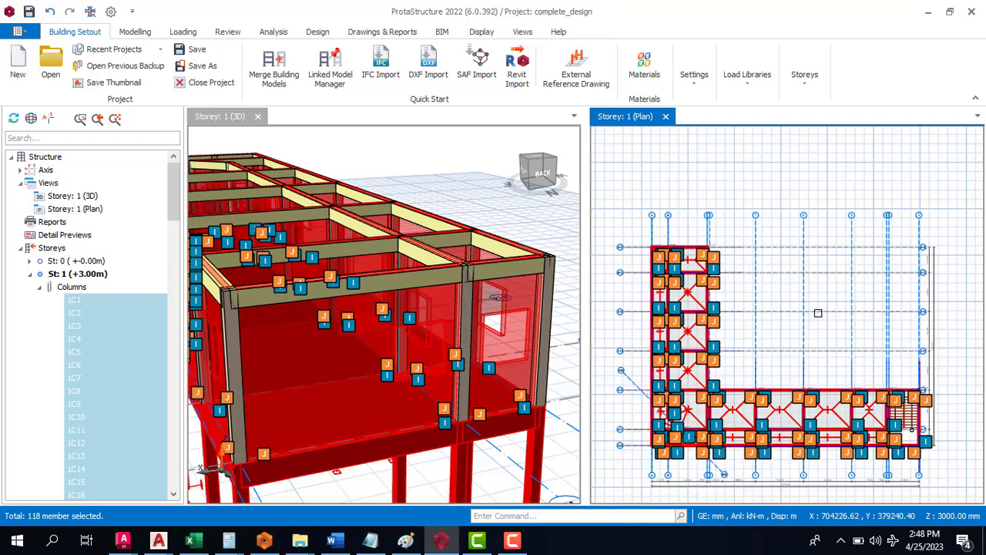
scroll(810, 292, down, 2)
key(Escape)
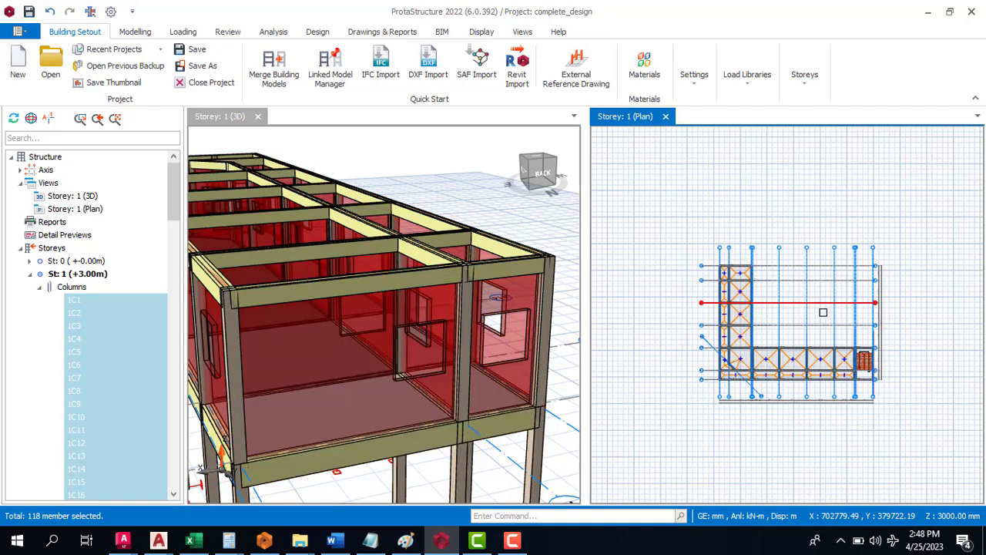
scroll(481, 316, down, 4)
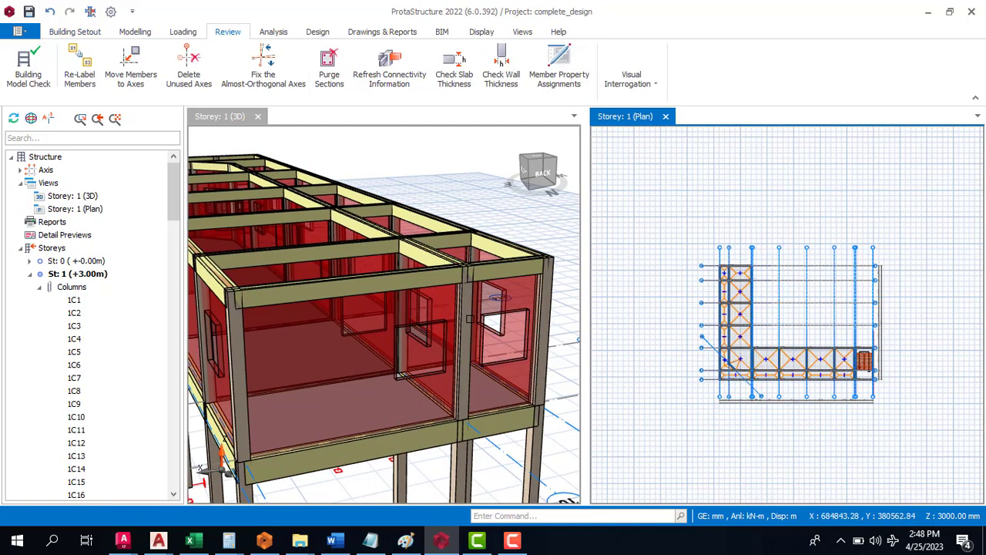
Examine the pasted wall loads and openings around the whole Storey 1 frame, including the front beam between axes 10 and 2.
scroll(487, 317, down, 2)
scroll(459, 343, down, 2)
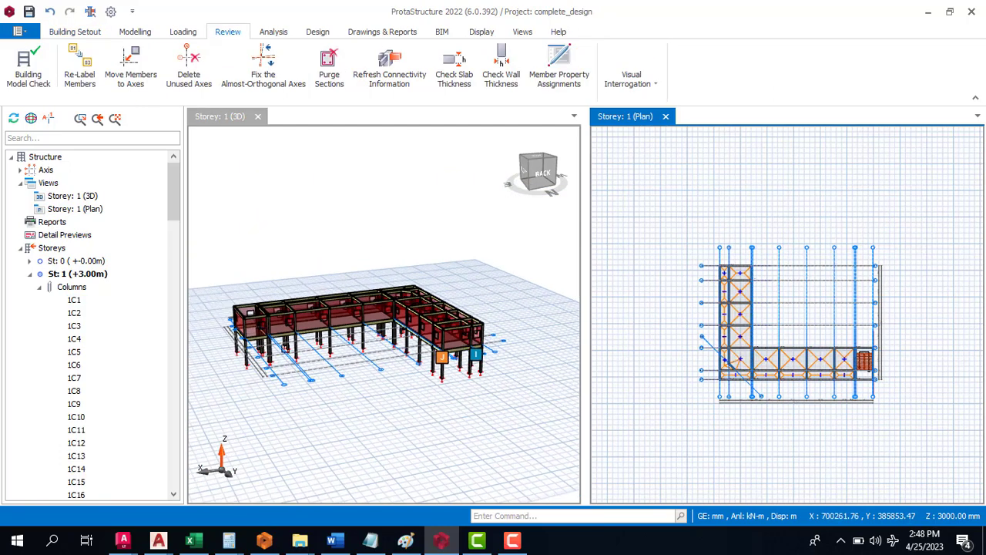
scroll(243, 367, up, 2)
middle_drag(261, 380, 357, 396)
scroll(377, 364, up, 3)
scroll(462, 389, up, 1)
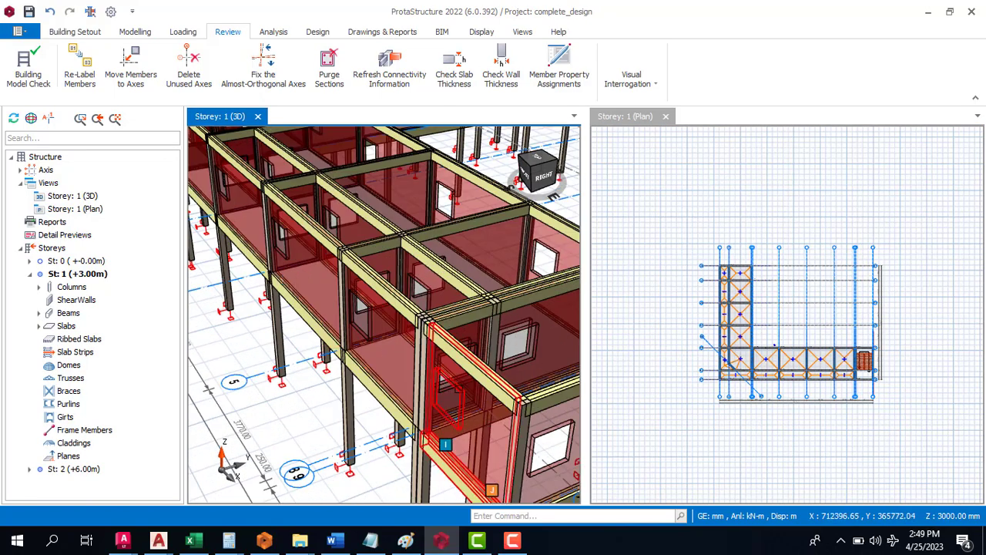
scroll(366, 347, down, 4)
scroll(347, 312, up, 3)
mouse_move(298, 376)
middle_down()
mouse_move(394, 378)
mouse_move(374, 386)
middle_up()
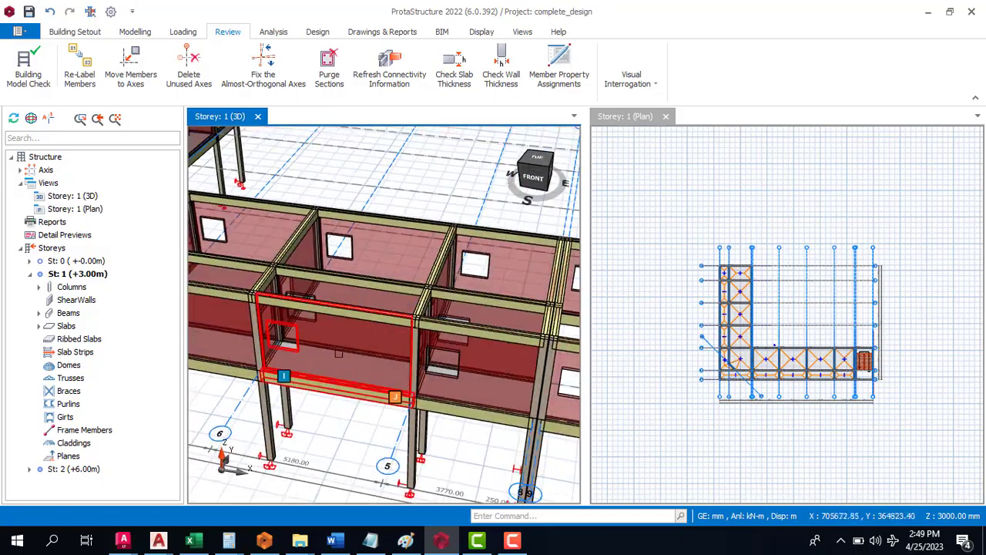
scroll(338, 354, down, 5)
scroll(337, 353, up, 3)
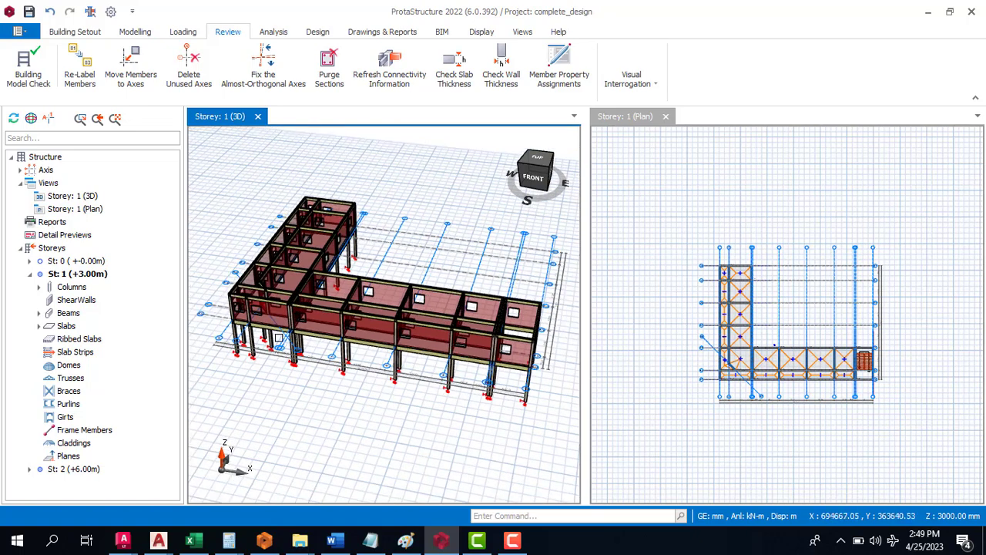
scroll(234, 319, up, 5)
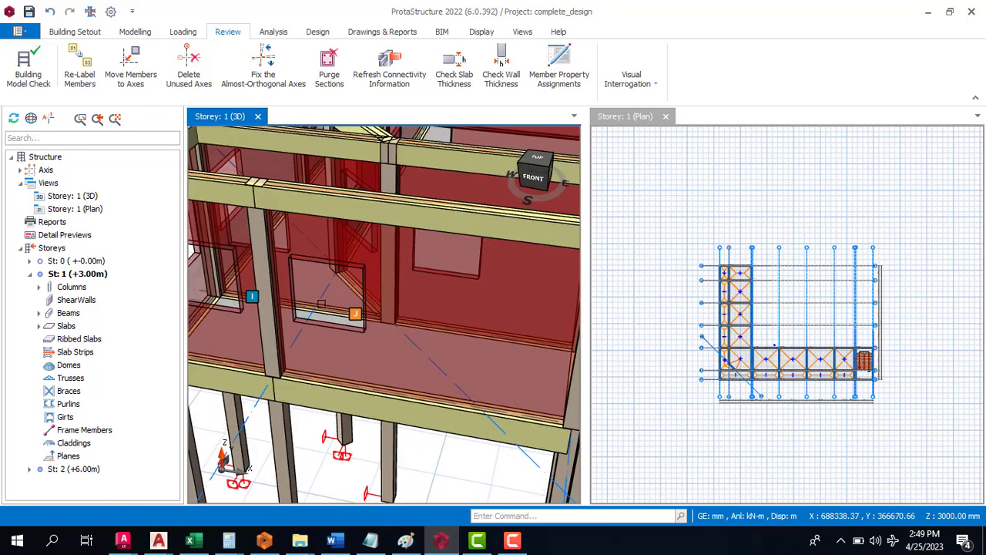
scroll(354, 311, down, 4)
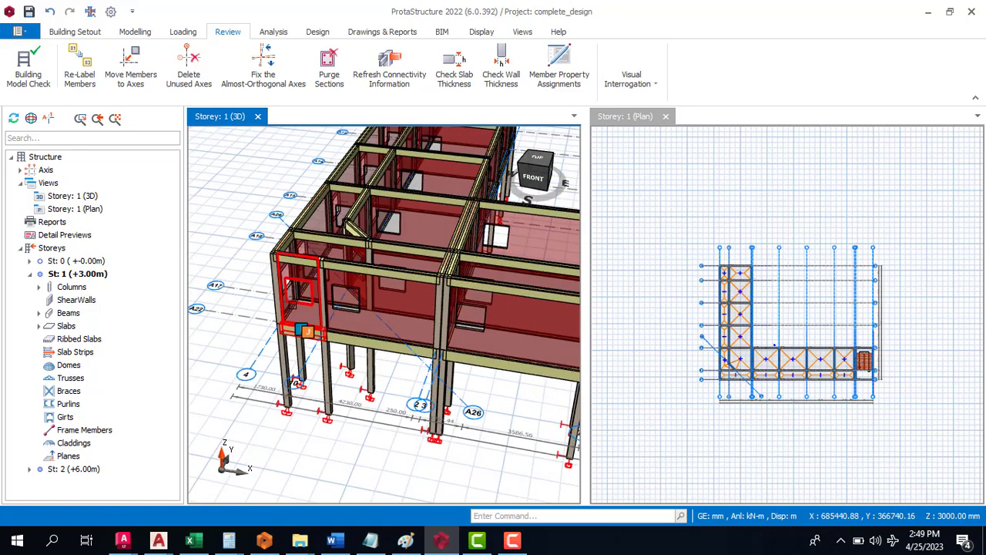
click(377, 313)
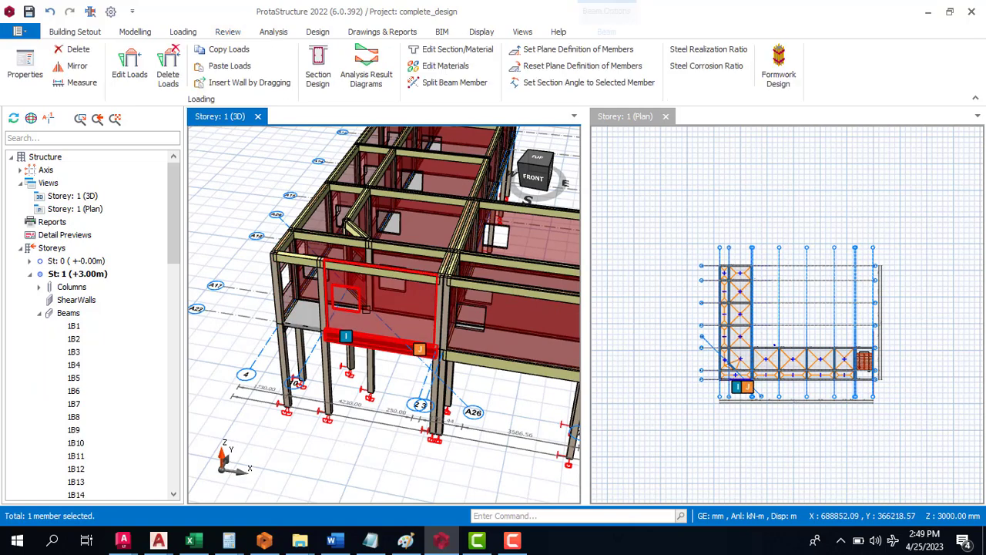
mouse_move(366, 309)
key(Escape)
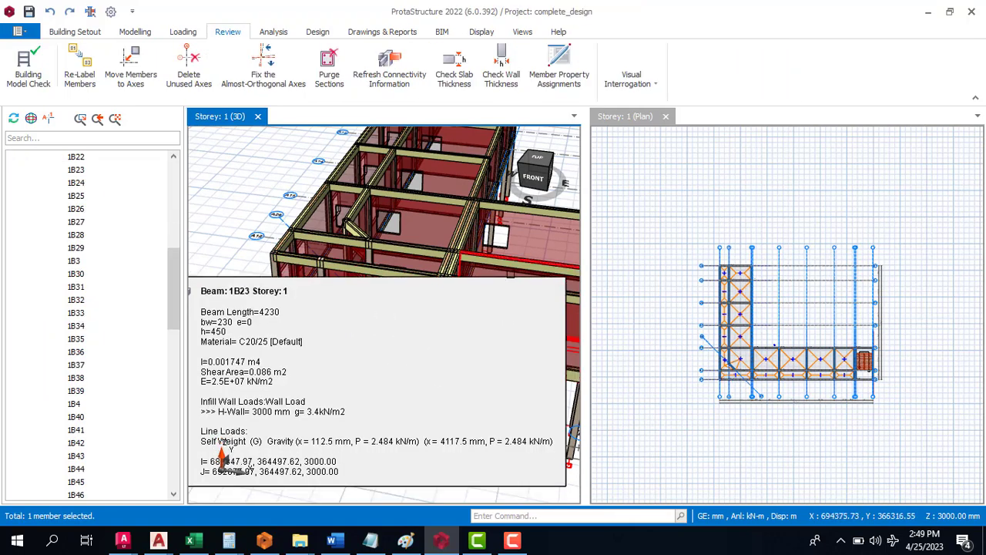
scroll(696, 299, up, 5)
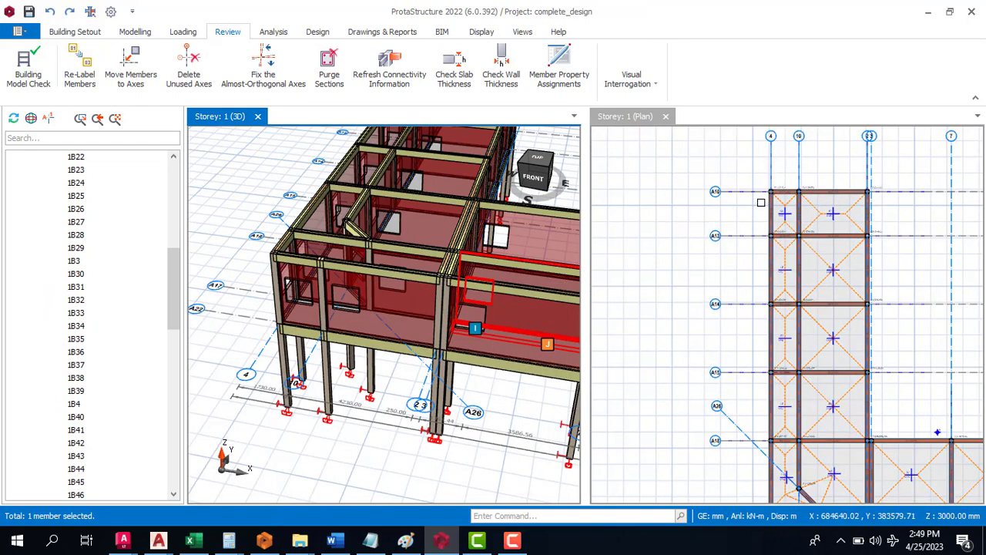
scroll(789, 162, down, 3)
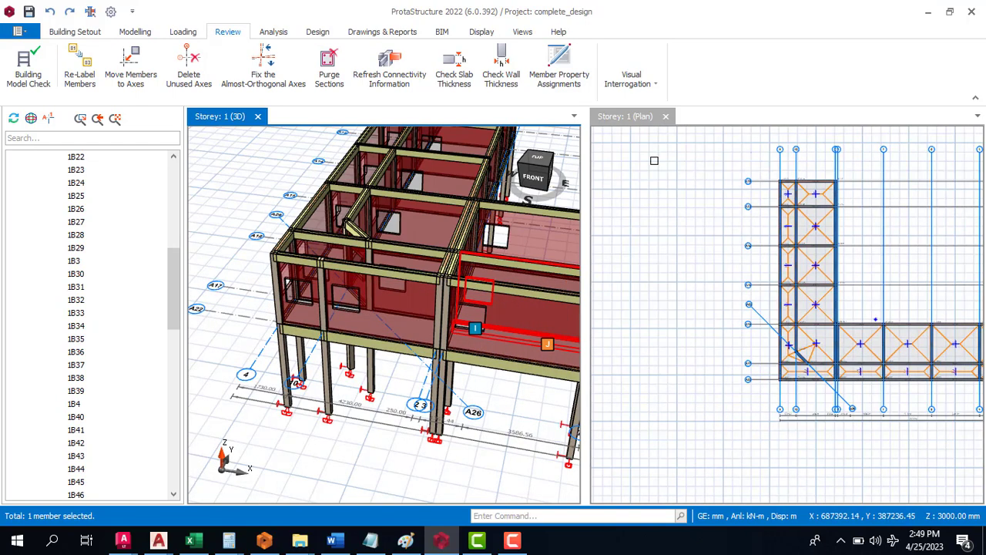
click(74, 32)
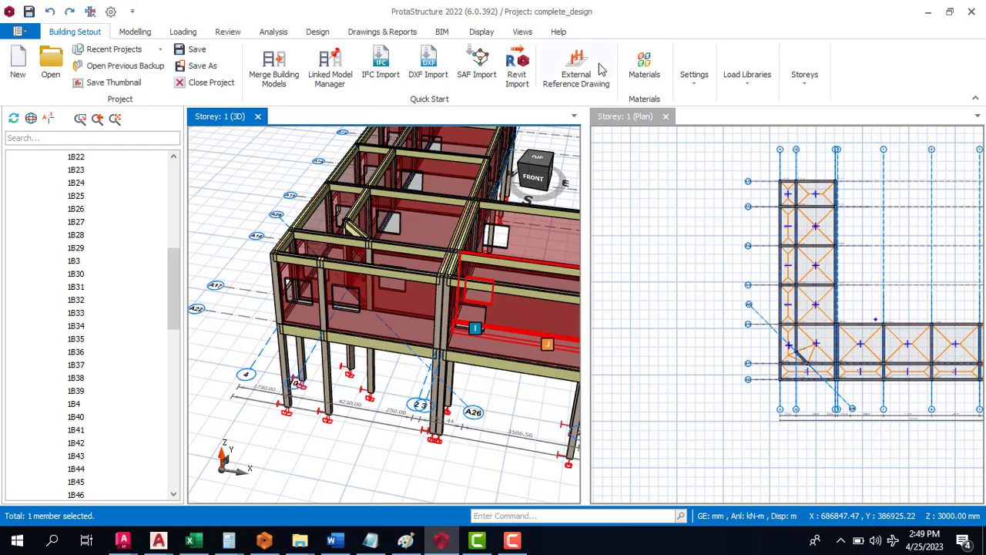
click(806, 85)
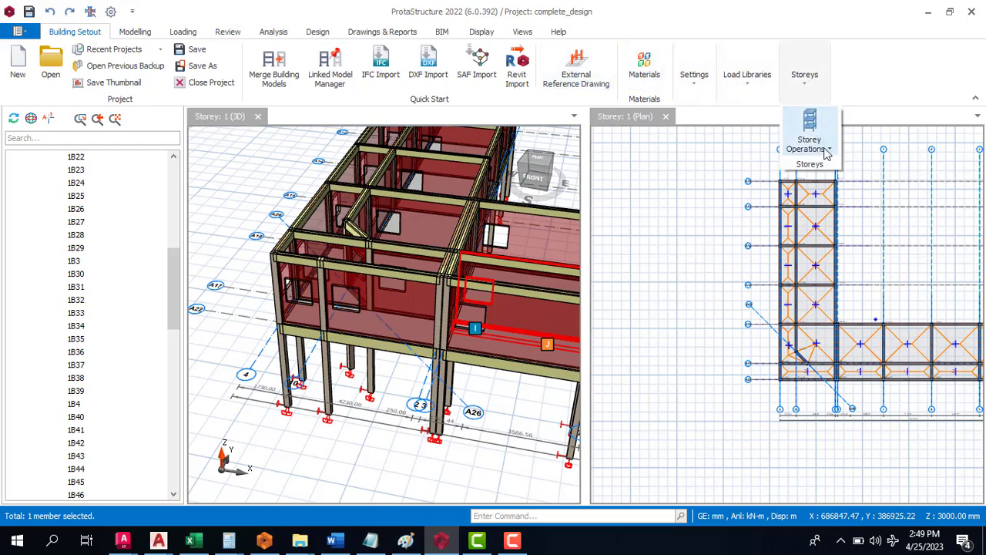
click(751, 91)
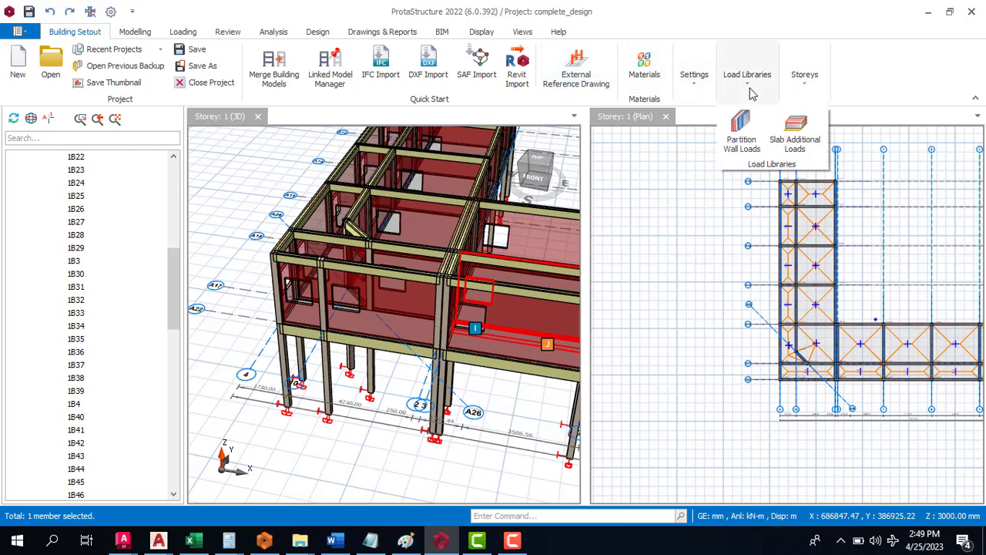
click(755, 83)
click(698, 86)
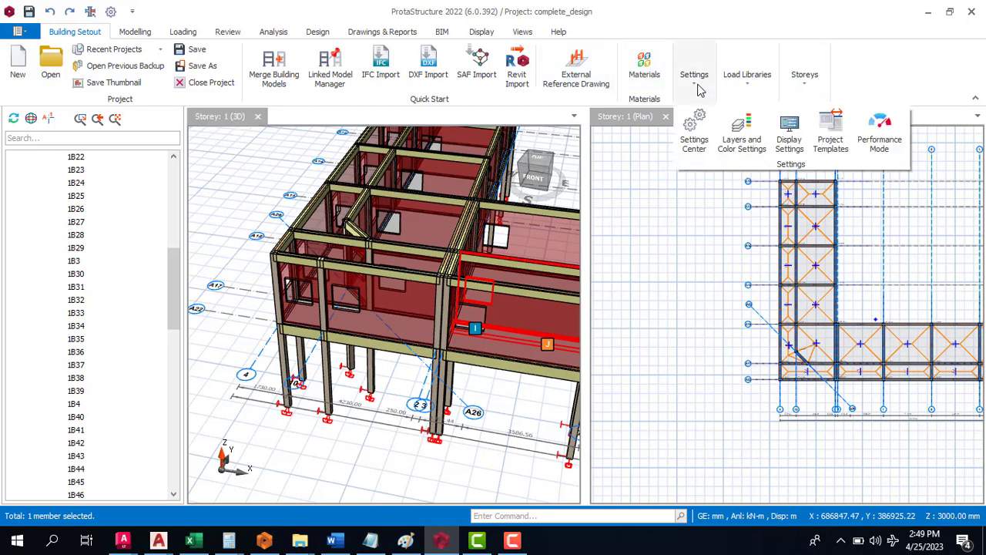
click(696, 81)
click(134, 32)
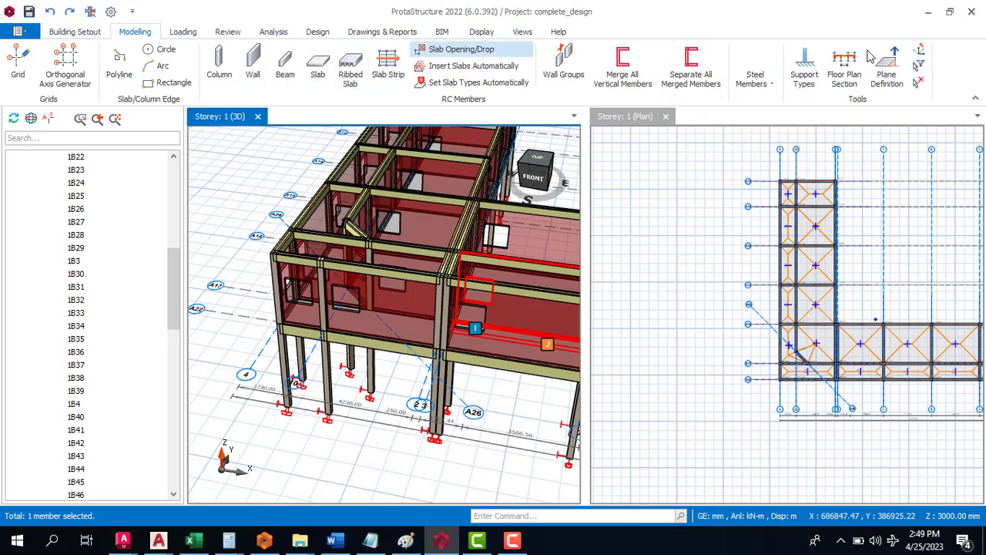
Restrict the selection filter to Beam members only.
click(920, 67)
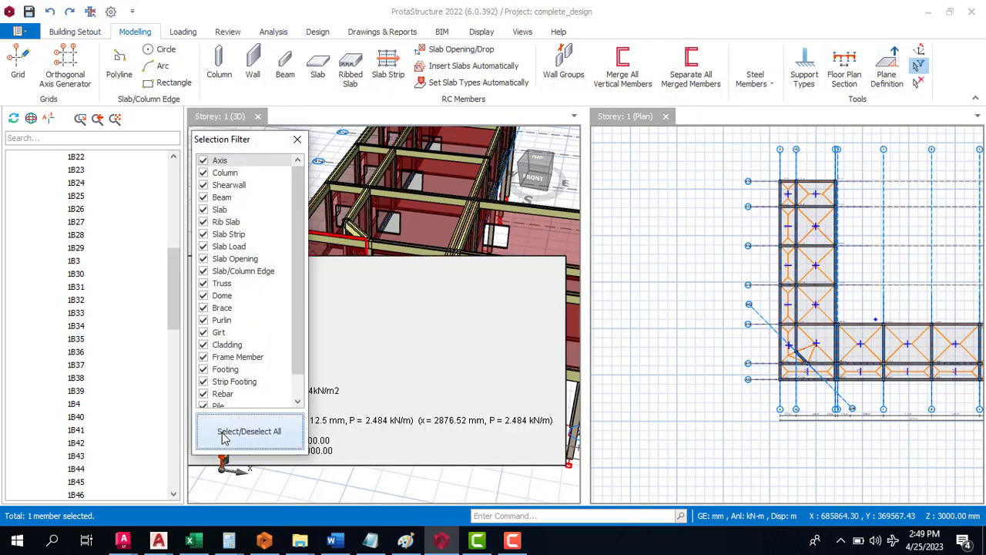
click(224, 436)
click(216, 197)
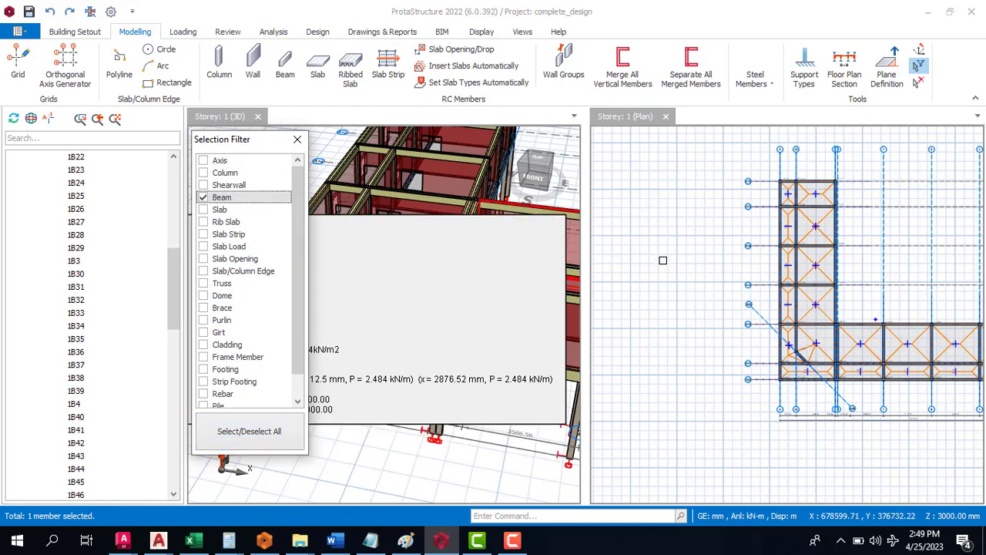
scroll(786, 177, up, 3)
scroll(757, 137, down, 2)
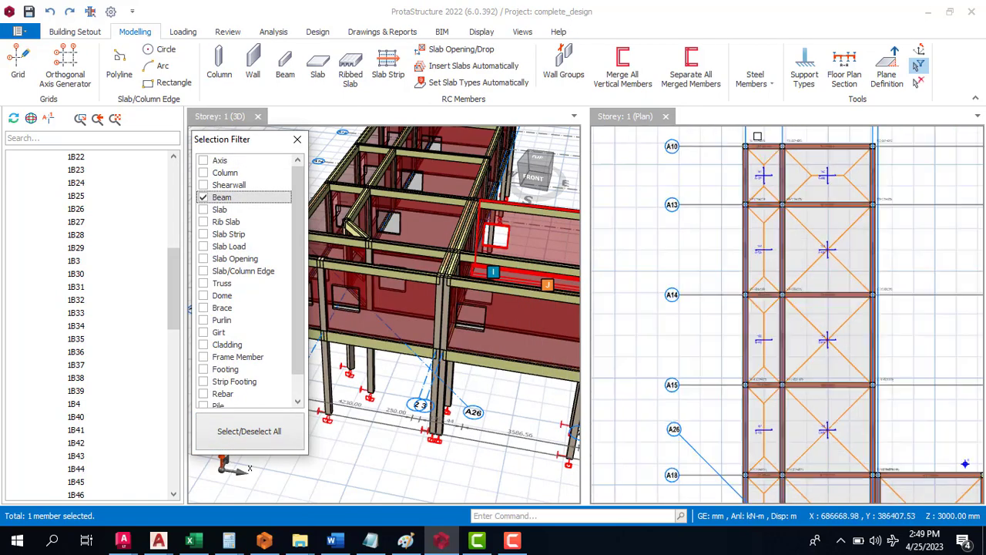
click(740, 242)
click(741, 187)
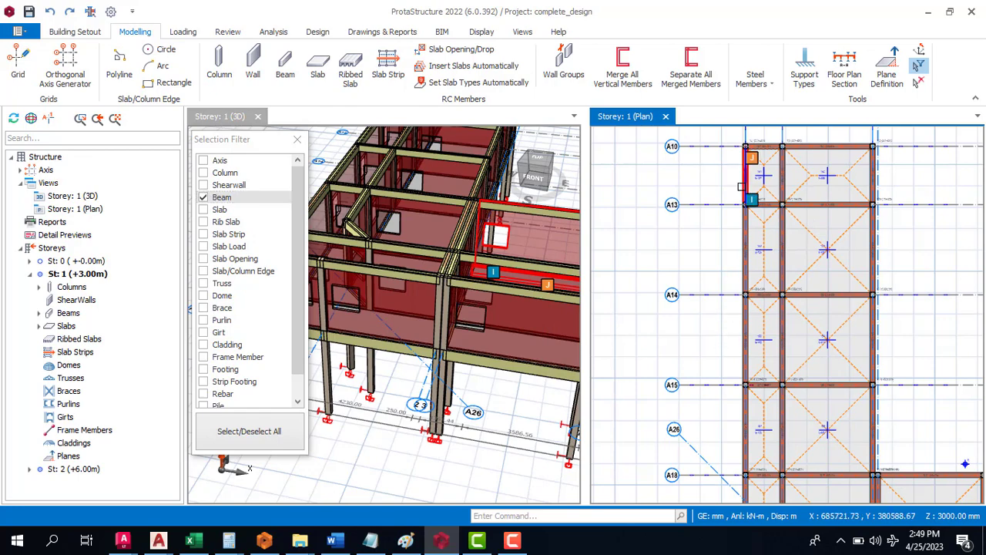
click(741, 185)
ctrl+click(747, 248)
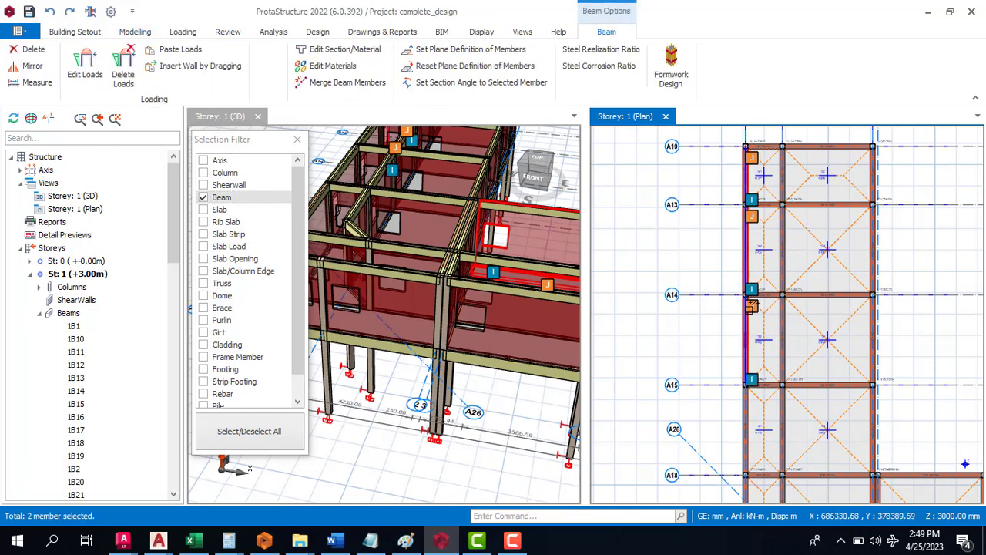
ctrl+click(749, 314)
scroll(717, 277, down, 3)
scroll(682, 239, up, 2)
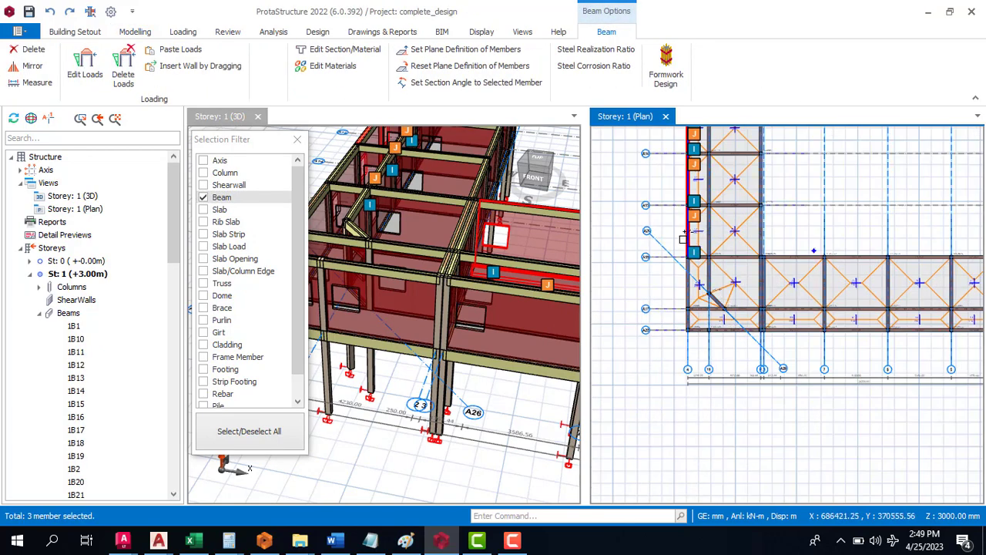
ctrl+click(694, 290)
ctrl+click(703, 316)
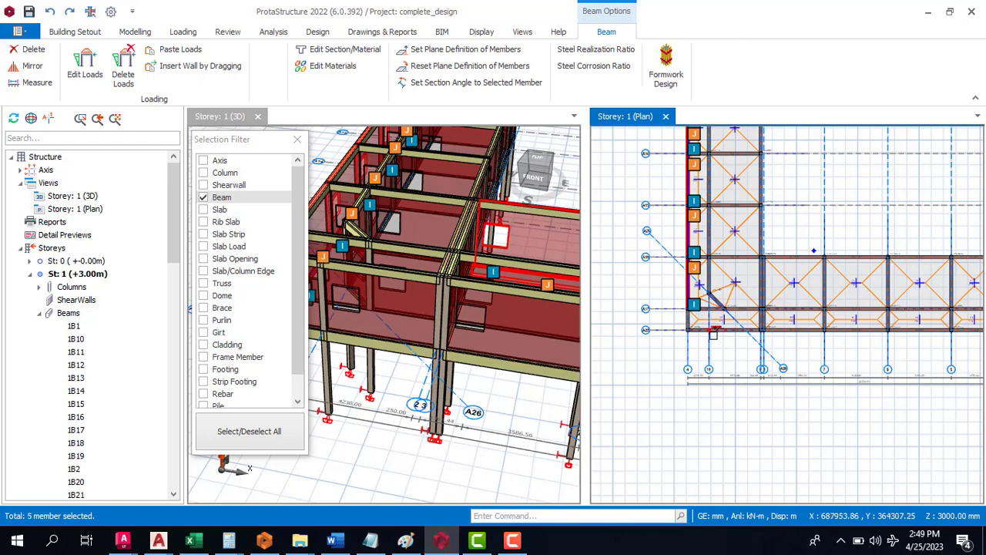
scroll(688, 327, up, 2)
ctrl+click(695, 316)
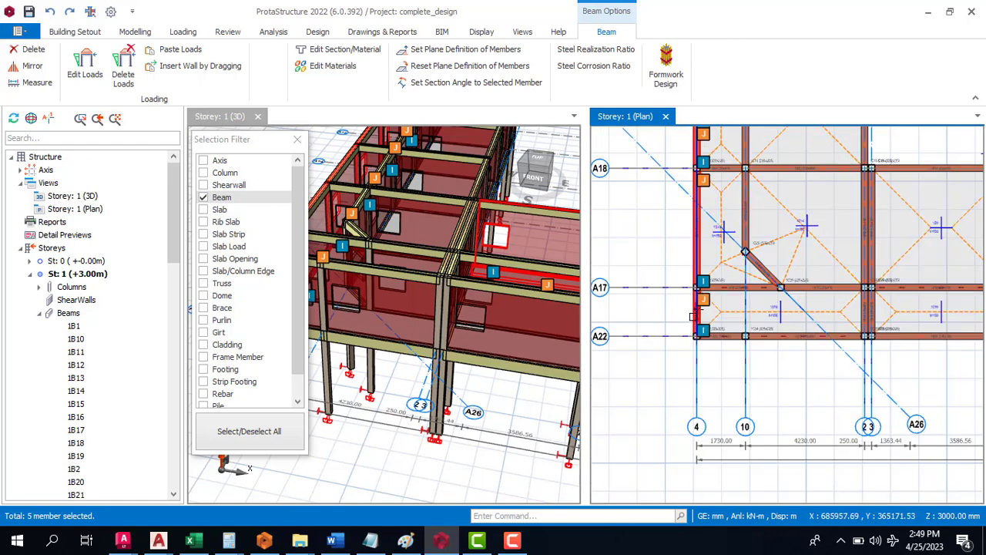
ctrl+click(777, 337)
ctrl+click(722, 336)
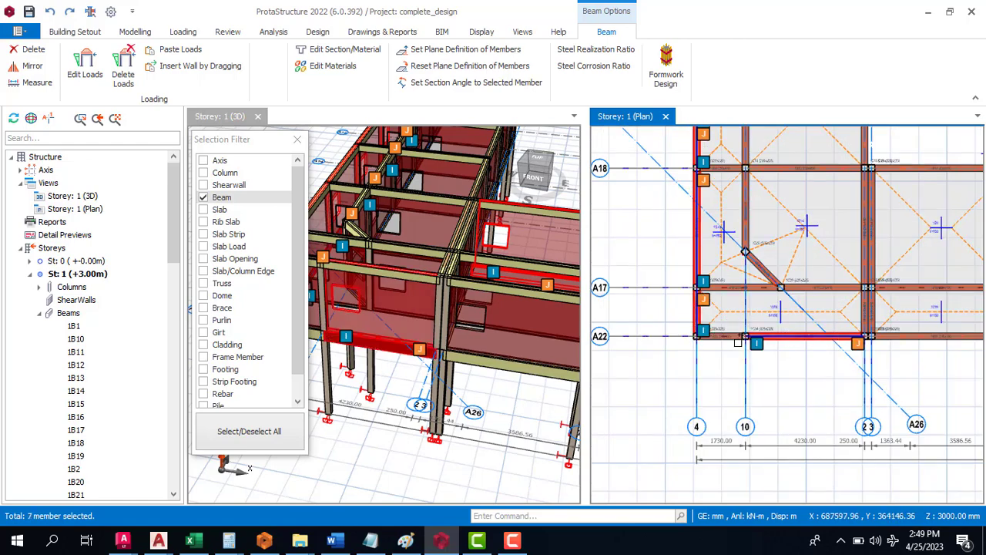
ctrl+click(894, 337)
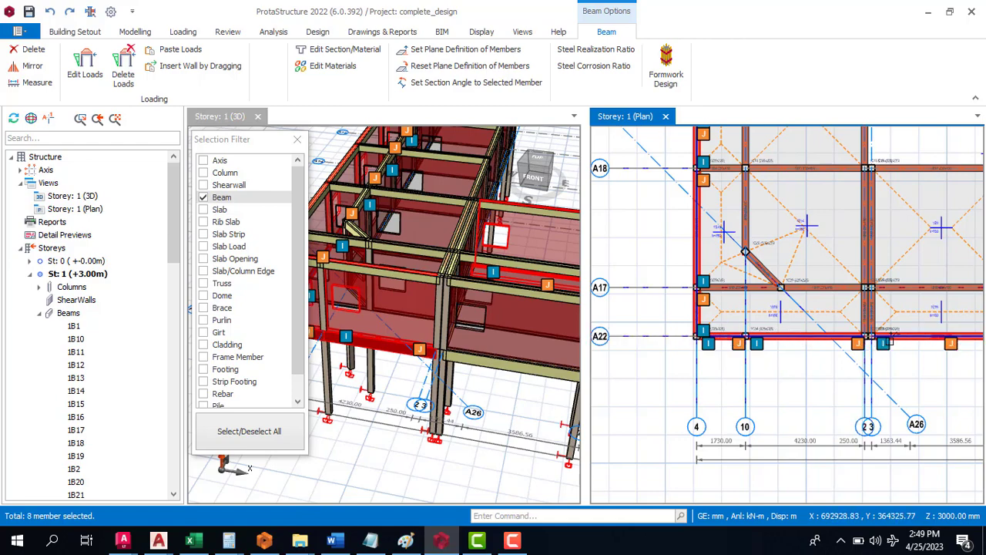
ctrl+click(890, 340)
scroll(686, 368, down, 4)
scroll(556, 357, down, 1)
scroll(783, 365, up, 1)
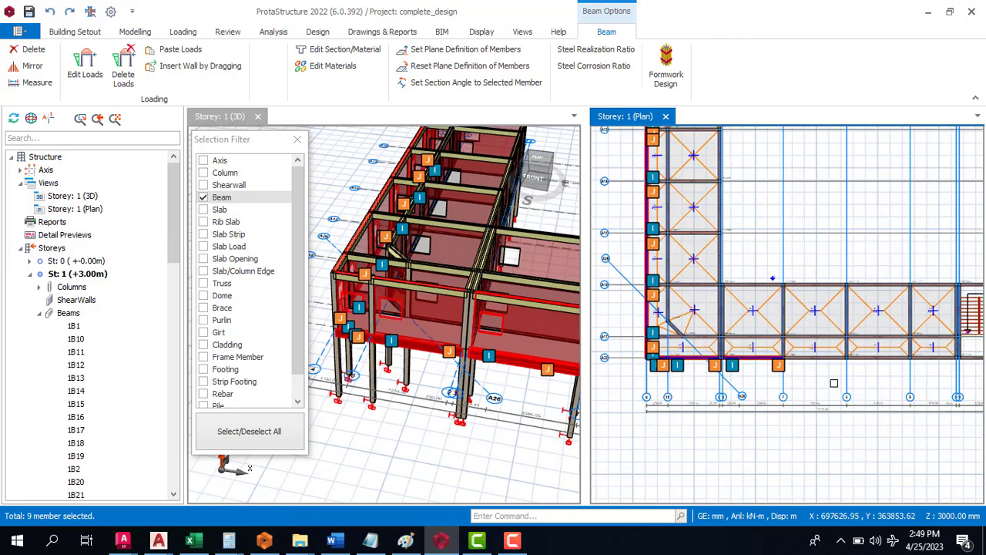
scroll(834, 383, up, 2)
ctrl+click(819, 339)
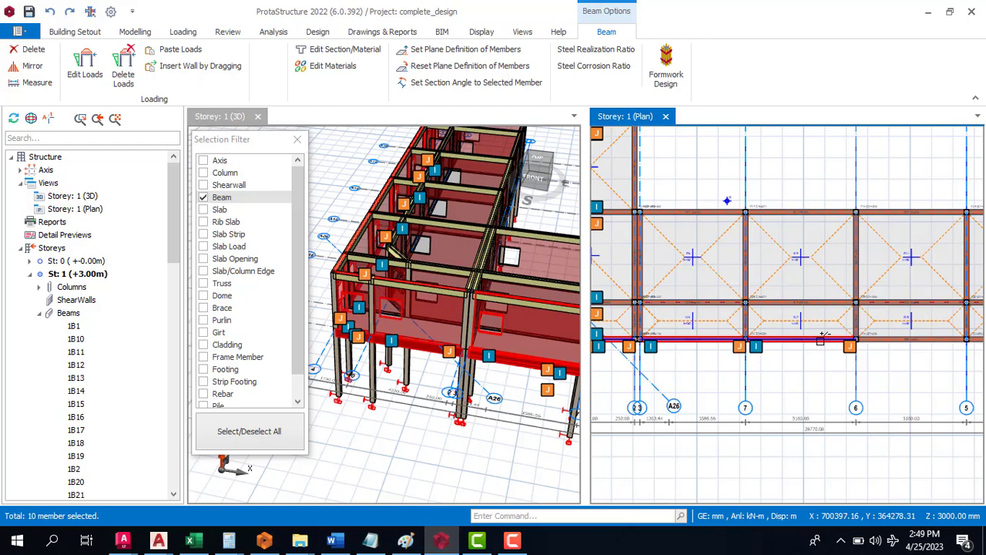
ctrl+click(922, 344)
scroll(917, 347, down, 3)
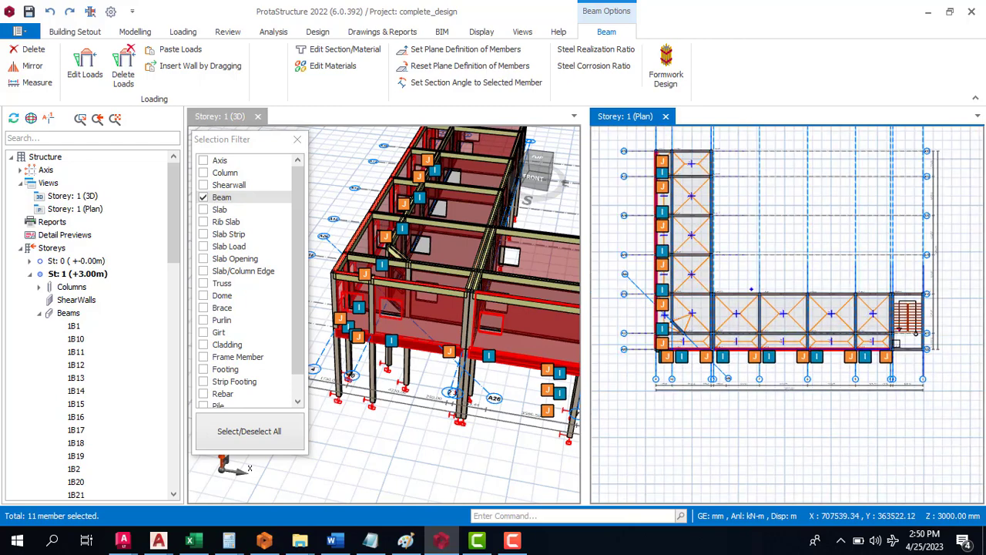
scroll(896, 342, up, 1)
key(Escape)
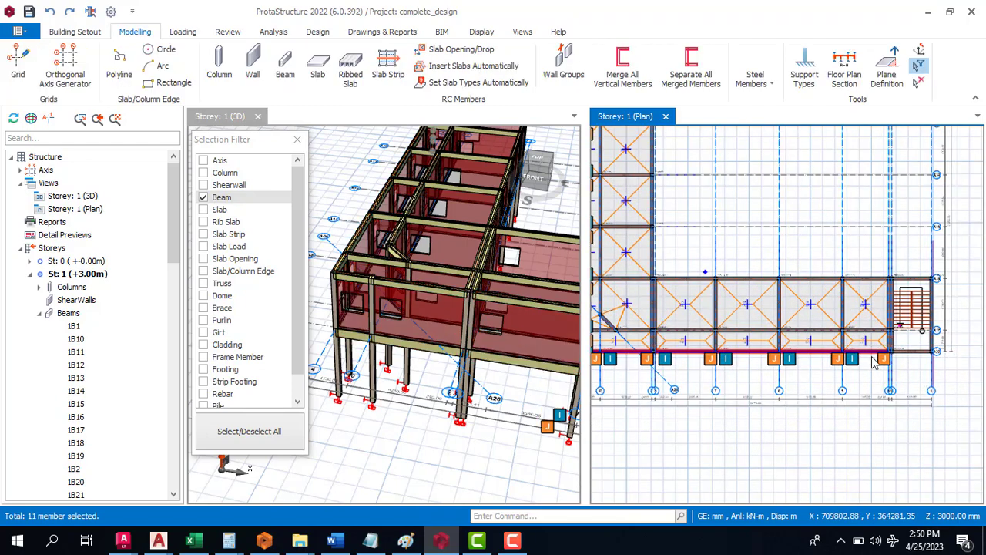
double_click(870, 357)
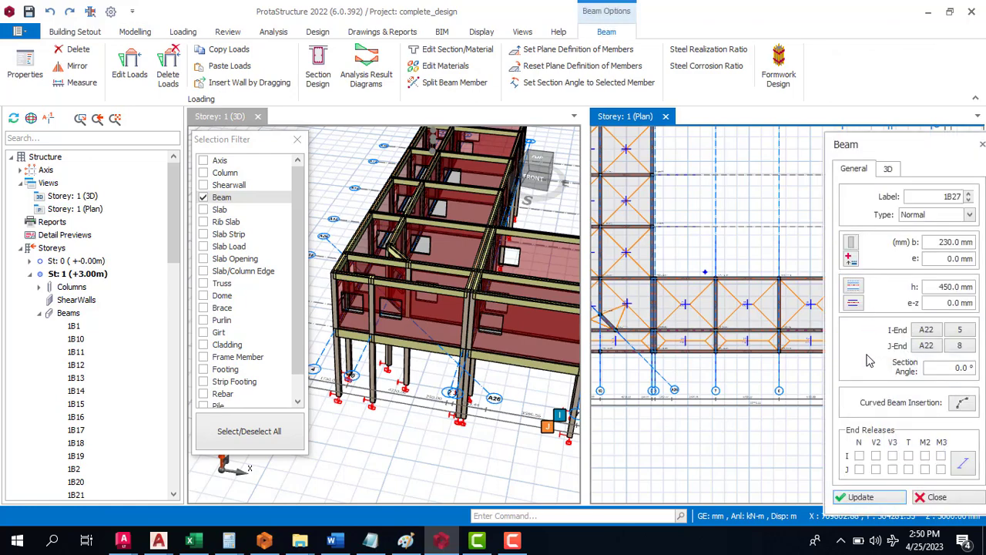
scroll(671, 361, up, 1)
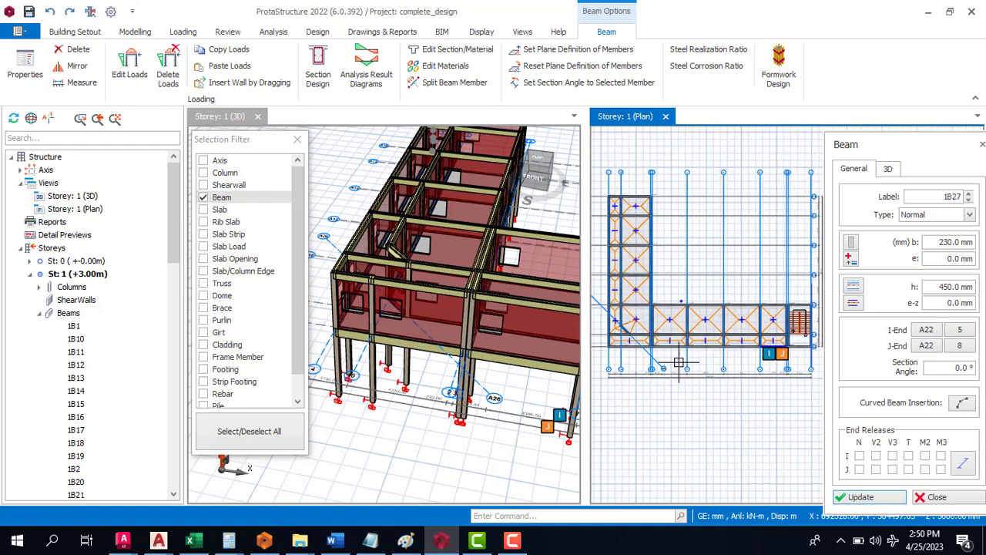
scroll(746, 346, up, 1)
scroll(782, 356, up, 2)
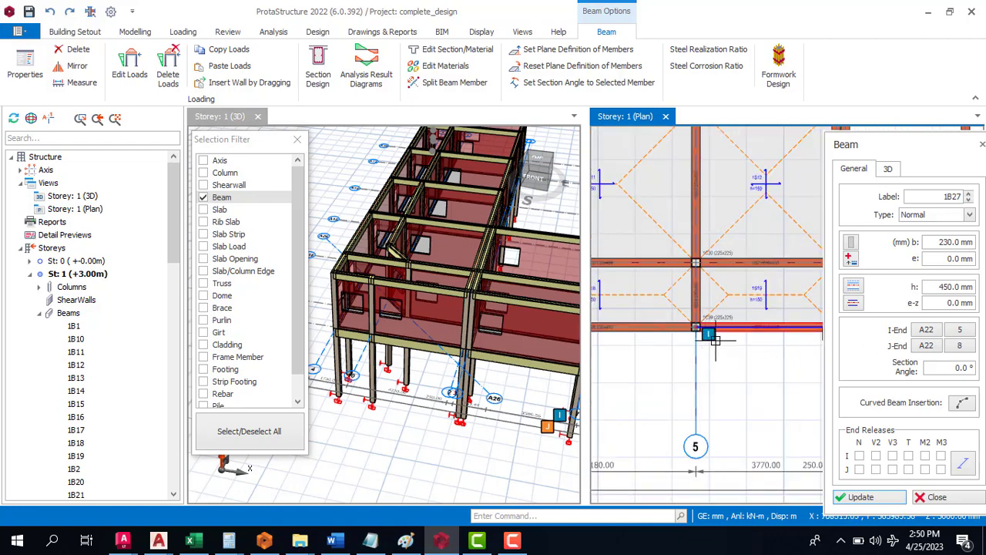
Select the front beams along axis A22 from axis 8 to axis 4 in the Storey 1 plan.
click(783, 335)
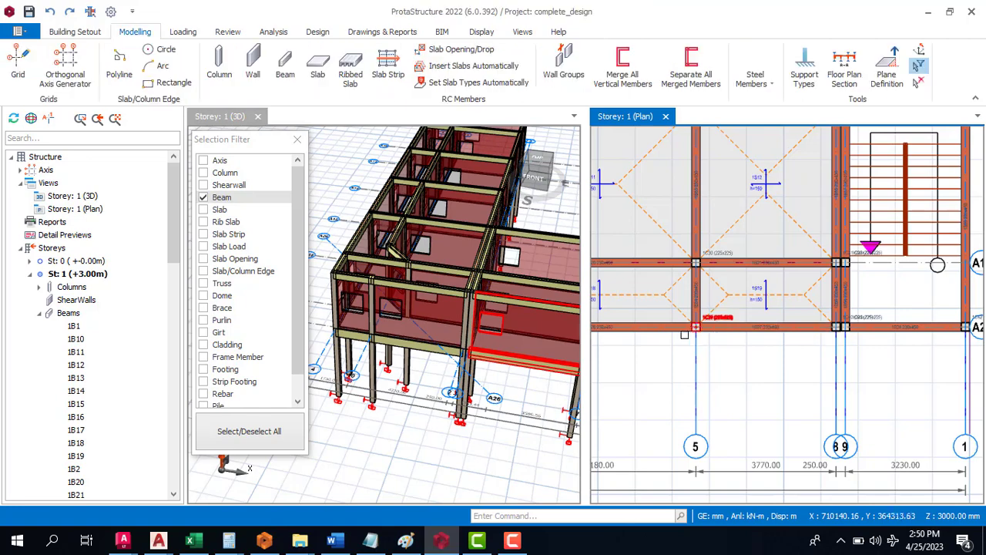
click(668, 333)
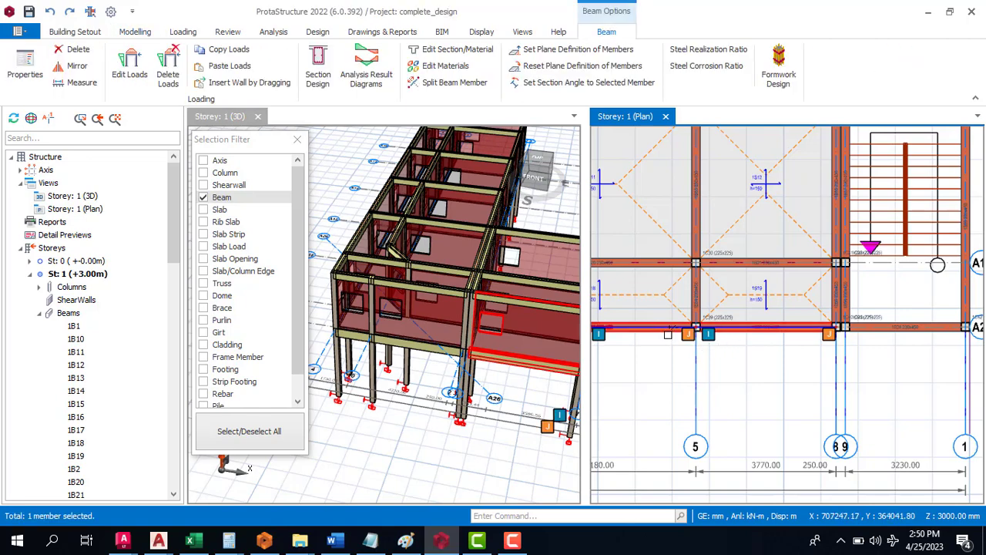
scroll(673, 335, down, 3)
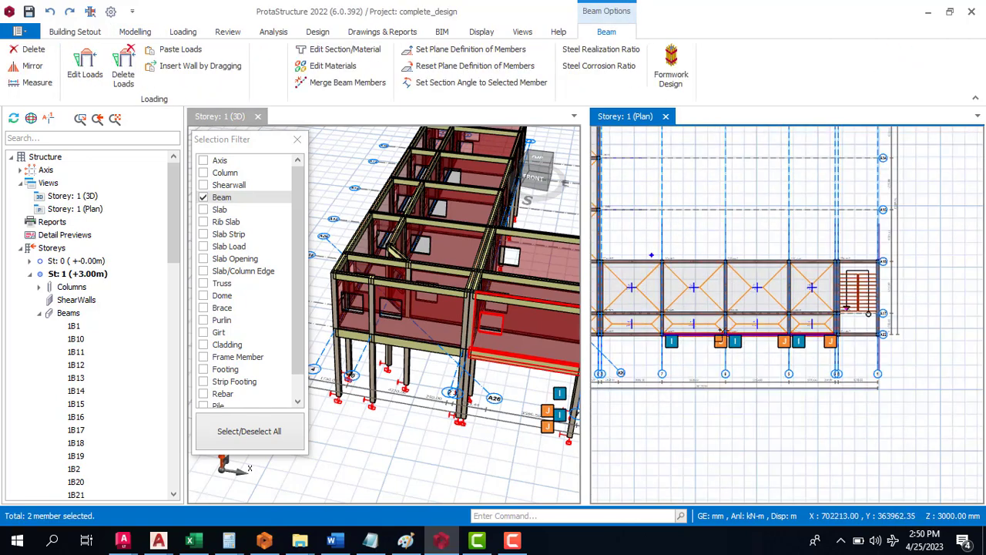
click(625, 339)
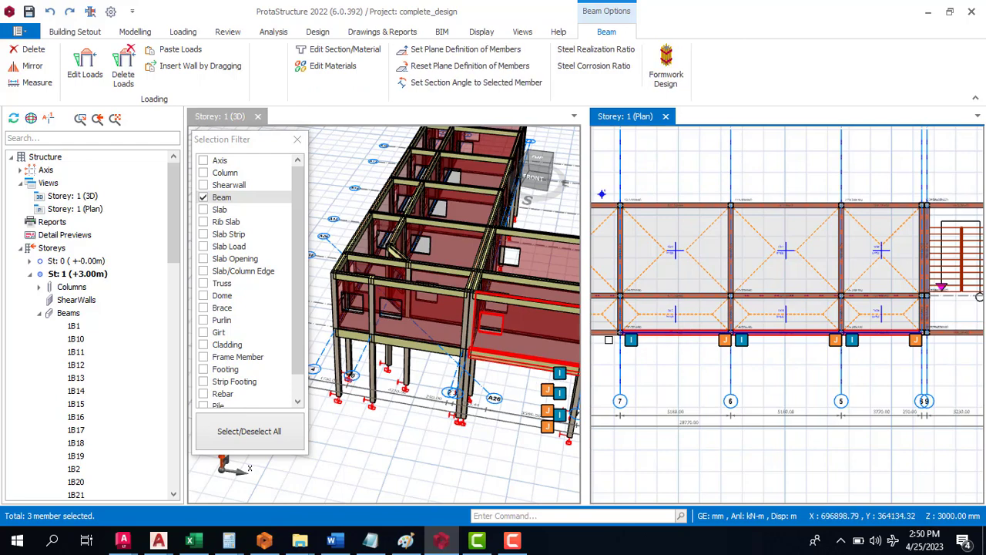
click(605, 335)
scroll(823, 333, down, 3)
scroll(688, 356, up, 2)
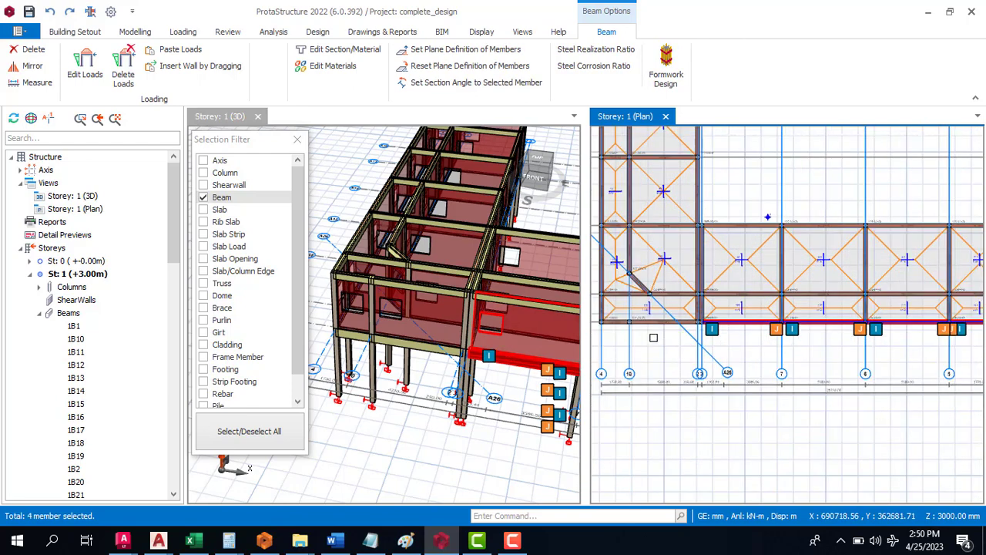
scroll(639, 335, up, 3)
click(671, 308)
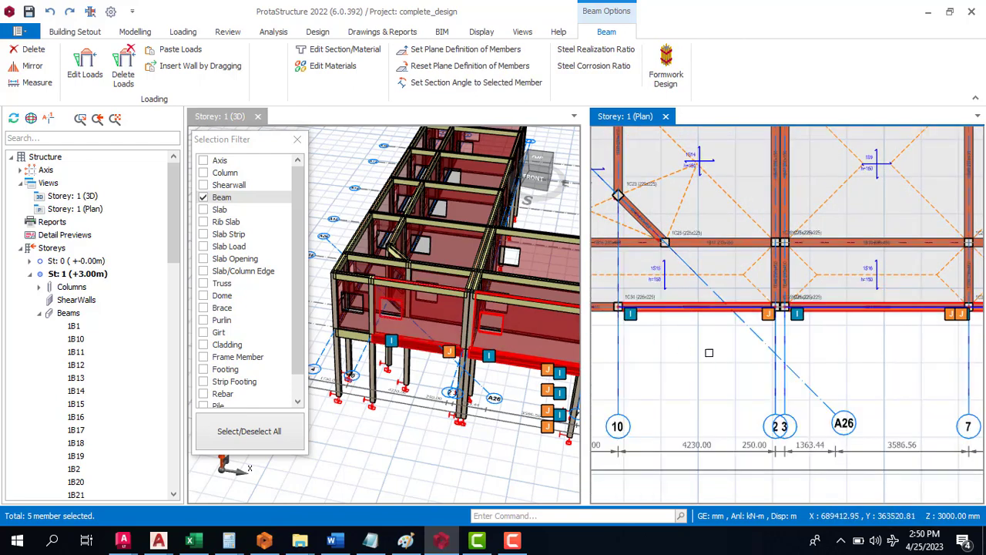
click(602, 312)
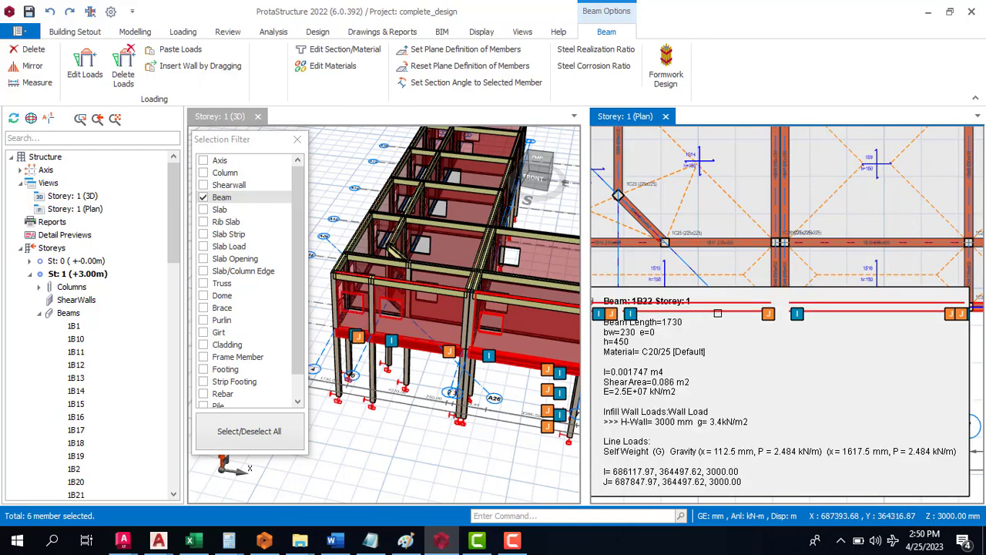
Add the outer beams along axis 4 between A22 and A10, plus beam 1B1 on axis A10, to the selection.
scroll(879, 330, down, 2)
scroll(715, 322, up, 2)
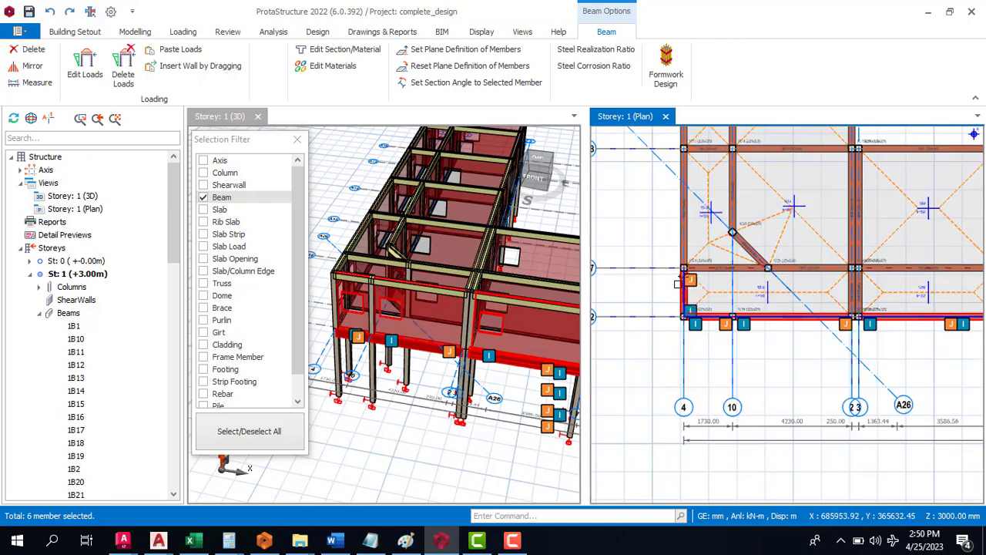
click(685, 247)
click(678, 230)
scroll(686, 293, down, 3)
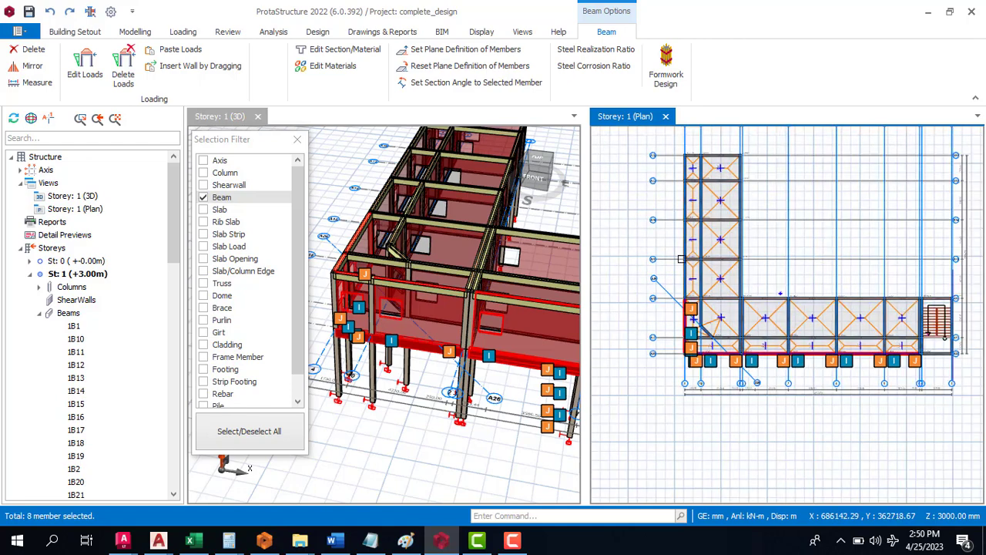
scroll(681, 250, up, 2)
click(681, 266)
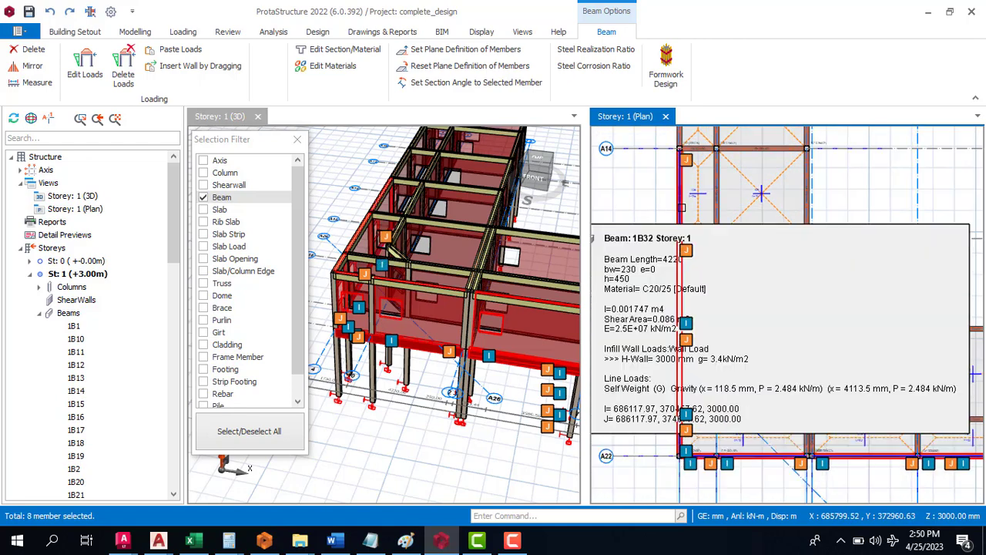
scroll(685, 255, down, 3)
scroll(682, 224, up, 3)
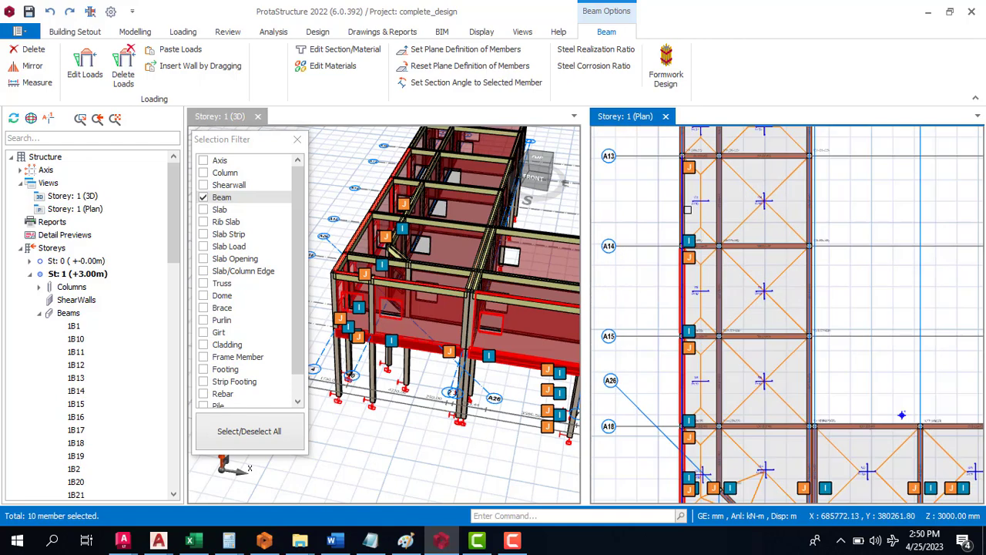
click(681, 197)
scroll(678, 241, down, 3)
scroll(680, 231, up, 3)
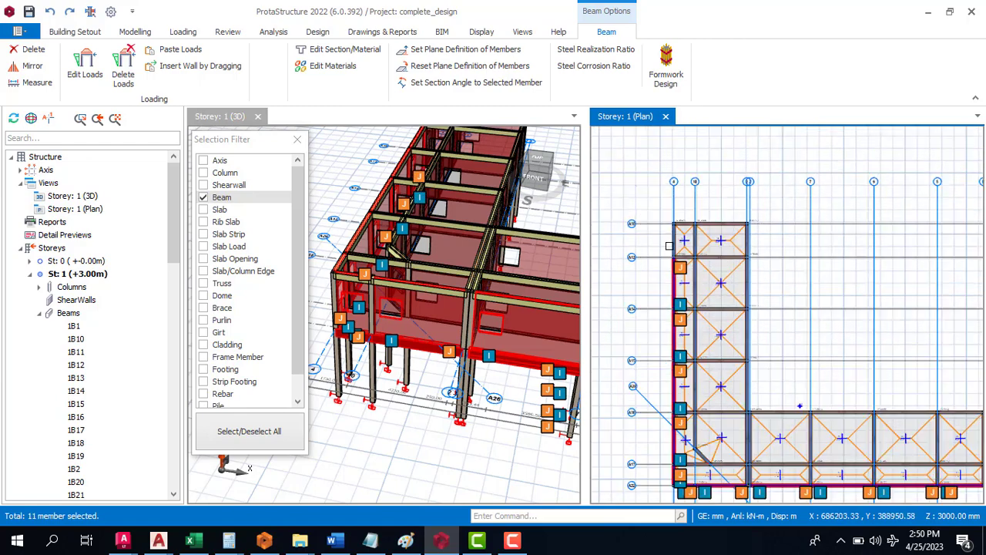
click(682, 224)
click(678, 221)
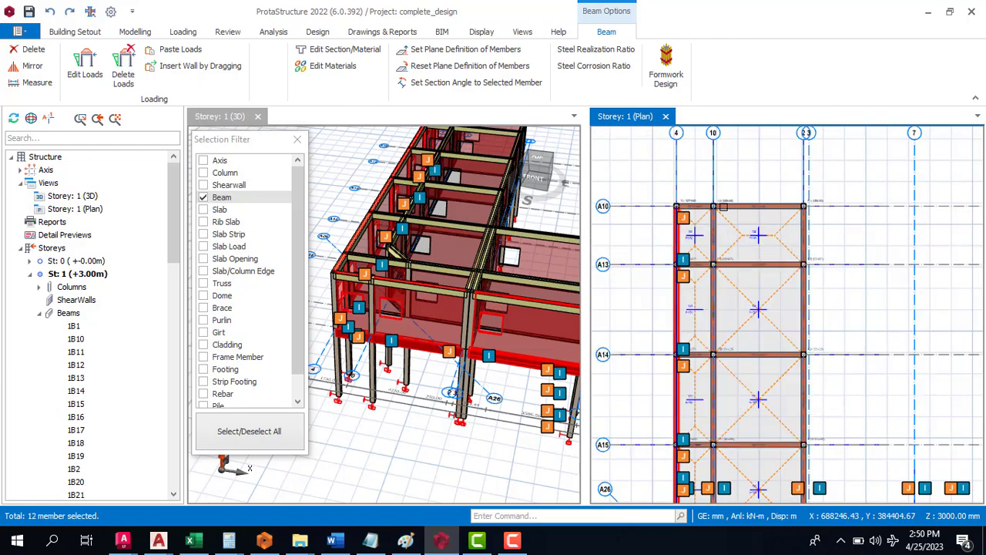
scroll(717, 204, up, 3)
click(689, 202)
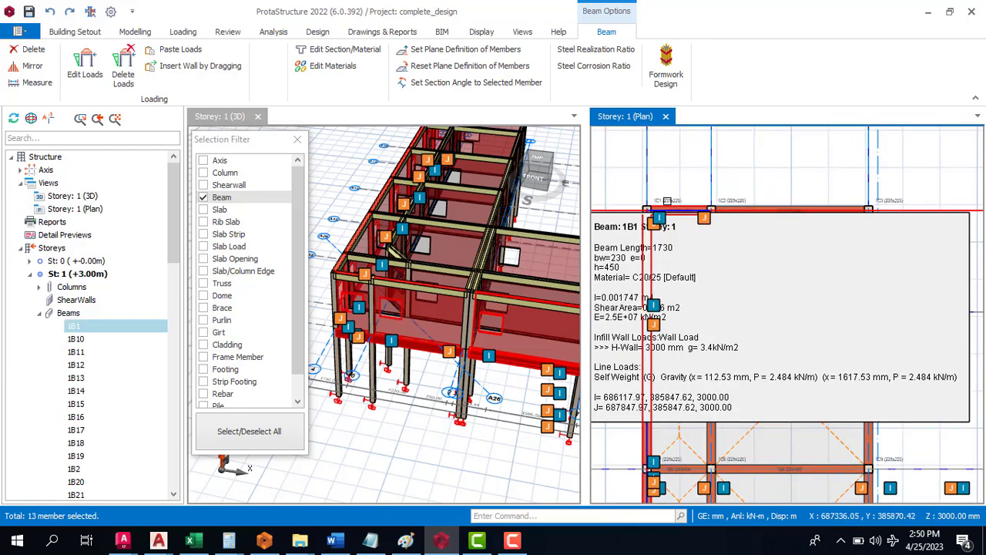
Delete all wall loads from the selected outer beams along axes A22 and 4 and from beam 1B1.
scroll(688, 208, down, 5)
scroll(798, 362, up, 4)
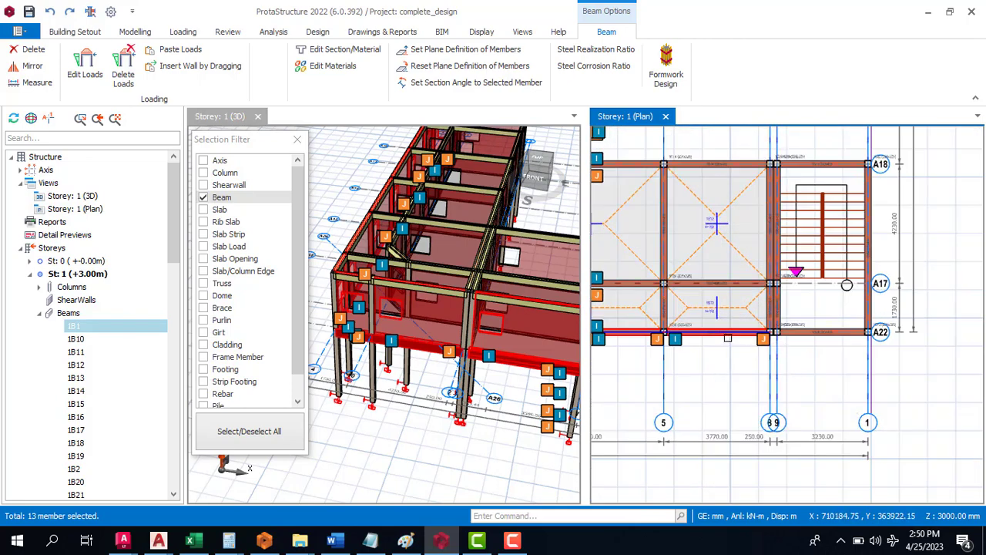
right_click(737, 331)
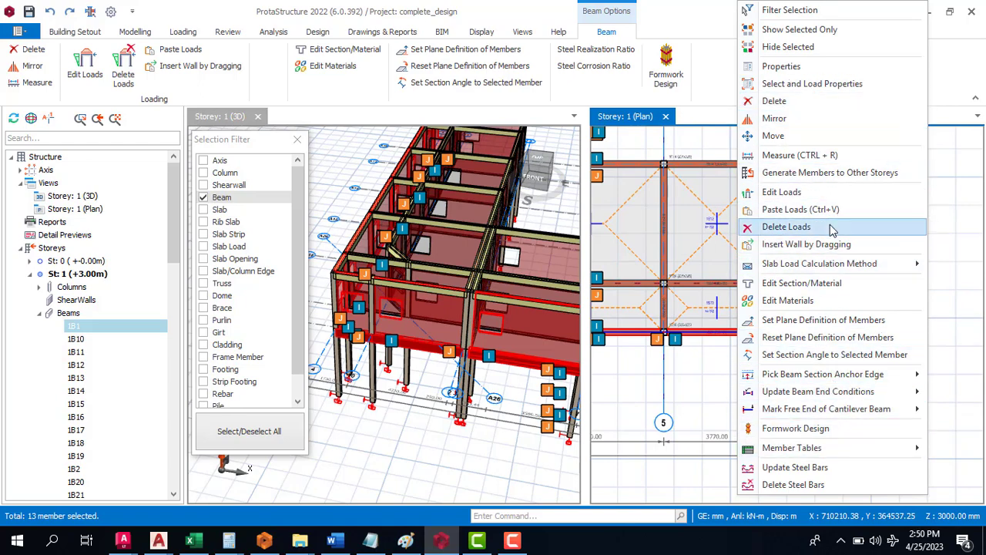
click(786, 226)
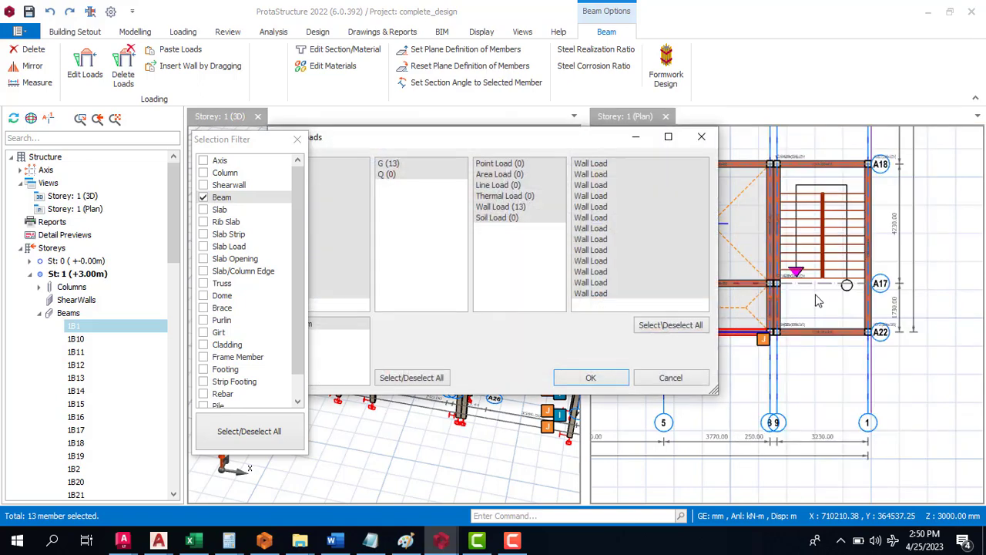
click(591, 375)
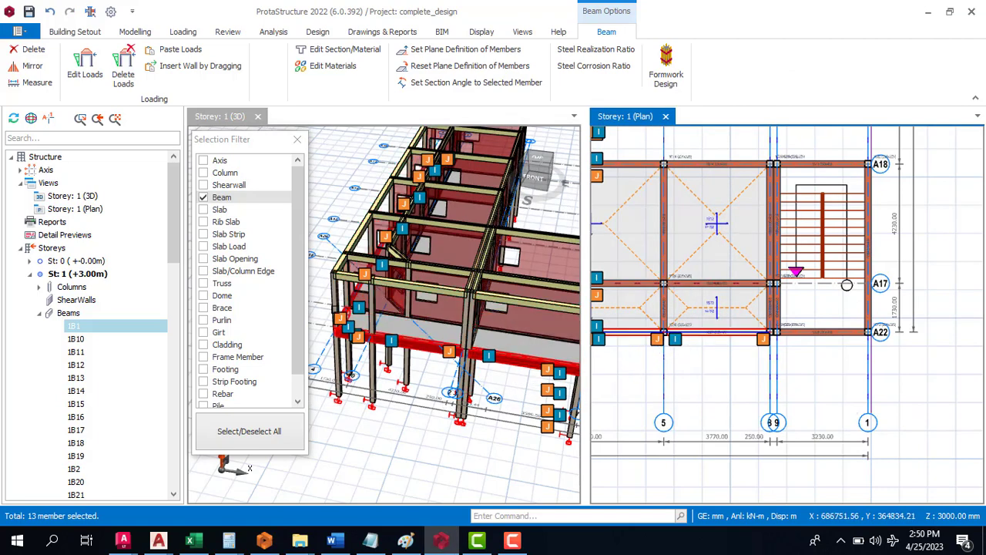
scroll(405, 373, down, 3)
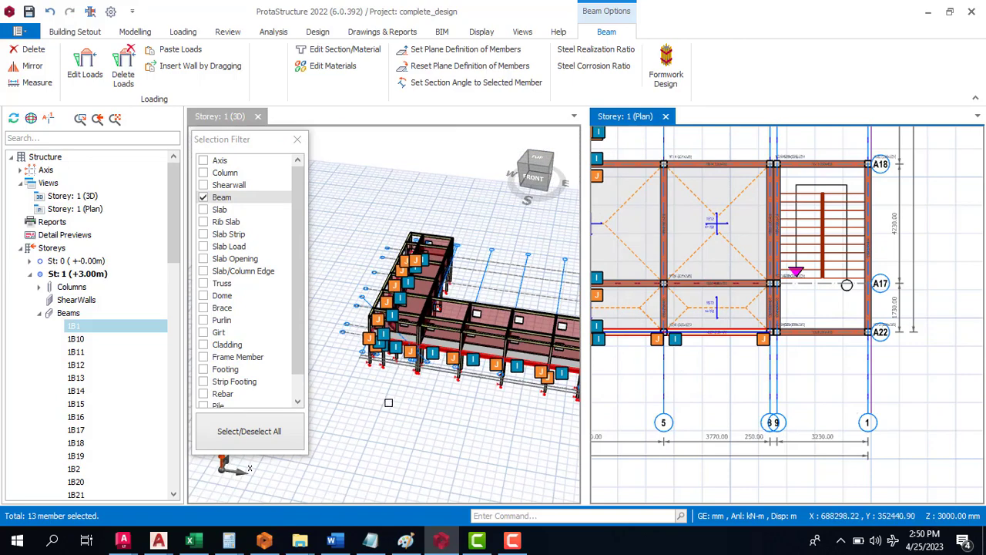
drag(413, 401, 347, 346)
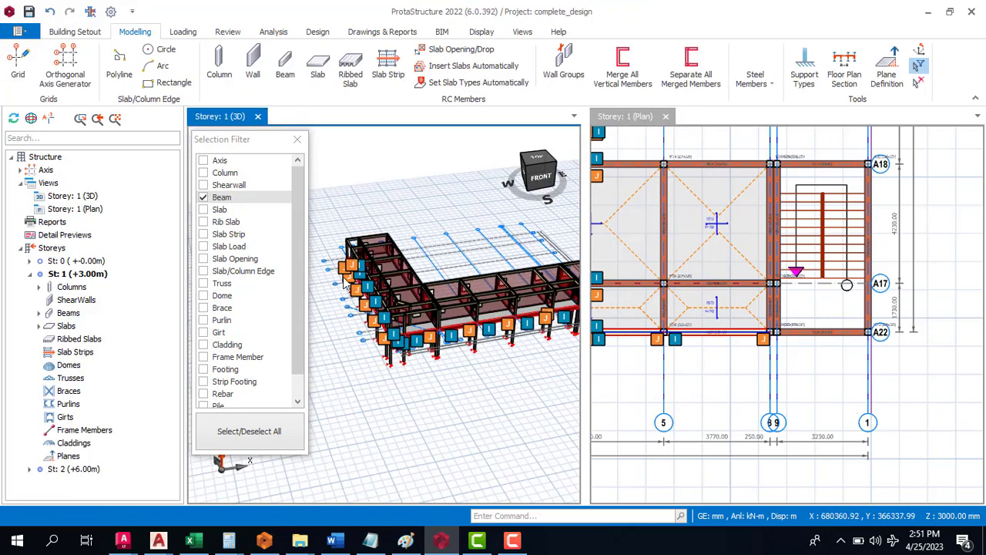
Examine the outer Storey 1 beams along axes 4, A10 and A22 in the 3D view for remaining wall loads.
scroll(344, 283, up, 5)
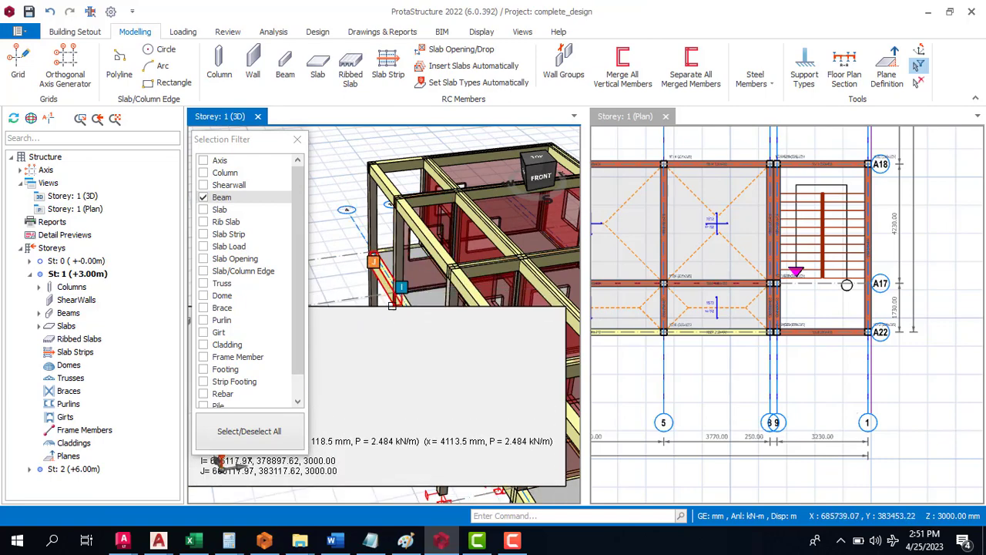
scroll(356, 245, down, 2)
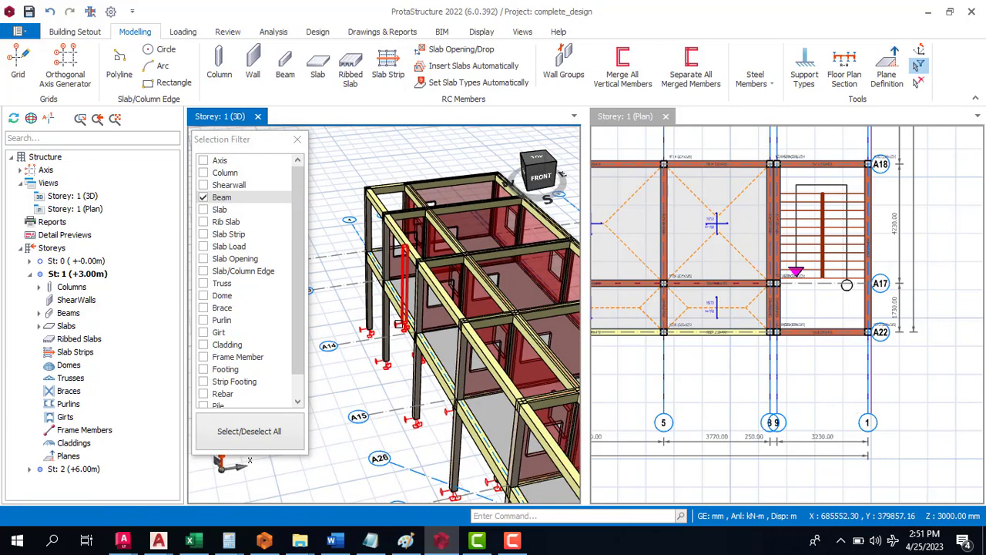
scroll(389, 294, up, 2)
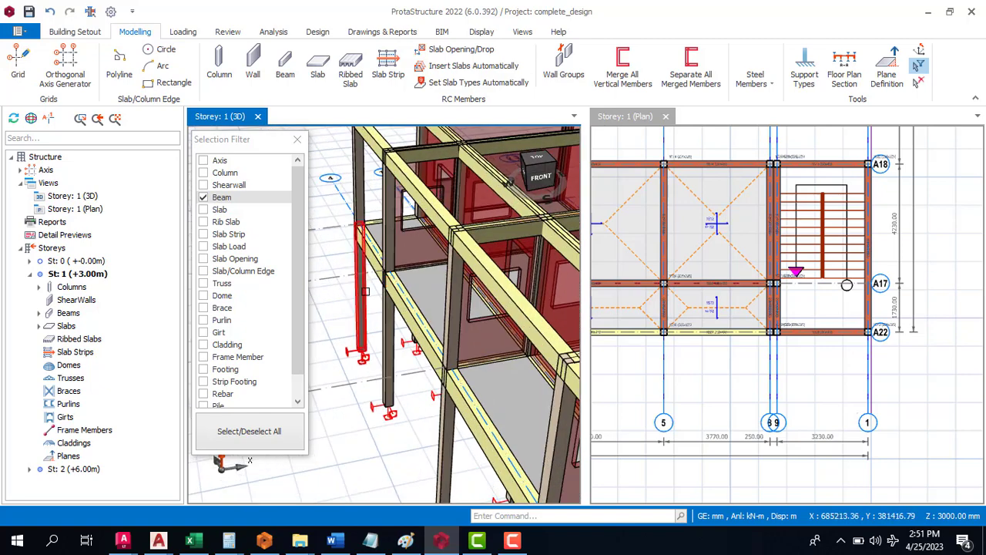
scroll(365, 291, down, 4)
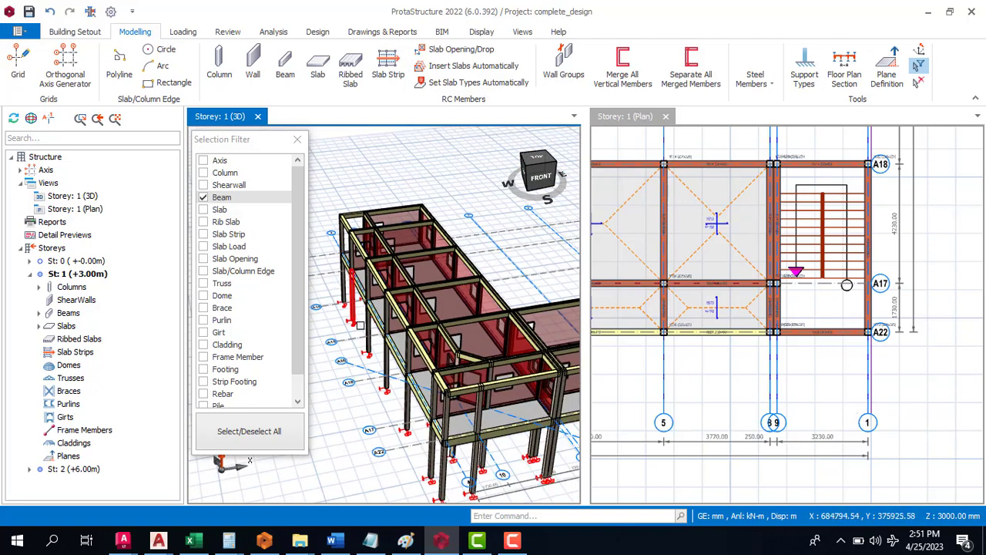
scroll(386, 373, up, 2)
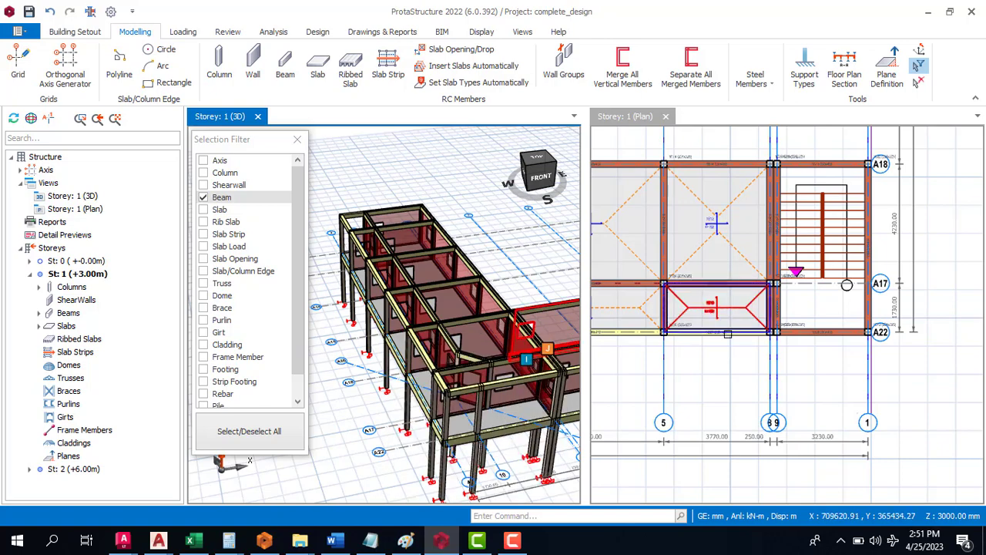
Open the load editor for beam 1B1 on axis A10 and move the selection filter window clear of the load diagrams.
scroll(896, 353, down, 2)
scroll(756, 291, up, 4)
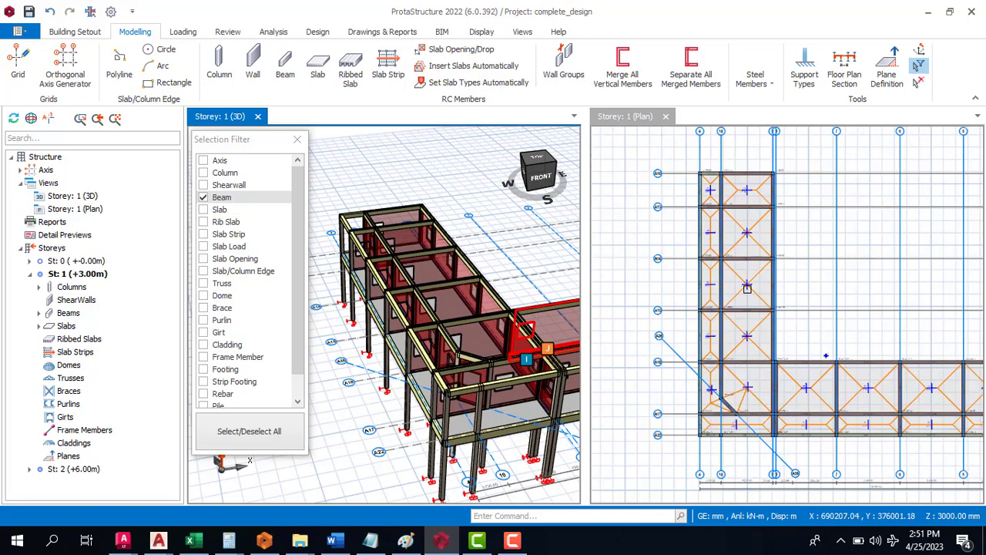
scroll(721, 183, up, 3)
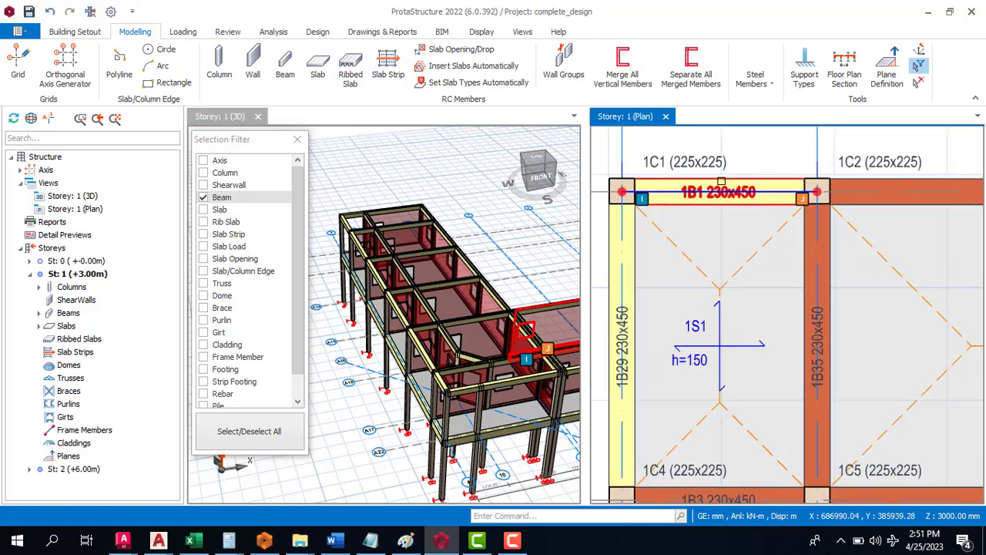
right_click(722, 183)
click(782, 174)
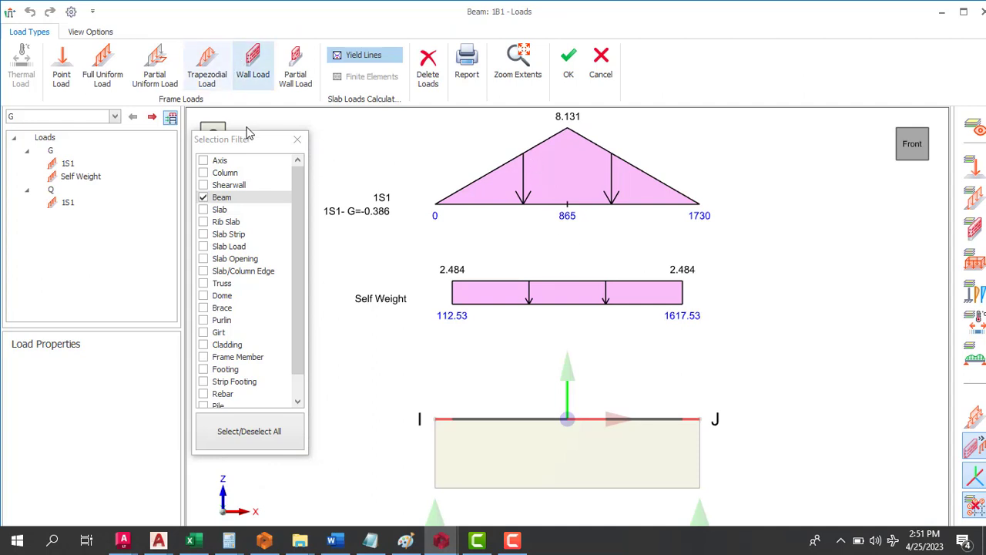
drag(247, 144, 758, 206)
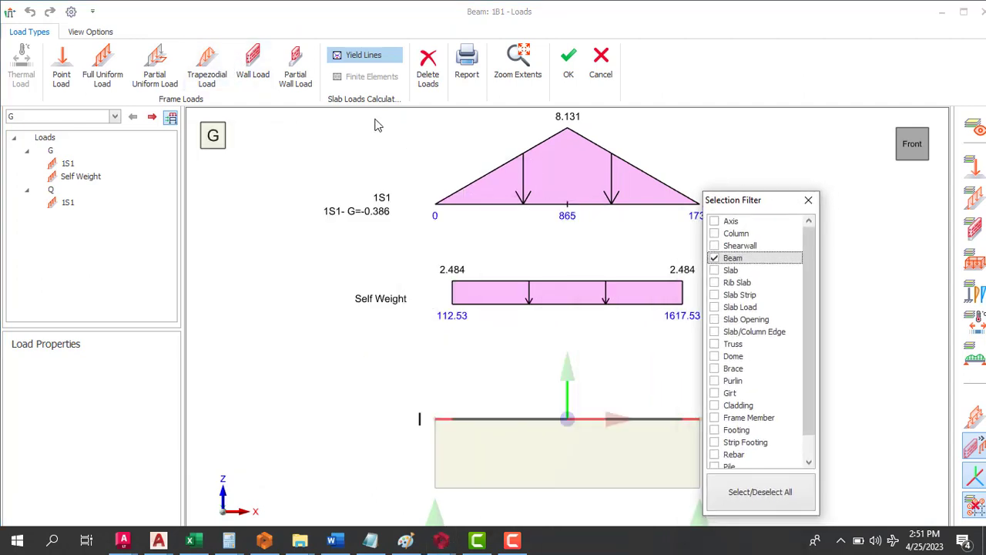
Assign a wall load to beam 1B1 with an end height of 1000 mm and close the load editor.
click(258, 67)
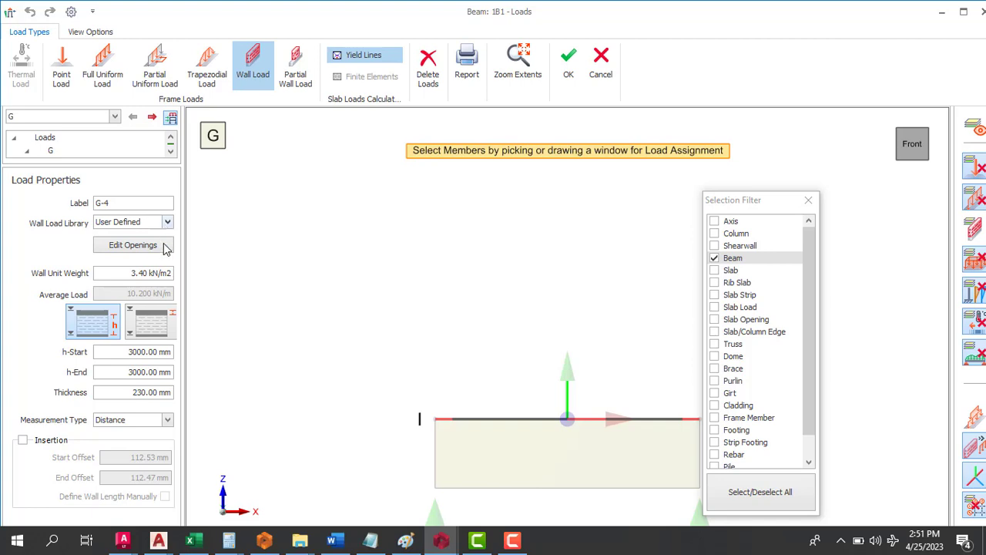
click(134, 373)
text(1)
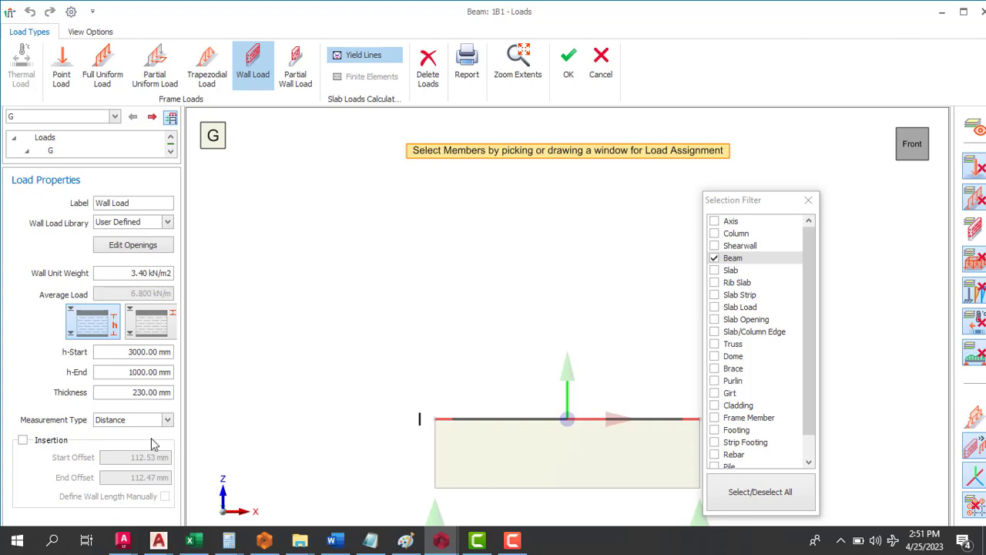
click(534, 418)
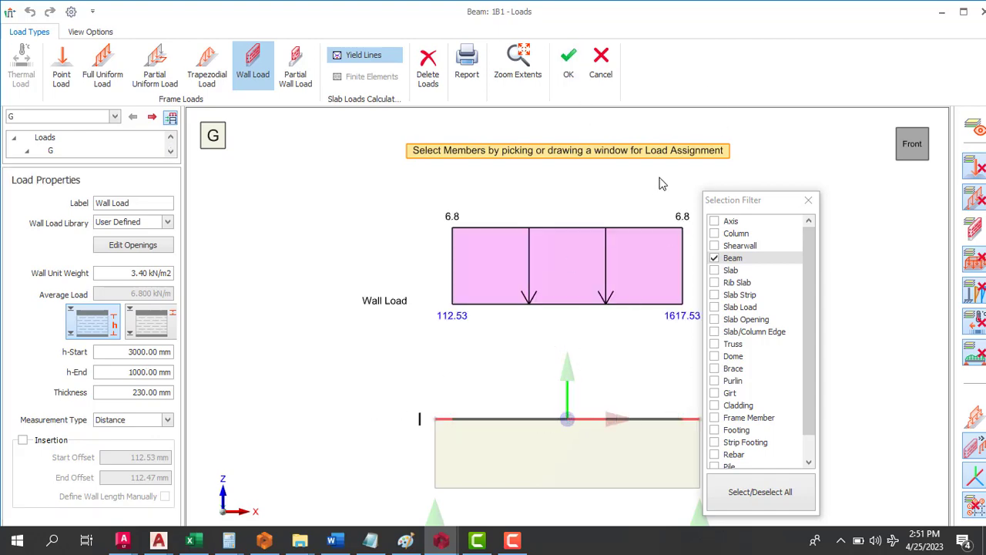
click(607, 72)
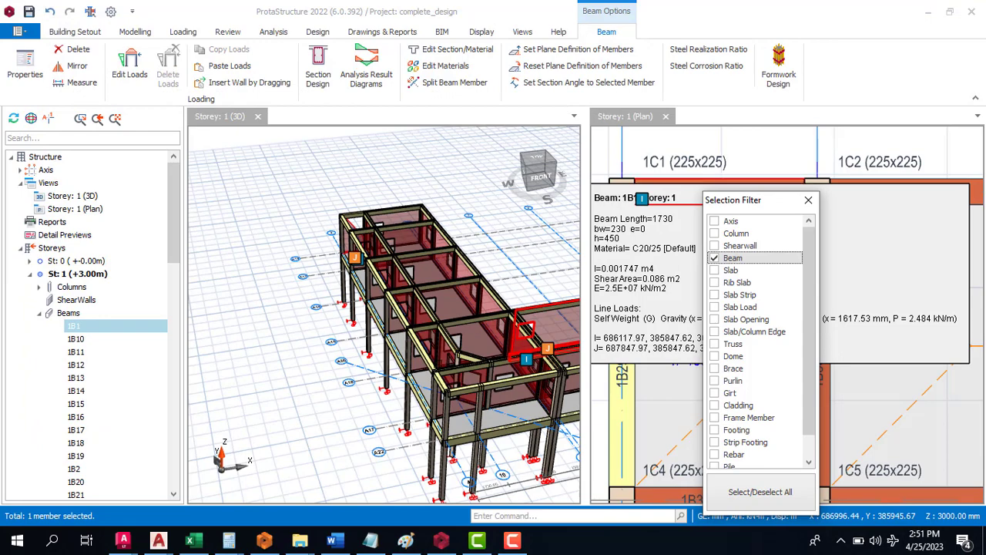
Examine the wall shape on beam 1B1 in the 3D view from the back of the frame.
scroll(392, 317, up, 2)
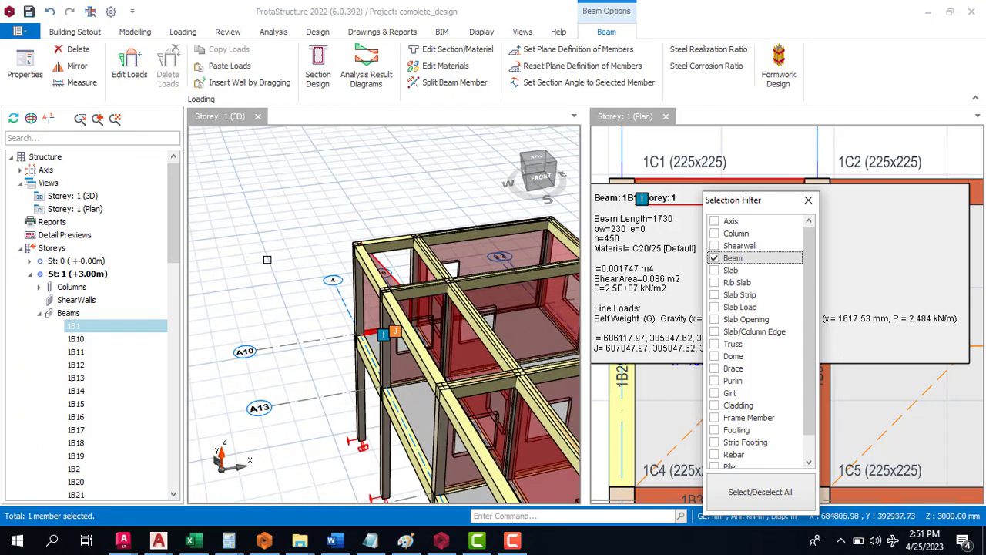
scroll(292, 283, down, 2)
scroll(262, 206, down, 4)
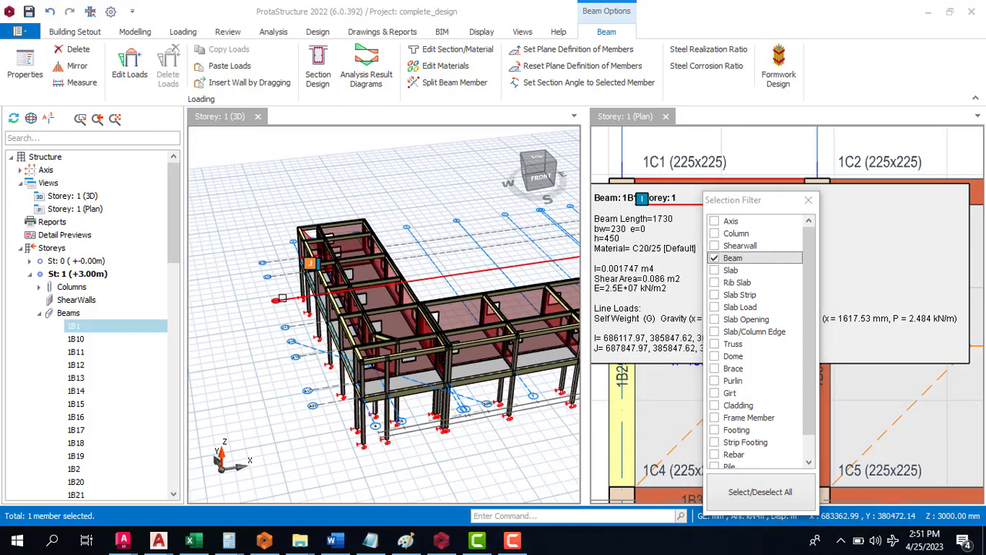
middle_drag(329, 330, 427, 333)
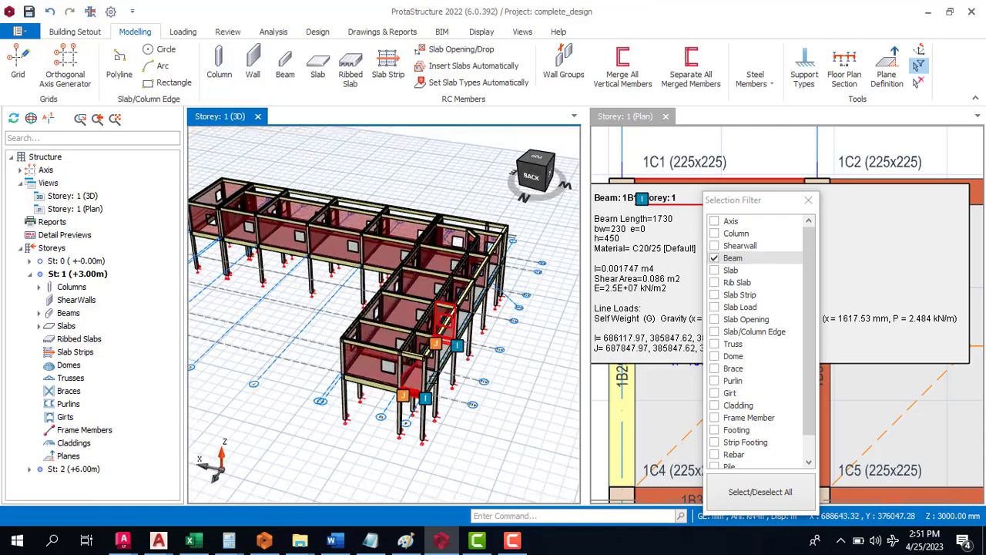
scroll(406, 330, up, 5)
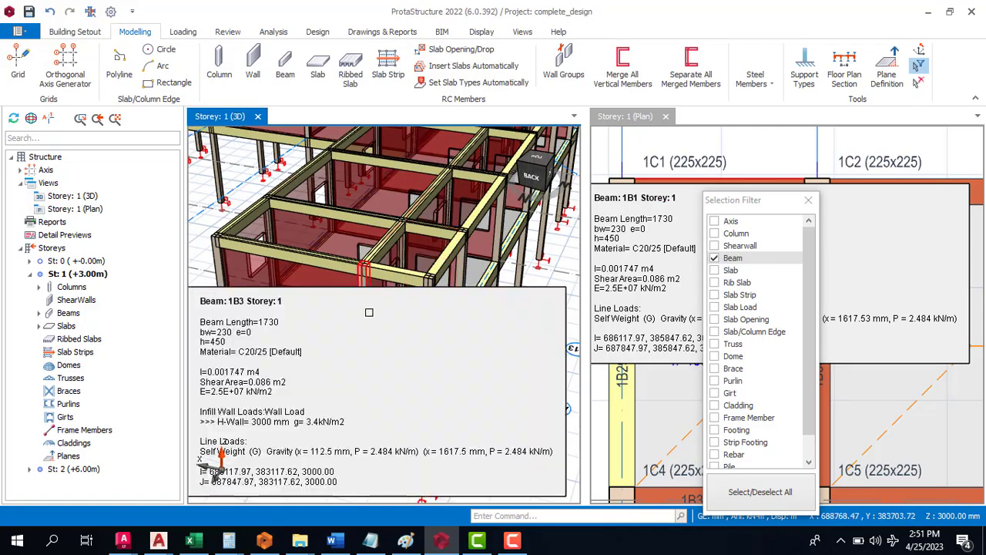
scroll(454, 161, down, 4)
scroll(468, 213, up, 4)
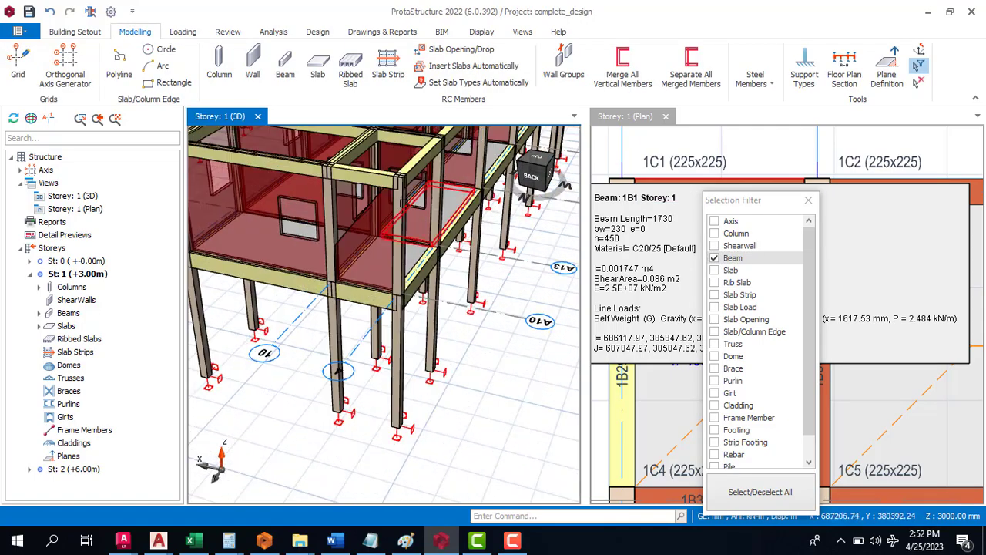
Reopen the load editor for beam 1B1 and set the wall load's start height to 1000 mm.
double_click(385, 200)
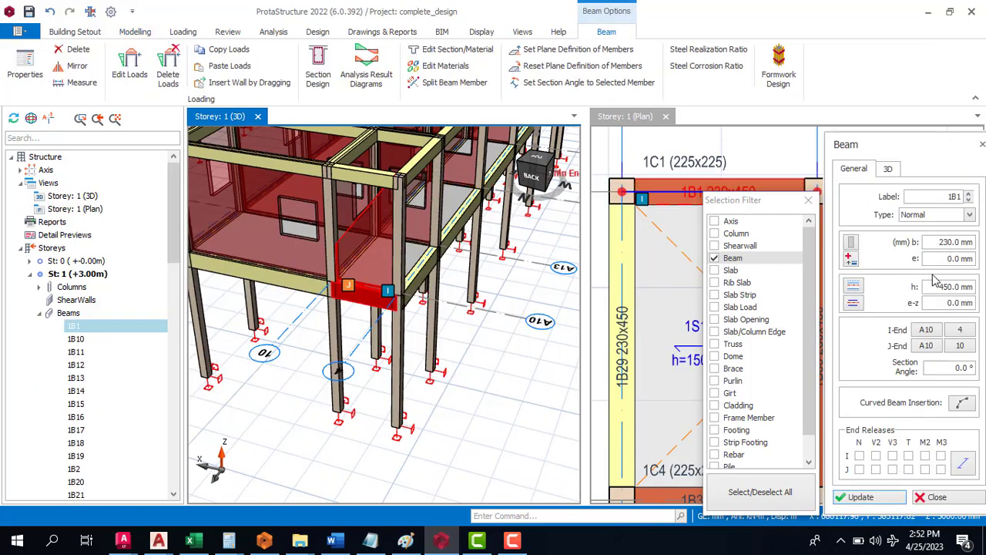
click(983, 145)
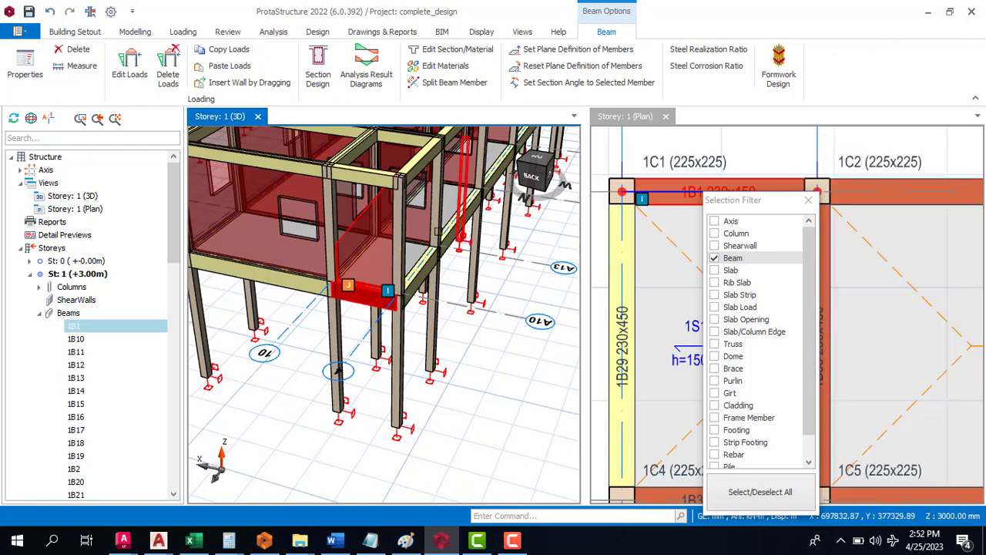
right_click(373, 210)
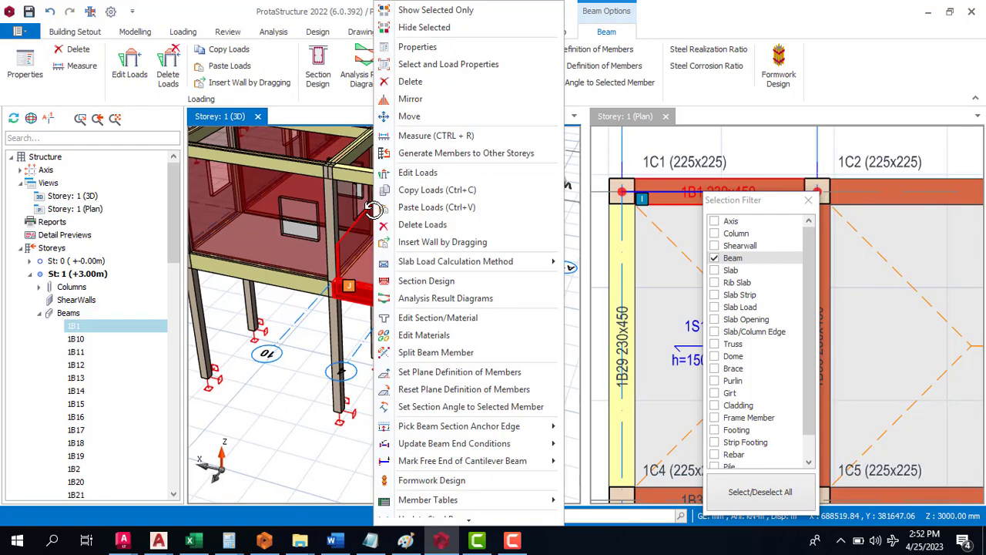
click(431, 174)
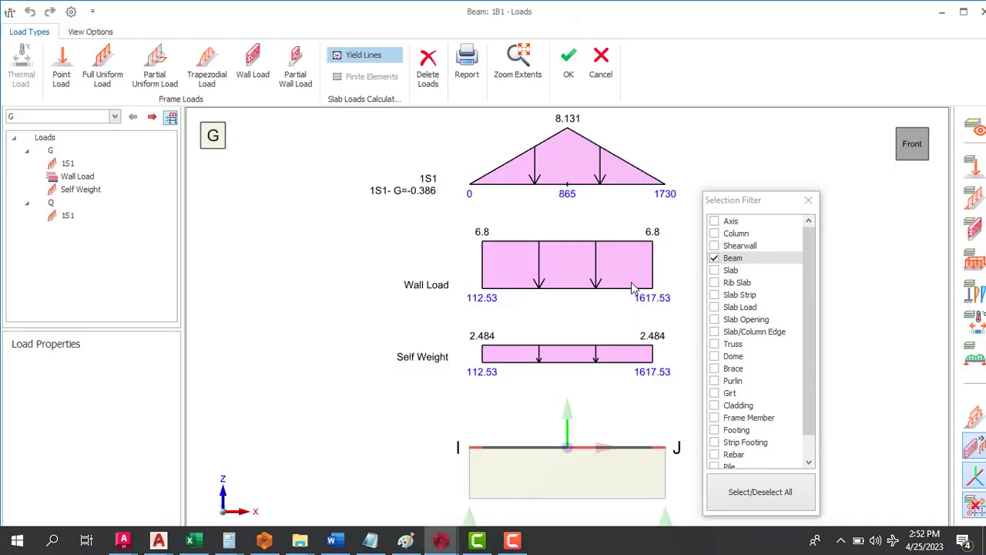
click(258, 70)
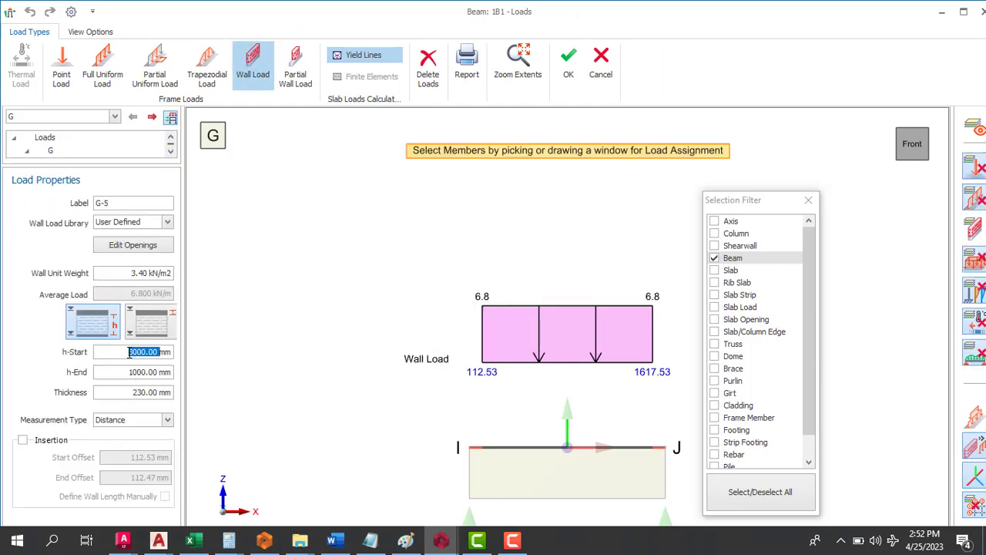
text(1)
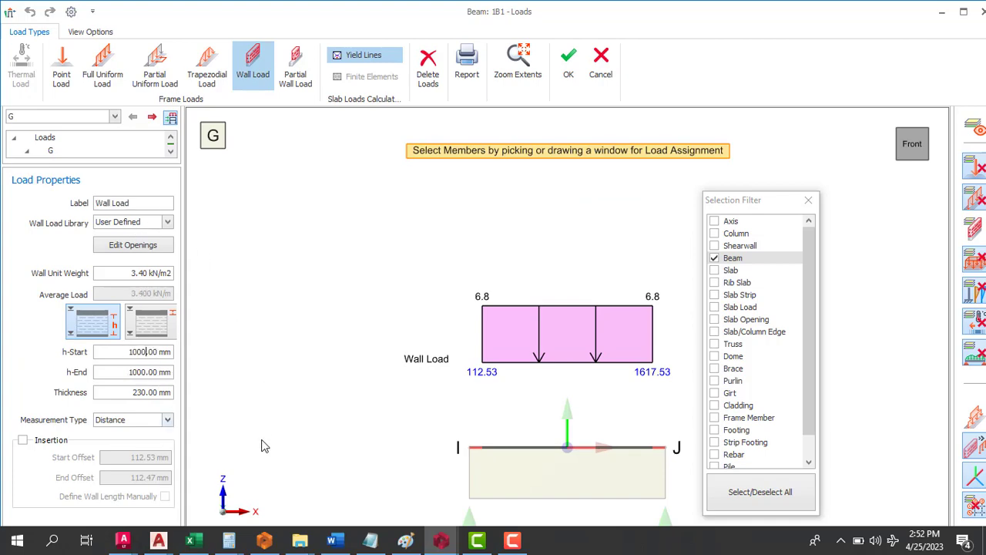
Try to change the wall load on beam 1B1 to an h-Start of 1000 mm and accept the load edits.
click(568, 67)
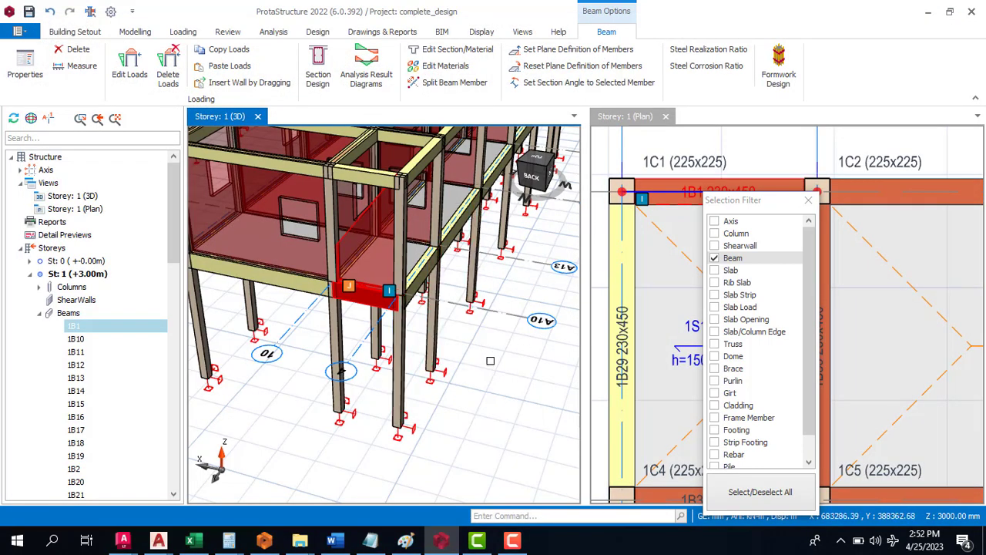
click(502, 344)
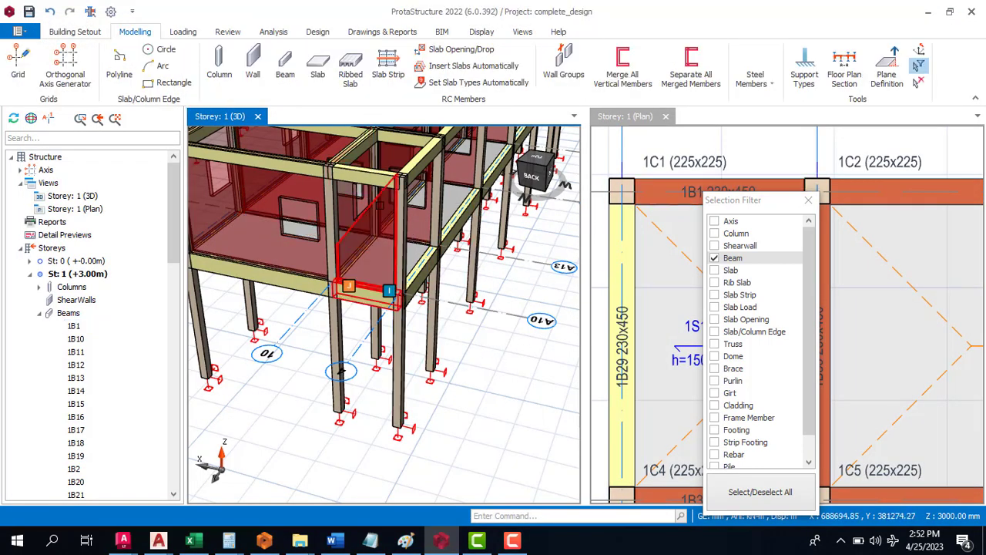
right_click(382, 291)
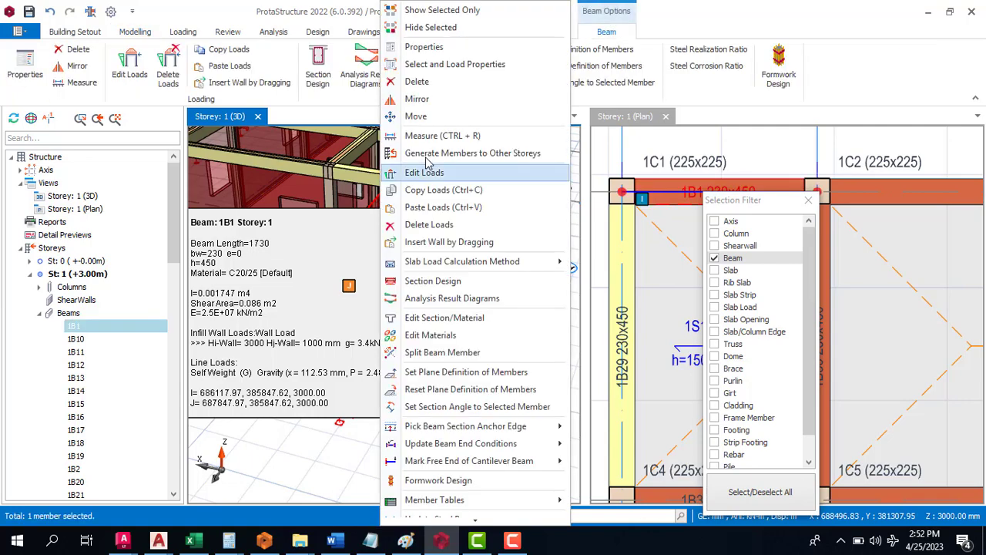
click(447, 174)
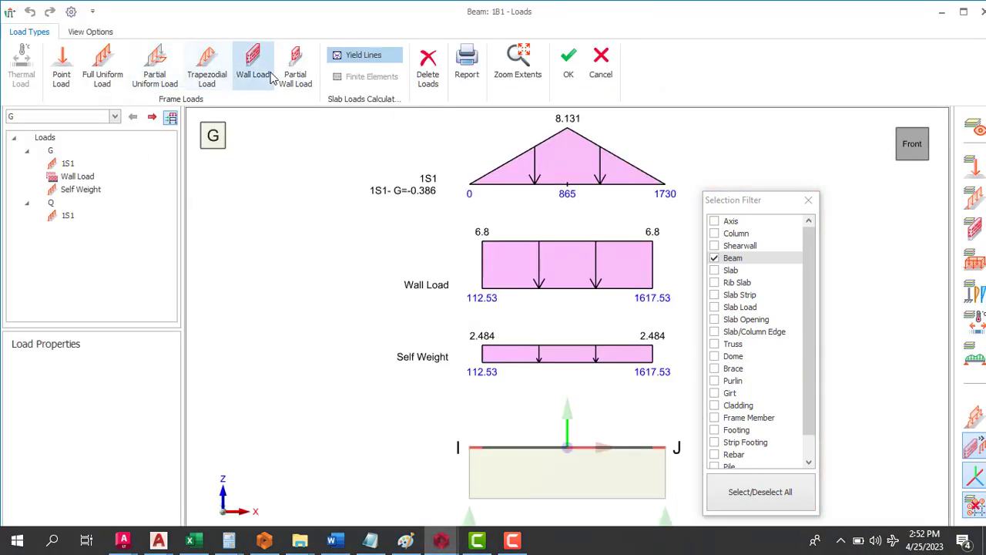
click(256, 75)
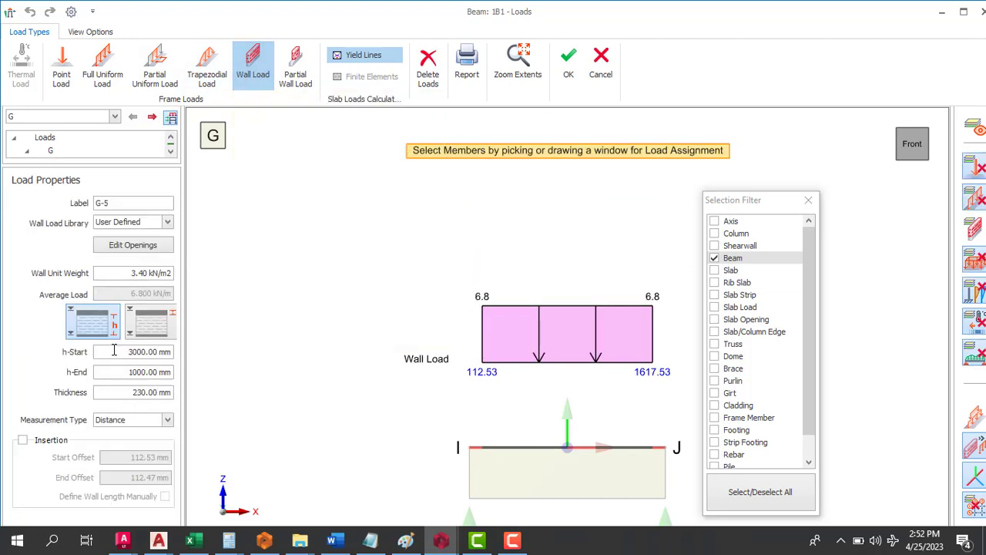
text(1)
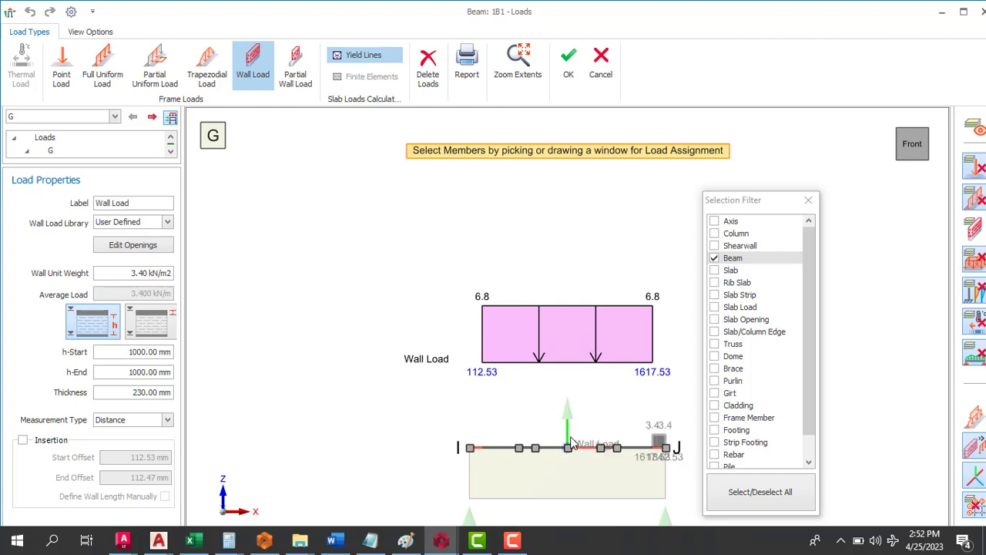
key(Escape)
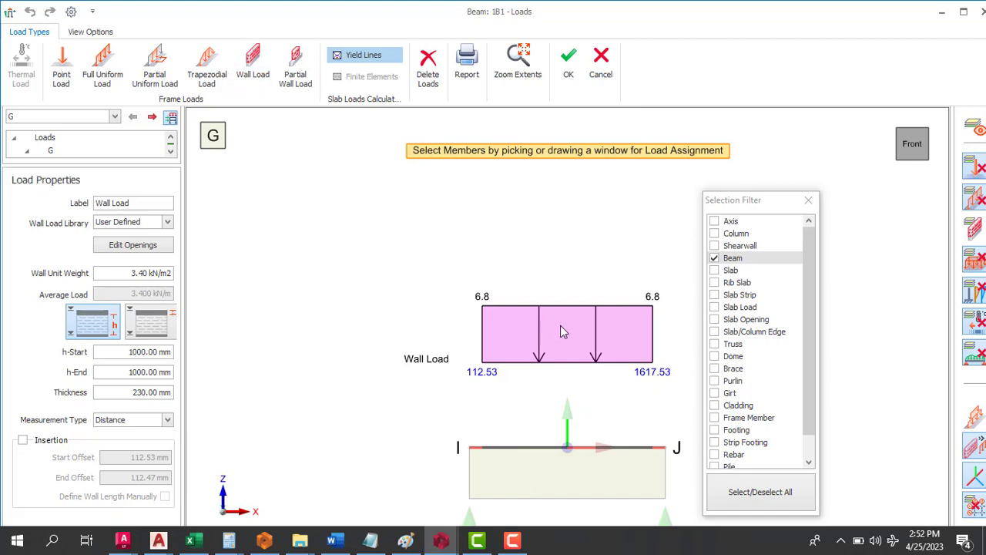
click(568, 61)
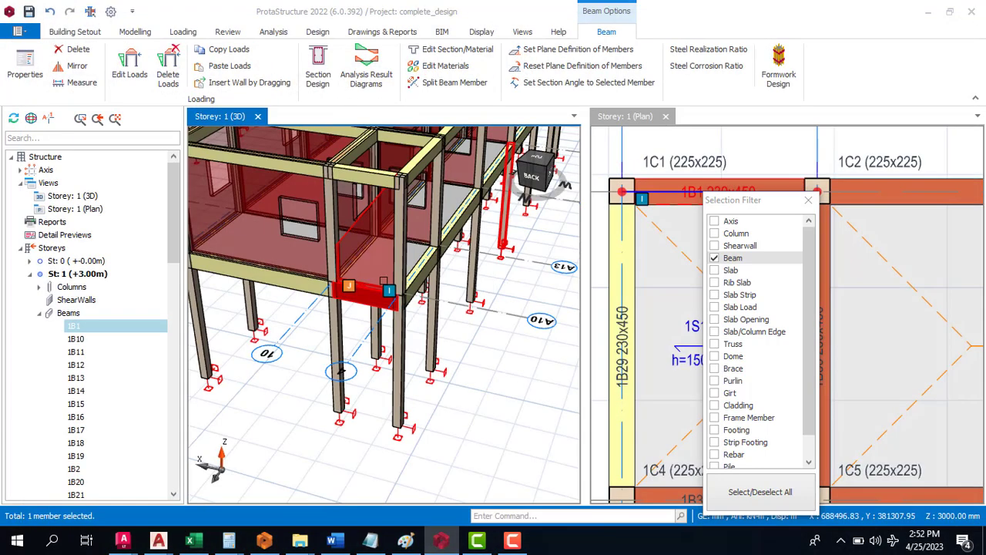
Check the infill wall load heights listed for beam 1B1 in the 3D view.
key(Escape)
right_click(373, 209)
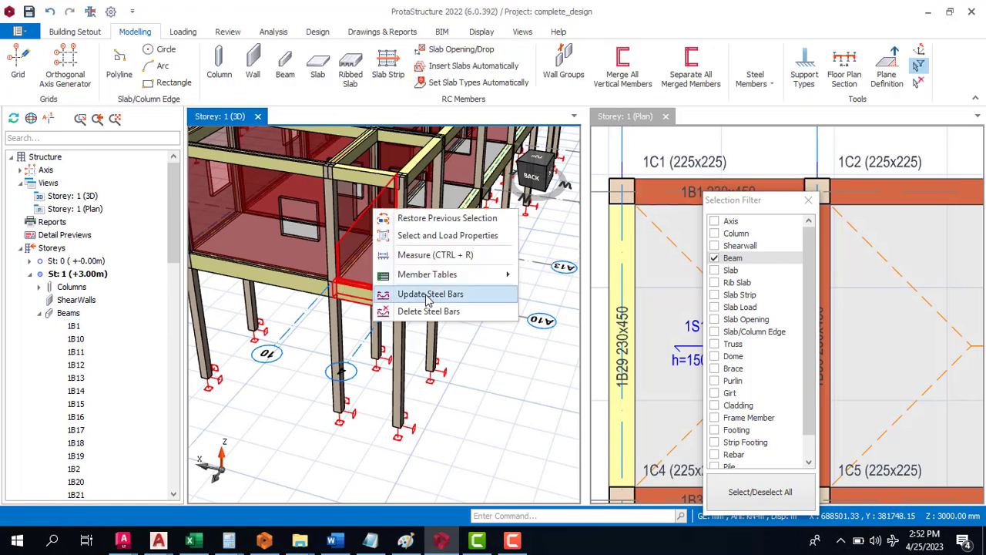
click(367, 282)
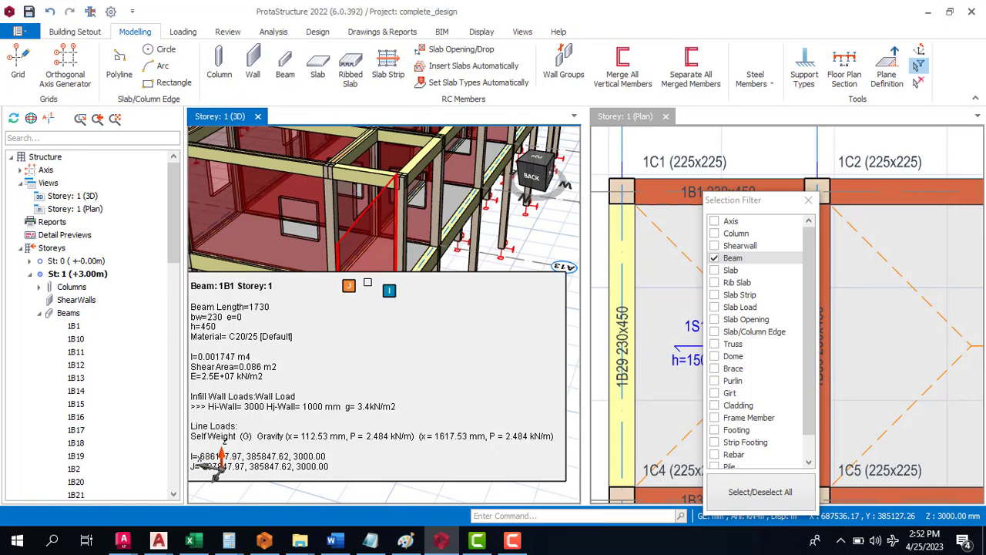
key(Escape)
Enable all member types in the selection filter and close it.
scroll(650, 260, down, 7)
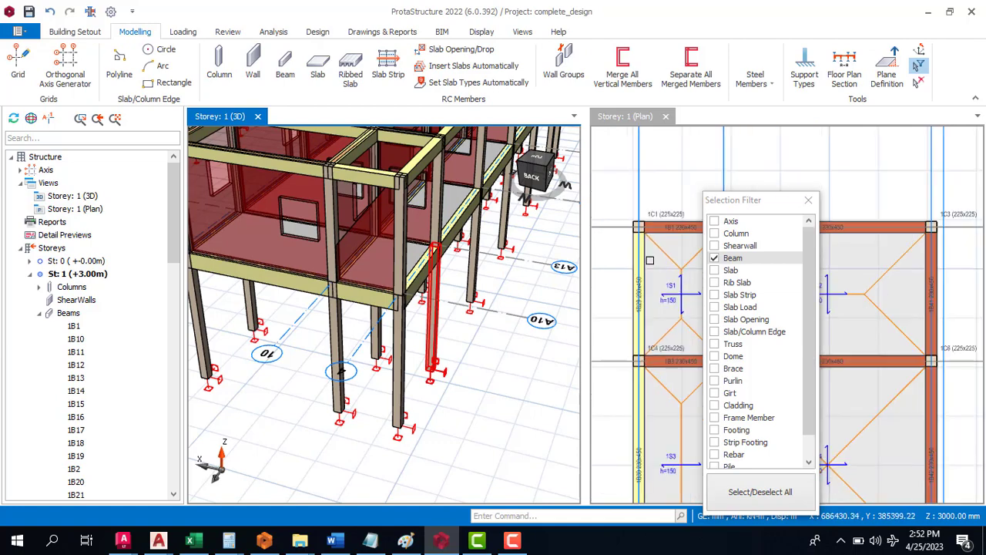
scroll(660, 294, down, 3)
scroll(688, 353, down, 3)
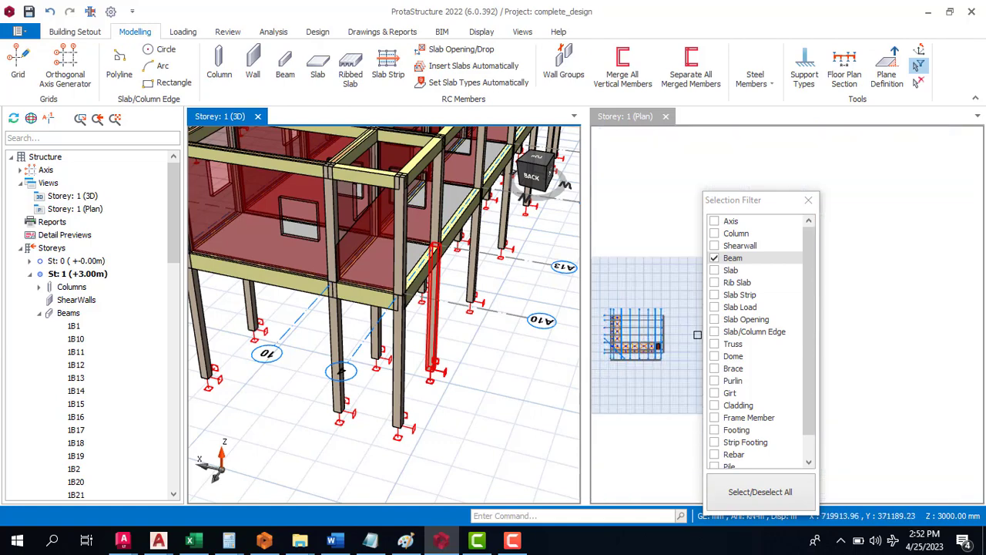
click(746, 497)
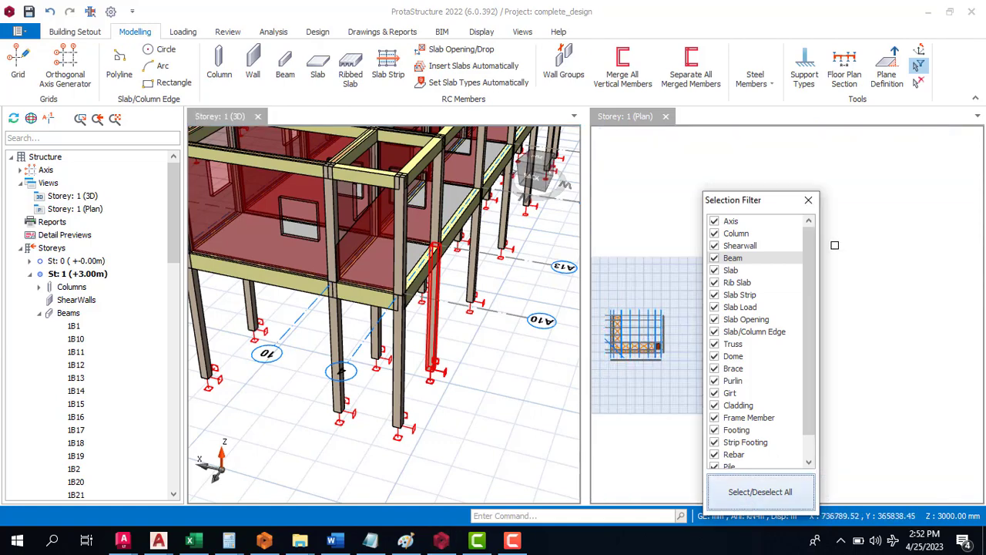
click(808, 200)
Delete the existing wall load from beam 1B1 between columns 1C1 and 1C2 in the plan.
scroll(683, 345, up, 5)
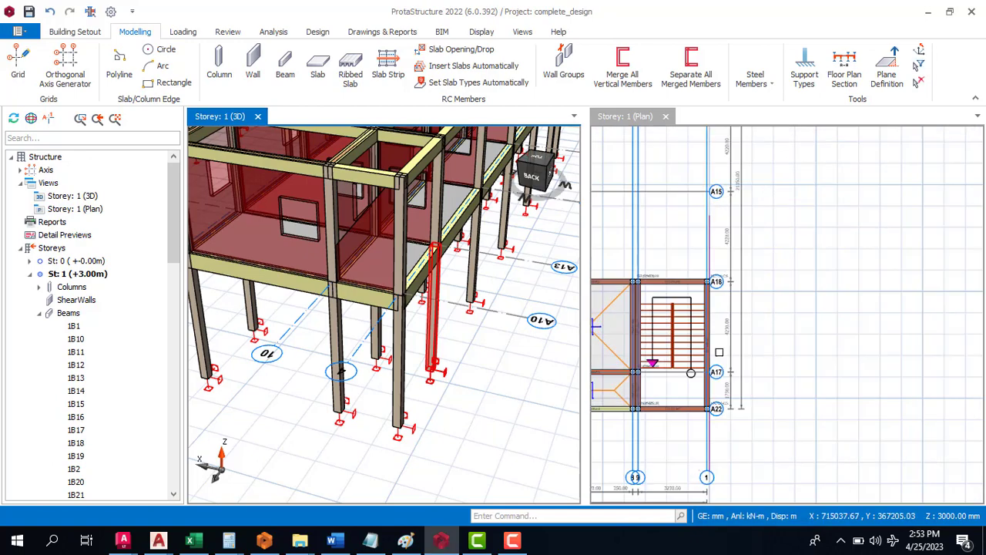
scroll(725, 307, down, 5)
scroll(726, 307, up, 8)
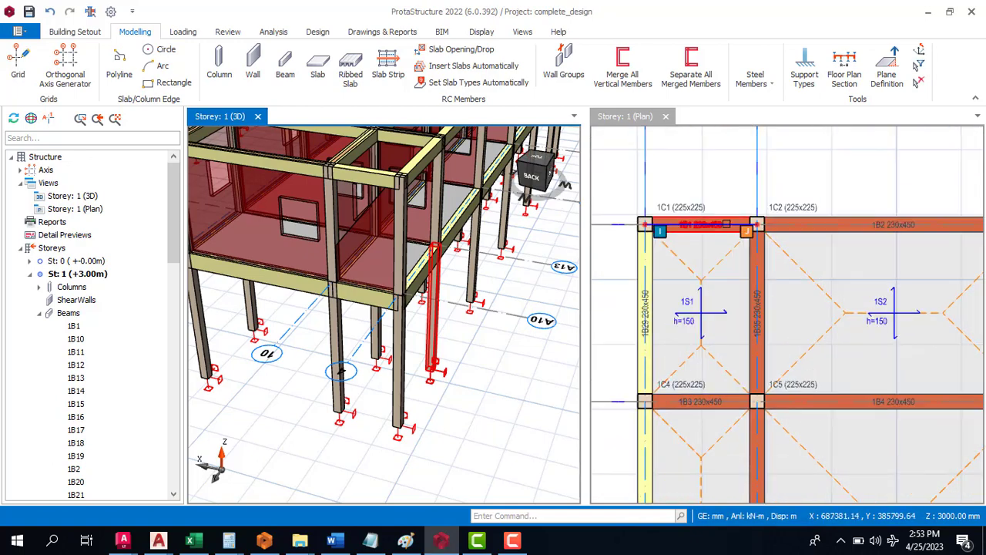
click(727, 224)
right_click(737, 224)
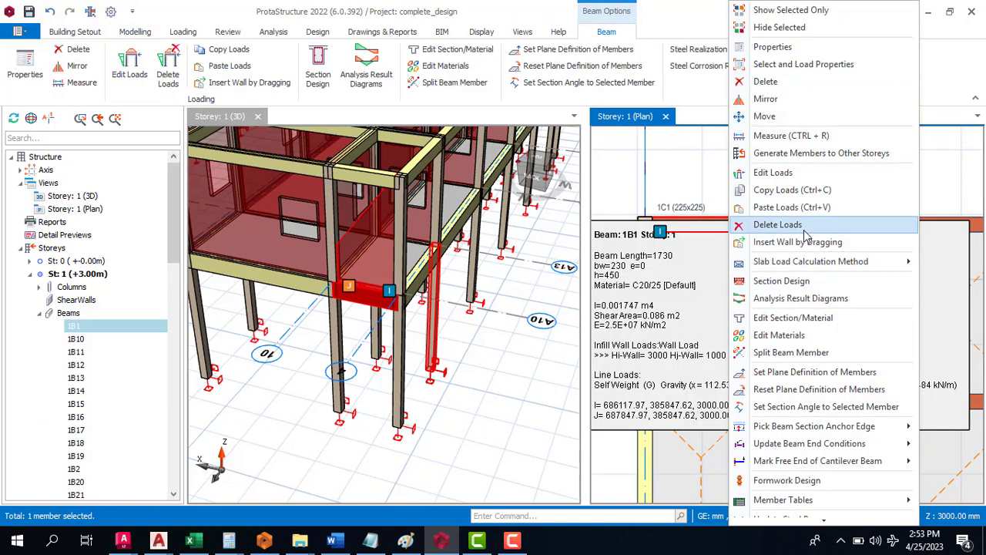
click(805, 229)
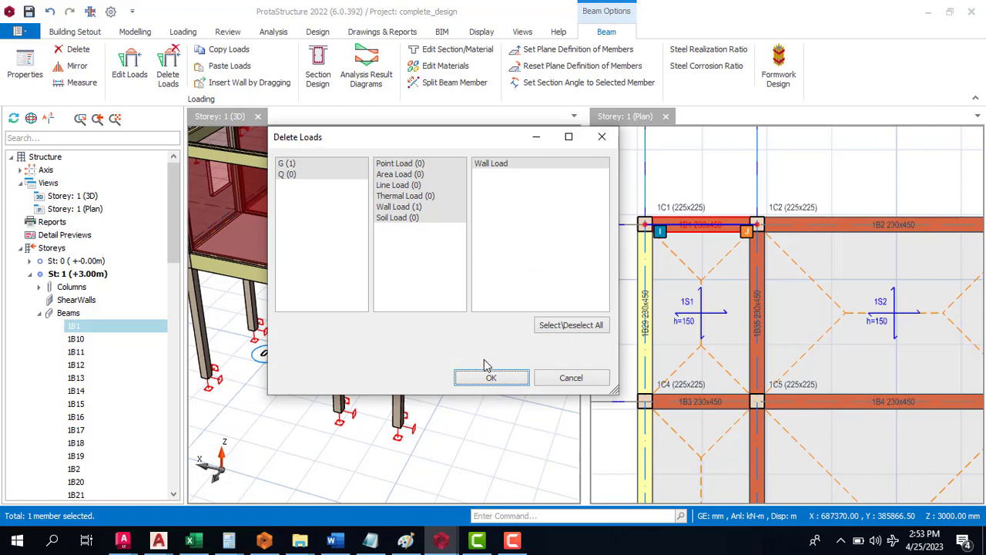
click(490, 378)
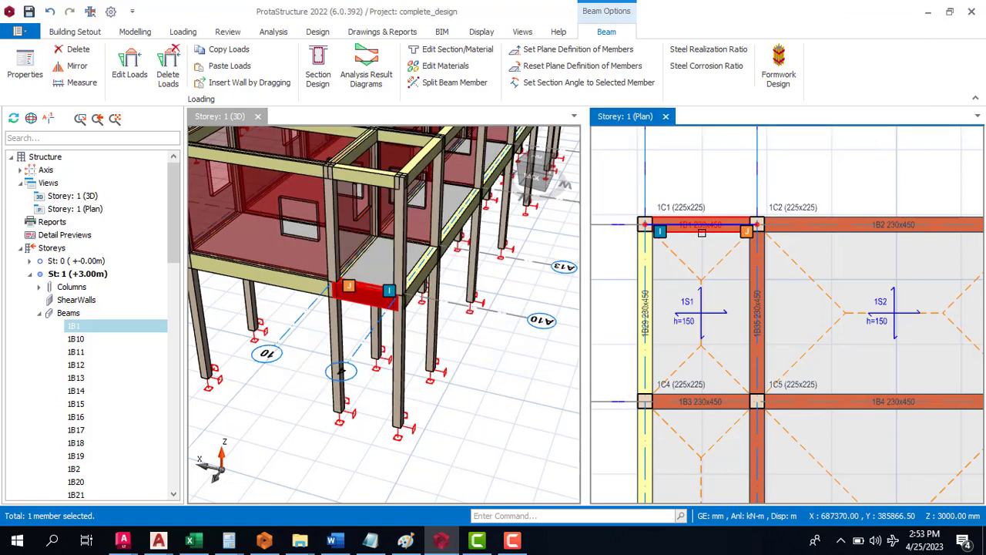
Try to add a wall load with 1000 mm start and end heights to beam 1B1.
right_click(713, 224)
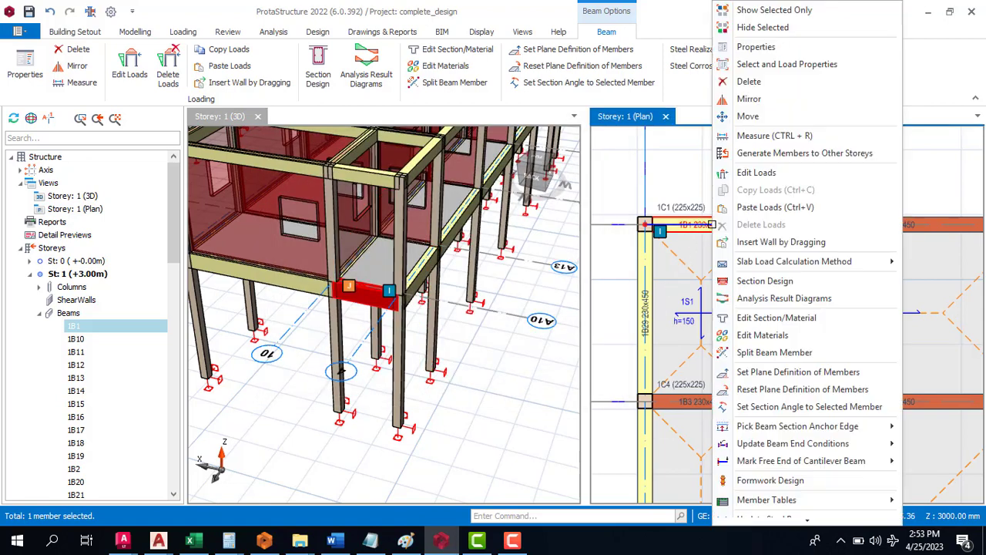
click(769, 174)
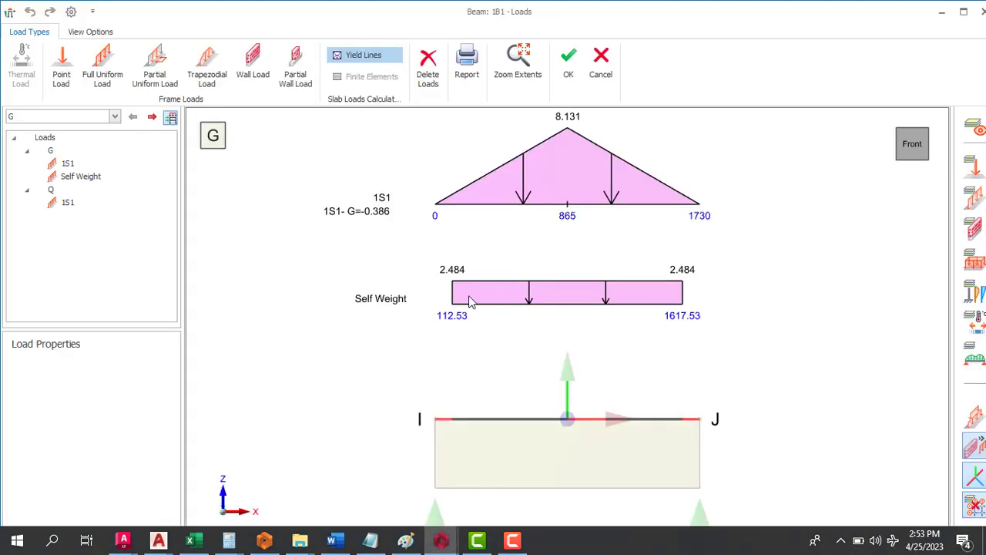
click(262, 71)
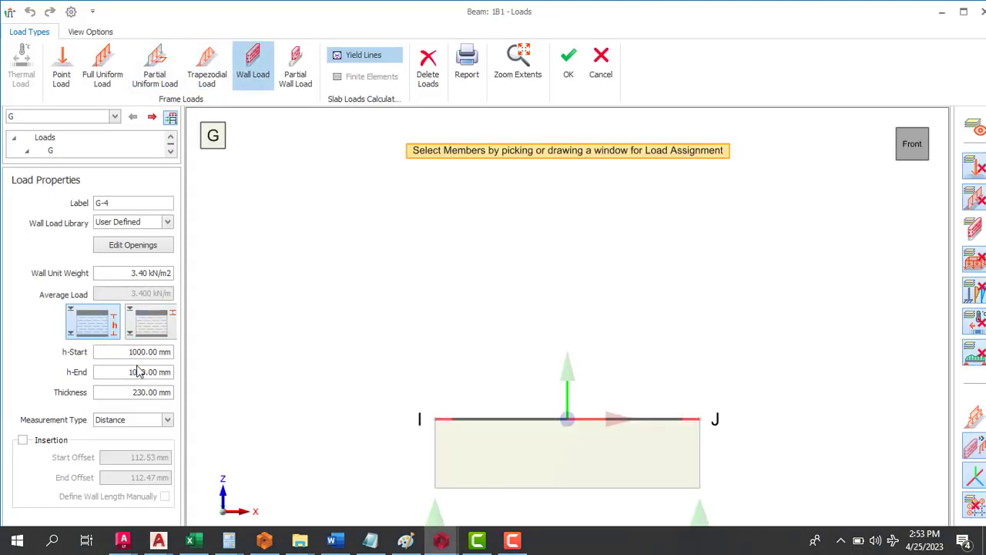
click(569, 65)
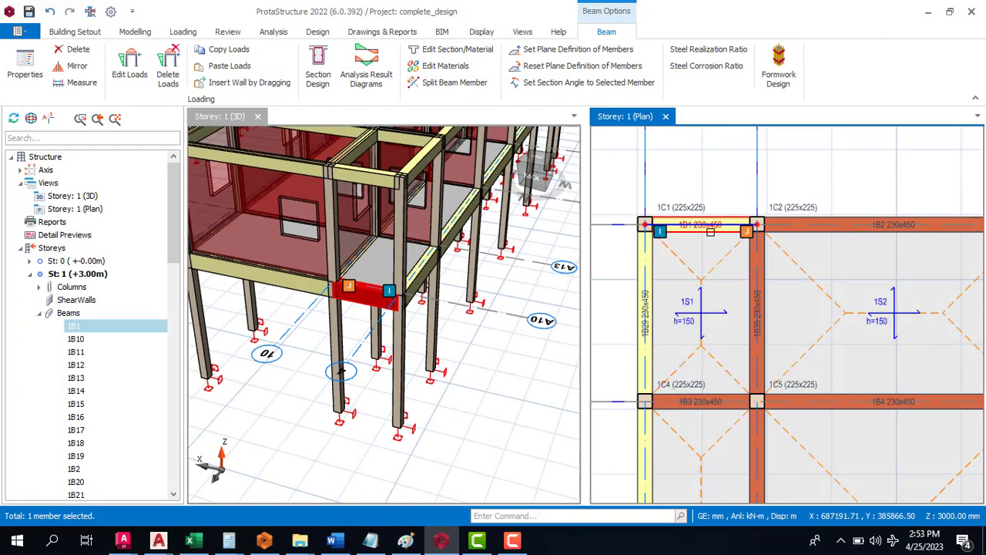
key(Escape)
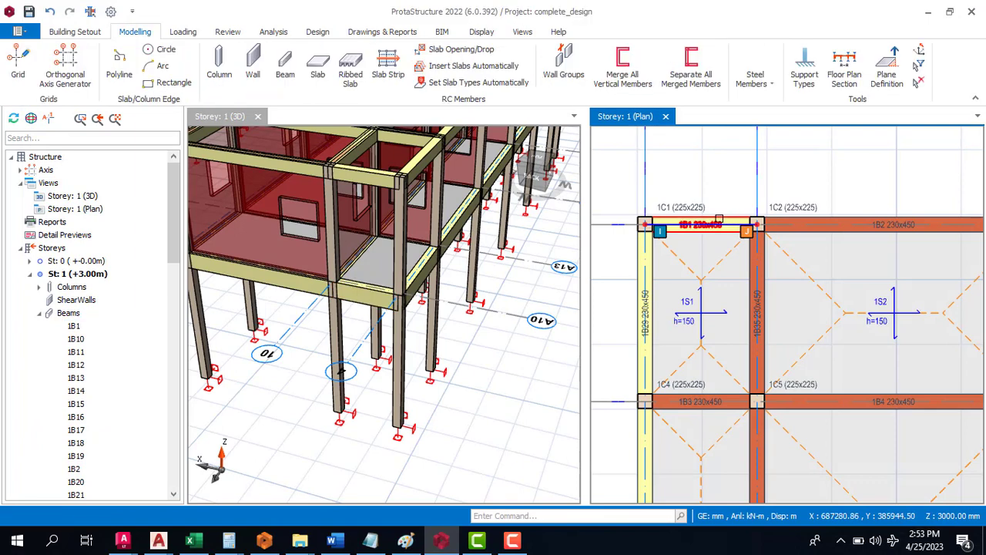
Assign a 3.40 kN/m2 wall load to beam 1B1 with h-Start and h-End of 1000 mm and 230 mm thickness.
right_click(720, 218)
click(702, 227)
right_click(701, 227)
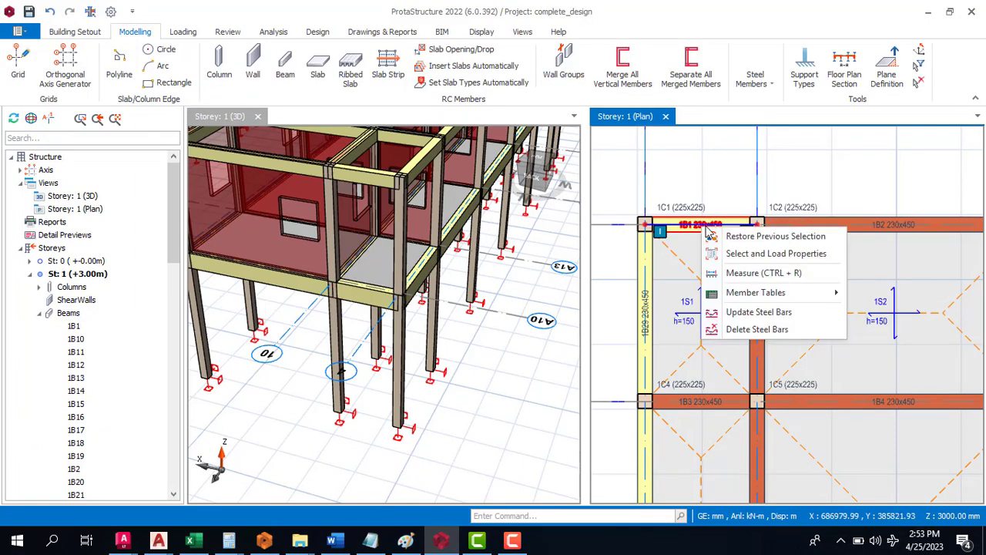
click(716, 218)
right_click(718, 216)
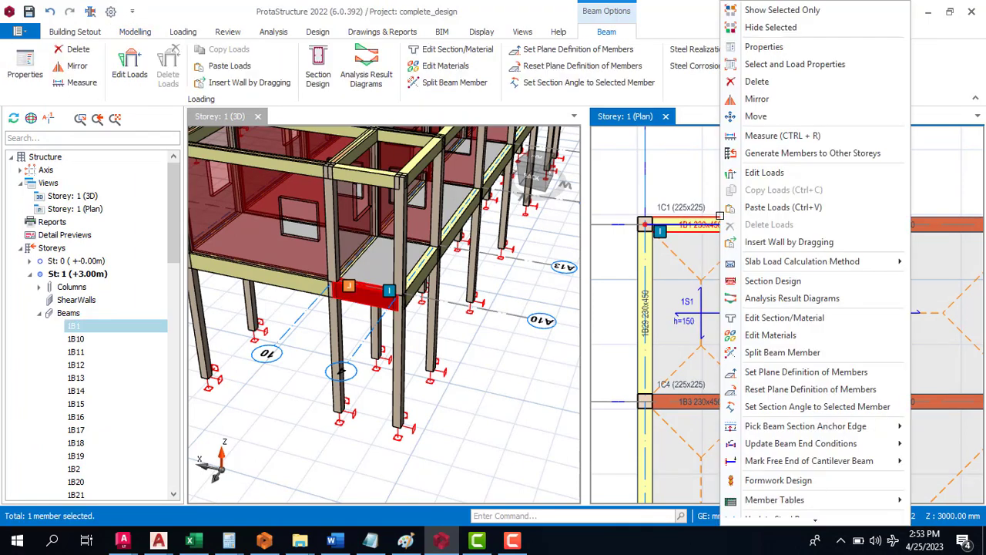
click(770, 173)
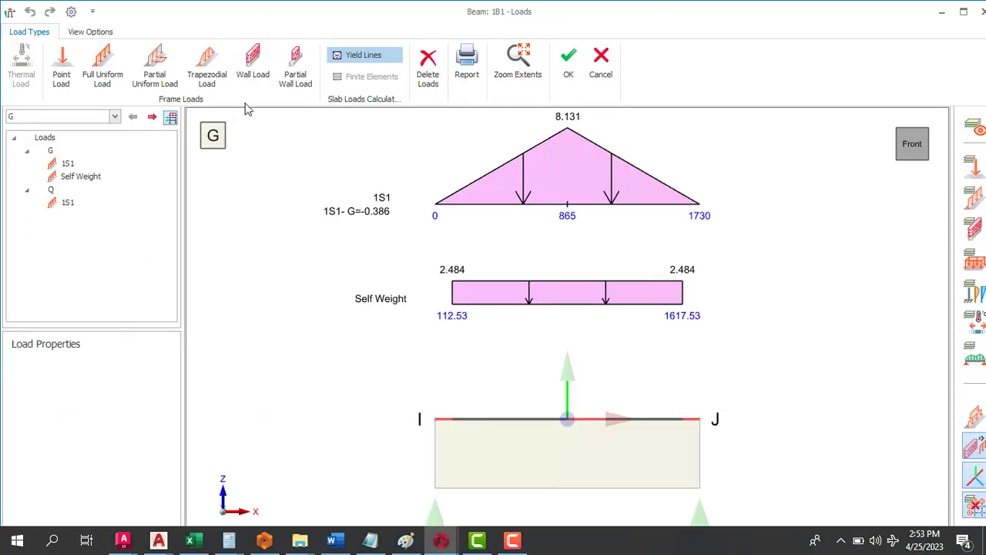
click(261, 61)
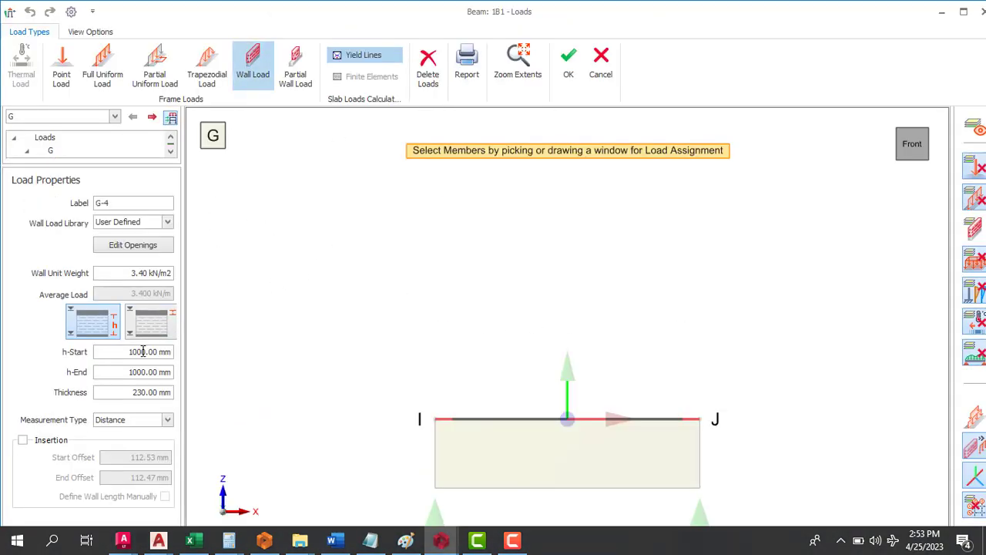
click(602, 418)
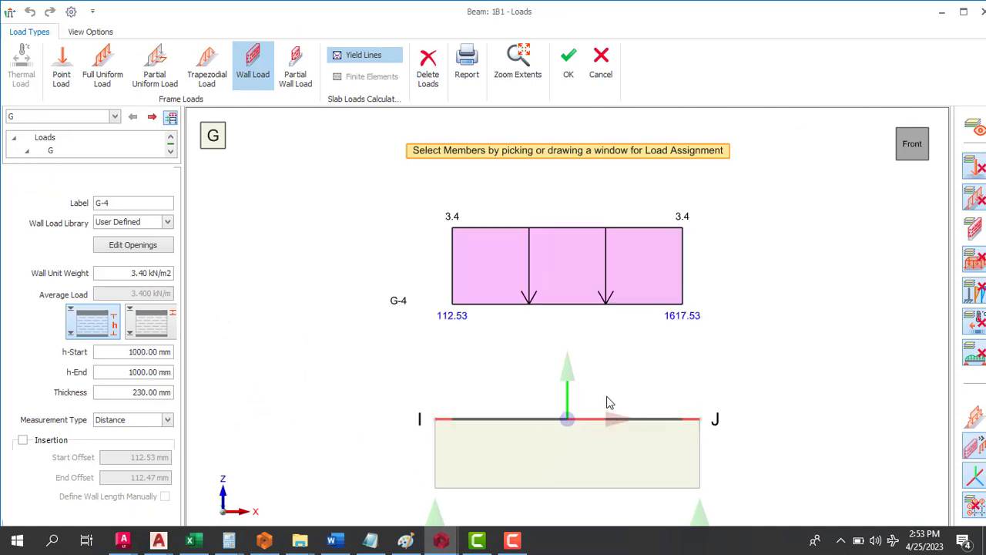
click(574, 65)
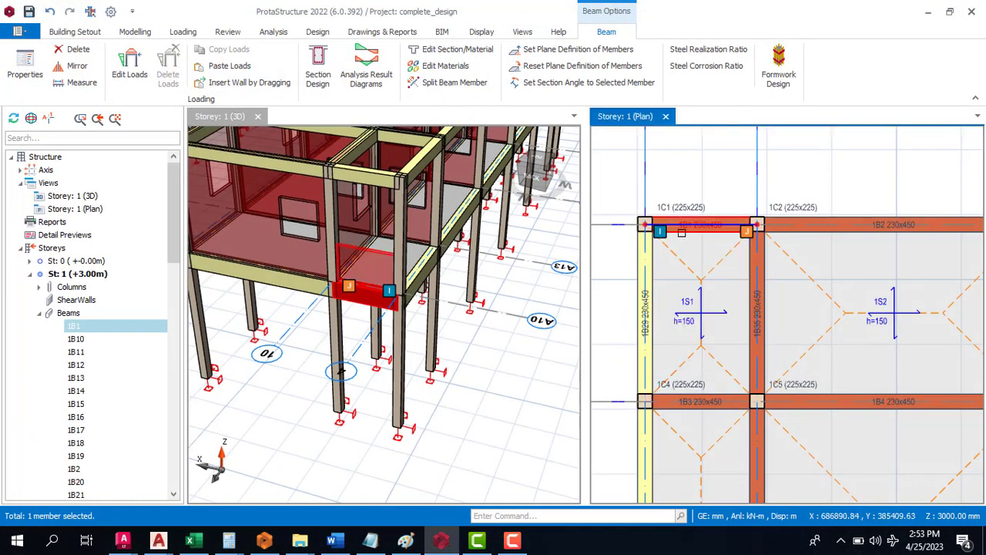
key(Escape)
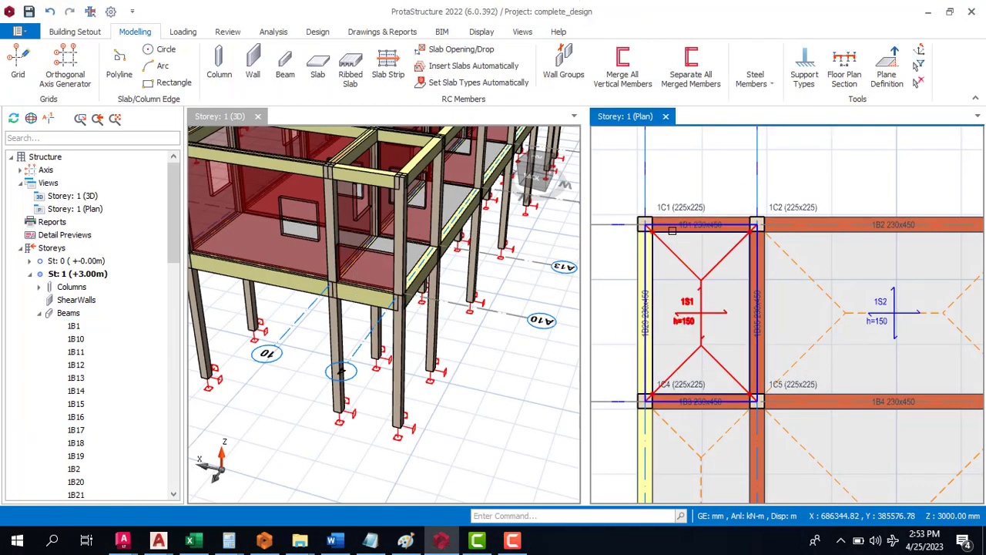
Copy the G-4 wall load from beam 1B1.
click(695, 224)
right_click(695, 224)
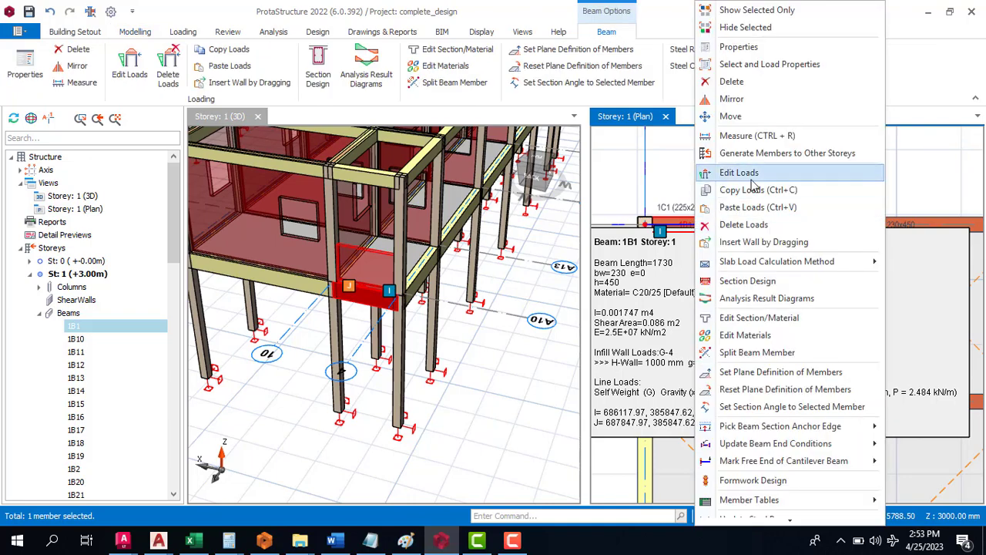
click(755, 192)
click(492, 378)
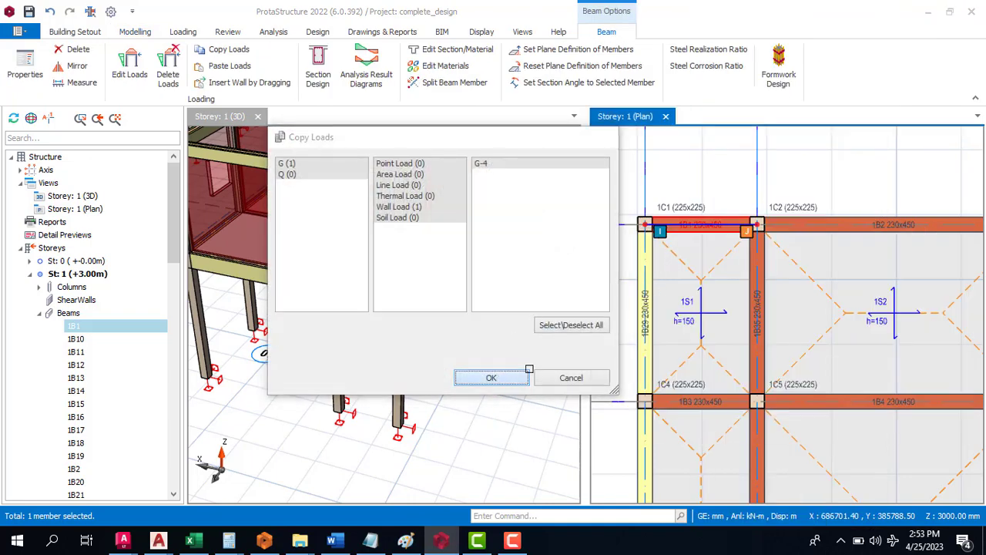
Add the outer edge beams along axis 4 of Storey 1 to the selection in the plan, starting with beam 1B29.
ctrl+click(635, 286)
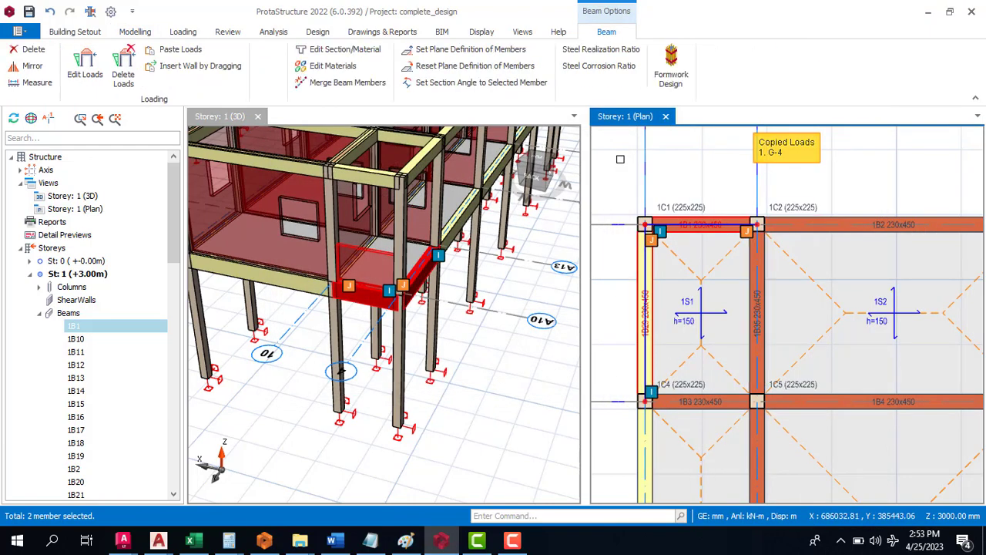
scroll(630, 266, down, 3)
ctrl+click(632, 252)
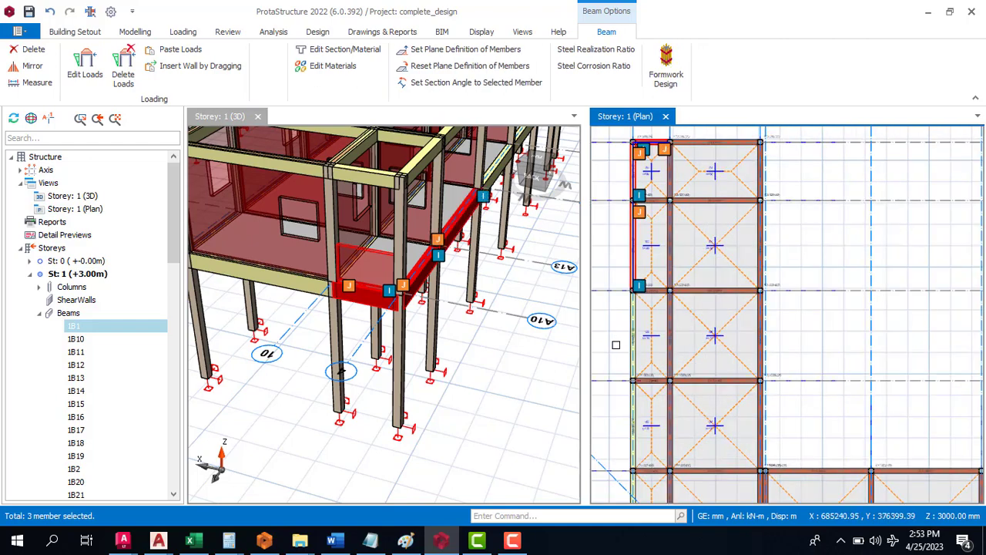
ctrl+click(628, 325)
scroll(624, 335, down, 3)
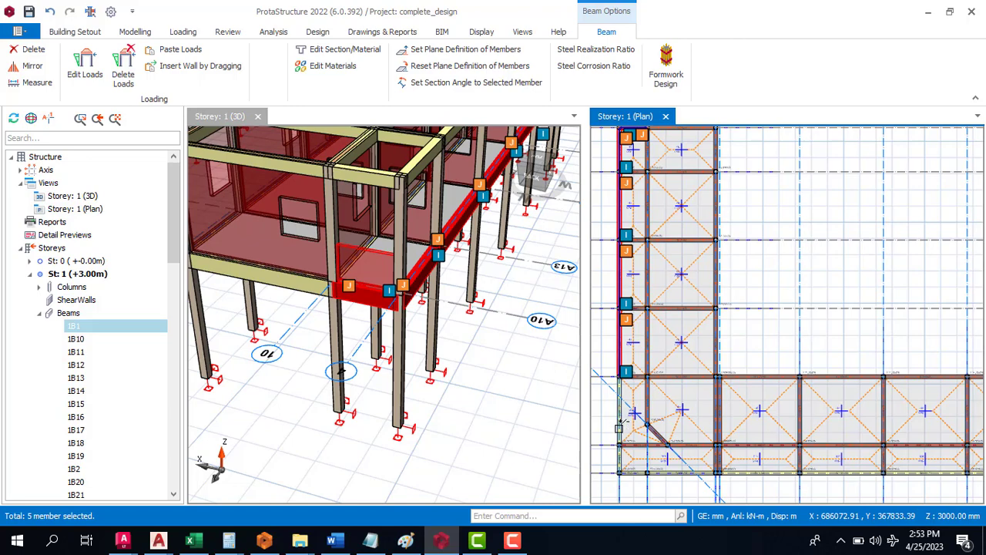
ctrl+click(614, 408)
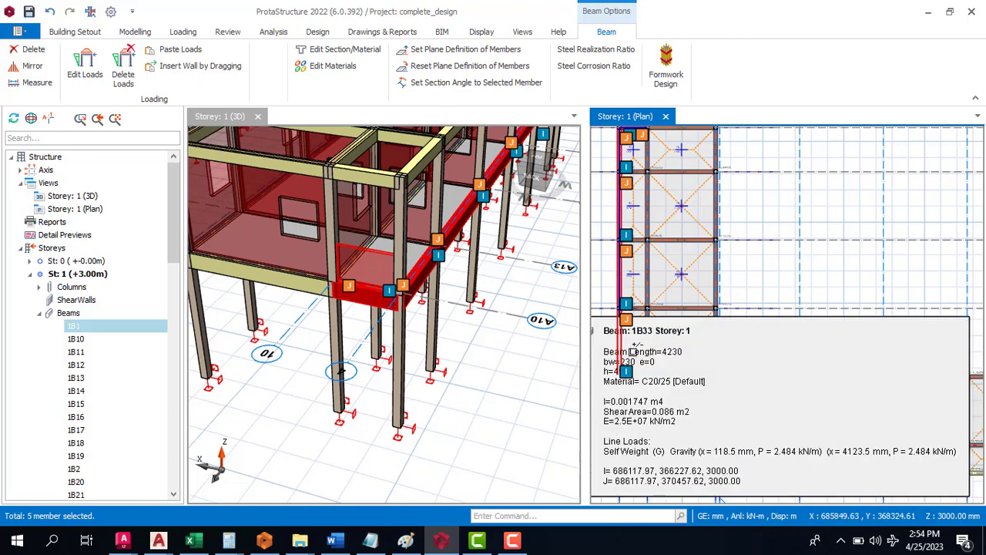
scroll(617, 223, down, 3)
scroll(627, 335, up, 1)
scroll(627, 335, up, 3)
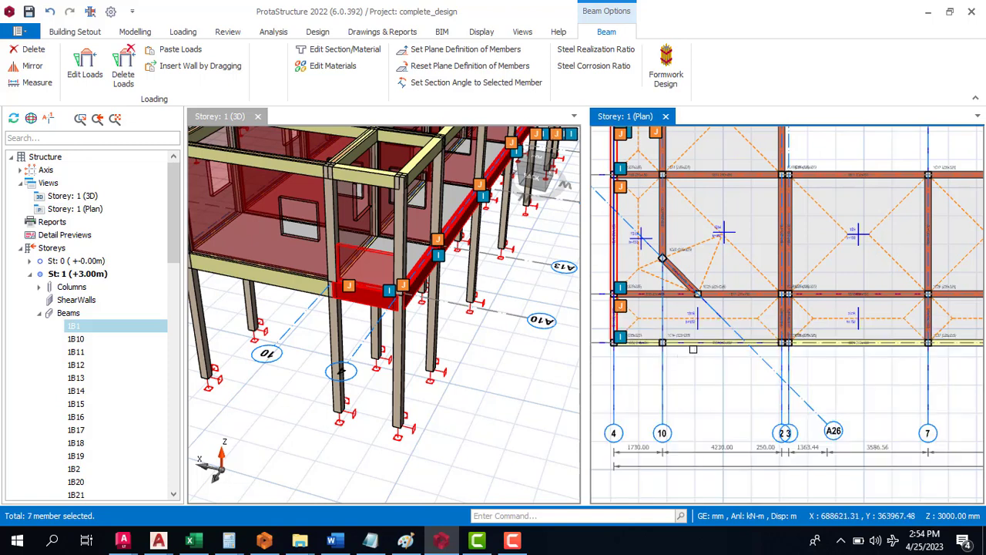
Extend the selection with the outer edge beams along axis A22, from axis 4 towards axis 5.
ctrl+click(693, 342)
ctrl+click(702, 353)
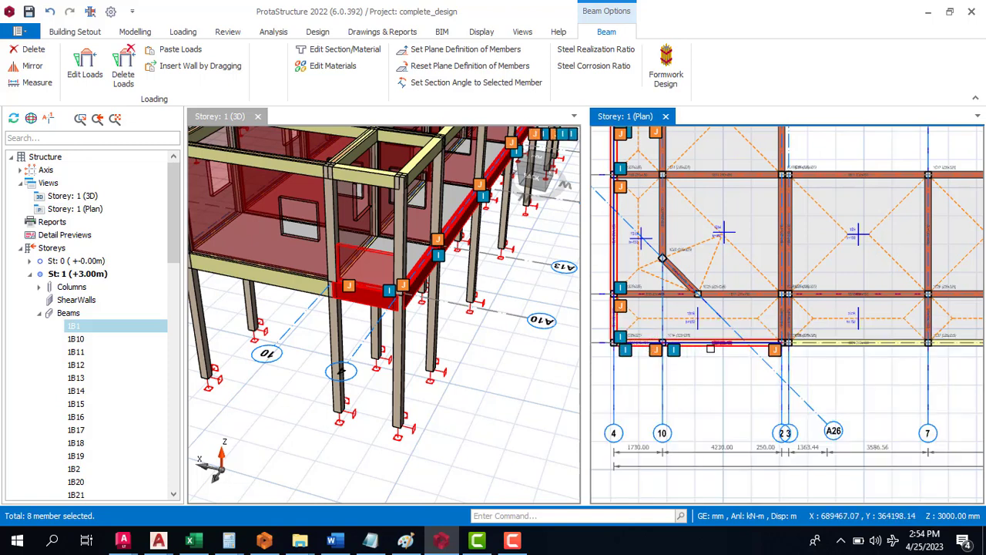
ctrl+click(832, 350)
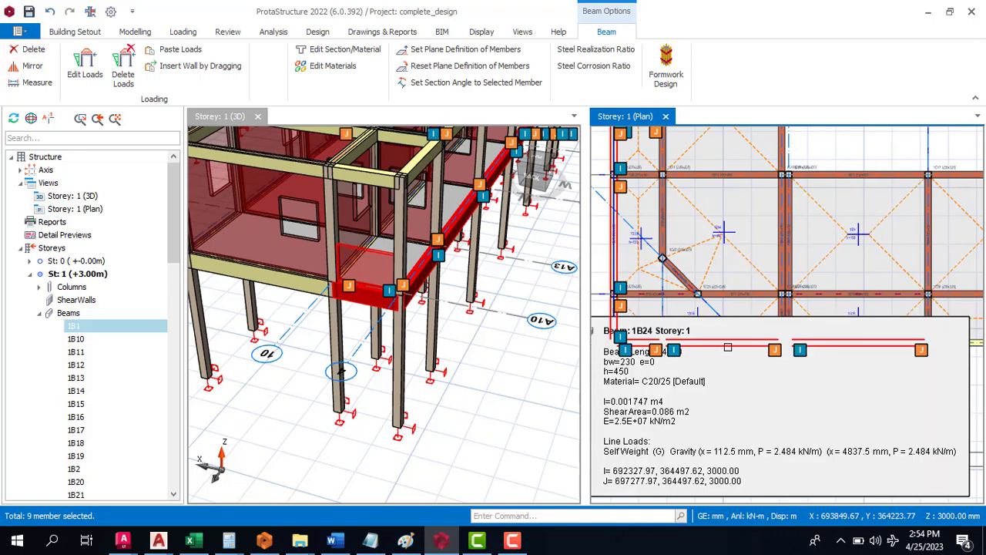
scroll(854, 376, down, 5)
scroll(853, 371, up, 2)
ctrl+click(765, 350)
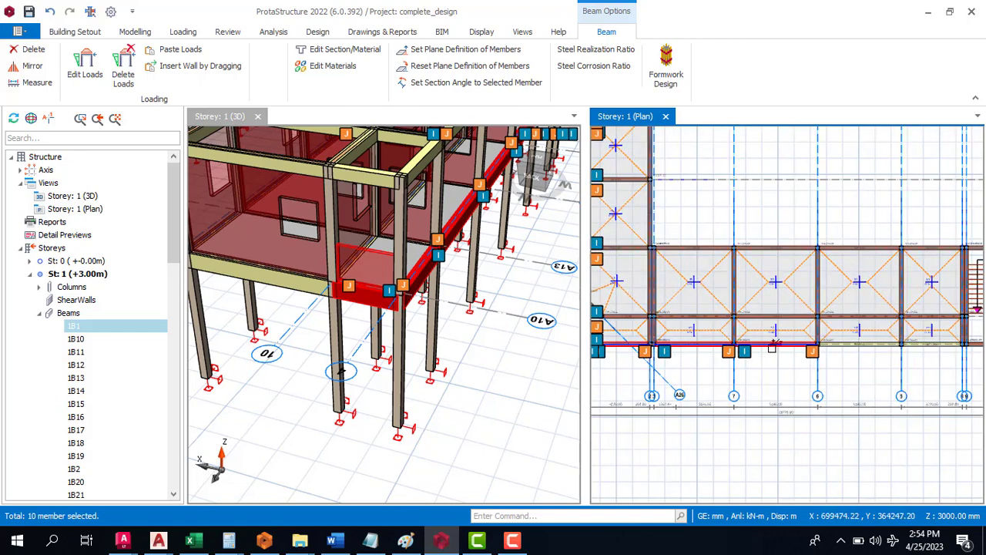
ctrl+click(863, 351)
scroll(683, 364, down, 3)
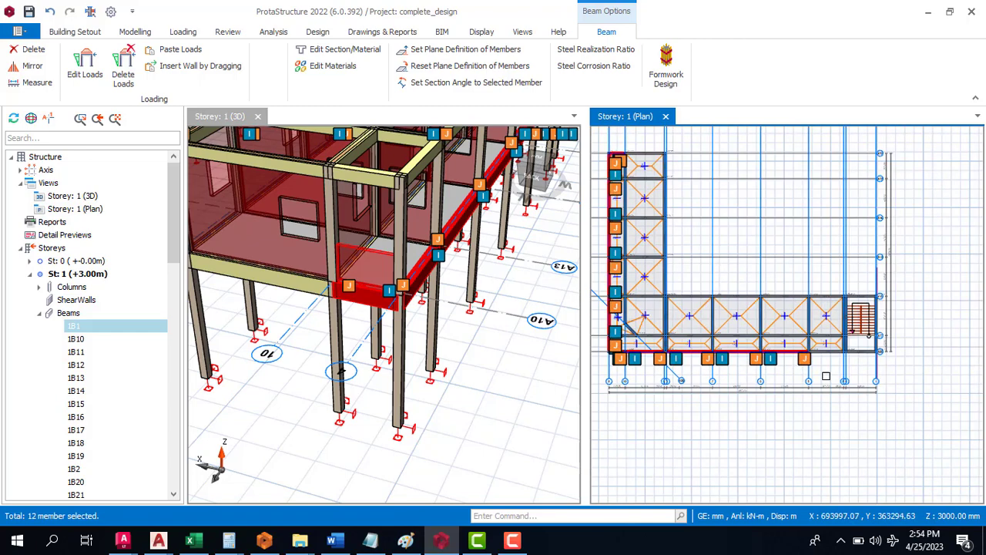
Include edge beam 1B27 in the selection and paste the copied G-4 wall load onto all selected beams.
scroll(866, 361, up, 7)
ctrl+click(750, 335)
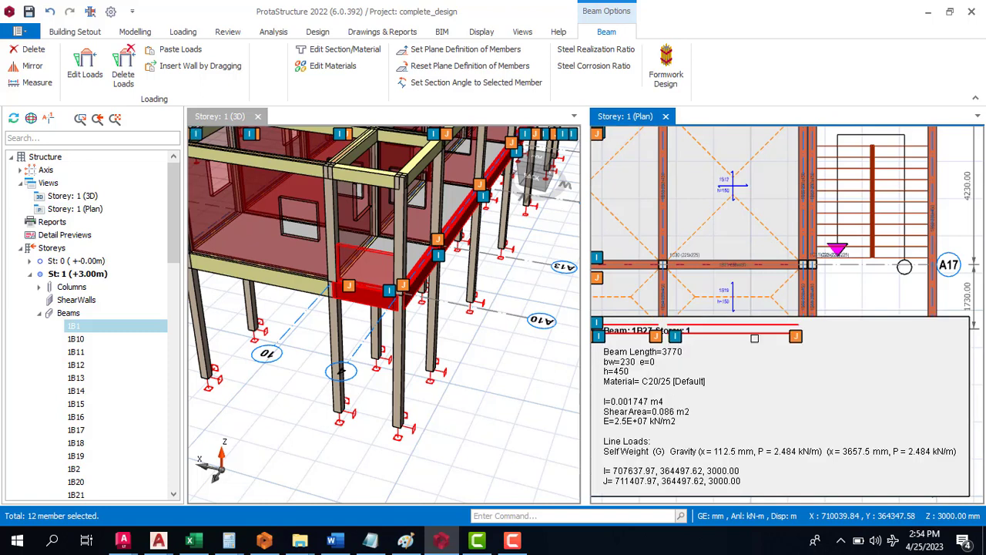
ctrl+click(755, 333)
right_click(760, 333)
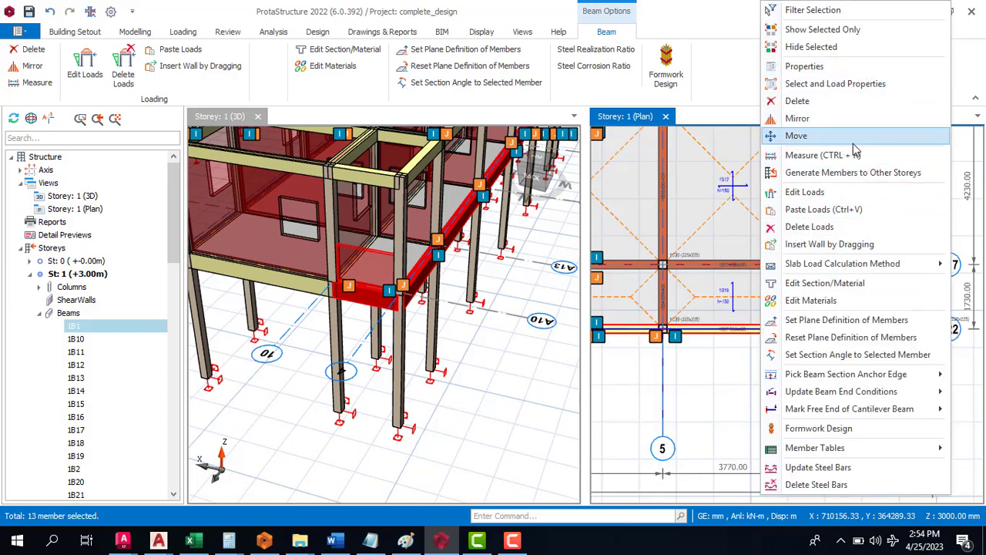
click(848, 210)
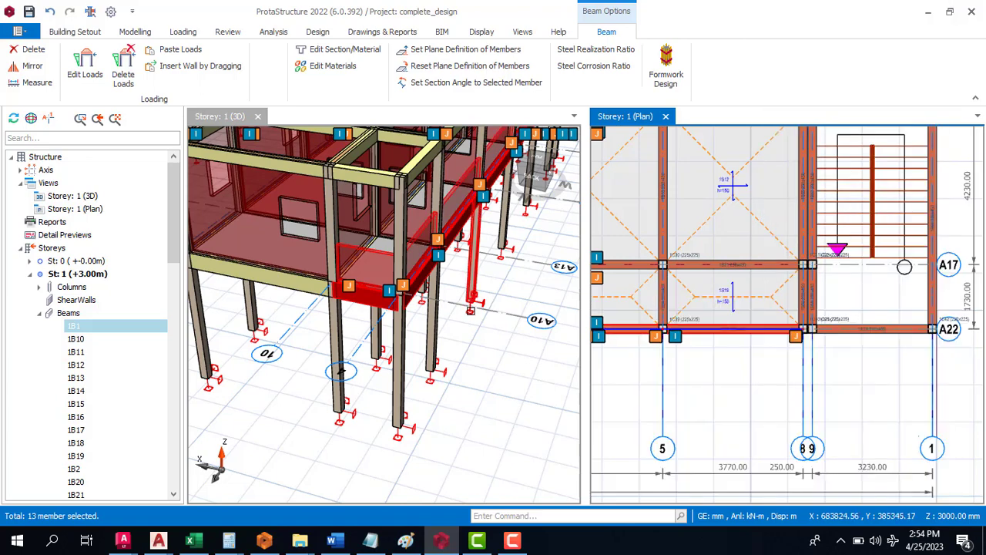
key(Escape)
Examine the walls along the outer edges of Storey 1 in the 3D view and compare them with the plan.
scroll(447, 271, down, 5)
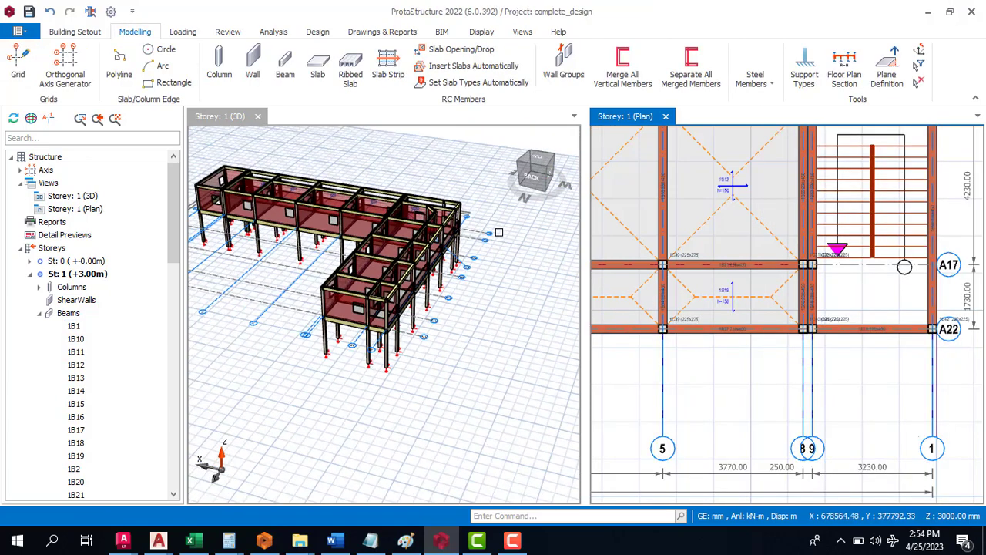
scroll(439, 263, up, 5)
scroll(465, 266, down, 1)
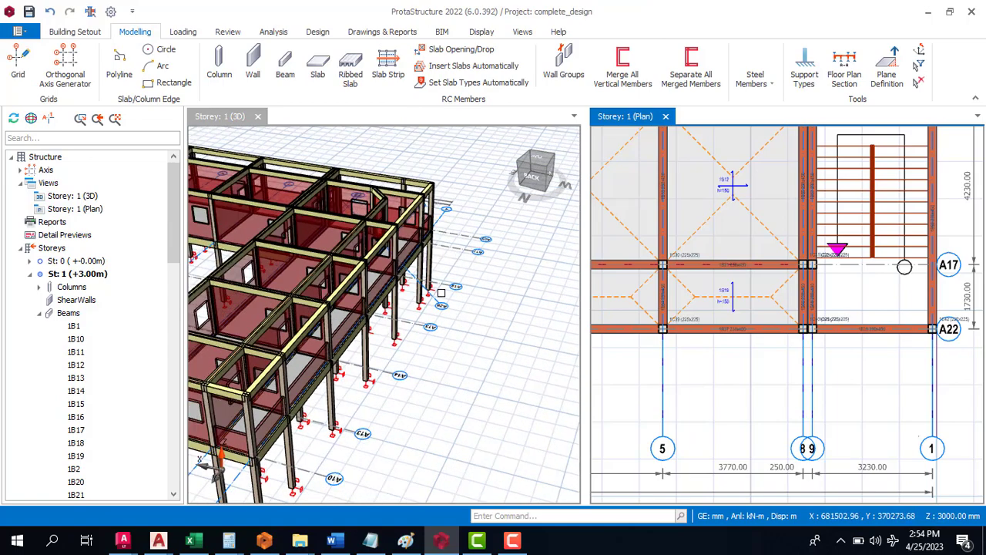
middle_drag(441, 293, 423, 302)
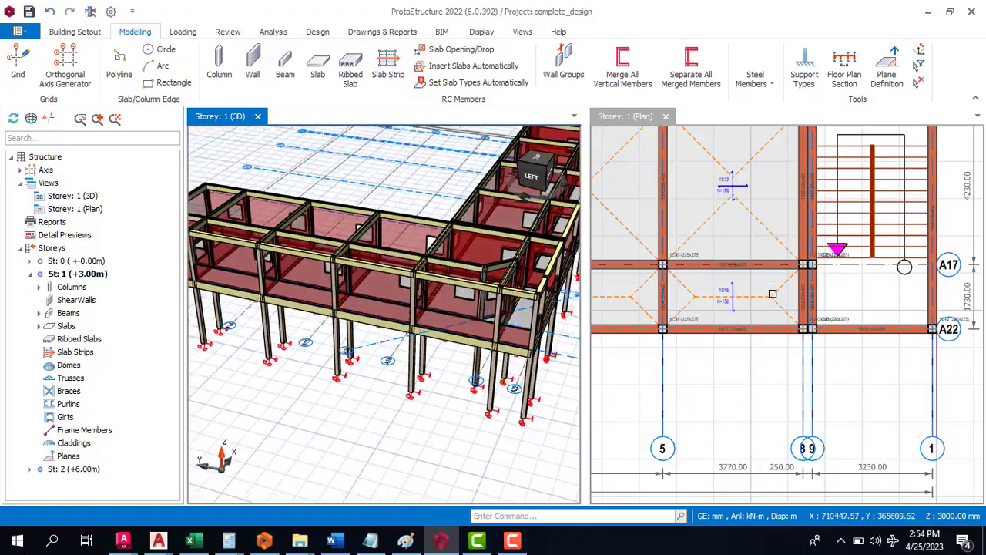
scroll(331, 316, down, 6)
scroll(347, 310, up, 2)
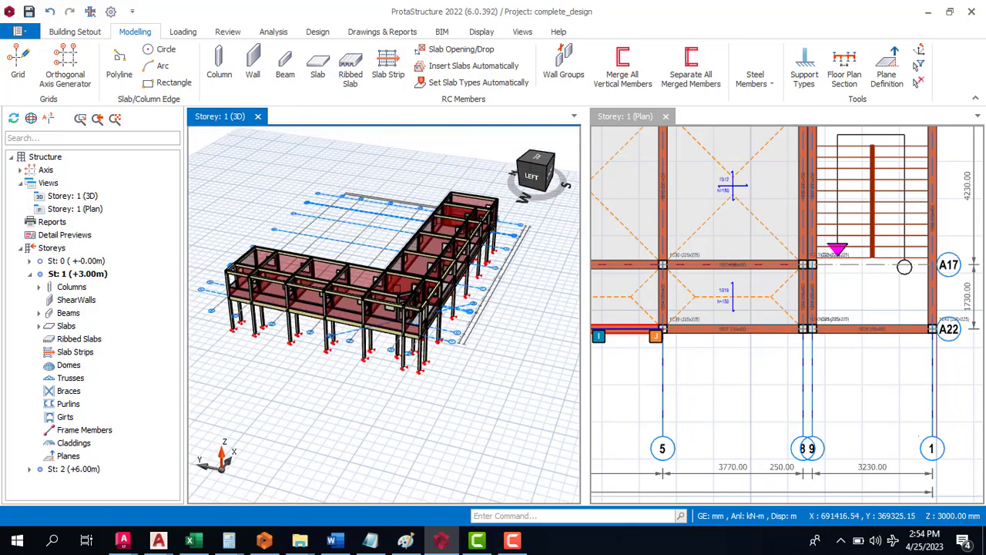
scroll(805, 339, down, 6)
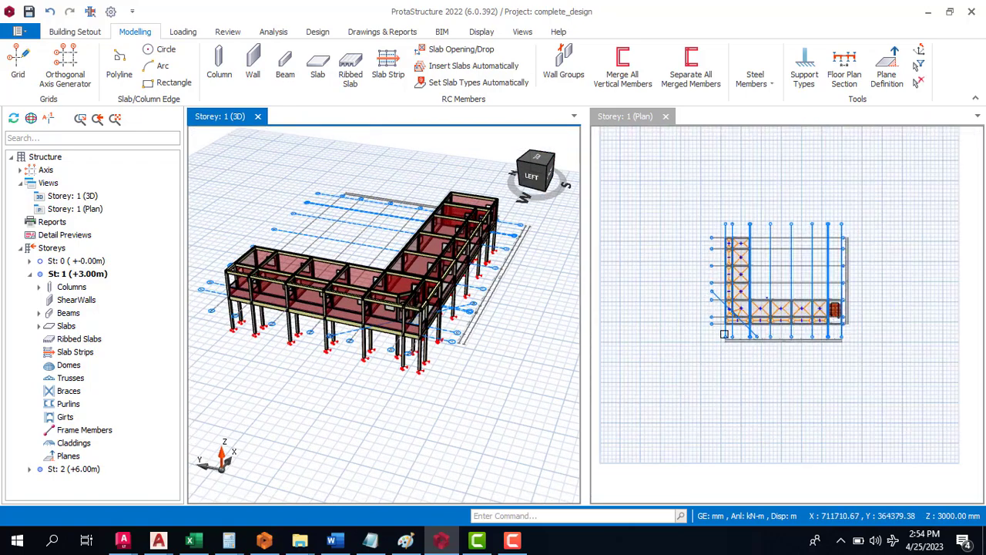
scroll(724, 334, up, 8)
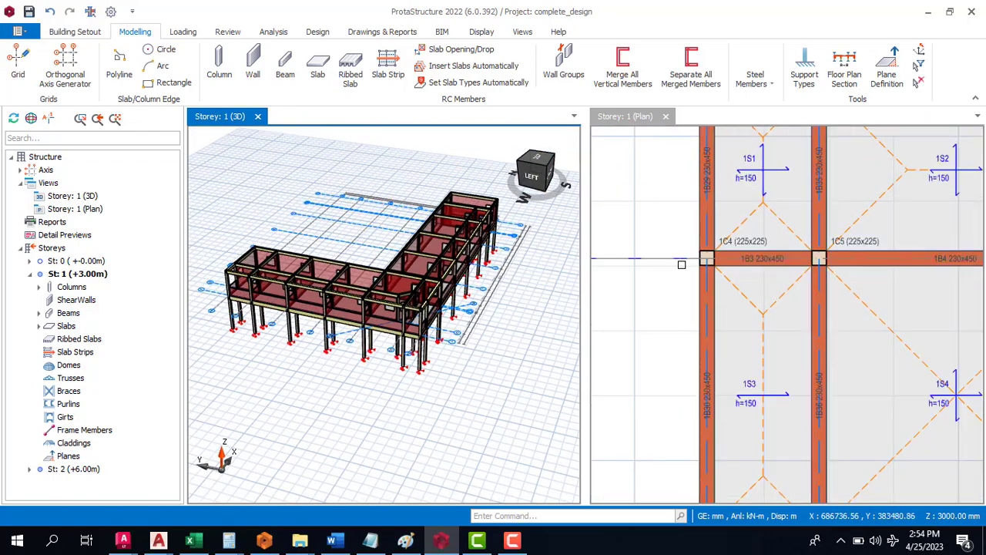
scroll(682, 264, down, 3)
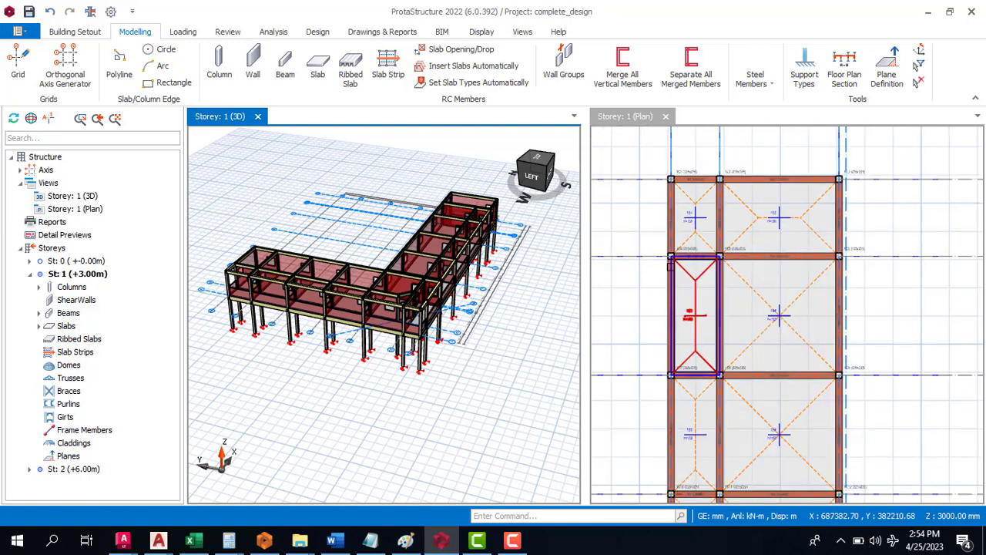
scroll(670, 266, down, 2)
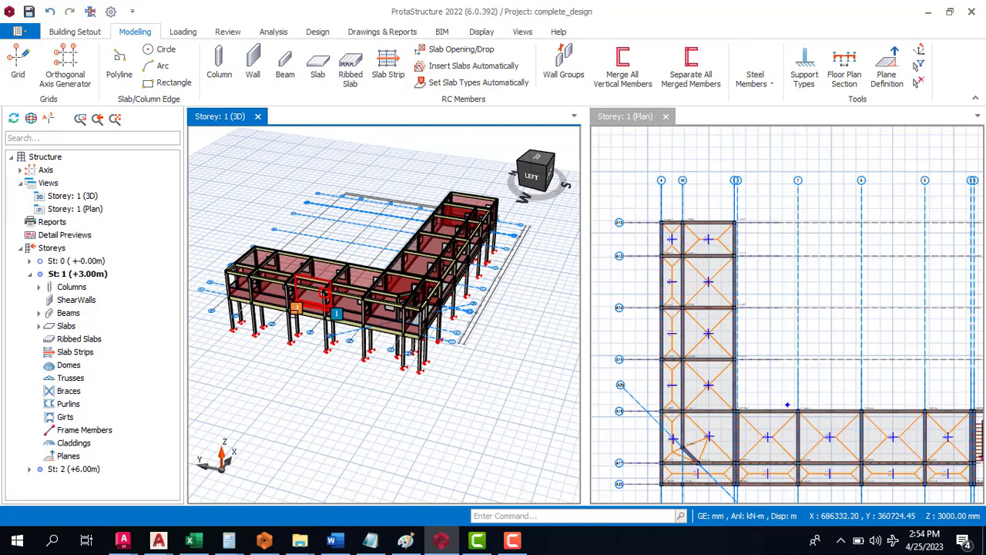
scroll(229, 276, up, 4)
scroll(315, 283, down, 4)
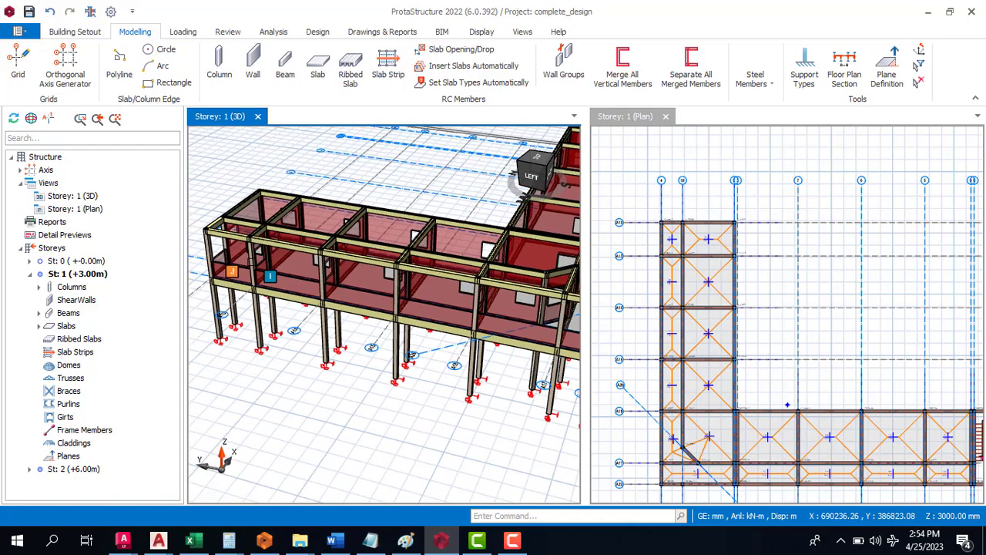
scroll(356, 343, down, 3)
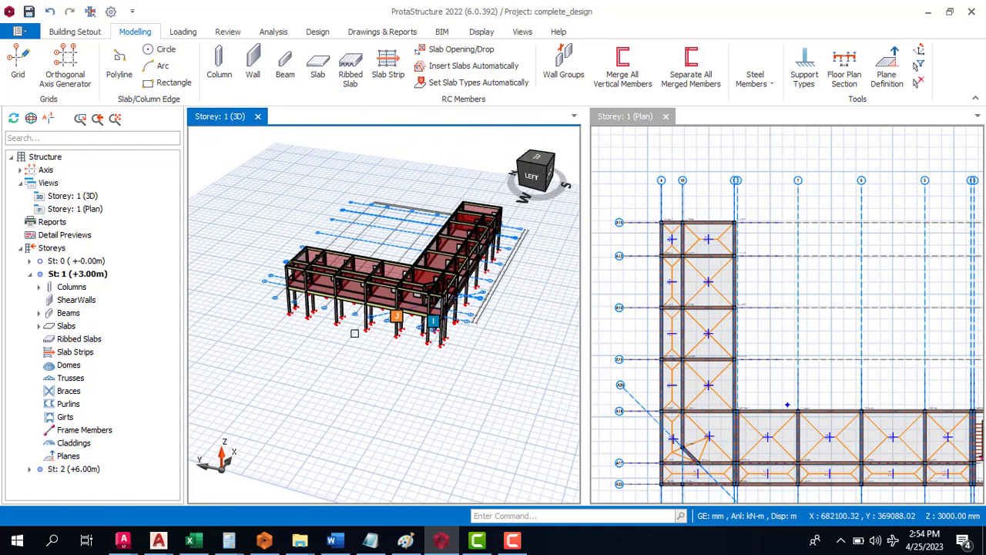
Inspect the walls on the inner side and at the stair end of the building in the 3D view.
middle_drag(357, 349, 534, 320)
scroll(407, 208, up, 4)
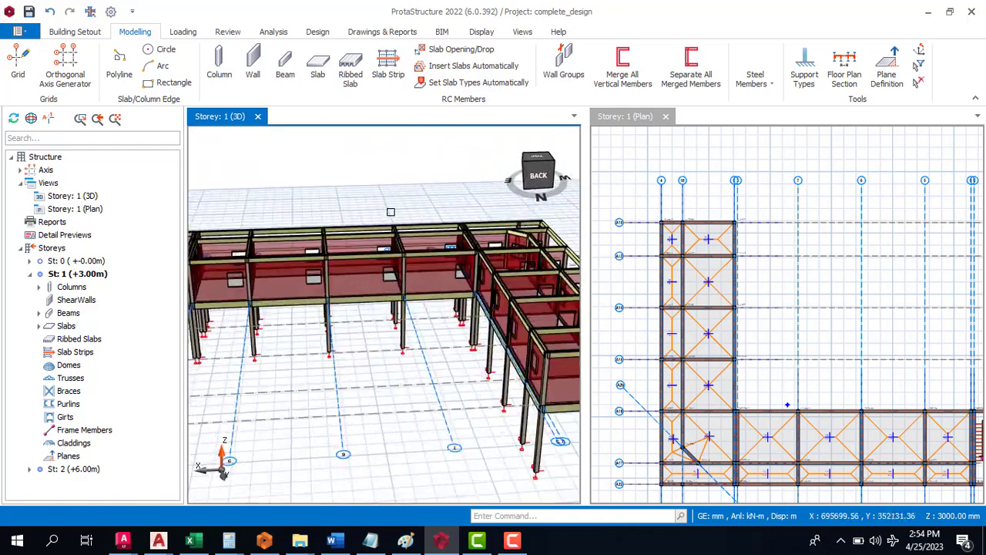
scroll(372, 302, down, 3)
middle_drag(278, 343, 358, 358)
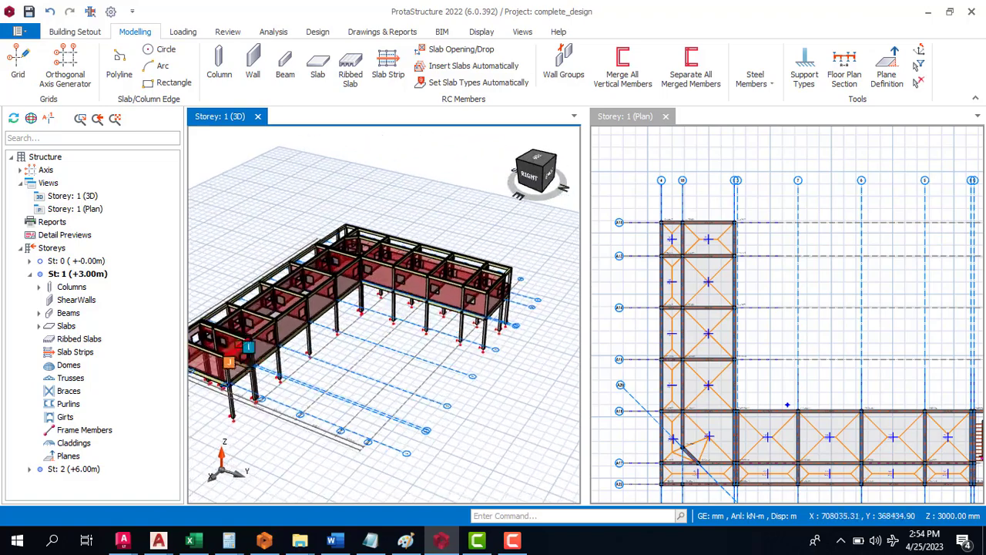
scroll(255, 361, up, 3)
scroll(338, 348, down, 2)
scroll(307, 353, up, 3)
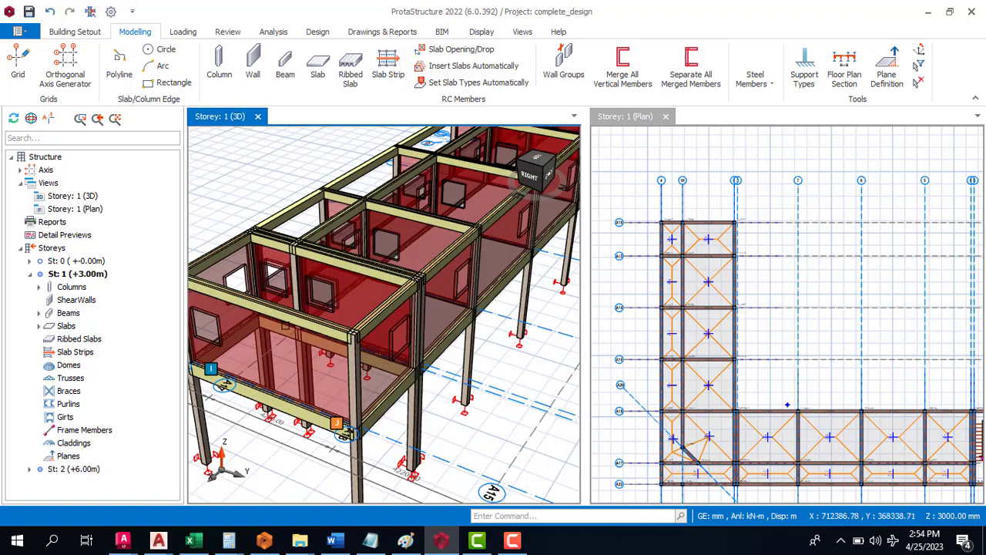
scroll(315, 323, down, 4)
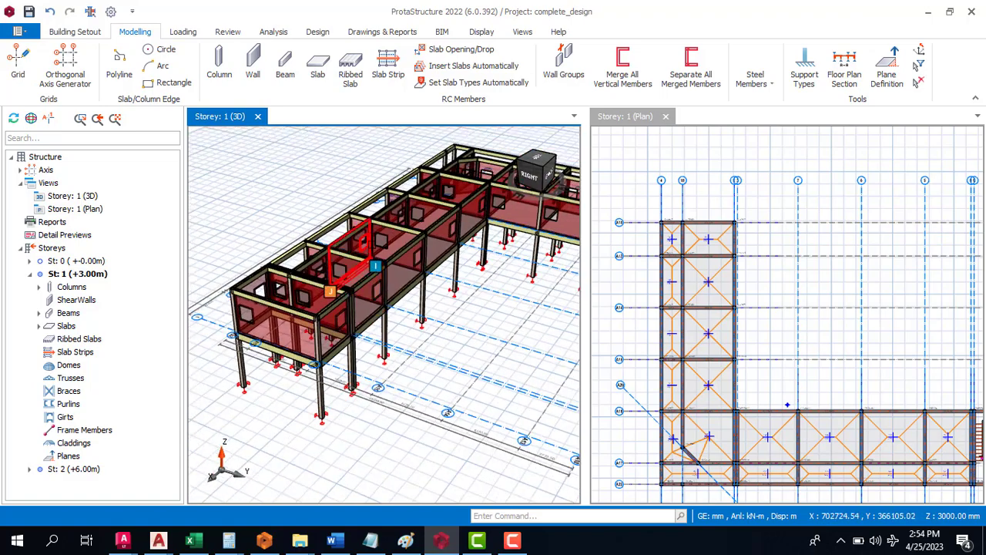
scroll(324, 245, up, 2)
Open the loads of beam 1B21 on the front side of Storey 1 for editing.
mouse_move(341, 247)
middle_down()
mouse_move(450, 225)
mouse_move(434, 218)
mouse_move(462, 208)
mouse_move(457, 228)
middle_up()
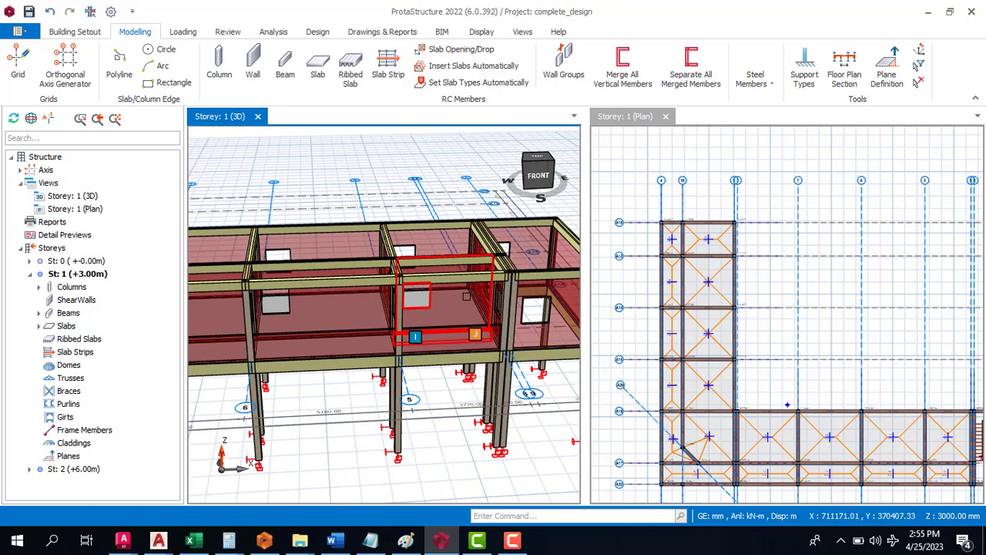
scroll(466, 296, down, 3)
mouse_move(450, 301)
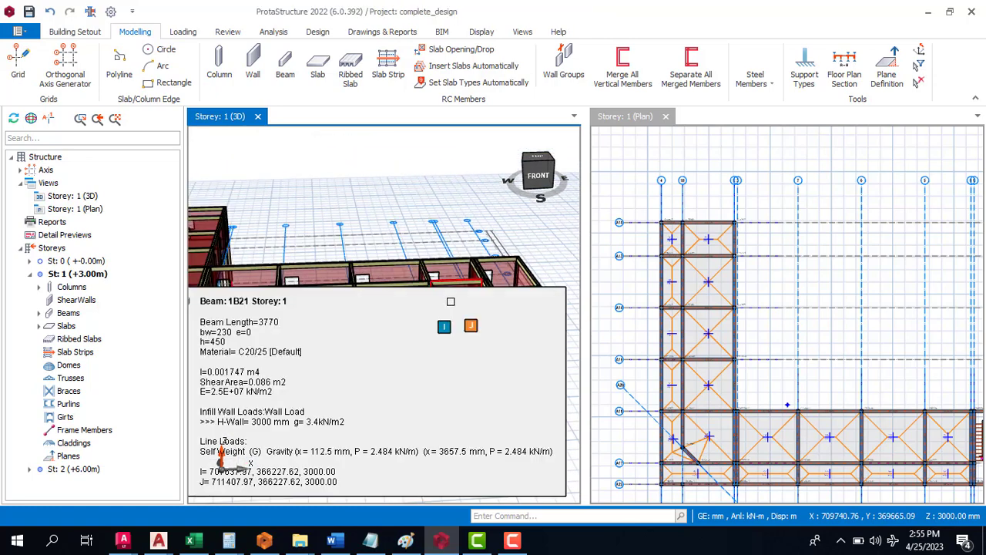
click(450, 301)
right_click(453, 301)
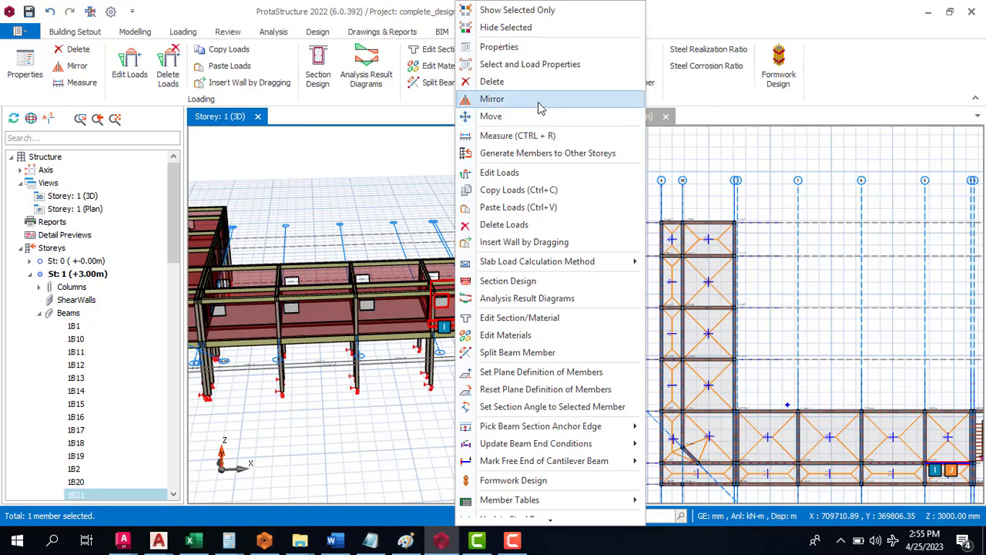
click(529, 177)
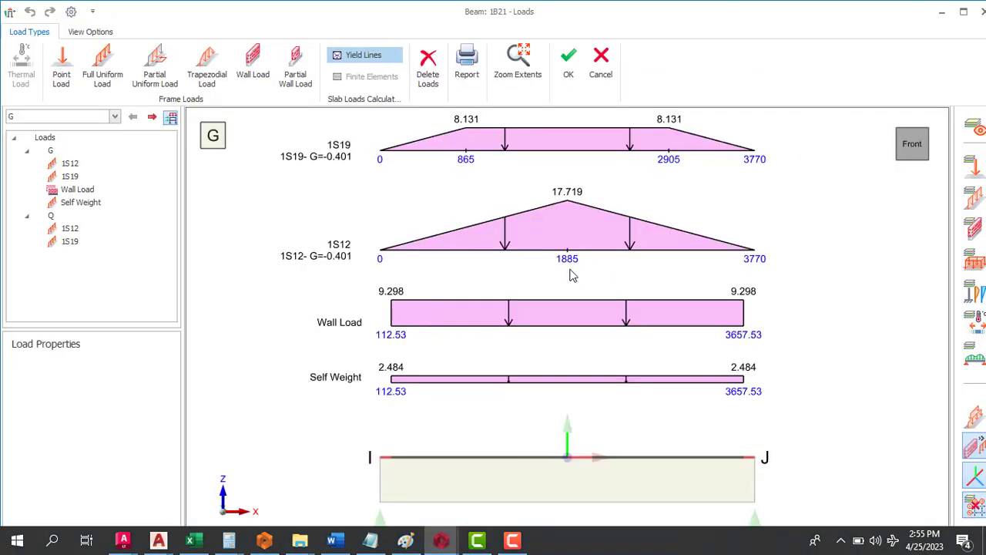
Define a new wall load for beam 1B21 with an opening 1200 mm wide and 2100 mm high at Y 50 mm.
click(263, 75)
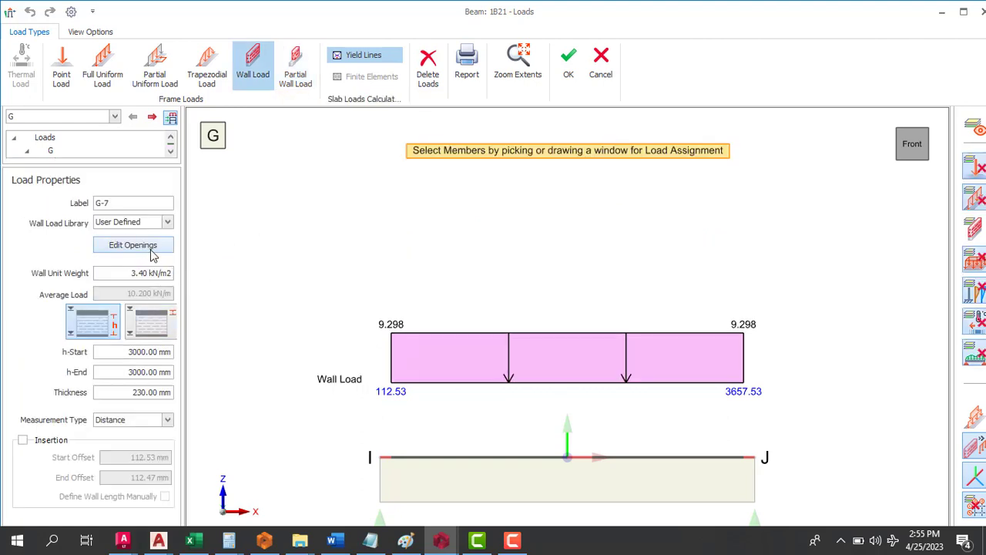
click(152, 250)
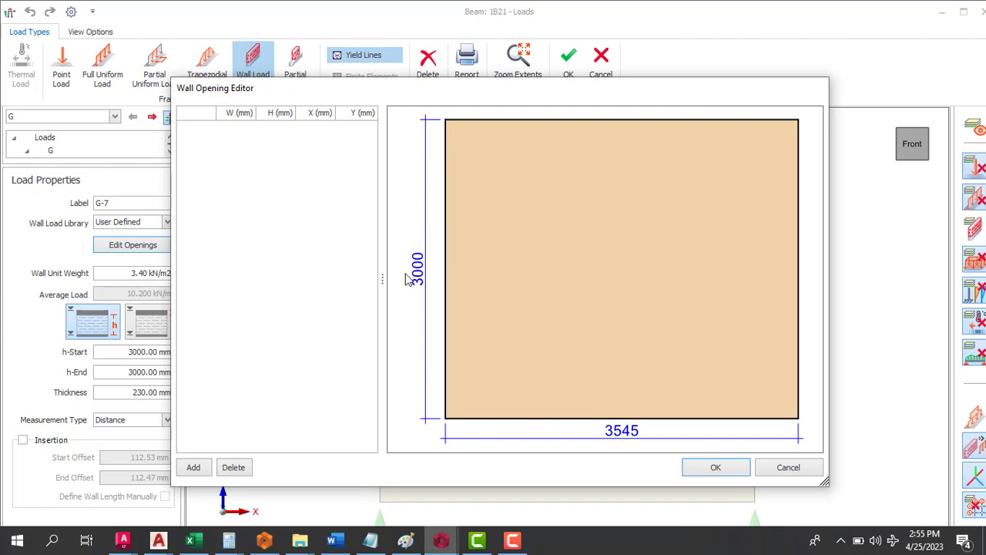
click(194, 467)
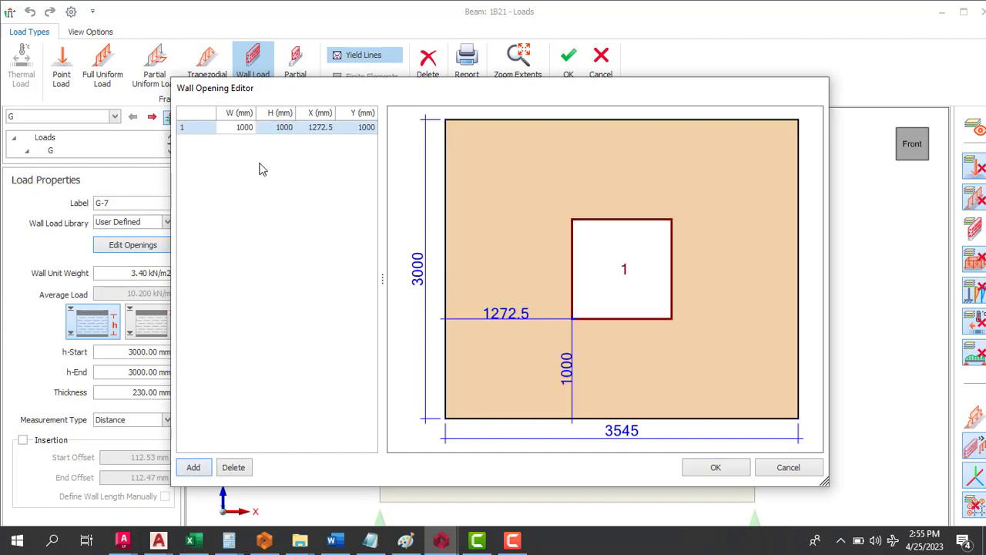
click(244, 128)
click(293, 132)
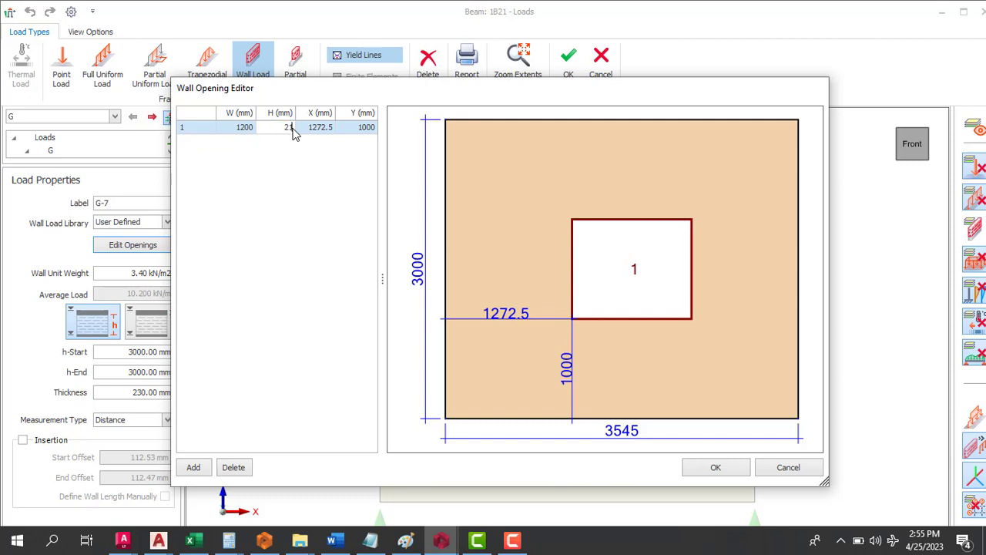
click(325, 131)
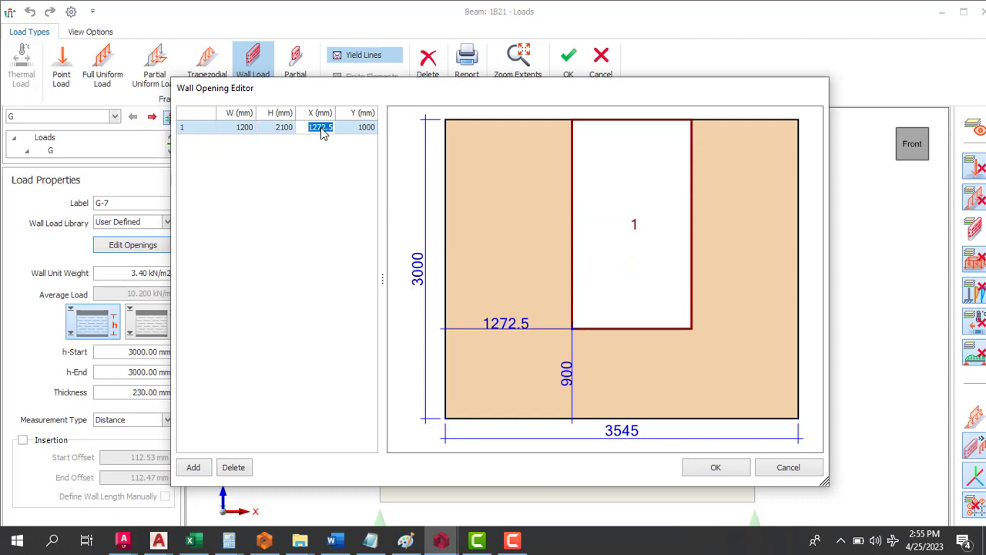
click(367, 131)
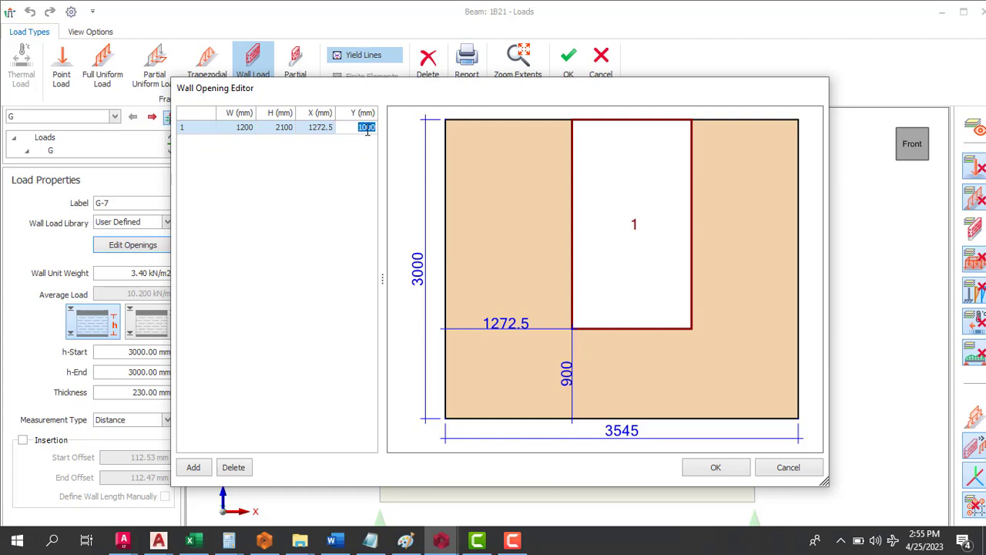
click(323, 130)
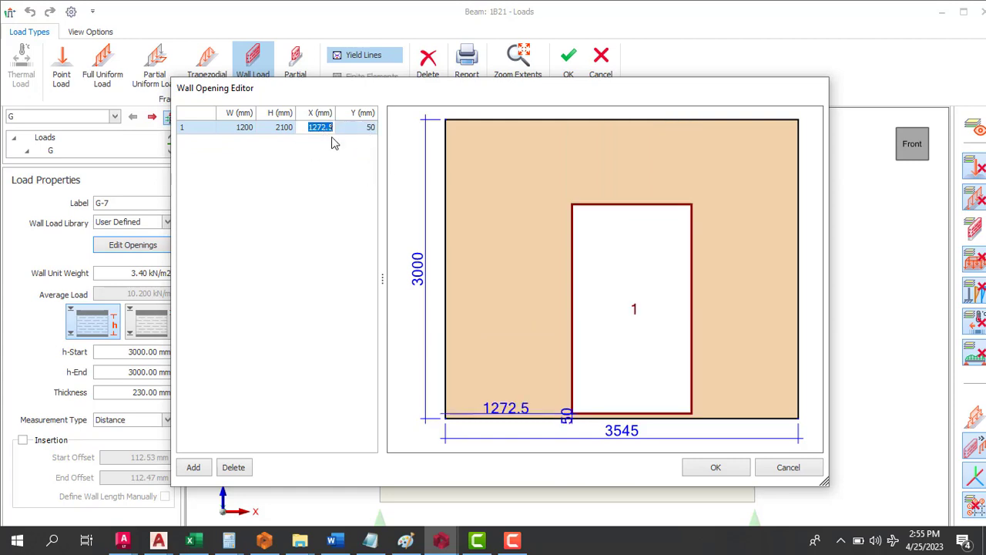
click(703, 470)
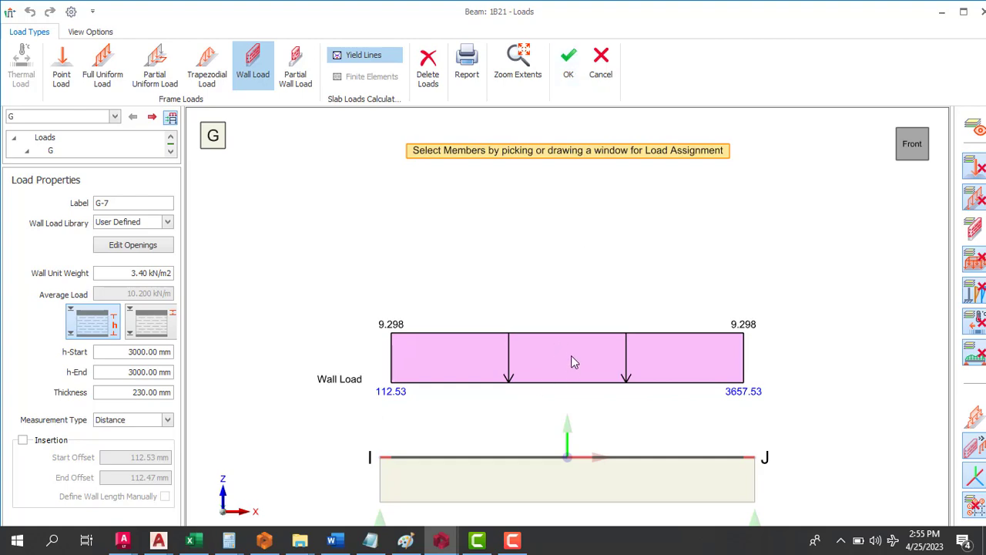
Try to assign the wall load with the opening to beam 1B21 and check its wall in the 3D view.
click(571, 355)
click(568, 63)
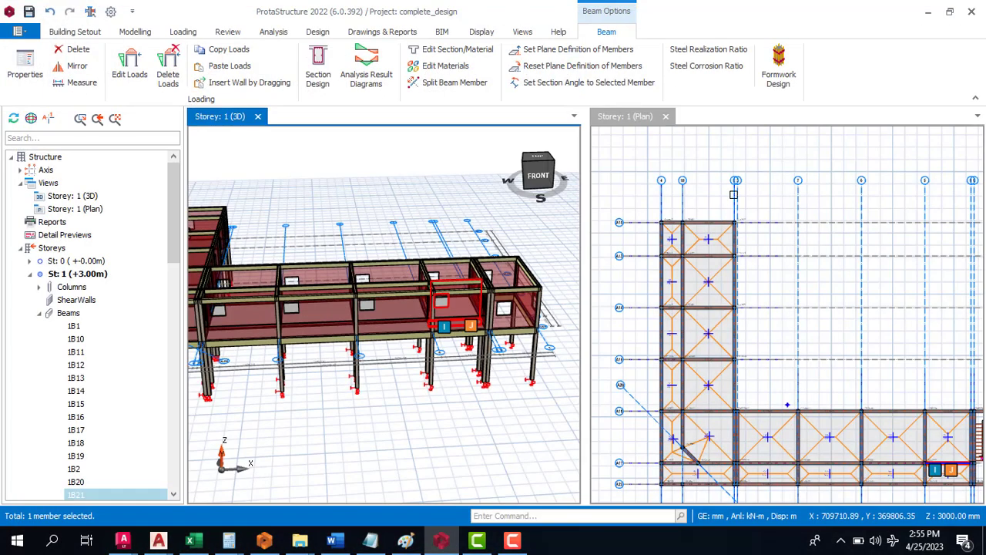
scroll(482, 304, up, 5)
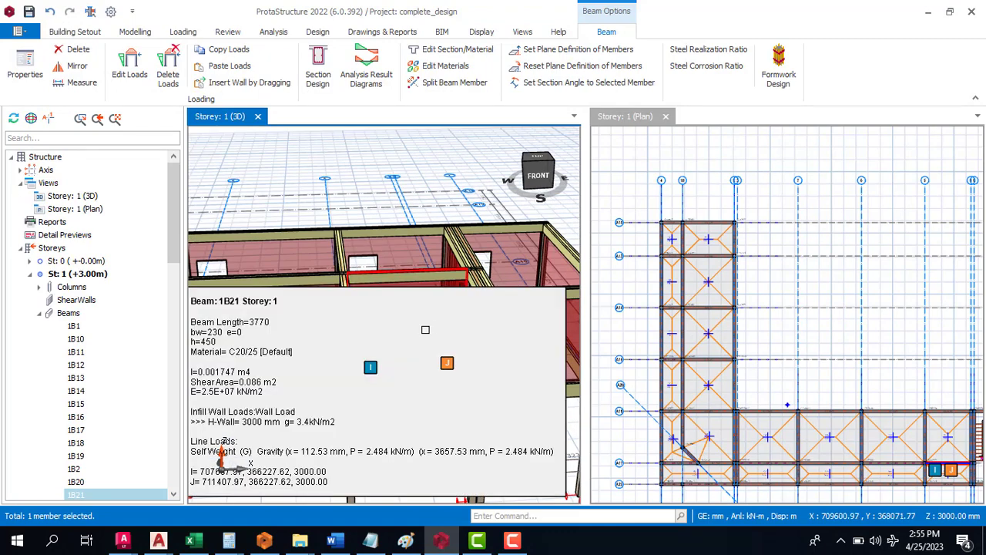
Delete the loads assigned to beam 1B21.
scroll(754, 354, up, 5)
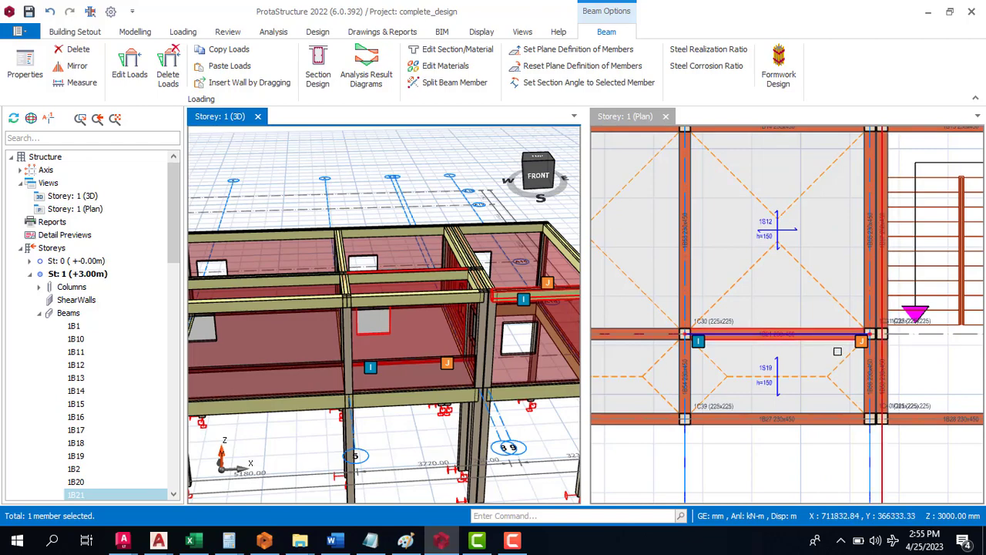
scroll(835, 346, up, 3)
click(835, 332)
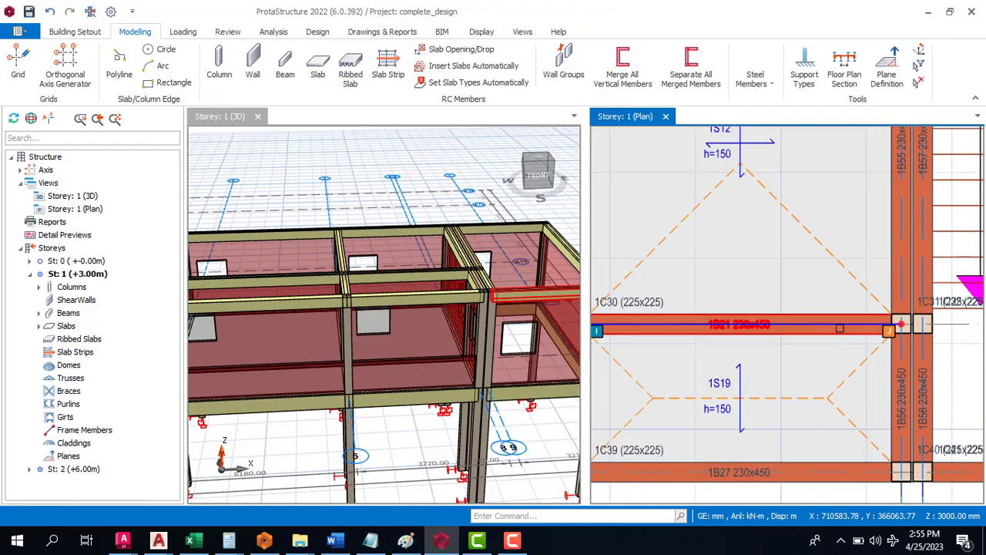
right_click(836, 332)
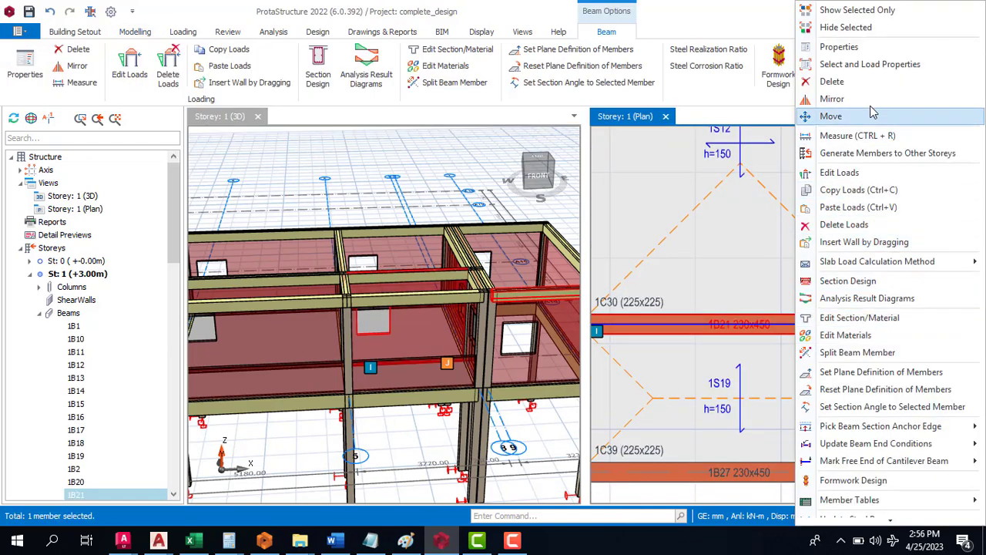
click(891, 226)
click(493, 378)
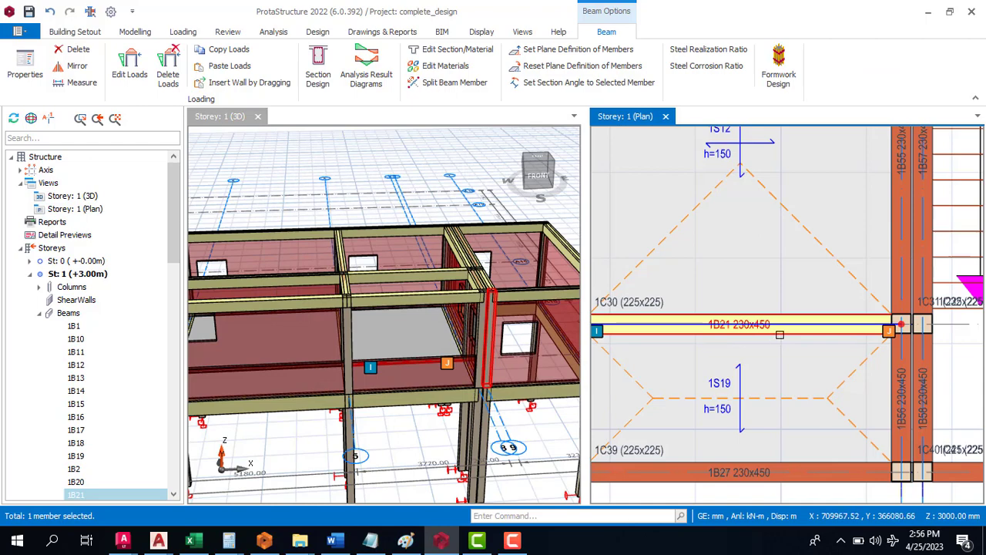
right_click(780, 334)
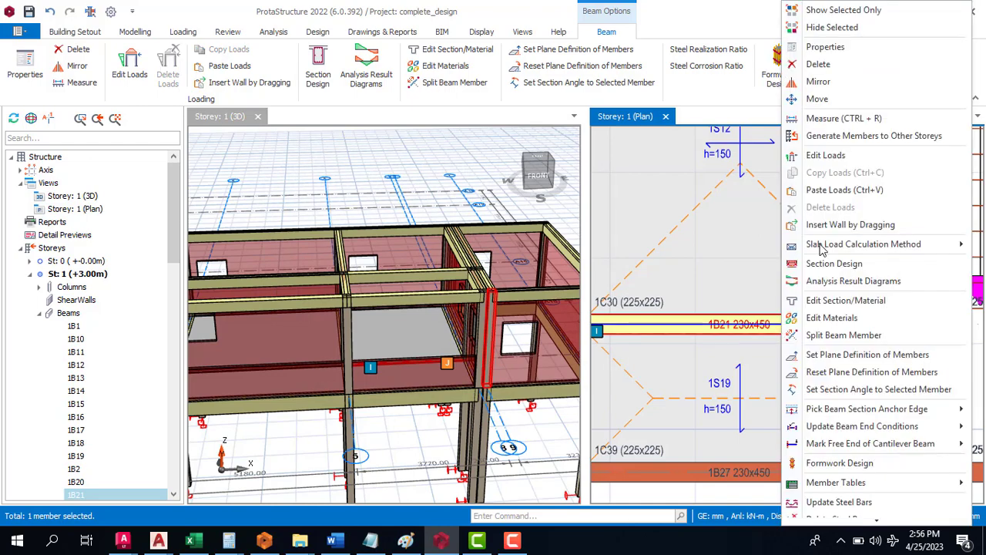
click(838, 165)
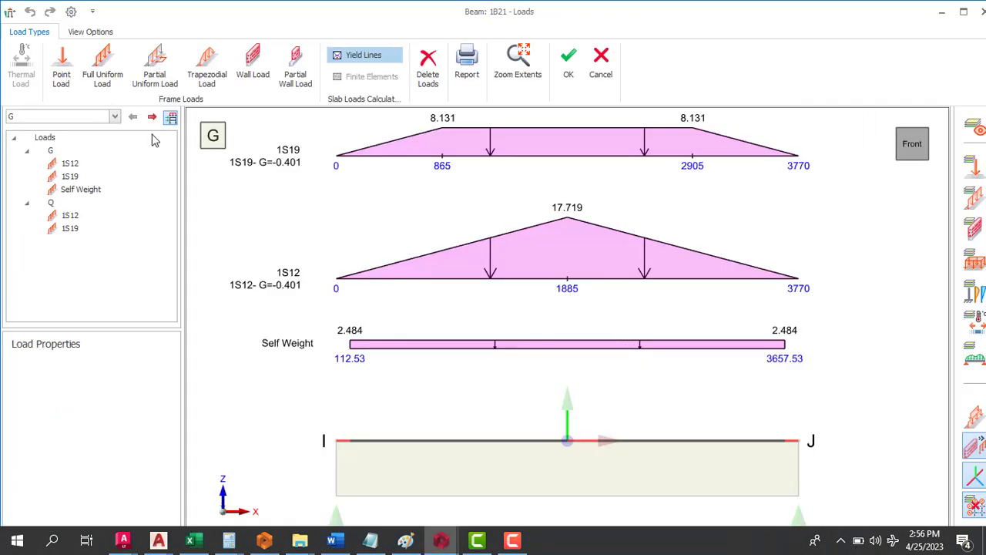
click(253, 65)
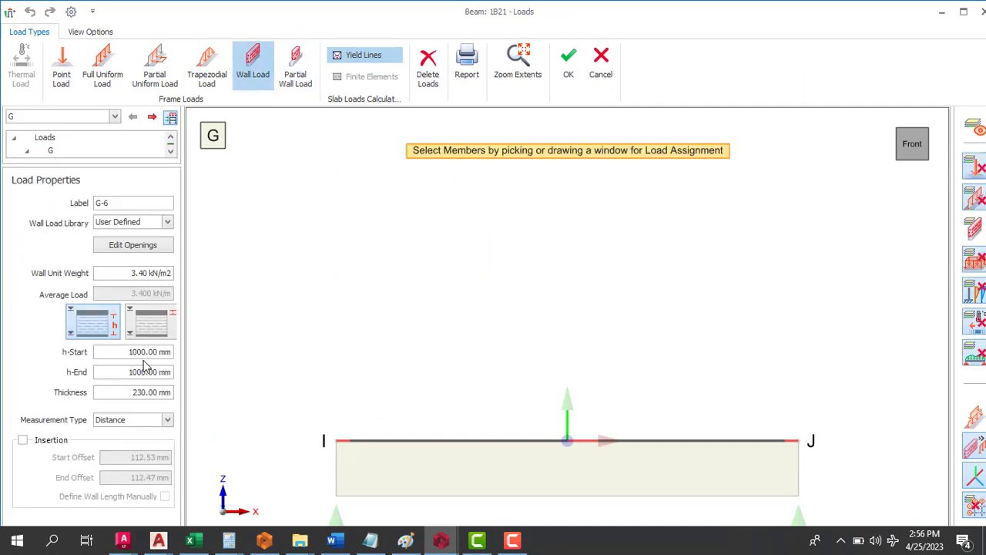
click(139, 247)
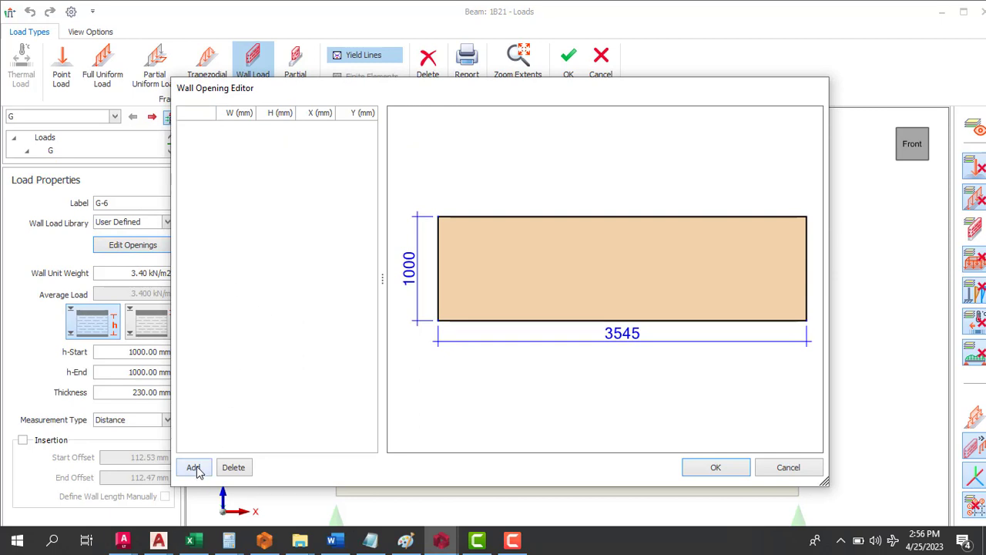
click(194, 468)
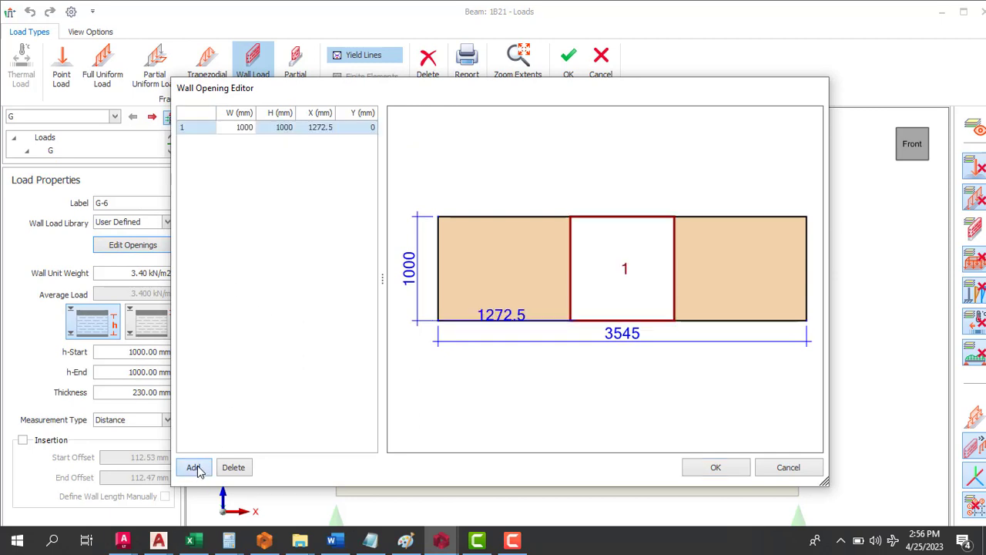
click(786, 470)
click(601, 65)
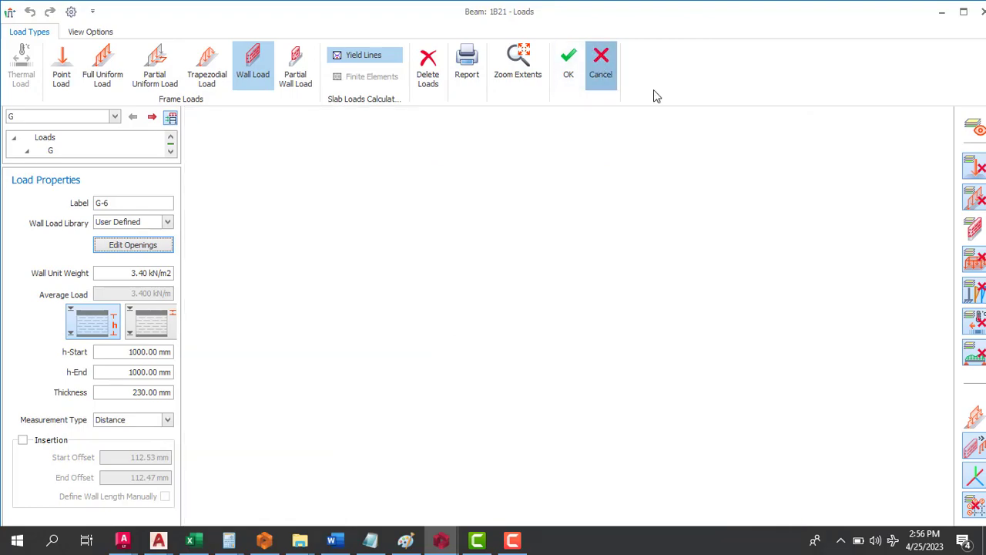
key(Escape)
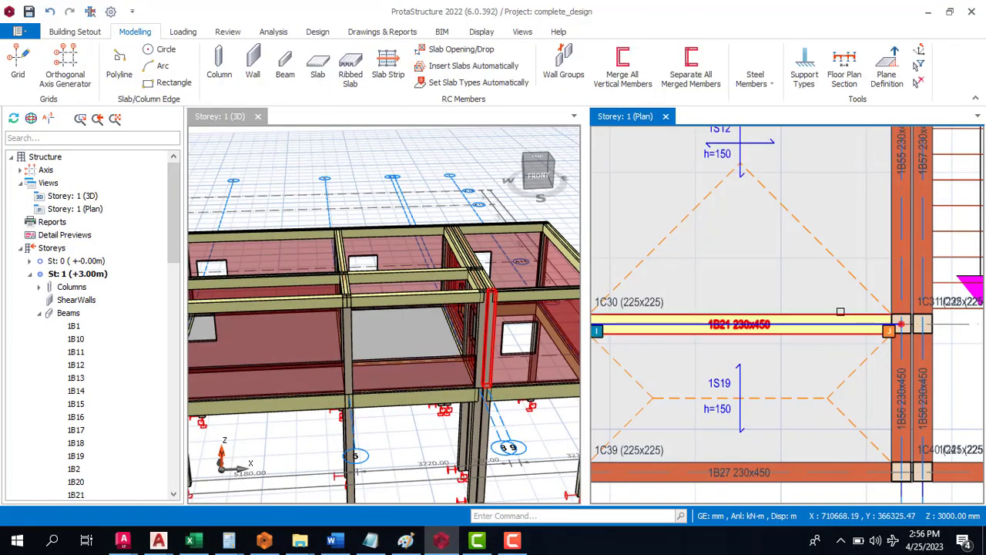
Open the loads of beam 1B21 and assign a wall load with start and end heights of 3000 mm.
click(841, 311)
scroll(876, 308, down, 5)
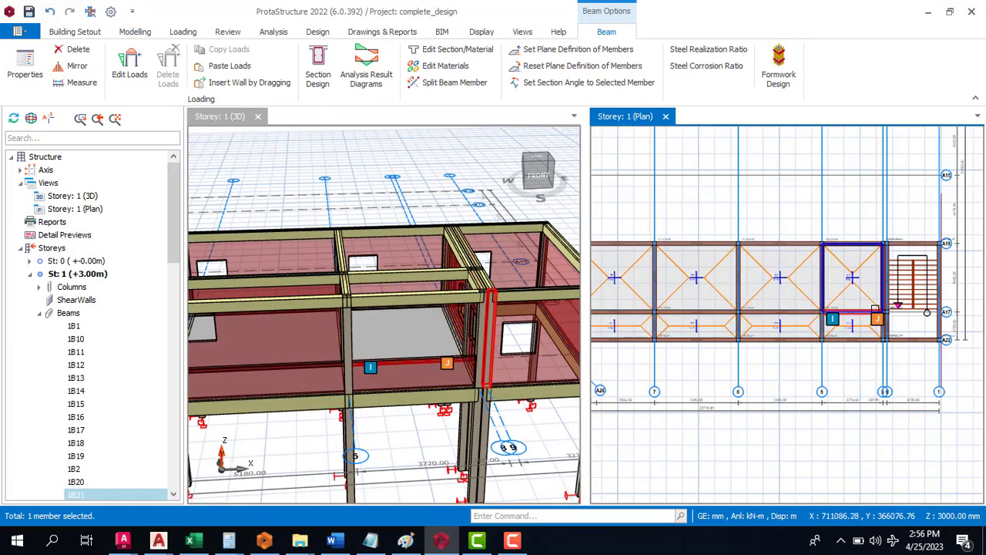
scroll(874, 315, up, 3)
right_click(797, 319)
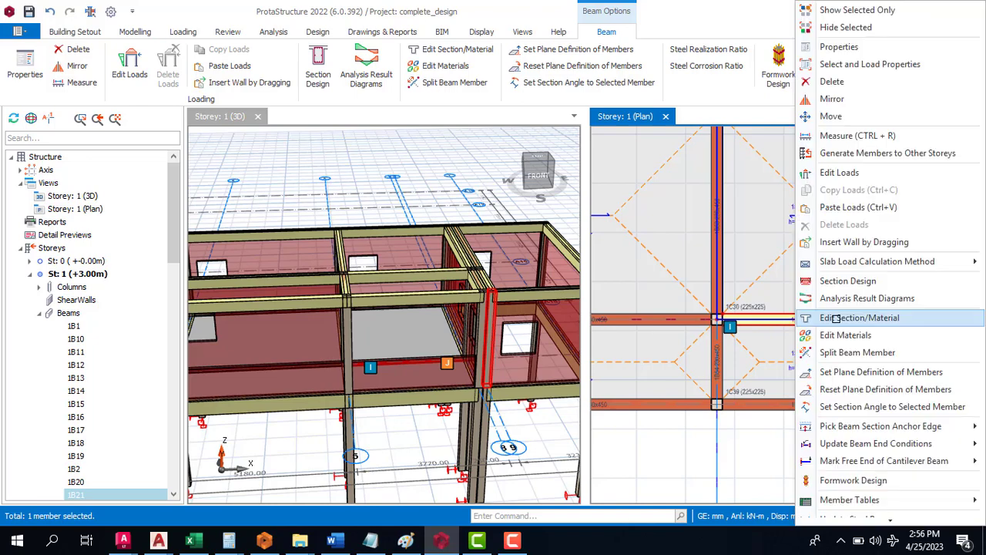
click(840, 172)
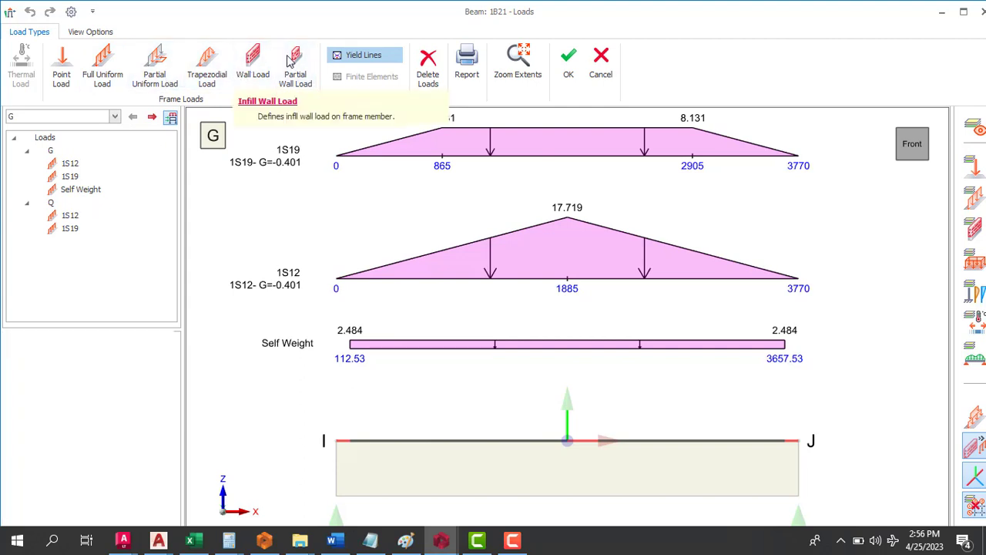
click(256, 62)
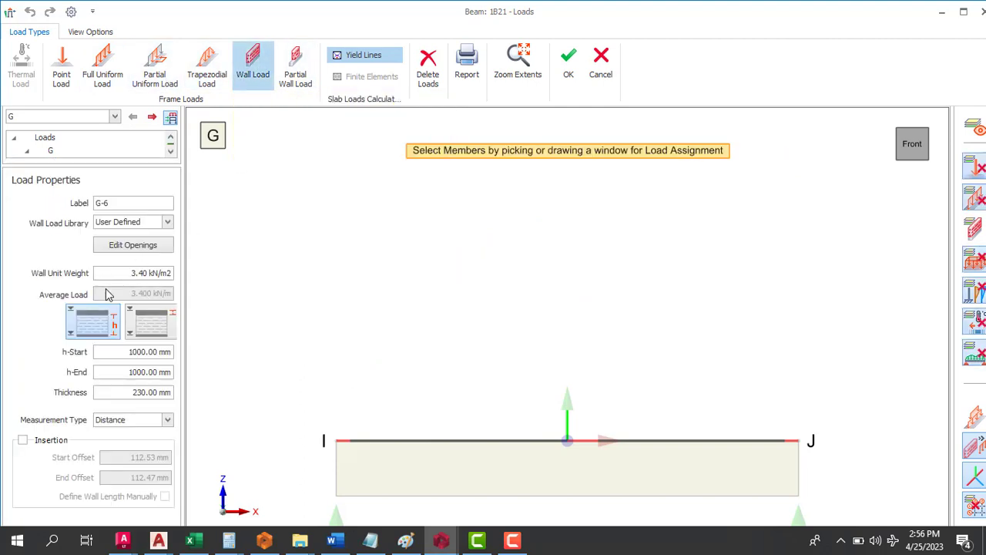
click(145, 245)
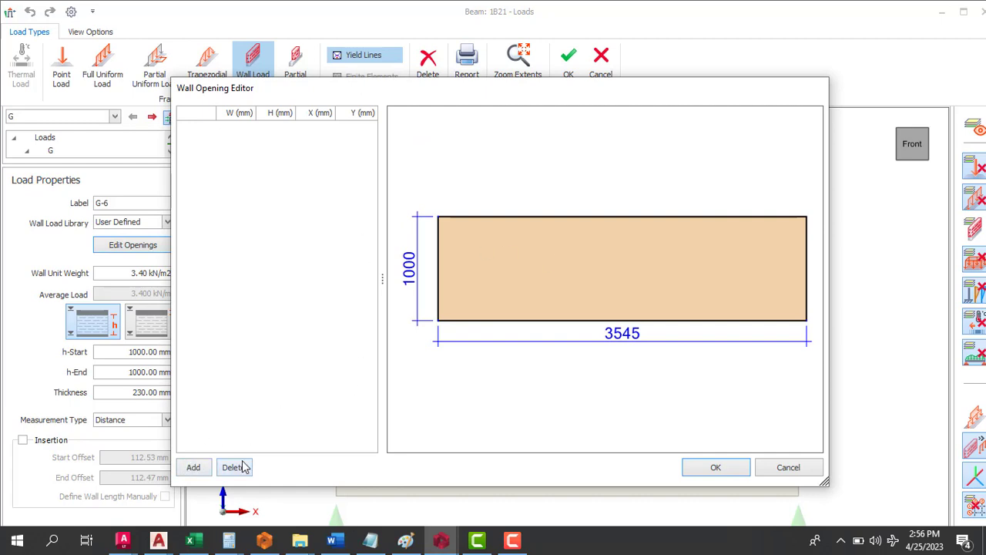
click(806, 470)
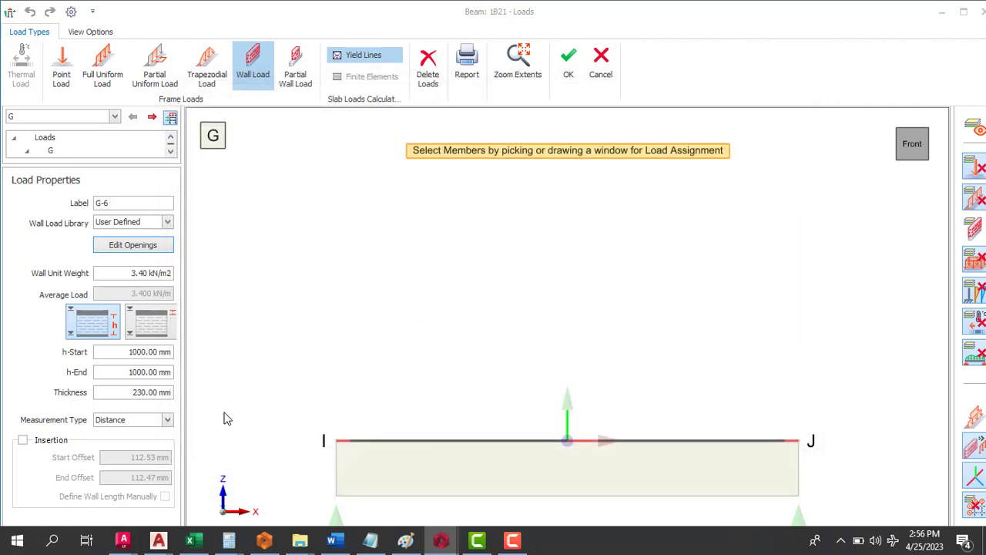
double_click(125, 351)
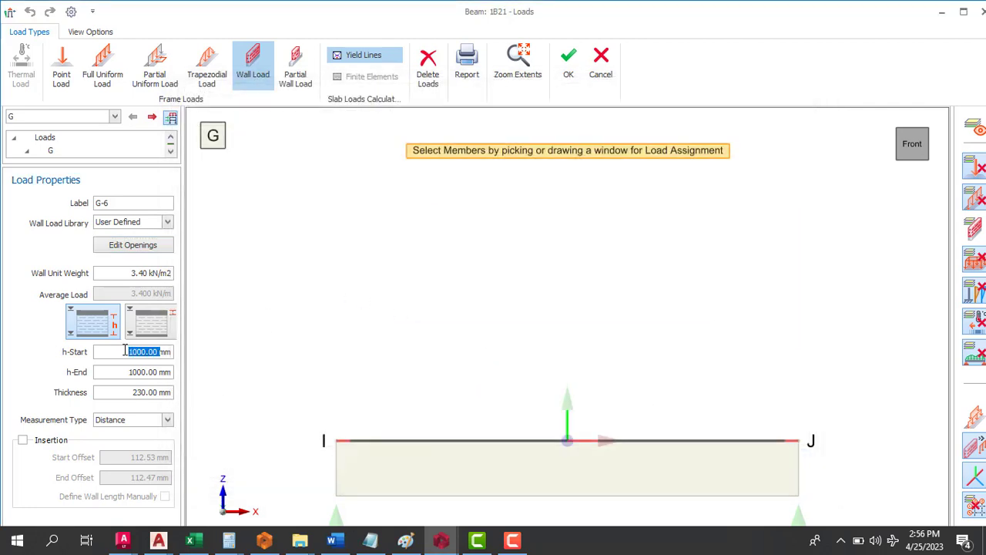
text(3)
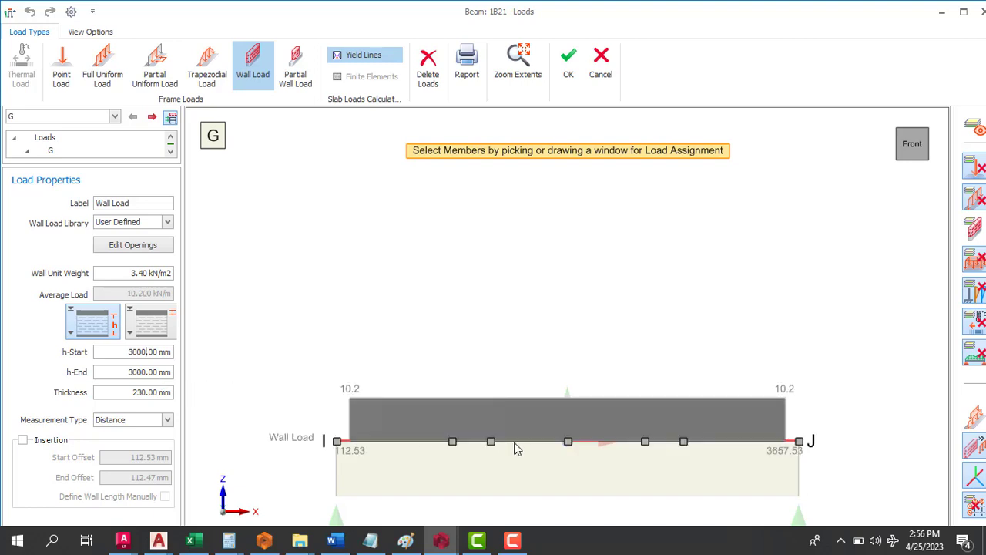
click(546, 444)
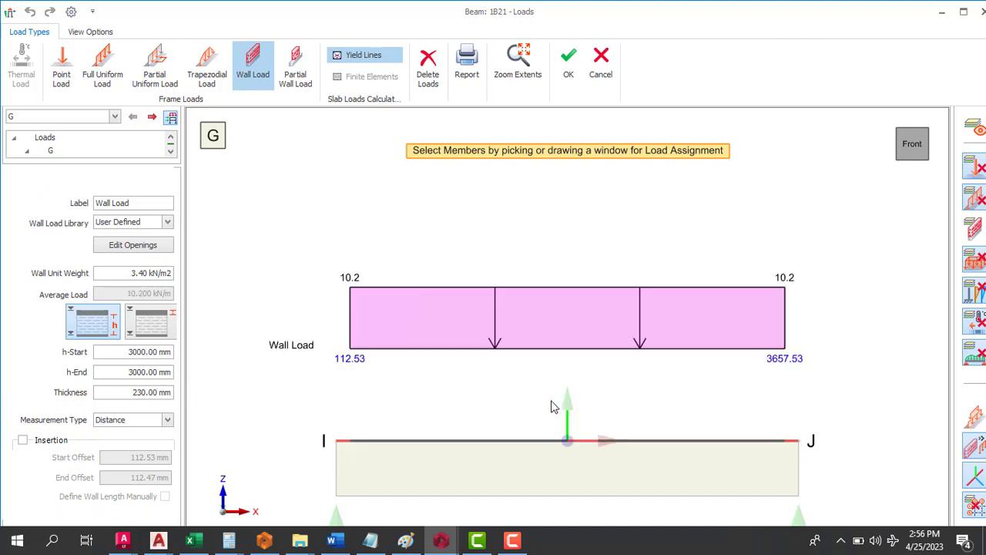
Define an opening 1200 mm wide and 2100 mm high at Y 50 mm in beam 1B21's wall load.
click(163, 245)
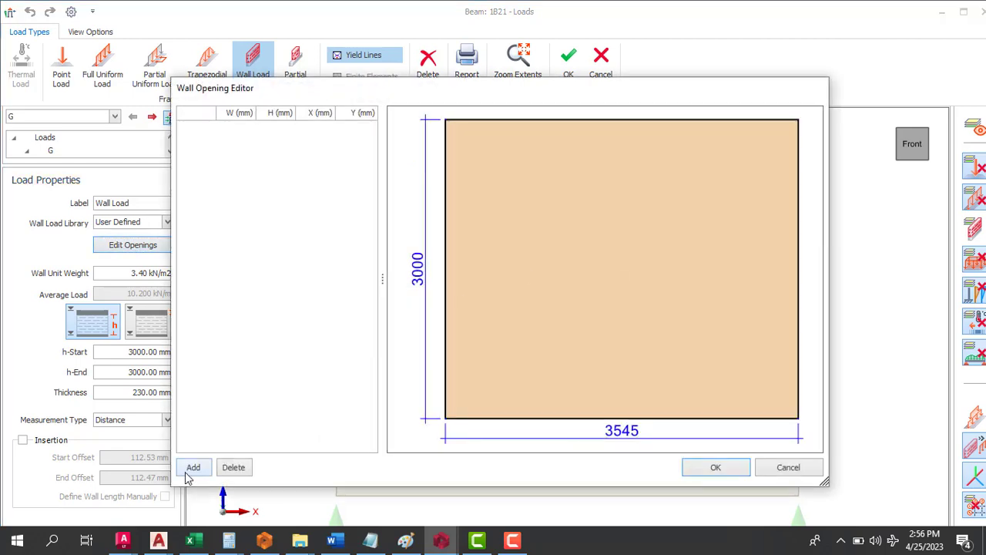
click(194, 468)
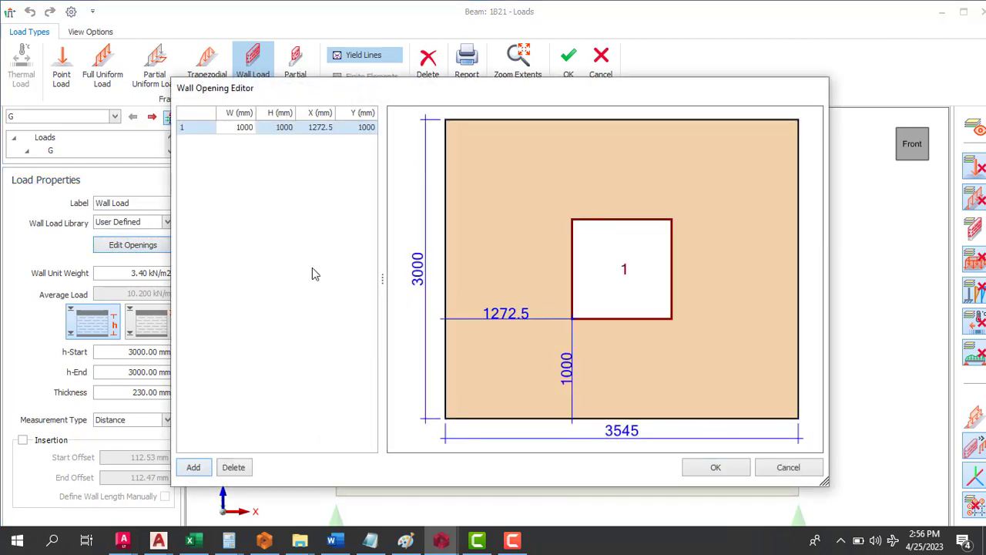
click(238, 128)
click(292, 135)
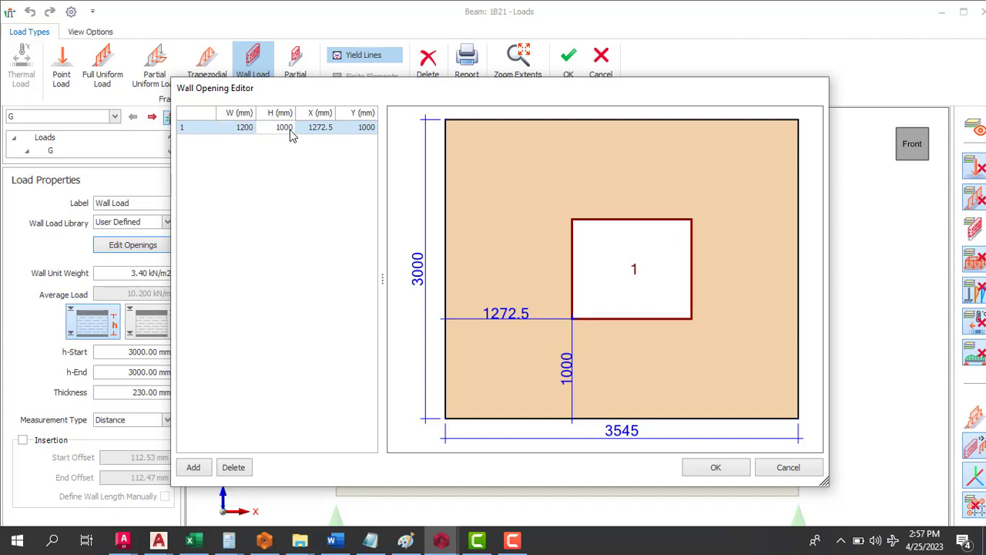
text(2100)
click(328, 129)
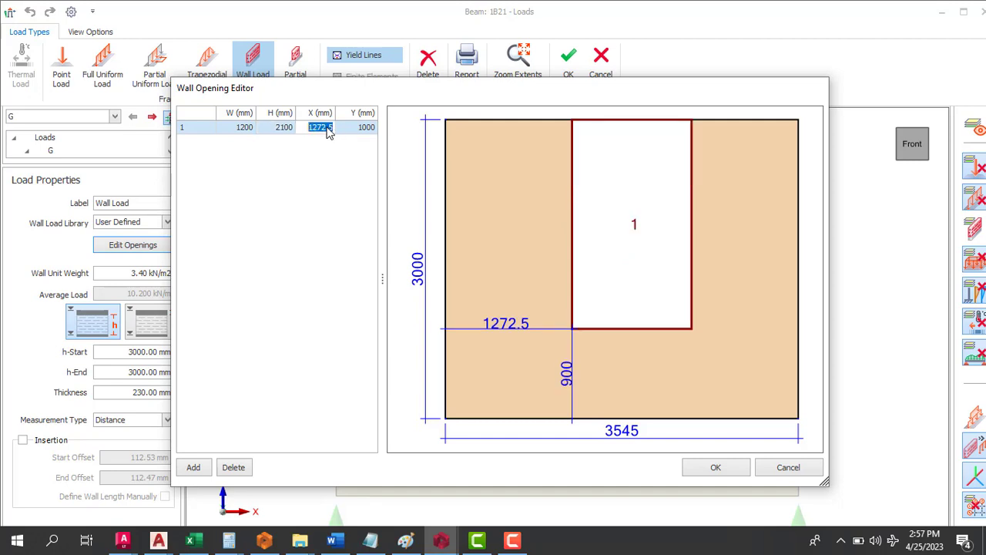
click(367, 131)
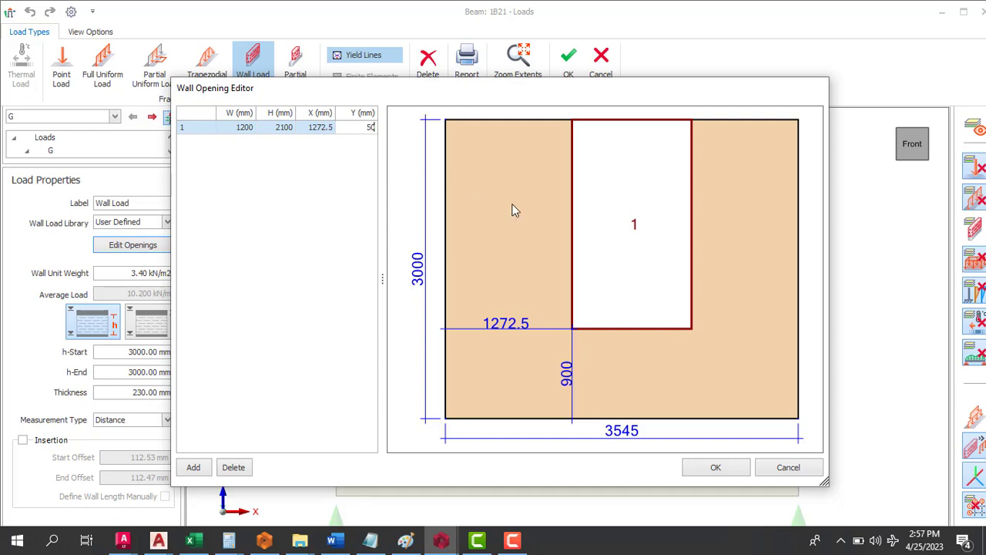
key(Return)
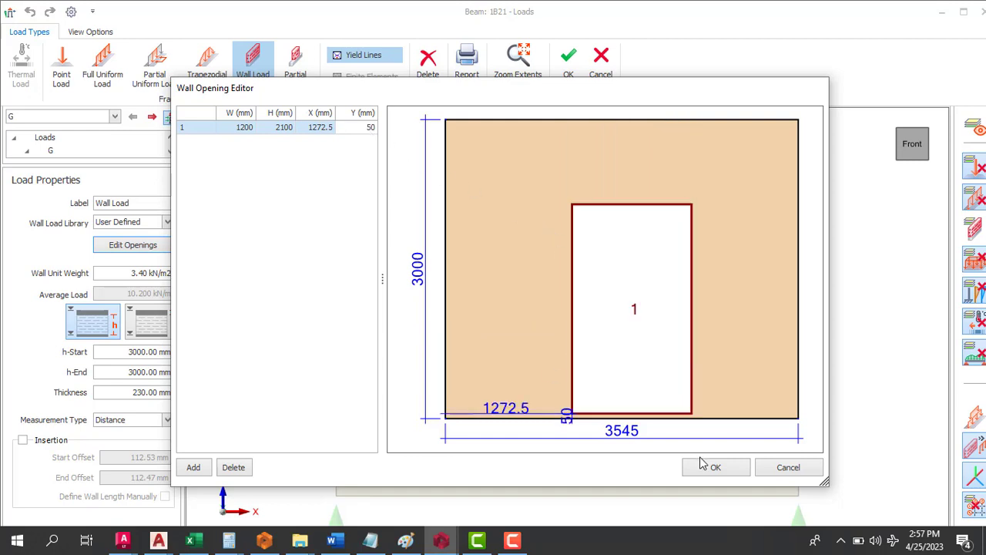
click(716, 468)
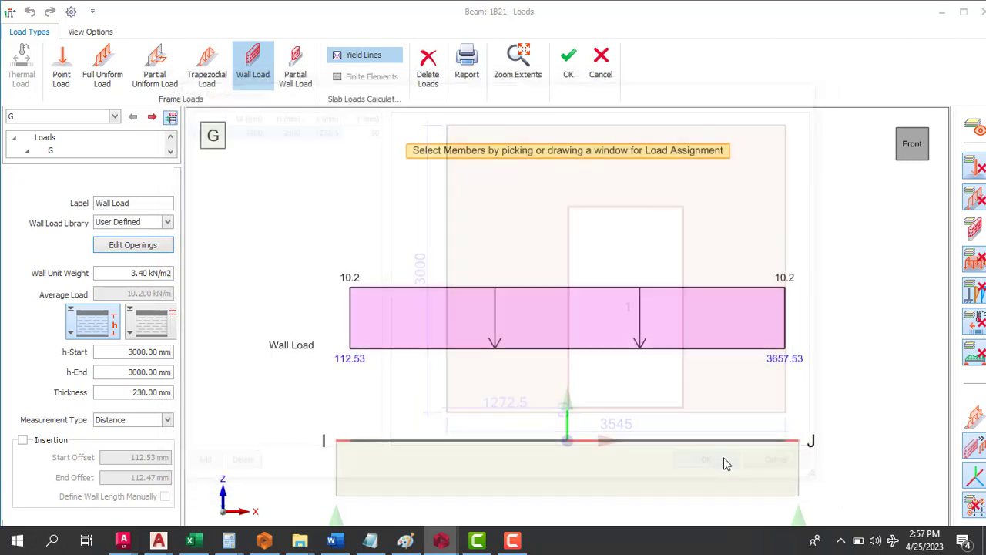
Try to assign the wall load with the opening to beam 1B21, accept the loads and check the wall in 3D.
click(566, 327)
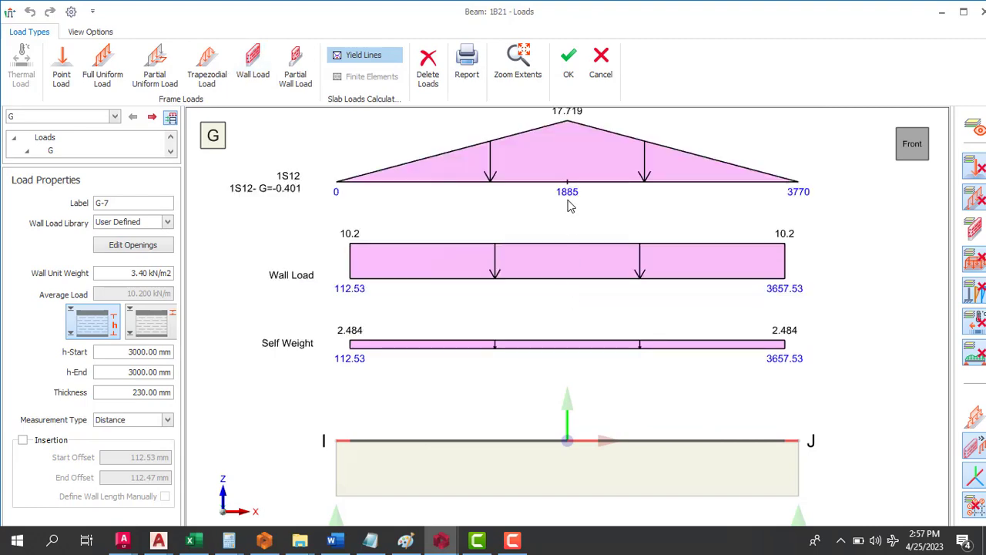
click(569, 57)
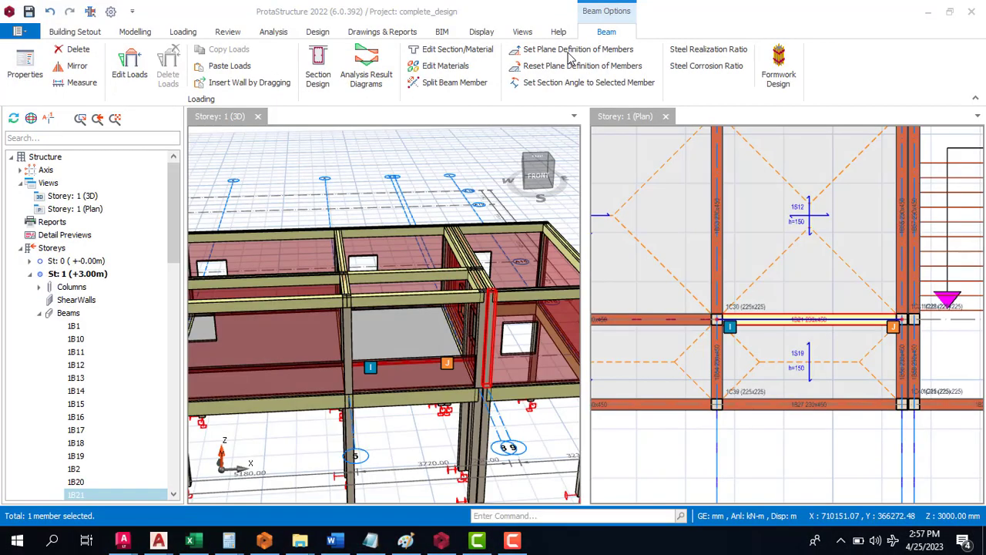
scroll(329, 244, down, 3)
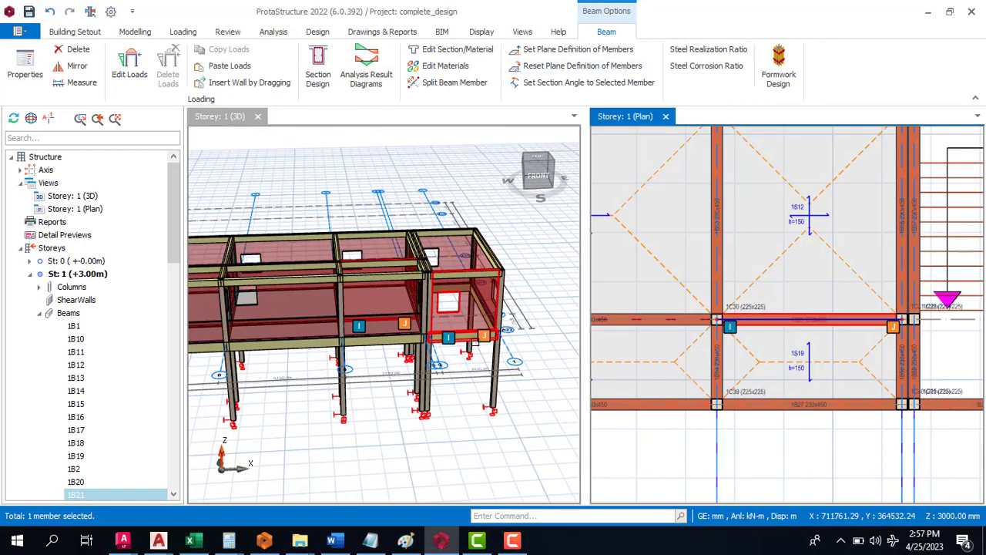
key(Escape)
scroll(390, 258, up, 3)
scroll(438, 285, down, 2)
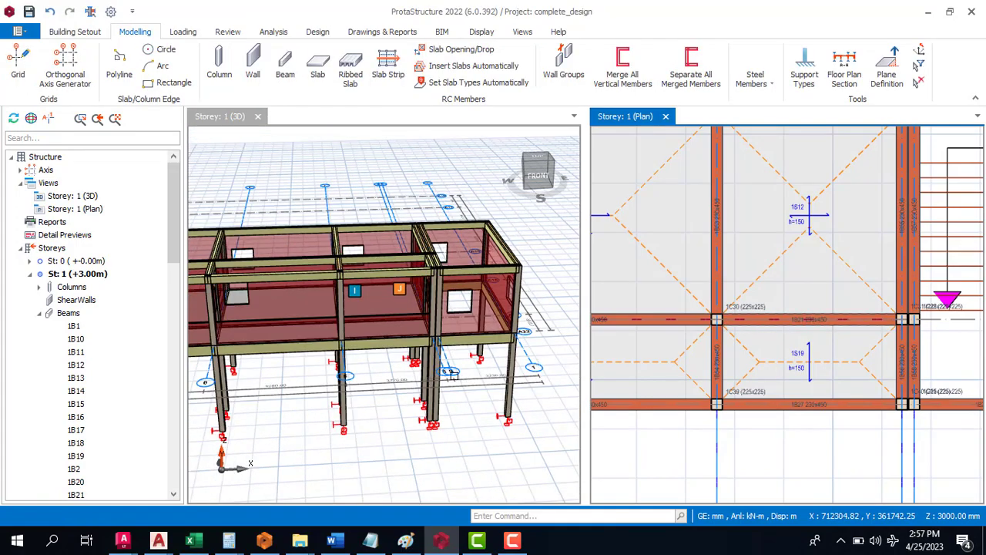
middle_drag(455, 375, 495, 409)
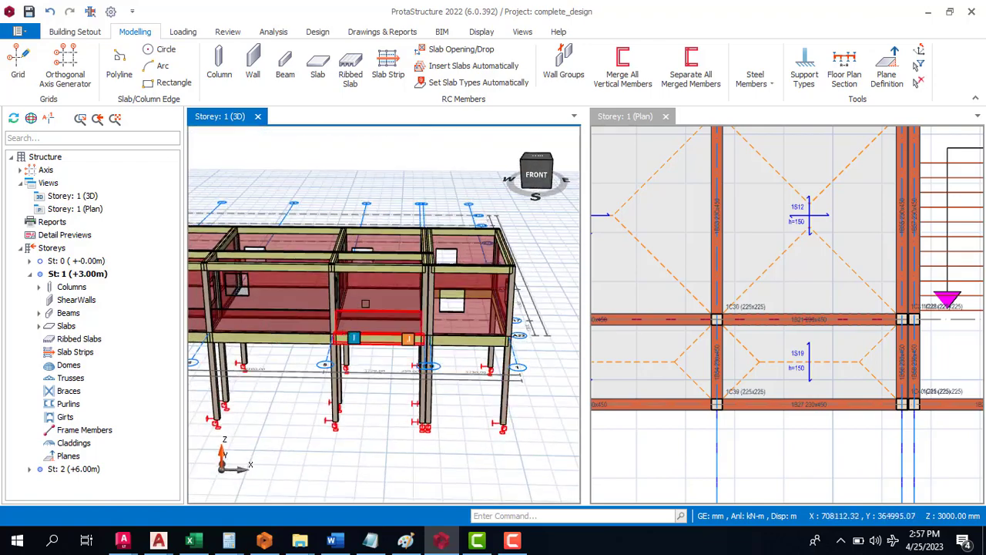
Select beam 1B21 in the 3D view and open its loads for editing.
right_click(386, 285)
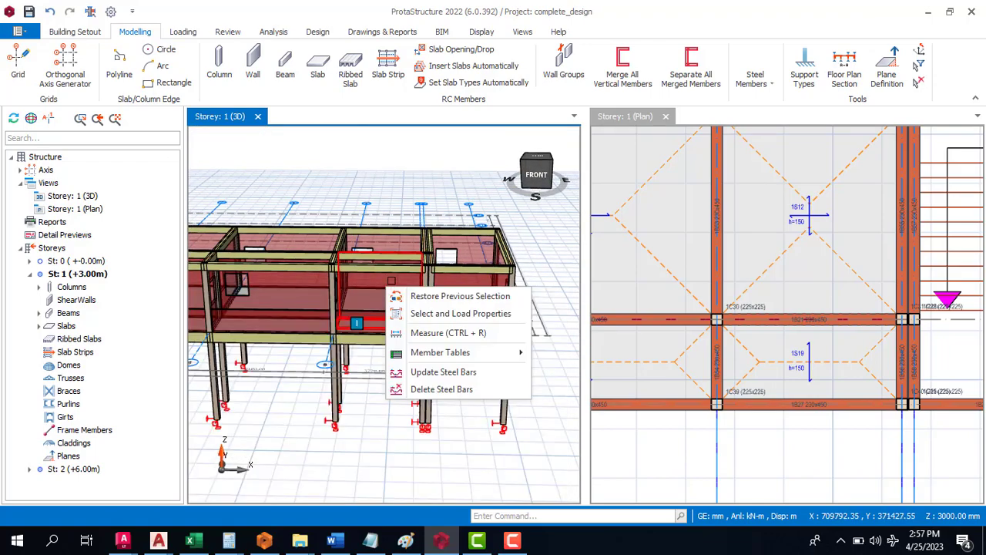
click(391, 281)
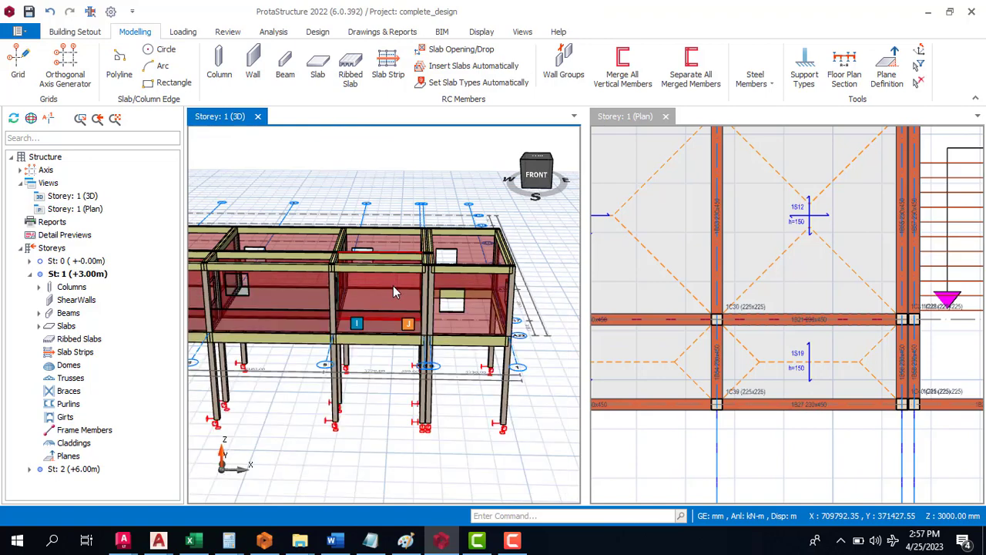
right_click(393, 287)
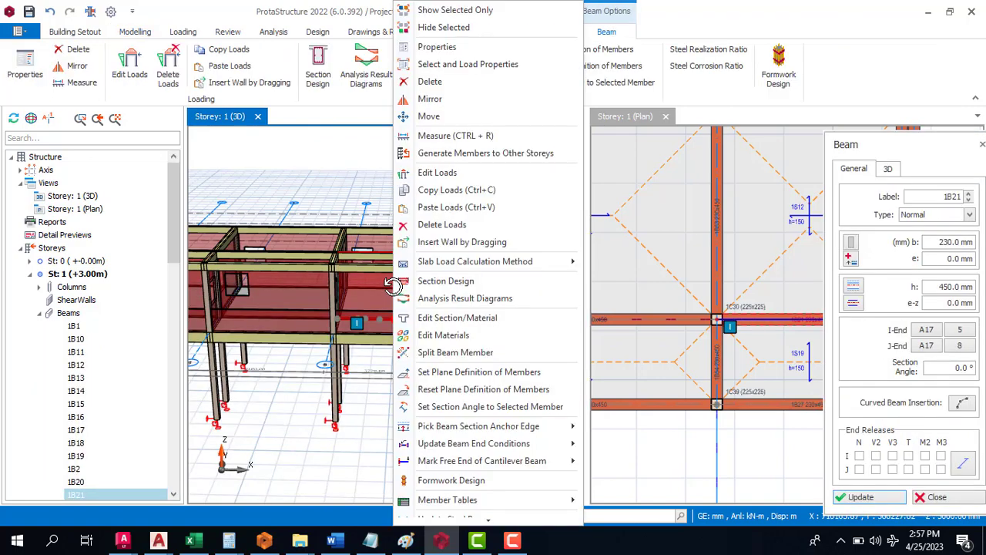
click(451, 174)
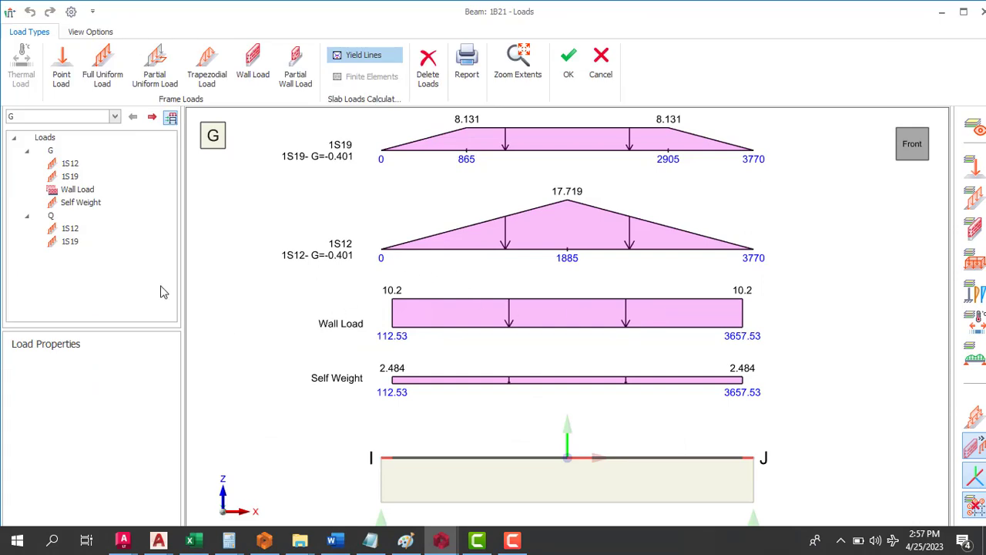
click(252, 65)
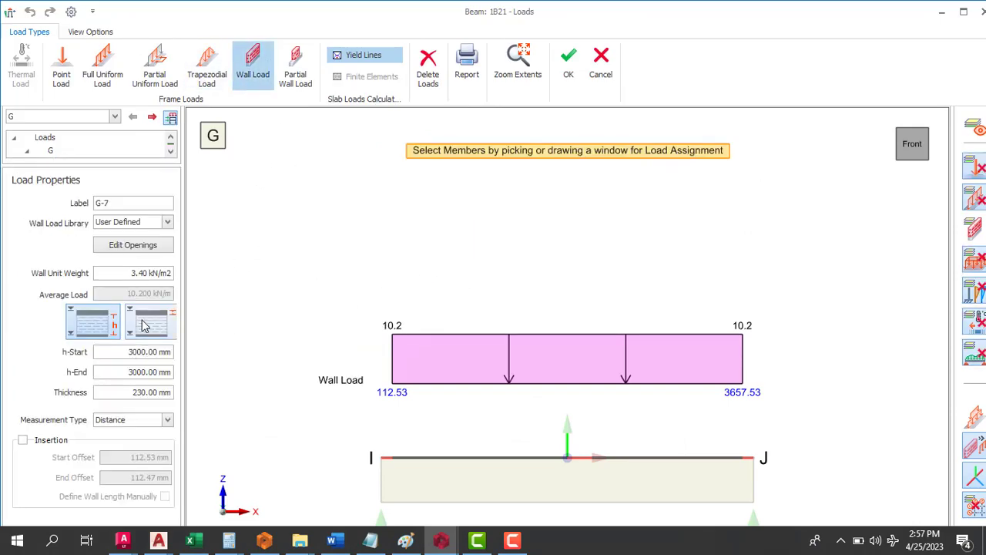
click(146, 245)
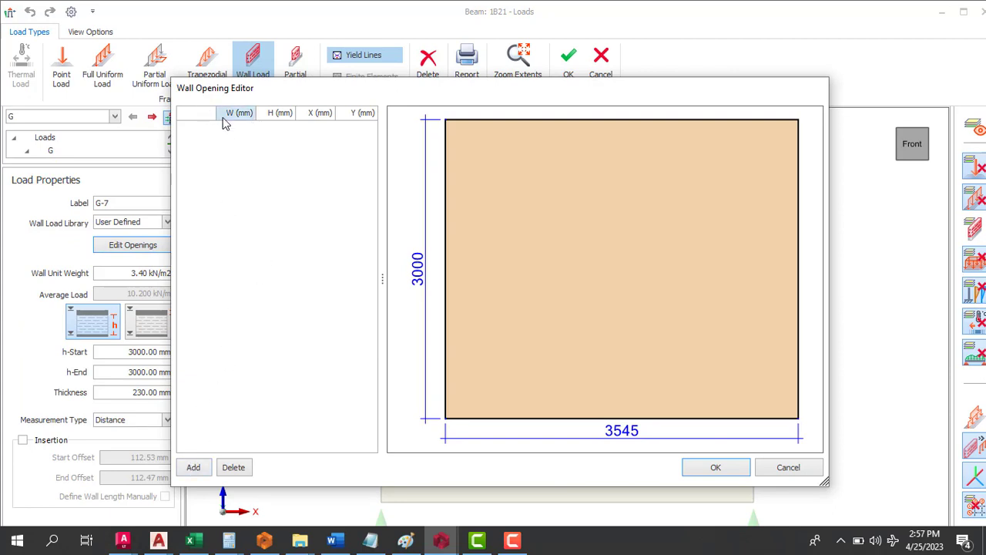
click(192, 467)
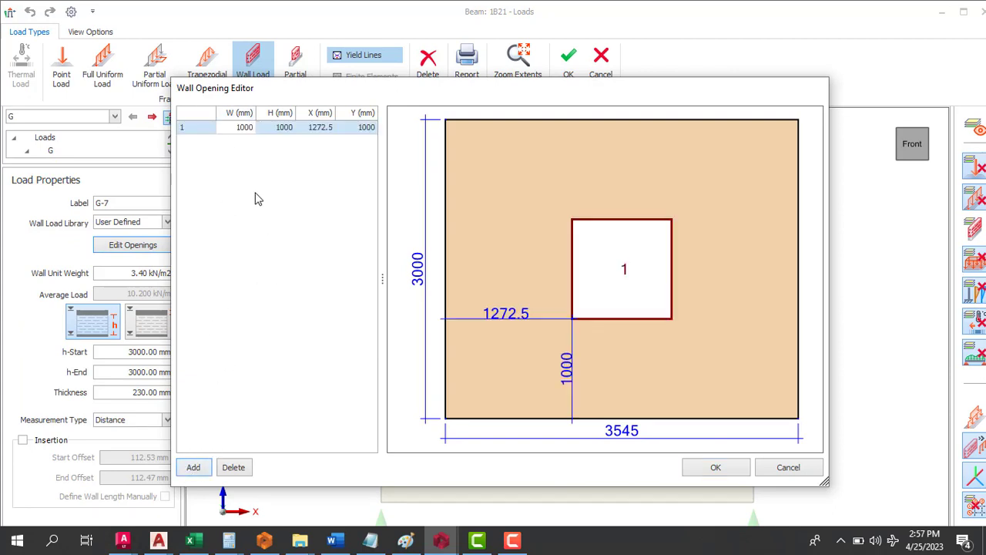
double_click(245, 128)
double_click(245, 128)
text(2)
double_click(275, 127)
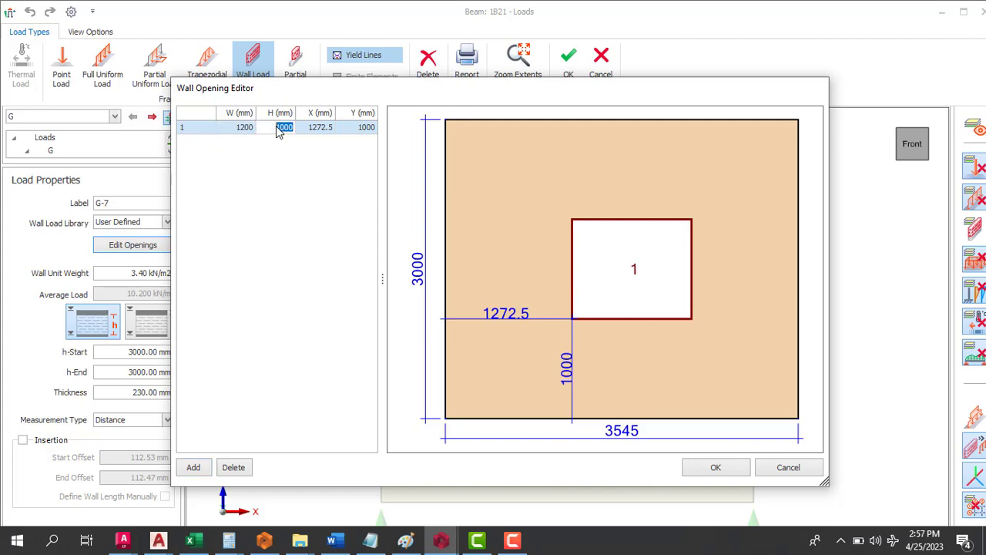
text(2100)
double_click(316, 128)
click(366, 132)
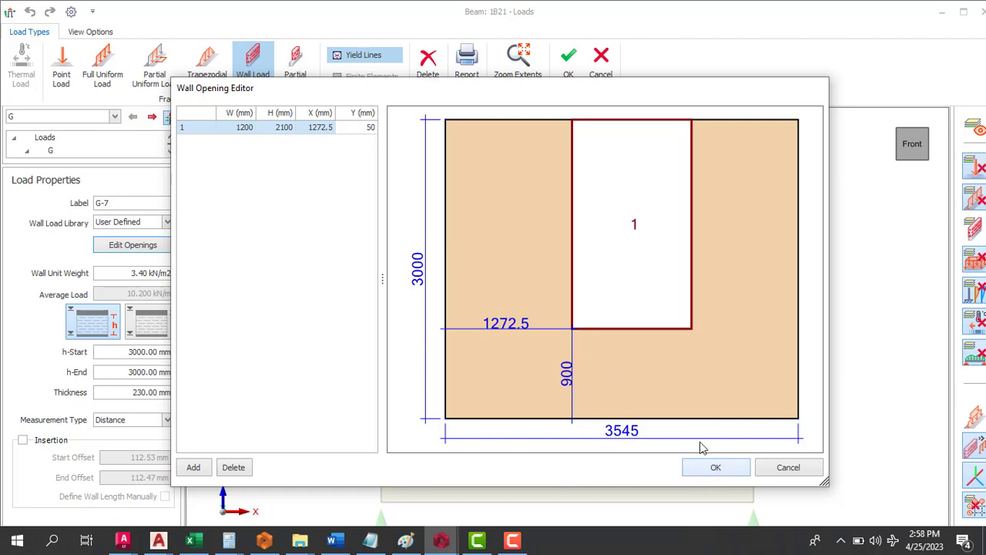
click(719, 470)
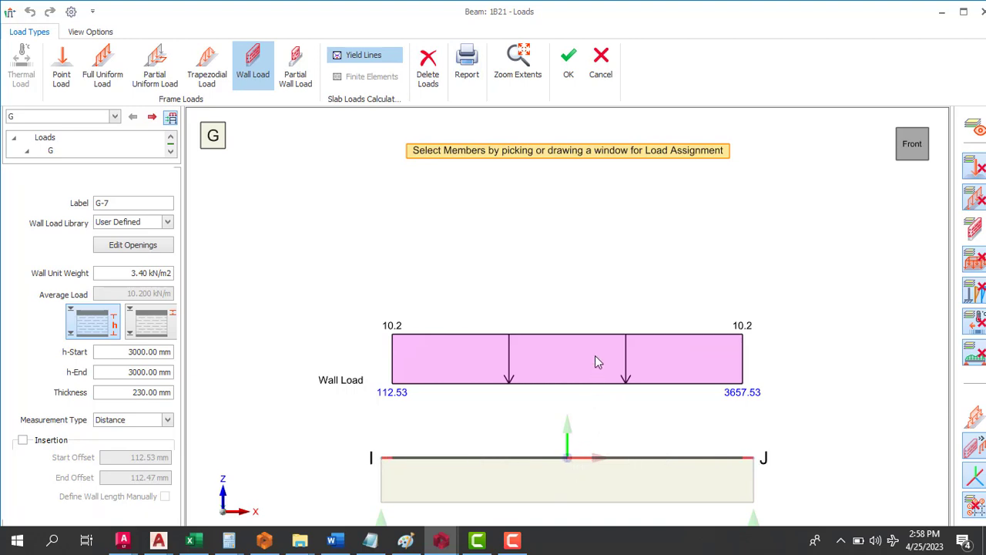
key(Escape)
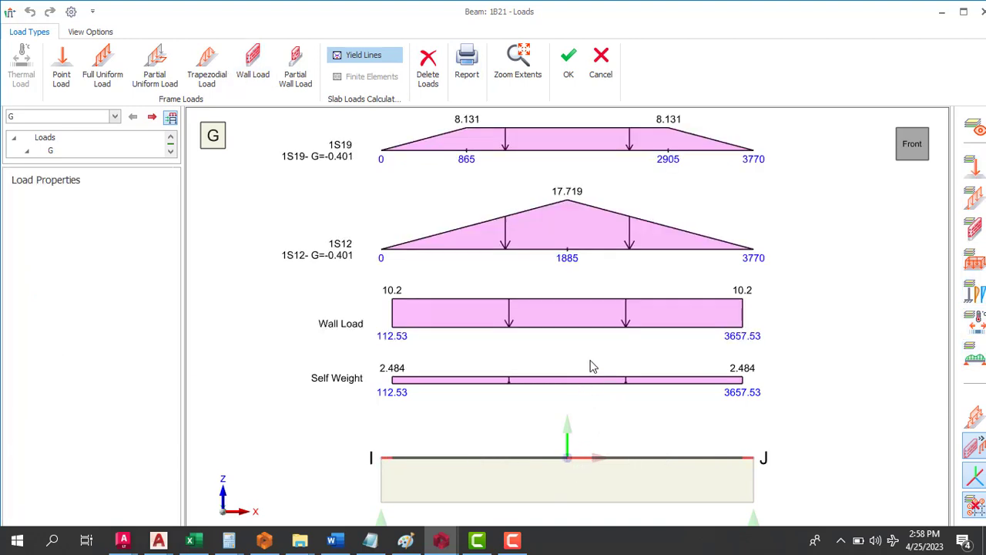
Examine the 1S12 slab load, wall load and self-weight of beam 1B21, and close its load editor.
click(585, 245)
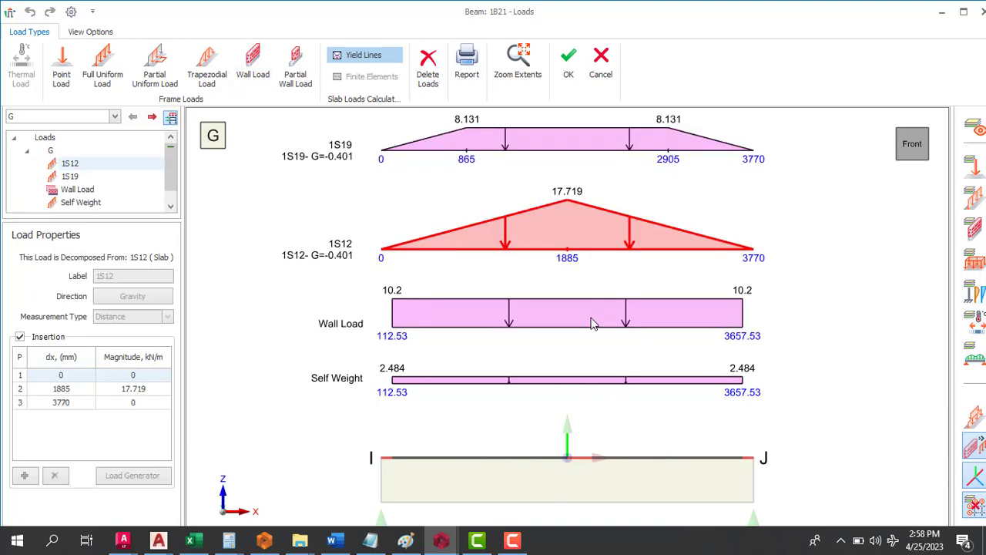
click(592, 320)
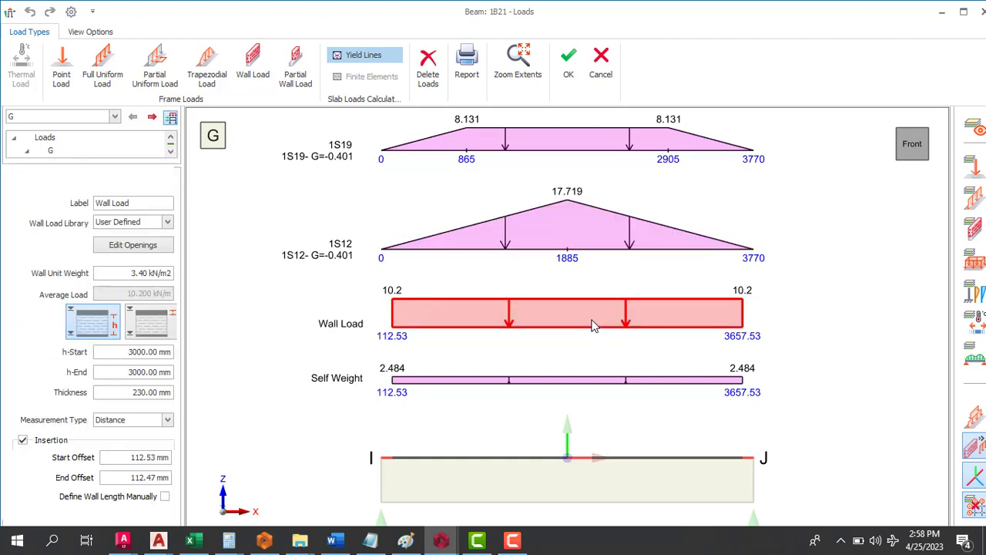
click(594, 383)
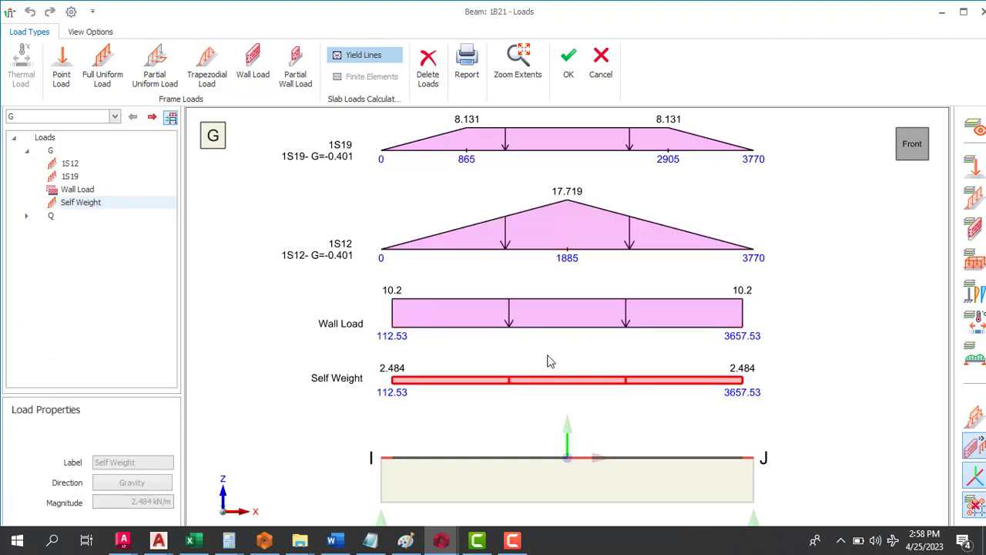
click(581, 73)
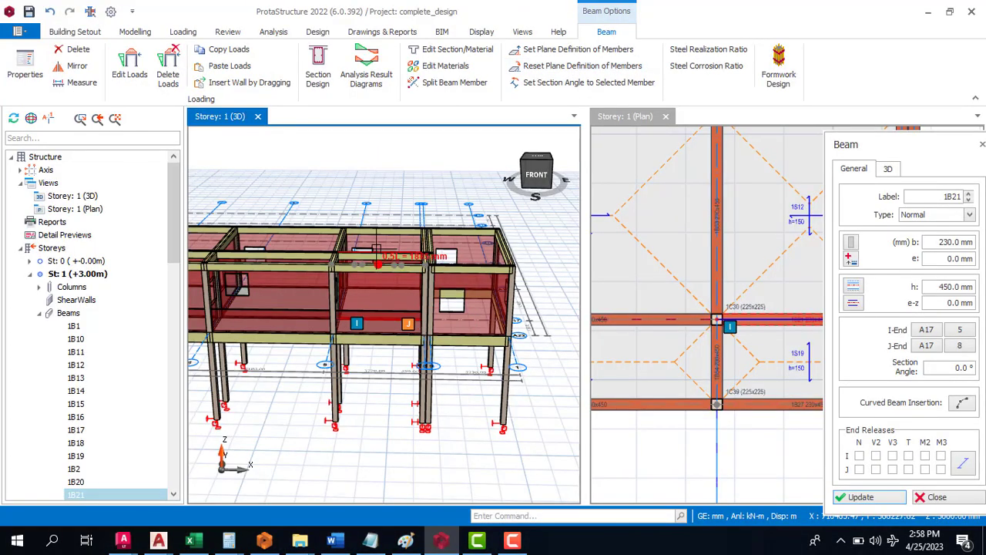
Examine Storey 1's walls and their openings from several sides in the 3D view.
scroll(377, 249, down, 4)
scroll(557, 316, down, 3)
middle_drag(547, 344, 474, 342)
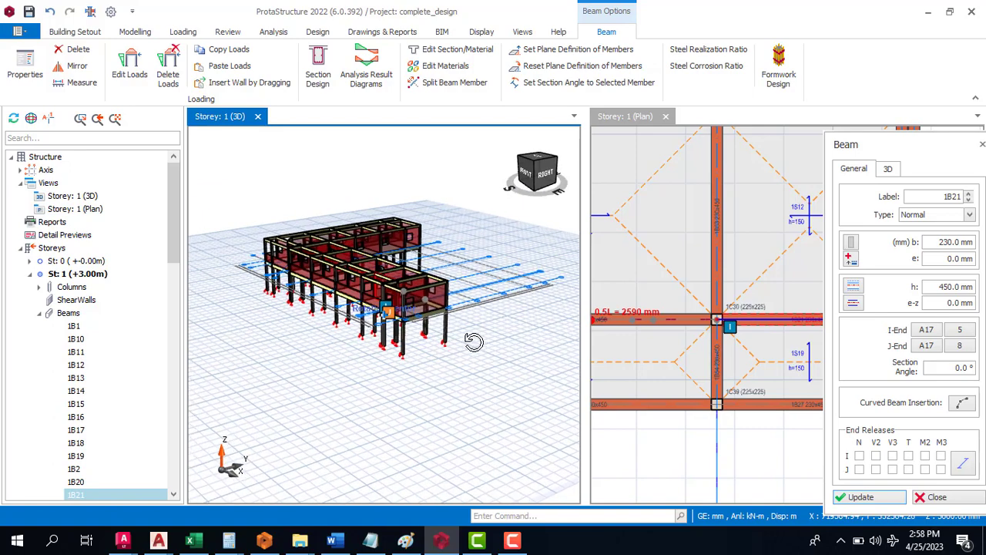
scroll(474, 342, up, 2)
key(Escape)
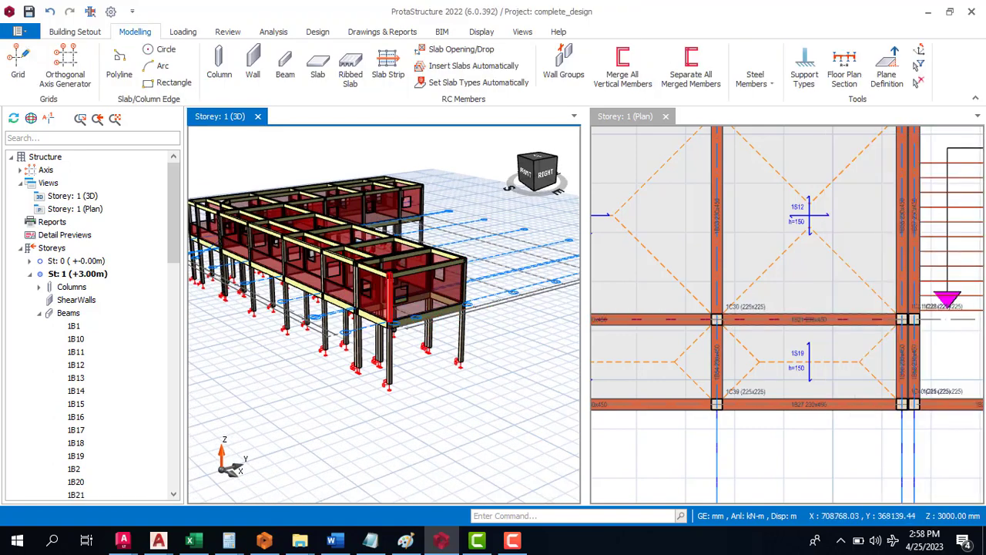
scroll(495, 356, down, 2)
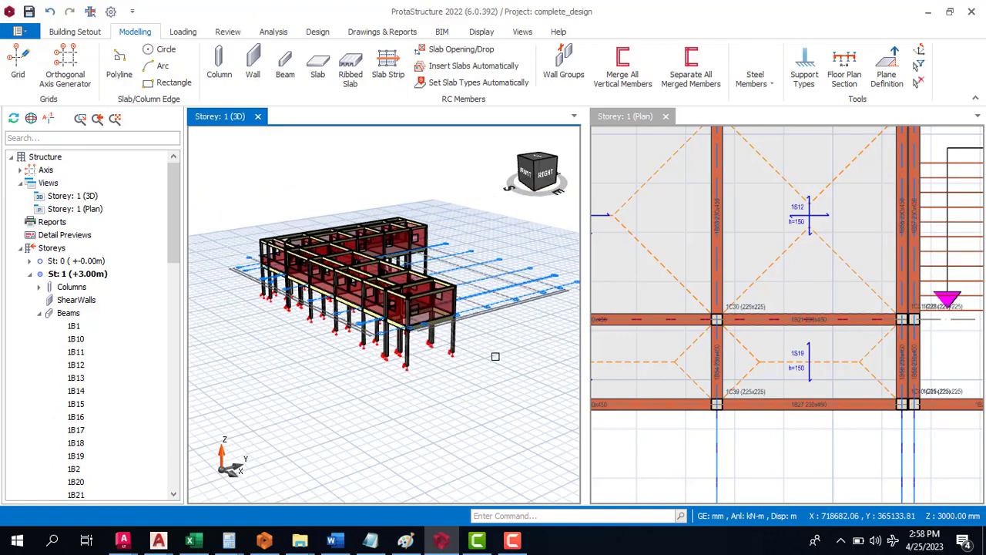
scroll(521, 463, up, 3)
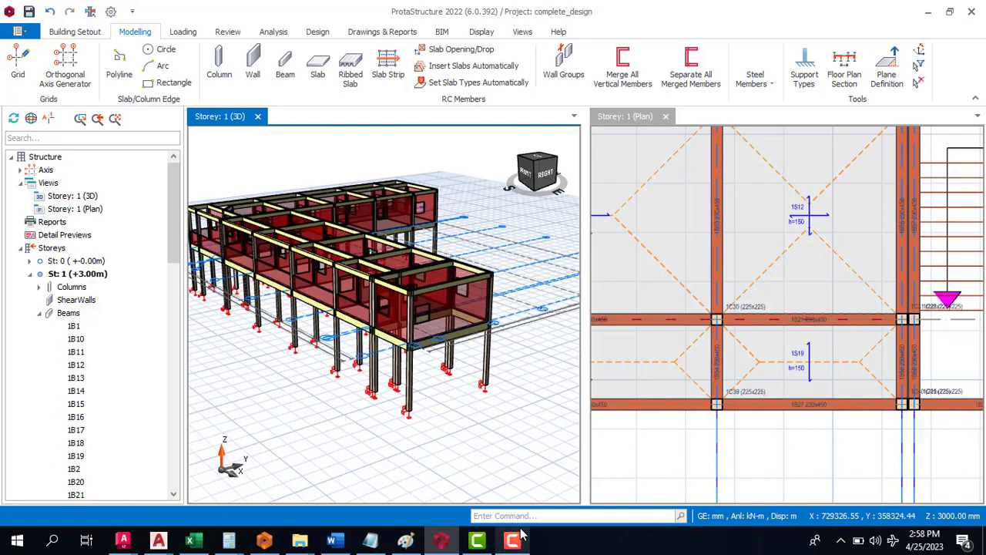
scroll(467, 430, up, 4)
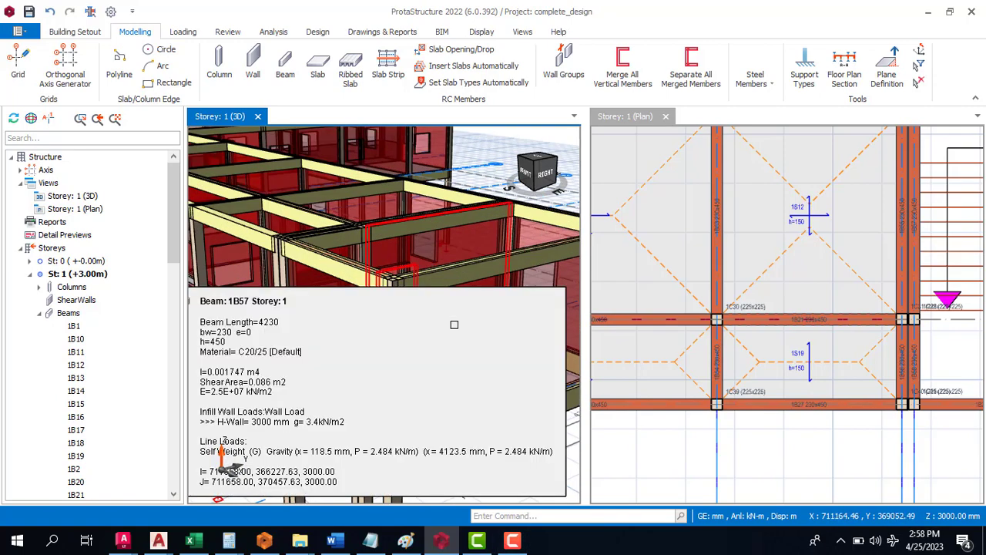
scroll(509, 383, down, 5)
scroll(508, 383, up, 3)
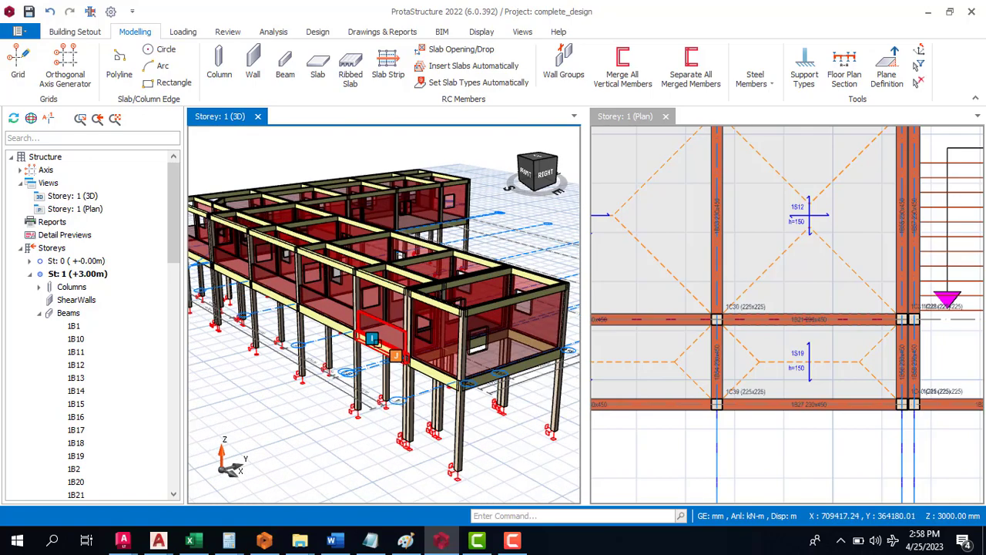
middle_drag(341, 361, 333, 385)
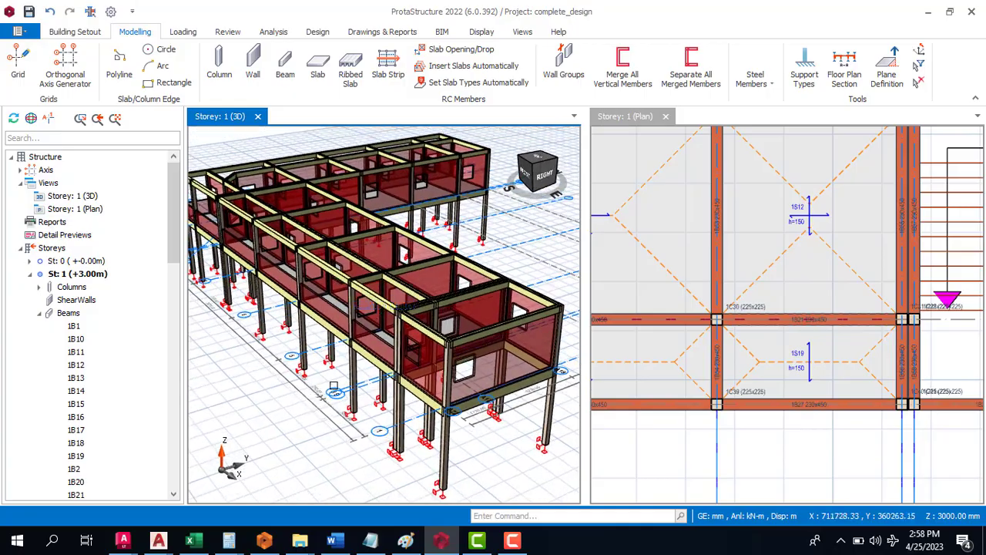
scroll(334, 386, down, 3)
middle_drag(233, 295, 546, 306)
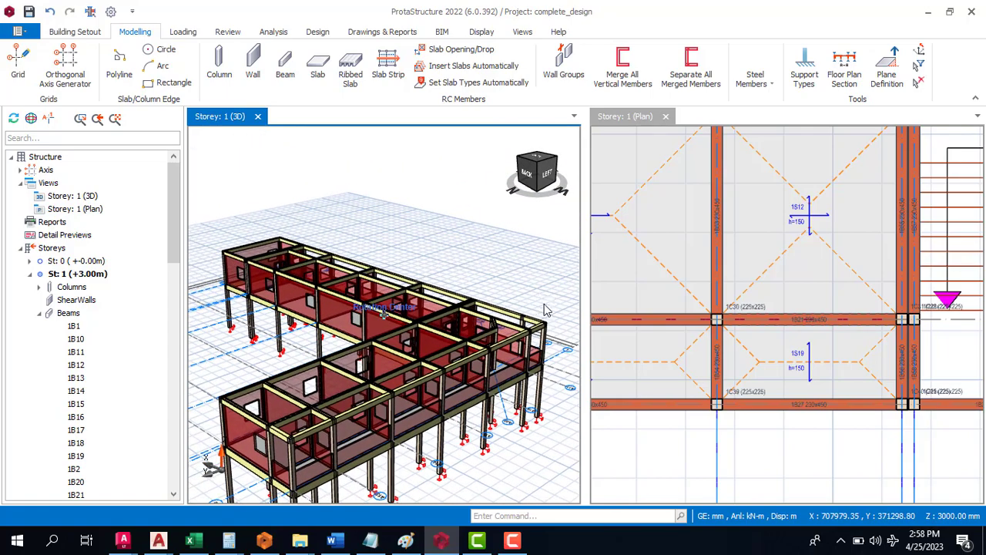
Examine individual Storey 1 wall panels and their window openings up close in the 3D view.
scroll(248, 399, up, 2)
scroll(248, 398, up, 2)
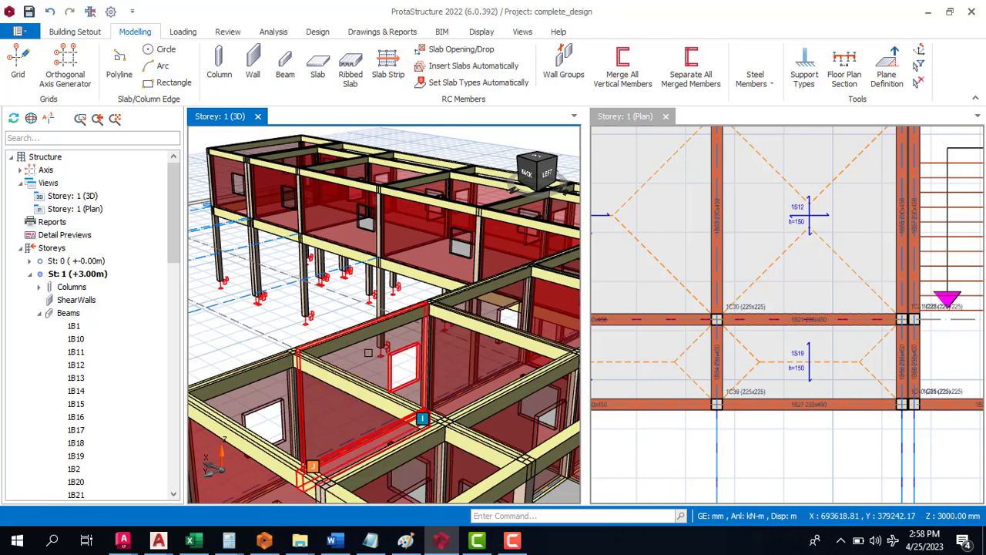
mouse_move(375, 321)
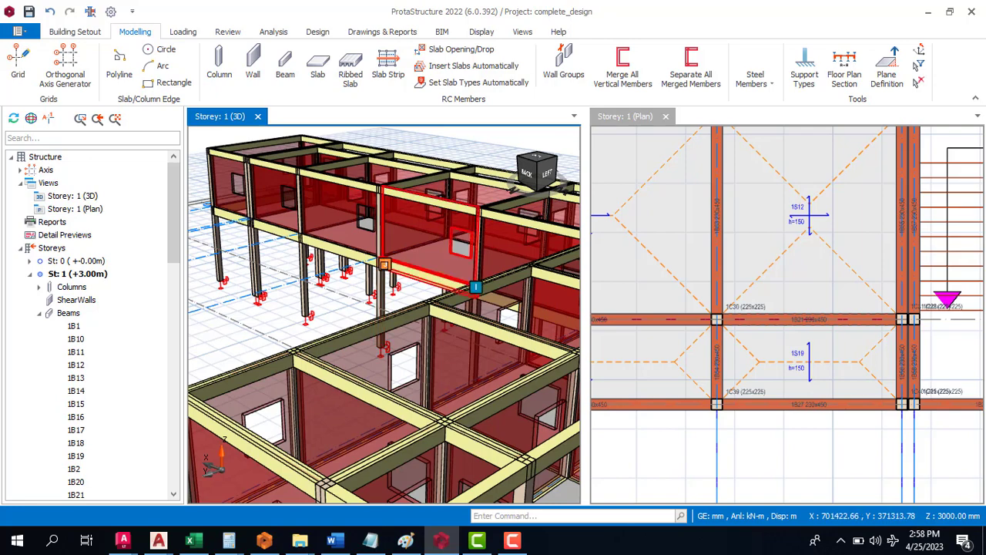
mouse_move(385, 261)
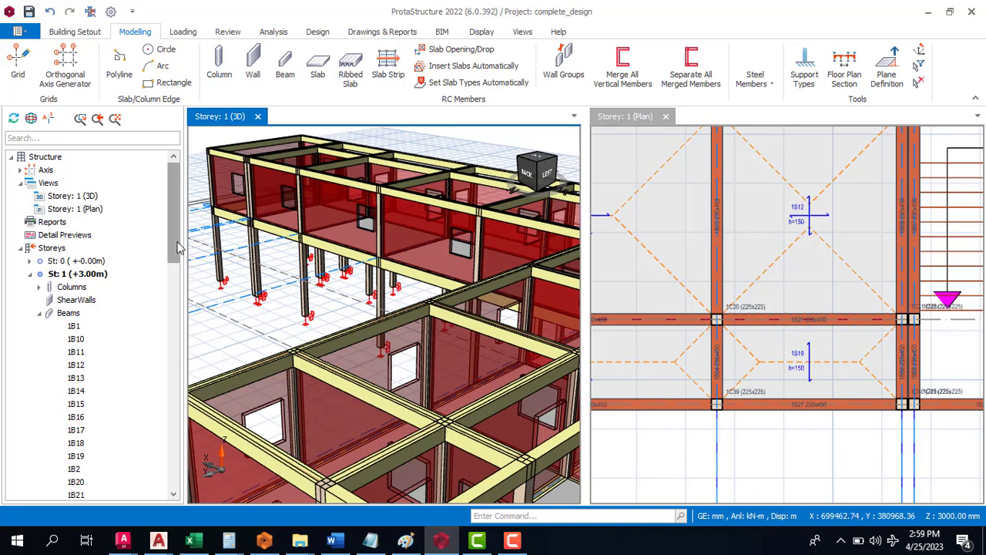
Make Storey 2 (+6.00 m) the displayed storey in both the 3D and plan views.
drag(176, 237, 172, 462)
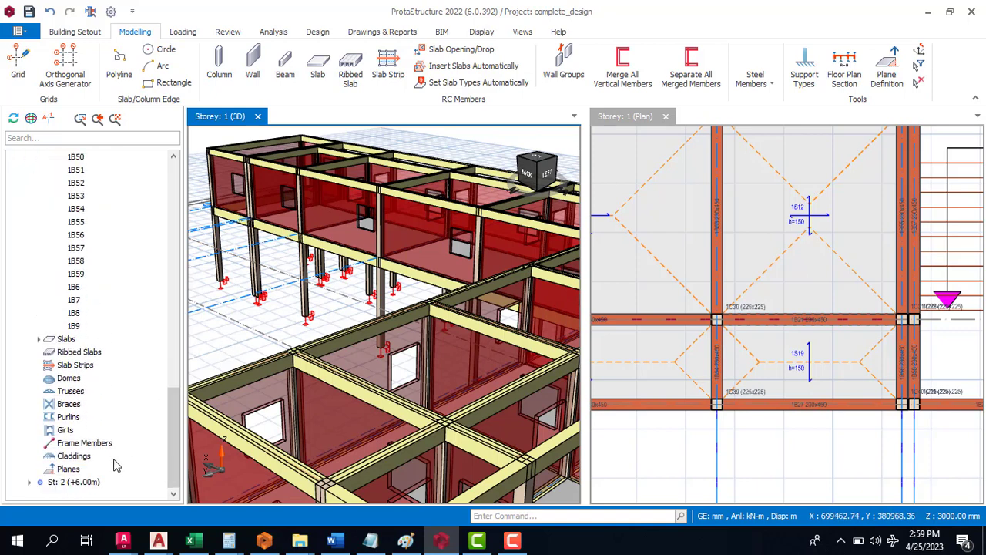
click(77, 481)
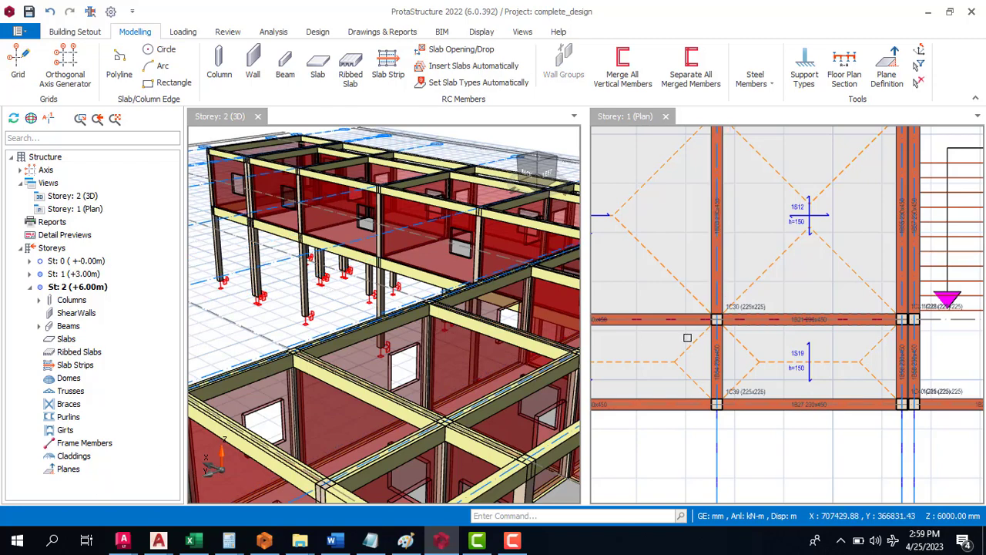
click(668, 435)
click(71, 469)
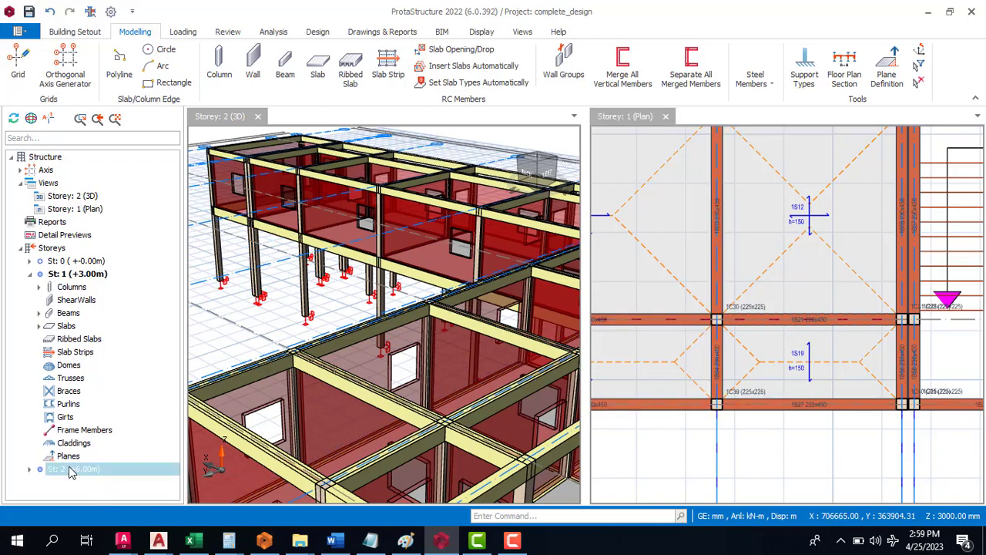
Select beam 2B1 in the Storey 2 plan and open its loads for editing.
scroll(781, 357, down, 5)
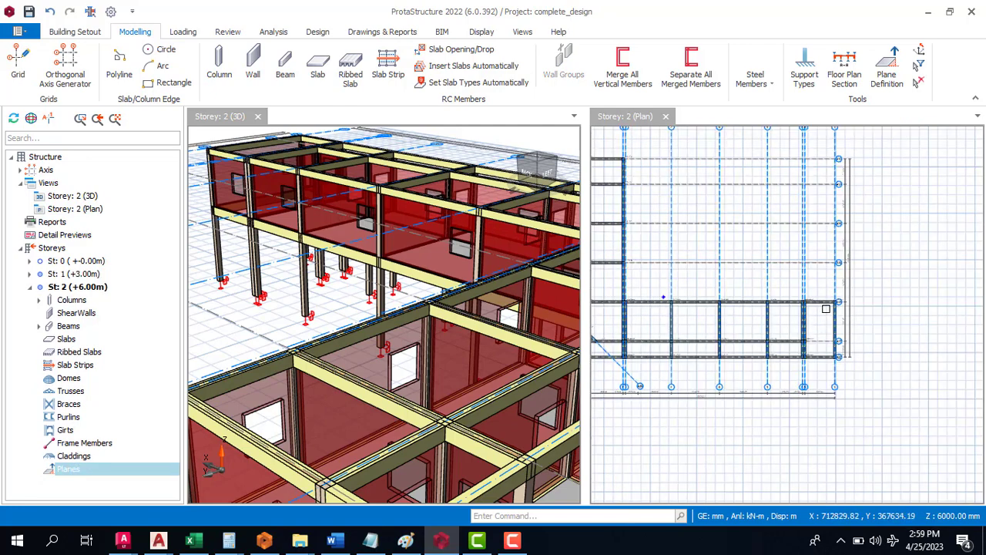
scroll(718, 217, up, 1)
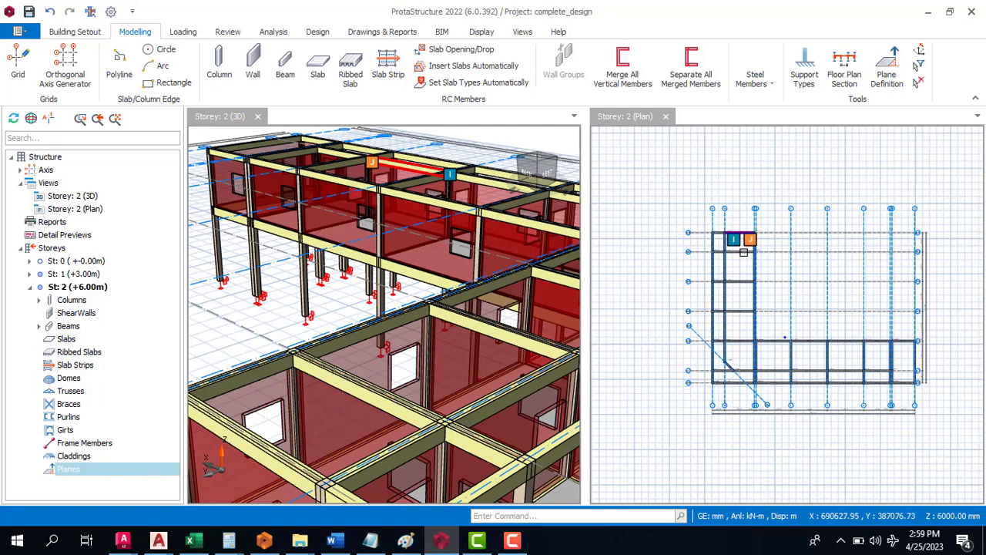
scroll(732, 236, up, 6)
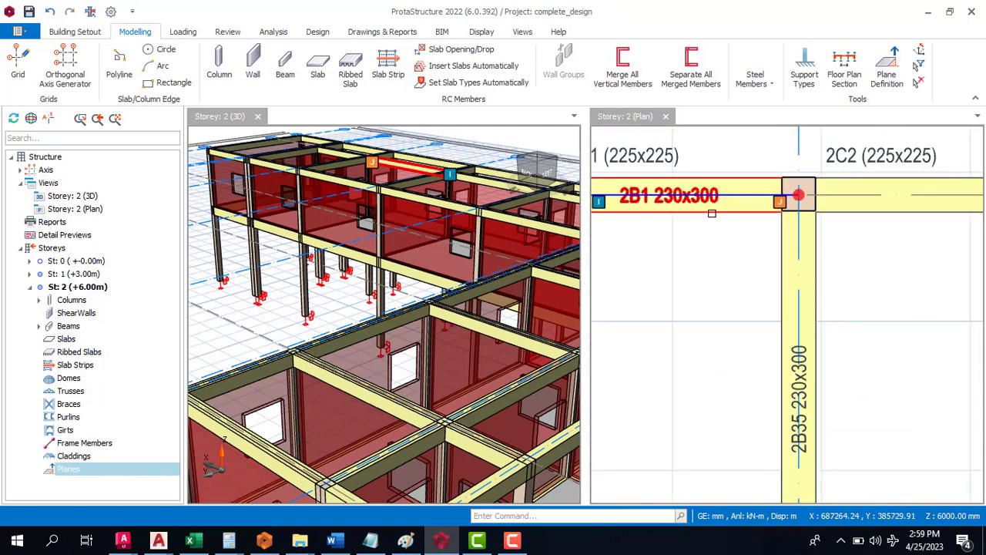
click(706, 212)
right_click(711, 214)
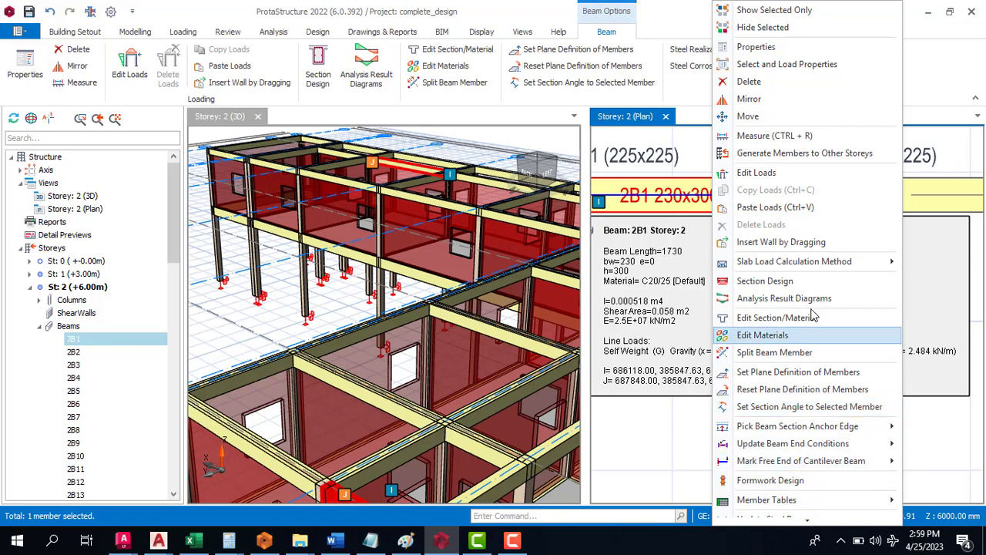
click(797, 176)
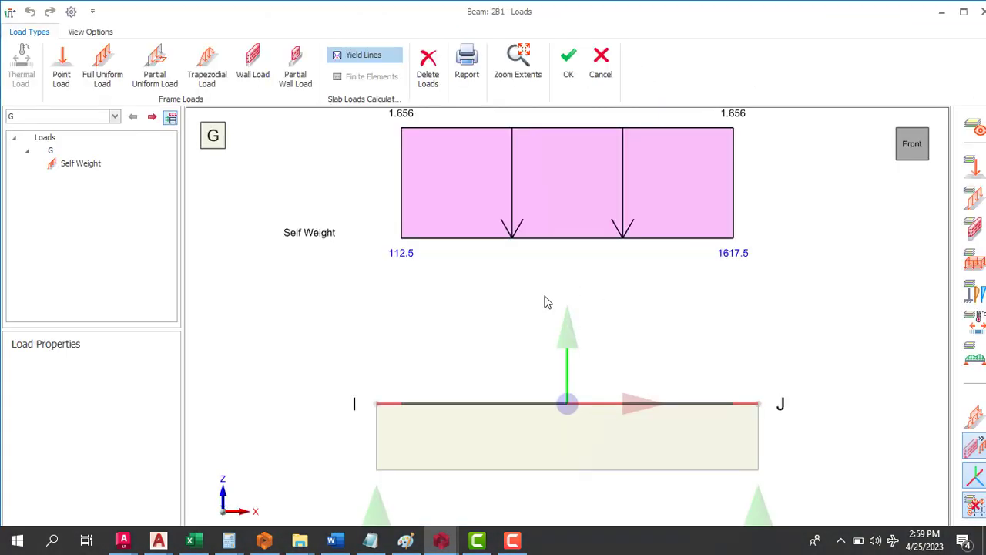
Try to give beam 2B1 a 1000 mm high wall load of 1.00 kN/m2, accept the loads and check the 3D view.
click(252, 63)
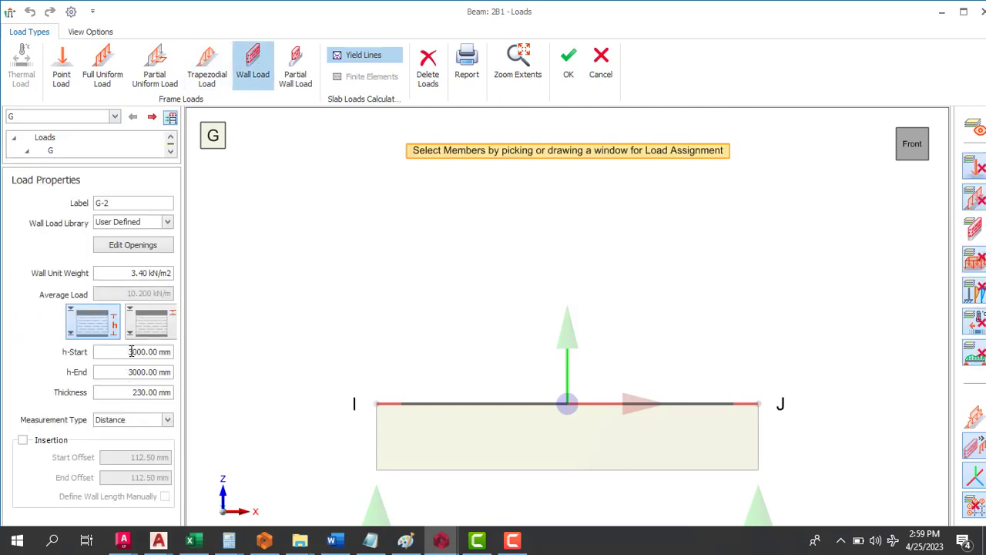
double_click(135, 273)
text(1)
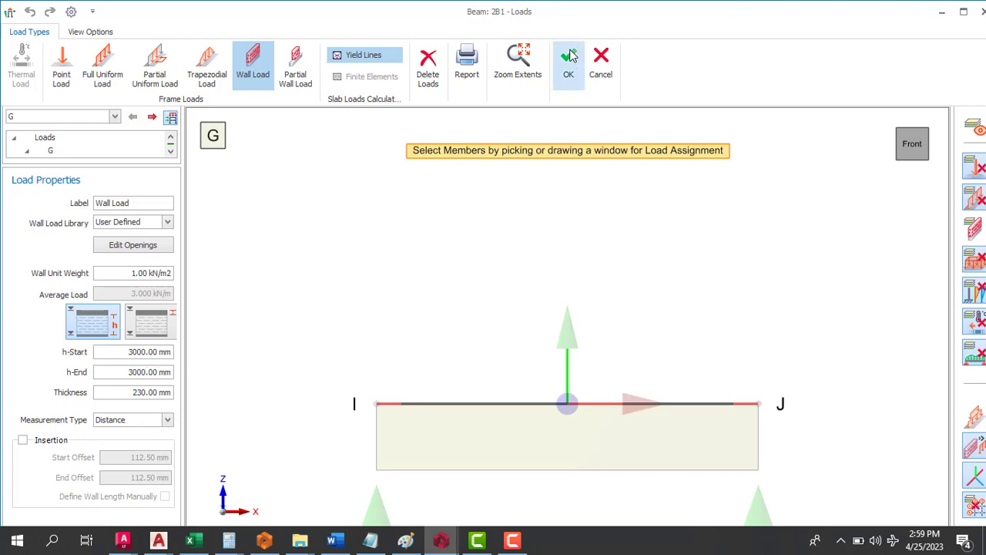
double_click(131, 372)
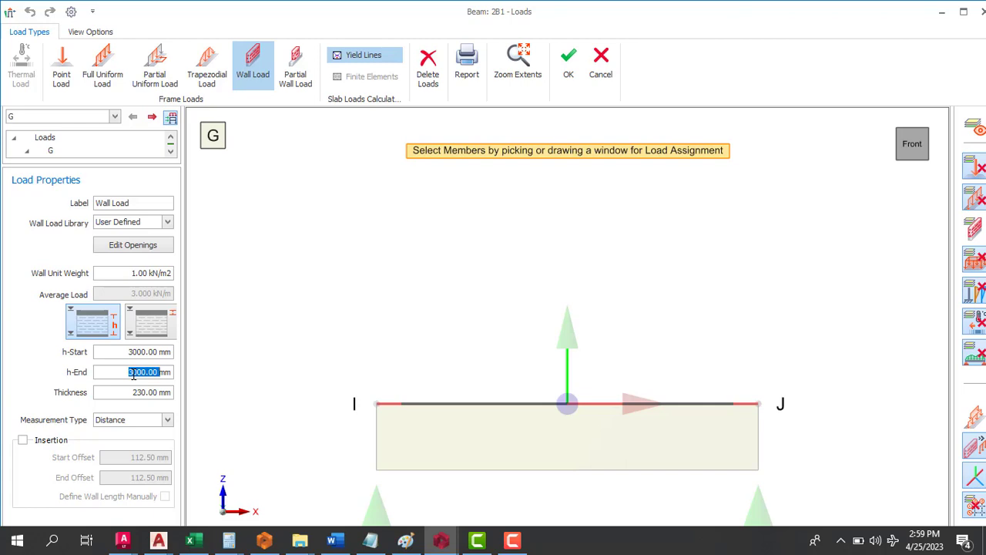
double_click(127, 352)
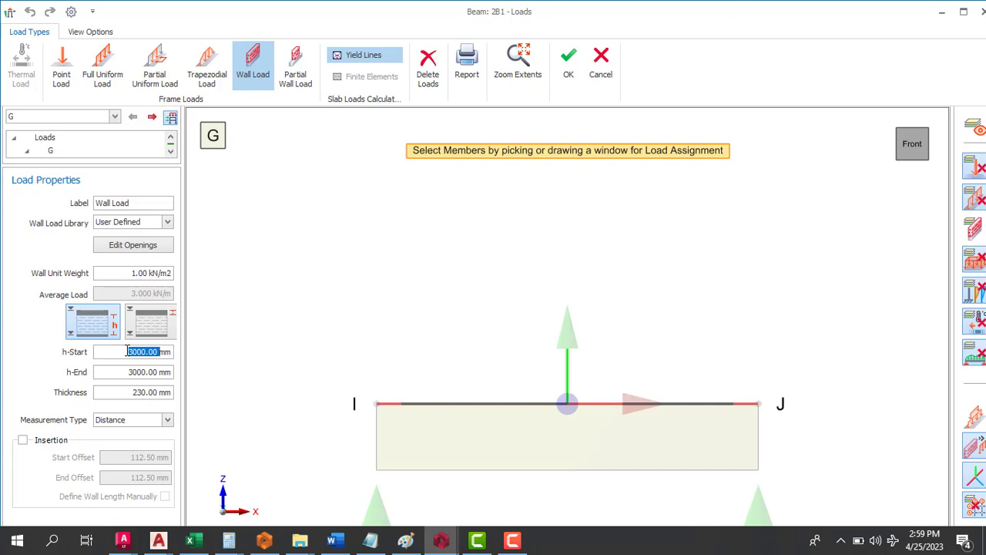
text(1000)
click(568, 66)
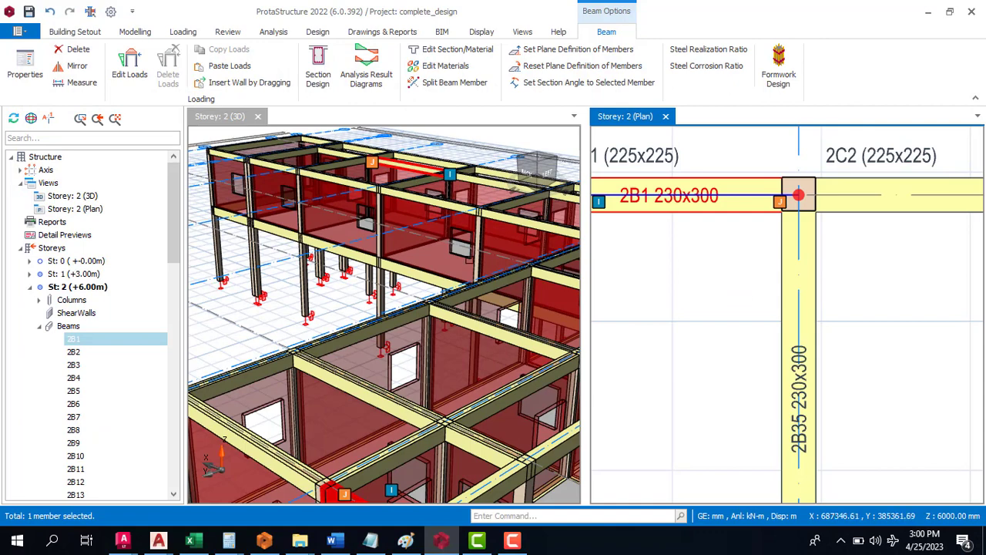
scroll(329, 248, down, 2)
scroll(361, 276, down, 3)
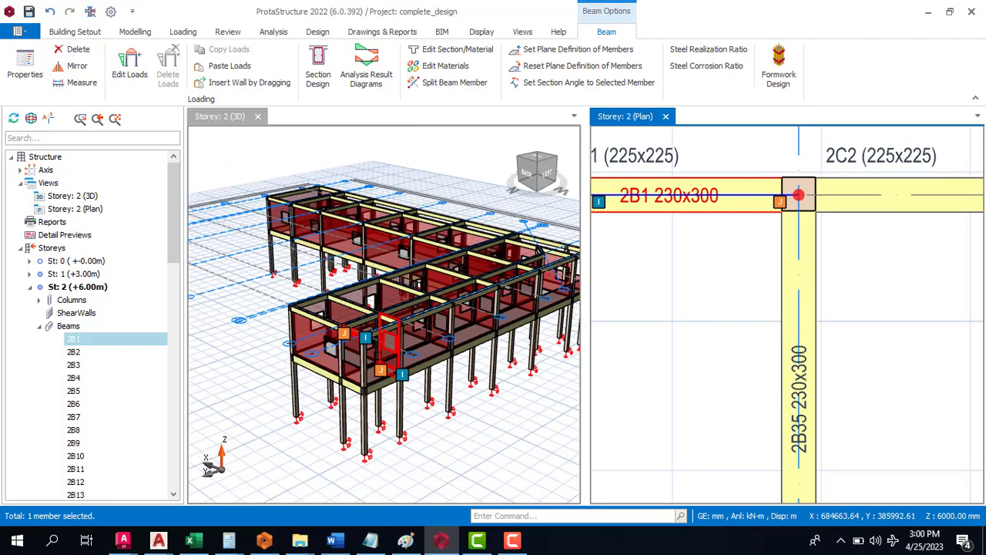
scroll(392, 345, up, 3)
Reopen the load editor for beam 2B1 from the Storey 2 plan.
click(717, 251)
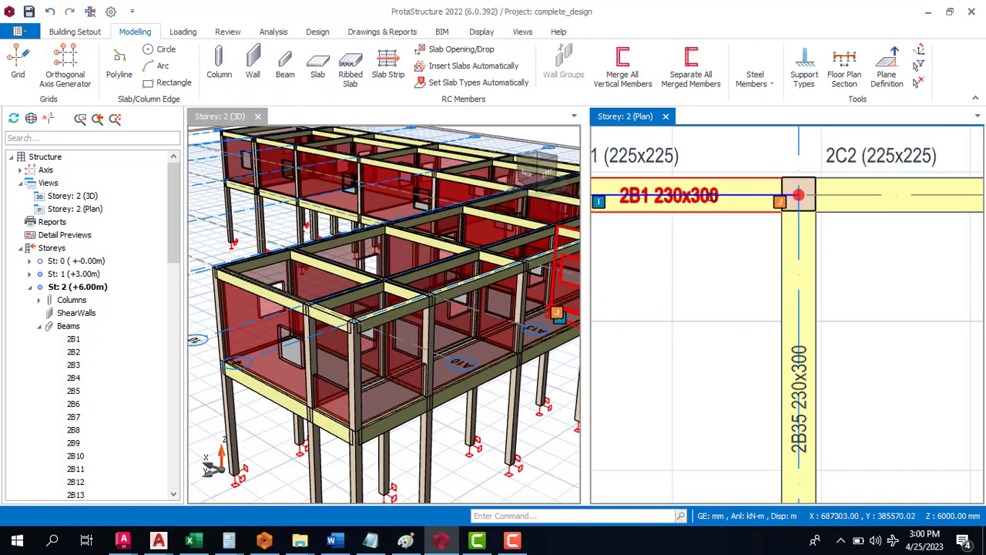
right_click(707, 212)
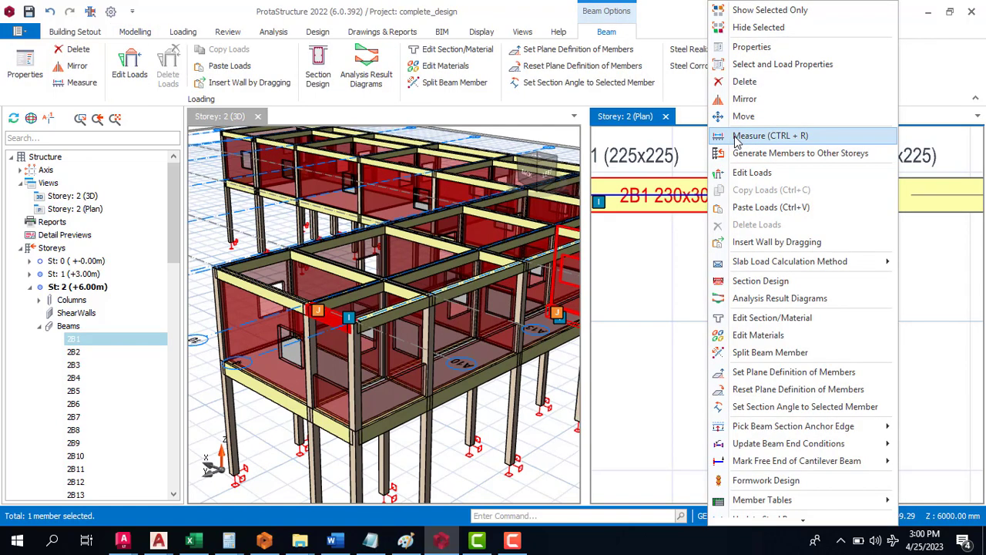
click(752, 172)
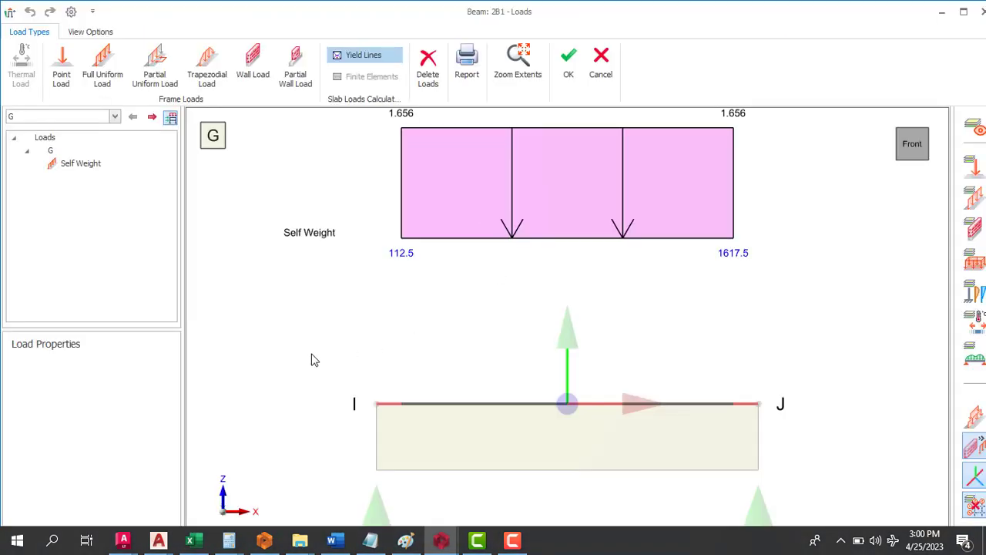
Assign beam 2B1 a 1000 mm high wall load with a unit weight of 1.00 kN/m2 and accept the loads.
click(262, 66)
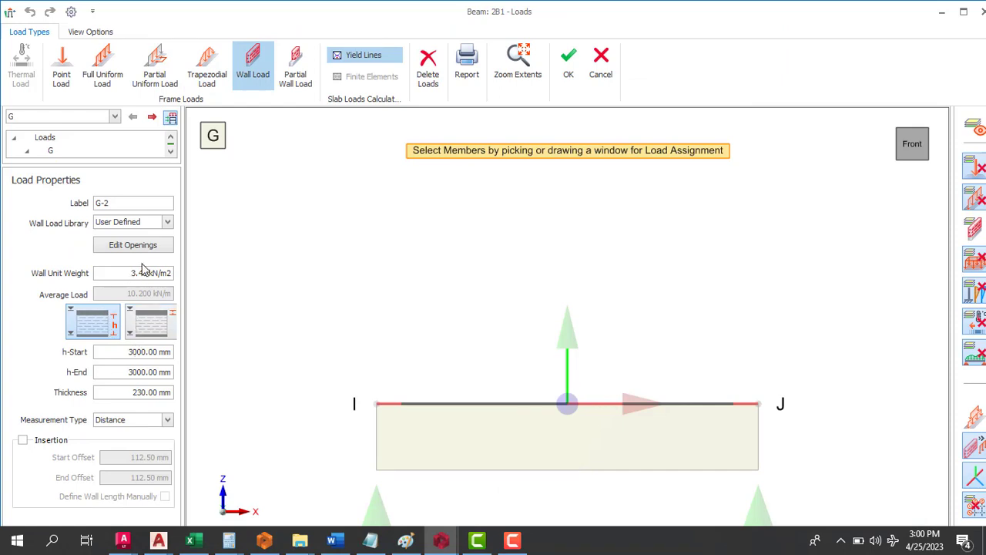
text(1)
double_click(131, 352)
text(1)
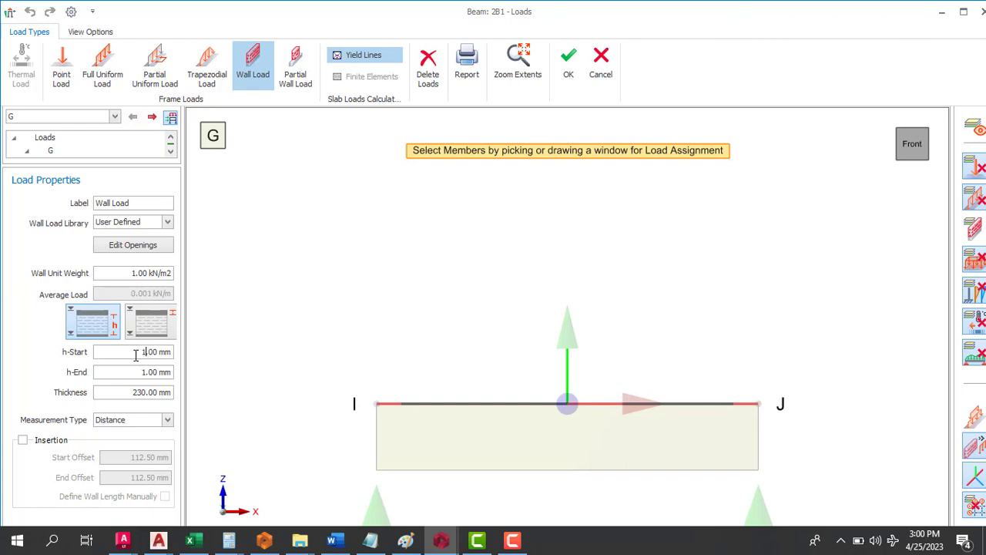
text(000)
click(587, 394)
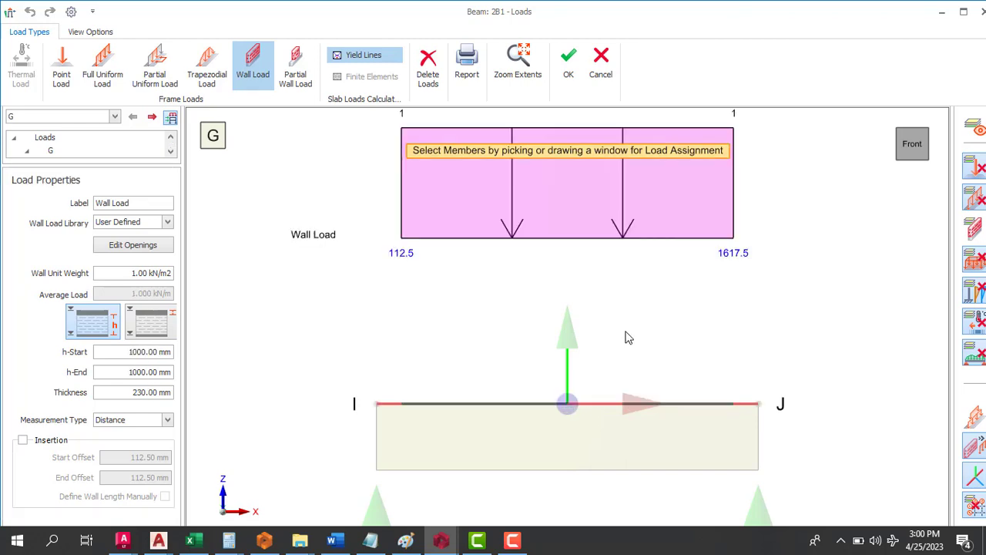
click(571, 71)
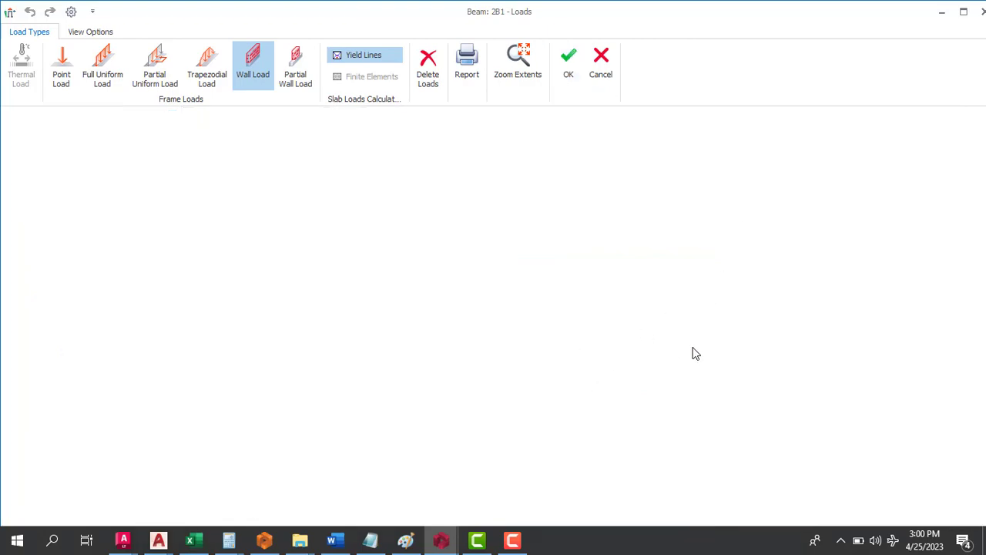
scroll(324, 288, down, 3)
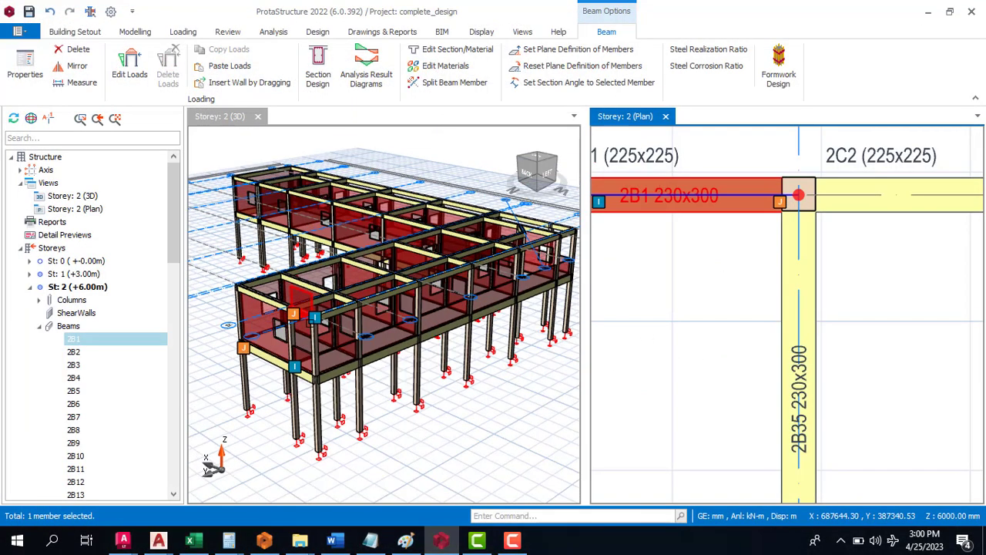
scroll(324, 287, down, 2)
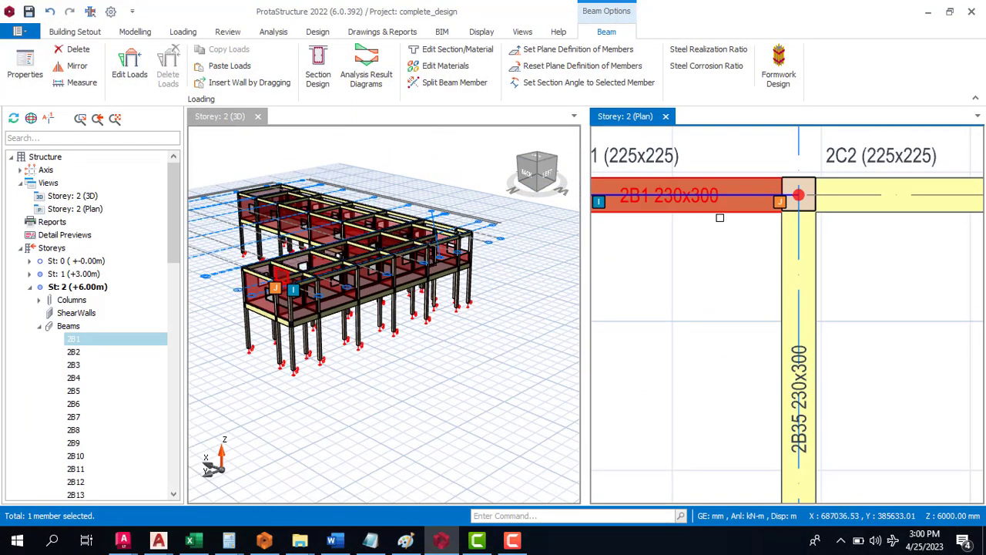
Copy the wall load of beam 2B1 for use on other members.
key(Escape)
scroll(739, 213, down, 4)
scroll(701, 190, up, 5)
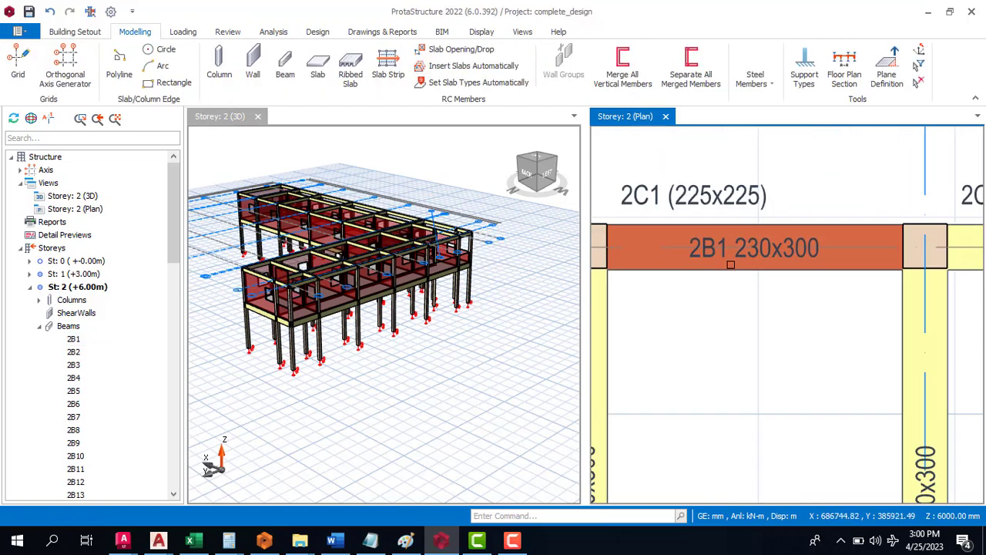
click(733, 269)
right_click(733, 269)
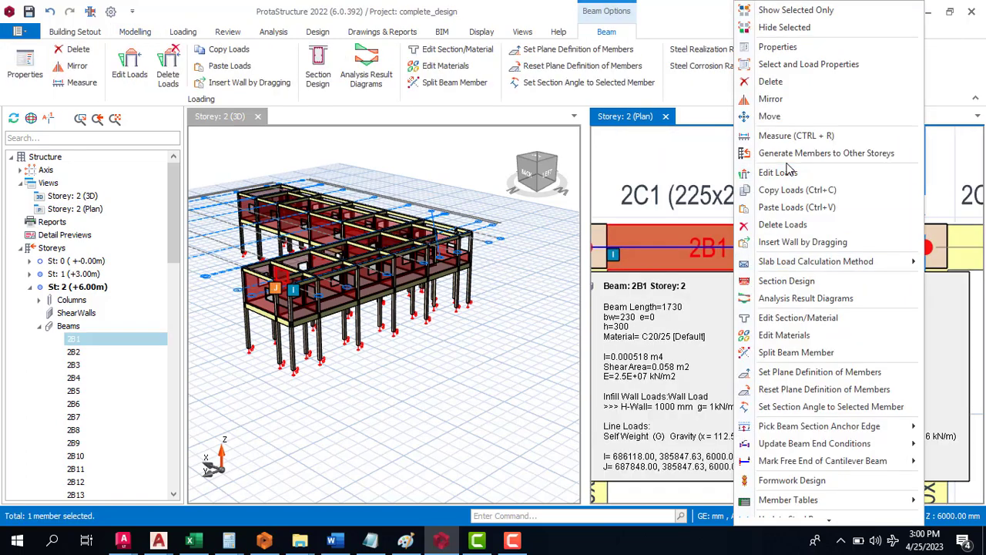
click(229, 48)
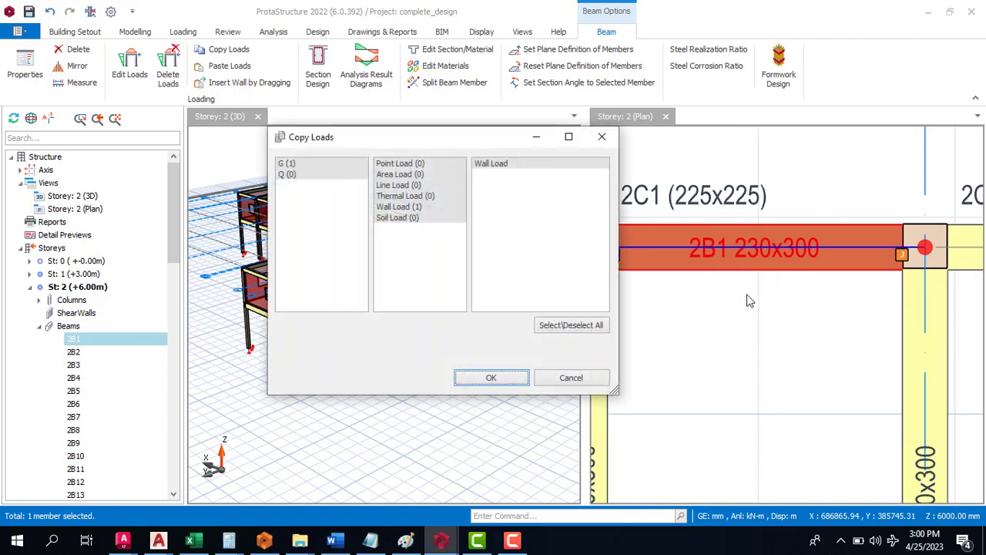
click(499, 379)
Paste the copied wall load onto all members of Storey 2 and clear the selection.
scroll(893, 312, down, 6)
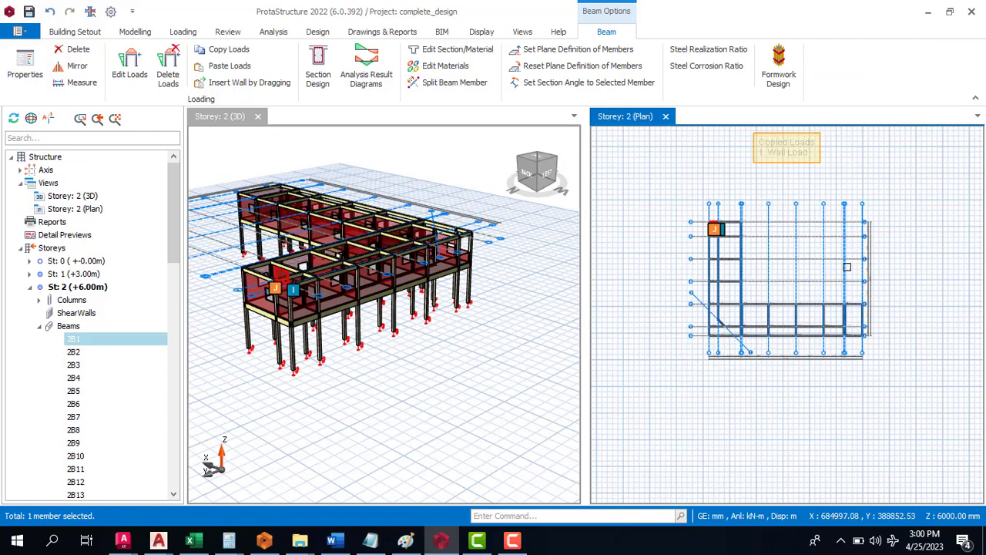
drag(704, 205, 868, 359)
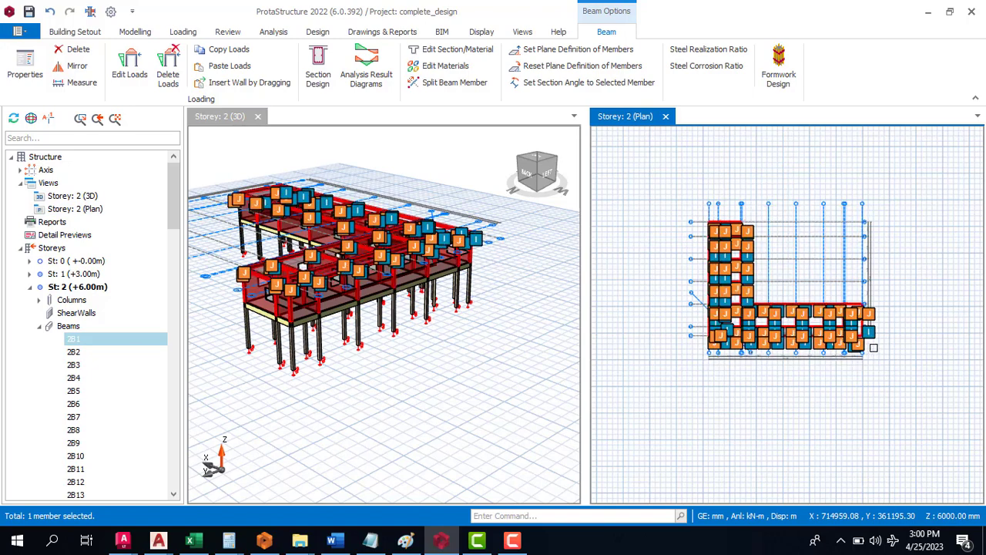
scroll(860, 293, up, 5)
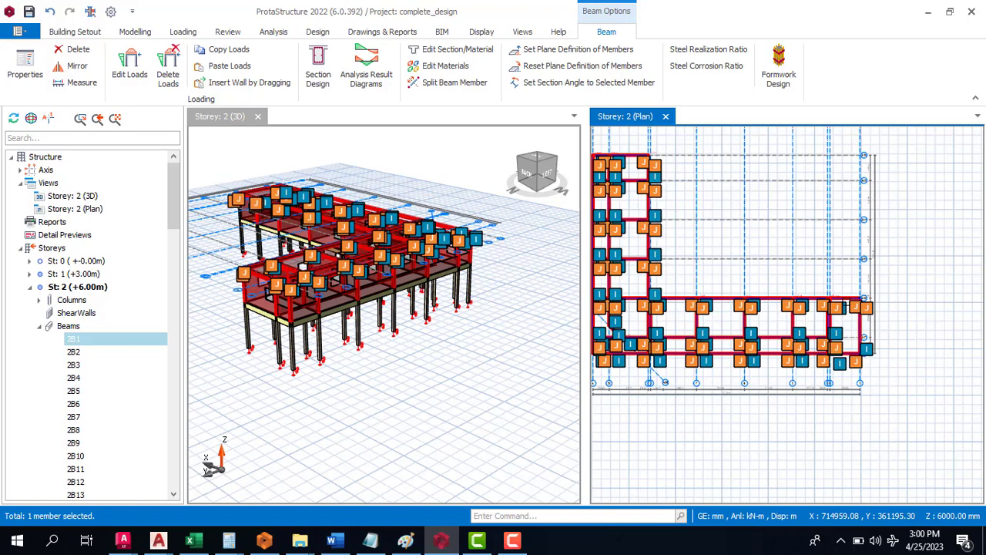
right_click(869, 300)
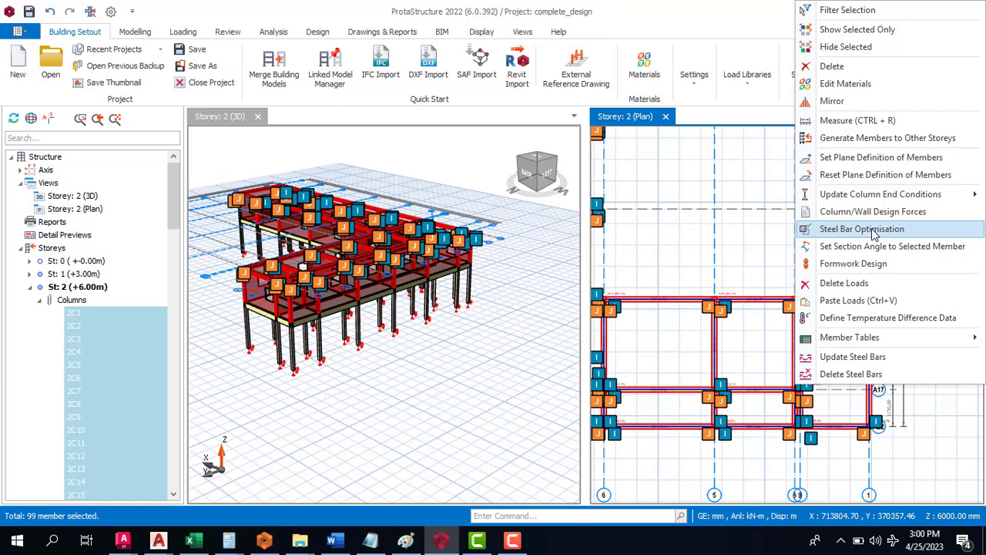
click(876, 305)
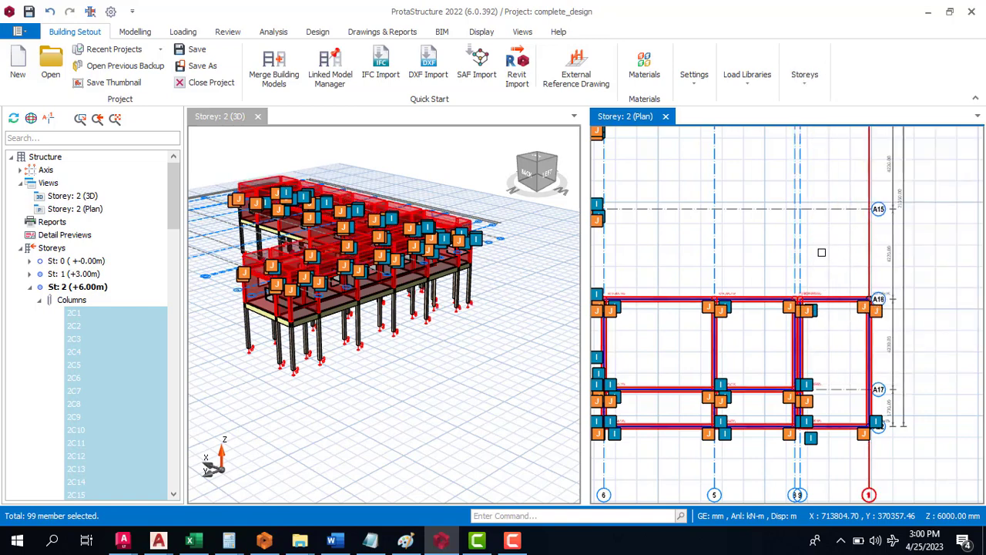
key(Escape)
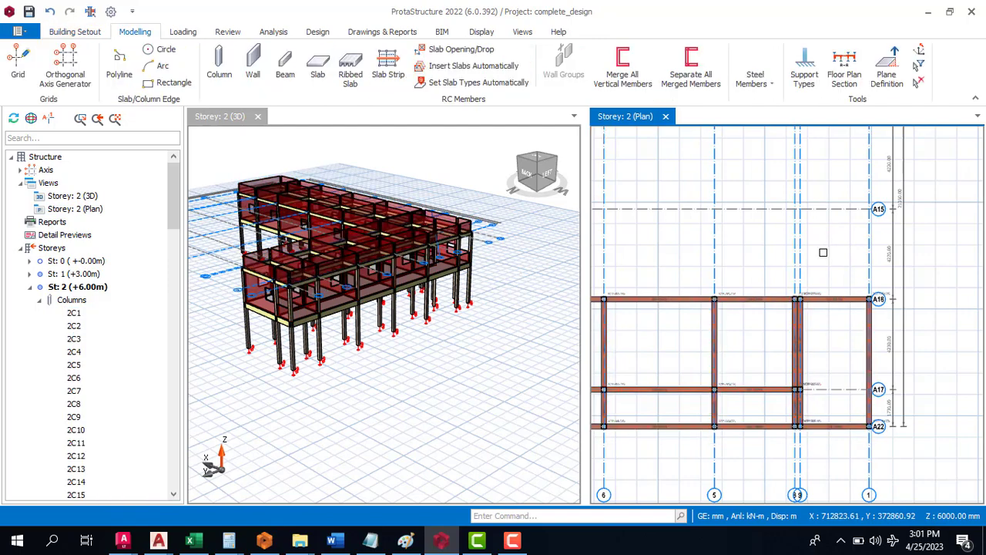
Examine the wall loads on both storeys in the 3D model, from the whole building to a close-up of individual beams.
scroll(374, 288, down, 2)
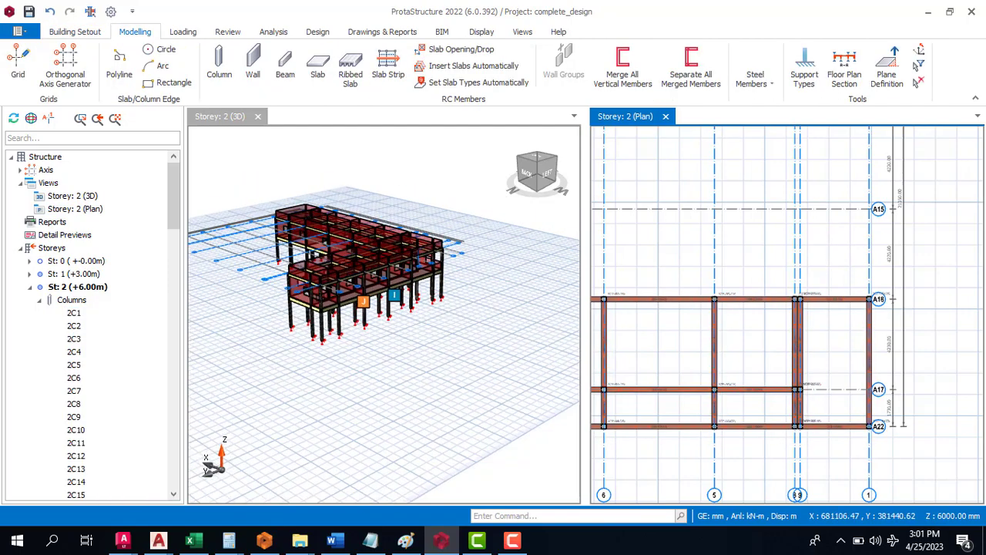
middle_drag(296, 310, 352, 320)
scroll(342, 296, up, 2)
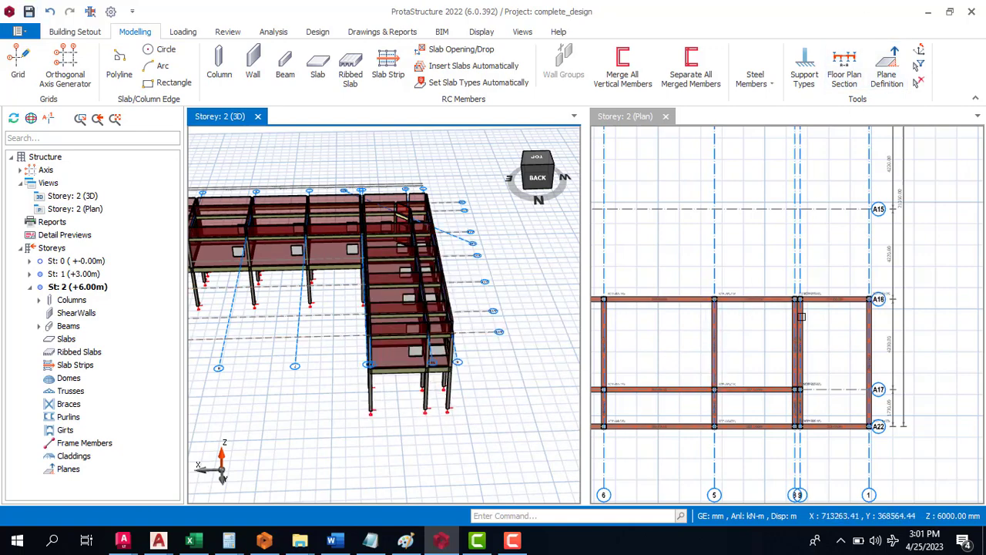
scroll(822, 333, down, 3)
scroll(850, 336, down, 3)
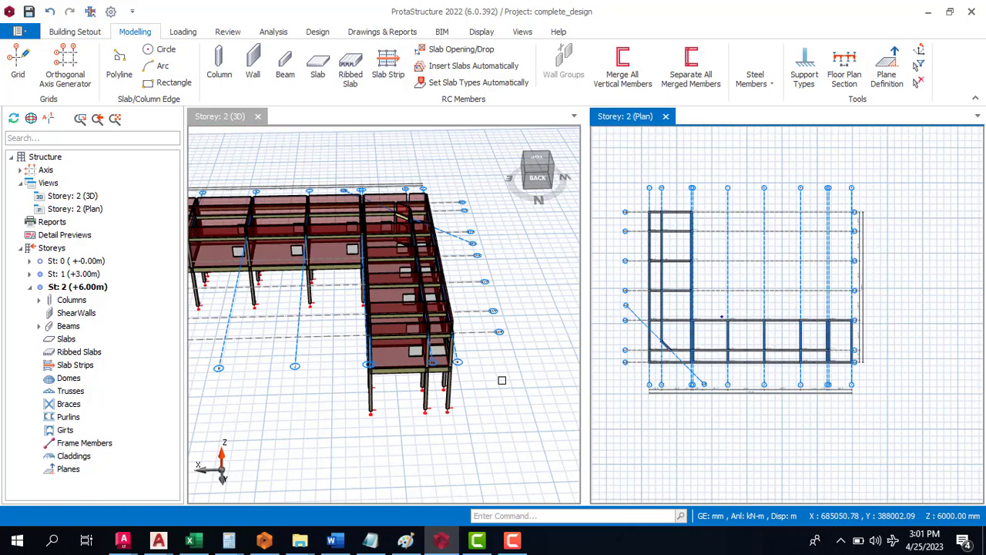
scroll(479, 394, down, 1)
scroll(314, 363, down, 1)
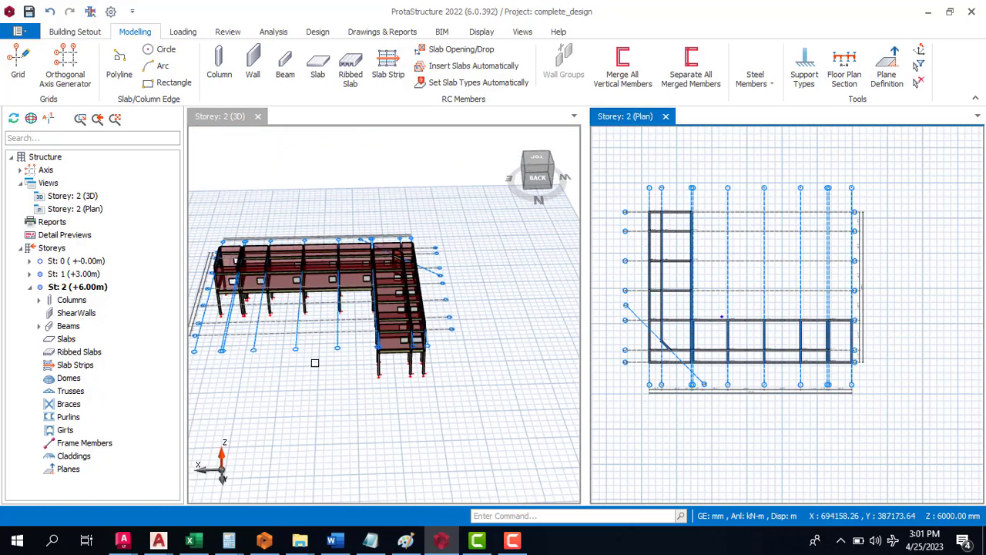
middle_drag(247, 350, 286, 346)
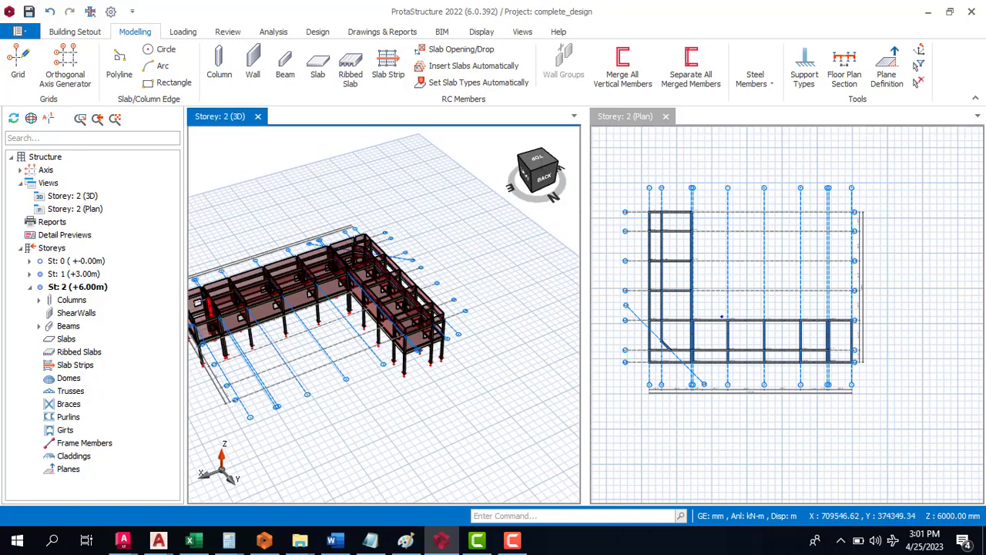
scroll(218, 297, up, 2)
scroll(231, 299, up, 4)
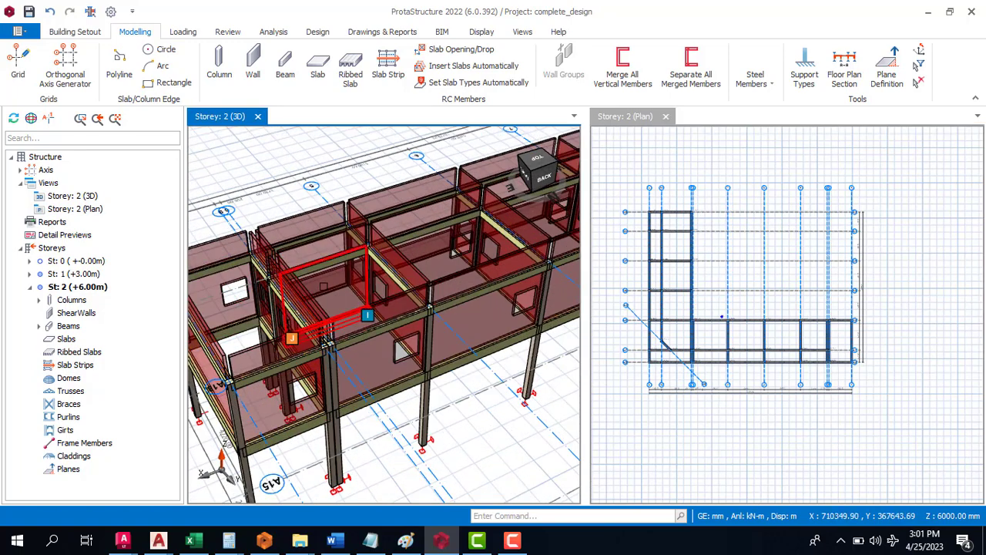
mouse_move(323, 286)
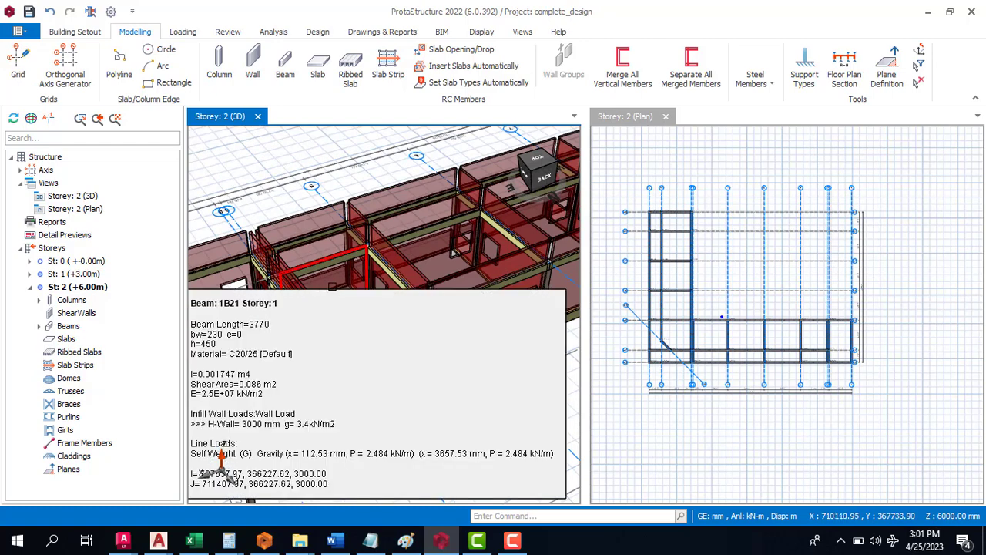
scroll(332, 287, down, 4)
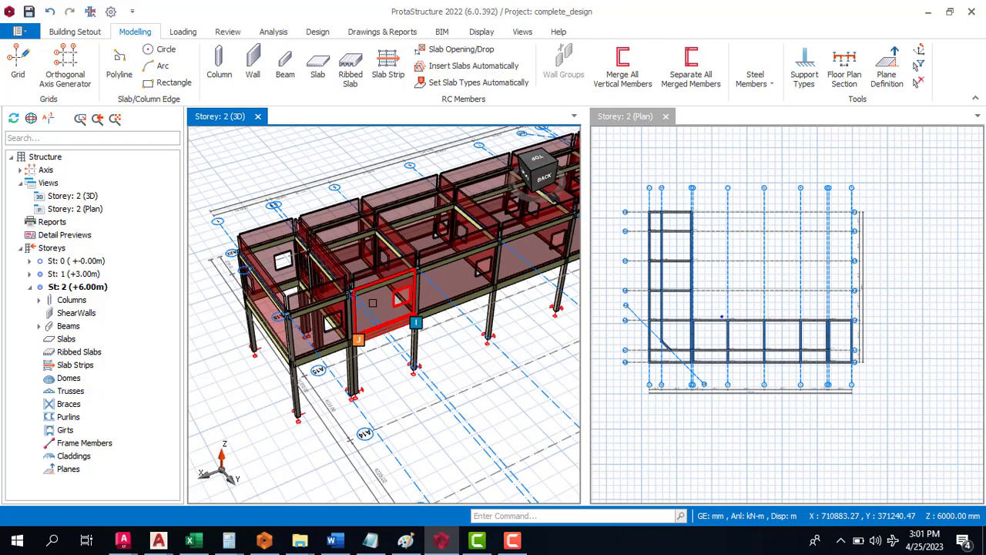
mouse_move(377, 300)
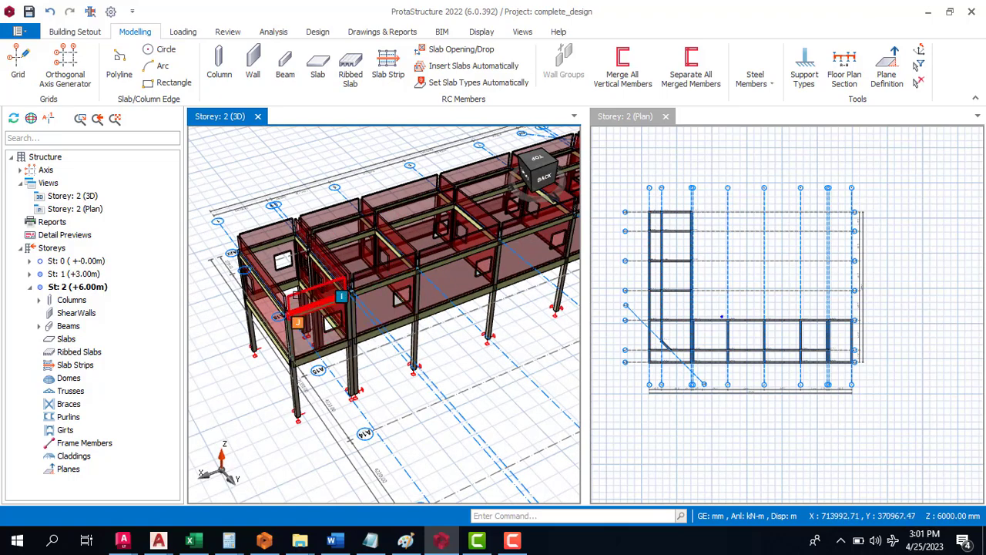
Examine the walls and openings along the front and right sides of the 3D model, both close up and from afar.
scroll(307, 302, down, 6)
mouse_move(465, 370)
middle_down()
mouse_move(442, 321)
mouse_move(425, 311)
mouse_move(304, 348)
mouse_move(507, 359)
mouse_move(487, 367)
mouse_move(462, 352)
mouse_move(460, 412)
mouse_move(502, 378)
mouse_move(486, 409)
mouse_move(348, 409)
mouse_move(336, 423)
mouse_move(343, 397)
middle_up()
scroll(497, 382, up, 5)
scroll(493, 378, down, 5)
scroll(343, 396, up, 6)
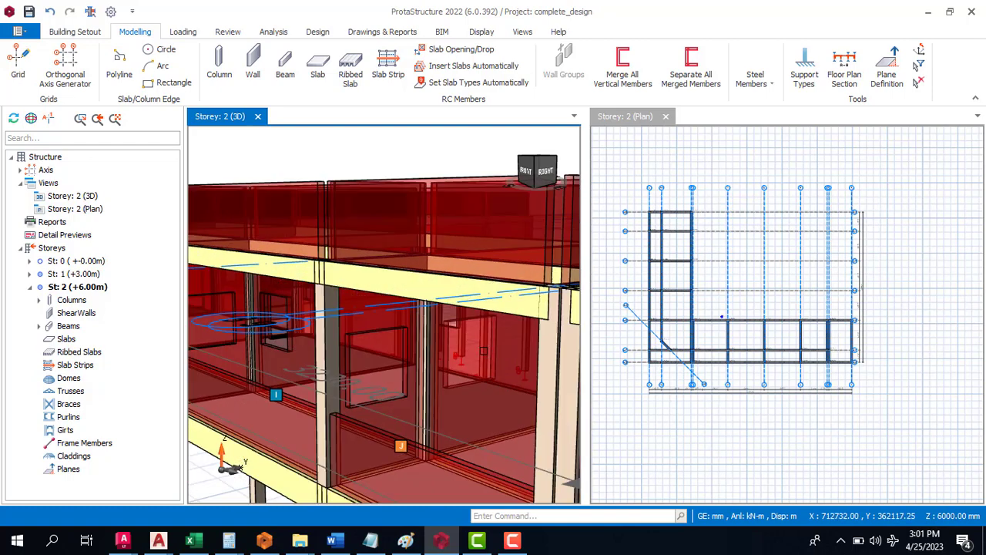
middle_drag(432, 383, 427, 395)
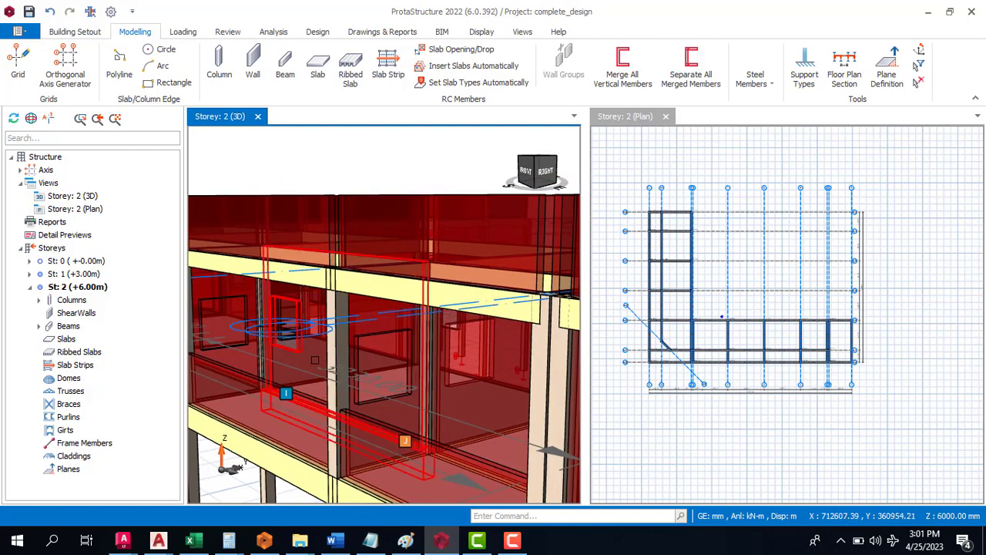
scroll(314, 360, down, 10)
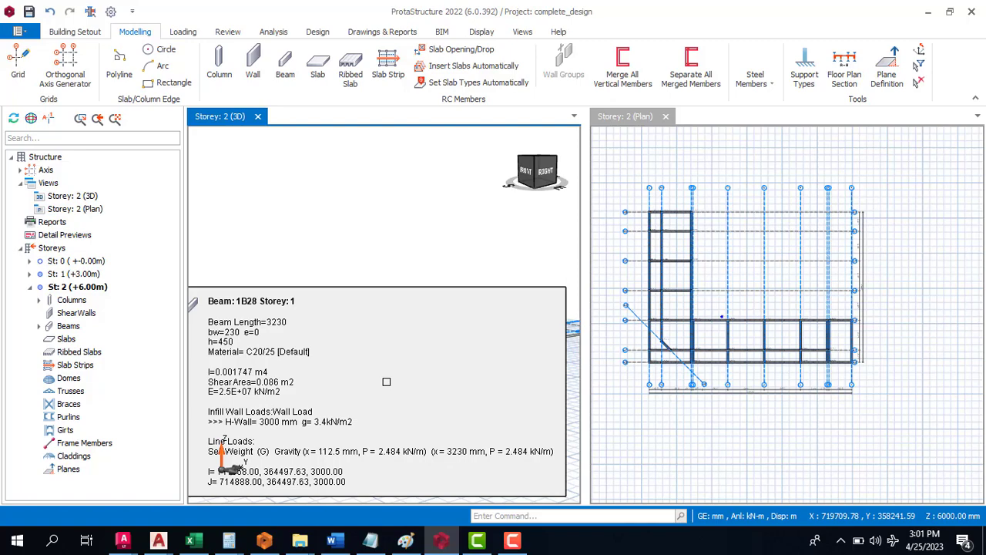
scroll(468, 245, down, 3)
scroll(366, 317, up, 2)
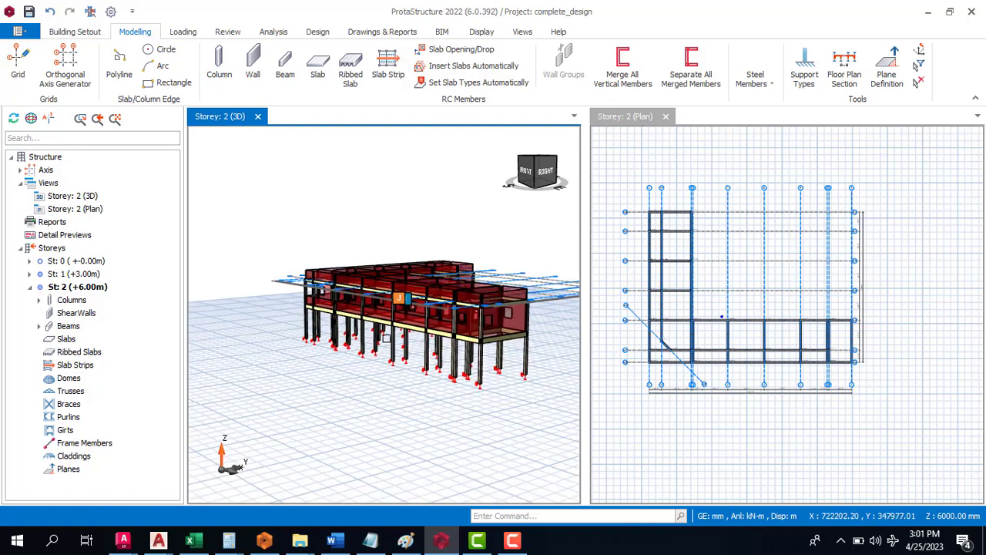
scroll(466, 337, up, 3)
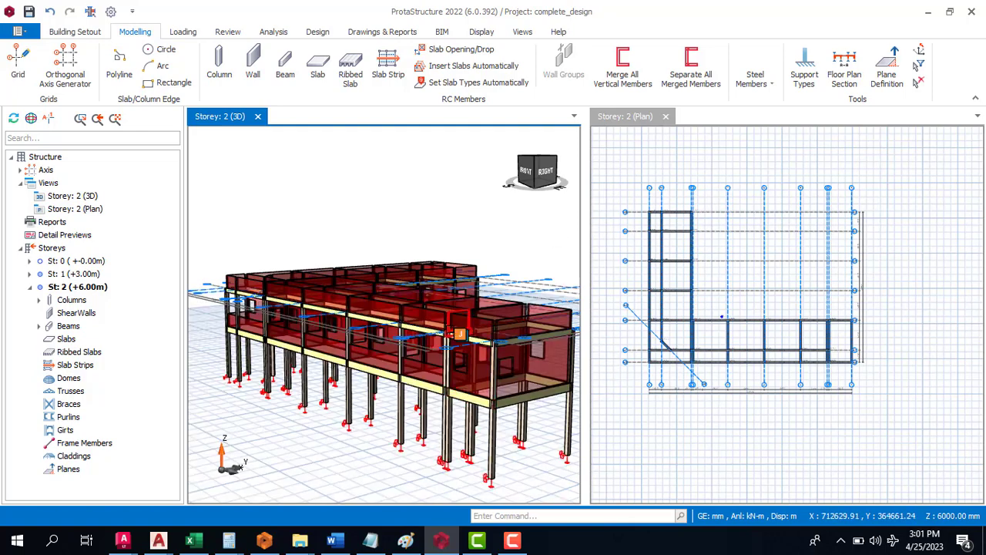
mouse_move(452, 330)
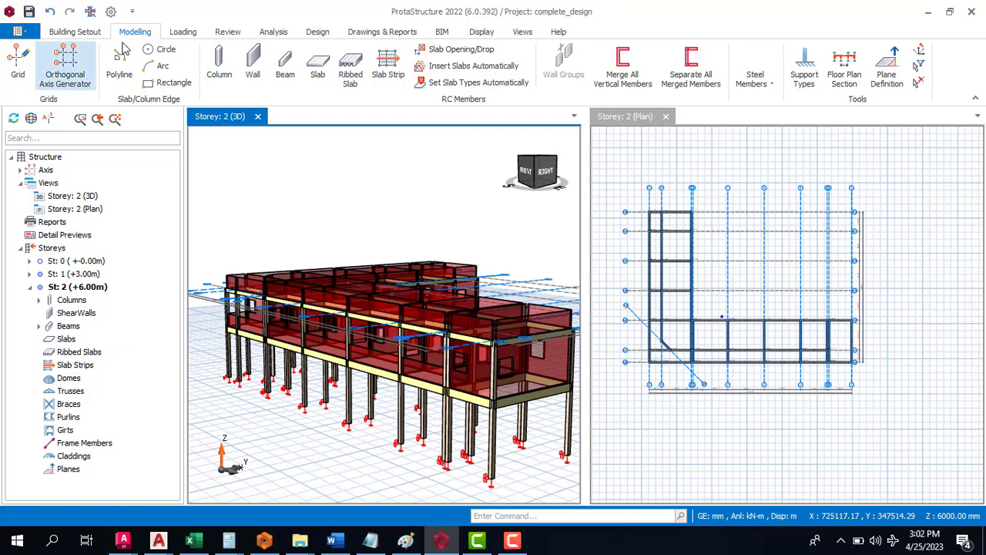
Open the Building Analysis dialog for the model.
click(179, 34)
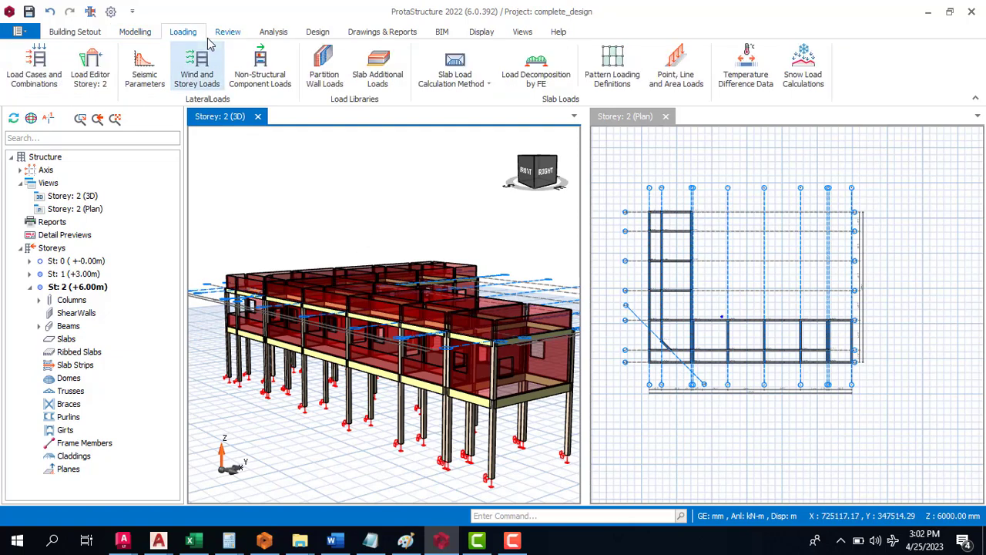
click(270, 35)
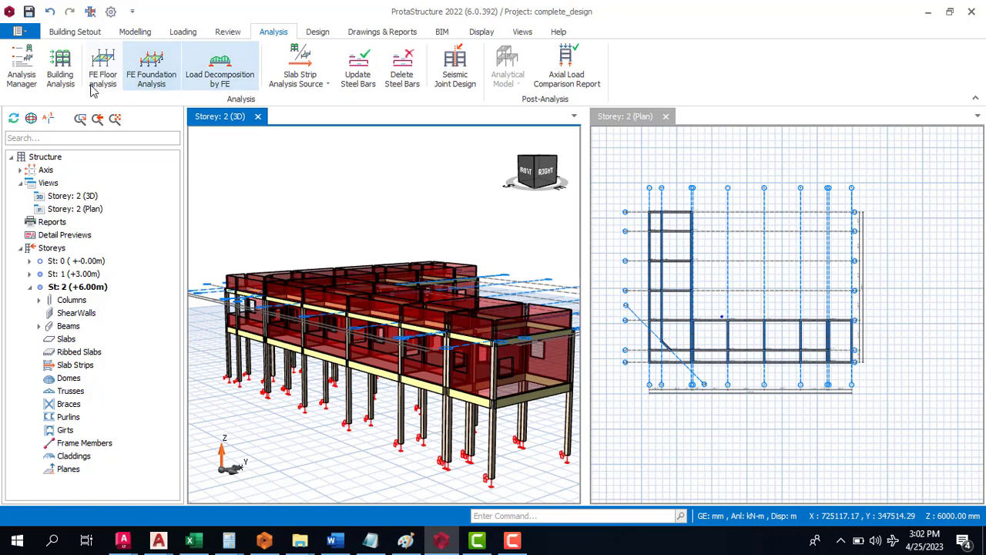
click(60, 74)
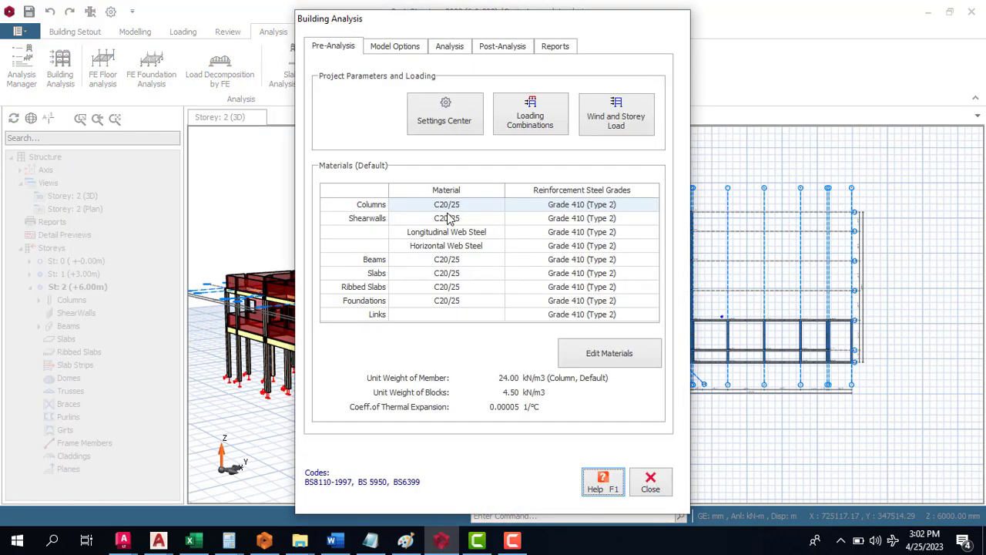
Review the Settings Center options for units, beam design, column and shearwall rebars, longitudinal bars and beam rebar patterns.
click(463, 132)
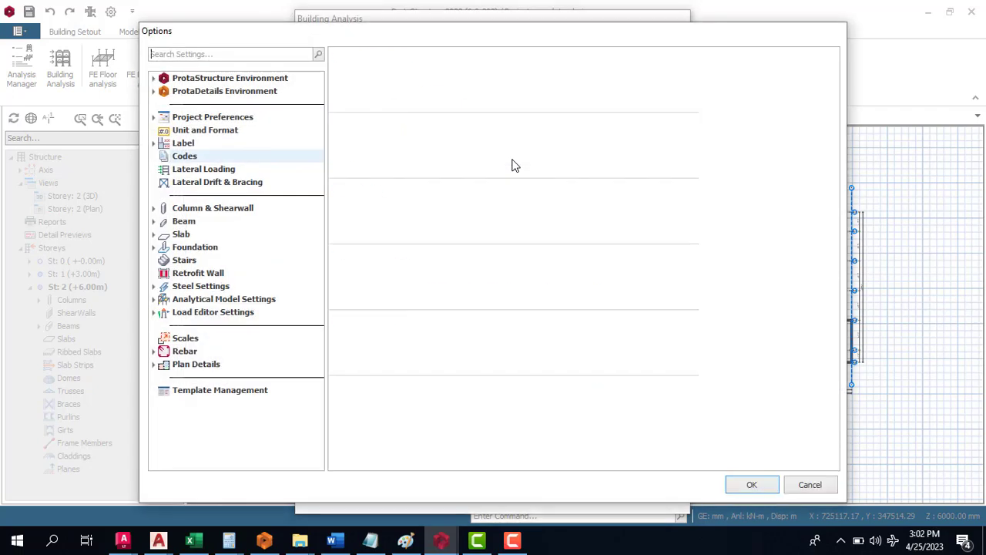
click(209, 131)
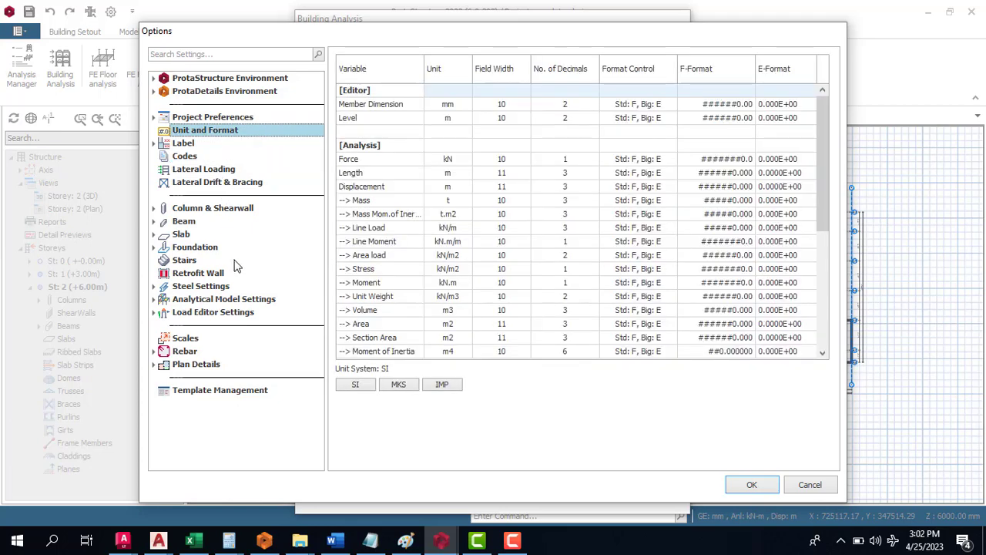
click(194, 221)
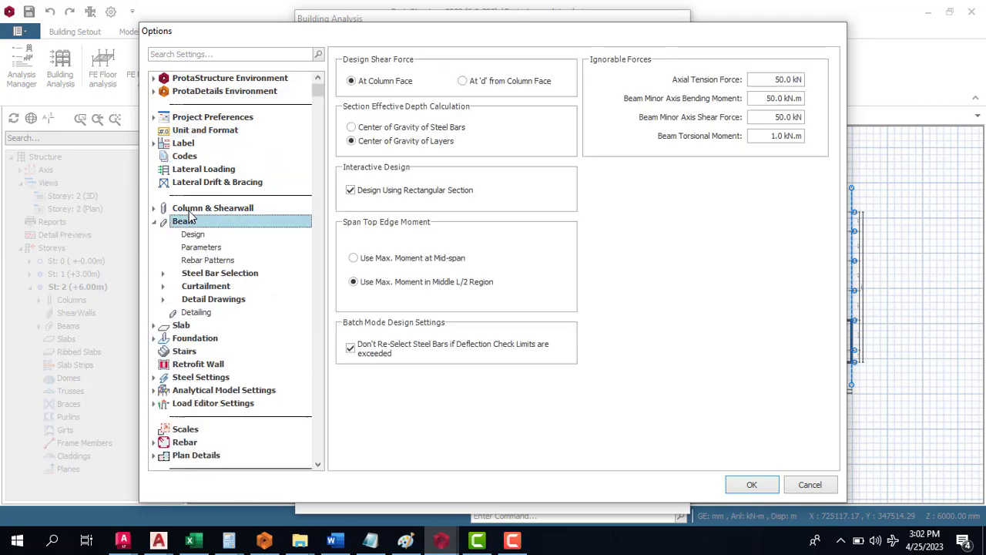
click(194, 209)
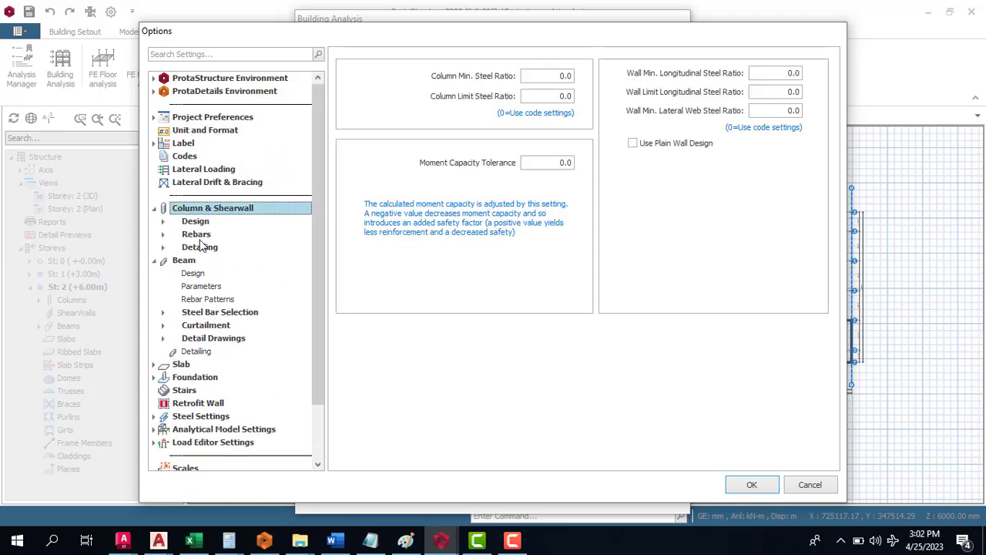
click(196, 234)
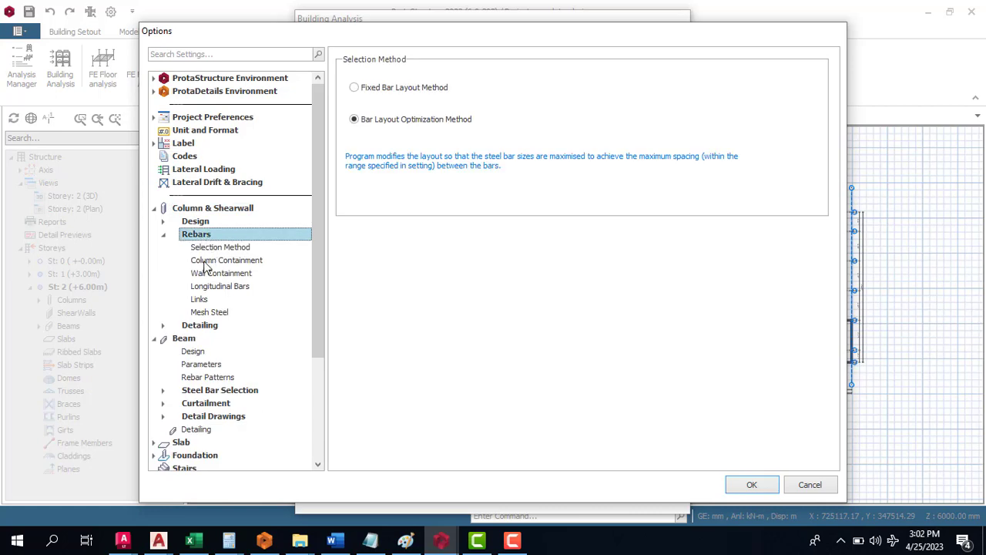
click(228, 261)
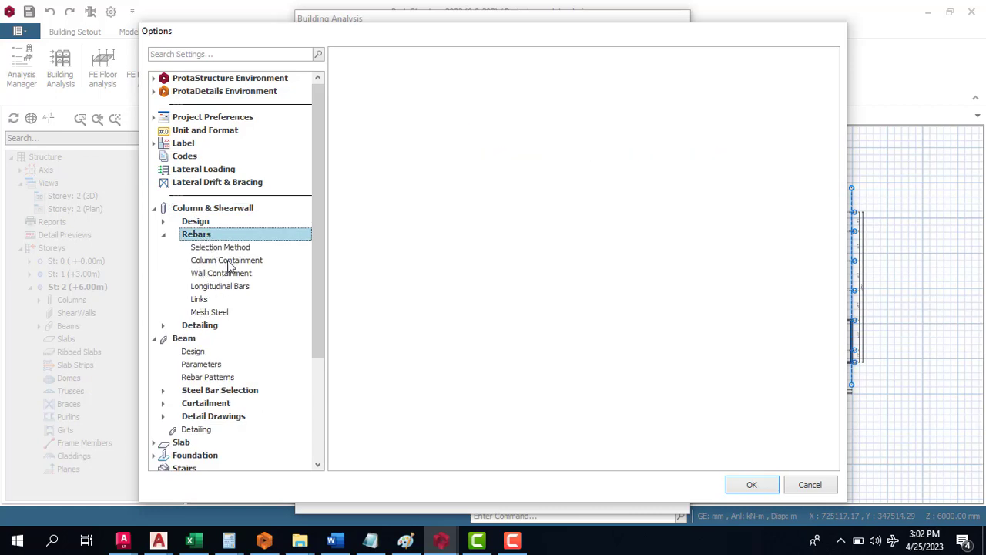
click(231, 274)
click(226, 287)
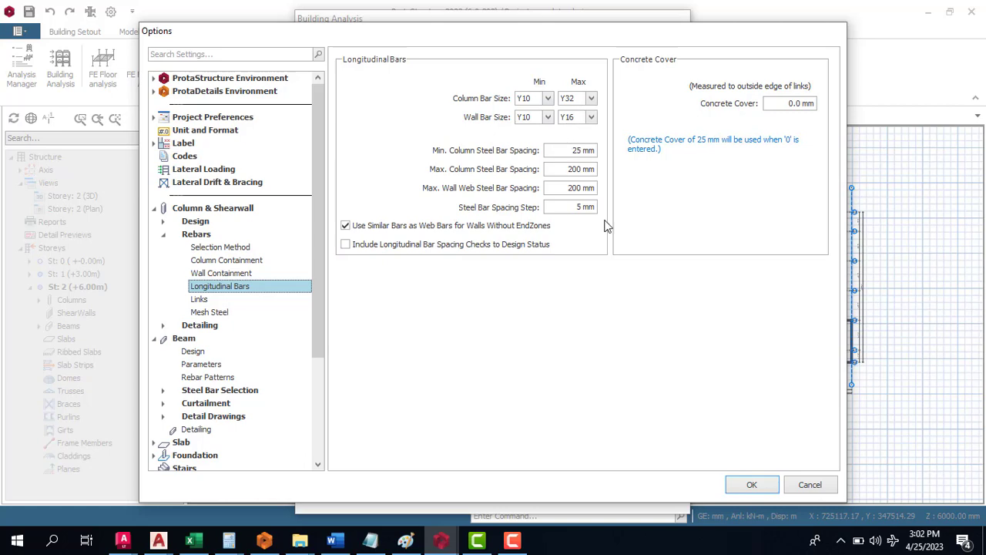
click(210, 376)
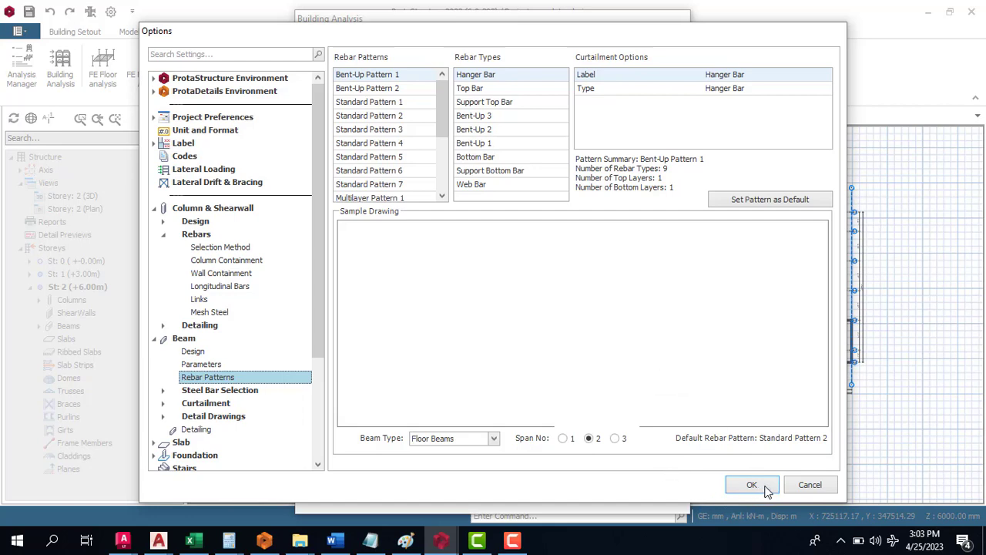
click(515, 545)
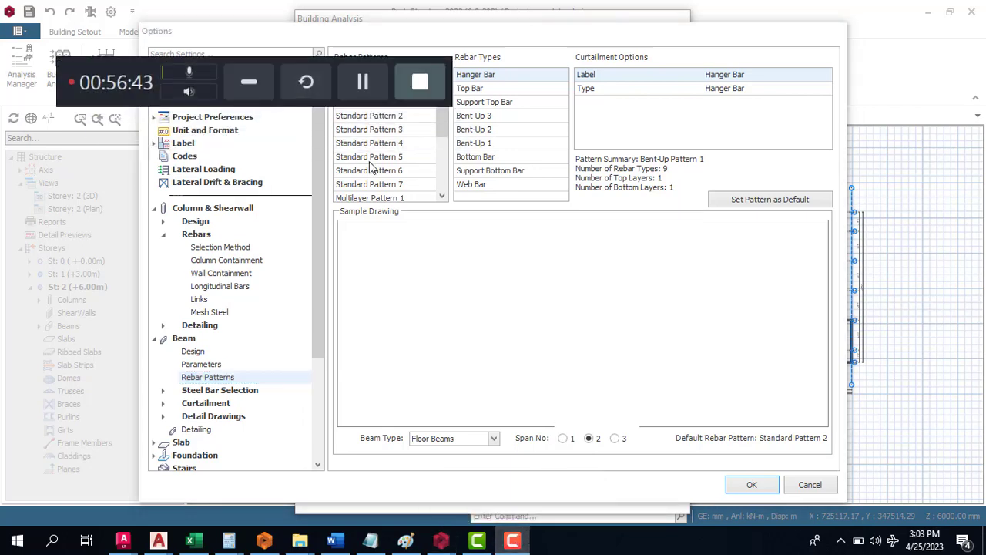
click(252, 82)
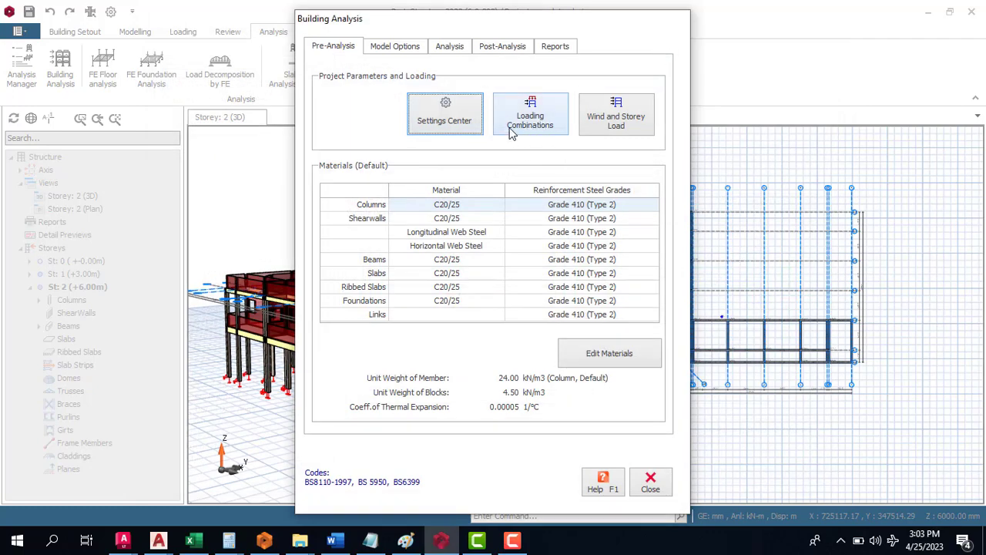
Review the design codes and the unit and format options in the Settings Center, and close it without changes.
click(462, 128)
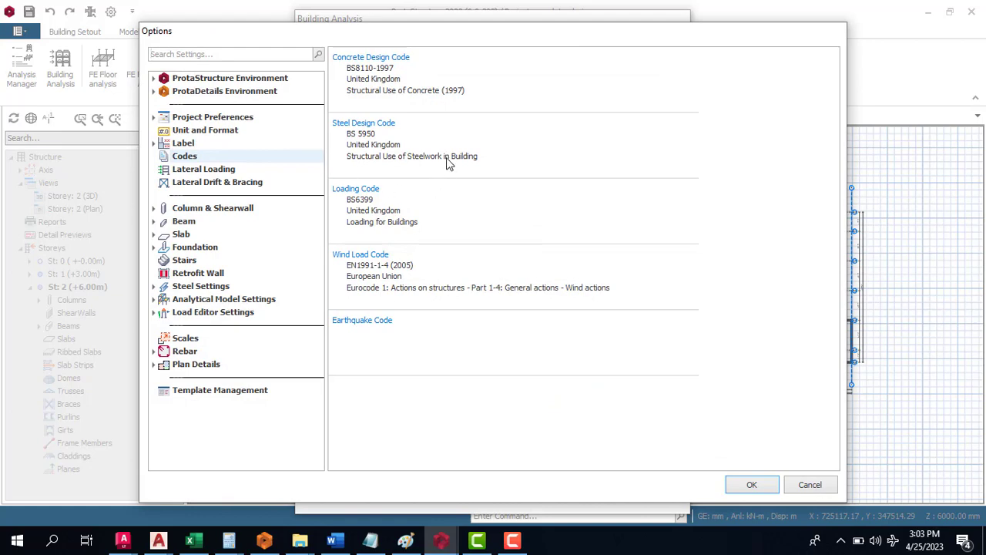
click(204, 160)
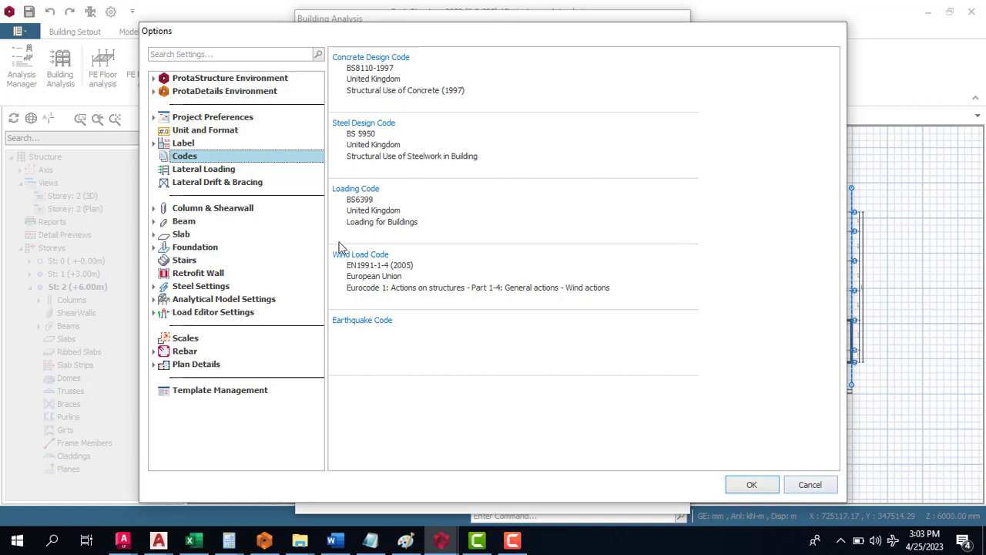
click(232, 133)
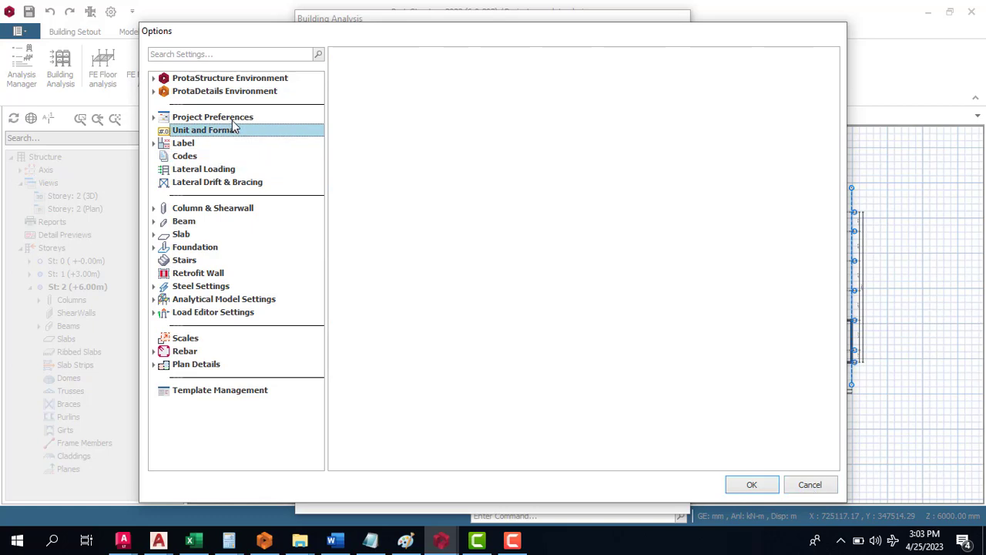
click(808, 485)
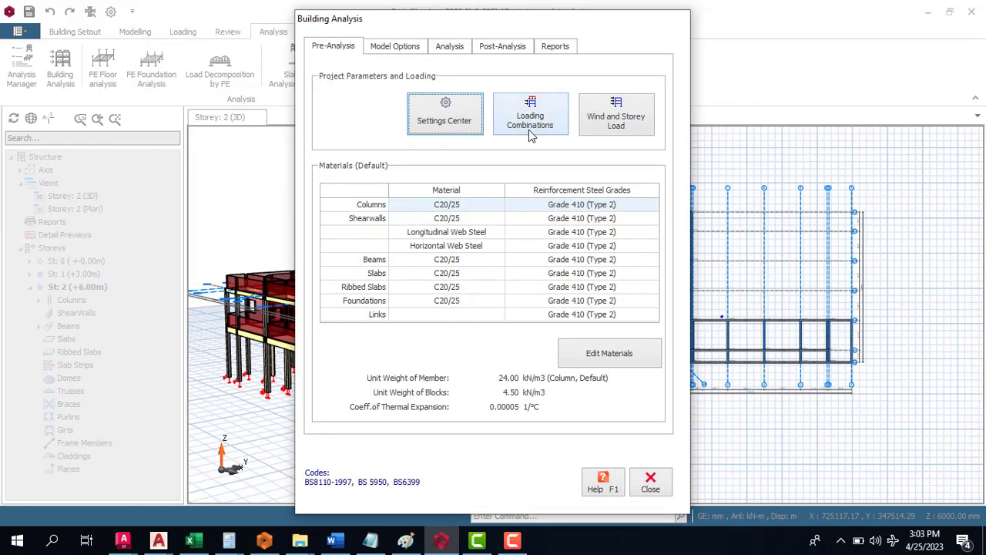
Review the load combinations with the generator's vertical and horizontal options, and the storey parameters and loads, accepting them without changes.
click(532, 131)
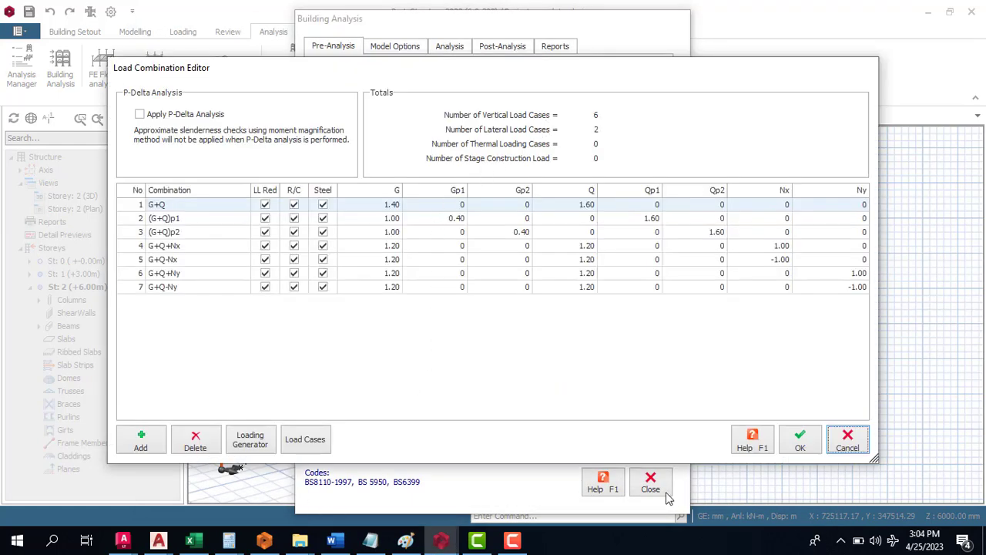
click(247, 436)
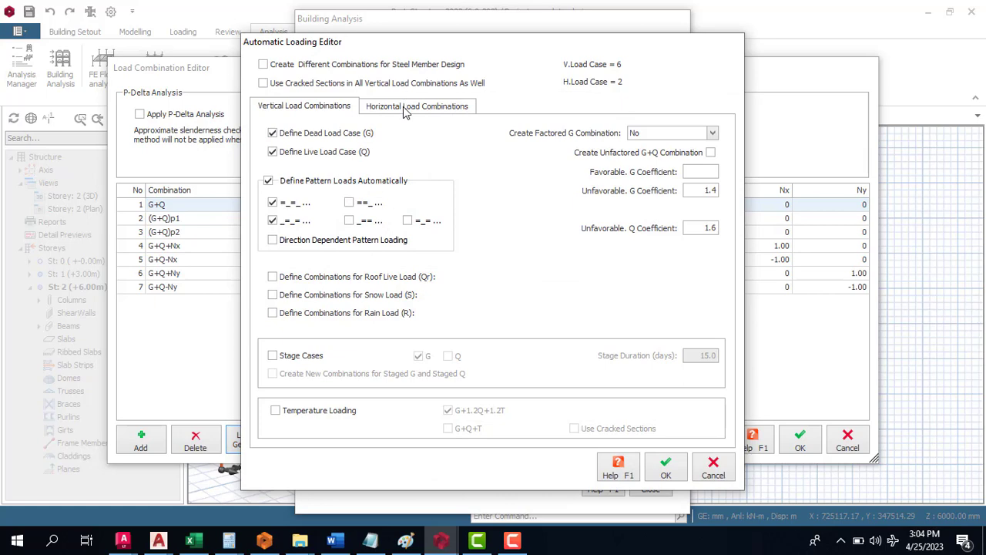
click(406, 108)
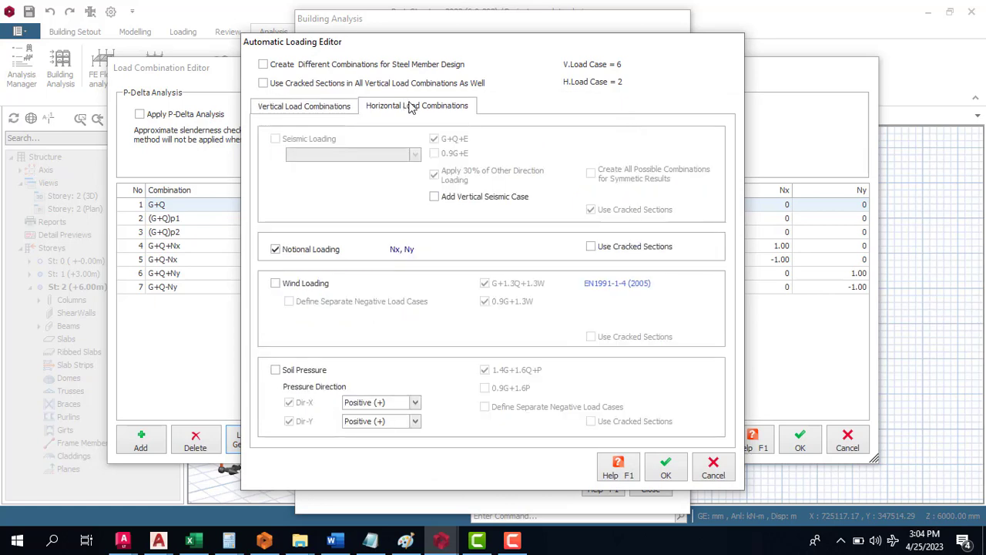
click(304, 108)
click(676, 467)
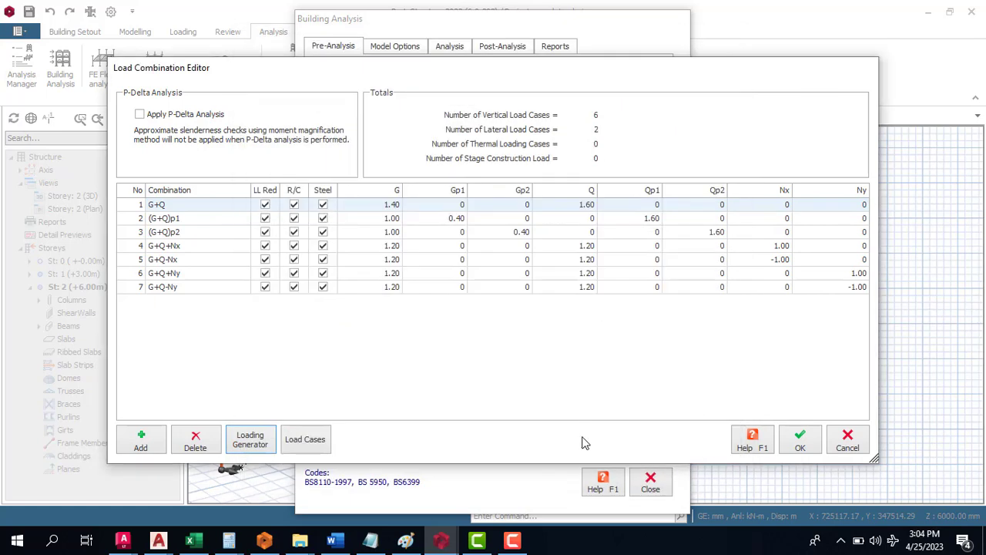
click(800, 439)
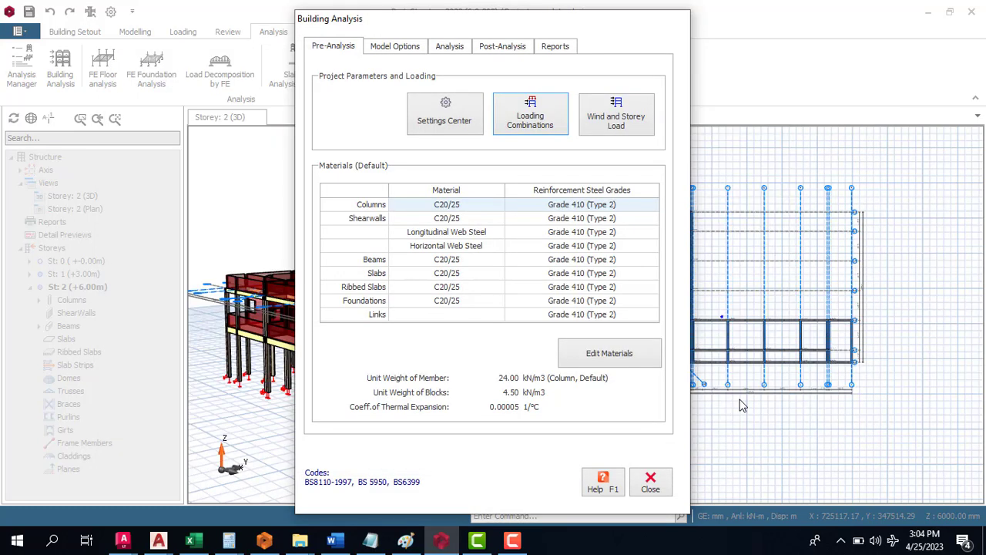
click(620, 130)
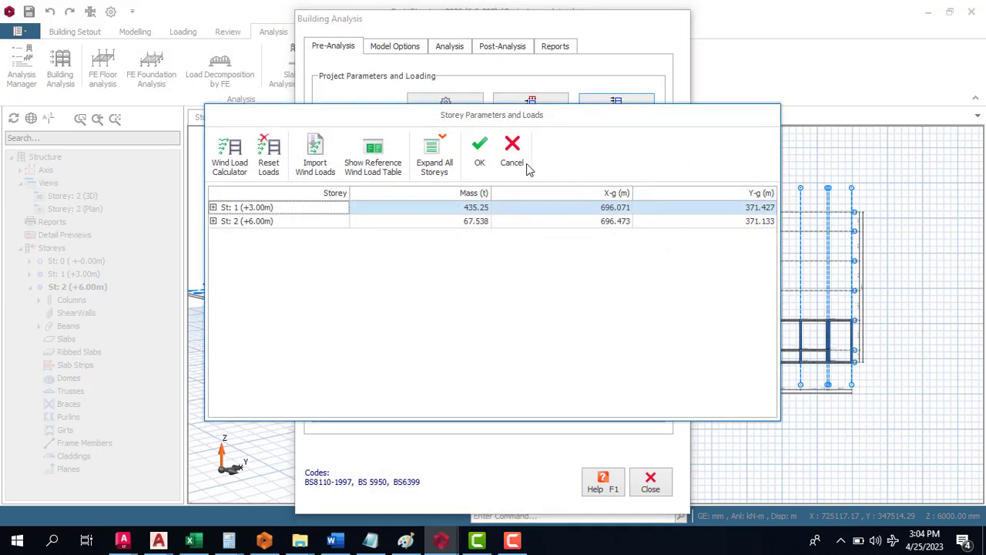
click(479, 152)
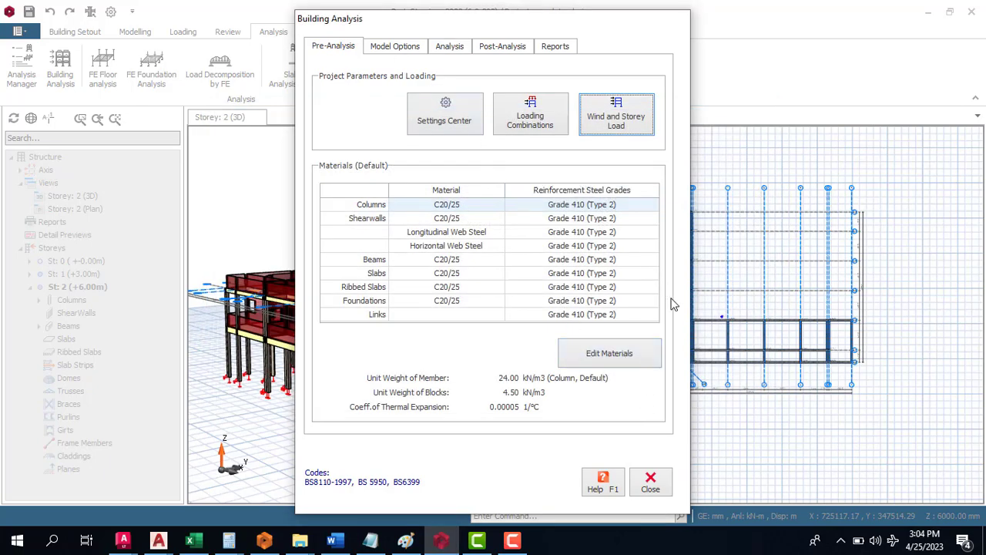
Open the default materials for editing and review the properties of the concrete columns' Grade 410 (Type 2) rebar.
click(620, 356)
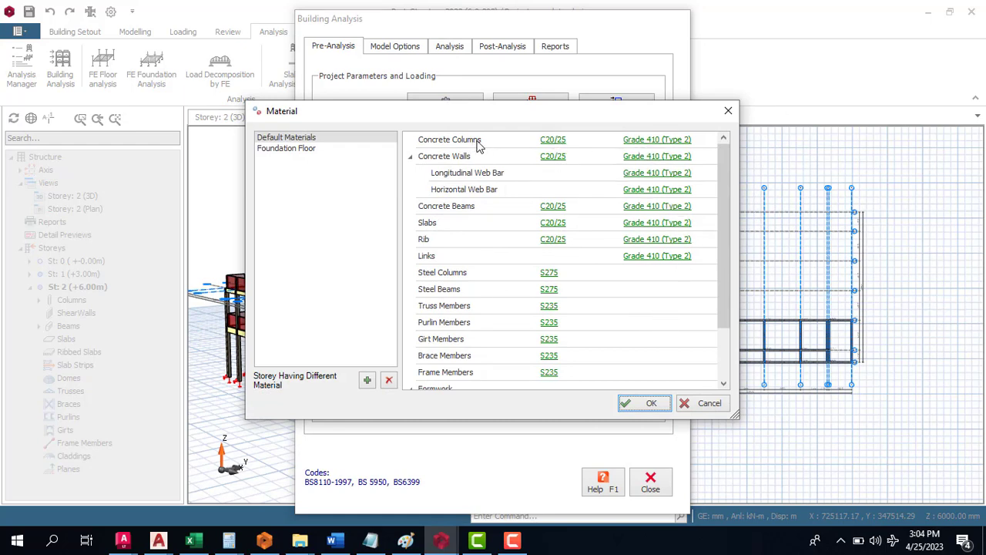
click(679, 142)
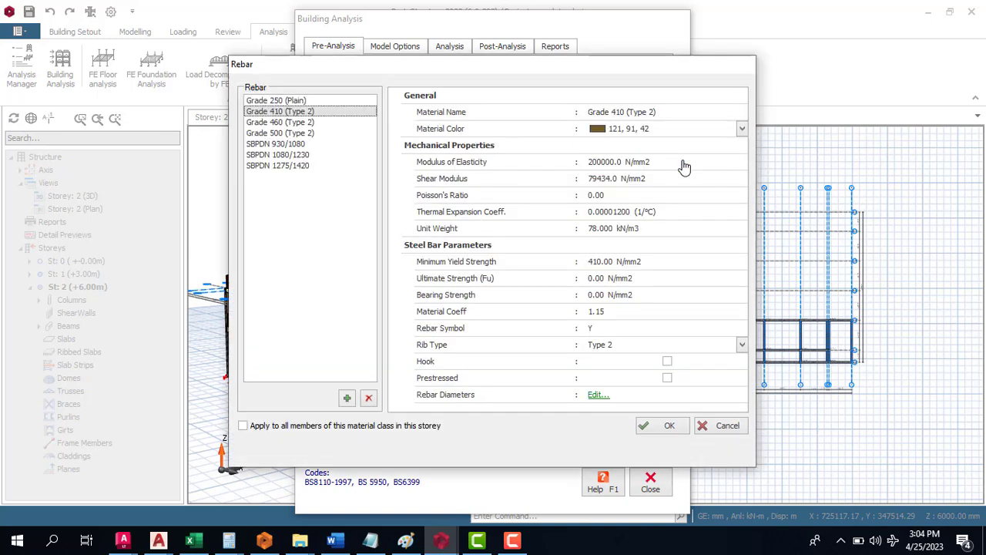
click(723, 427)
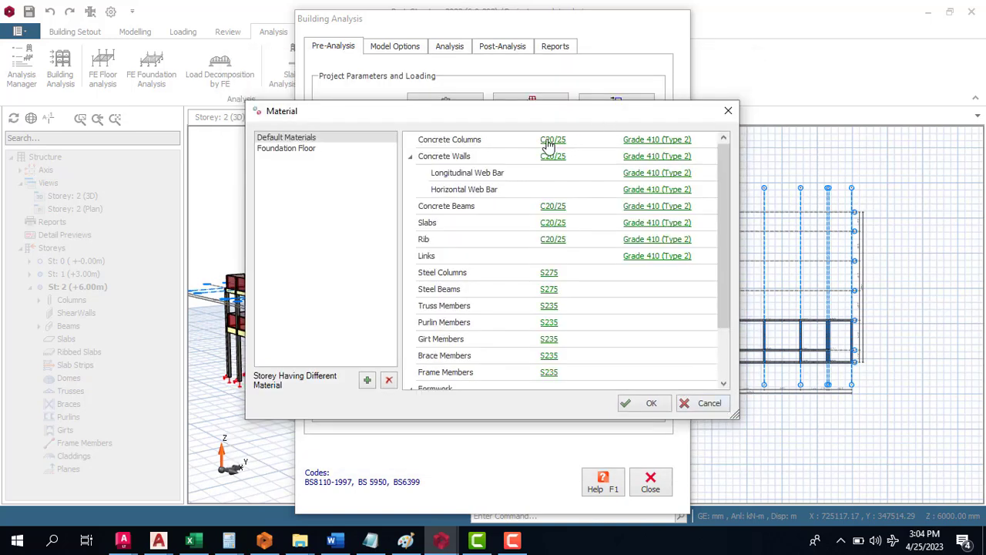
In the Grade 410 (Type 2) rebar table, disable the 10, 13, 20, 25 and 32 mm bars for columns, keeping only 16 mm.
click(661, 152)
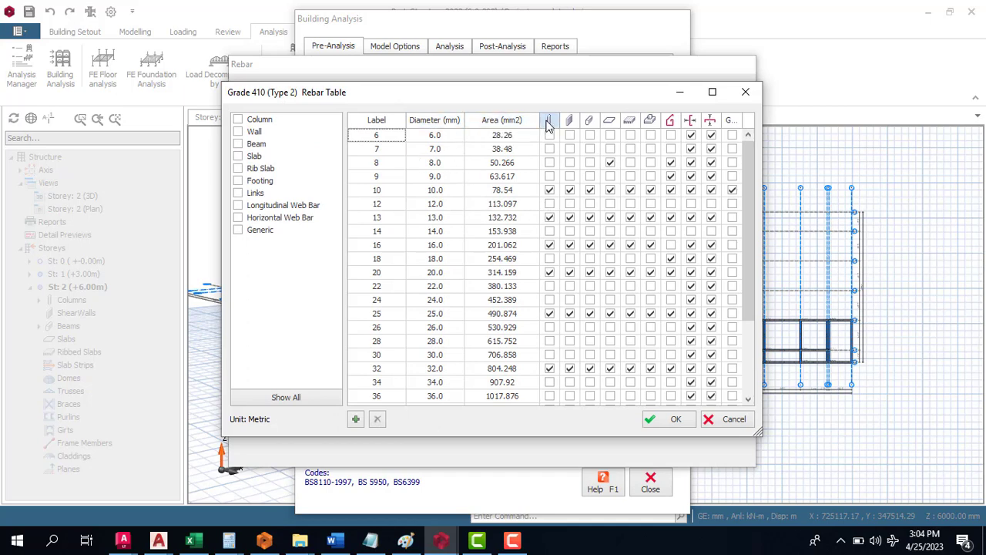
click(550, 191)
click(551, 191)
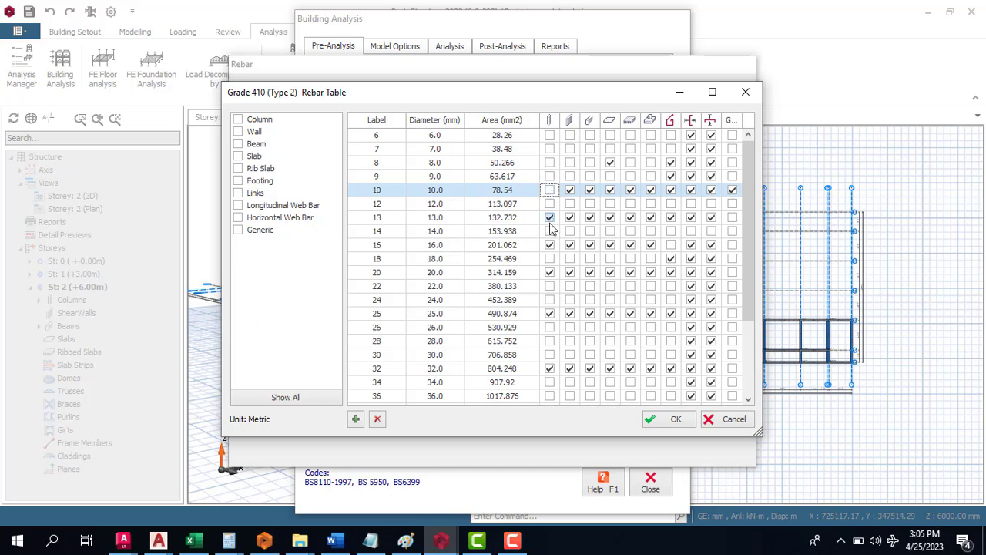
click(550, 219)
click(550, 219)
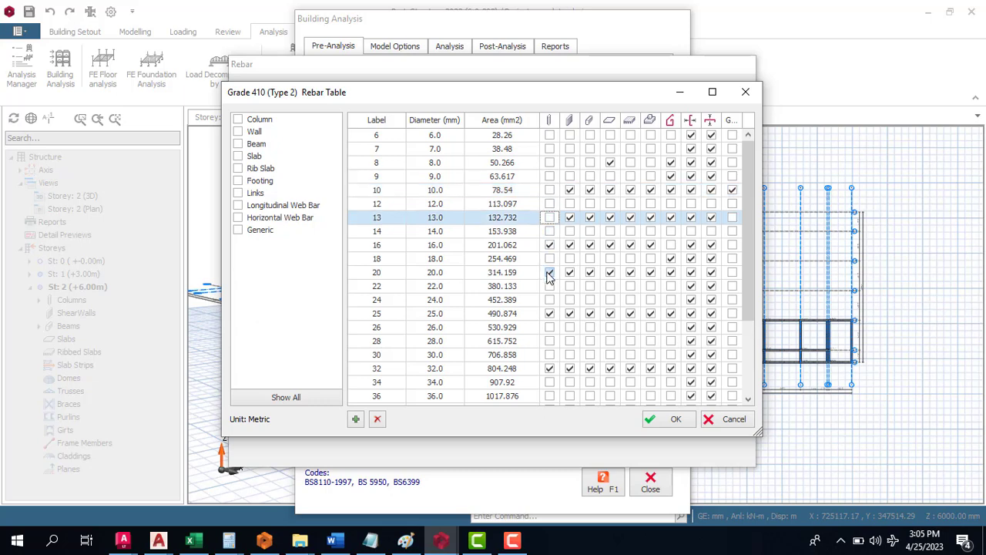
click(550, 273)
click(550, 273)
click(550, 314)
click(550, 313)
click(550, 368)
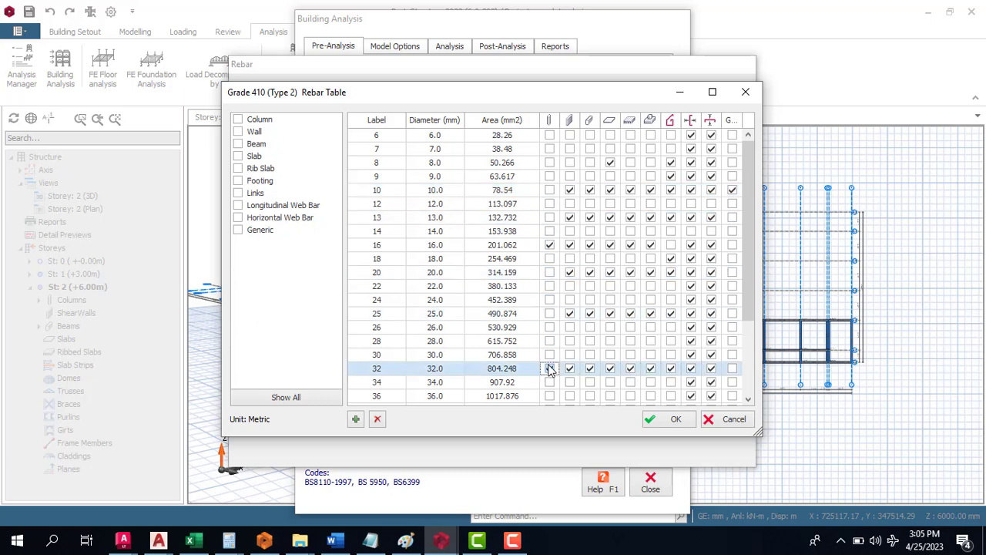
click(550, 368)
scroll(562, 346, down, 2)
scroll(568, 279, up, 2)
scroll(568, 279, up, 1)
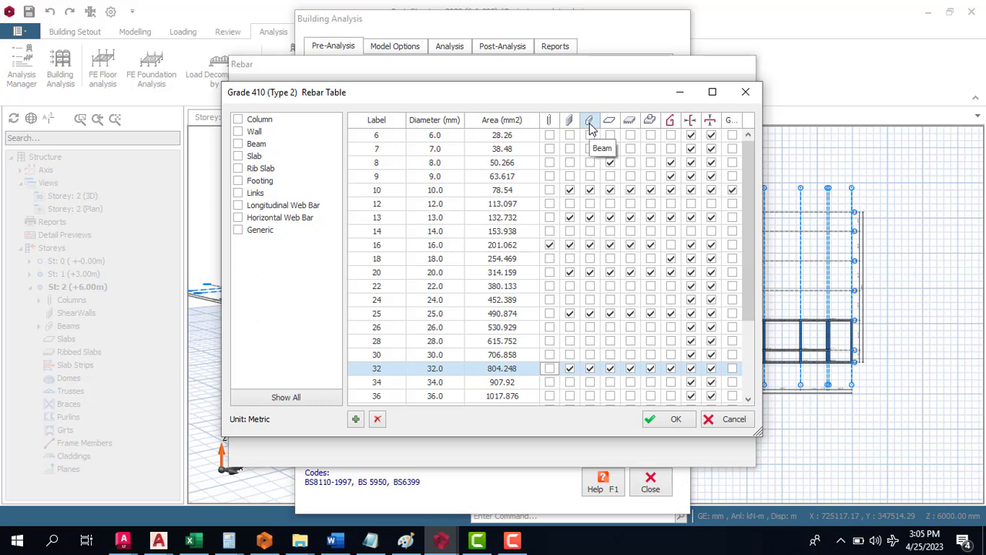
Disable the 10, 13, 20, 25 and 32 mm bars for beams, keeping only 16 mm.
click(589, 191)
click(590, 218)
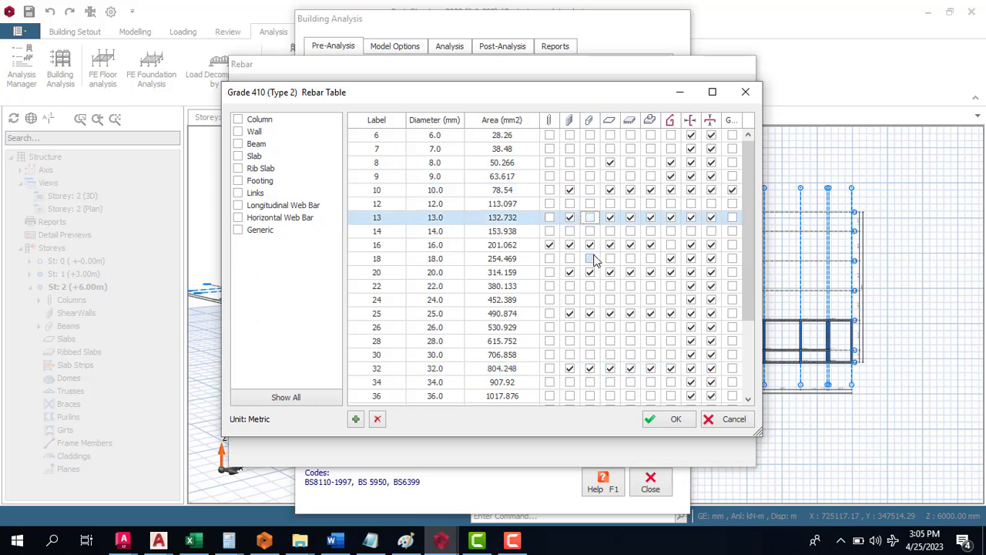
click(590, 276)
click(590, 313)
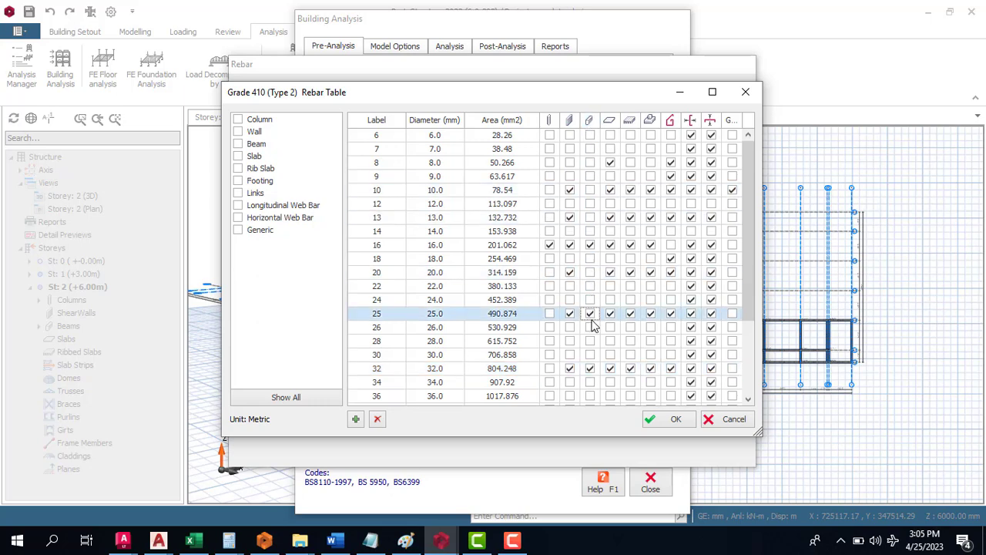
click(590, 368)
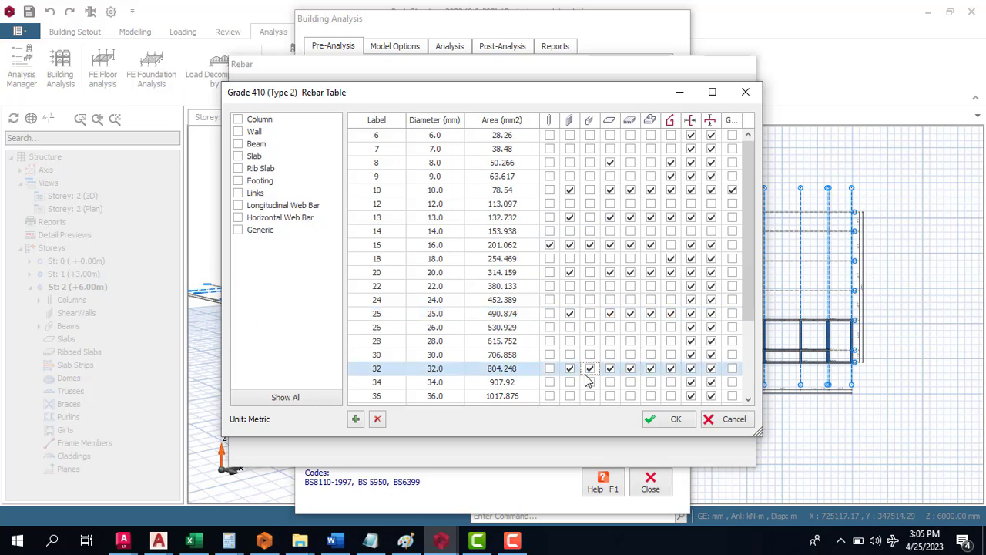
scroll(590, 352, down, 2)
scroll(598, 332, up, 2)
Enable the 12 mm bar for slabs and disable the 8, 10, 13, 16, 20, 25 and 32 mm bars.
click(610, 163)
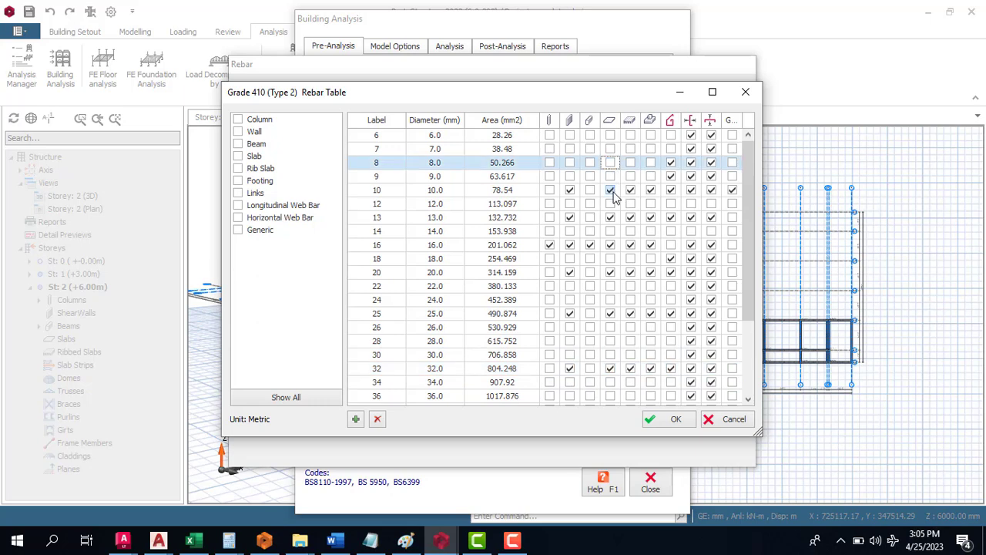
click(610, 204)
click(610, 189)
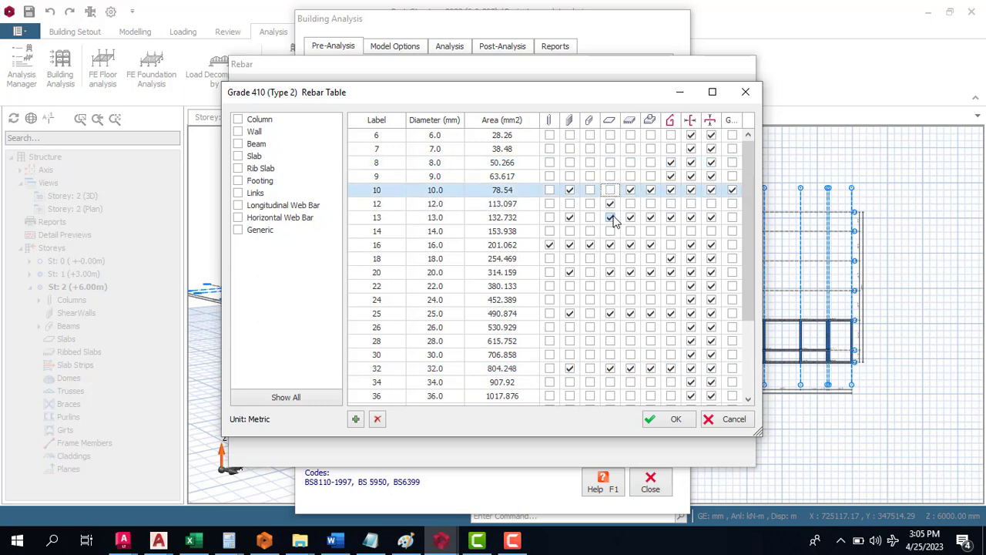
click(610, 217)
click(610, 244)
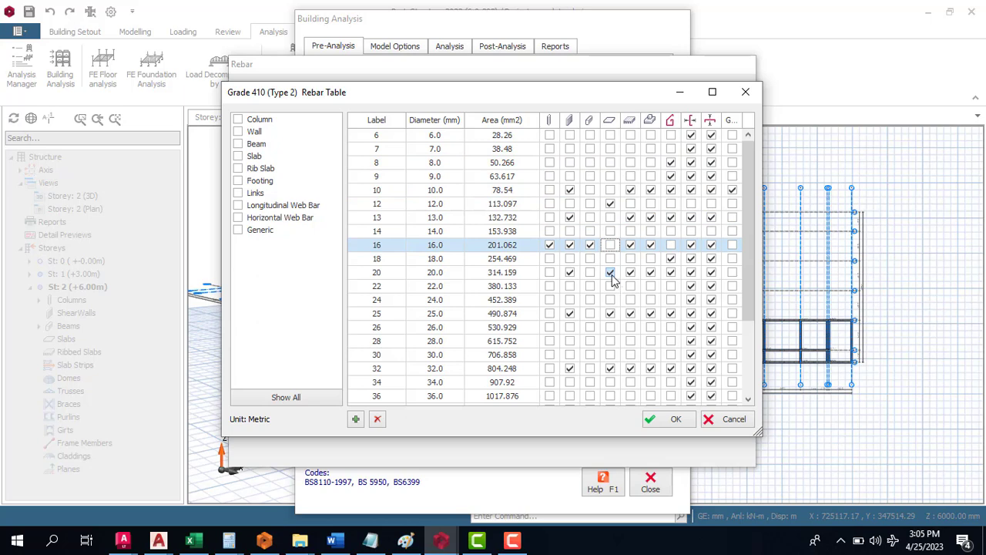
click(610, 272)
click(611, 313)
click(610, 369)
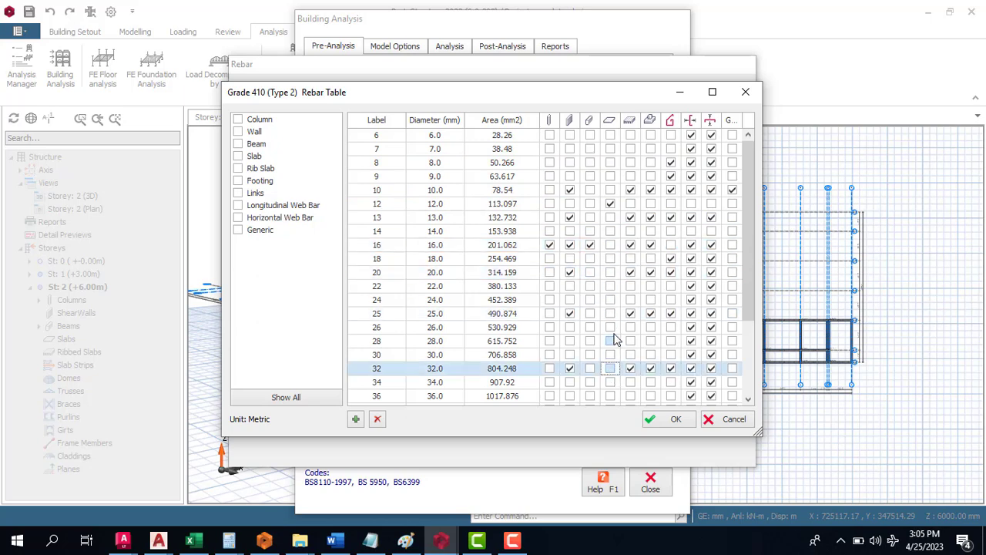
scroll(617, 338, down, 3)
scroll(618, 324, up, 3)
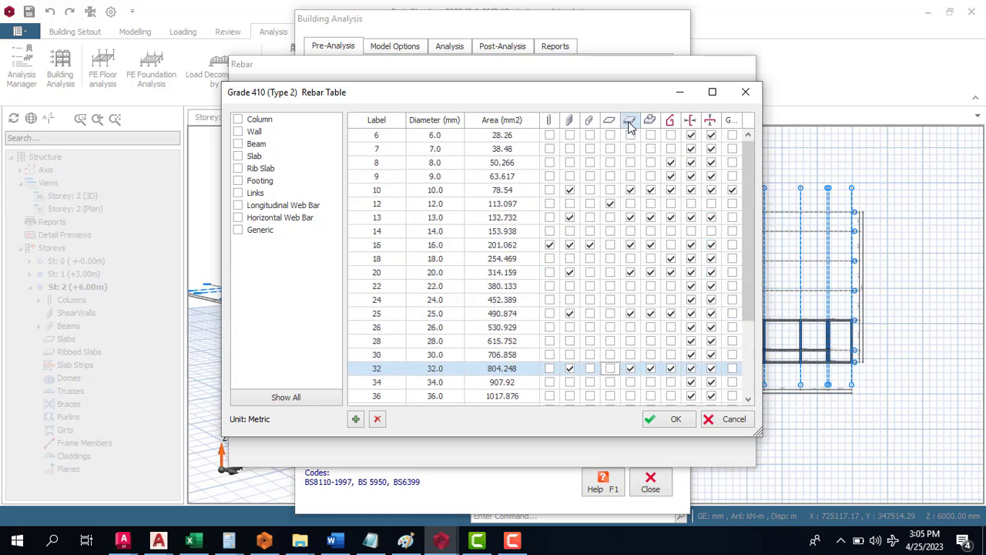
Enable the 12 mm bar for footings and disable the 10, 13, 16, 20, 25 and 32 mm bars.
click(650, 189)
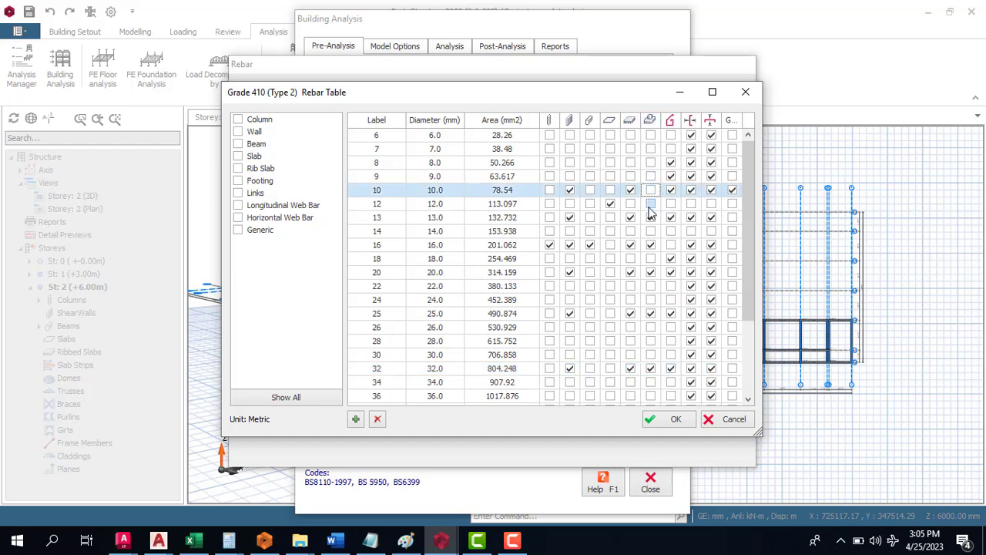
click(650, 204)
click(650, 217)
click(652, 245)
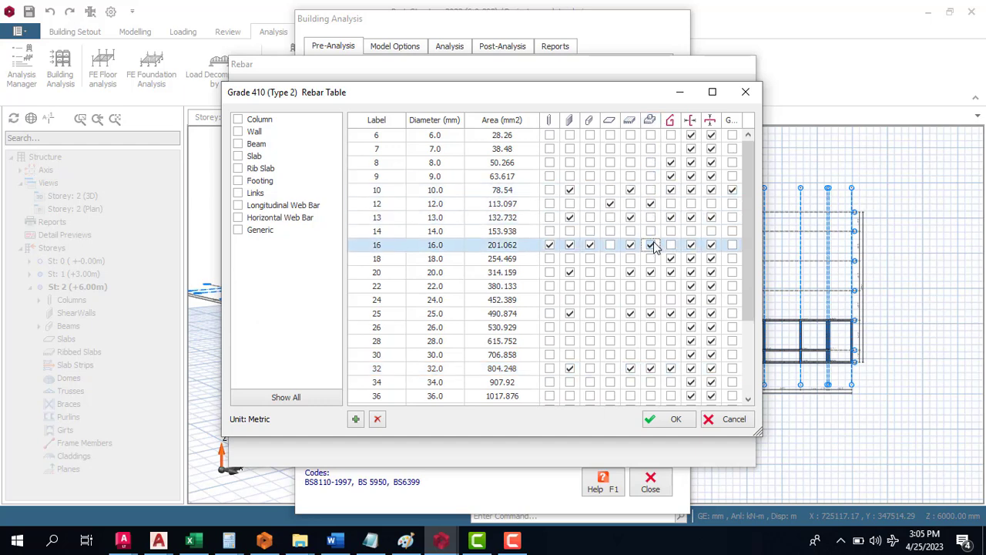
click(651, 245)
click(650, 272)
click(650, 313)
click(650, 369)
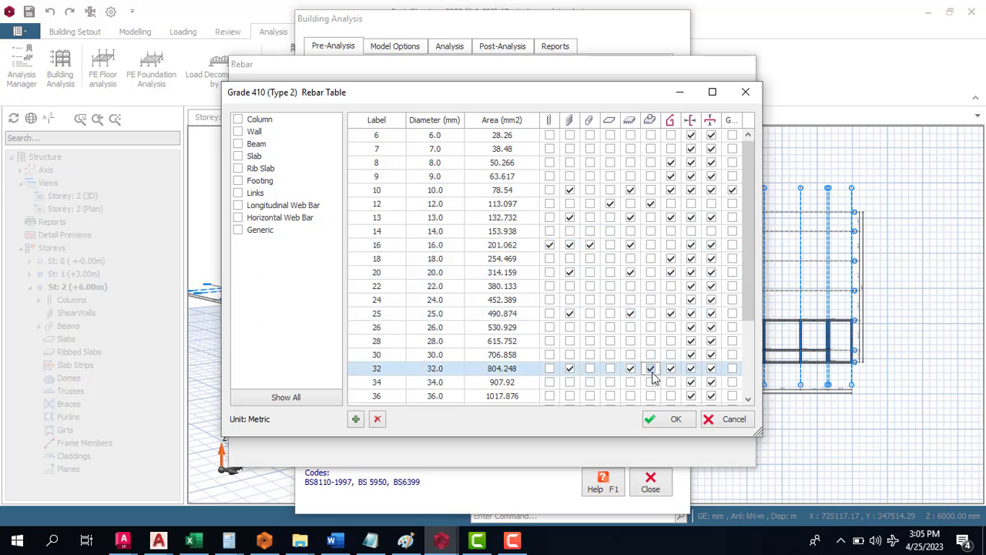
click(651, 368)
scroll(660, 304, down, 3)
scroll(671, 289, up, 3)
Disable the 8, 9, 13, 18, 20, 25 and 32 mm bars for links, keeping only 10 mm, and accept the rebar settings.
click(670, 163)
click(670, 177)
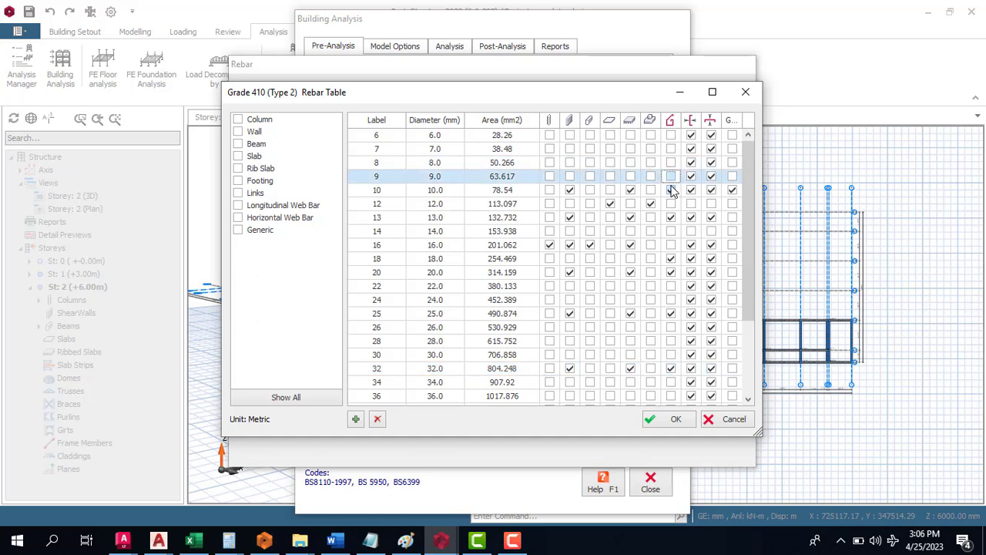
click(670, 218)
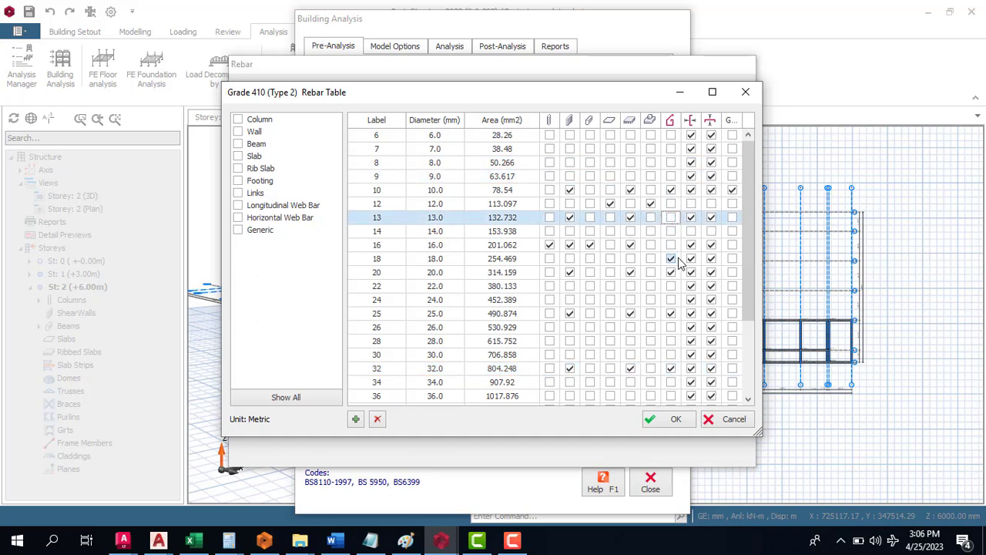
click(672, 259)
click(672, 273)
click(672, 274)
click(678, 313)
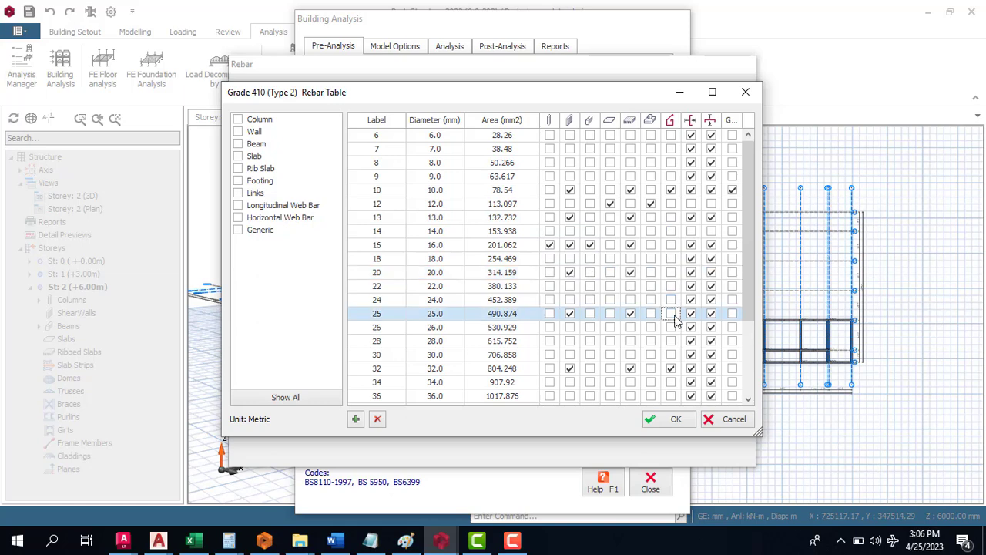
click(672, 369)
scroll(673, 351, down, 3)
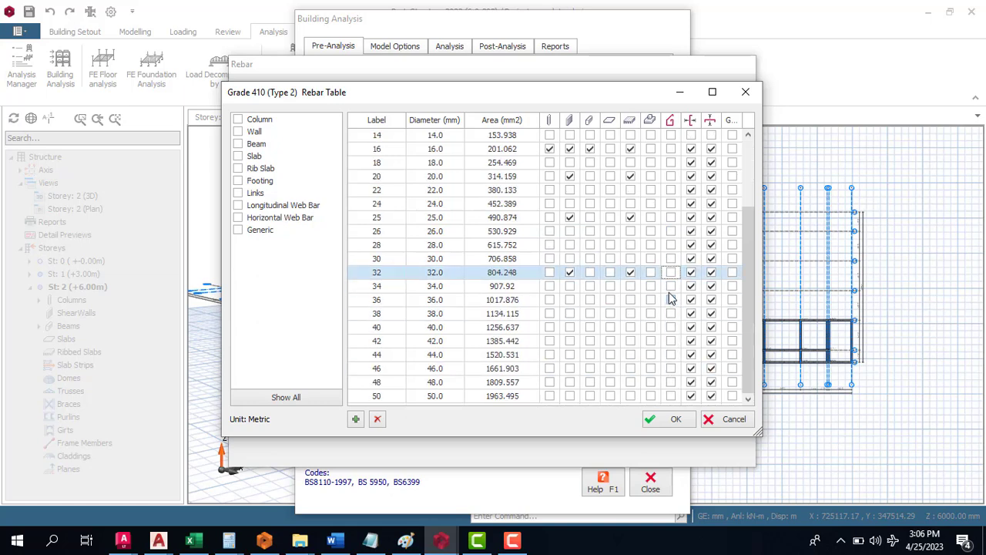
scroll(671, 299, up, 3)
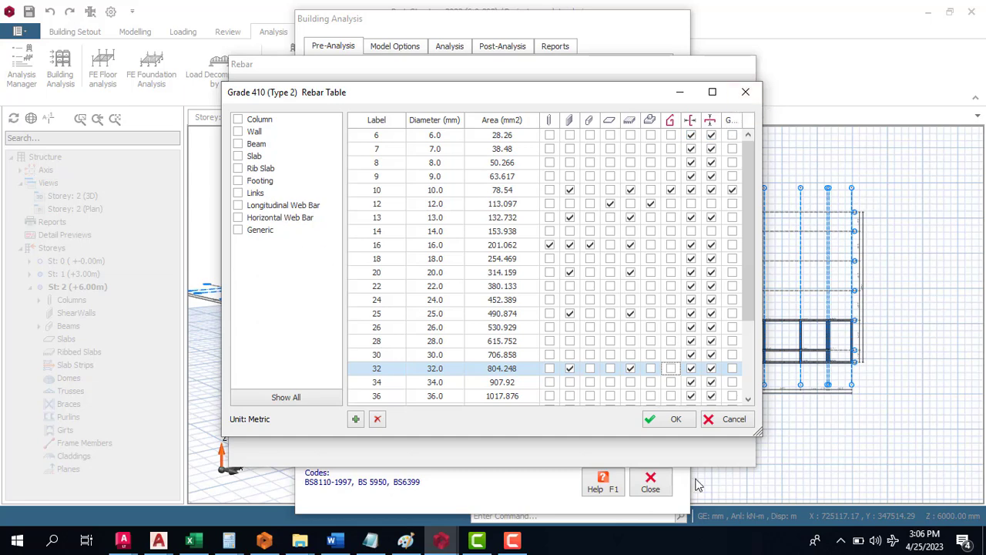
click(678, 421)
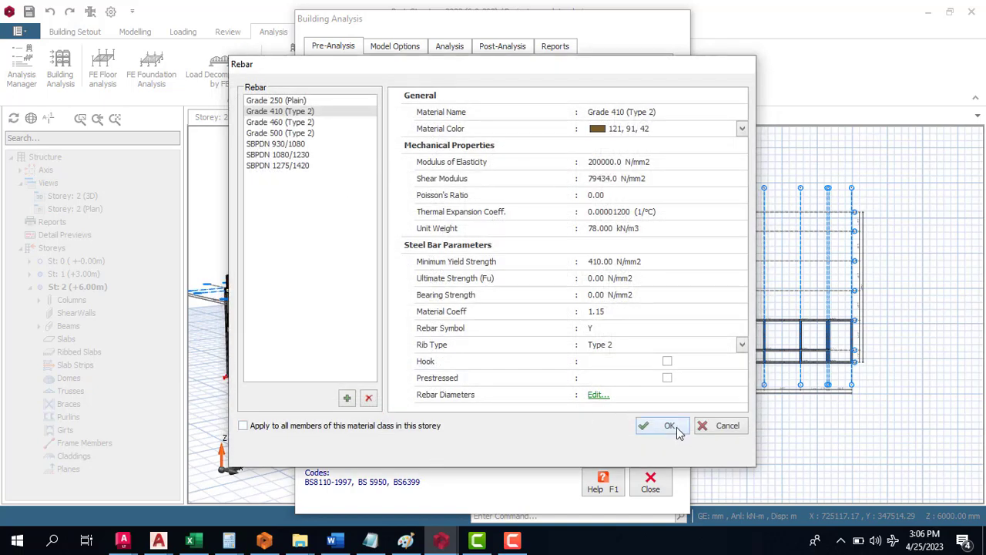
click(675, 428)
Review the foundation floor materials and the properties of the Sand soil material, leaving them unchanged.
click(296, 150)
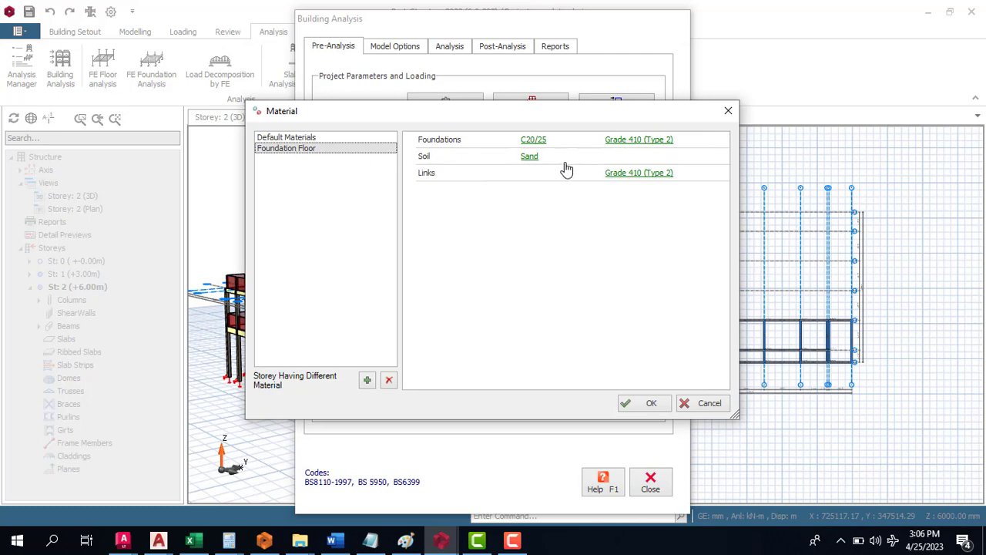
click(532, 162)
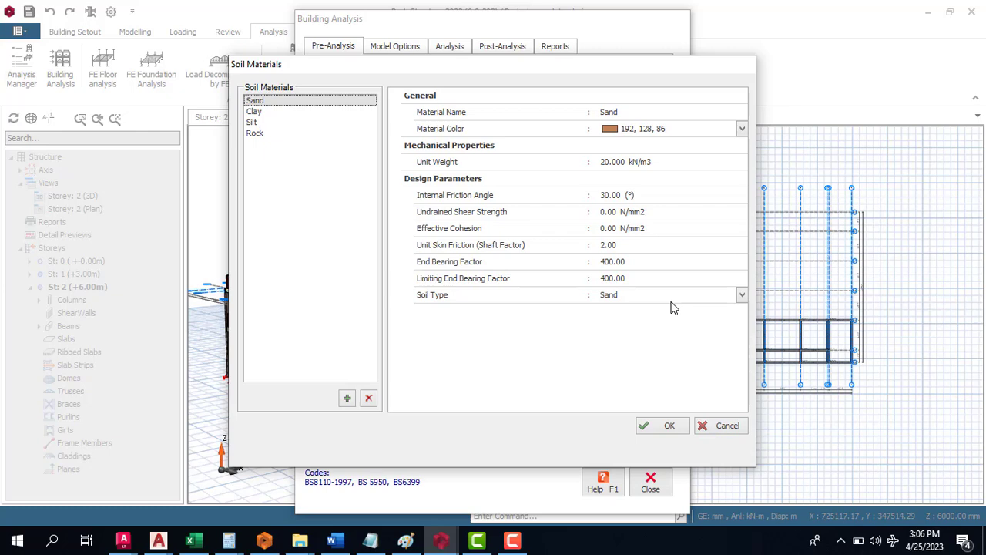
click(722, 428)
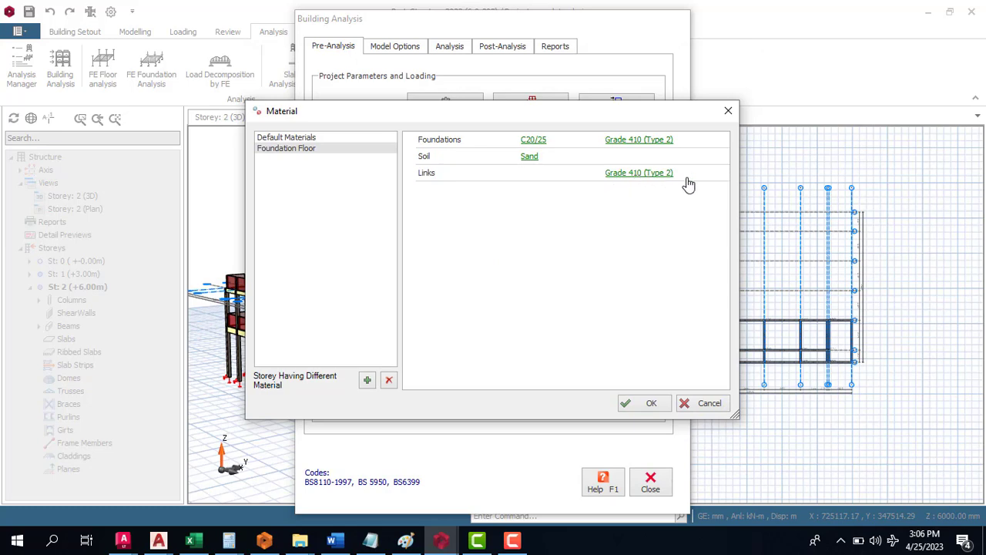
Check the Grade 410 (Type 2) rebar properties for the foundations and accept the material settings.
click(622, 141)
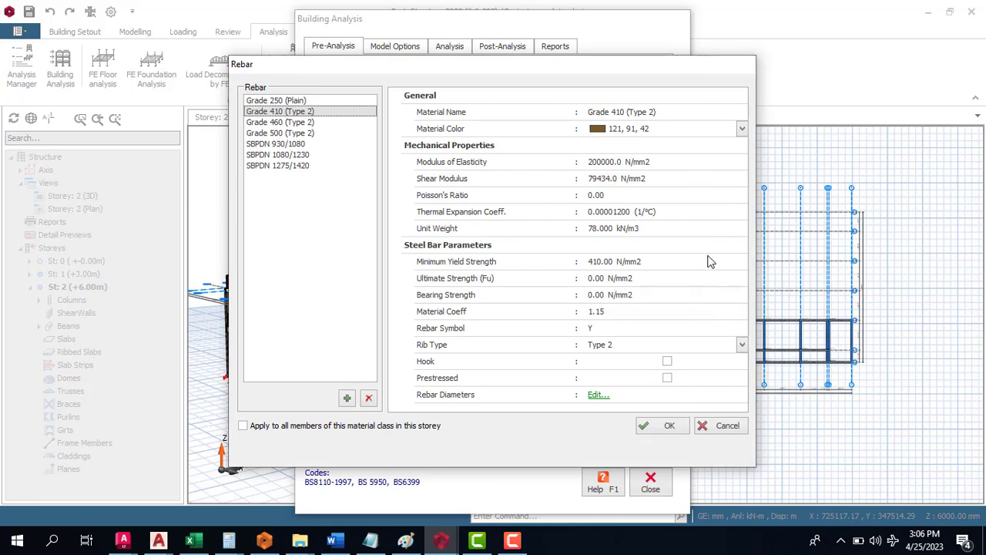
click(728, 427)
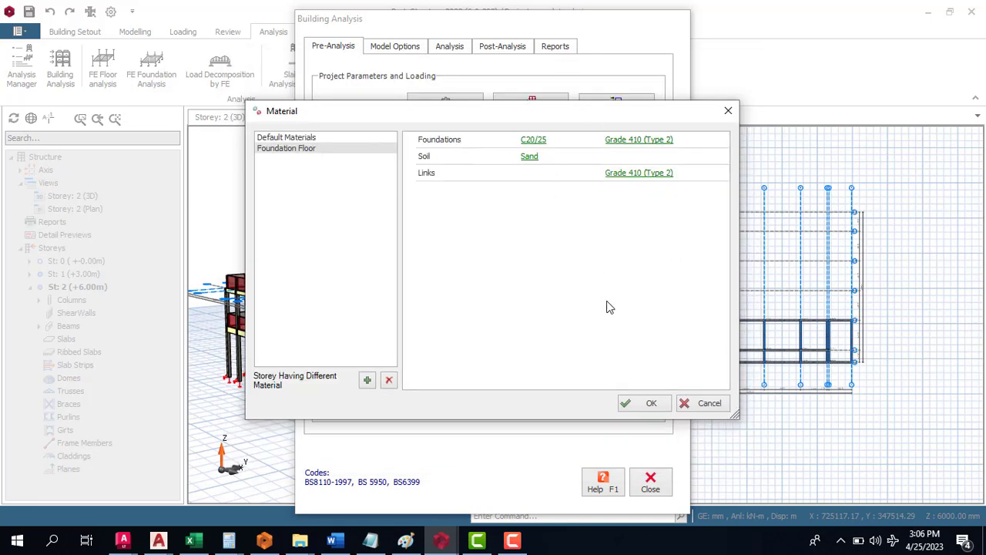
click(650, 404)
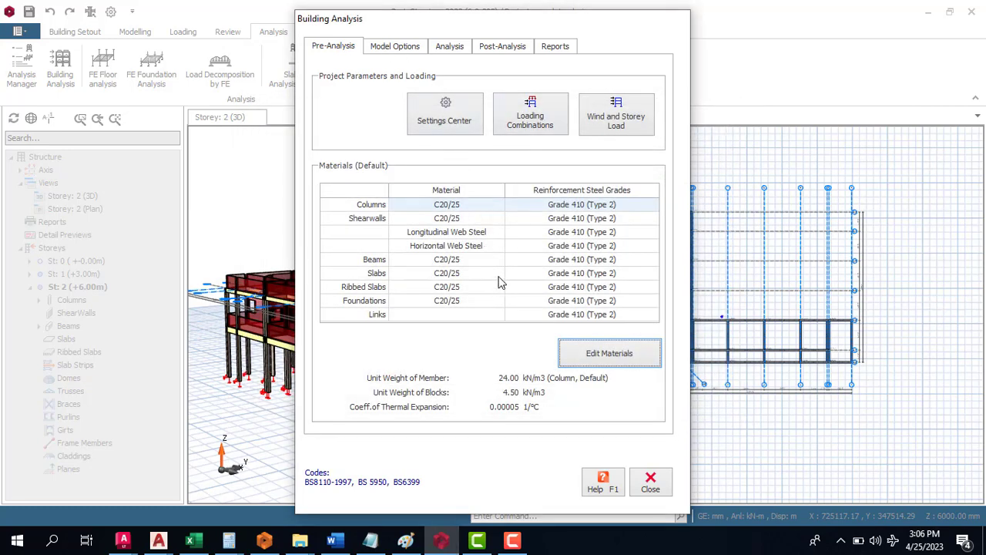
Look over the model options and analysis settings for the building analysis, and close the Building Analysis dialog.
click(404, 48)
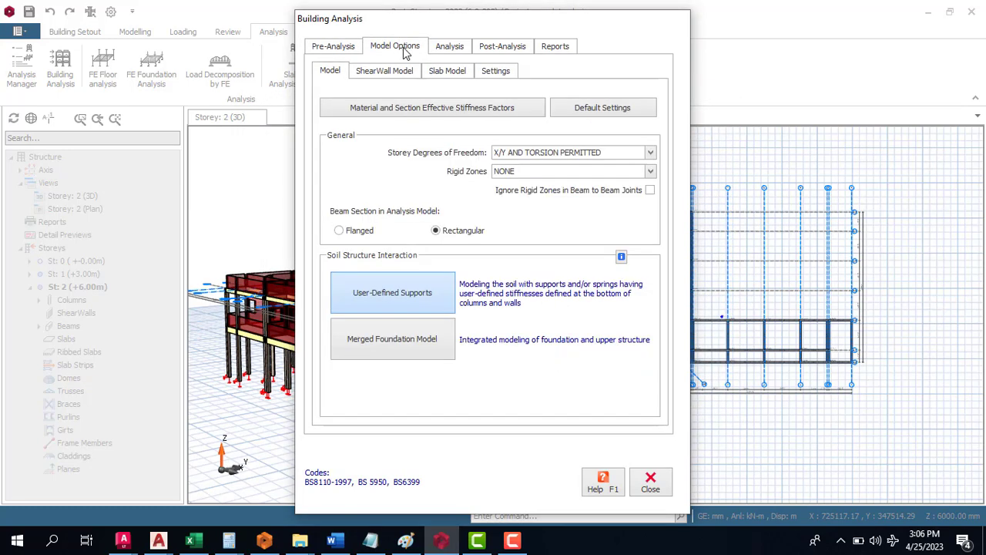
click(455, 51)
click(334, 48)
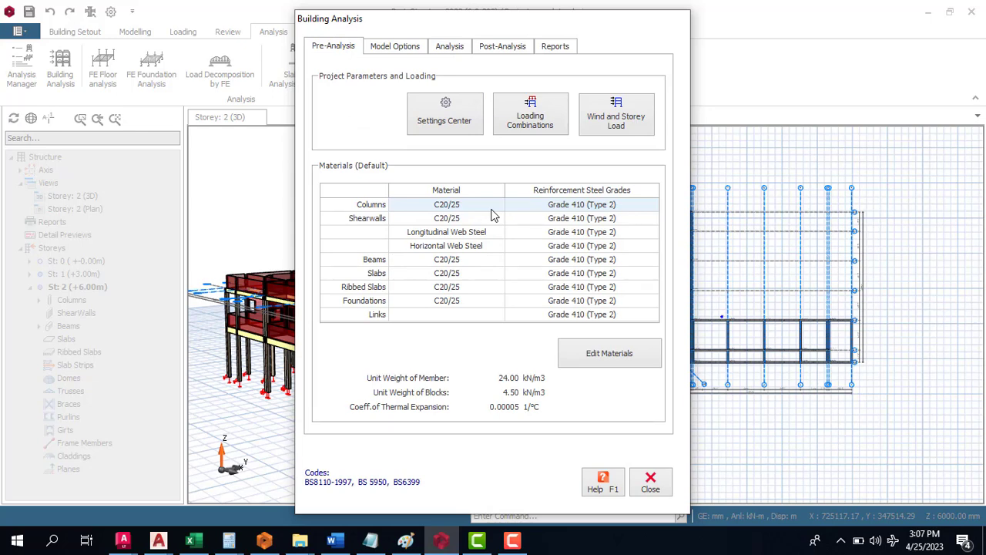
click(653, 481)
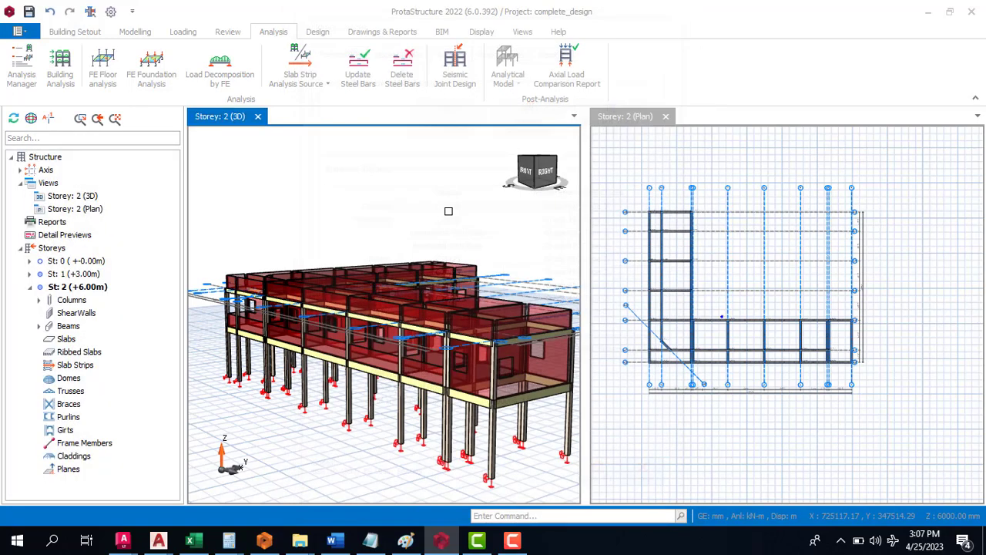
Set the foundation depth to 1200 mm in the storey properties and apply the change.
click(44, 249)
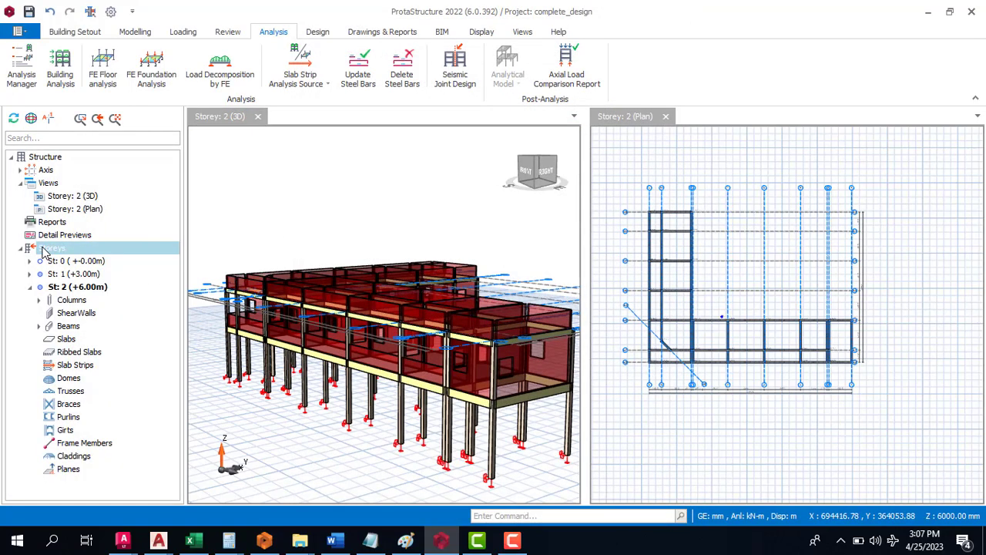
right_click(44, 252)
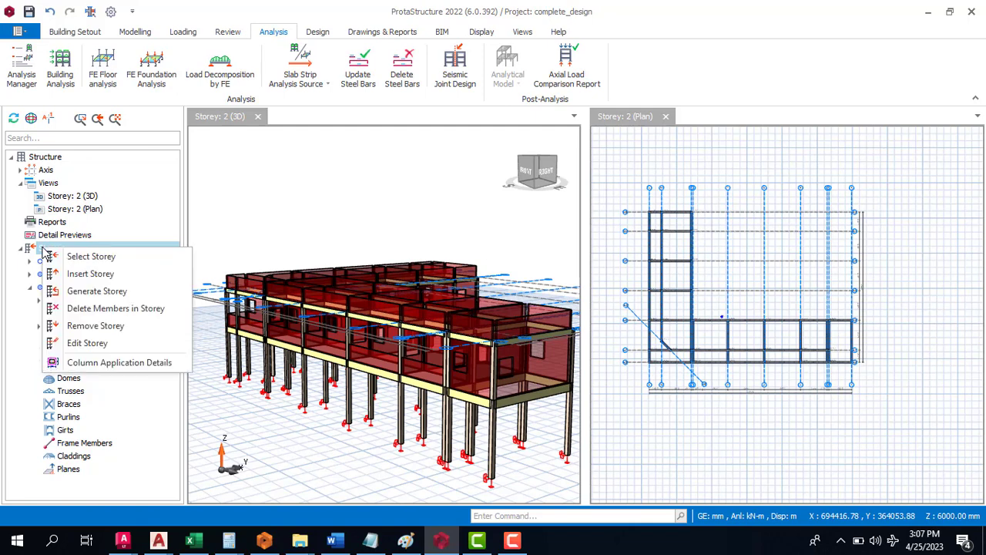
click(83, 345)
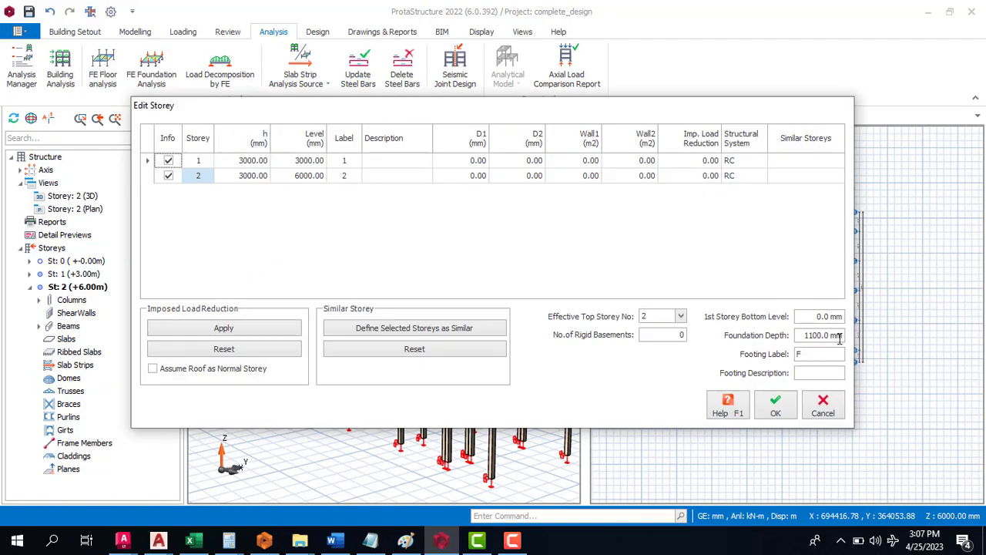
double_click(813, 336)
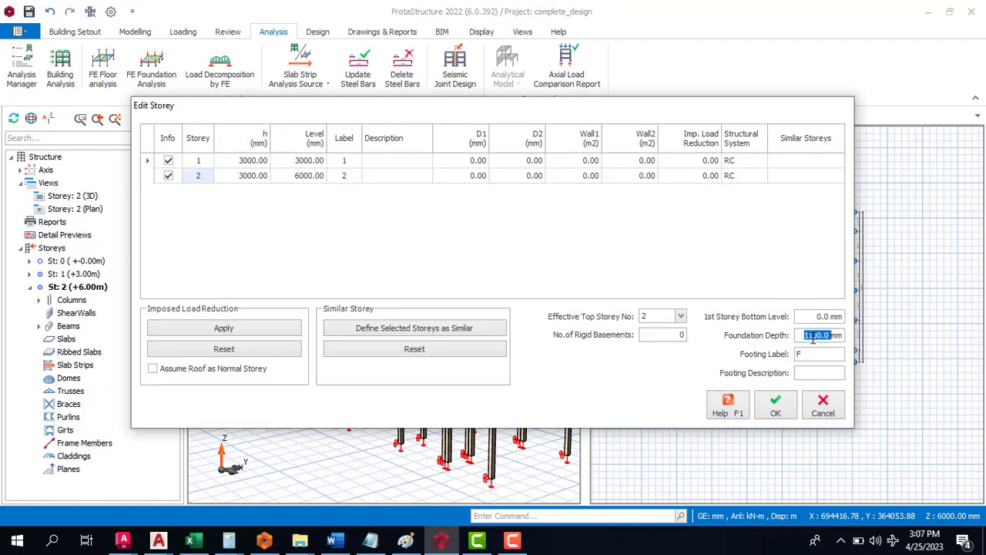
text(1200)
click(301, 160)
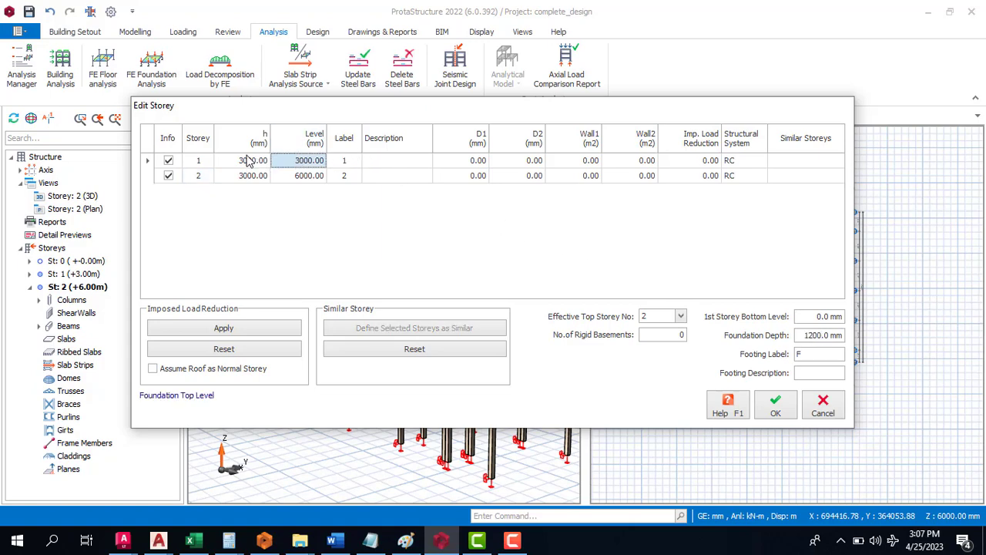
click(248, 161)
click(253, 175)
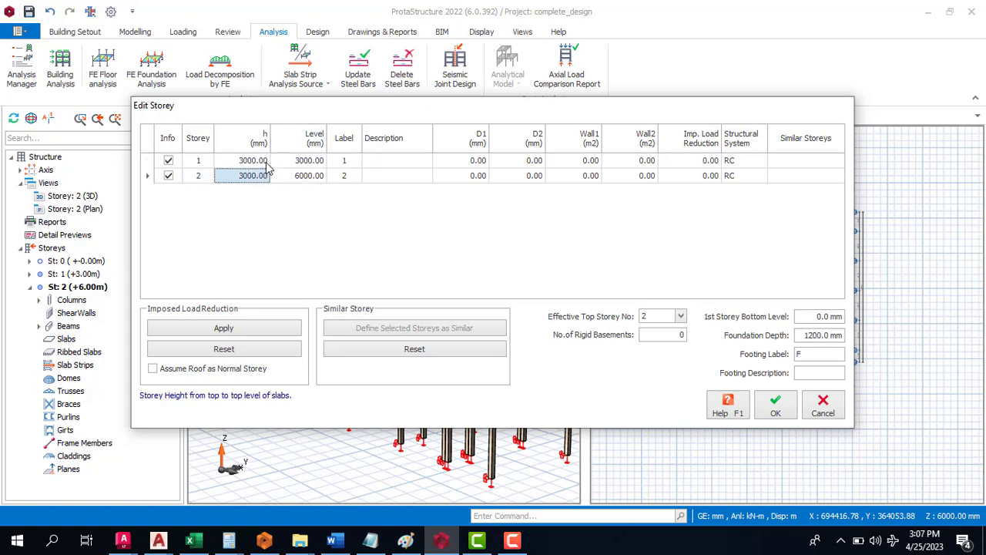
click(776, 413)
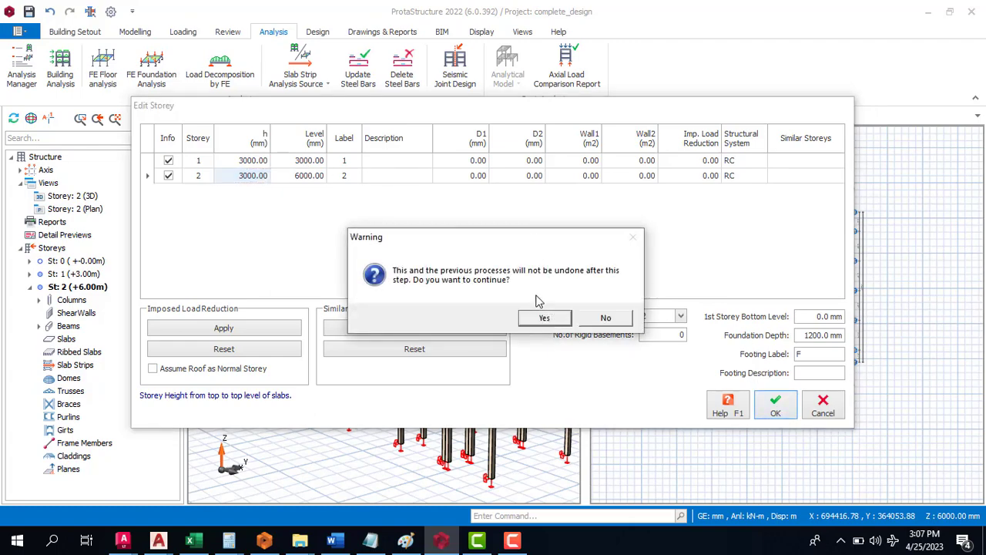
click(547, 316)
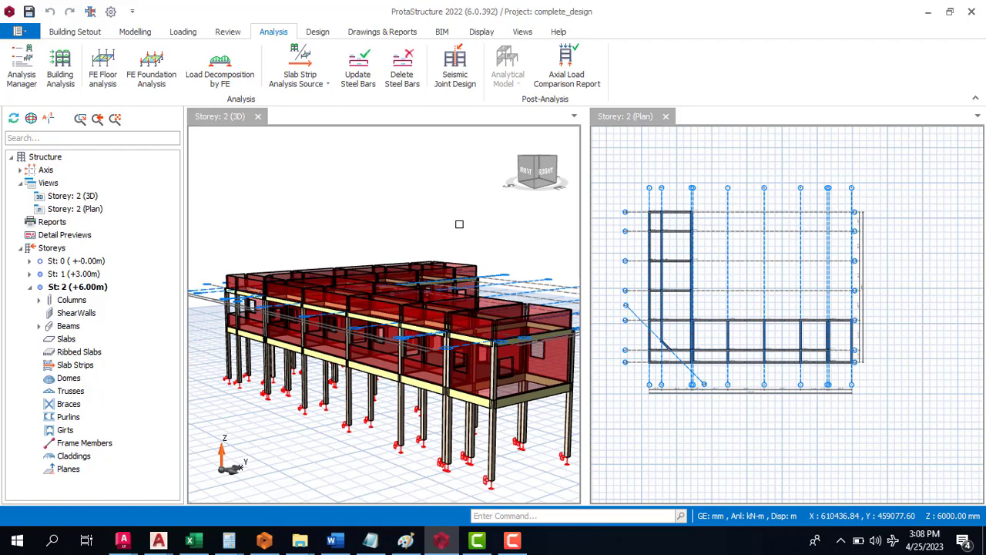
Reopen the building analysis and compare its pre-analysis, model options and analysis settings.
mouse_move(382, 322)
click(60, 65)
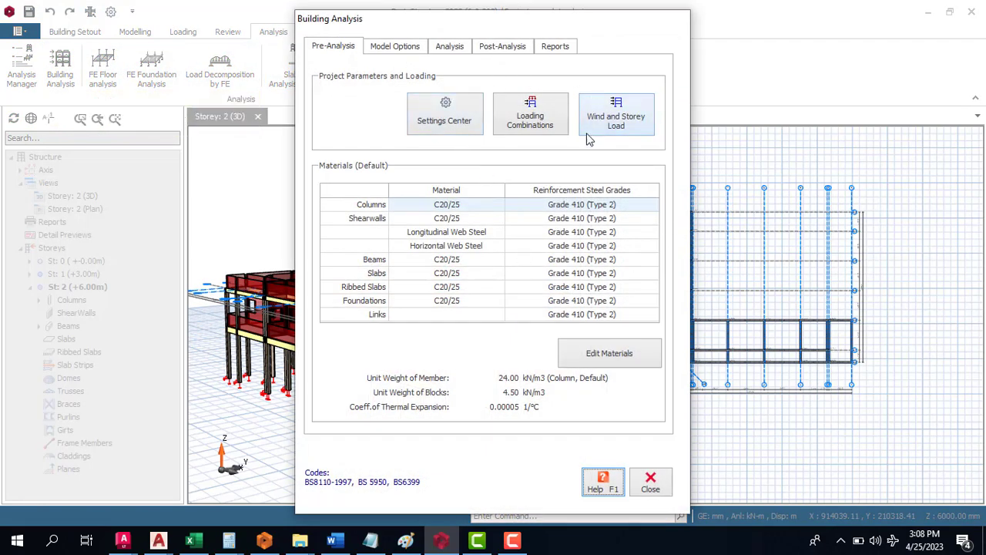
click(402, 49)
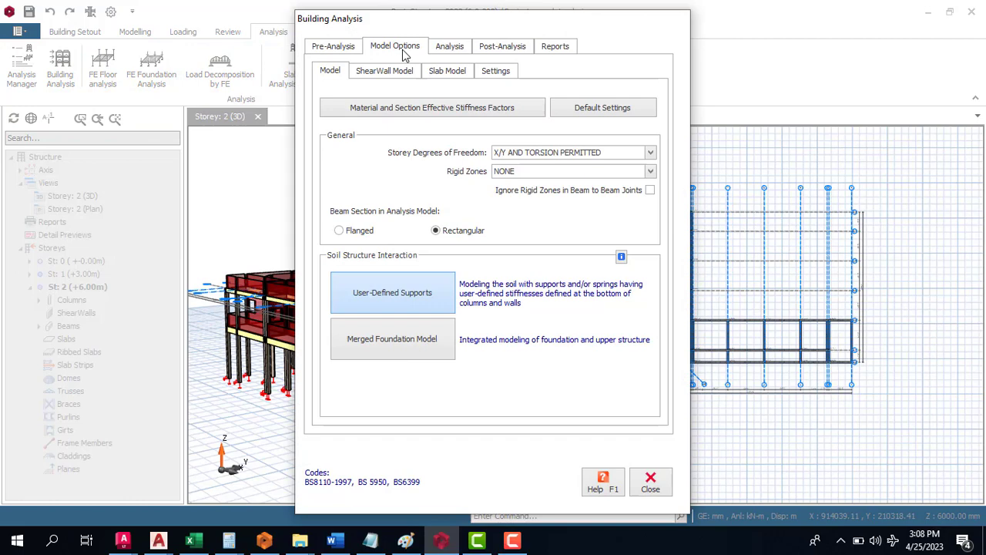
click(442, 49)
click(346, 48)
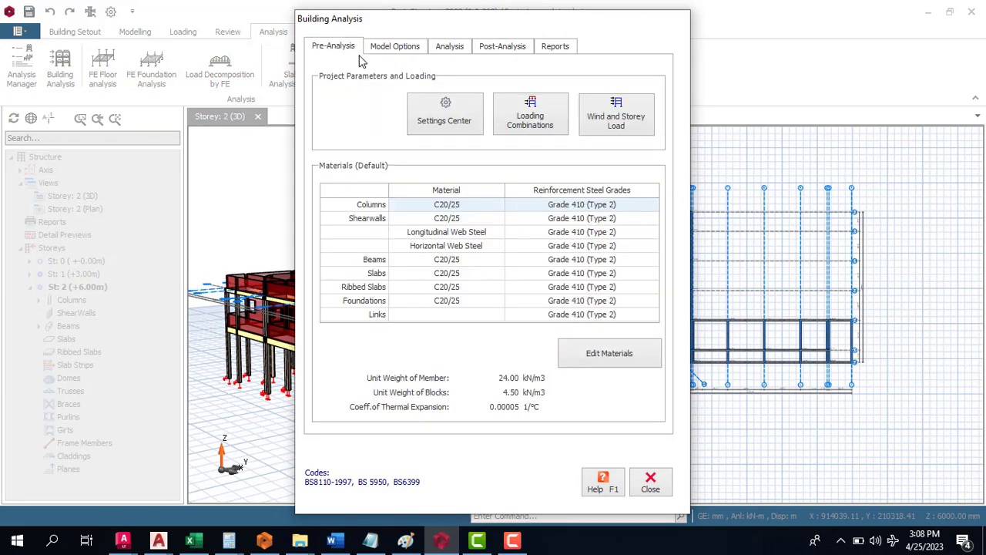
click(385, 49)
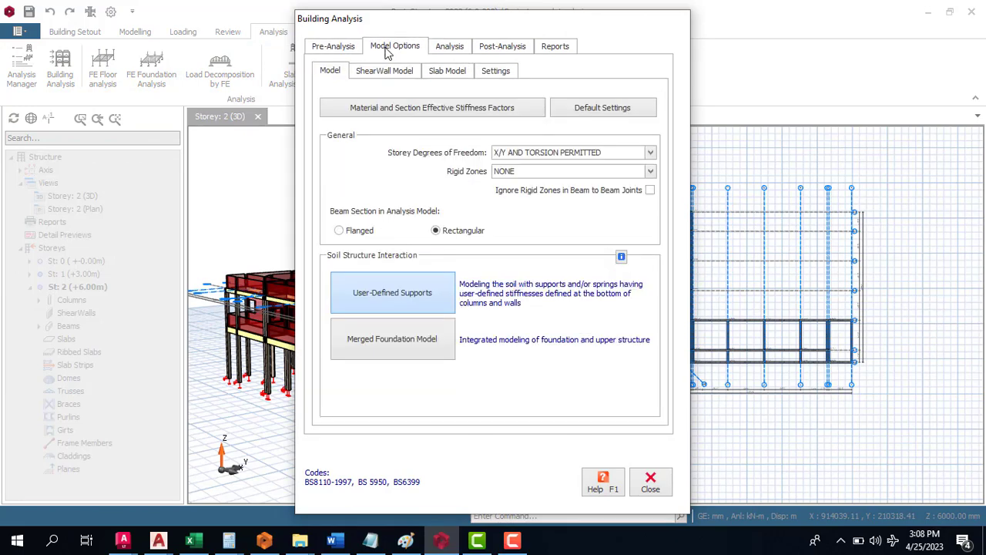
click(333, 49)
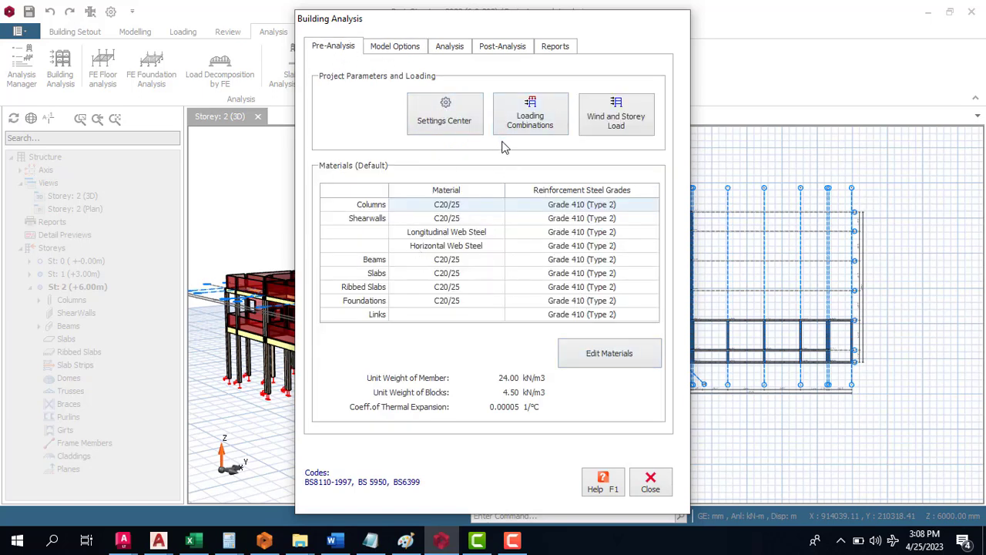
Open the Settings Center and review the title and statistics pages of the project preferences.
click(465, 128)
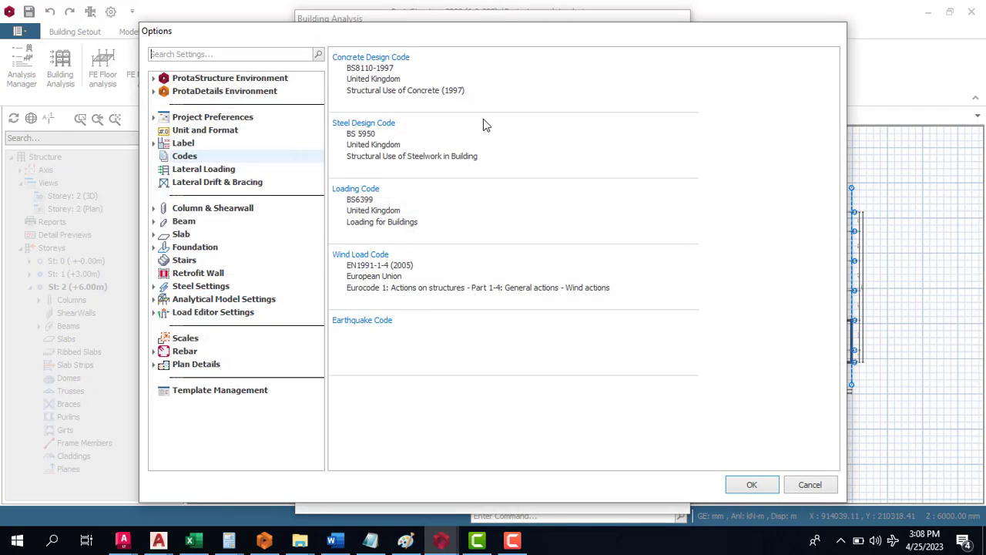
click(207, 119)
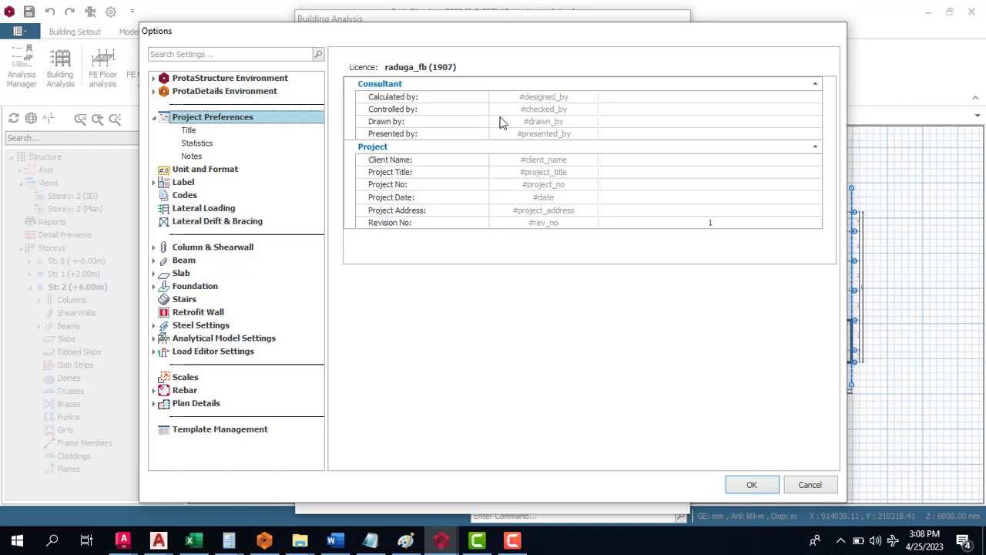
click(190, 131)
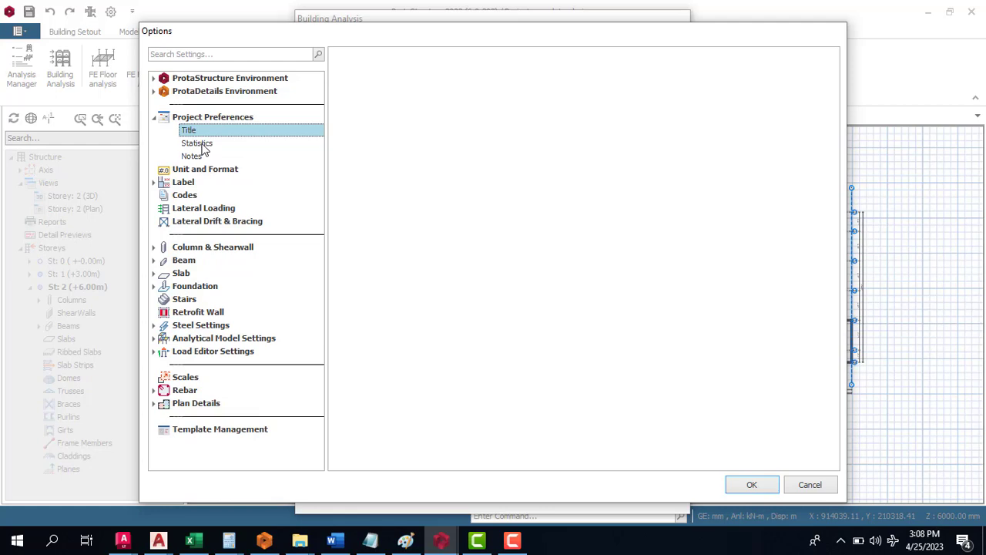
click(204, 146)
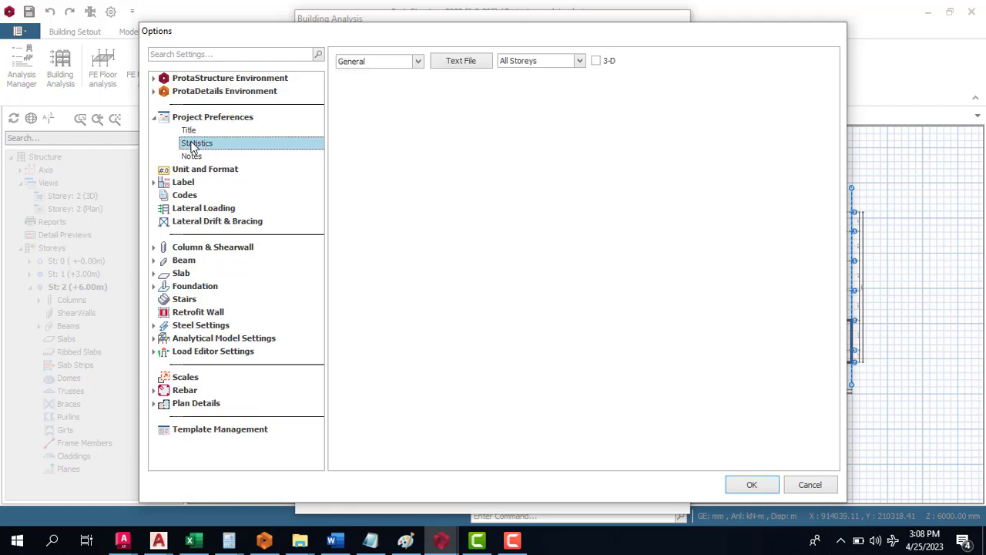
click(195, 133)
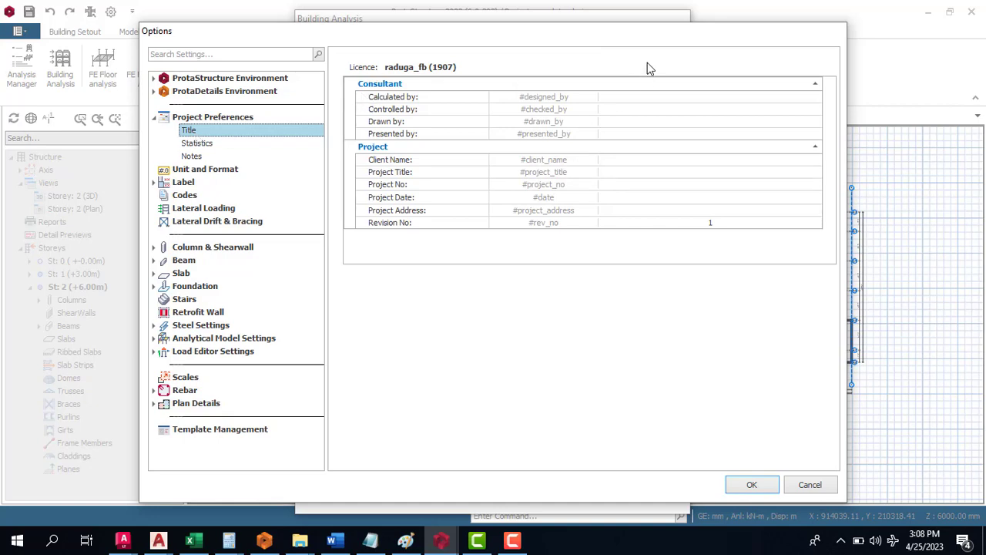
Enter "hh" as the Controlled by value in the project title's consultant details.
click(629, 99)
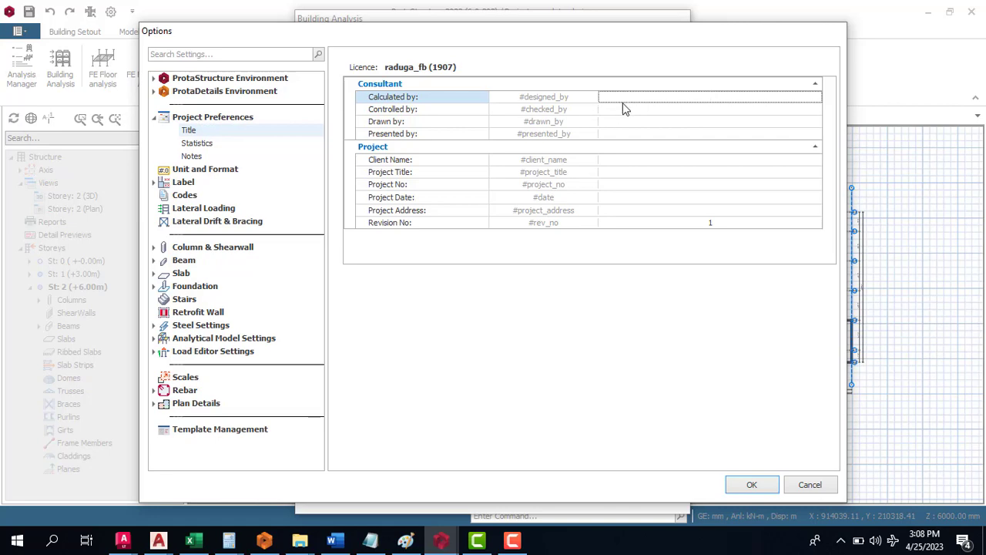
click(632, 110)
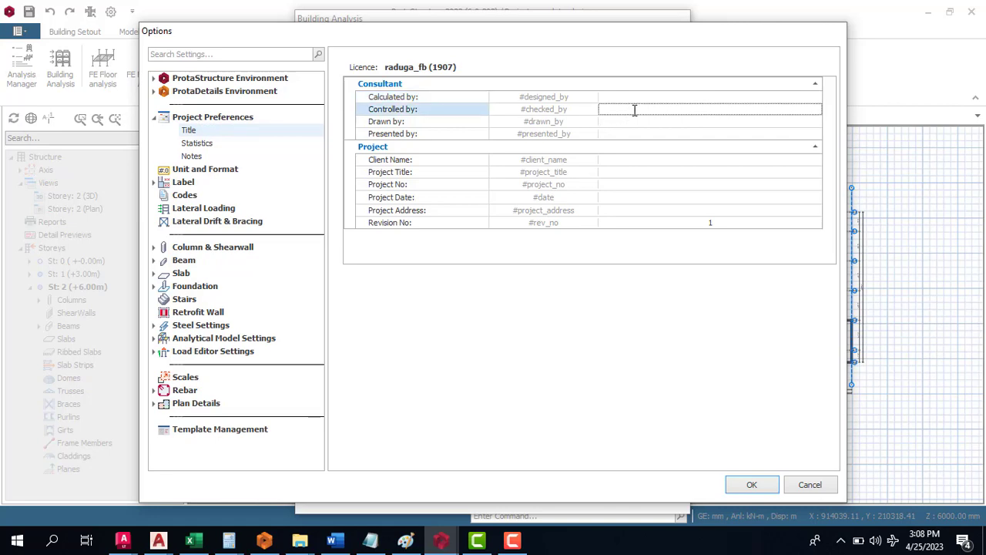
text(hh)
key(Return)
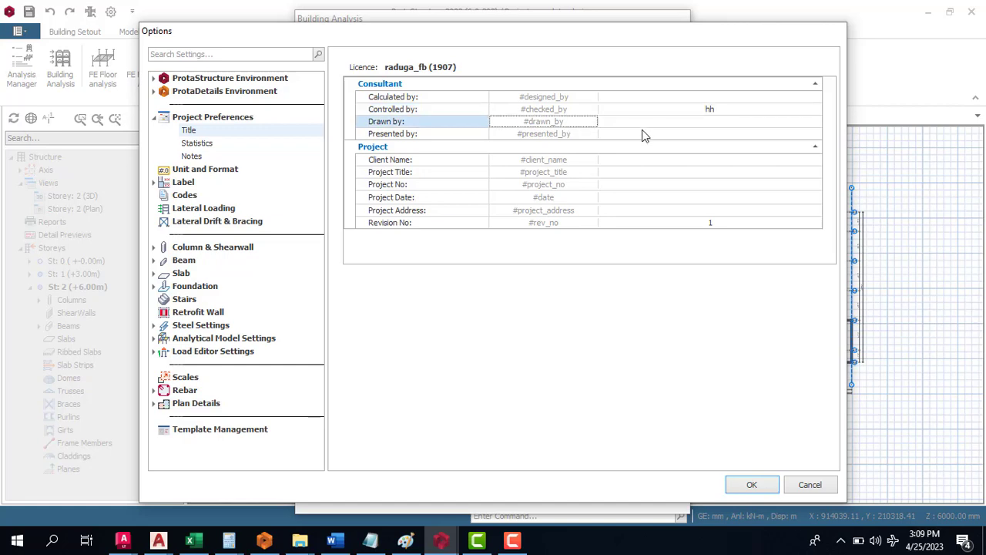
Go through the Drawn by, client name, project title, number, date, address and revision fields of the project details.
click(645, 124)
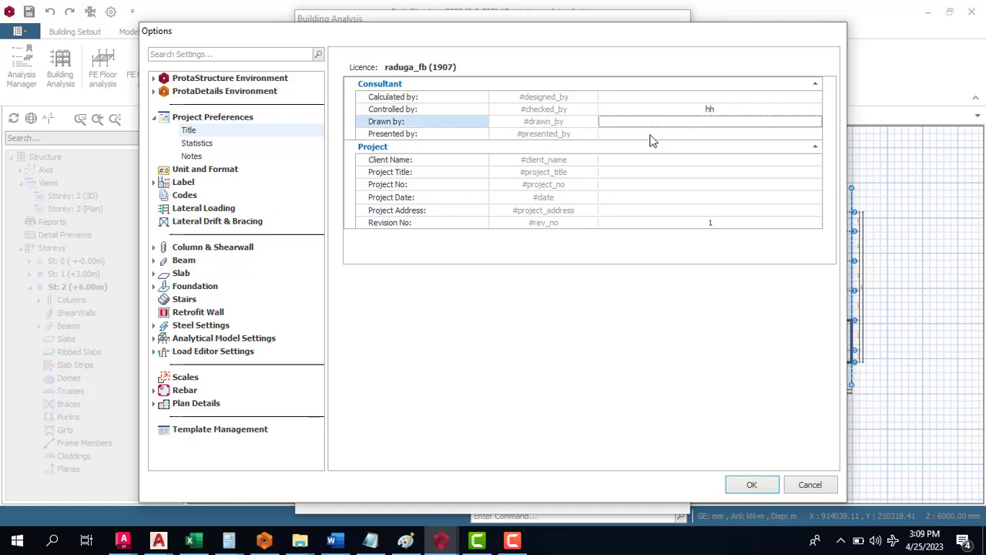
click(648, 159)
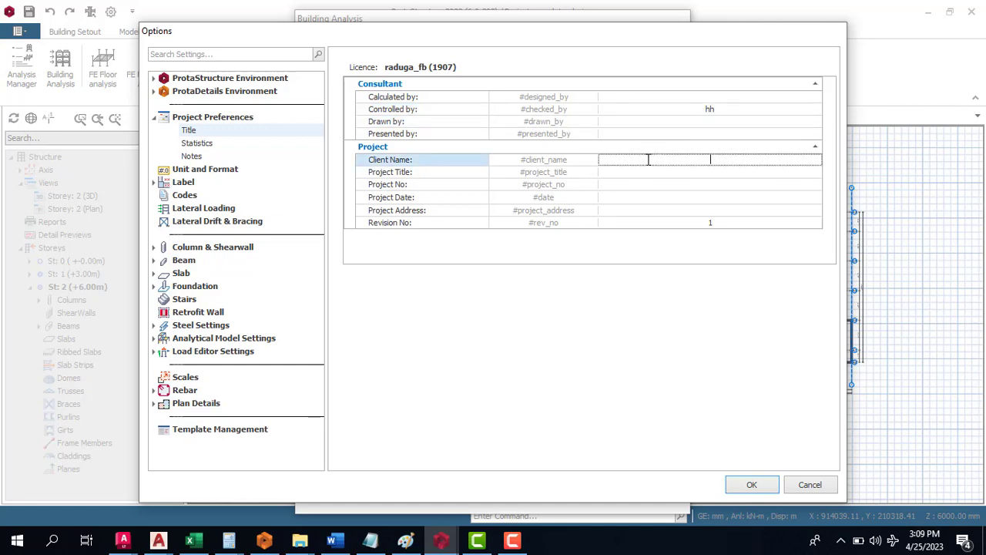
click(648, 174)
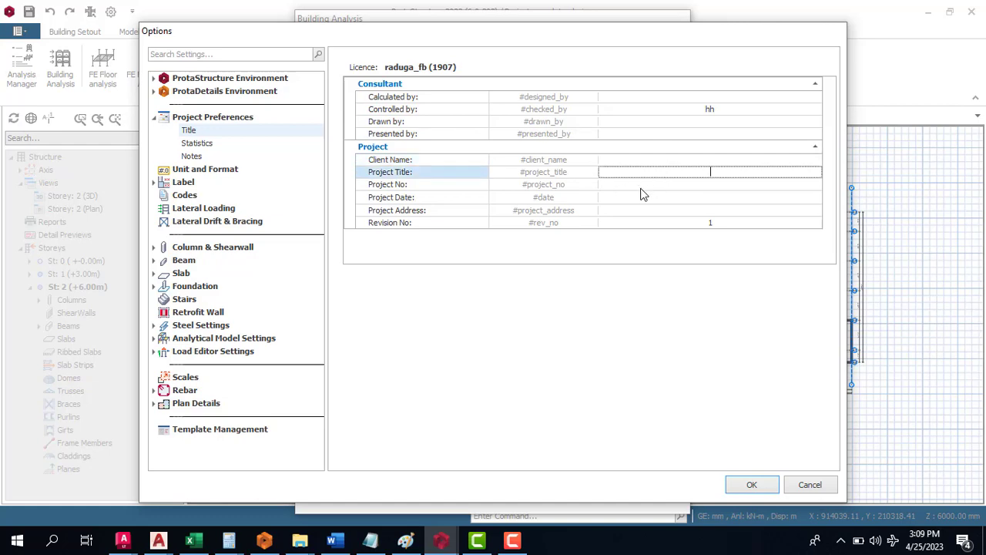
click(637, 186)
click(649, 200)
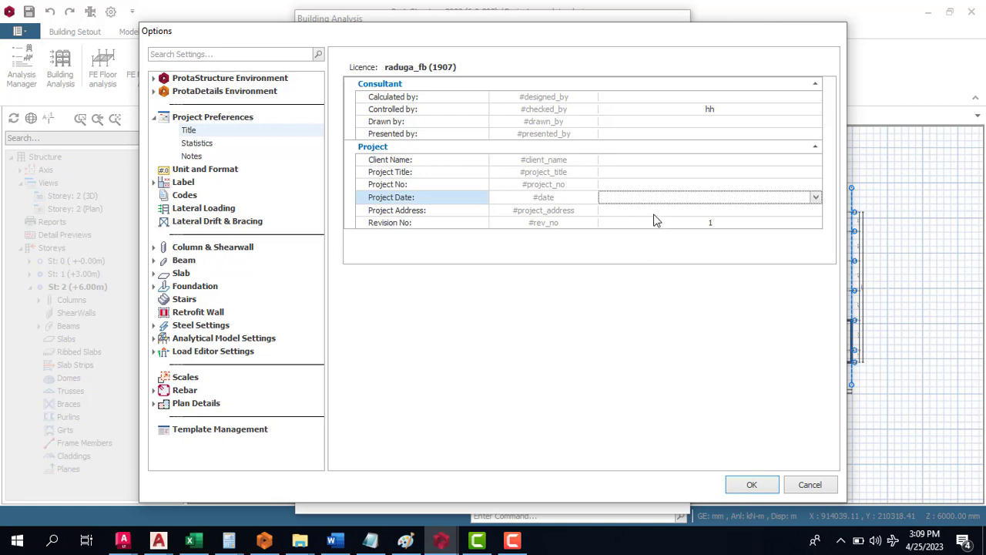
click(654, 211)
click(654, 223)
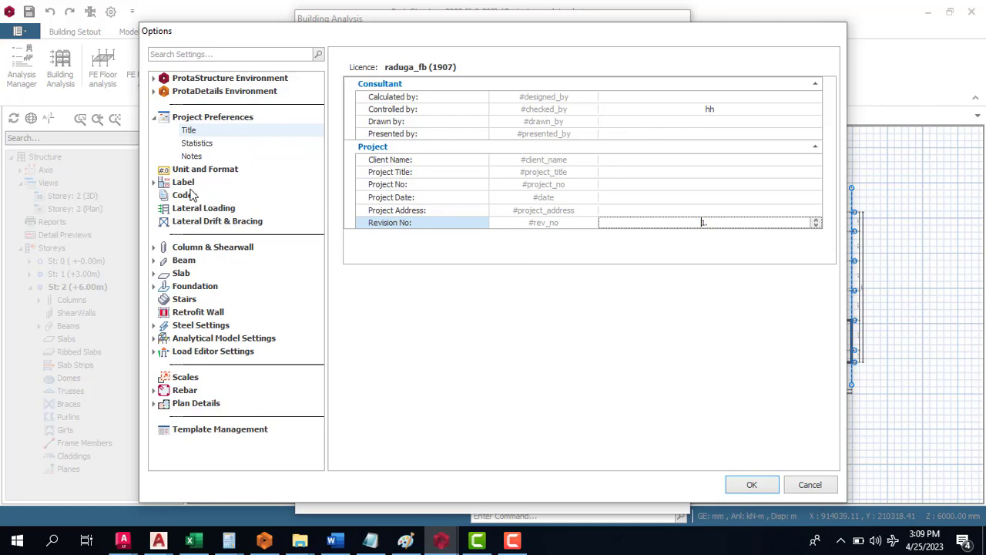
View the project statistics and notes pages and bring up the Foundation design settings.
click(199, 144)
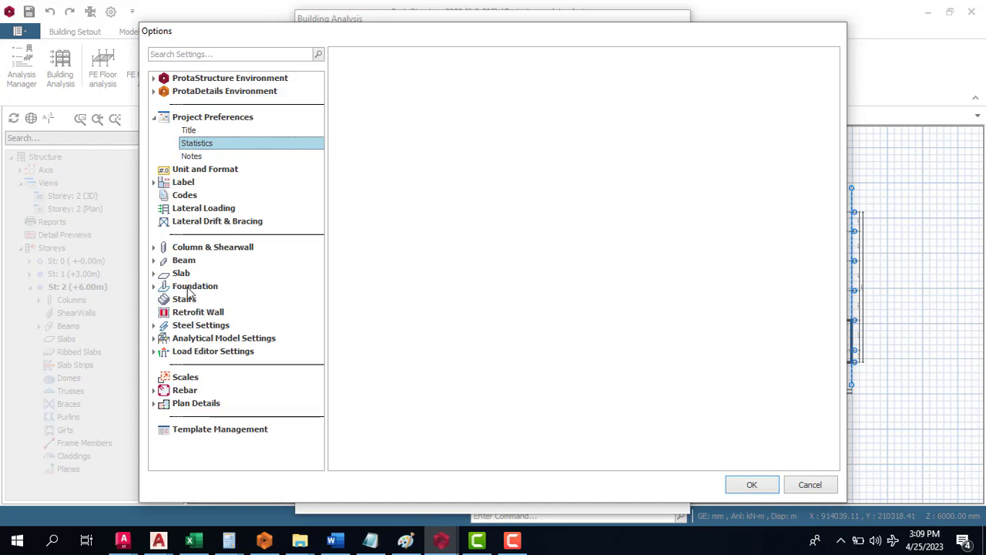
key(Down)
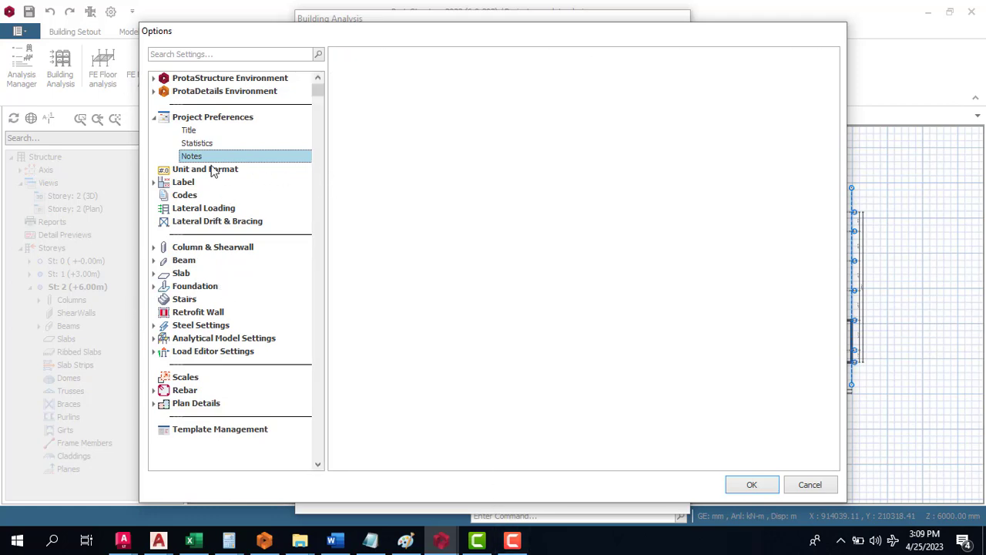
key(f)
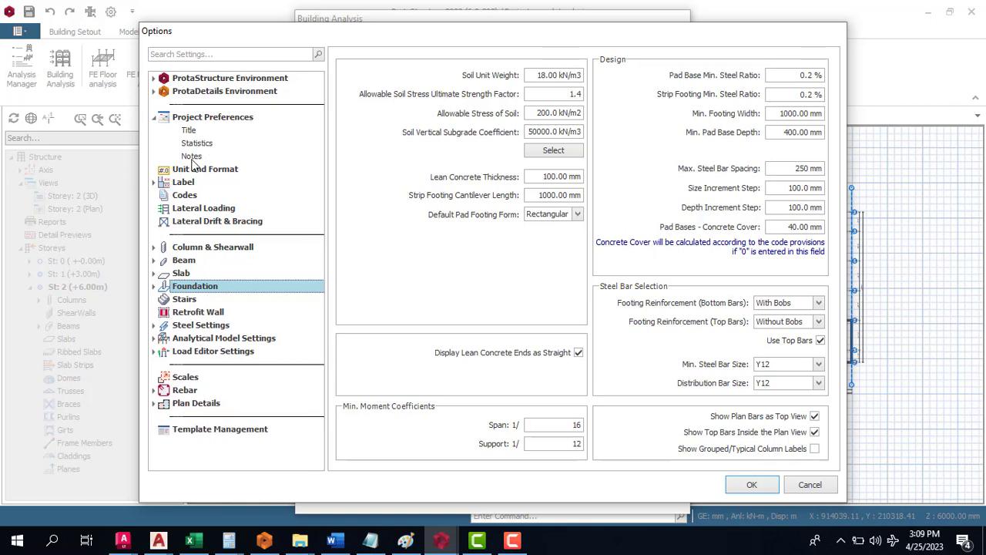
Review the project notes and the Foundation settings, including the allowable stress of soil, and accept the options.
click(195, 157)
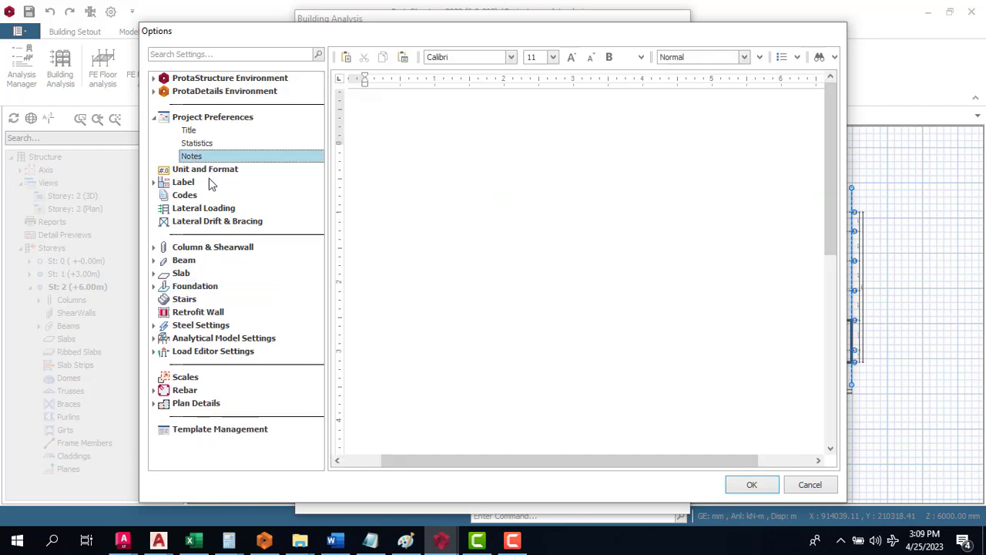
click(197, 287)
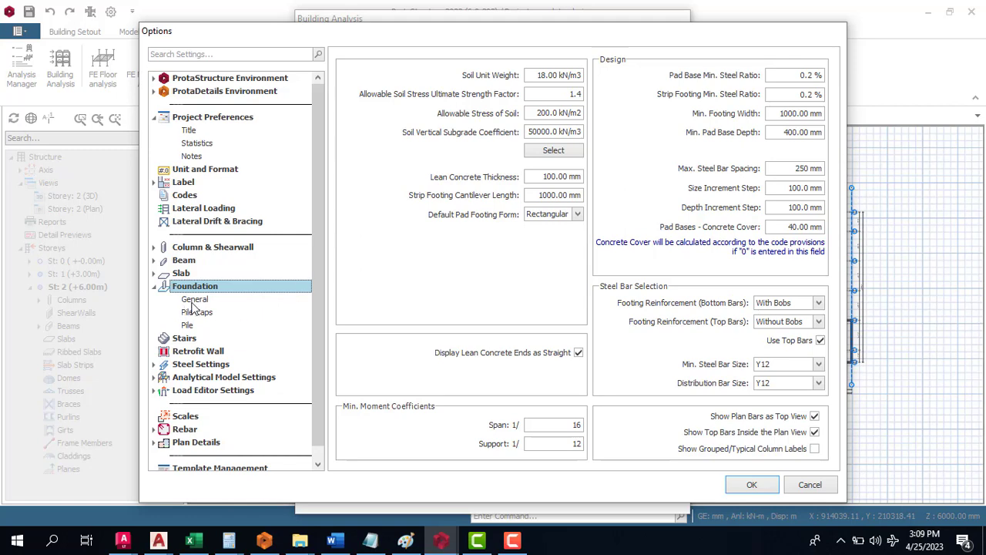
click(541, 113)
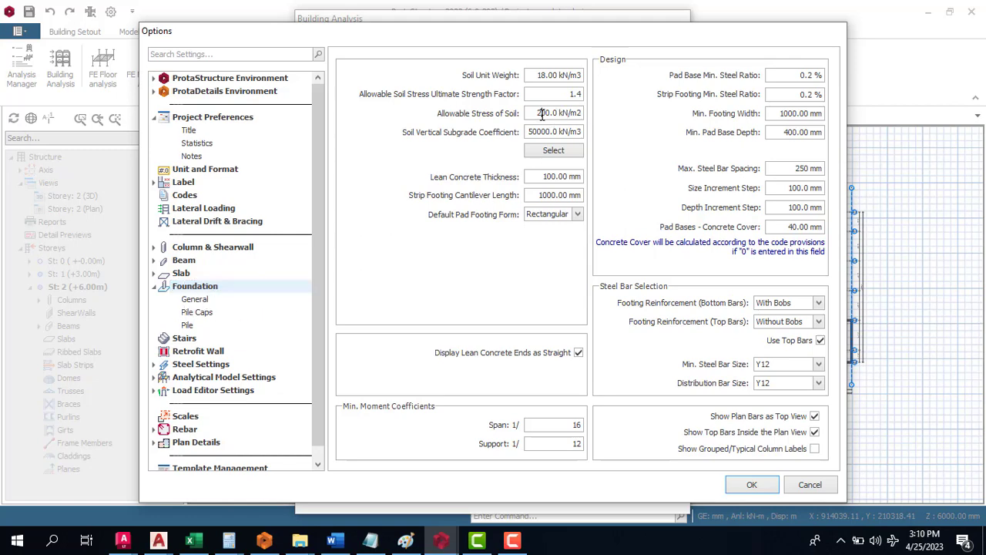
double_click(542, 113)
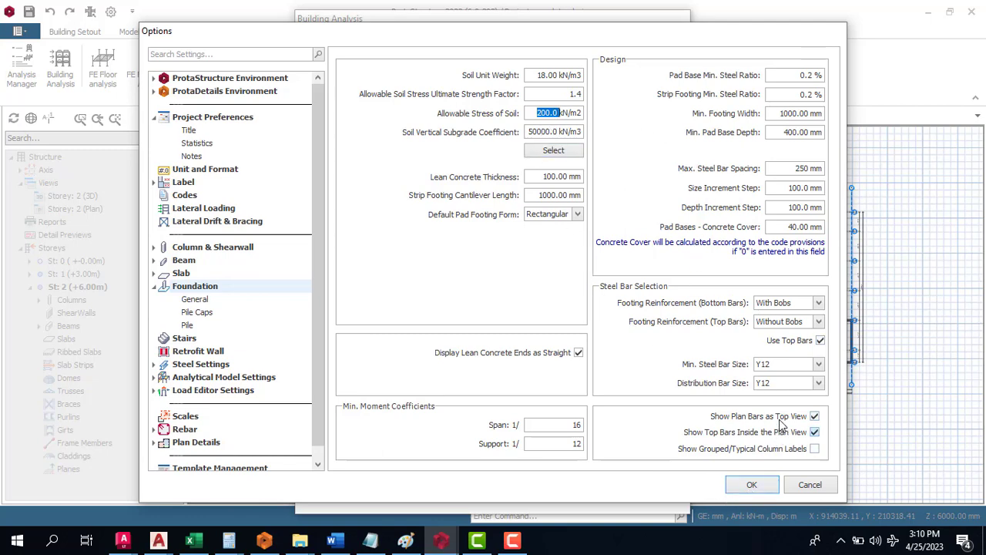
click(753, 485)
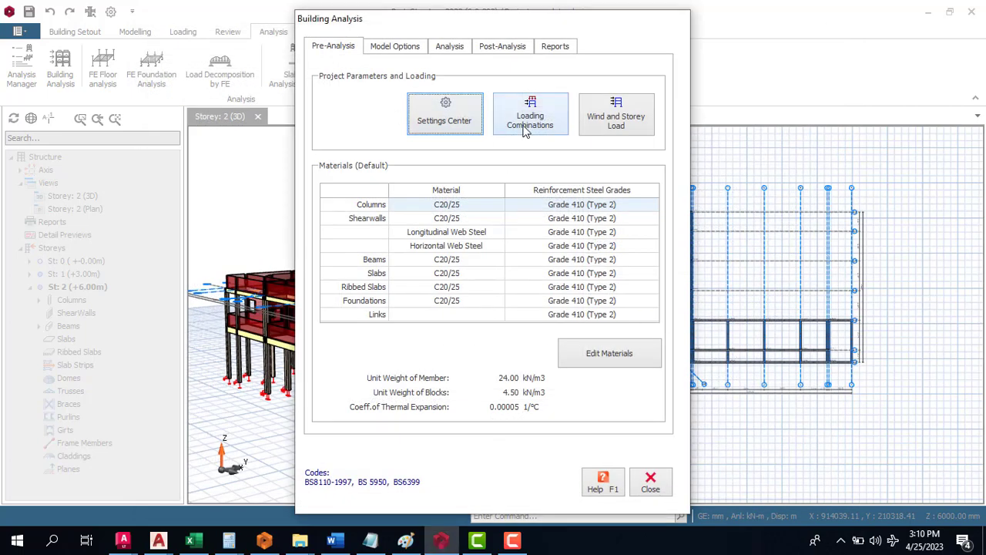
Run the Building Model Check on all storeys with every check enabled.
click(453, 46)
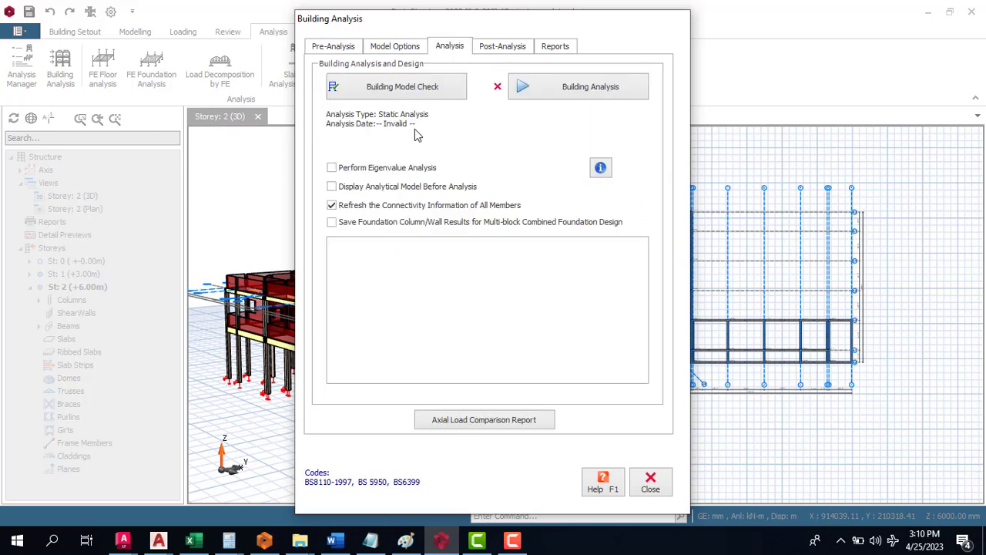
click(408, 89)
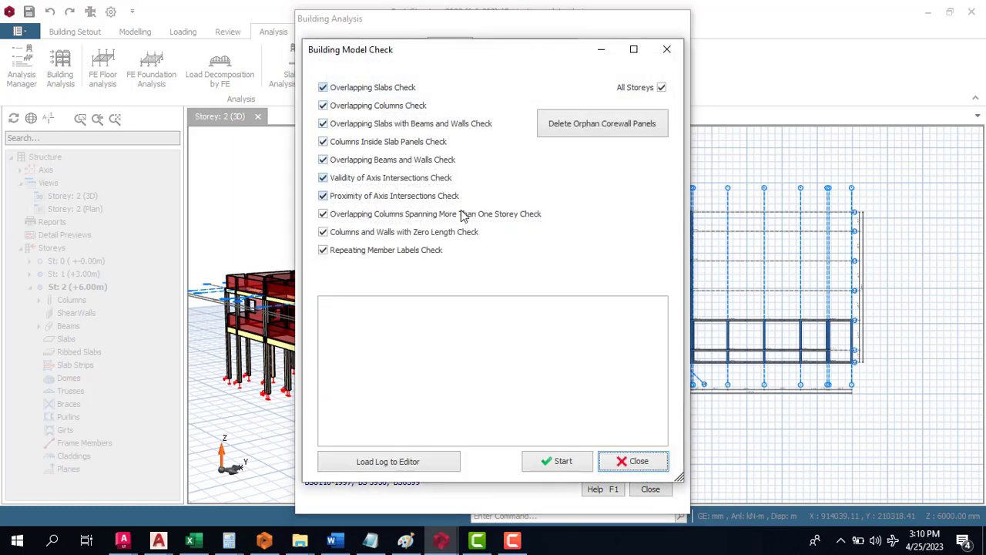
click(551, 463)
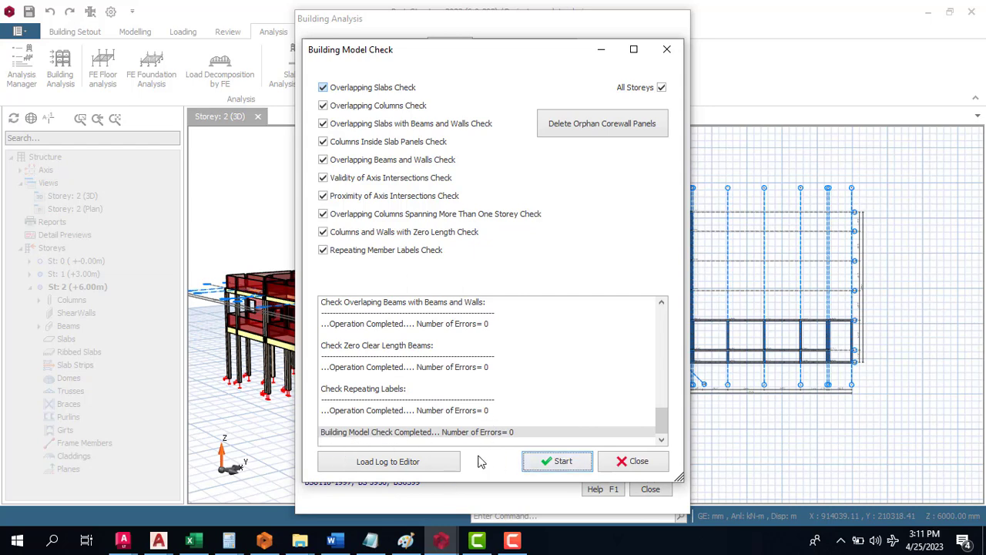
Load the model check log into the editor, read it through to the end, and close the log and the check.
click(414, 461)
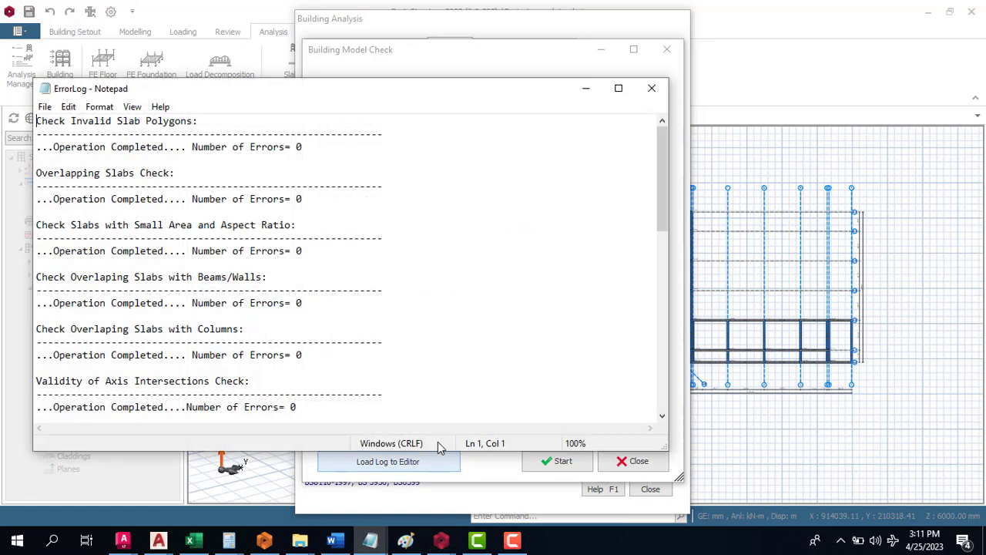
drag(660, 192, 668, 421)
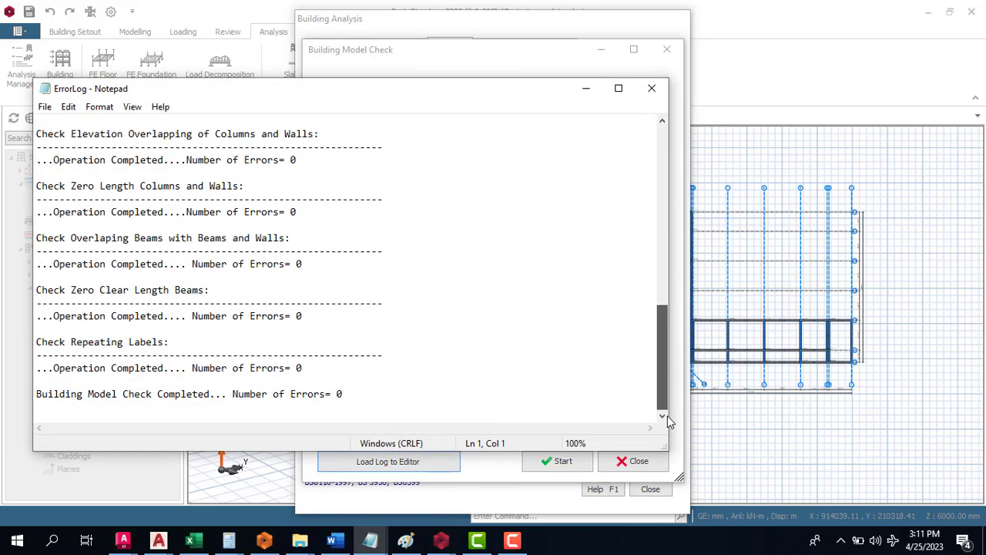
click(652, 87)
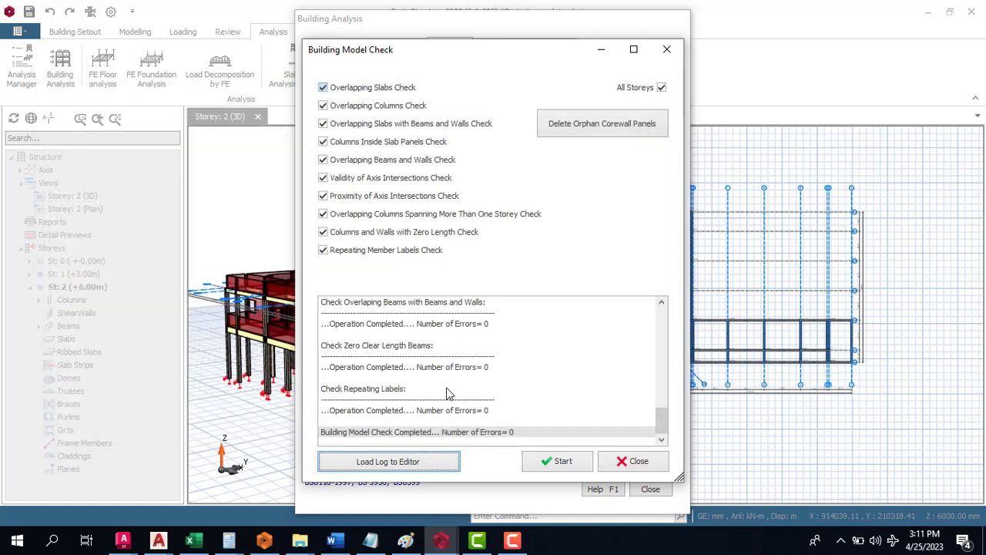
click(409, 470)
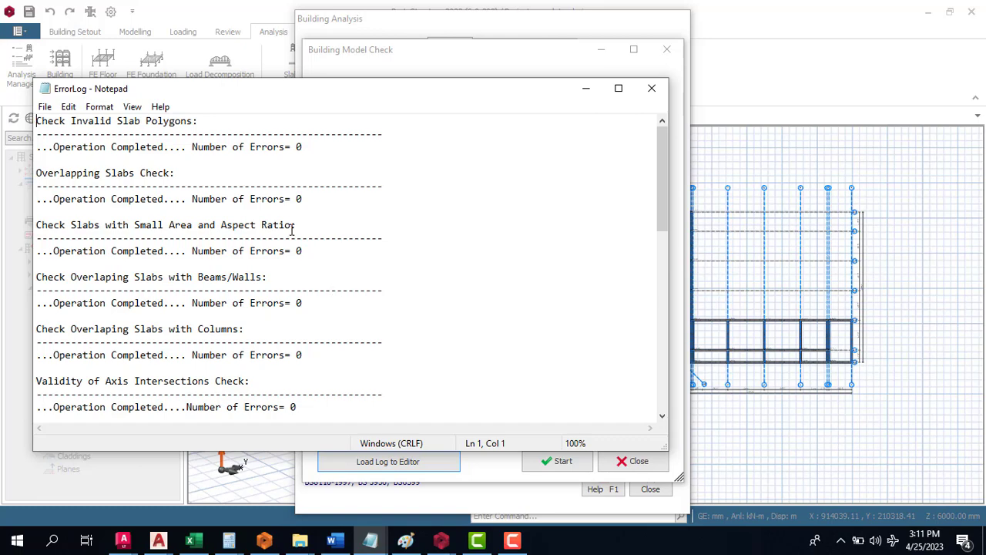
drag(665, 161, 645, 405)
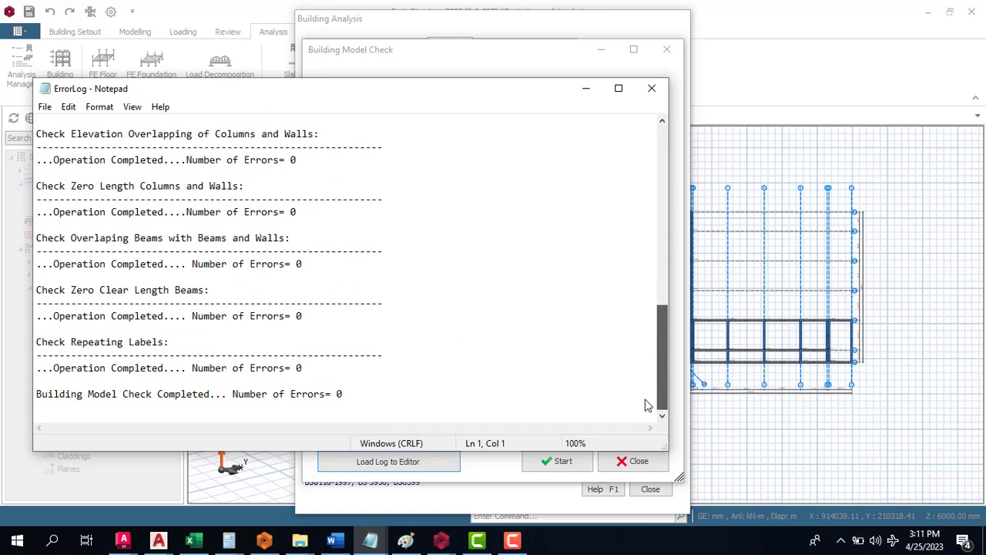
click(652, 88)
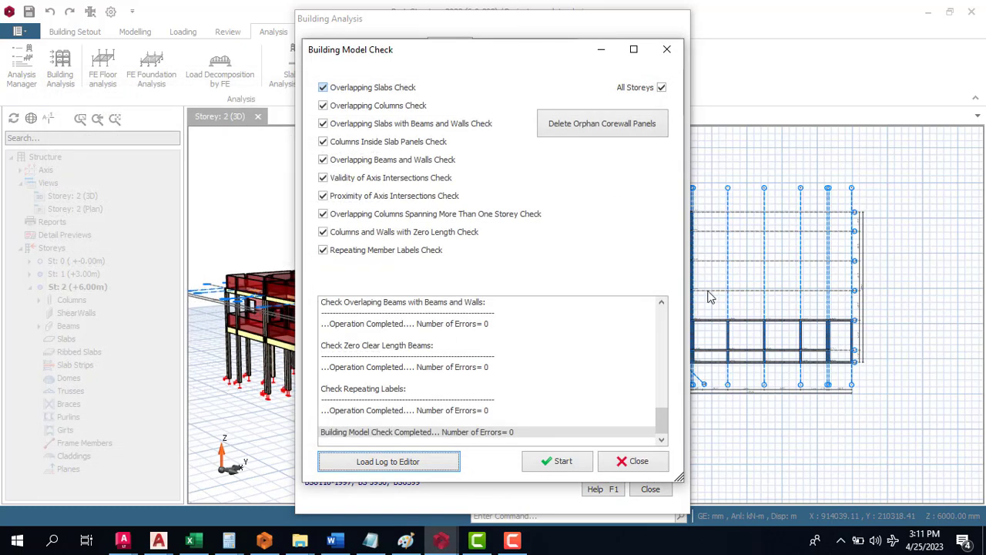
click(629, 461)
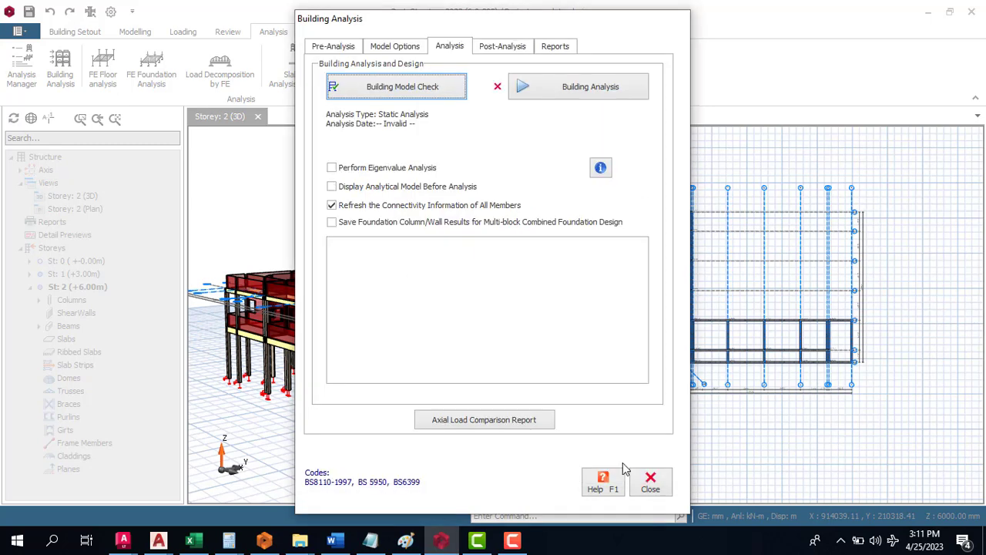
Run the building analysis with column/wall and beam reinforcement design, re-selecting bars for both and reassigning the default rebar pattern to all axes.
click(581, 91)
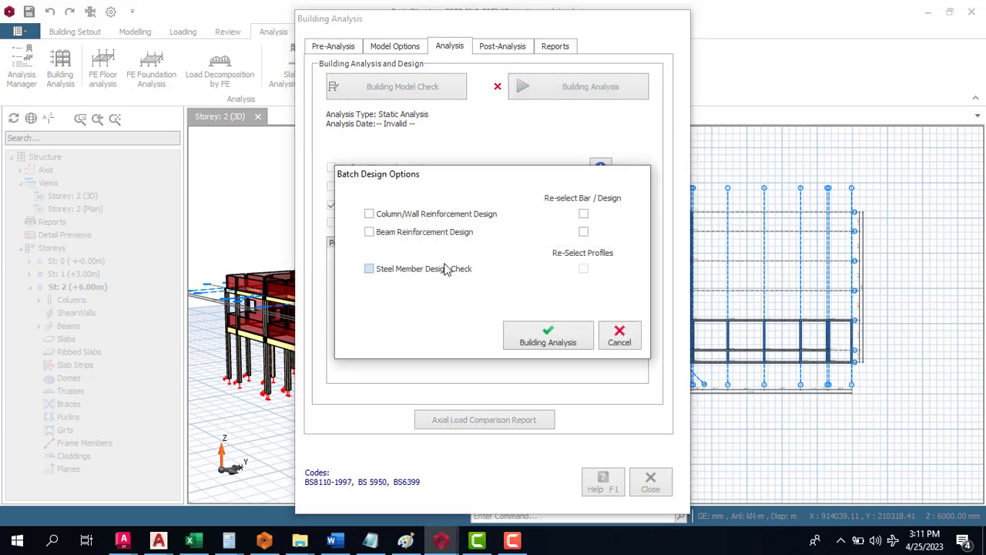
click(402, 239)
click(427, 220)
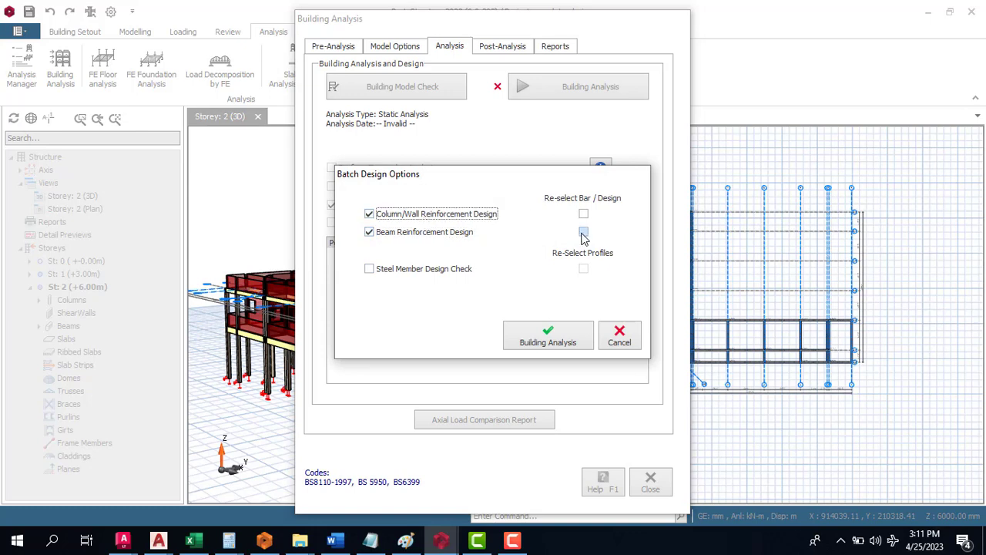
click(583, 231)
click(584, 213)
click(564, 343)
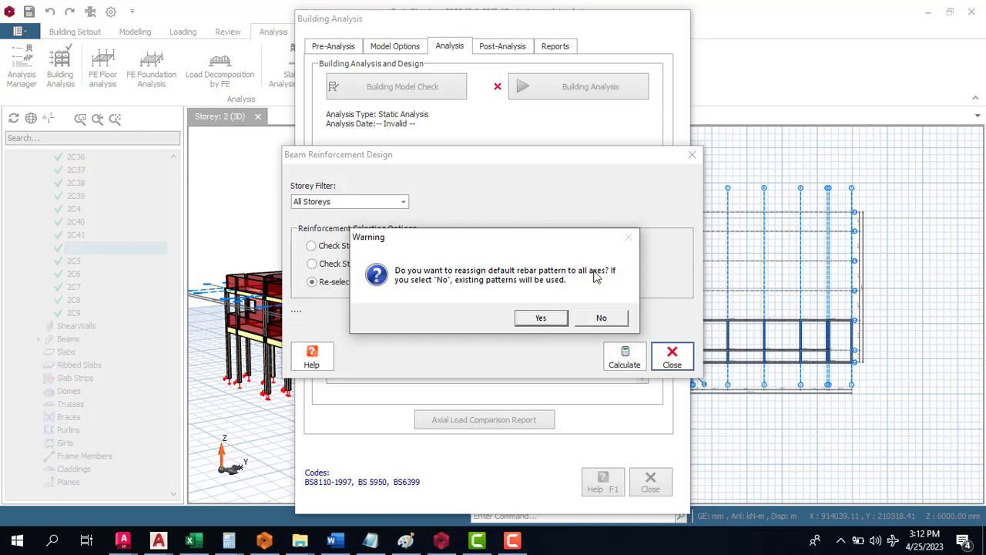
click(565, 318)
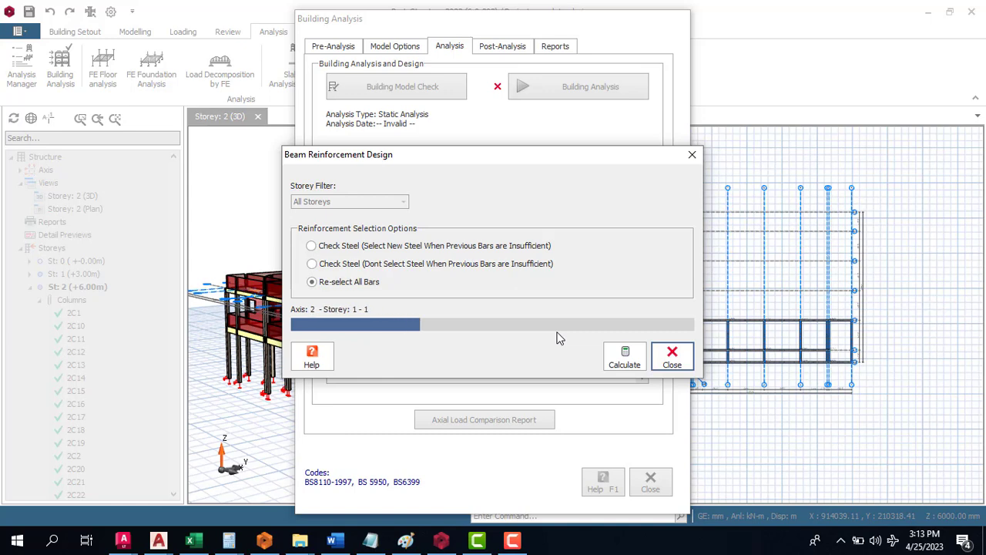
click(519, 545)
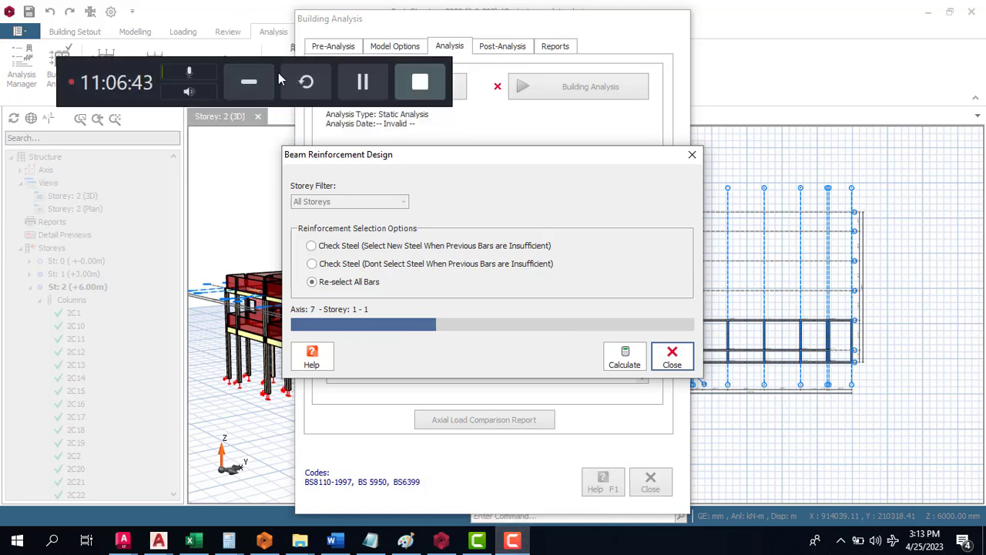
click(249, 84)
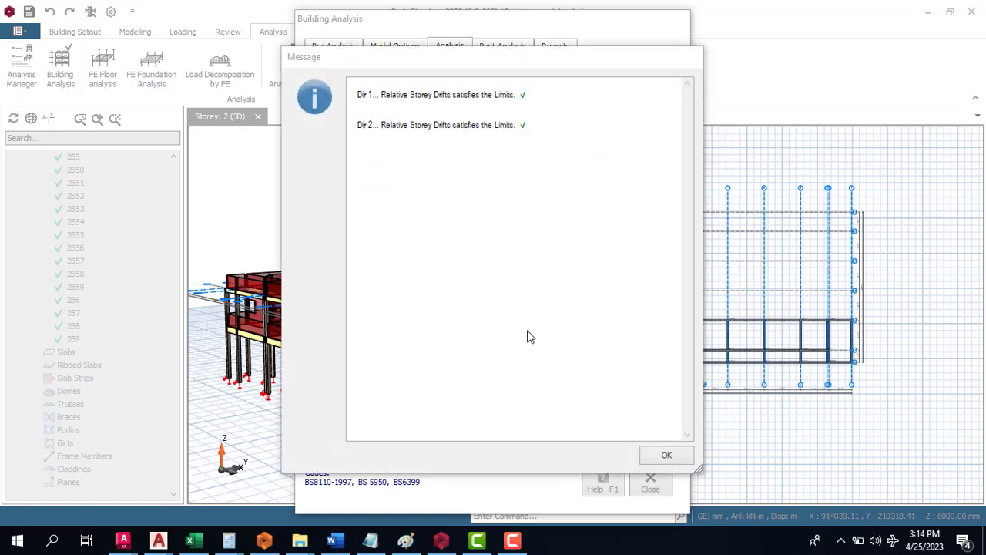
Dismiss the storey drift message and look through all columns in the post-analysis column reinforcement design table.
click(666, 458)
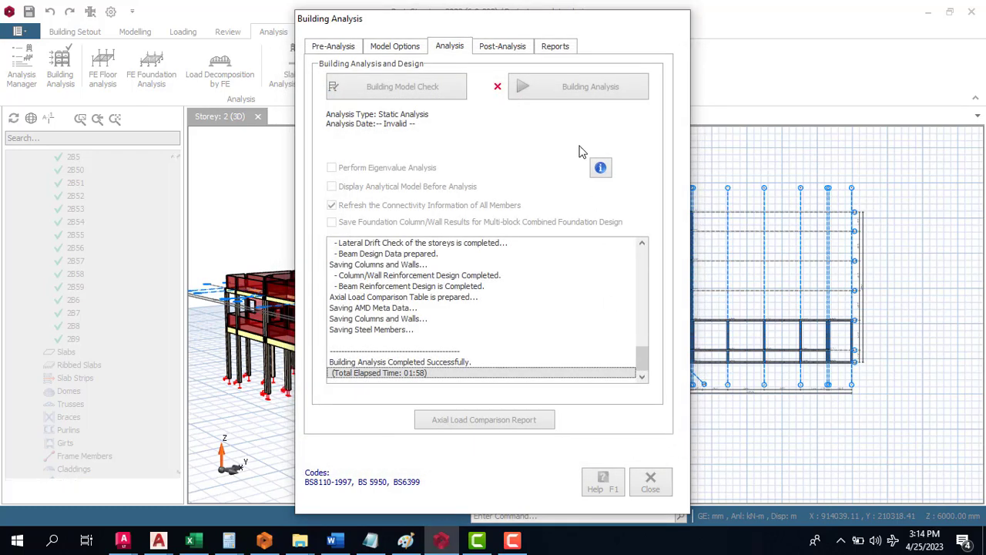
click(502, 47)
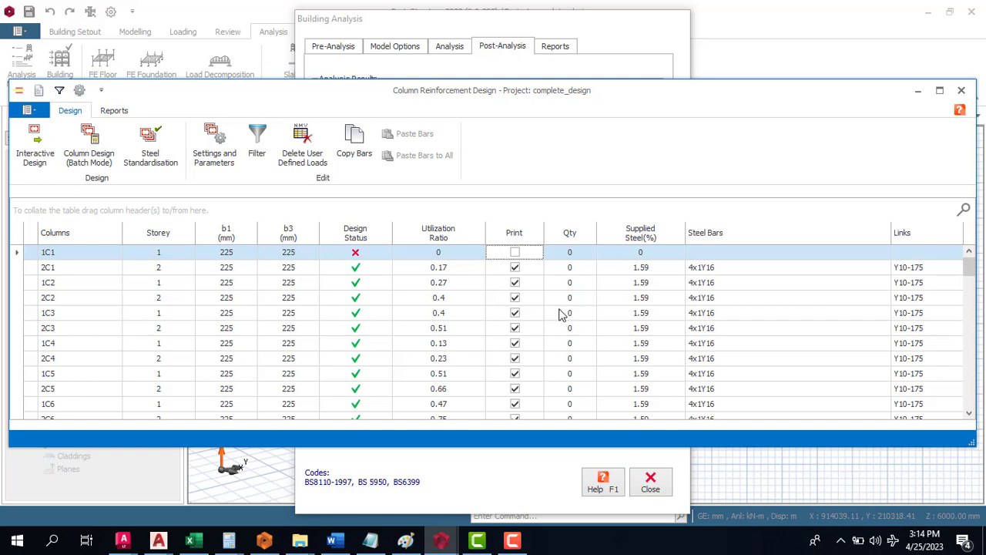
scroll(561, 313, down, 6)
scroll(484, 350, down, 12)
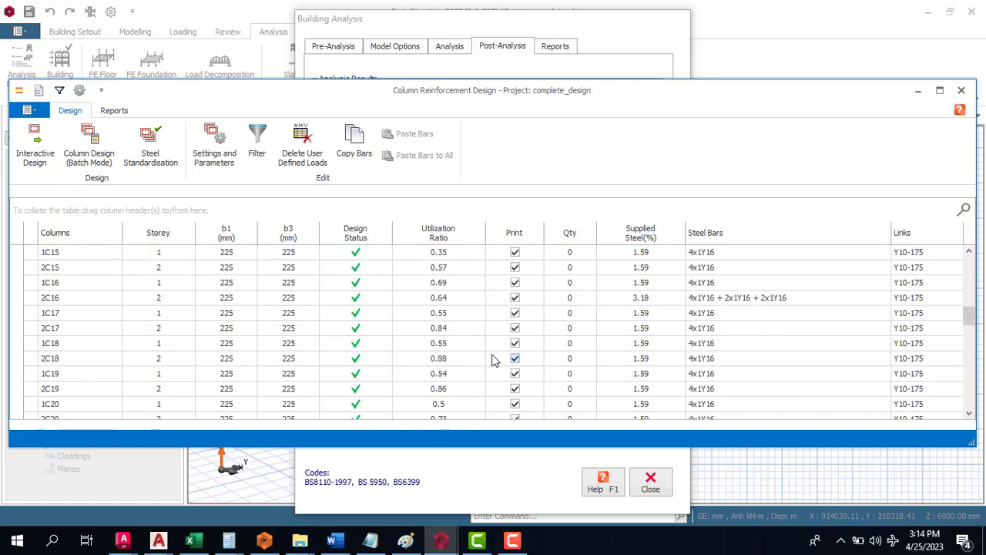
scroll(497, 343, down, 6)
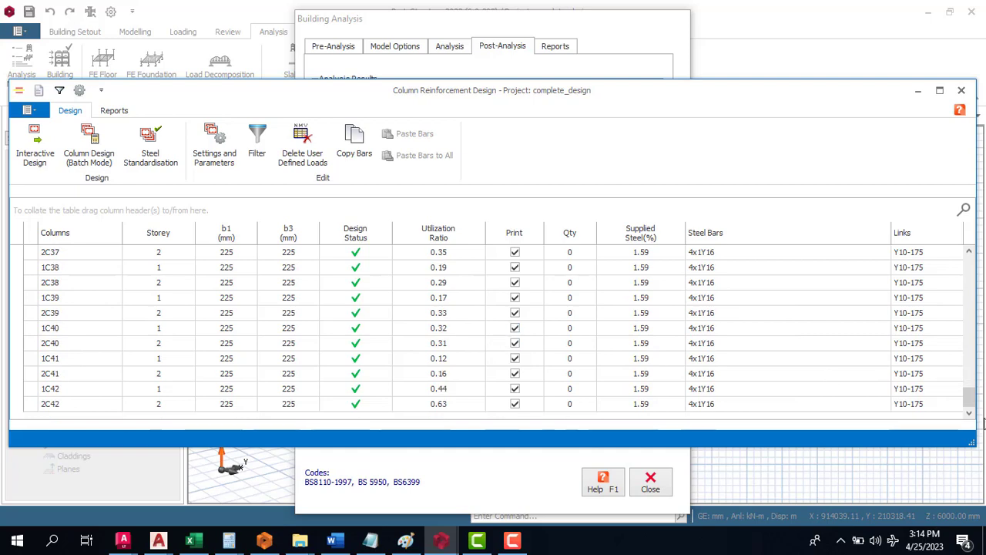
drag(961, 401, 969, 262)
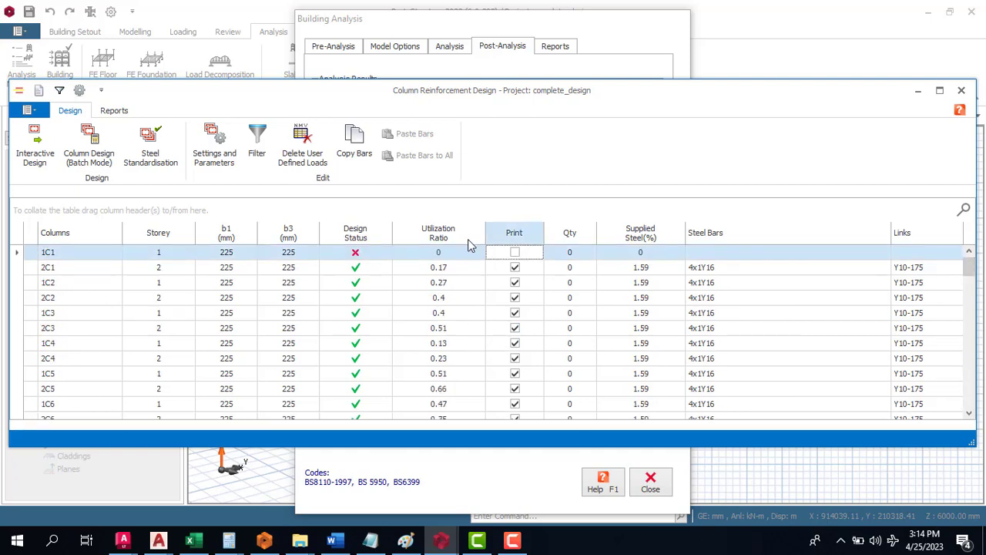
Try to open the interactive design for storey 1 column 1C1.
click(351, 256)
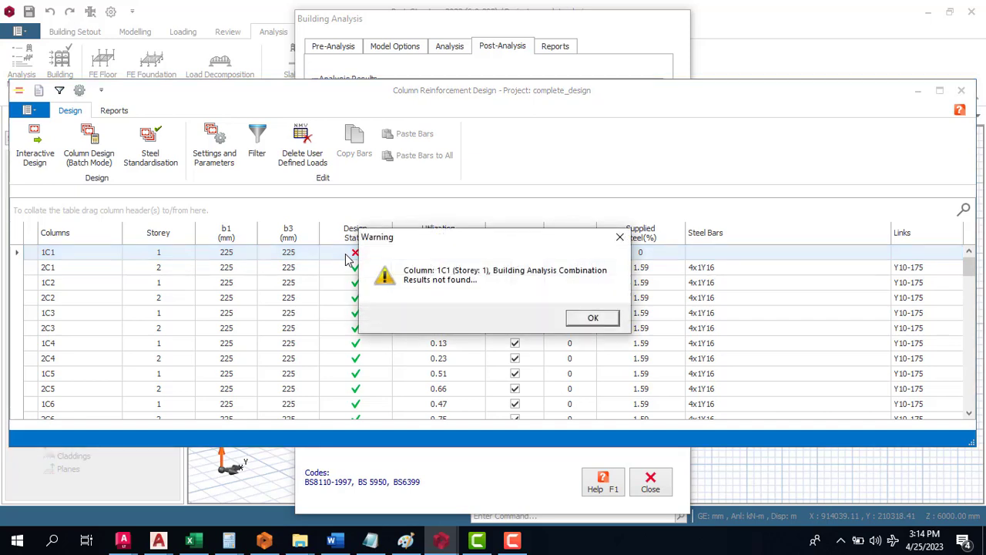
click(594, 319)
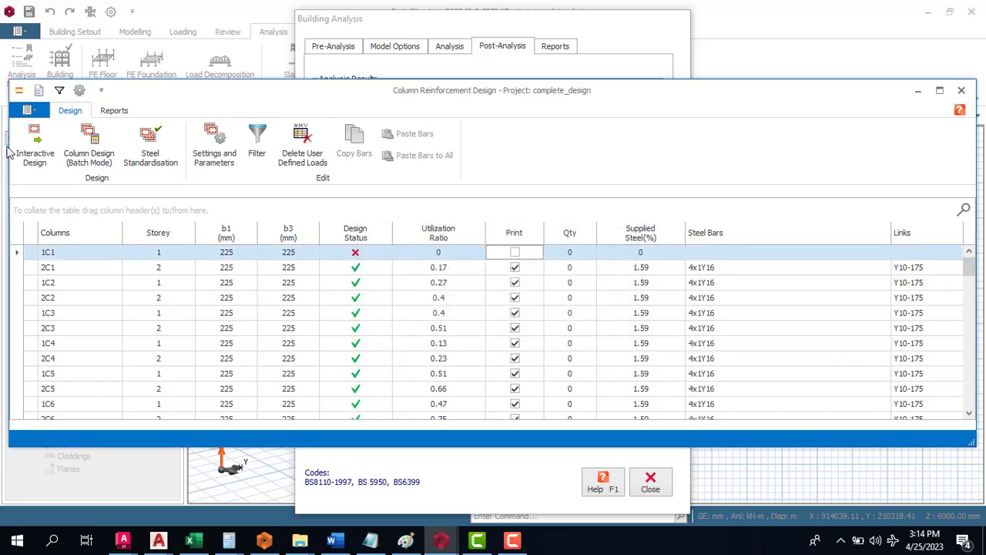
click(37, 150)
click(594, 318)
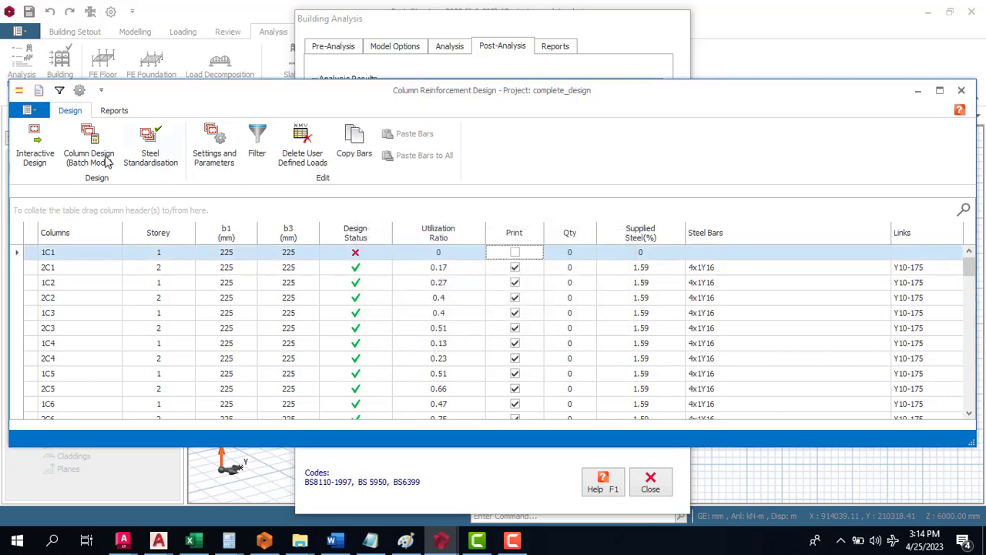
click(37, 148)
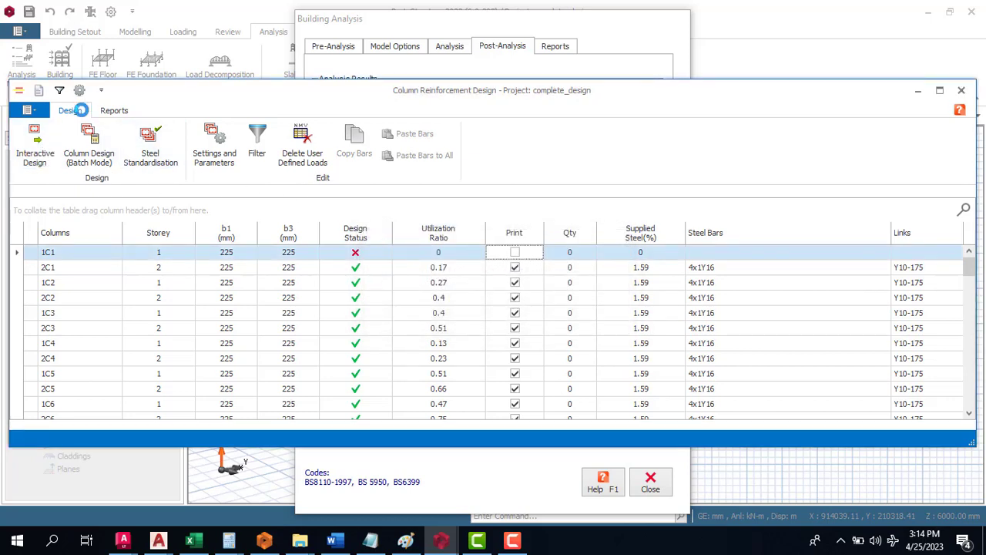
click(592, 318)
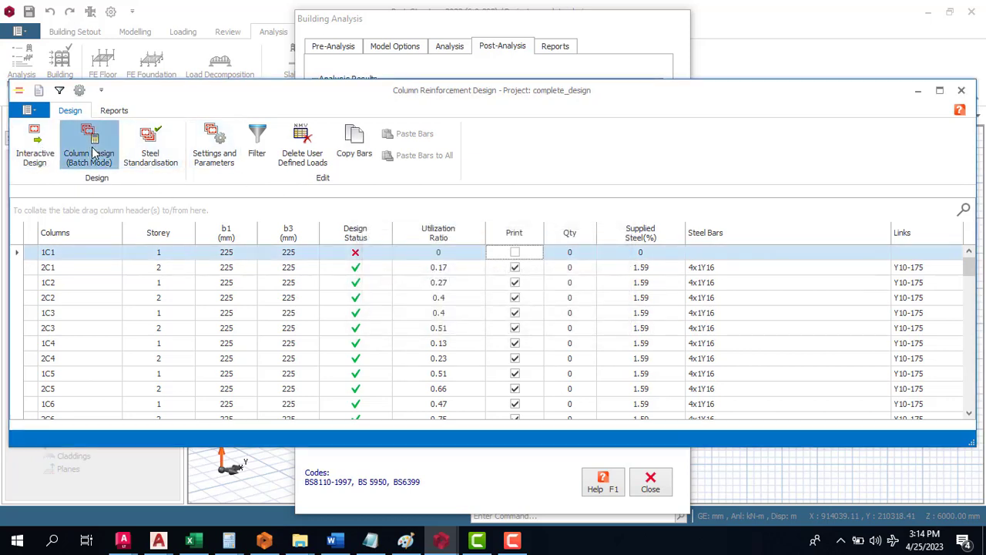
Run the batch column reinforcement design for all storeys with the Re-select All Bars option.
click(92, 152)
click(385, 333)
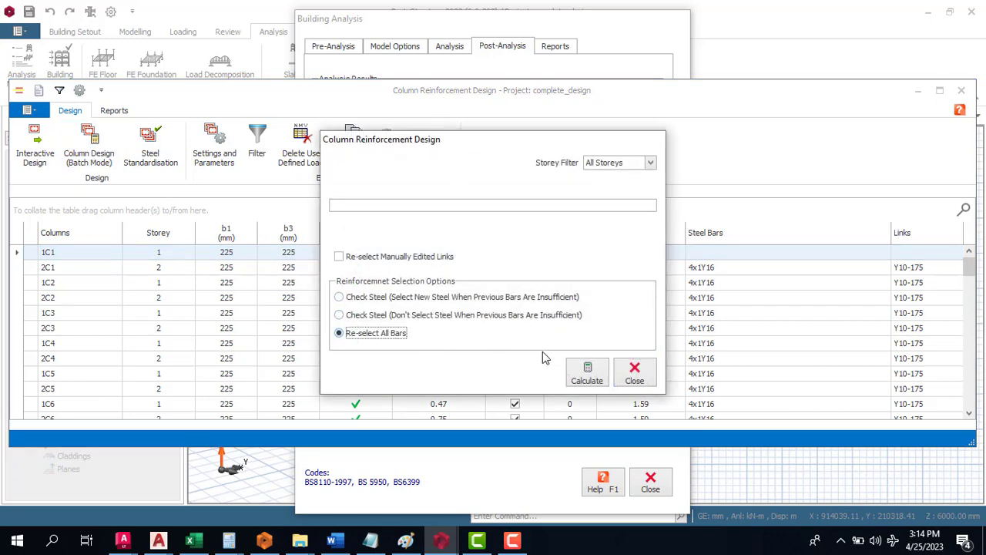
click(587, 374)
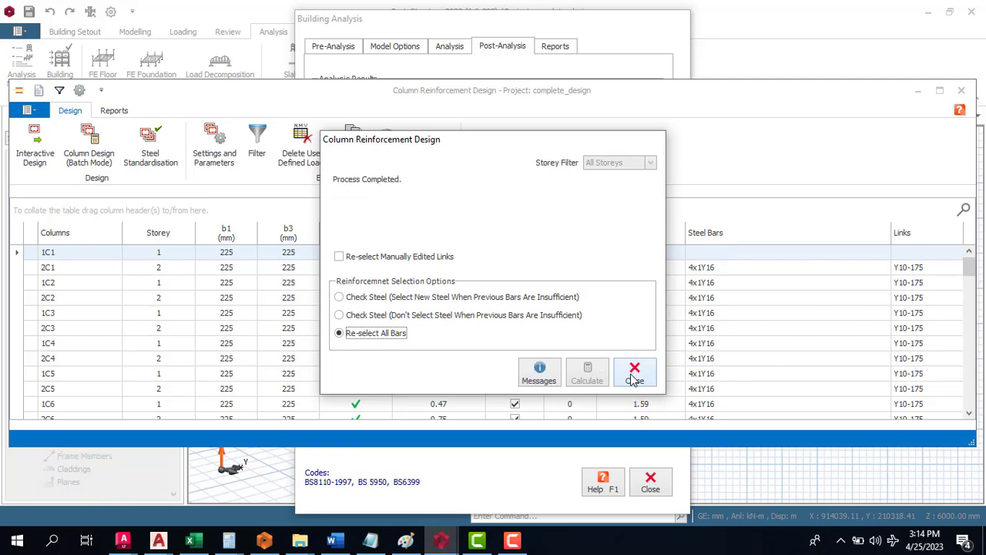
click(635, 375)
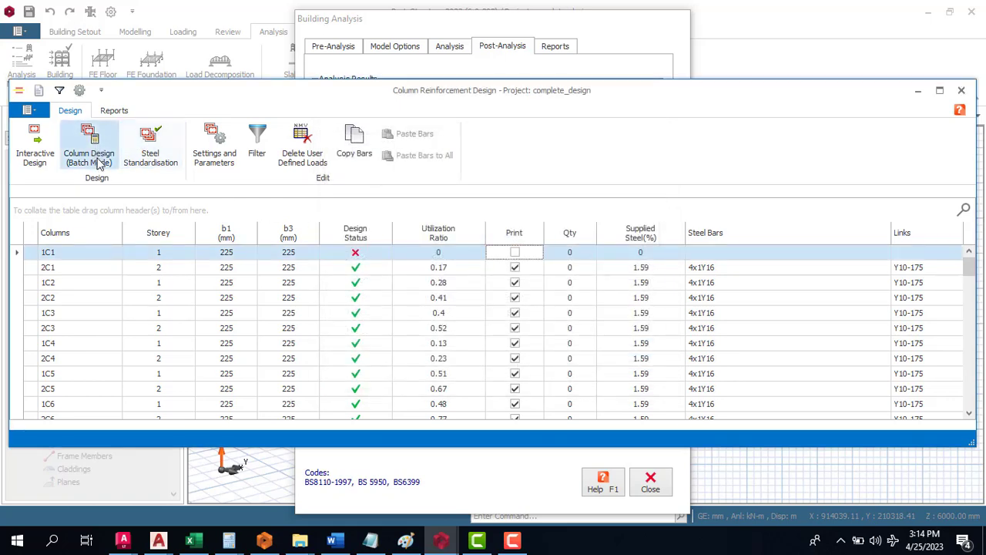
click(513, 541)
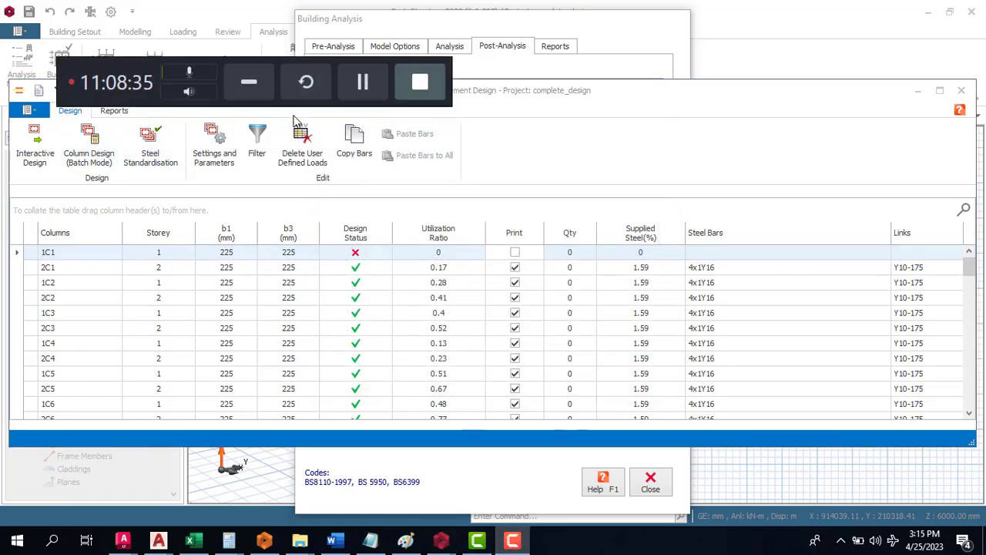
click(364, 83)
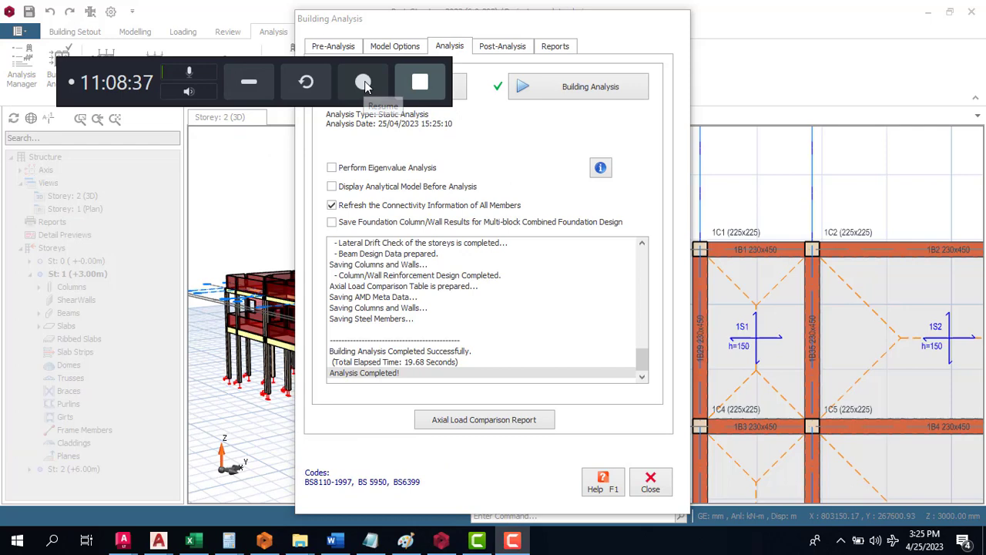
click(364, 84)
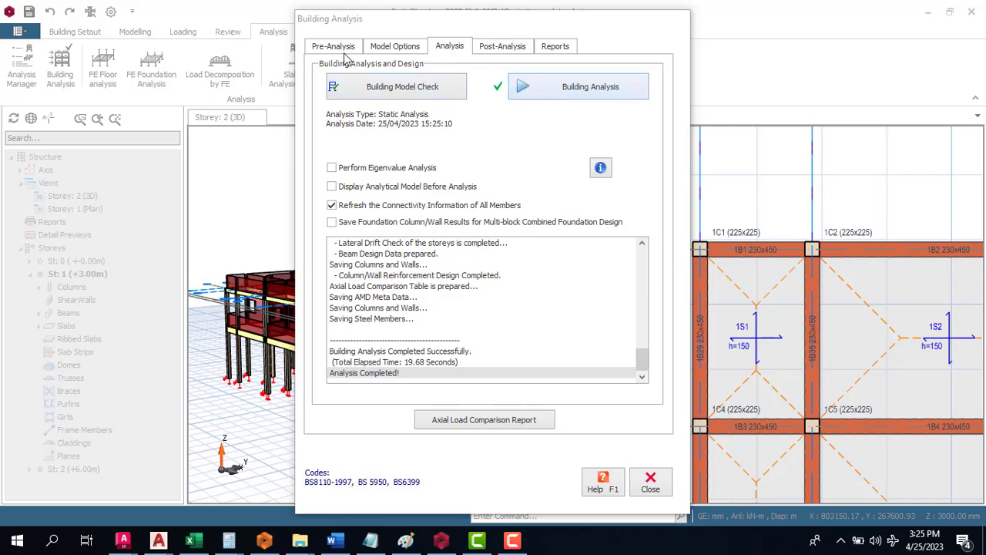
Accept the listed load combinations in the pre-analysis settings and agree to invalidate the existing building analysis results.
click(397, 48)
click(332, 49)
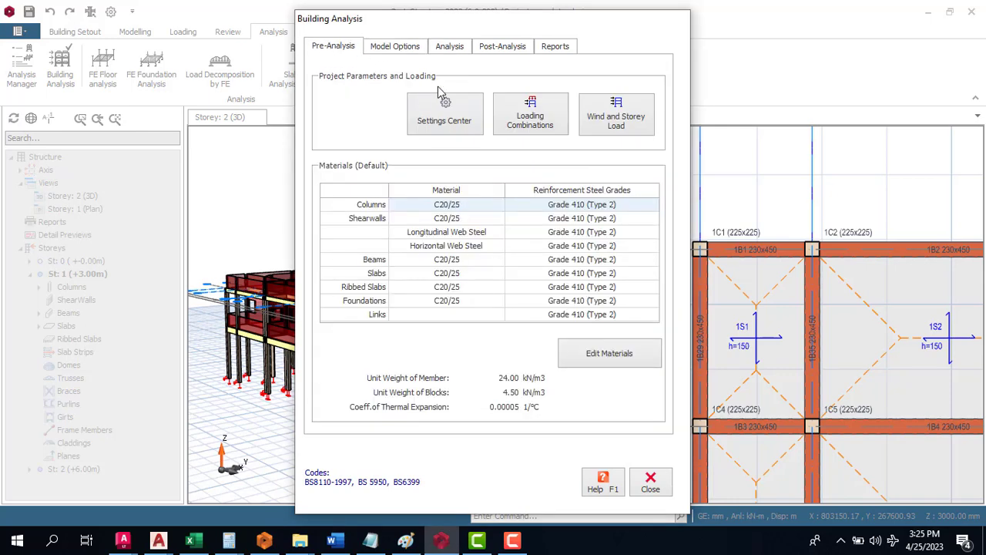
click(521, 126)
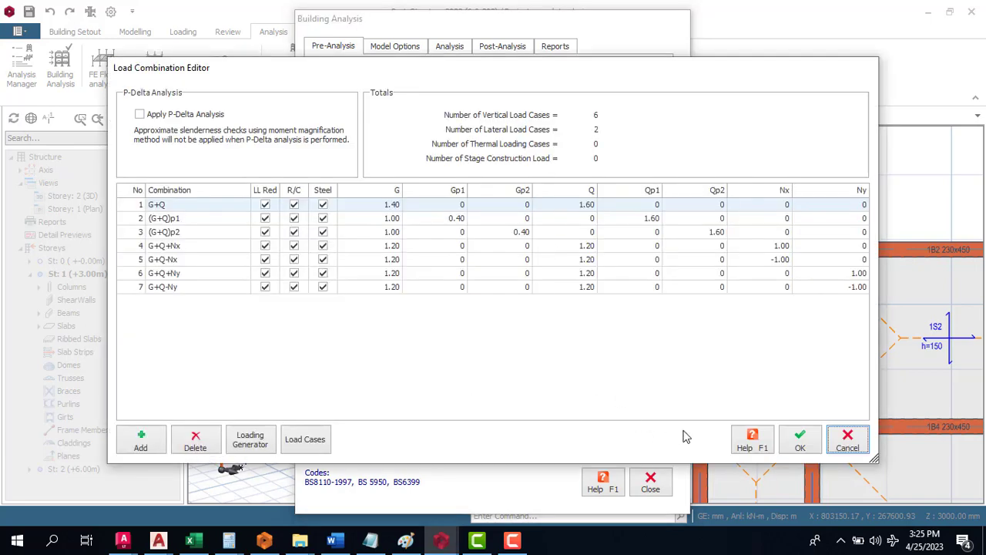
click(805, 442)
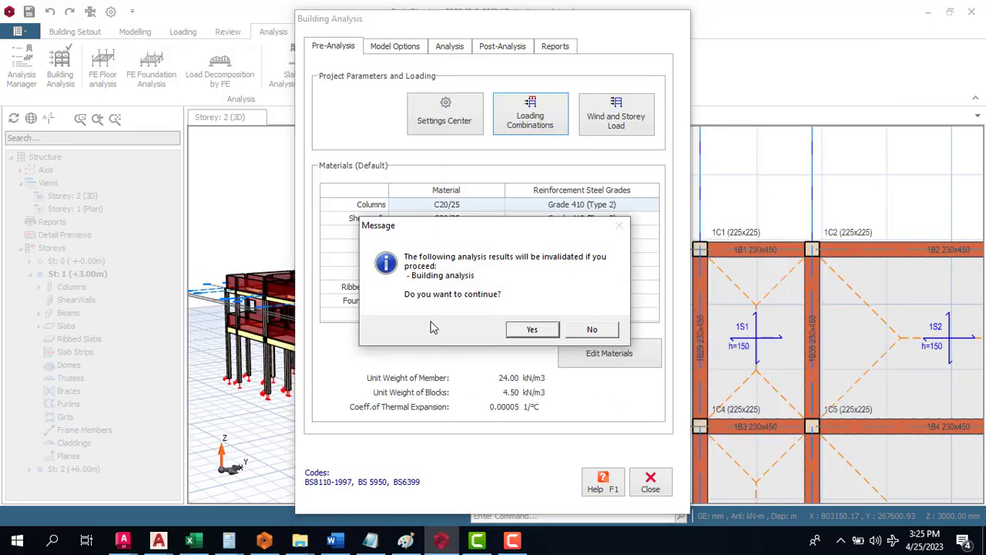
click(530, 331)
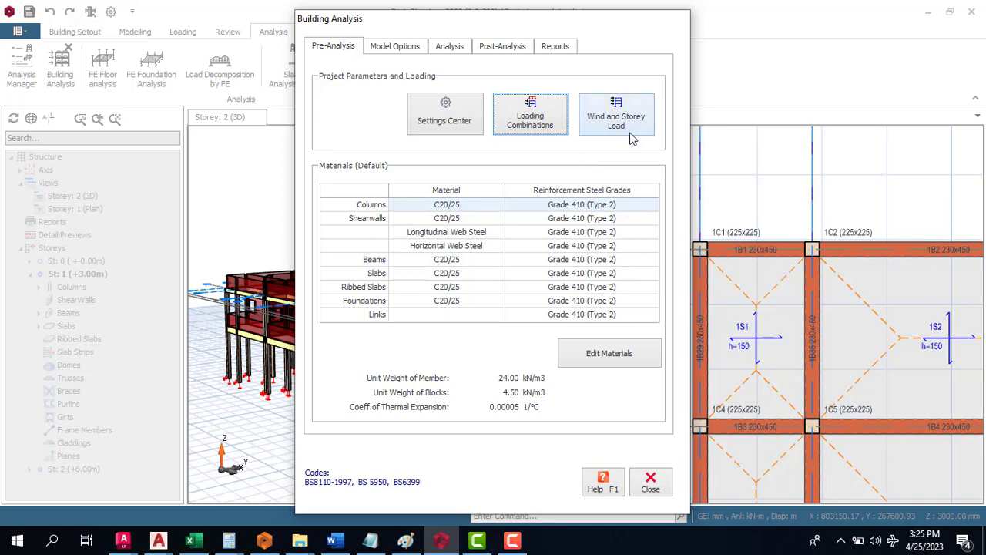
Regenerate the load combinations automatically with coefficients 1.4 for G and 1.6 for Q, and accept the load cases and combinations.
click(533, 129)
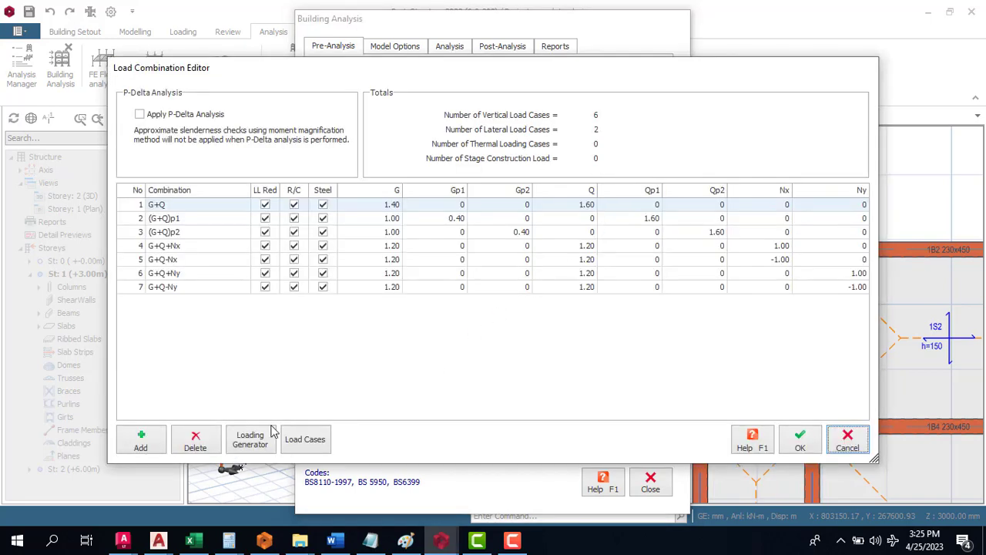
click(251, 440)
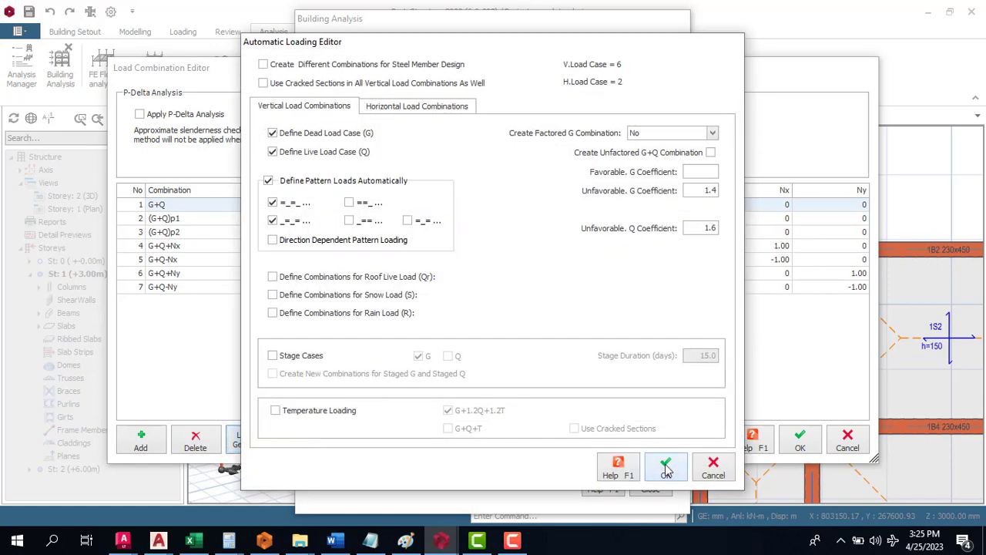
click(666, 467)
click(308, 439)
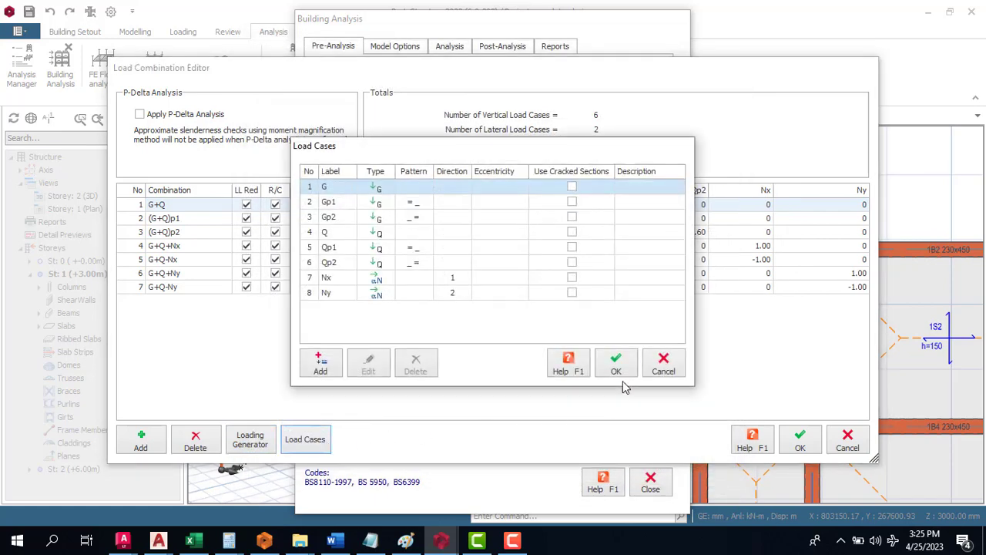
click(616, 371)
click(803, 445)
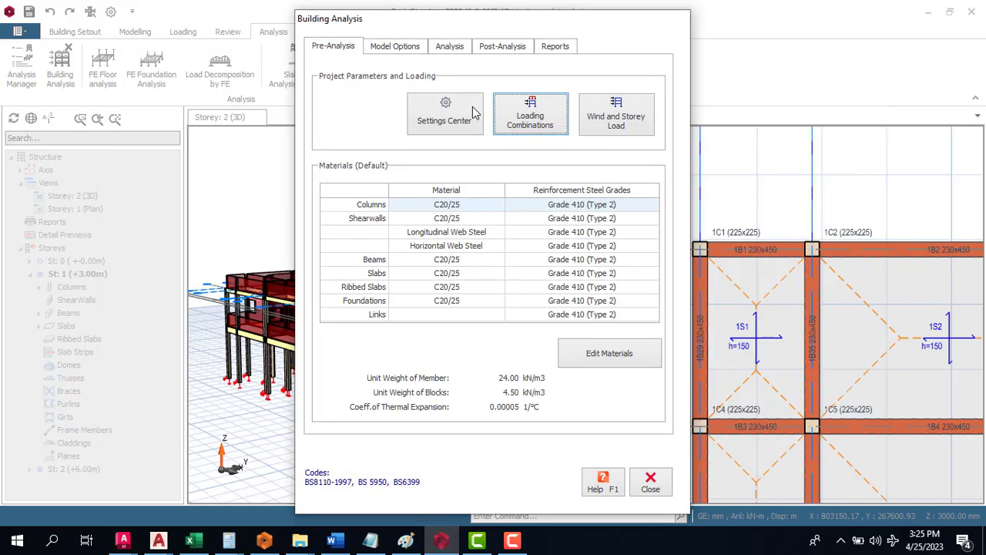
Run the building analysis with column/wall and beam reinforcement design, re-selecting the bars for the beams.
click(452, 48)
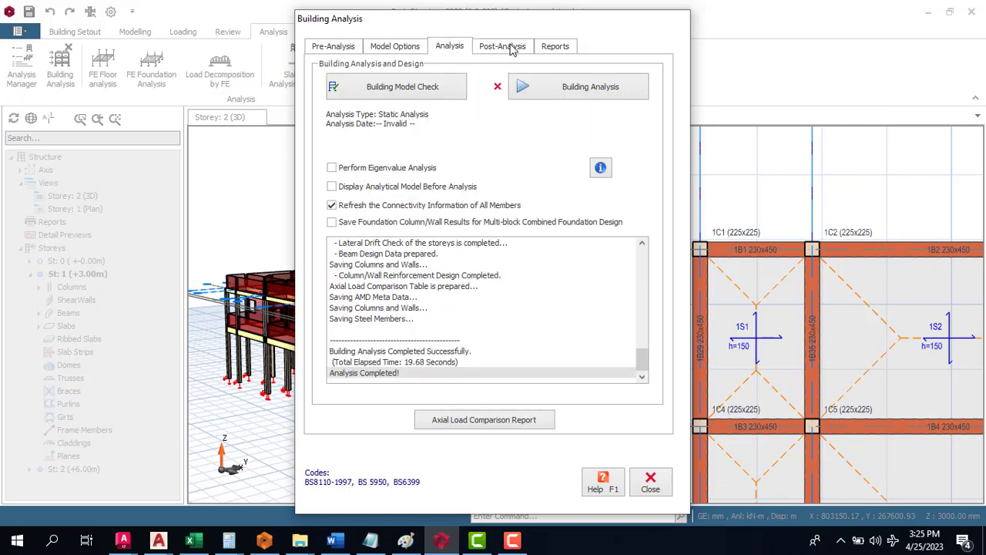
key(Return)
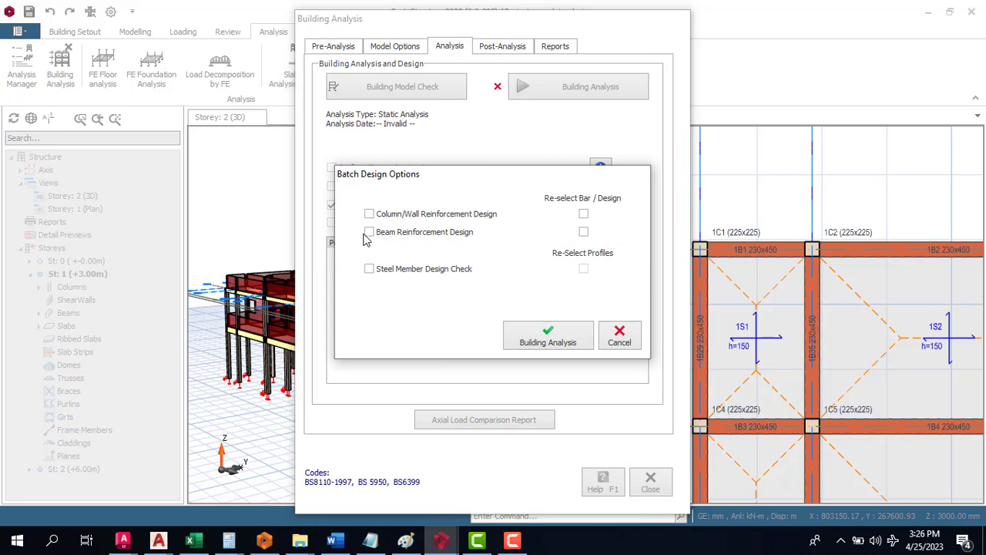
click(406, 234)
click(421, 216)
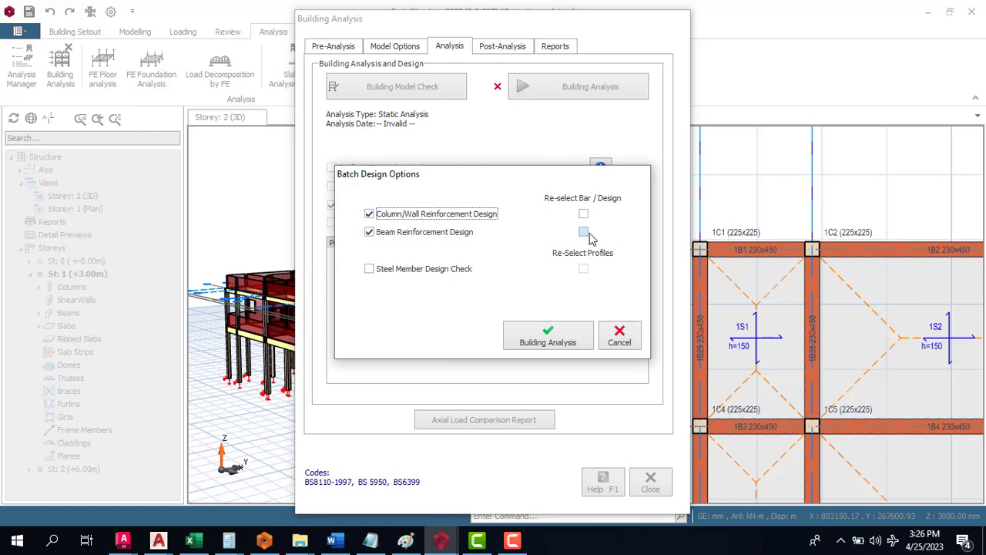
click(584, 233)
click(540, 339)
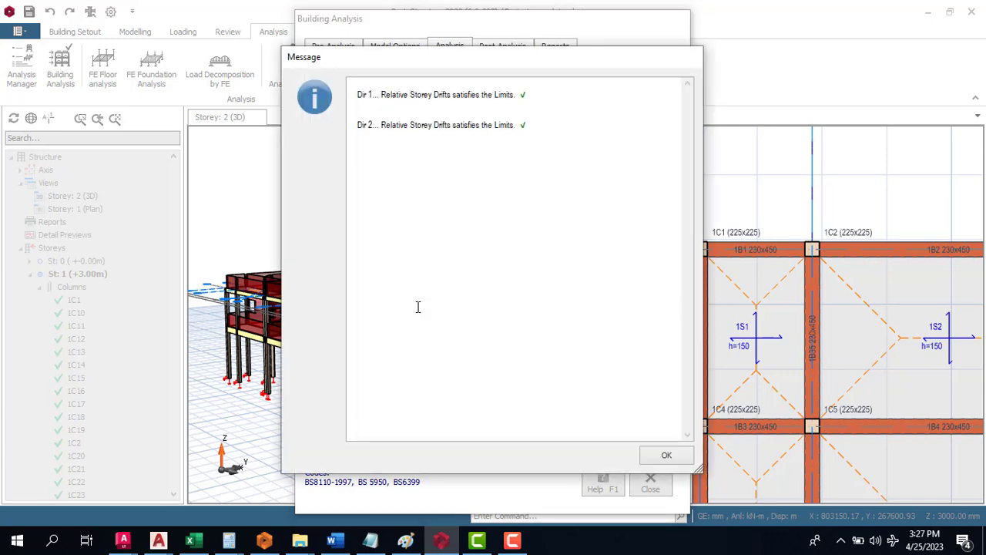
Dismiss the storey drift message and review the post-analysis column reinforcement design results.
click(684, 455)
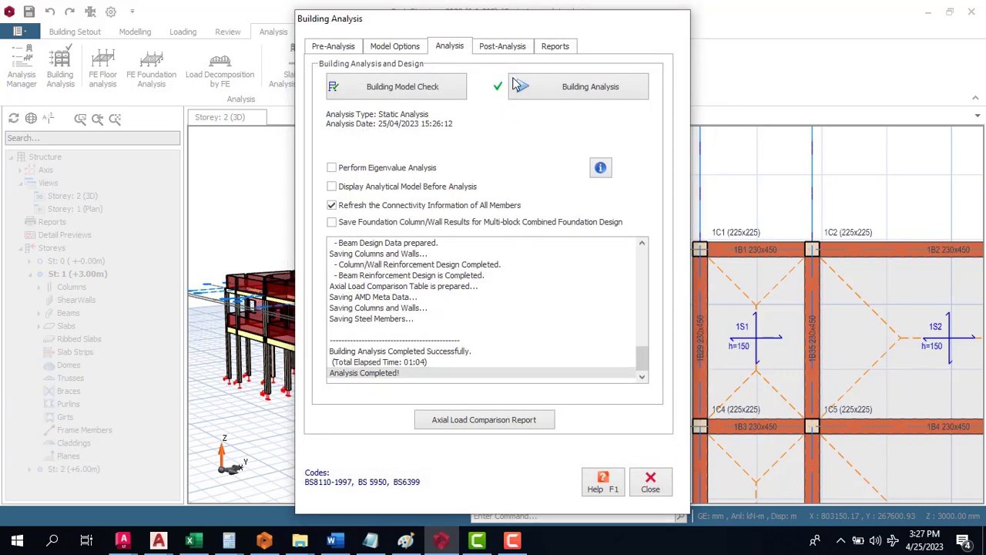
click(502, 48)
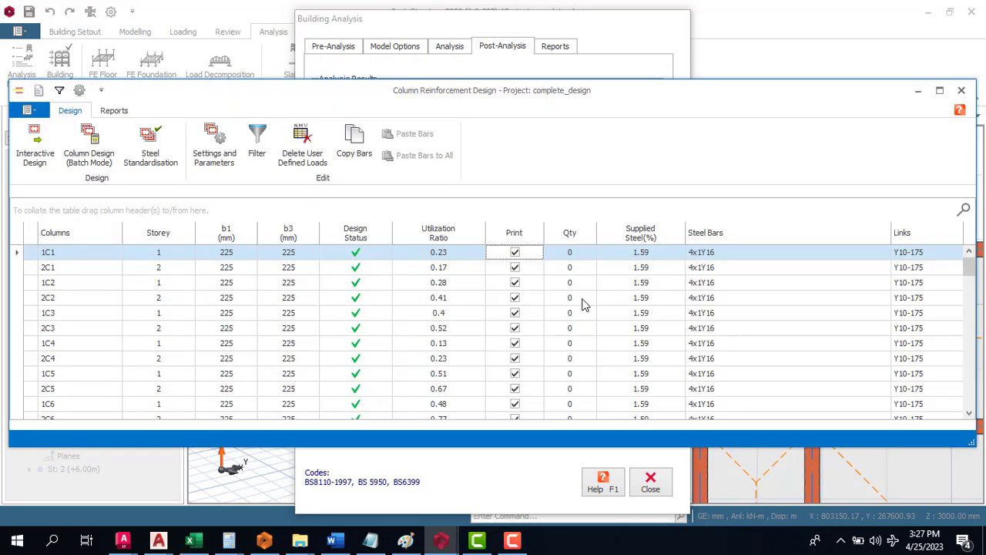
scroll(406, 355, down, 6)
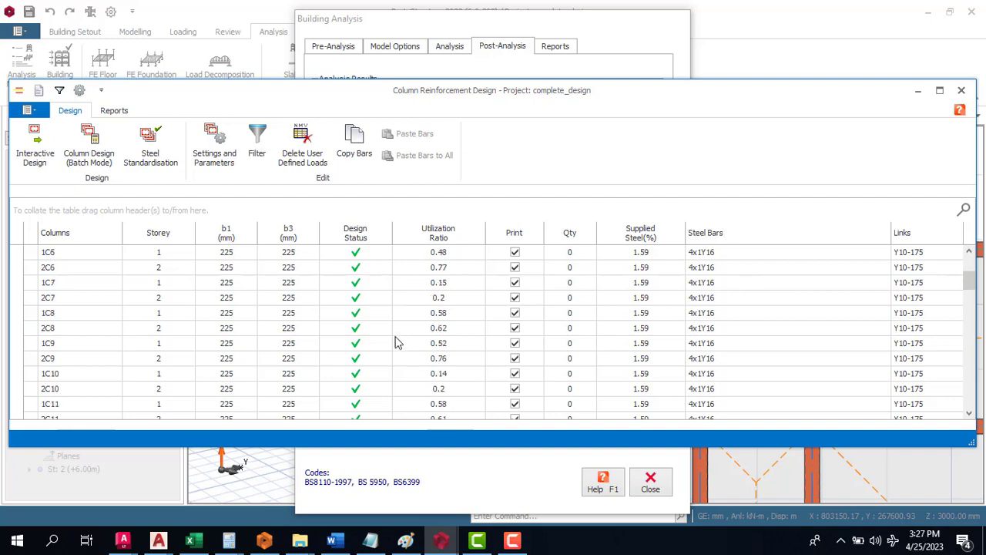
drag(965, 303, 969, 255)
click(962, 90)
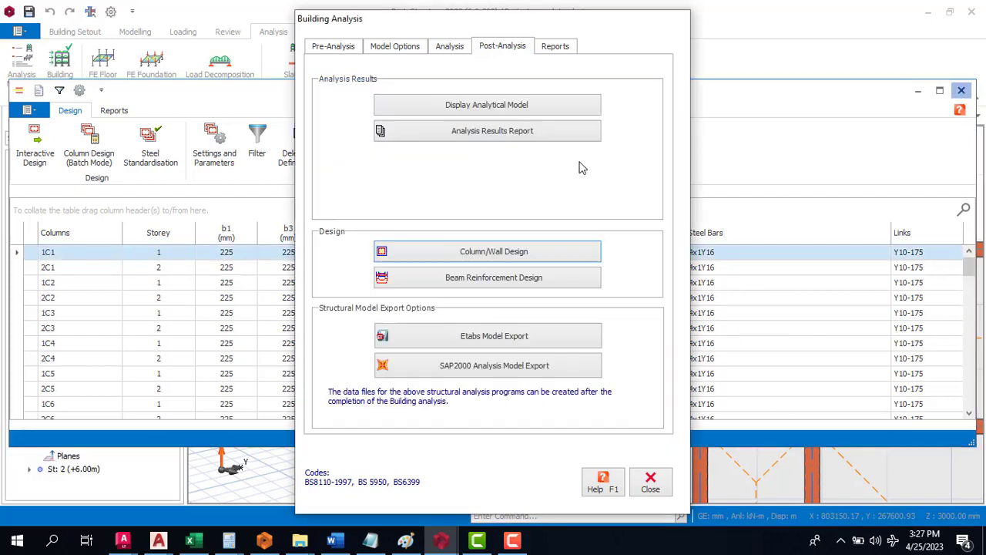
Review the beam reinforcement design results for the storey beams and close the building analysis.
click(531, 279)
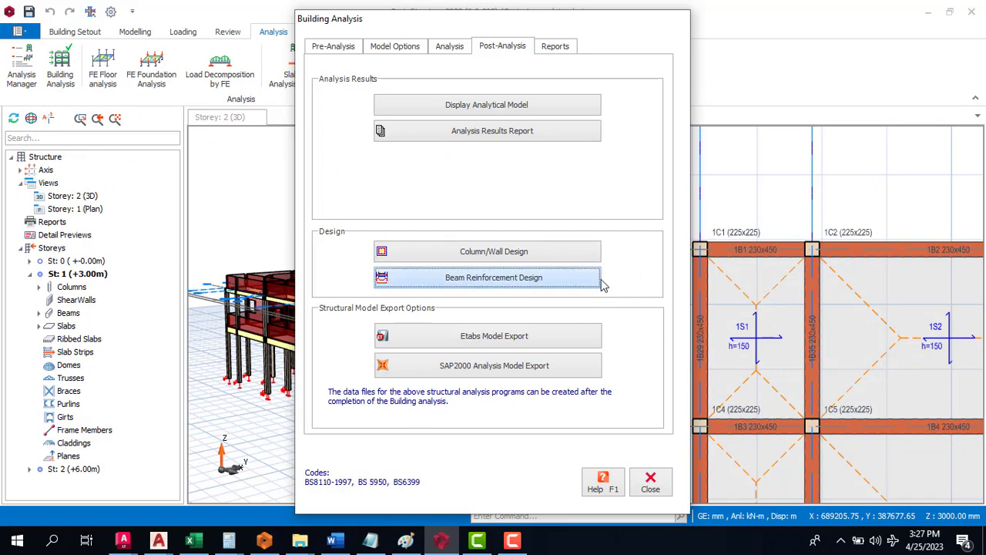
click(548, 293)
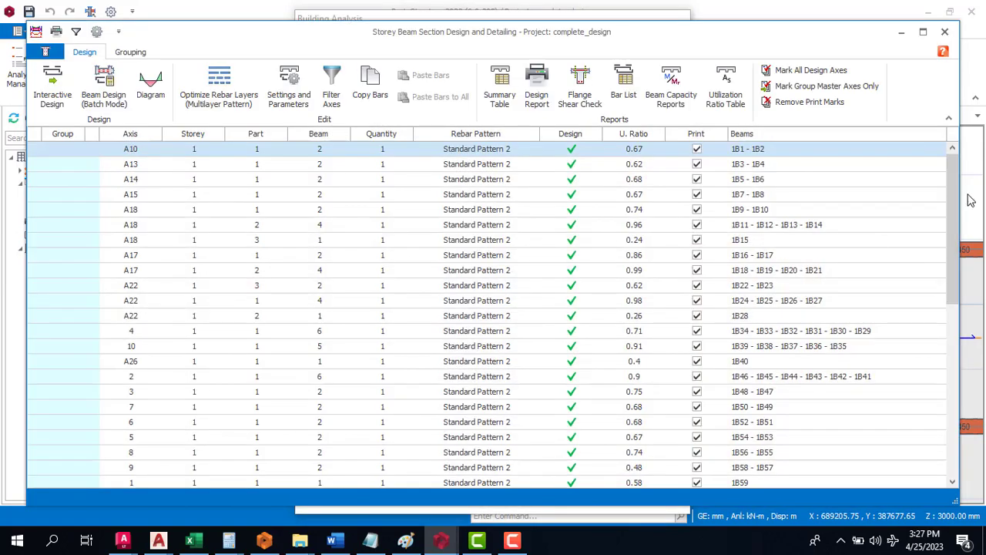
drag(953, 198, 917, 76)
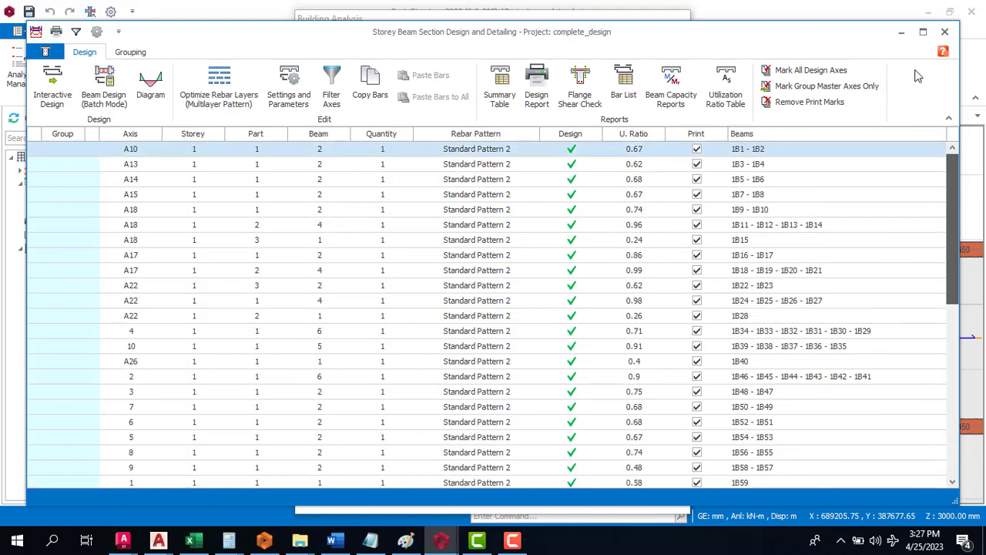
click(945, 31)
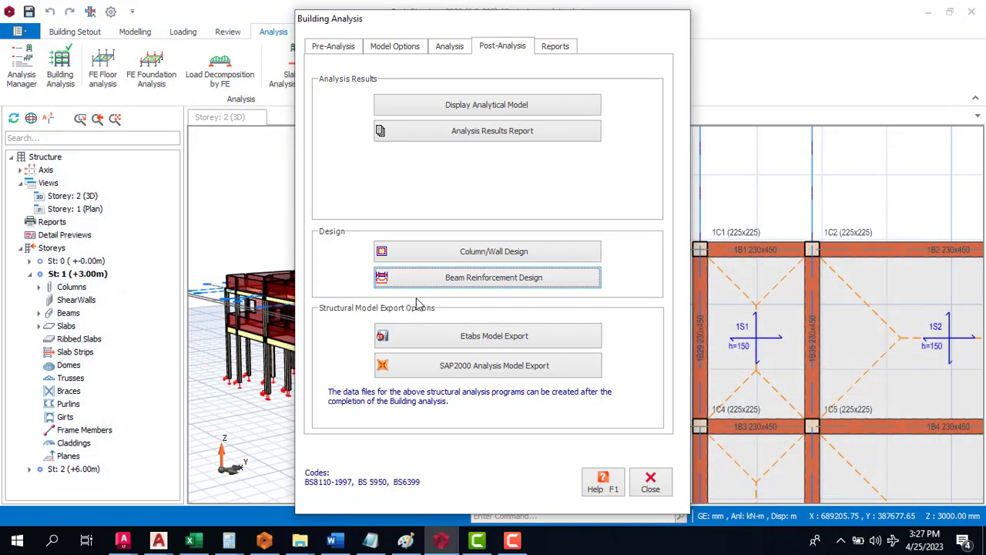
click(650, 482)
Insert a horizontal X-direction analytical slab strip through the slabs between axes A10 and A13, extending beyond axes 4 and 3.
scroll(709, 280, down, 4)
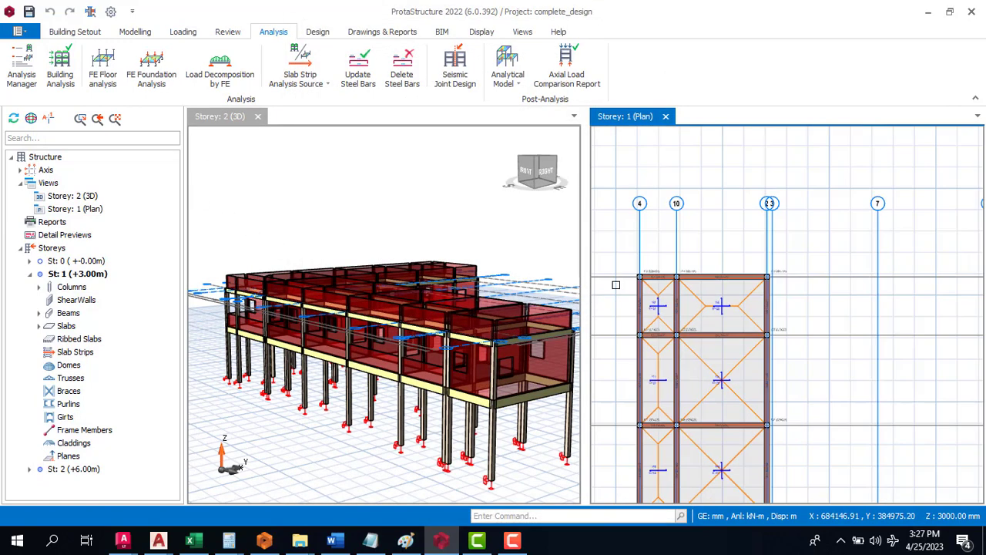
click(135, 31)
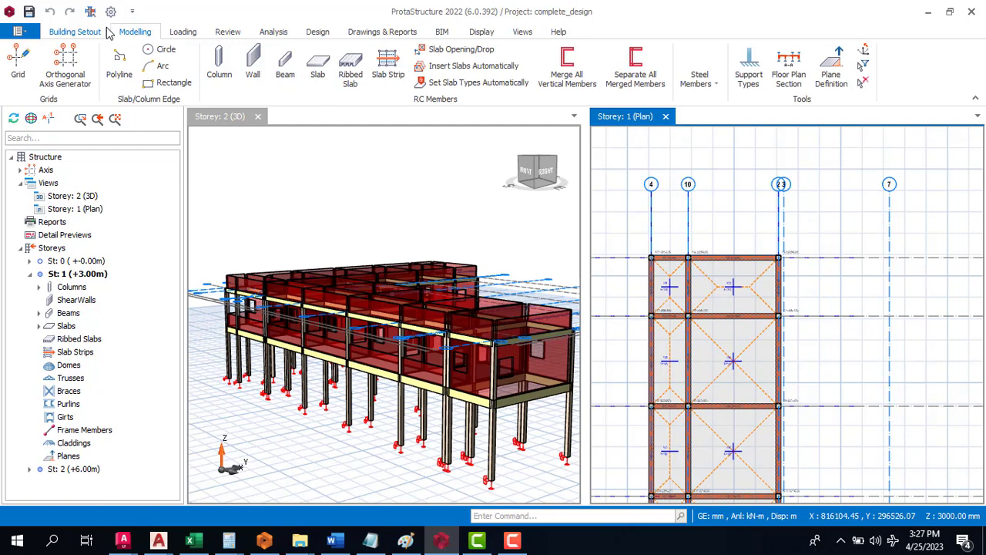
click(389, 67)
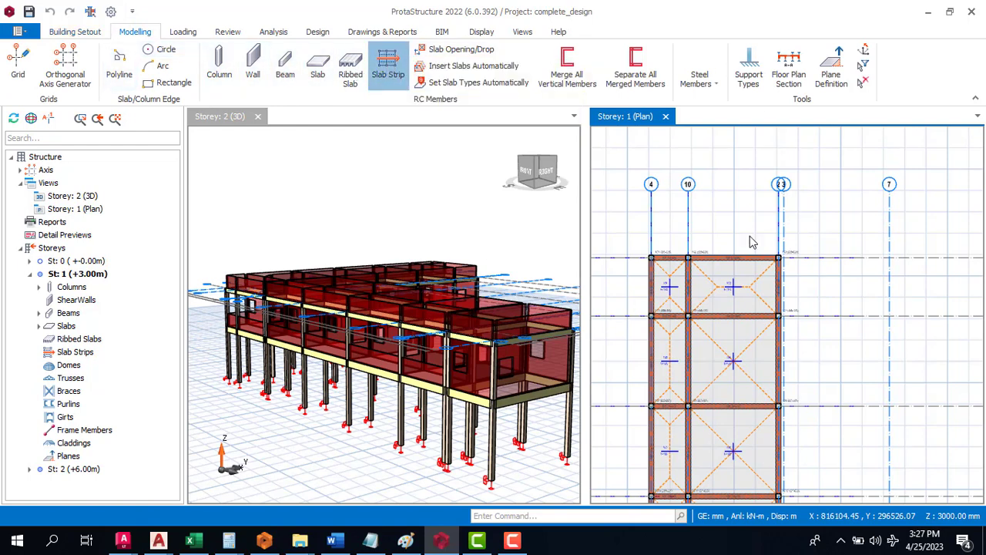
click(613, 285)
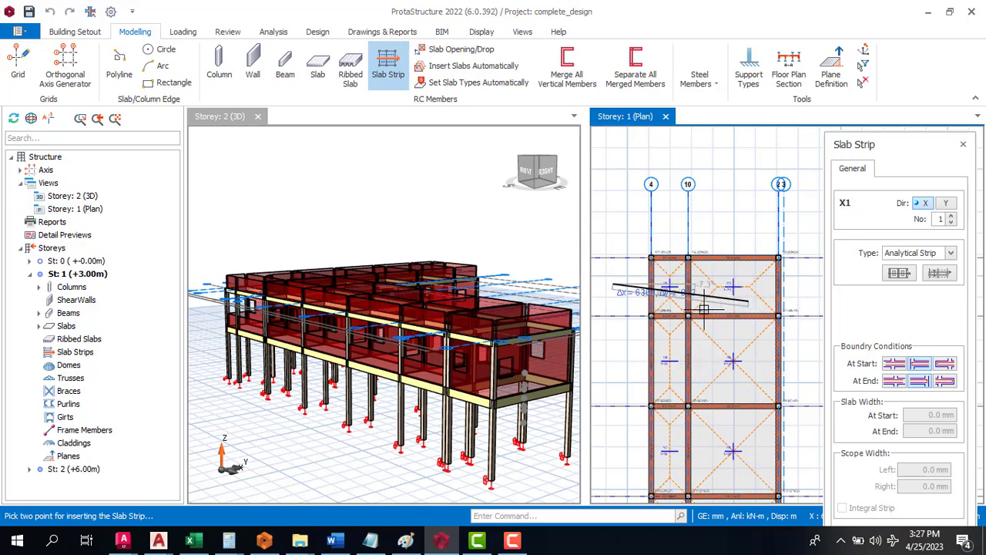
scroll(690, 271, down, 2)
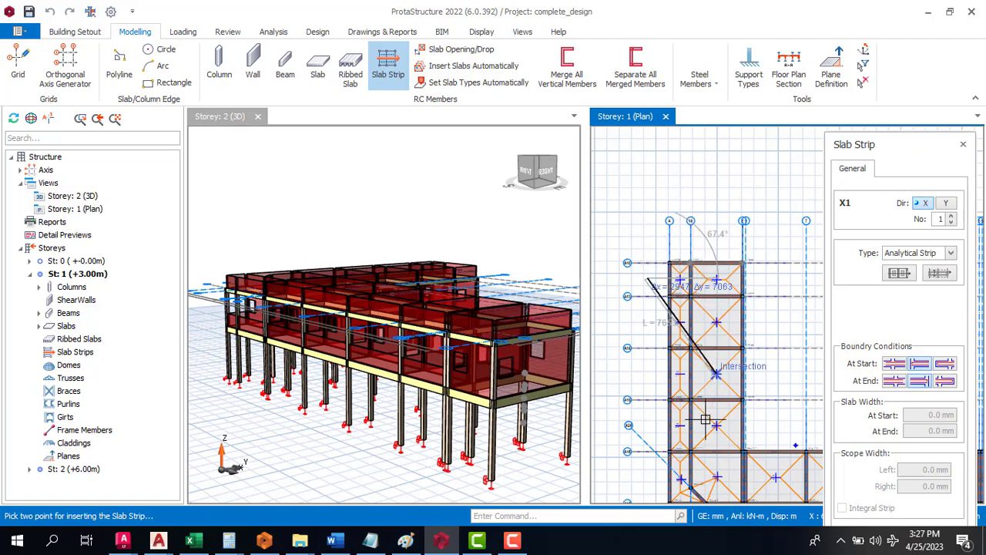
click(789, 278)
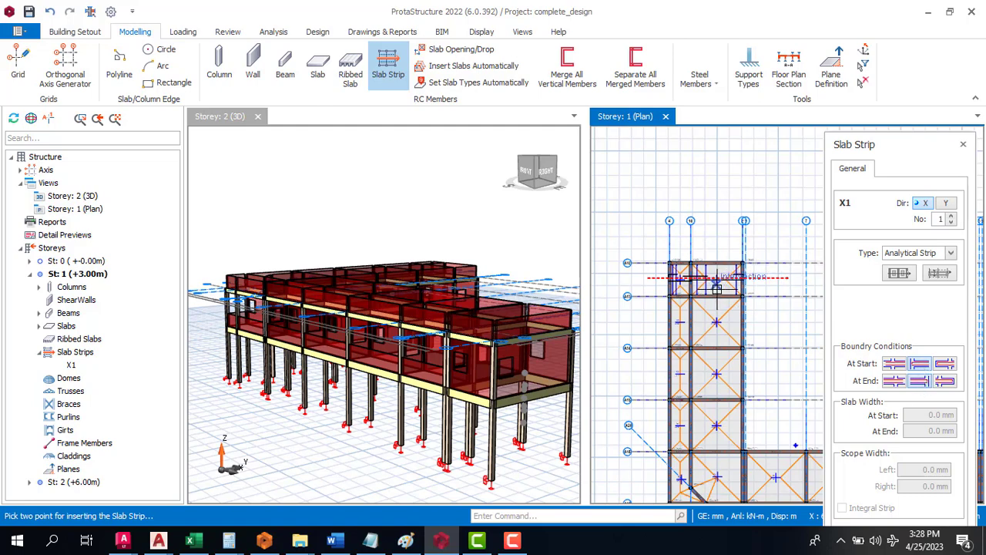
Choose the third start boundary condition and insert an X-direction slab strip about 10400 mm long across the slabs between axes A13 and A14.
scroll(719, 286, up, 2)
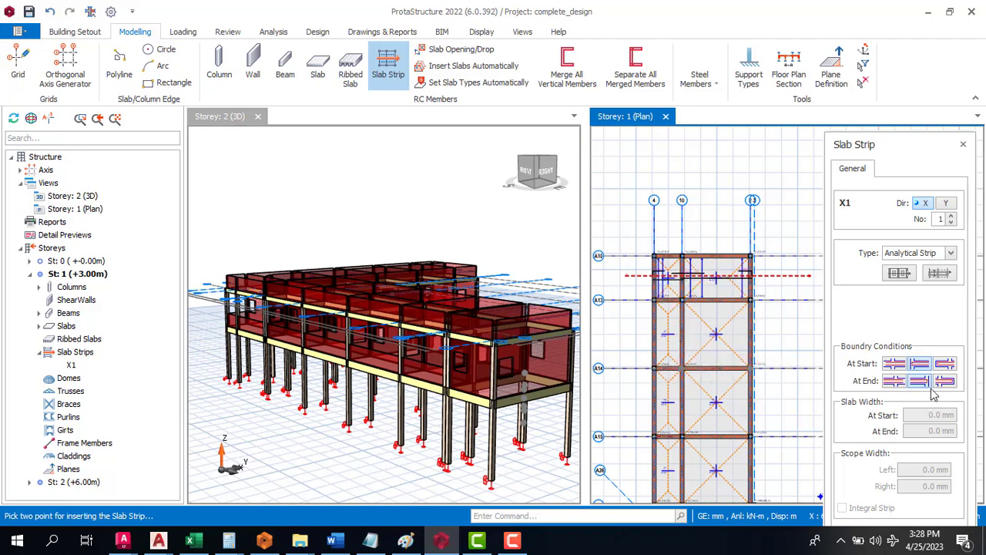
click(945, 364)
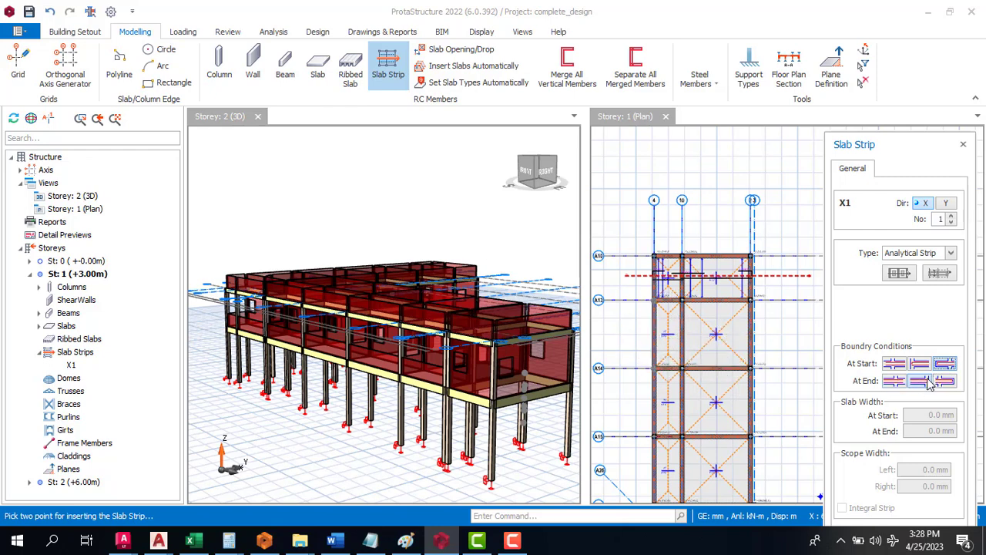
click(631, 332)
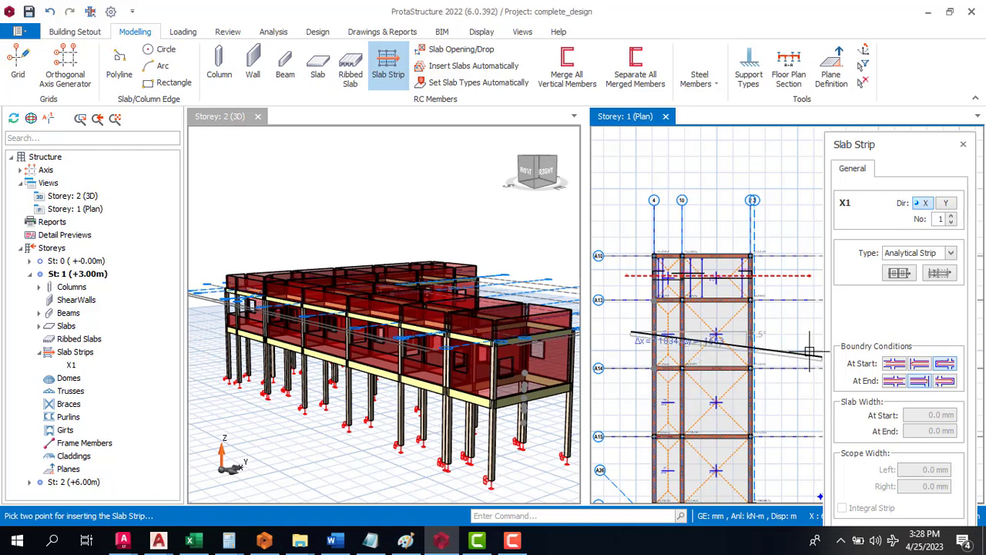
click(799, 331)
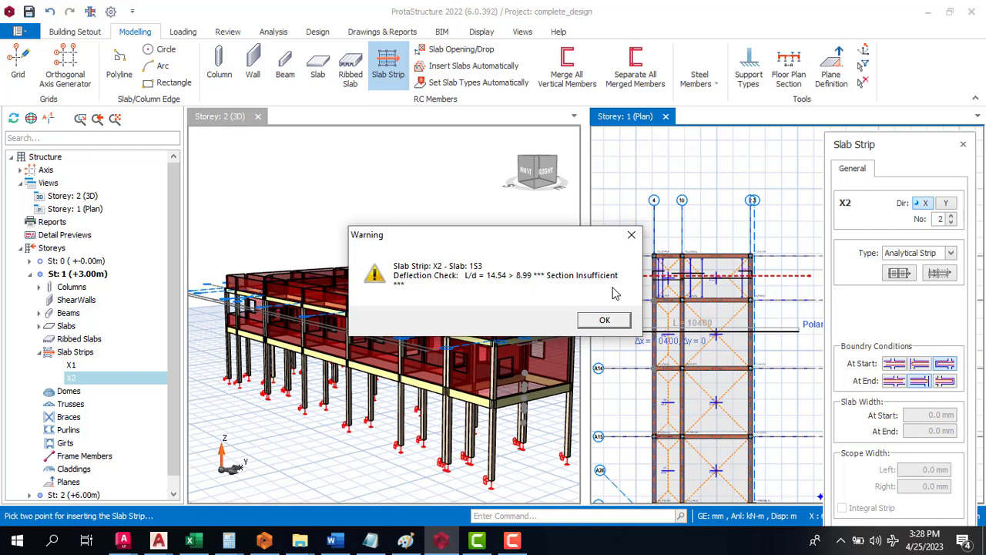
click(633, 235)
click(762, 369)
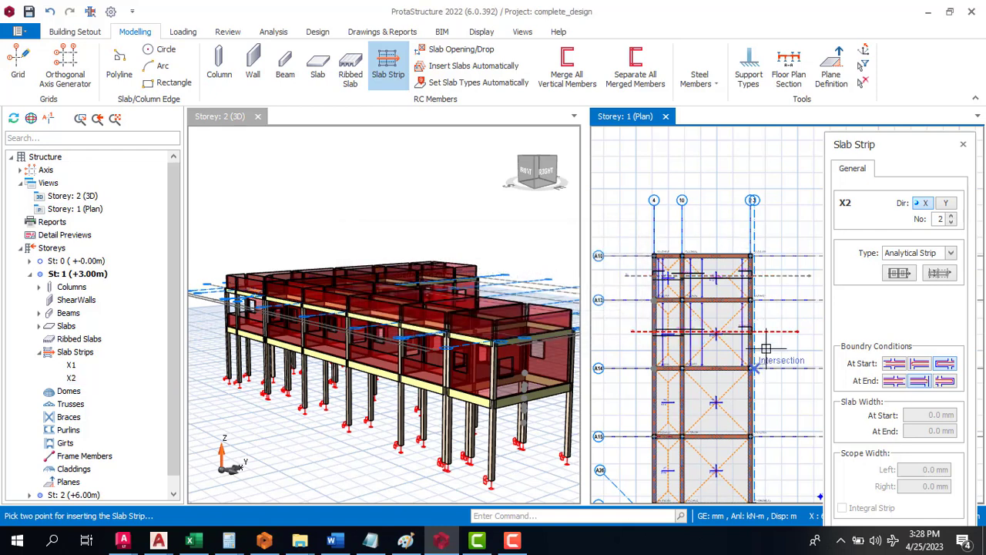
key(Escape)
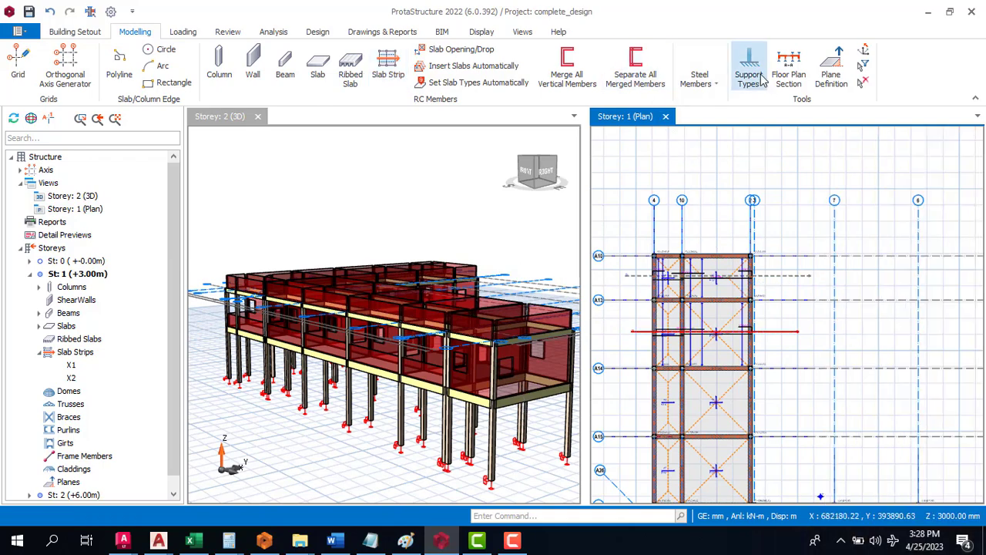
Set the maximum bar spacing to 200 mm in the slab rebar settings.
click(700, 81)
click(862, 80)
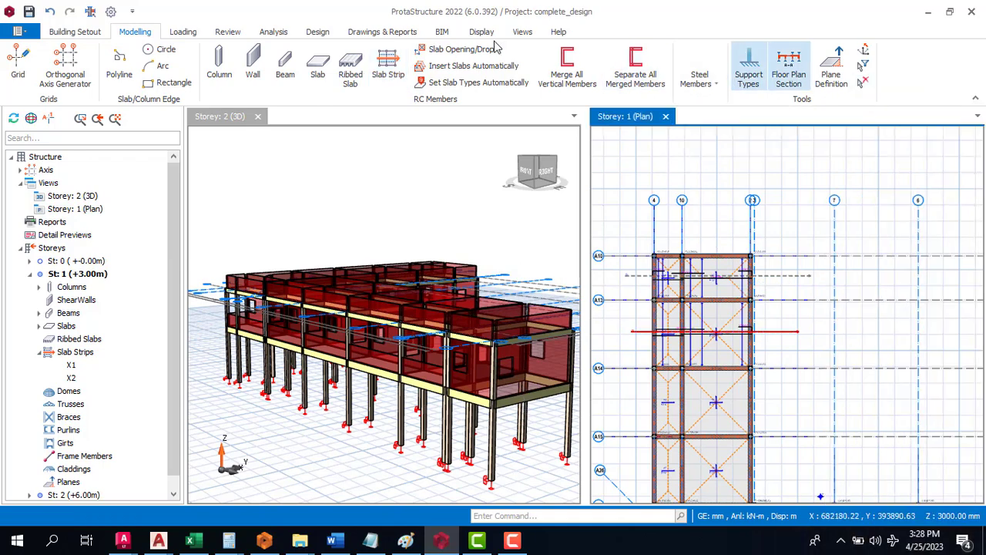
click(68, 33)
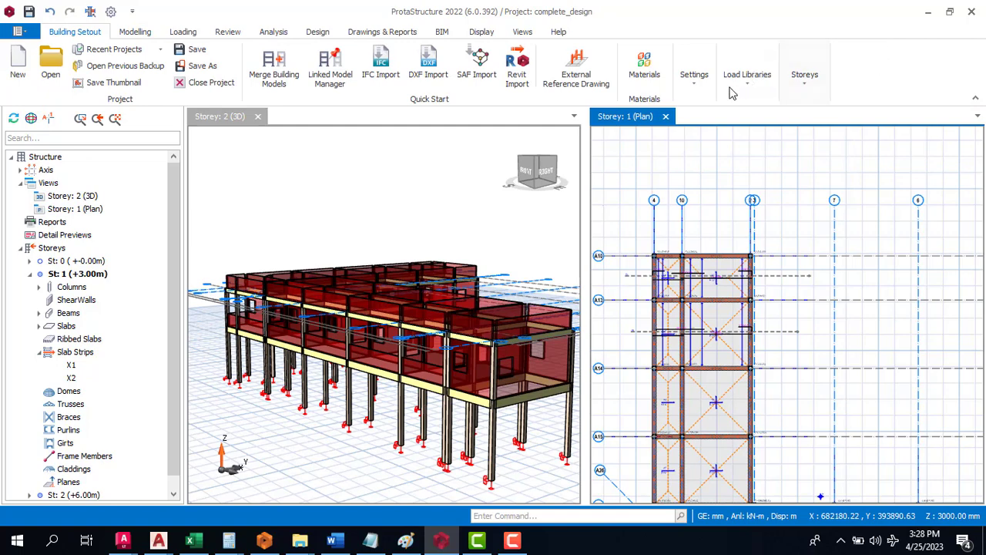
click(694, 77)
click(695, 133)
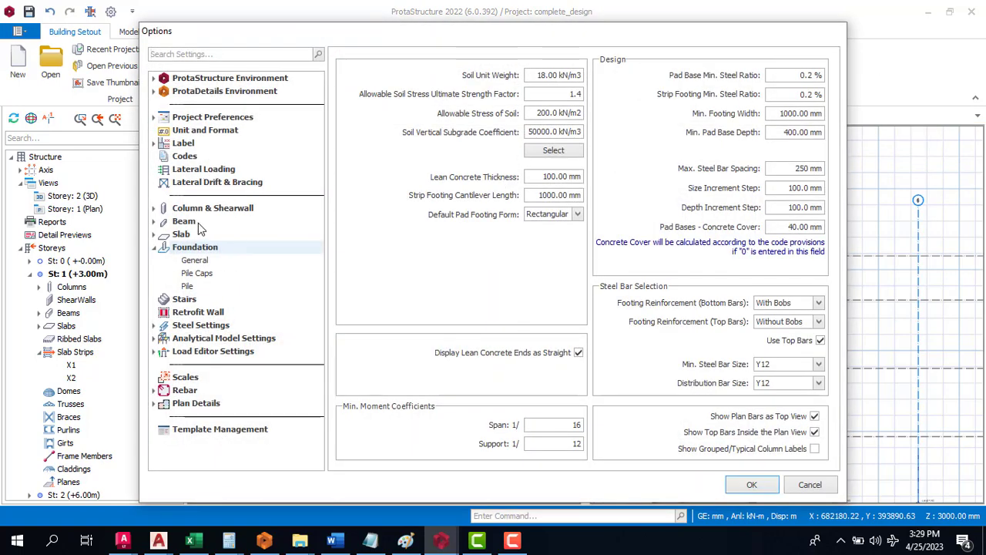
click(185, 235)
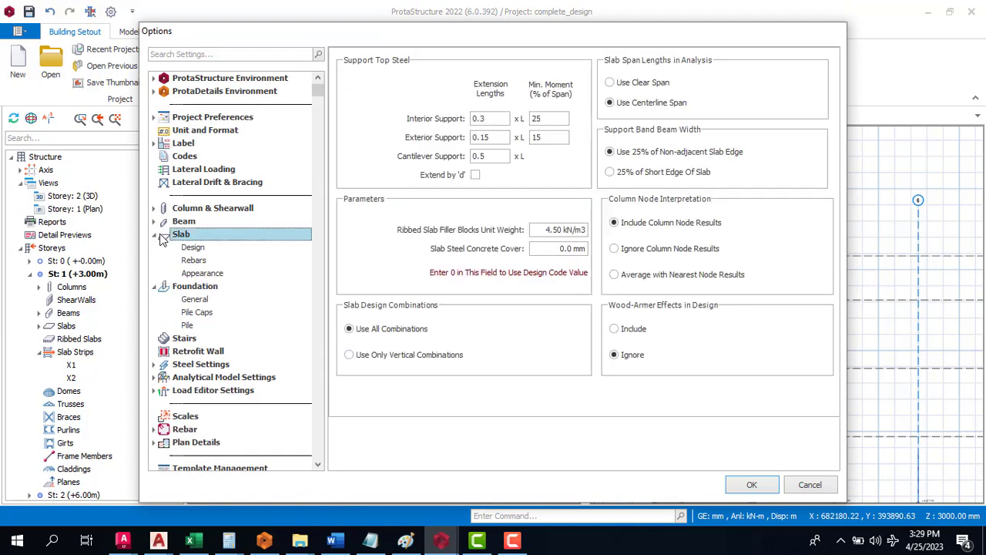
click(194, 260)
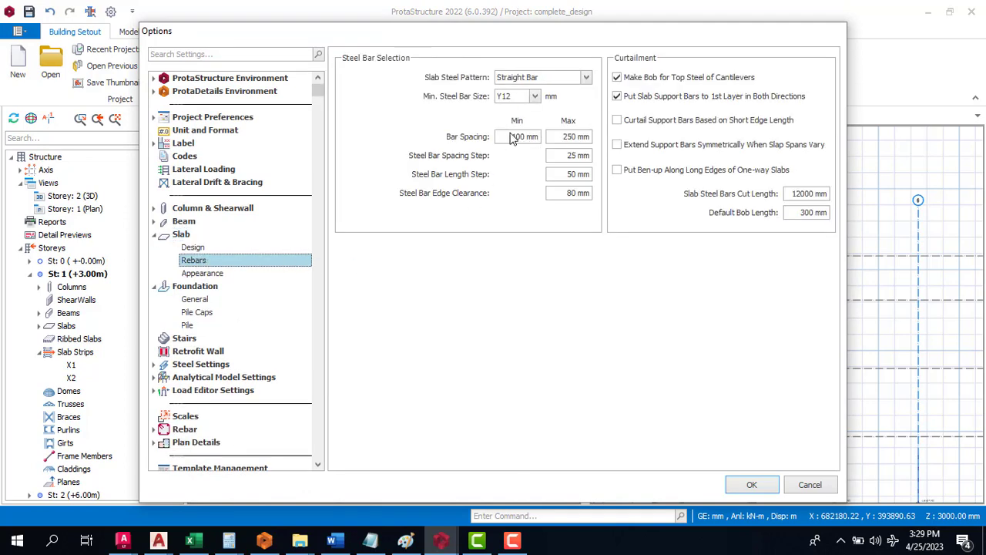
click(565, 137)
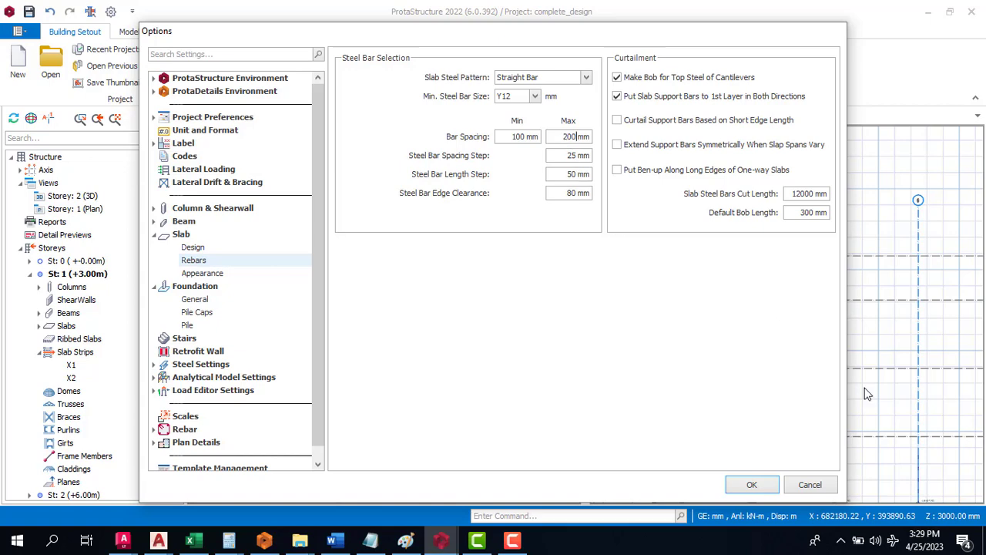
click(751, 485)
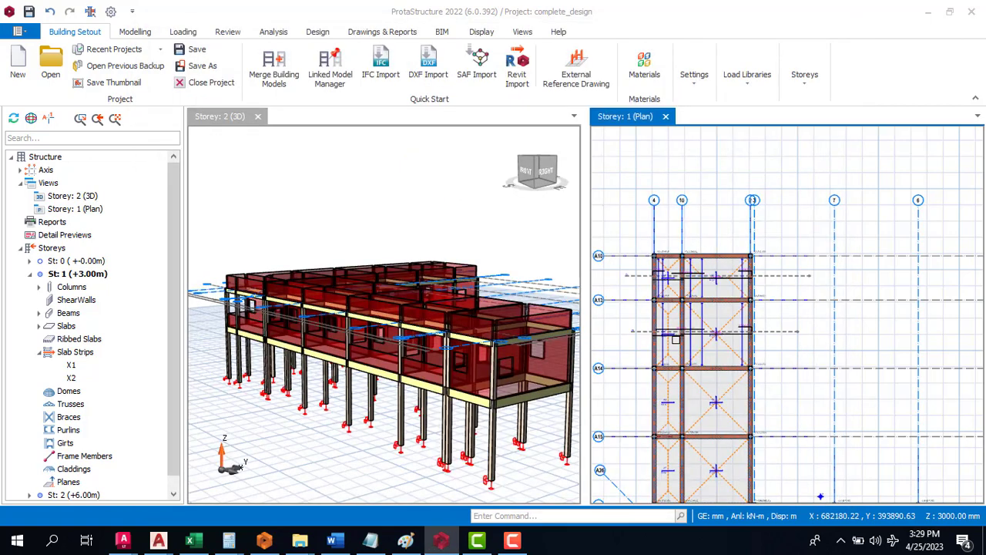
Insert an X-direction analytical slab strip about 10400 mm long across the slabs between axes A14 and A15.
click(133, 35)
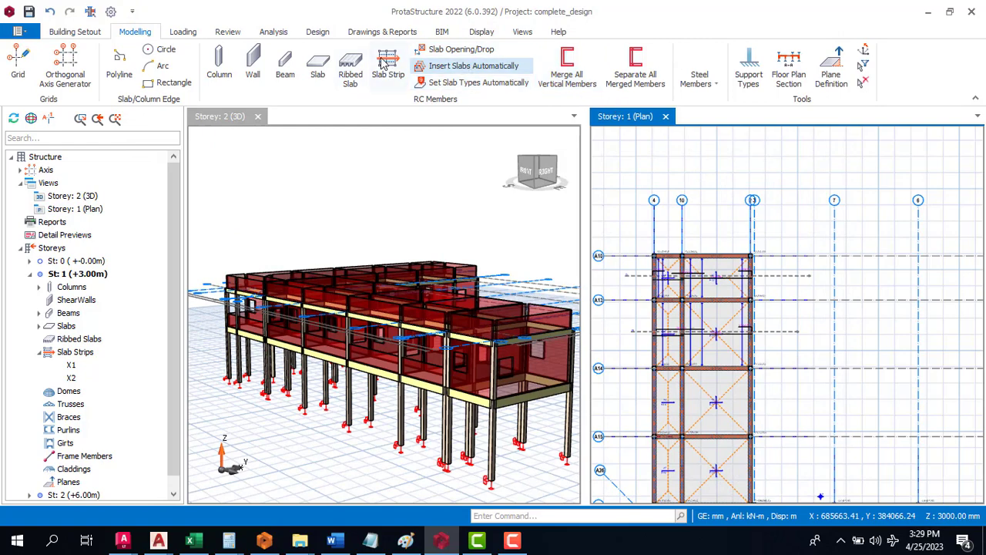
click(384, 63)
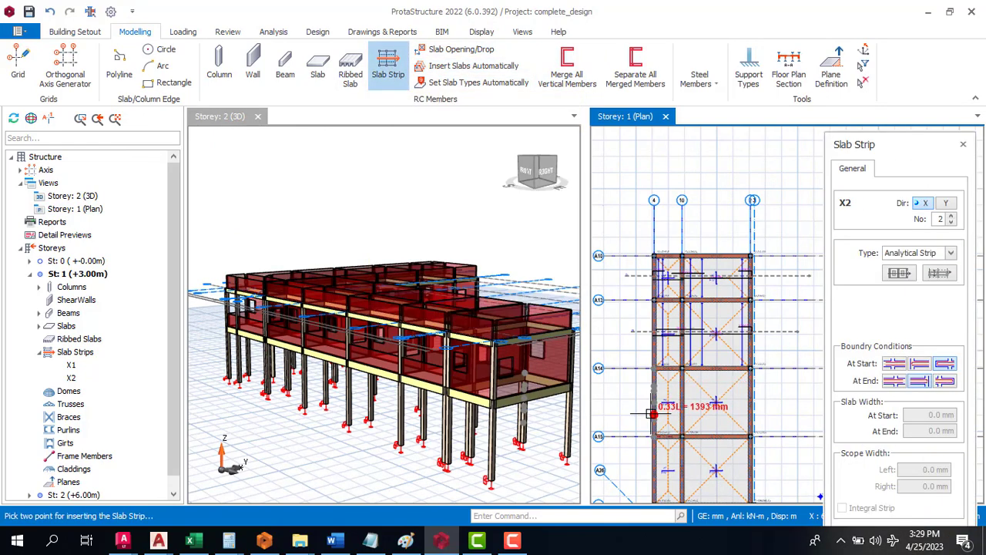
scroll(652, 413, up, 1)
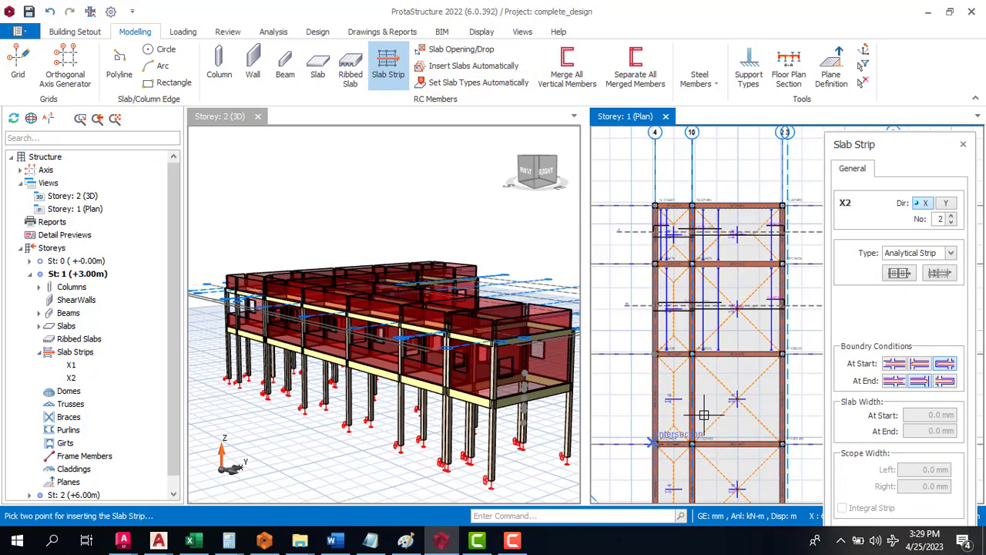
click(639, 397)
scroll(658, 420, down, 1)
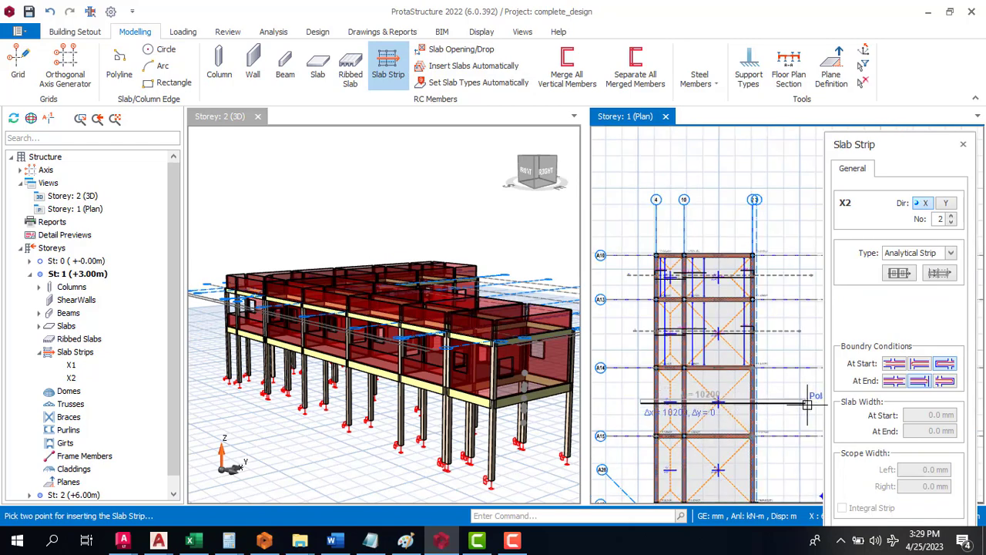
click(808, 402)
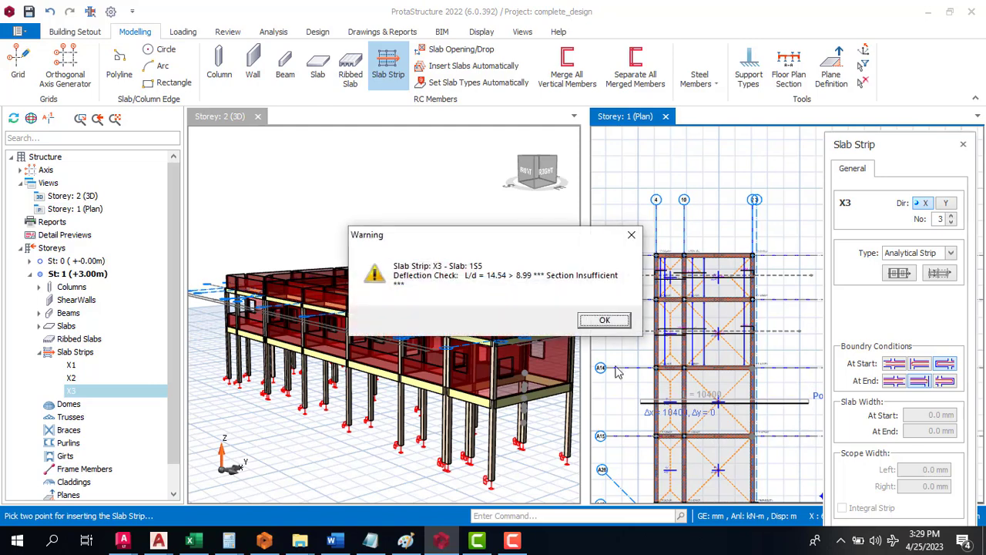
click(605, 321)
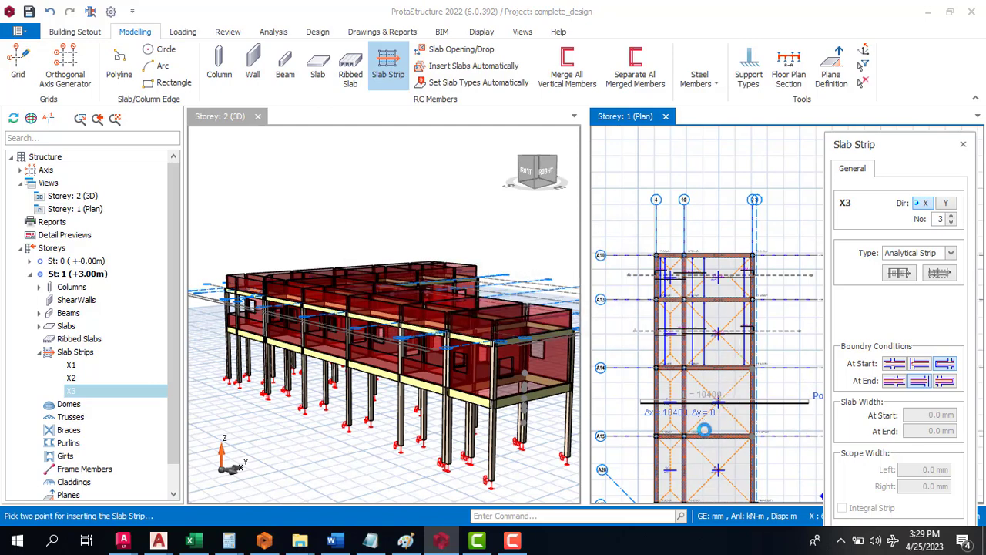
scroll(678, 422, up, 4)
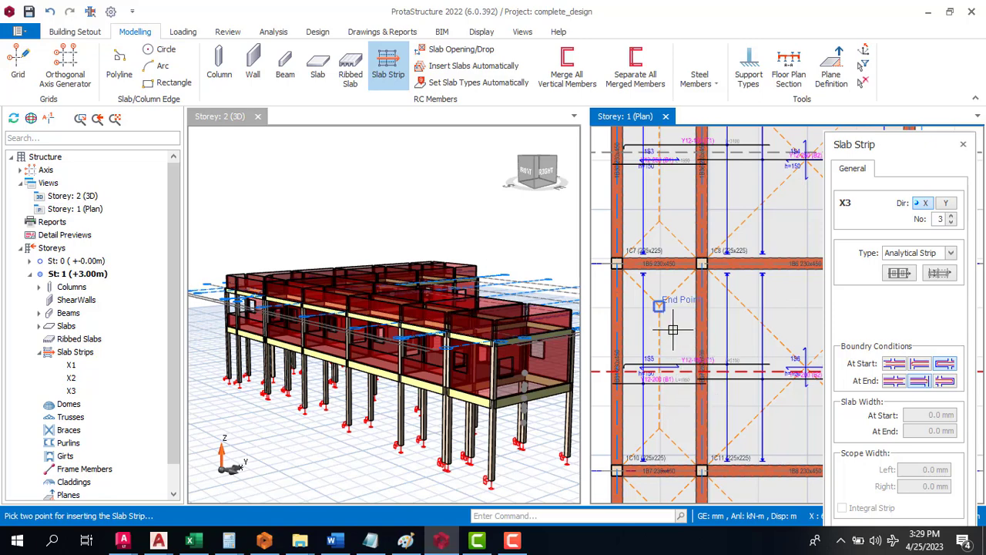
key(Escape)
scroll(651, 343, down, 5)
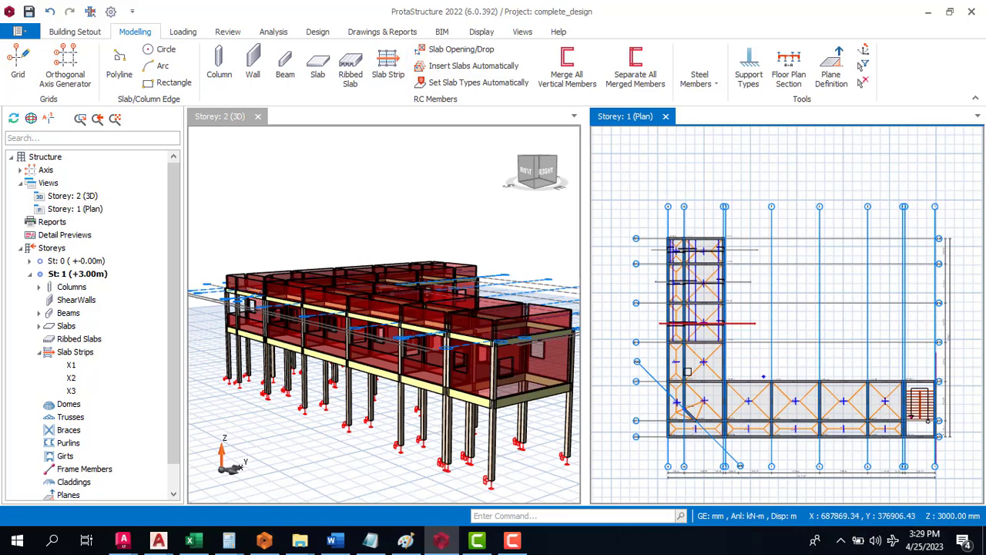
Try to set the thickness of slab 1S7 to 200 mm in its properties.
scroll(669, 356, up, 3)
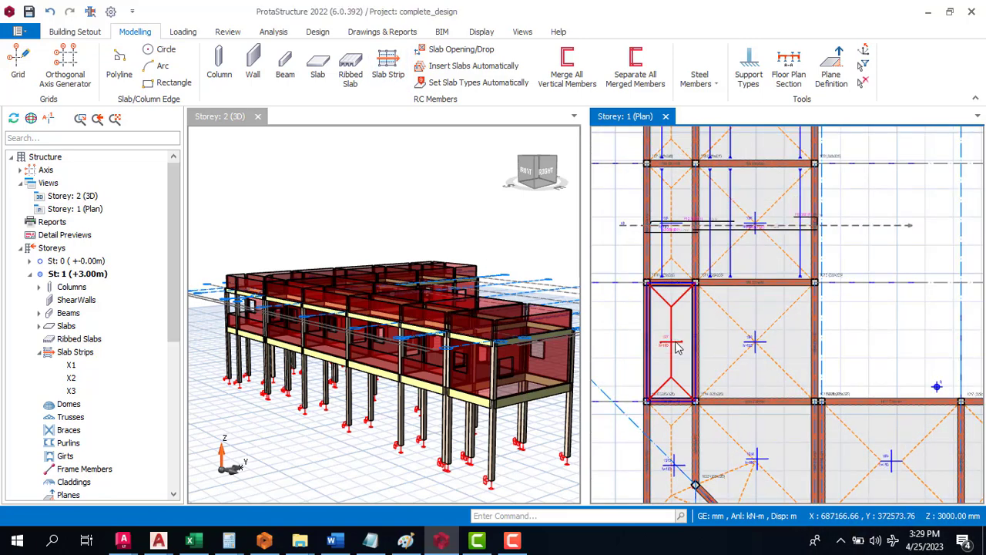
double_click(677, 341)
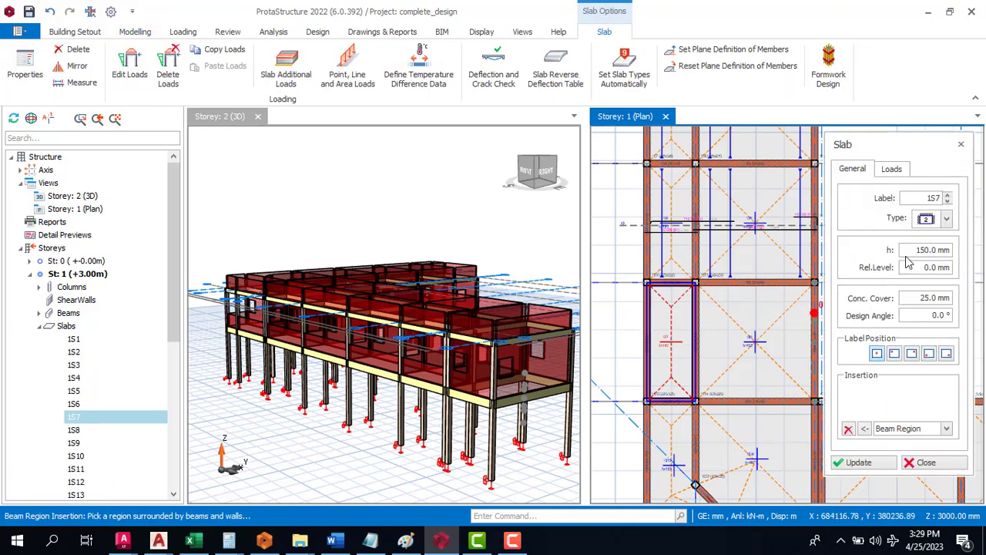
double_click(919, 250)
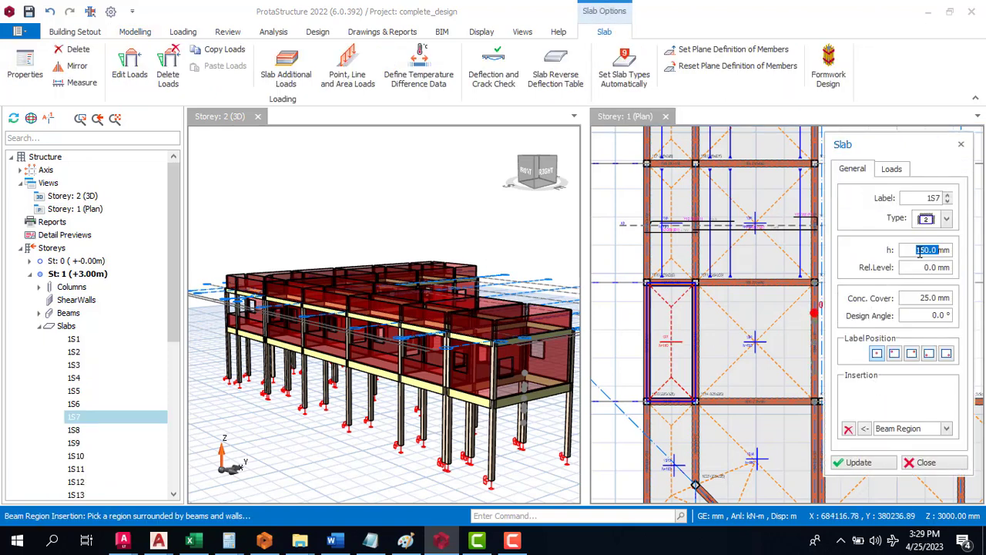
click(837, 463)
click(136, 34)
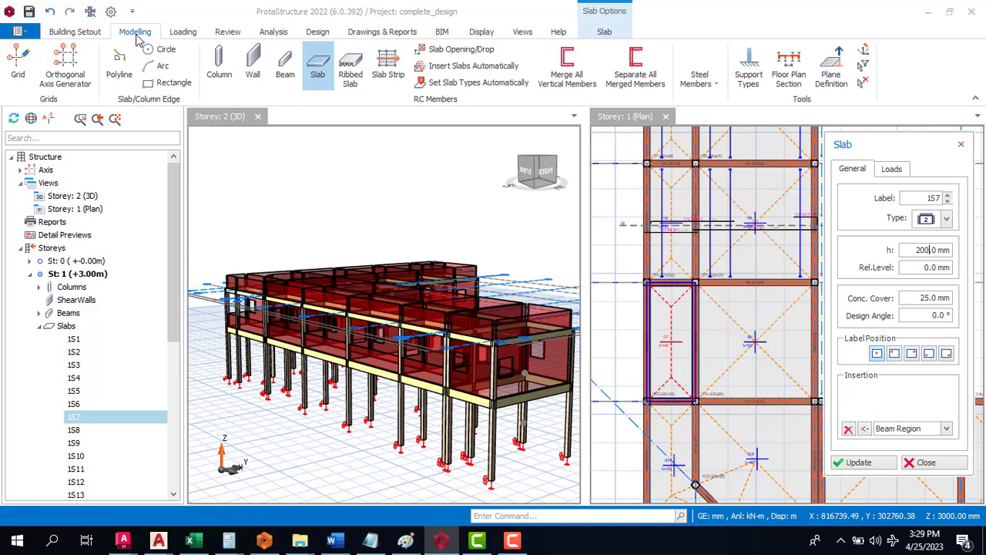
Insert an X-direction analytical slab strip about 9700 mm long across slabs 1S7 and 1S8 and delete it again.
click(387, 76)
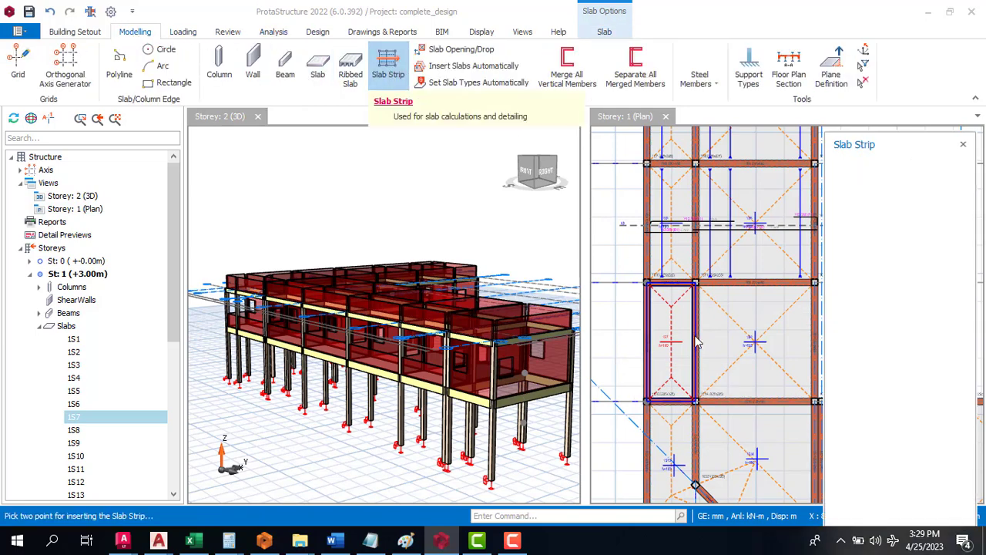
scroll(612, 349, down, 3)
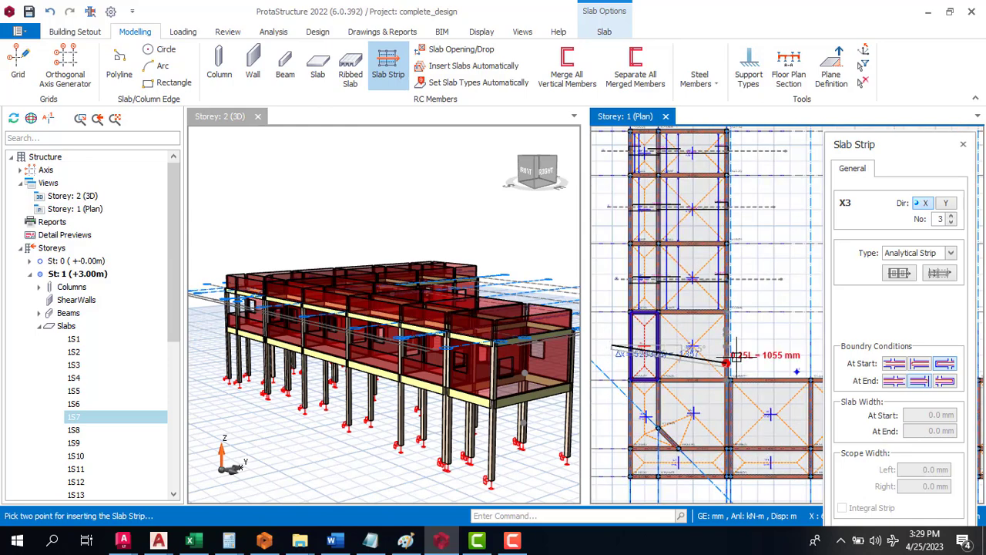
click(769, 348)
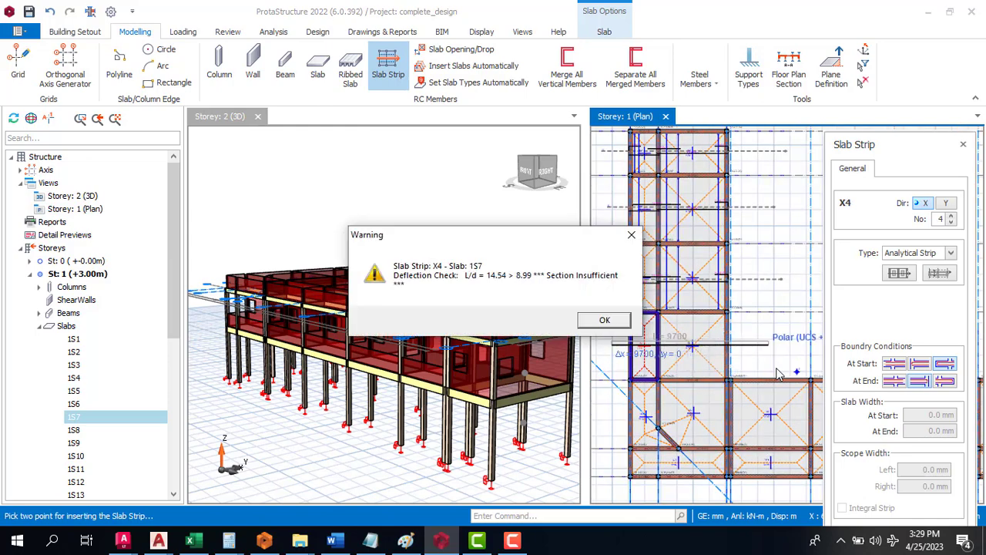
click(603, 321)
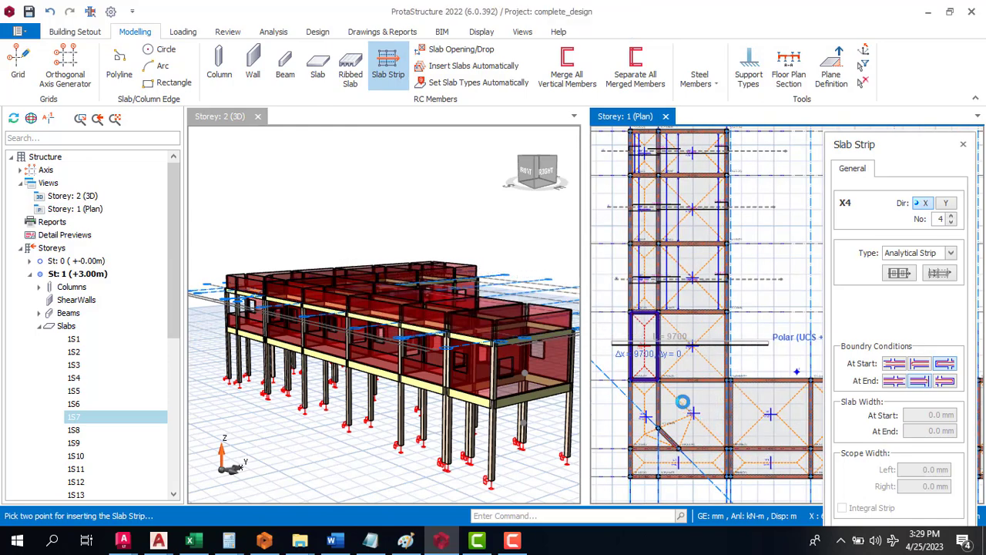
key(Escape)
click(751, 344)
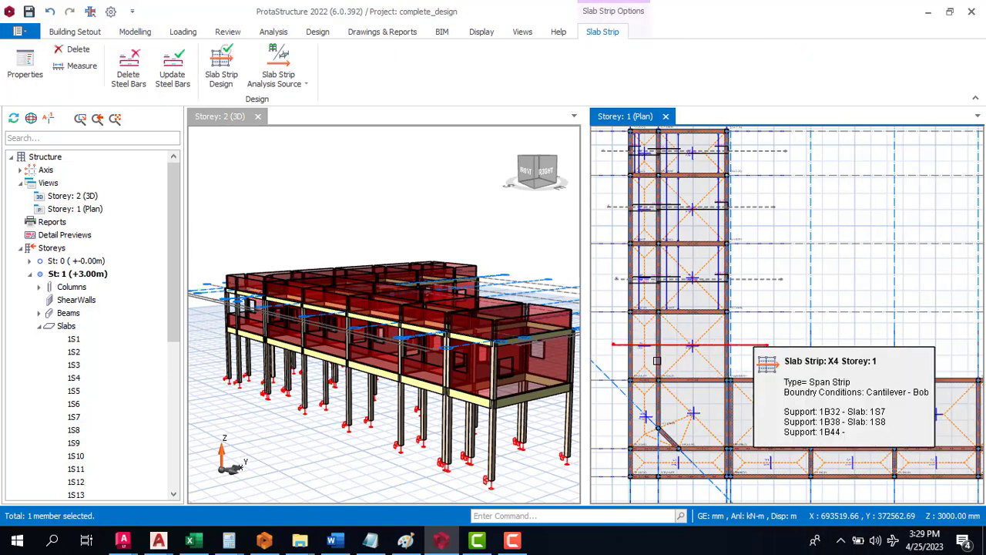
Try to set the thickness of slab 1S7 to 250 mm in its properties.
click(643, 352)
scroll(643, 351, up, 2)
mouse_move(643, 351)
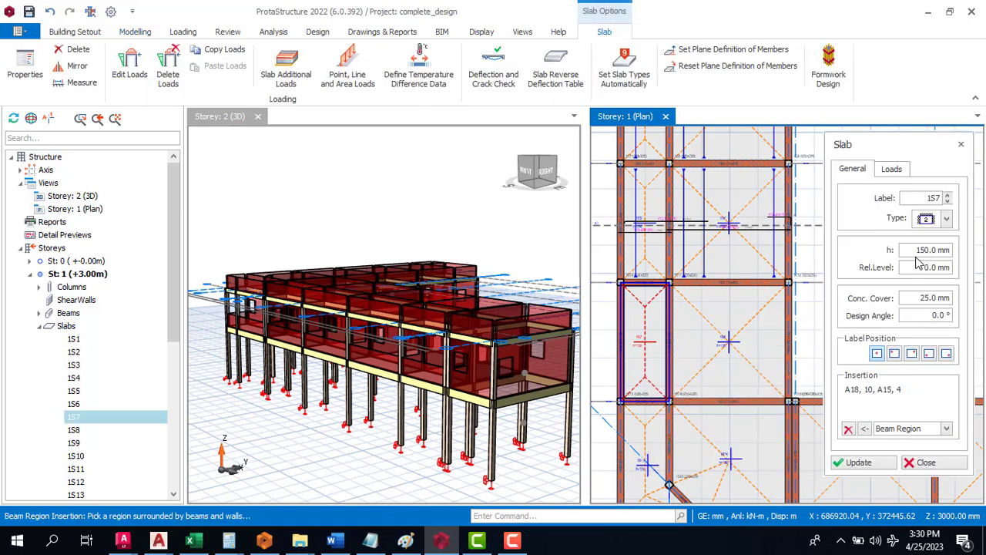
click(917, 250)
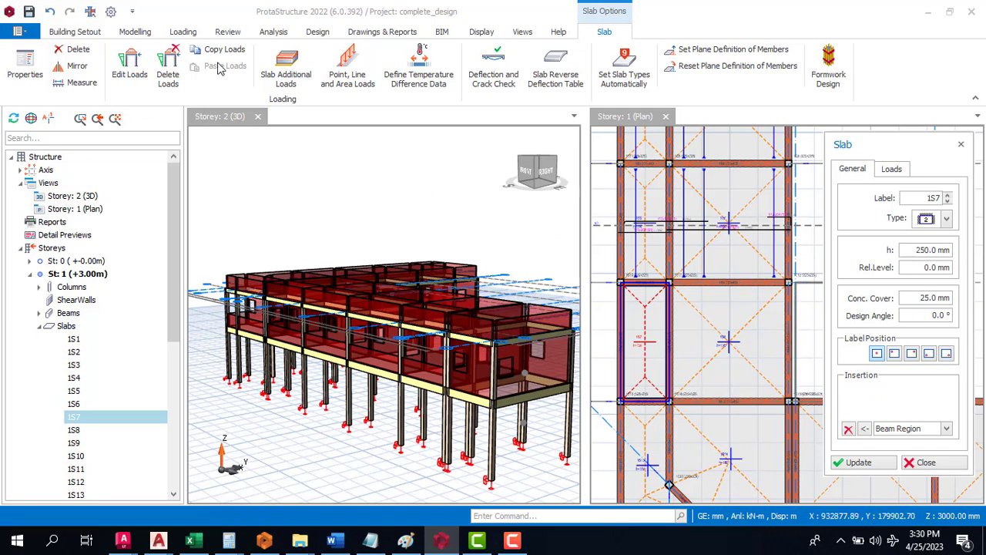
Insert an X-direction analytical slab strip about 8400 mm long across slabs 1S7 and 1S8, between axes A15 and A18.
click(141, 39)
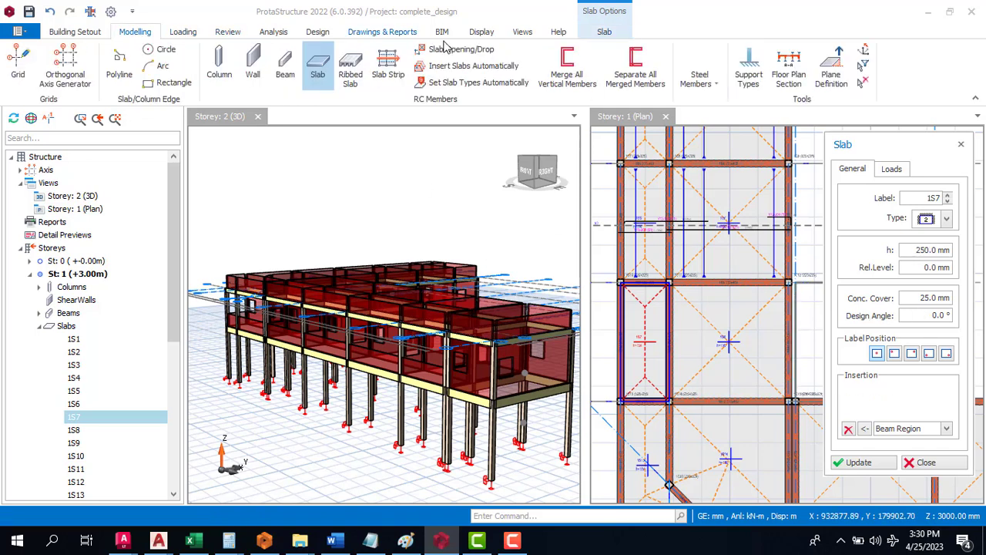
click(389, 68)
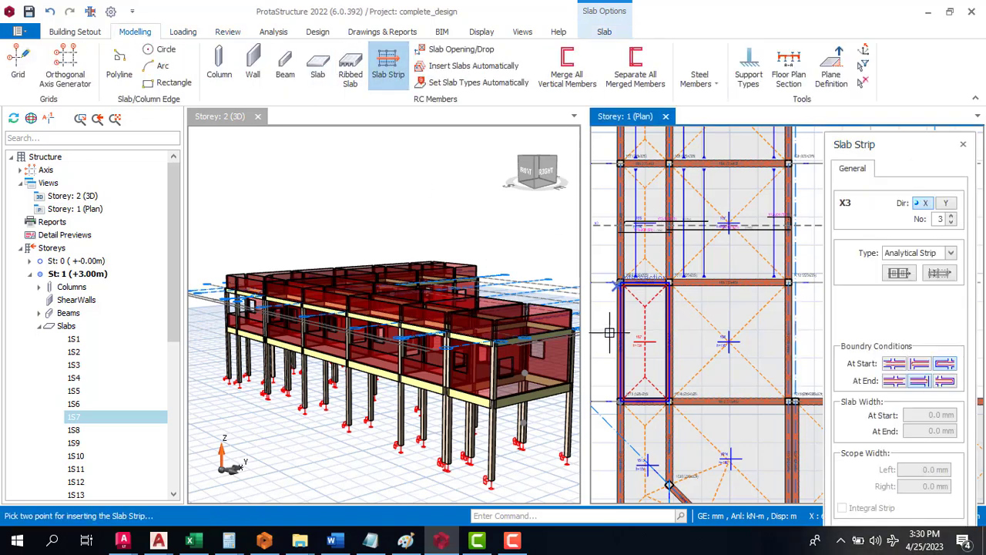
scroll(673, 338, down, 2)
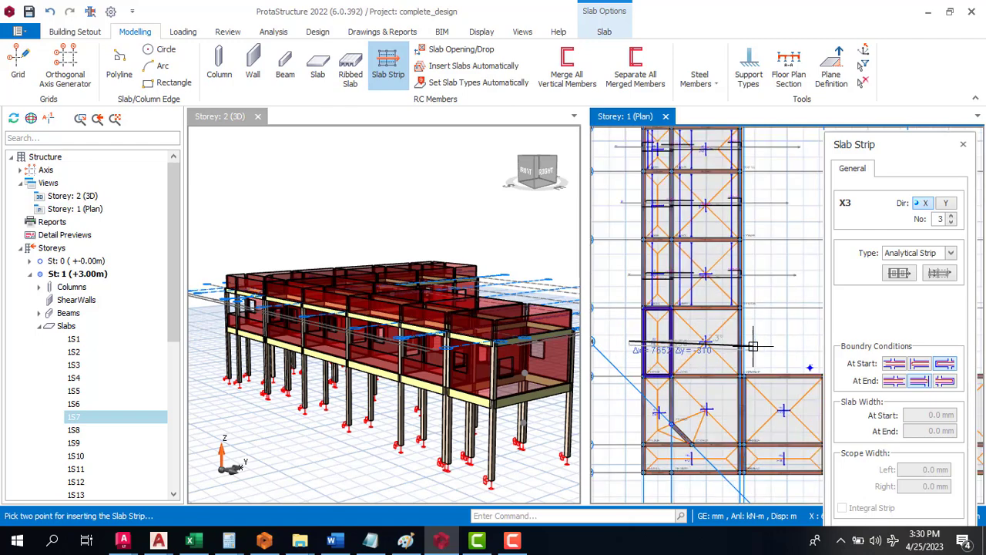
click(768, 338)
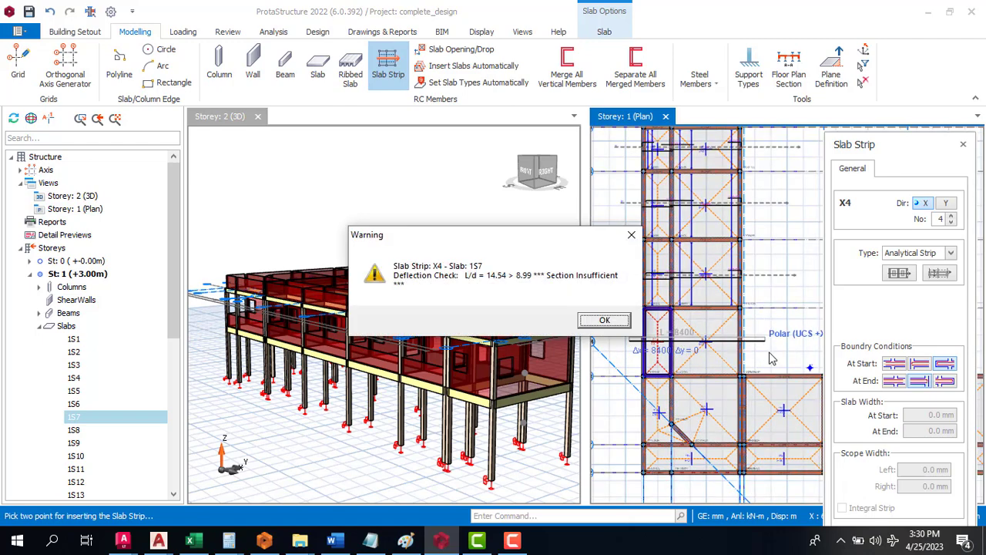
click(604, 320)
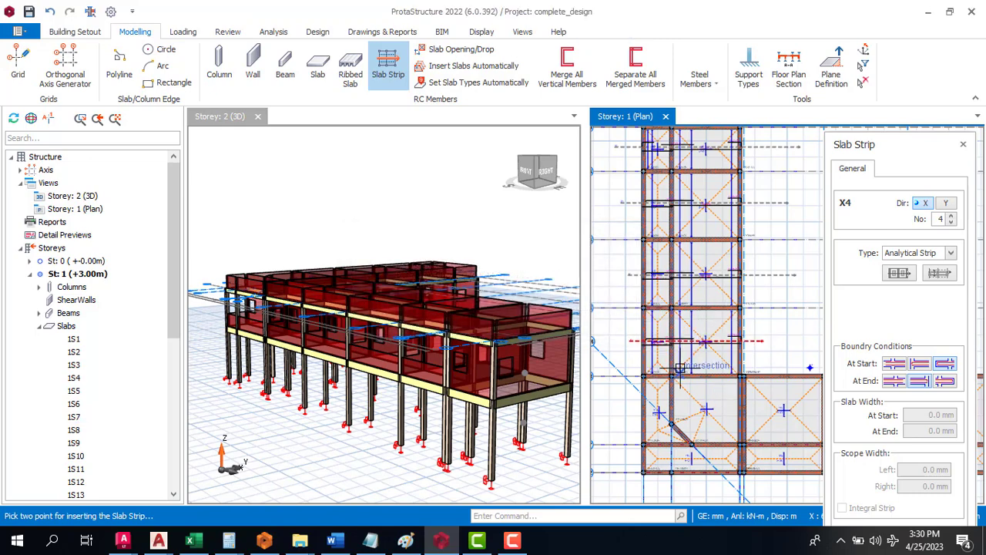
Examine the slabs of the long horizontal wing and the existing strips of the vertical wing in the storey 1 plan.
scroll(680, 368, down, 2)
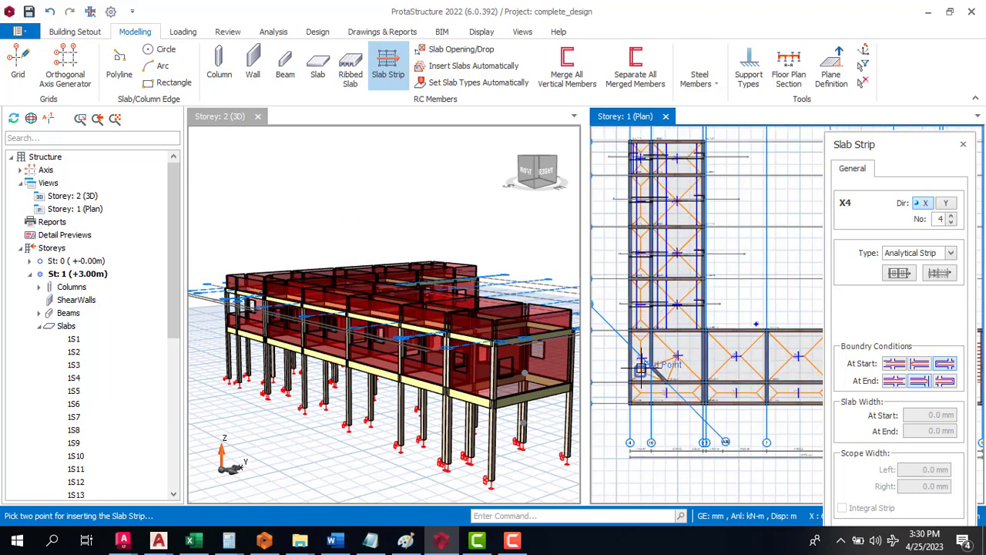
scroll(642, 368, up, 4)
scroll(617, 344, down, 6)
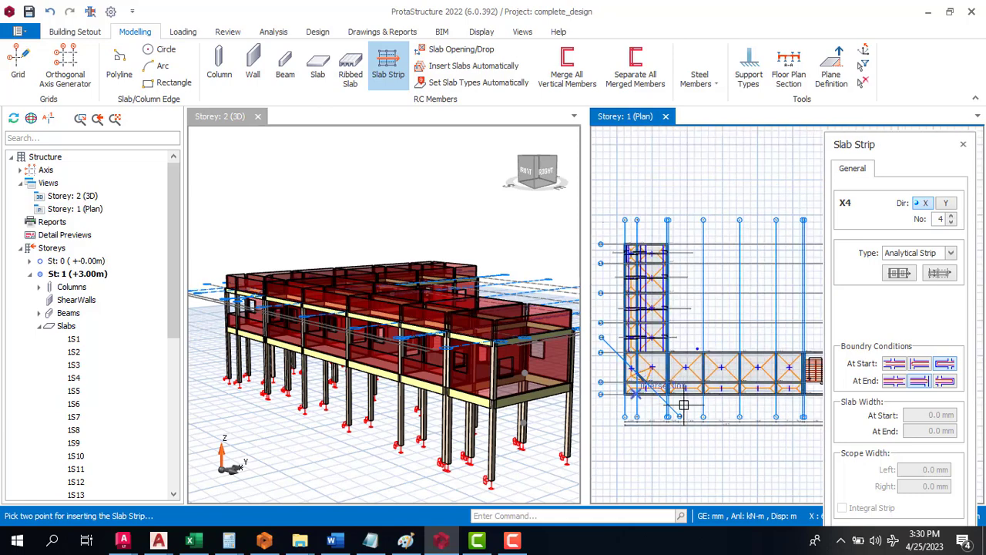
scroll(684, 404, up, 3)
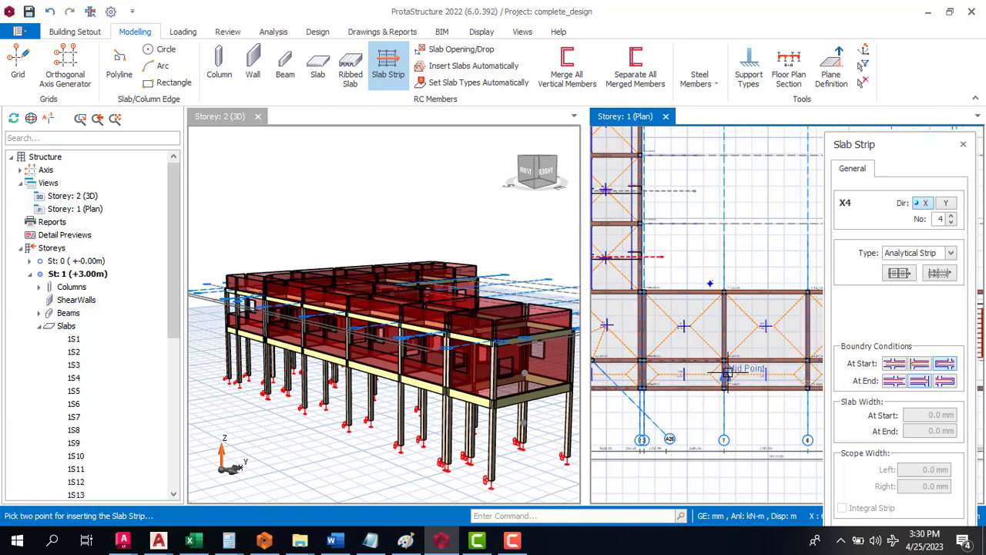
scroll(674, 335, up, 2)
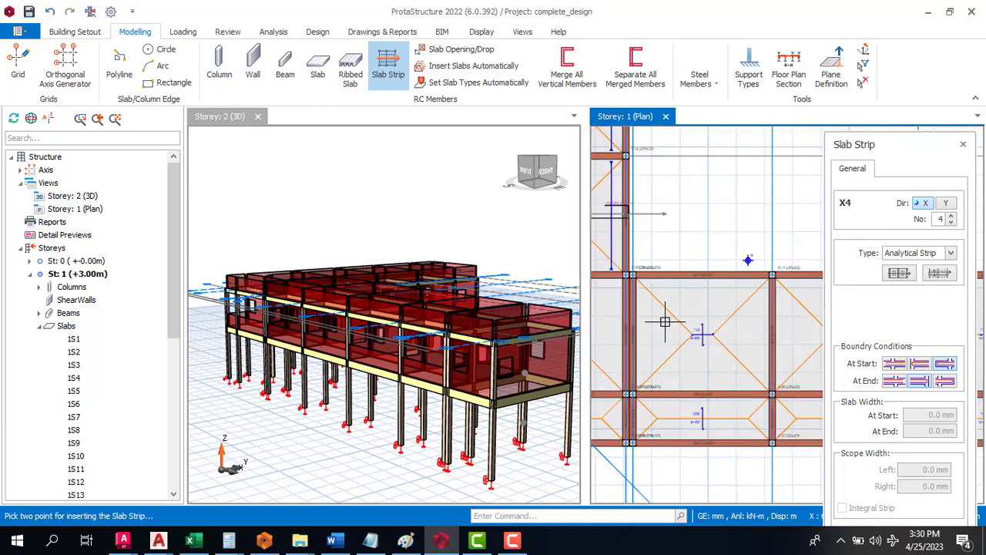
scroll(682, 332, down, 3)
scroll(673, 391, up, 2)
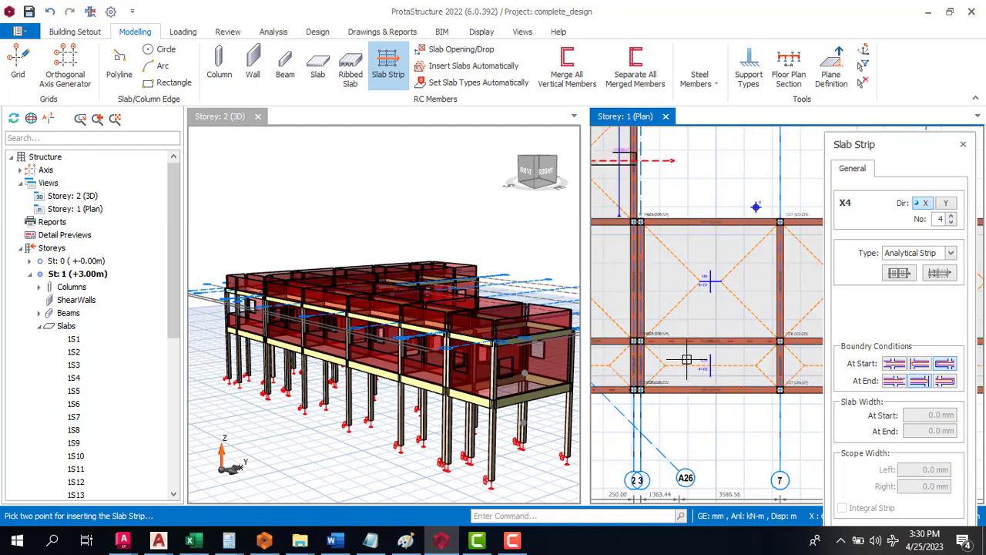
scroll(705, 385, down, 2)
scroll(715, 351, down, 3)
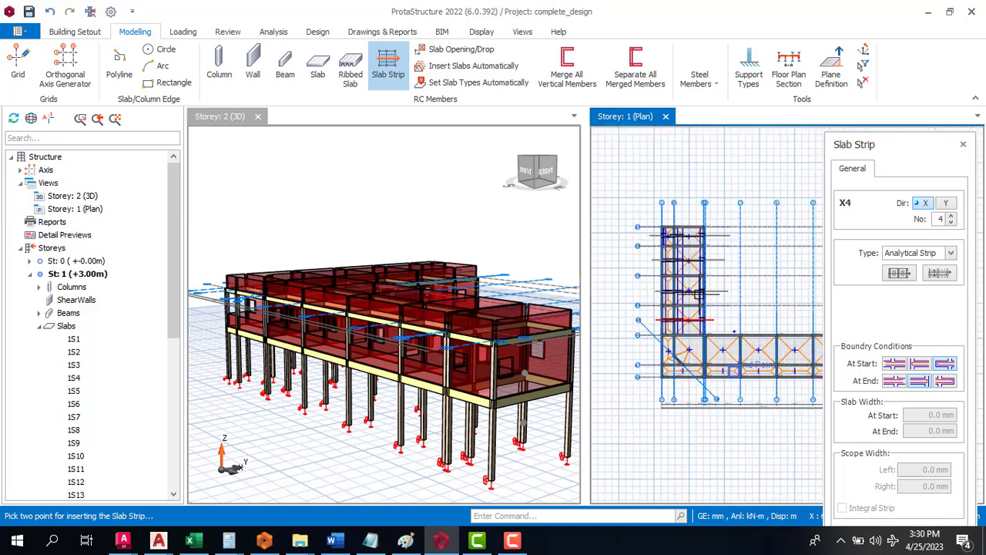
scroll(651, 224, up, 3)
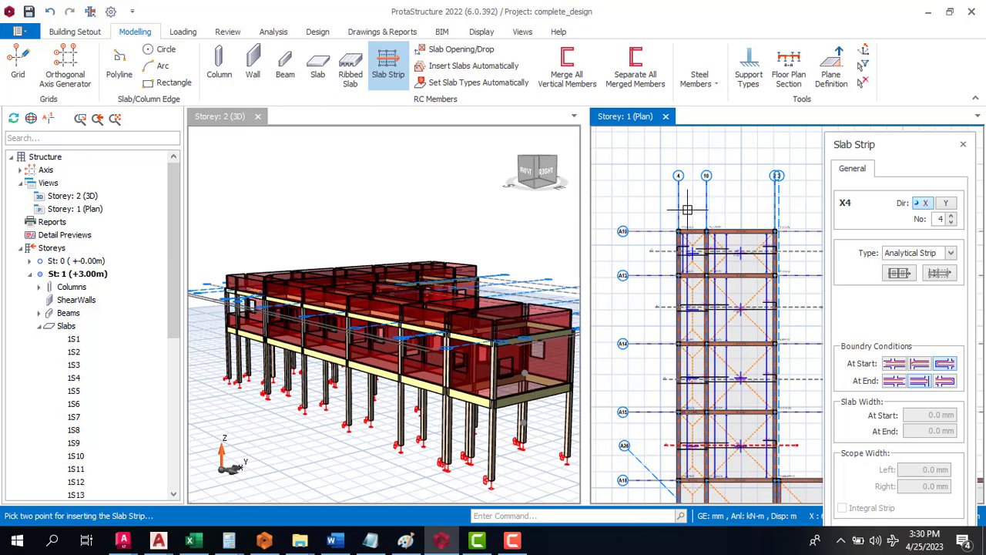
scroll(717, 293, down, 2)
scroll(727, 407, up, 2)
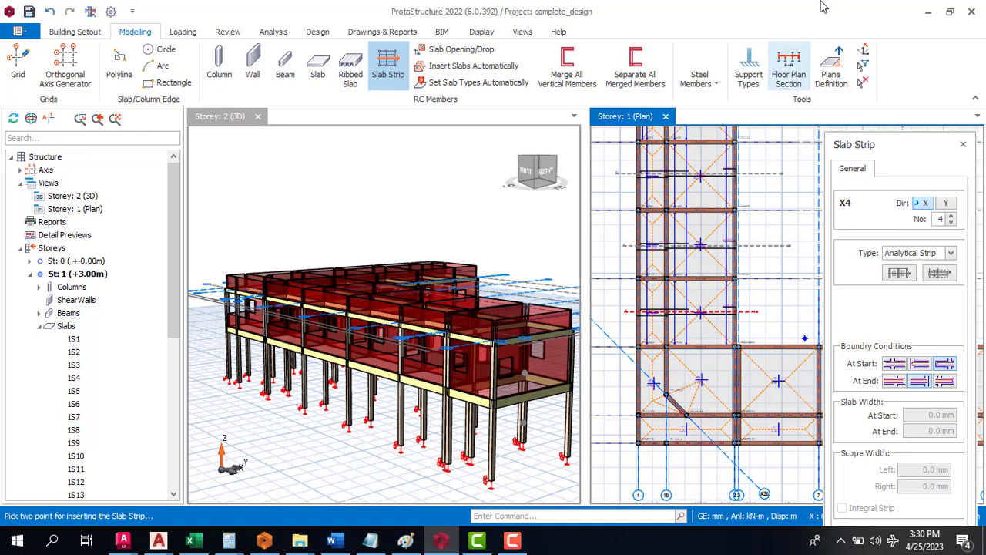
Review the slab design and rebar settings, including minimum bar size and bar spacing, and leave them without changes.
click(712, 86)
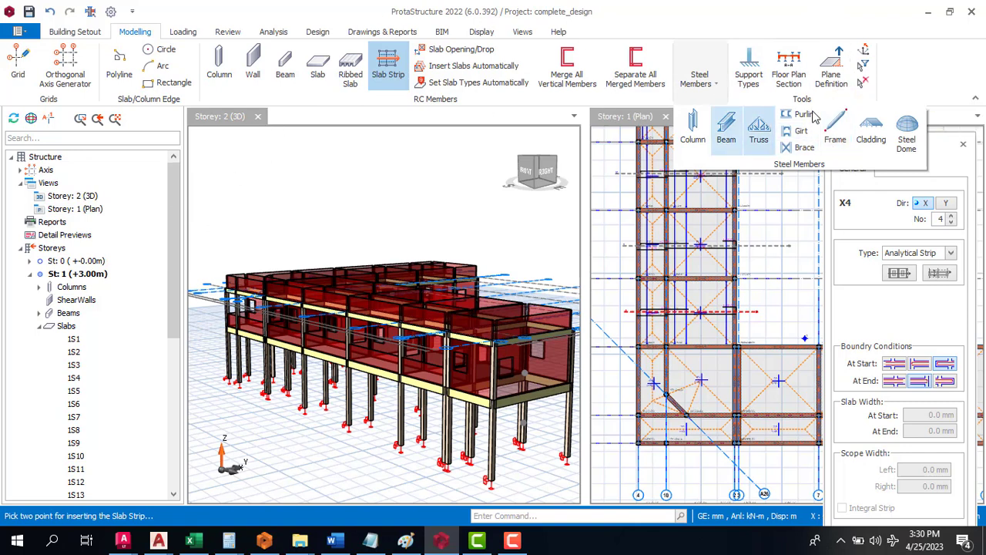
click(864, 98)
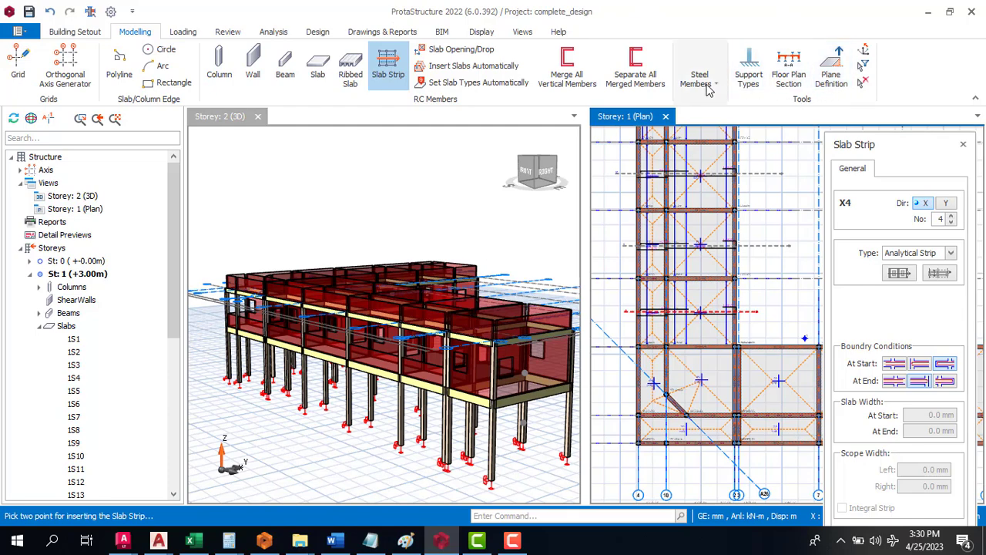
click(86, 32)
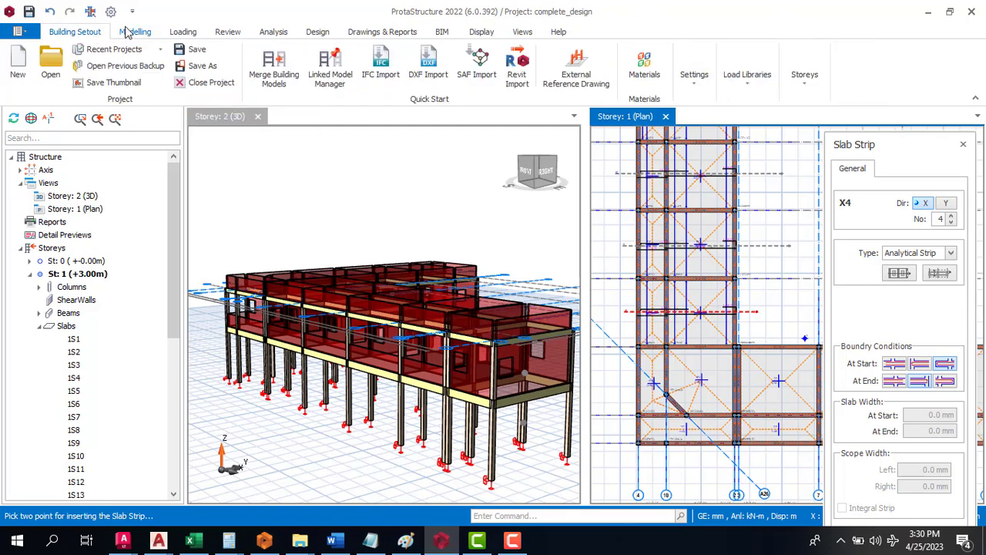
click(694, 77)
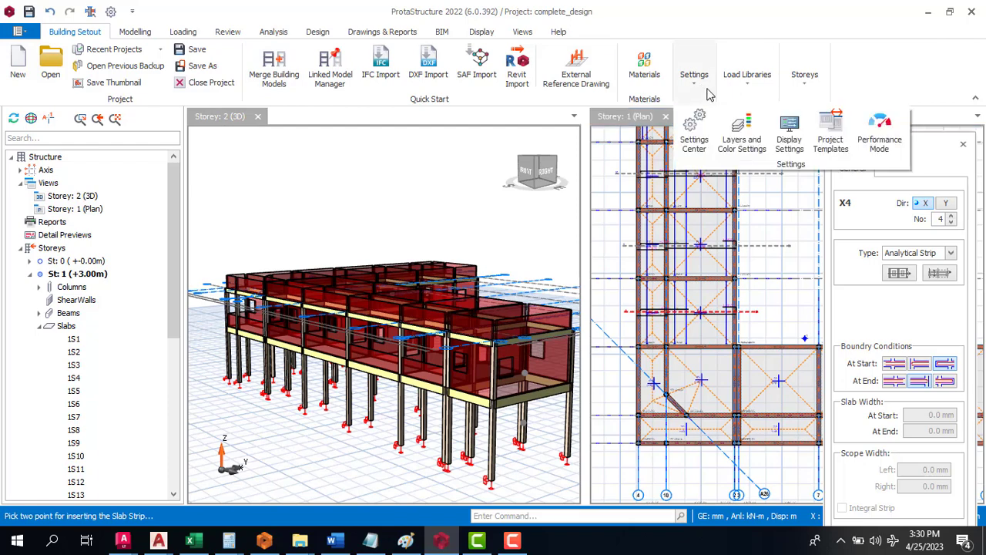
click(697, 145)
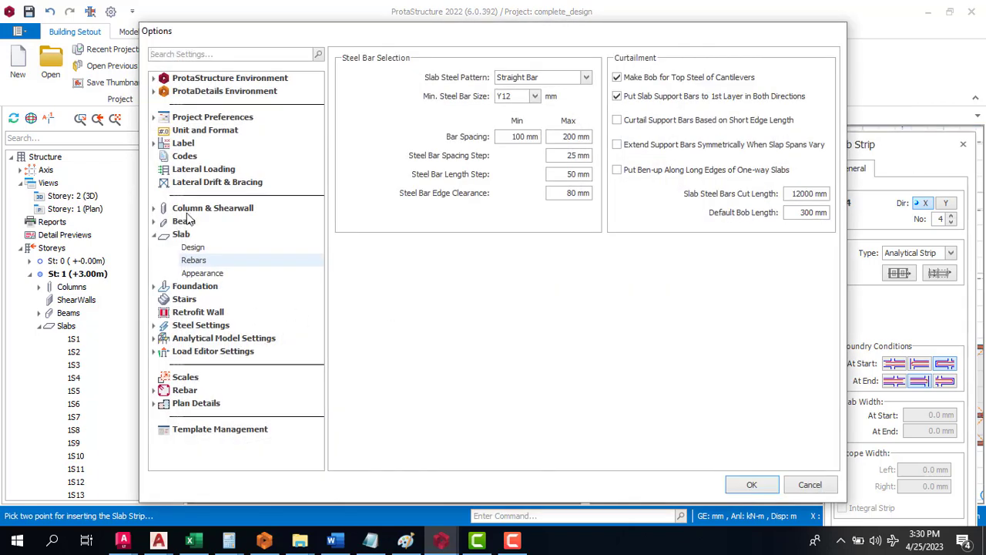
click(193, 259)
click(193, 247)
click(194, 260)
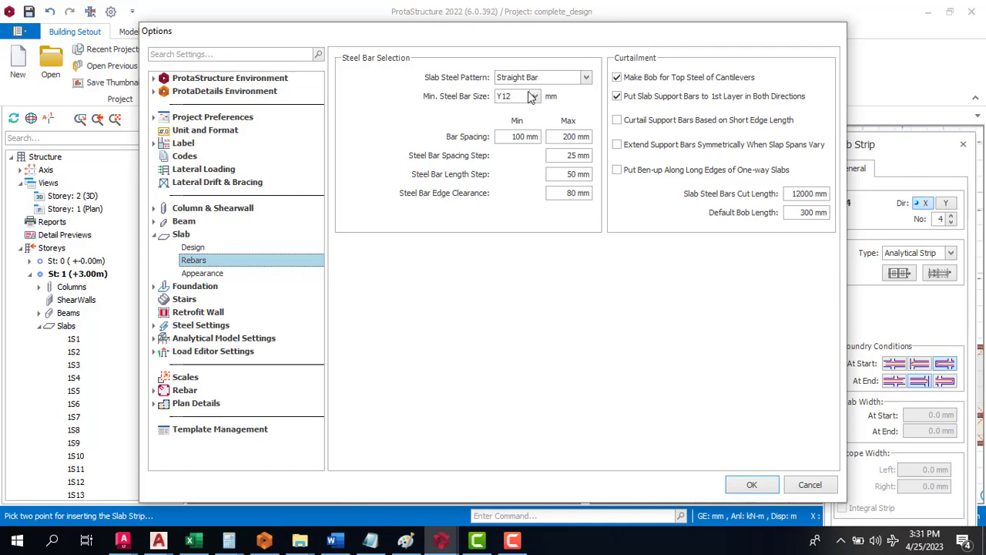
click(809, 484)
Inspect the bar labels that the last slab strip placed in slab 1S8 and over its edge beam.
scroll(614, 275, down, 2)
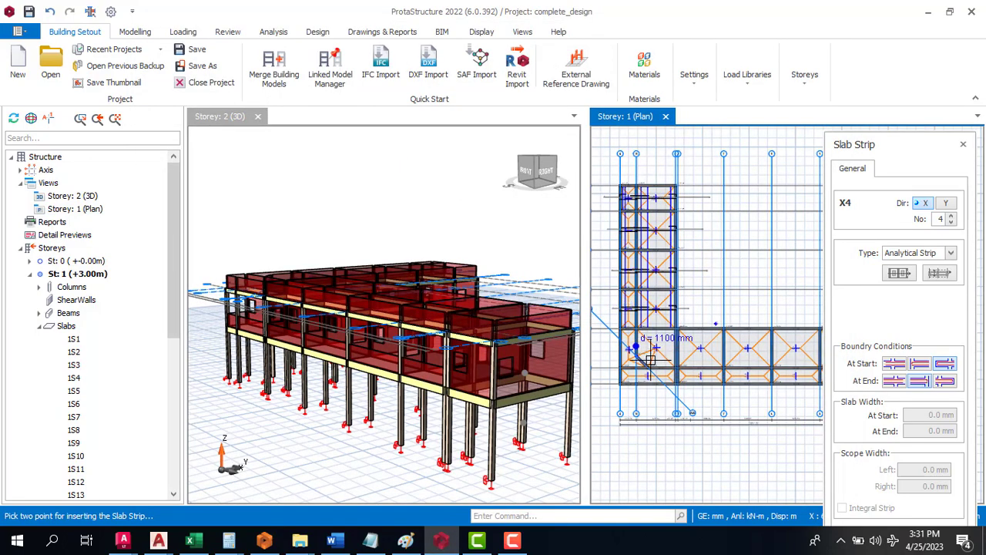
scroll(654, 353, up, 5)
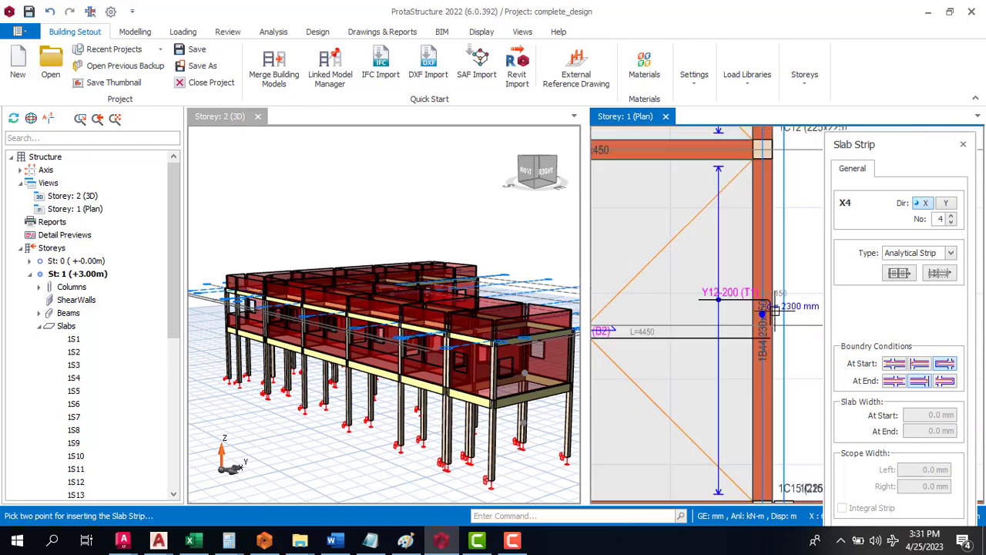
scroll(662, 310, up, 4)
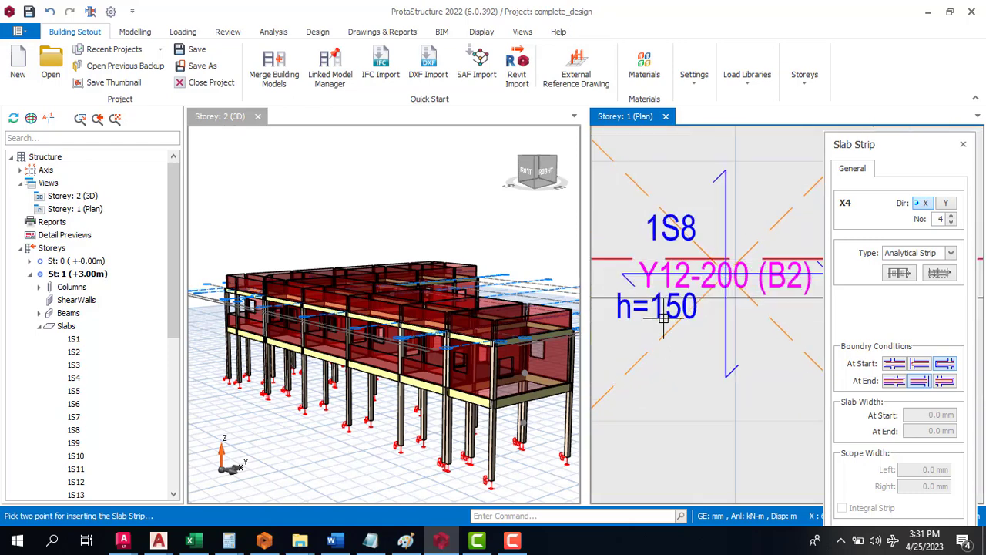
scroll(650, 295, down, 6)
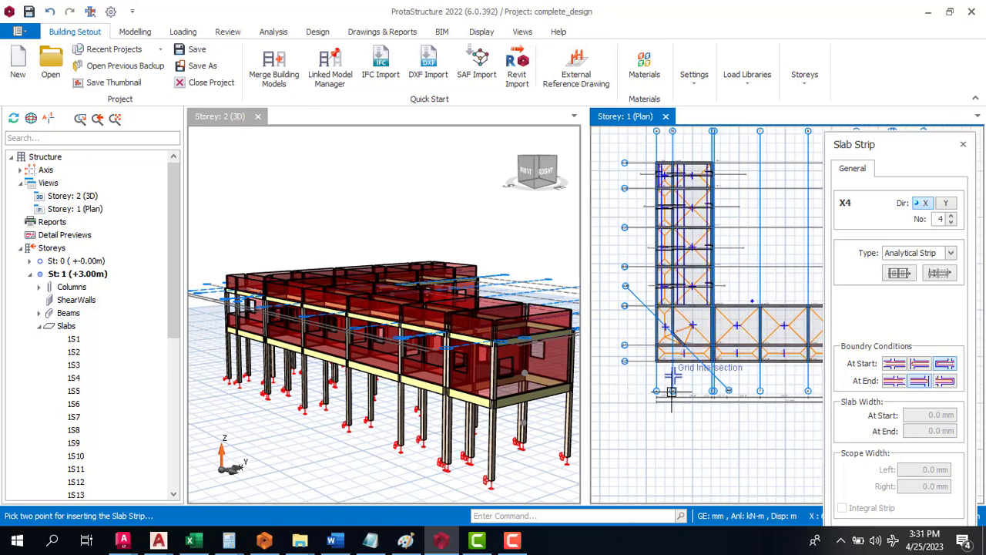
scroll(759, 361, down, 3)
scroll(693, 350, up, 3)
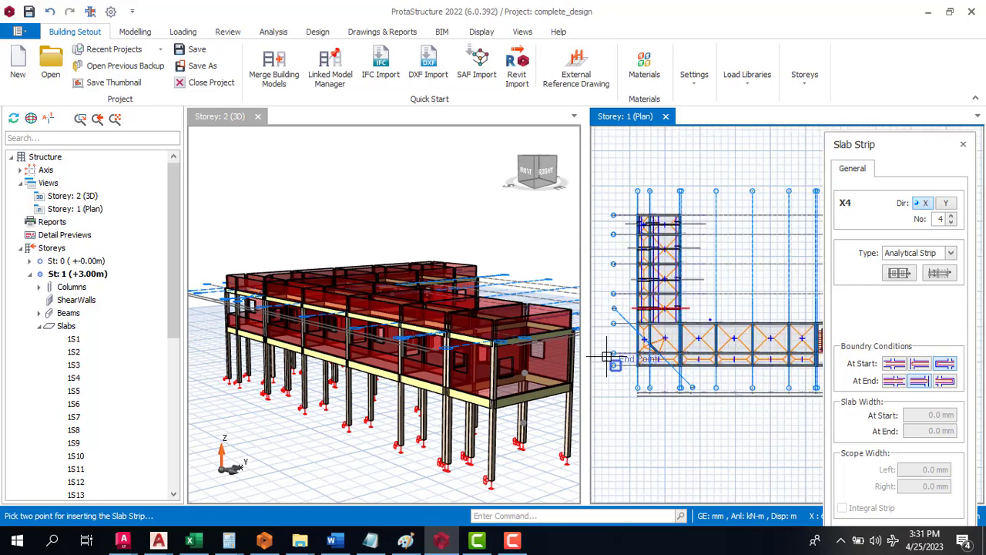
scroll(682, 346, up, 4)
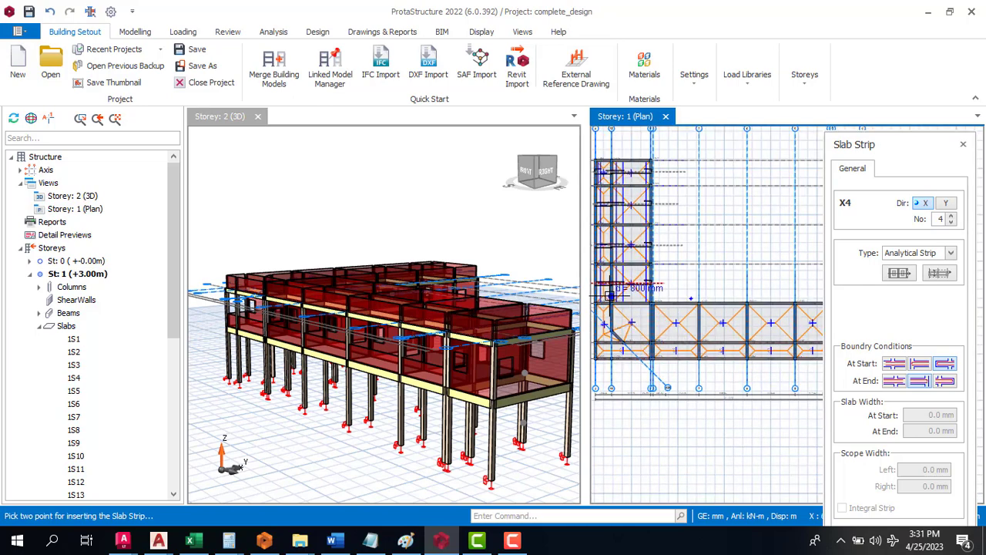
scroll(694, 339, down, 3)
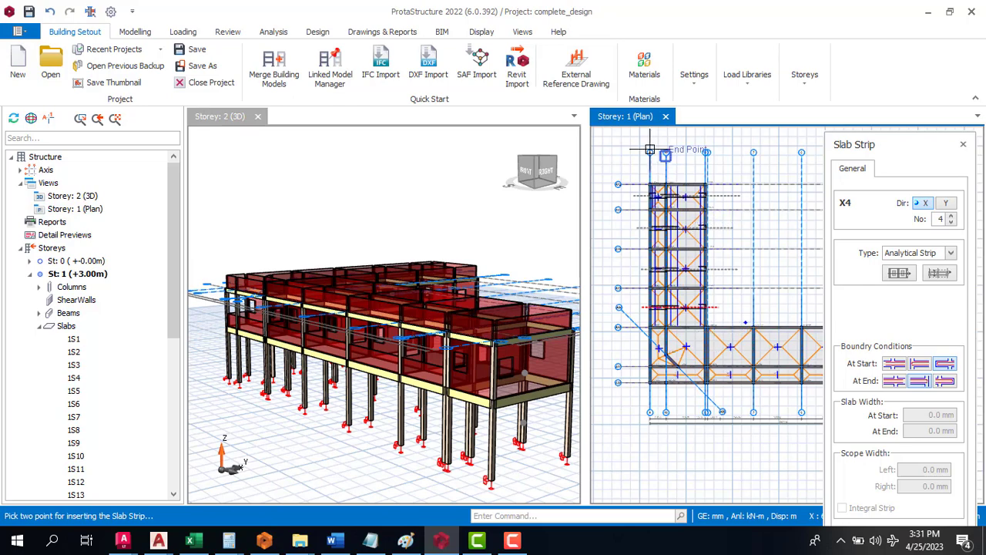
scroll(682, 229, down, 1)
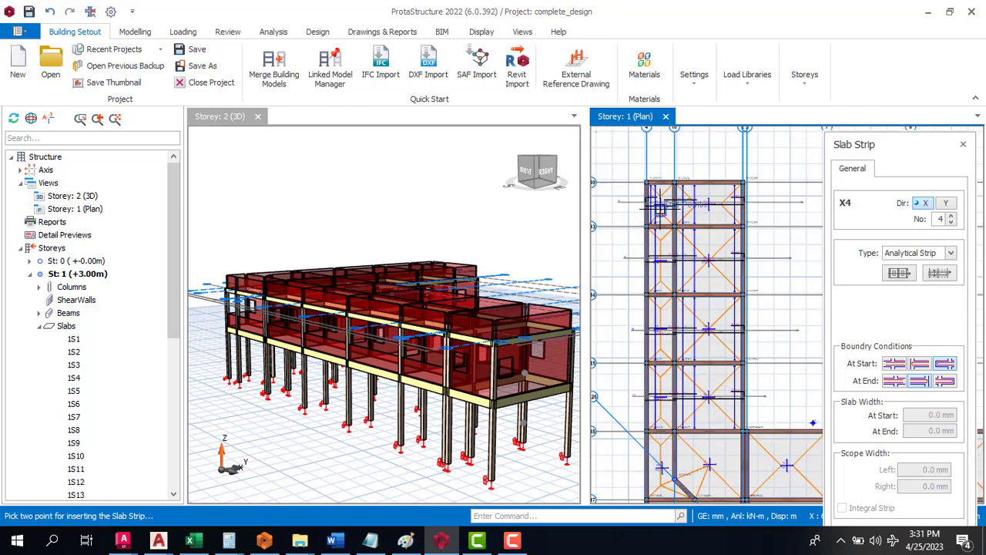
click(922, 364)
scroll(671, 176, up, 3)
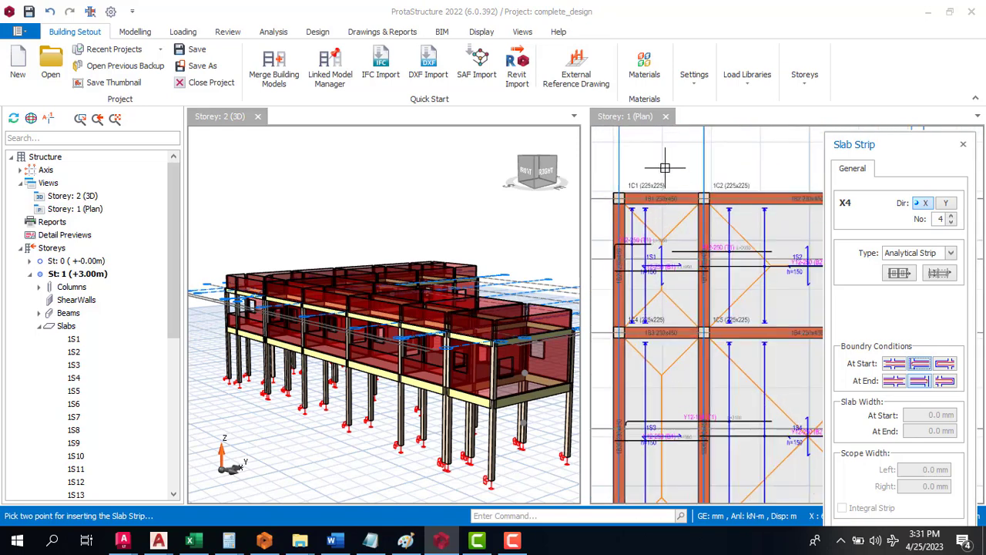
scroll(671, 176, down, 2)
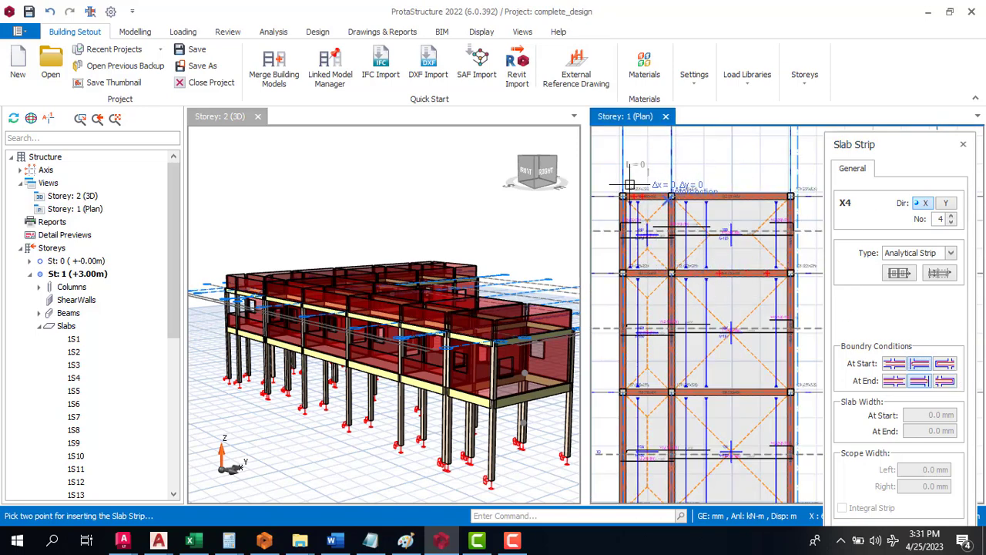
click(651, 168)
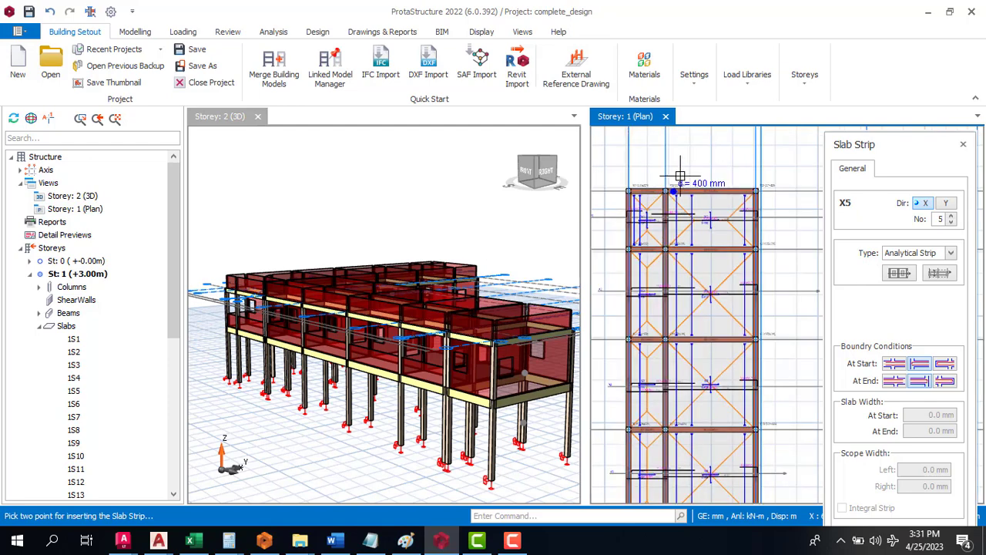
scroll(658, 160, up, 2)
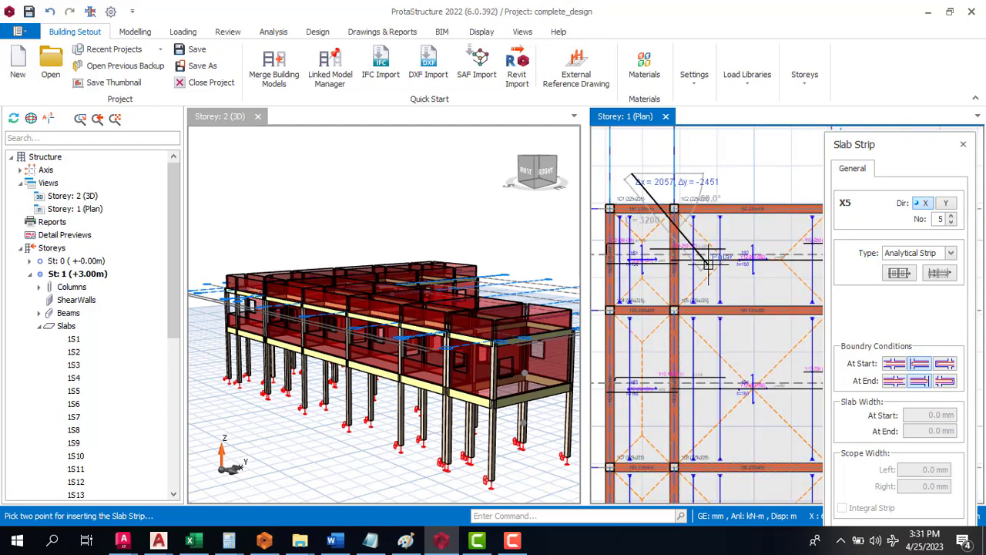
click(945, 203)
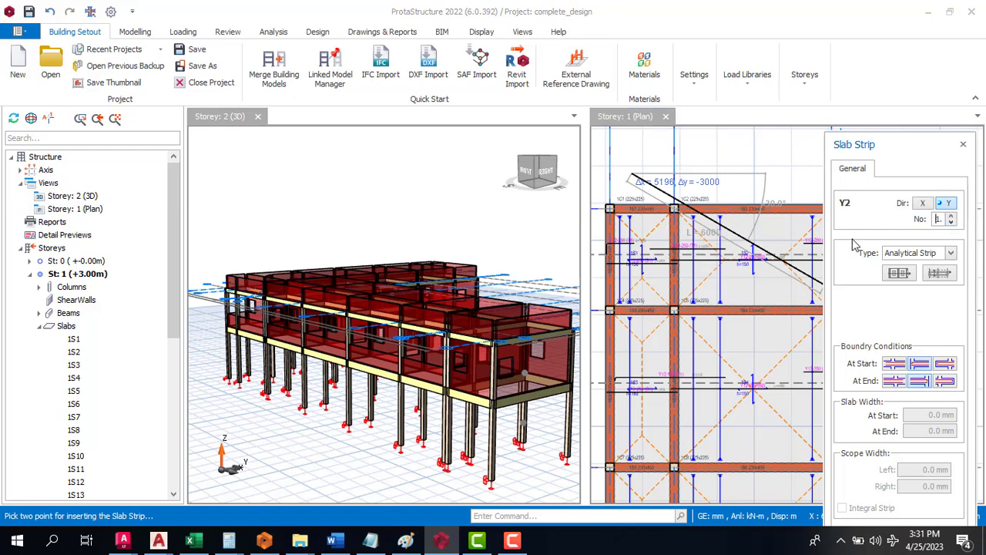
scroll(641, 188, down, 2)
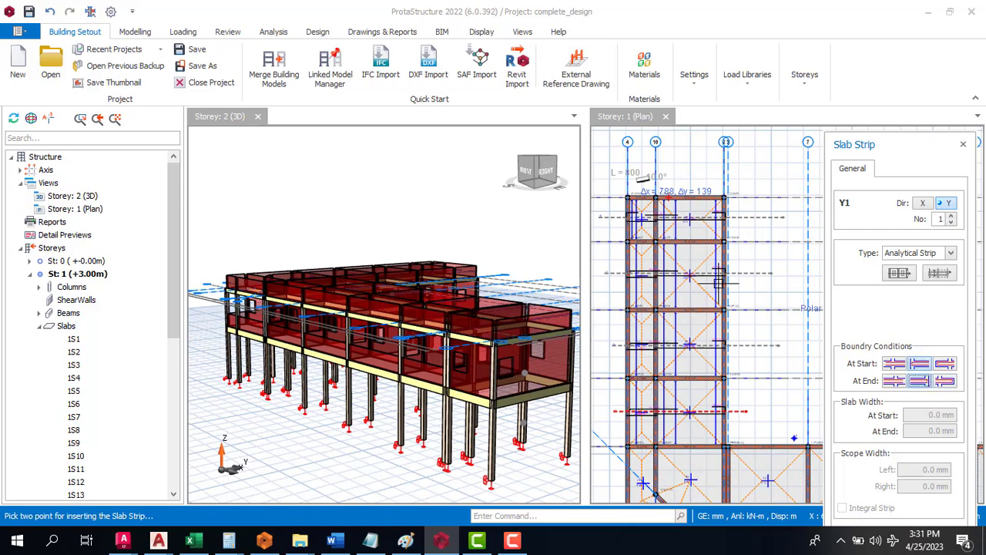
scroll(663, 481, down, 2)
scroll(637, 349, down, 1)
scroll(636, 348, up, 2)
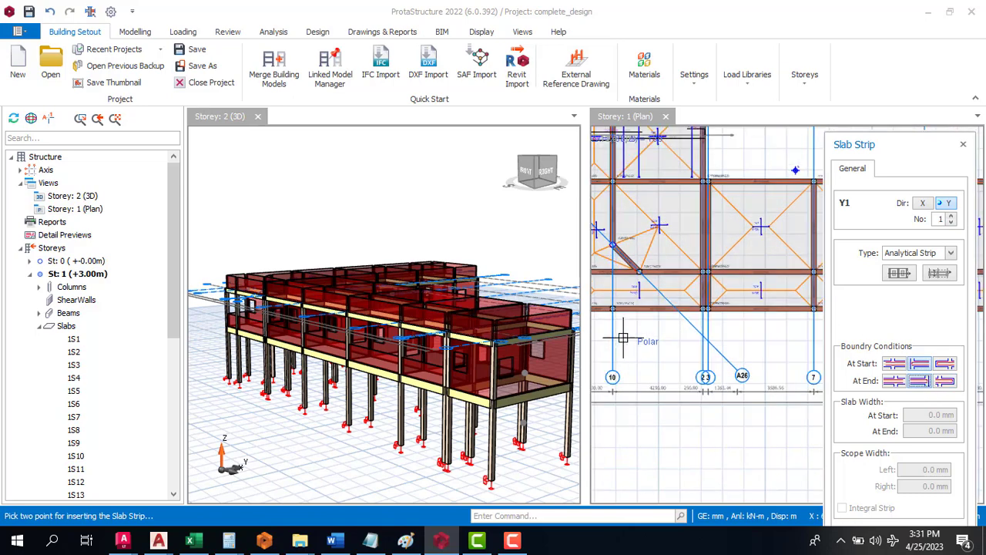
scroll(717, 339, up, 1)
scroll(717, 339, down, 1)
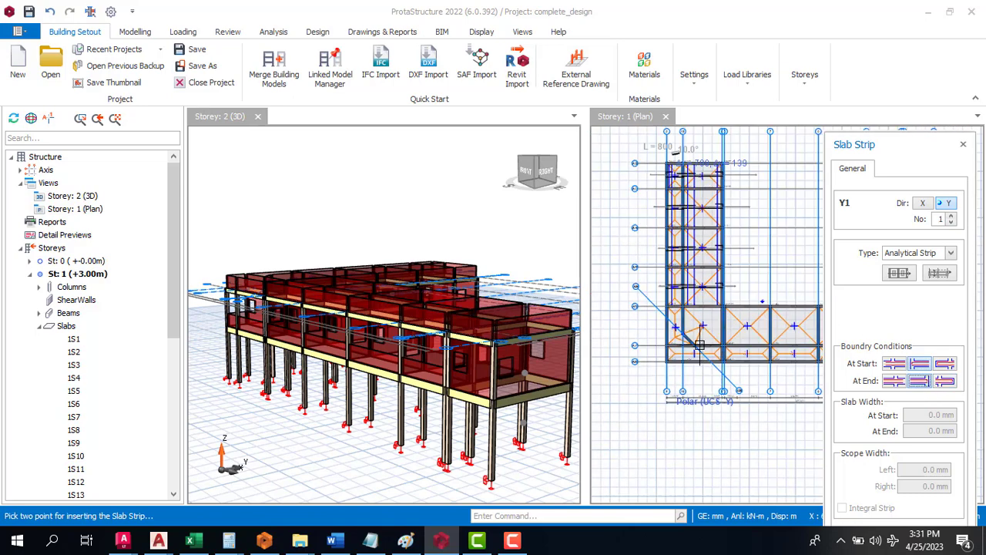
scroll(733, 239, down, 2)
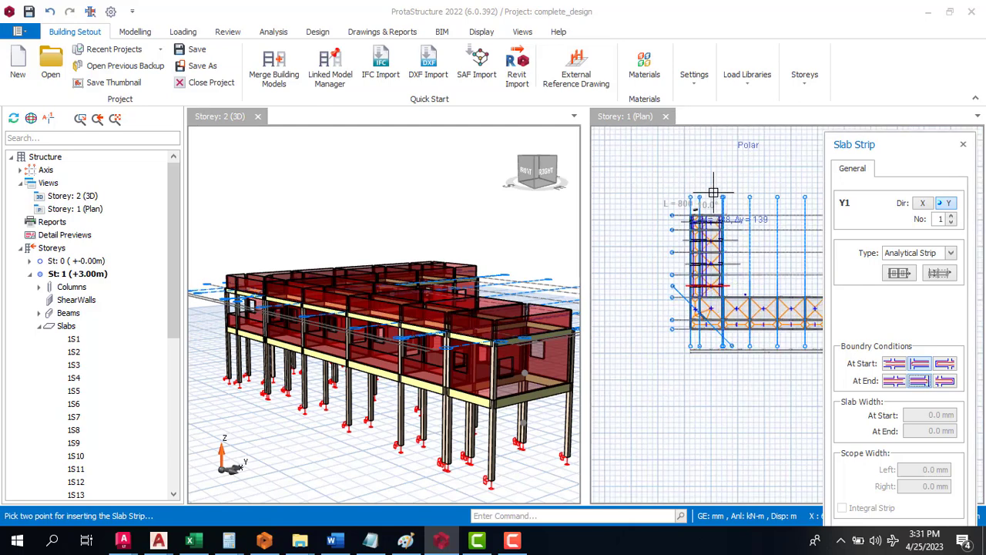
scroll(714, 193, up, 3)
key(Escape)
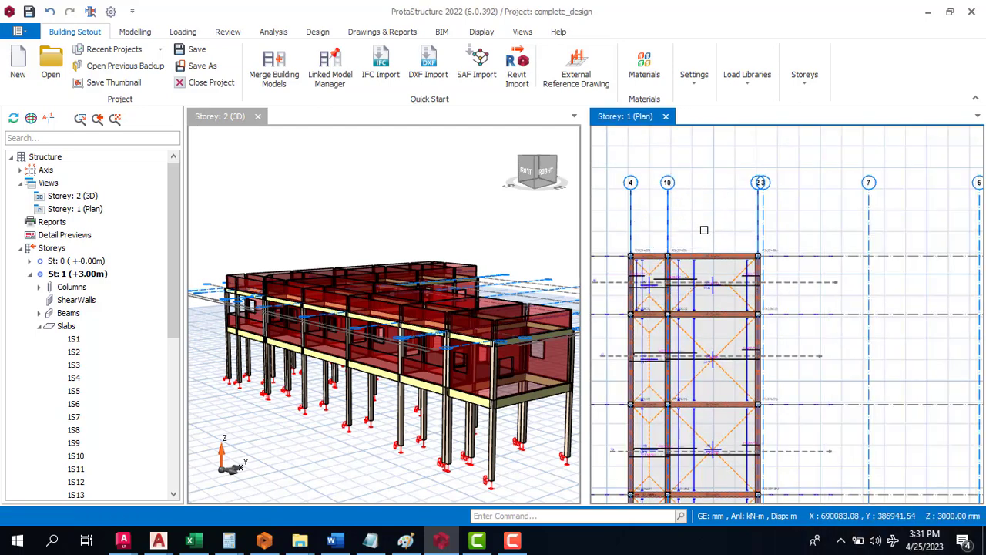
Insert an X-labelled analytical slab strip about 24500 mm long vertically down the narrow bay between axes 4 and 10, using the second start boundary condition.
scroll(648, 208, down, 1)
click(123, 31)
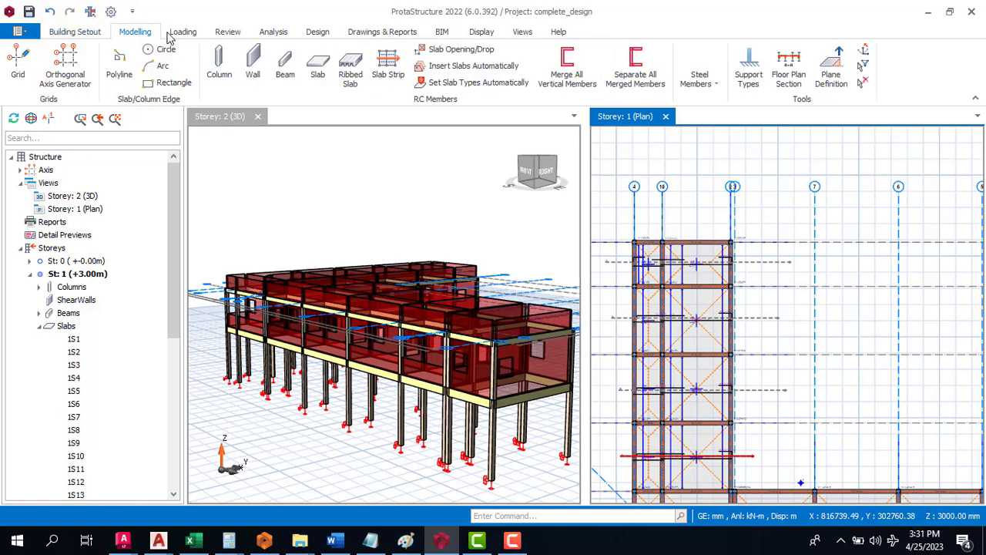
click(386, 68)
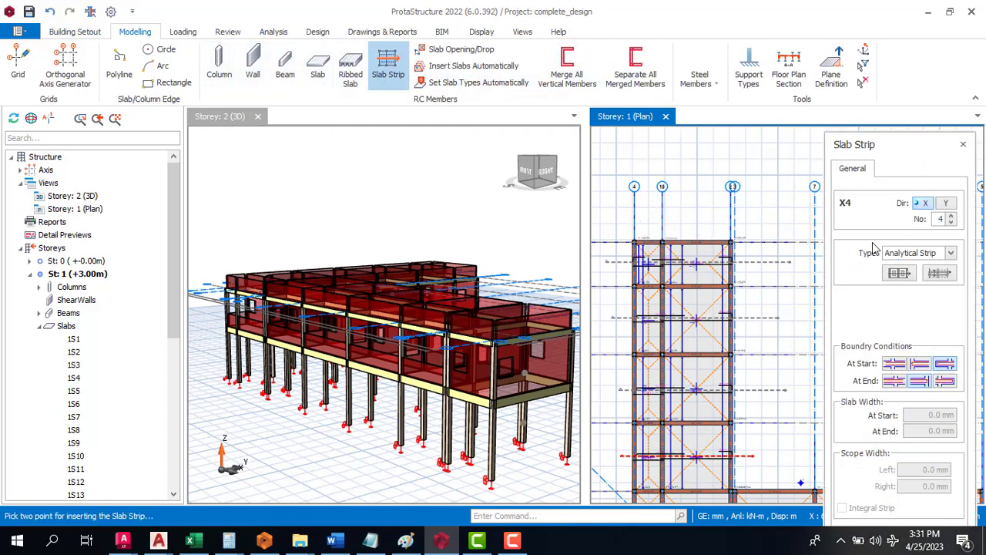
click(920, 365)
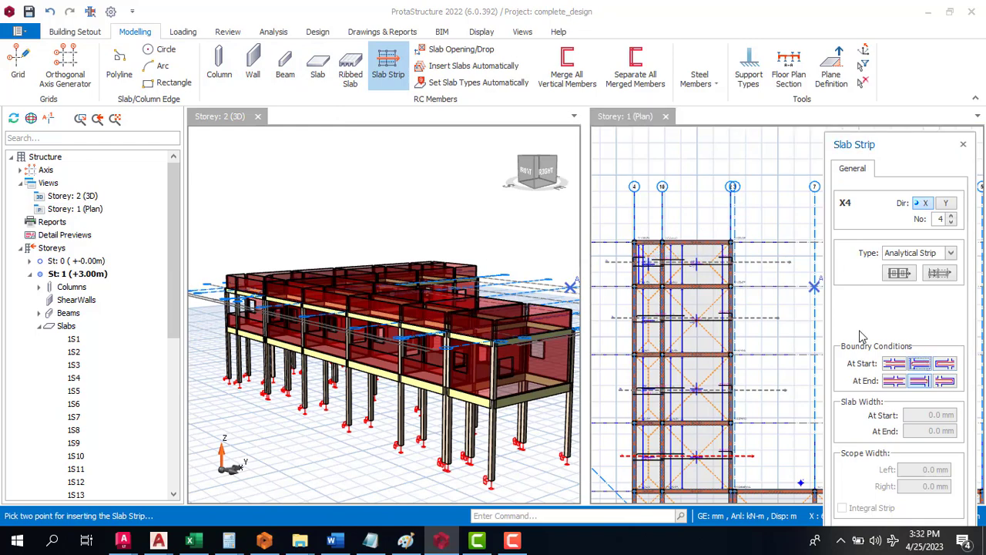
click(645, 222)
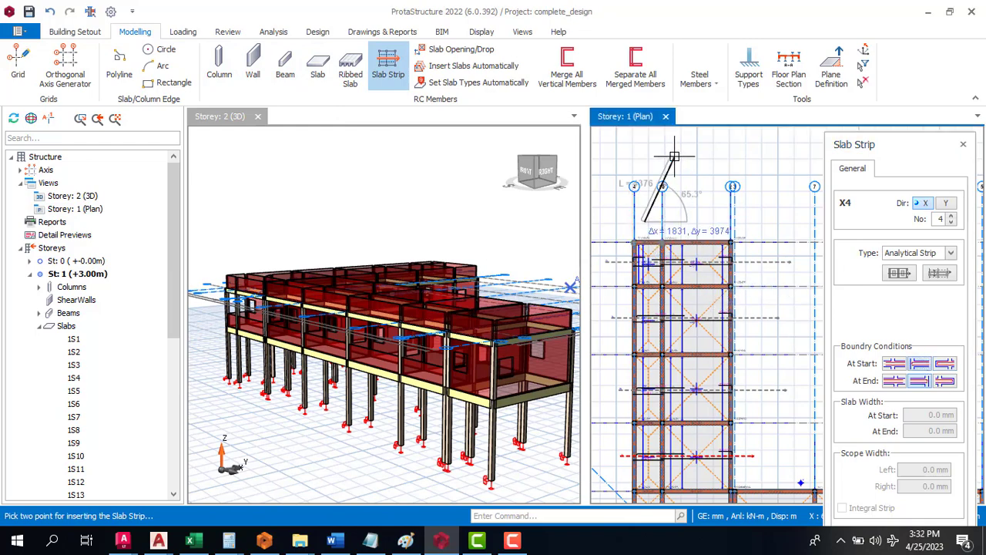
scroll(674, 157, down, 3)
scroll(665, 356, up, 2)
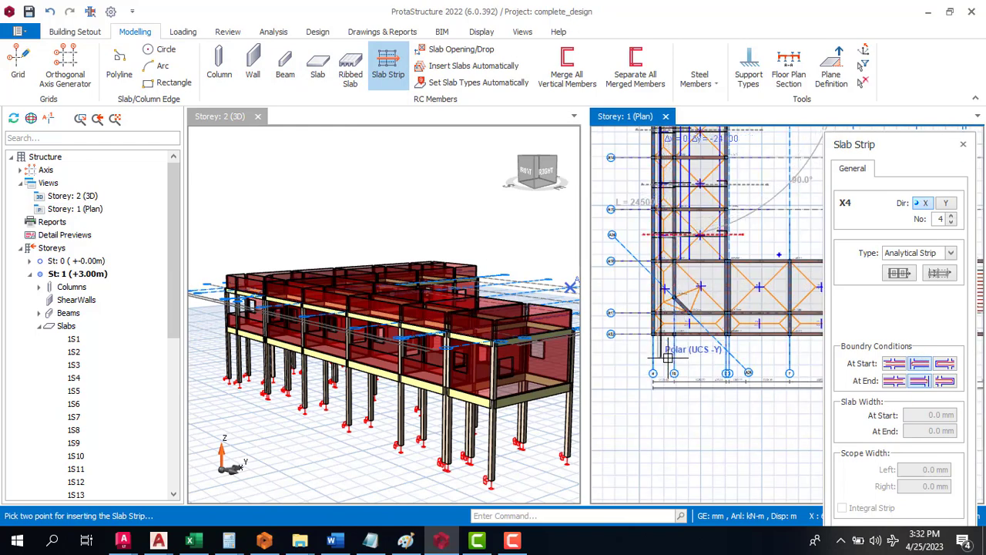
click(667, 354)
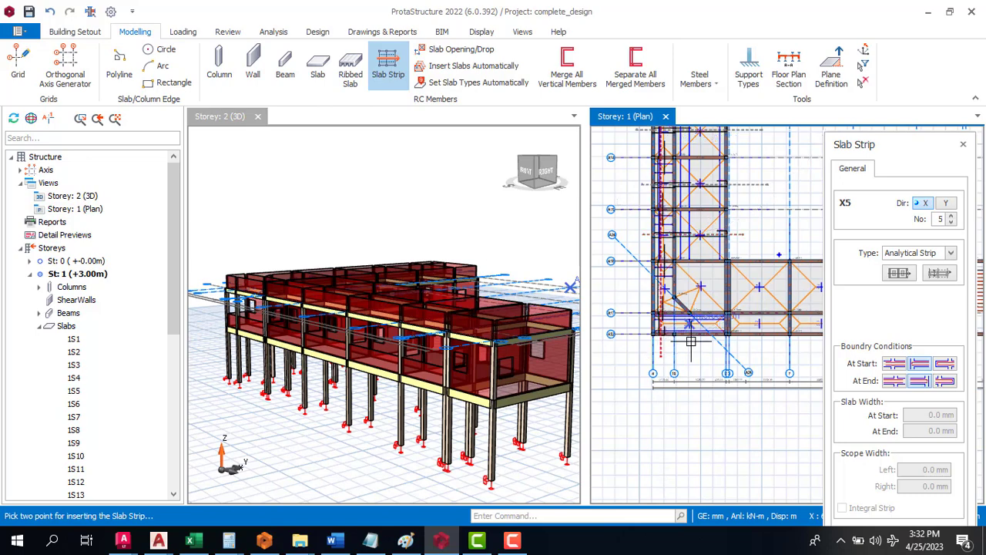
Insert a vertical strip about 17800 mm long through the wide bay right of axis 10, ending inside the corner slab with the first end boundary condition.
scroll(663, 359, down, 1)
scroll(663, 359, down, 1)
scroll(698, 200, up, 2)
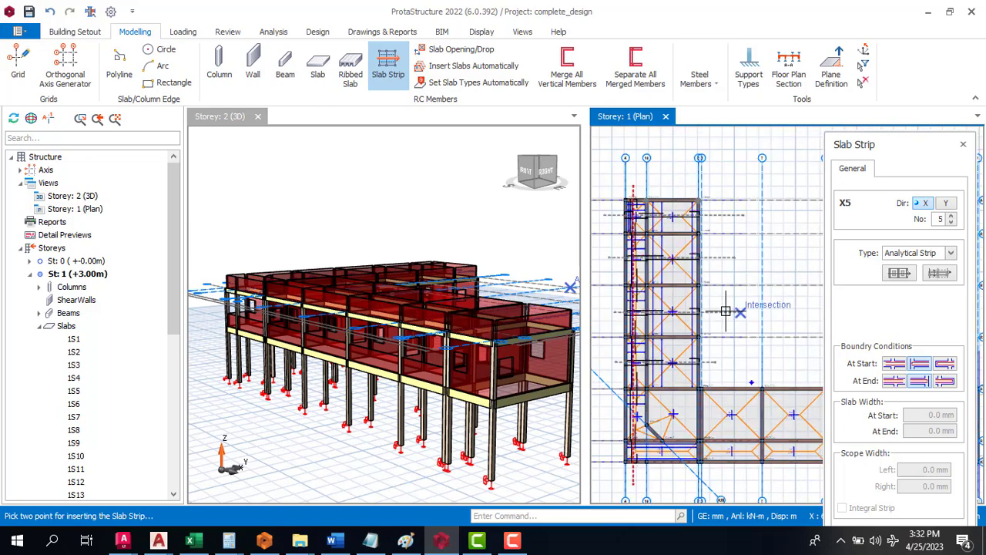
click(921, 365)
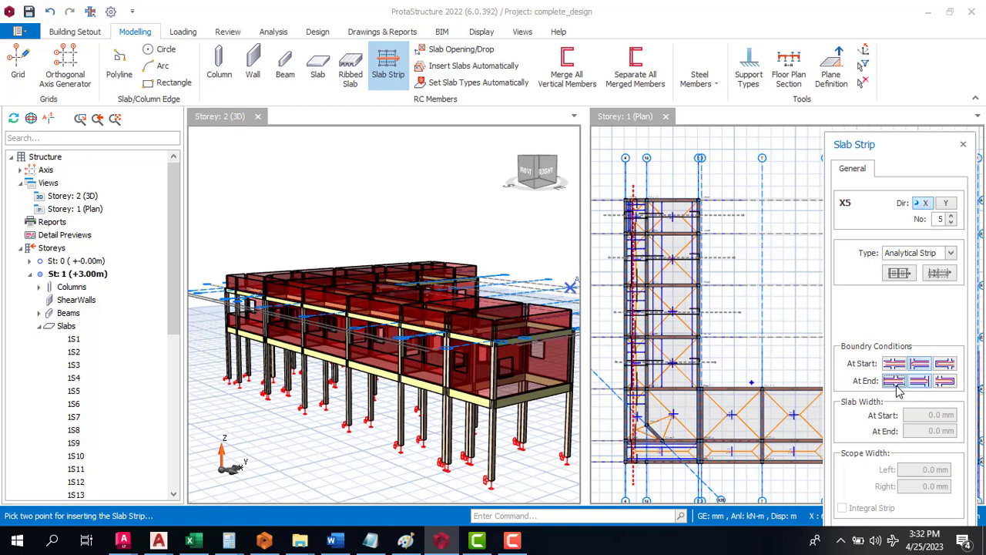
click(896, 386)
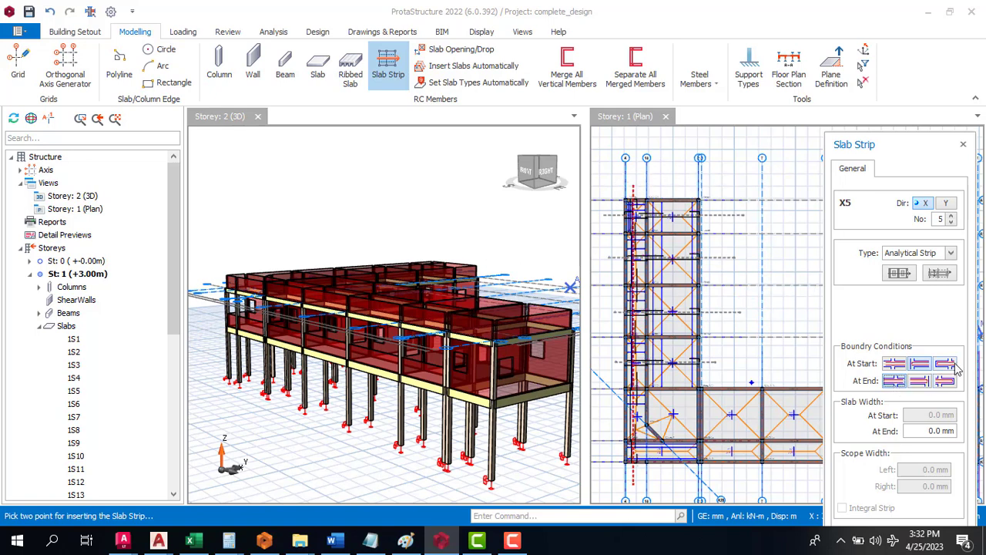
click(671, 185)
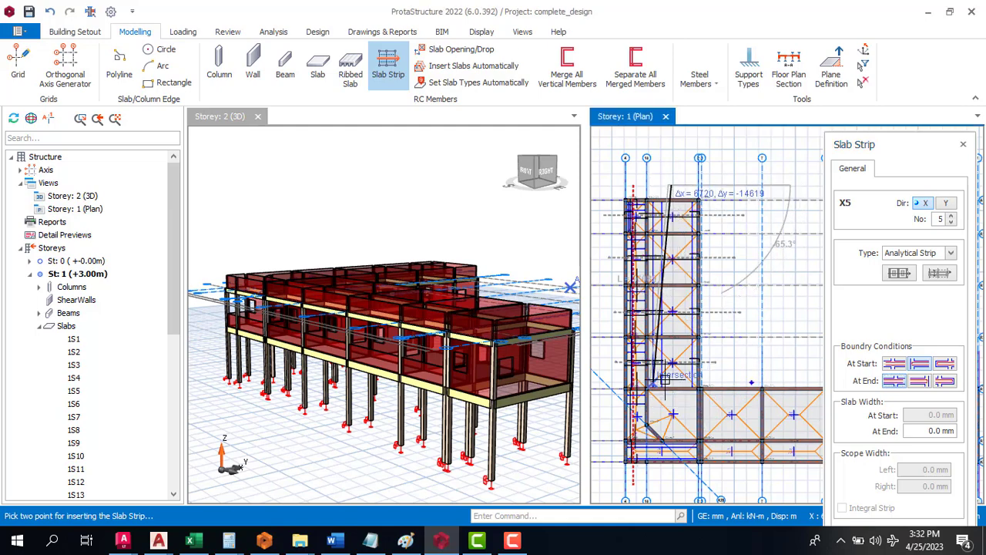
scroll(697, 445, up, 2)
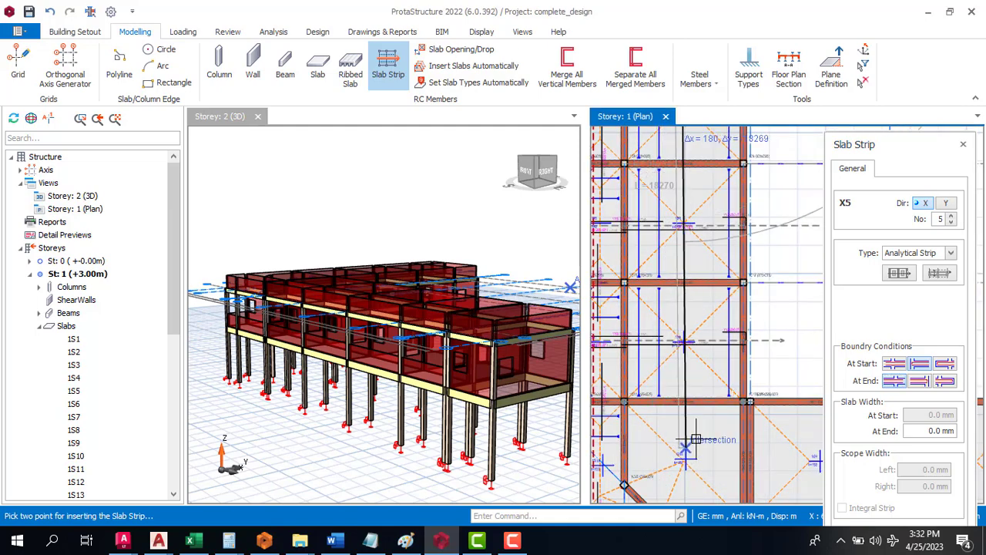
scroll(662, 399, down, 3)
scroll(662, 399, up, 2)
scroll(670, 396, up, 2)
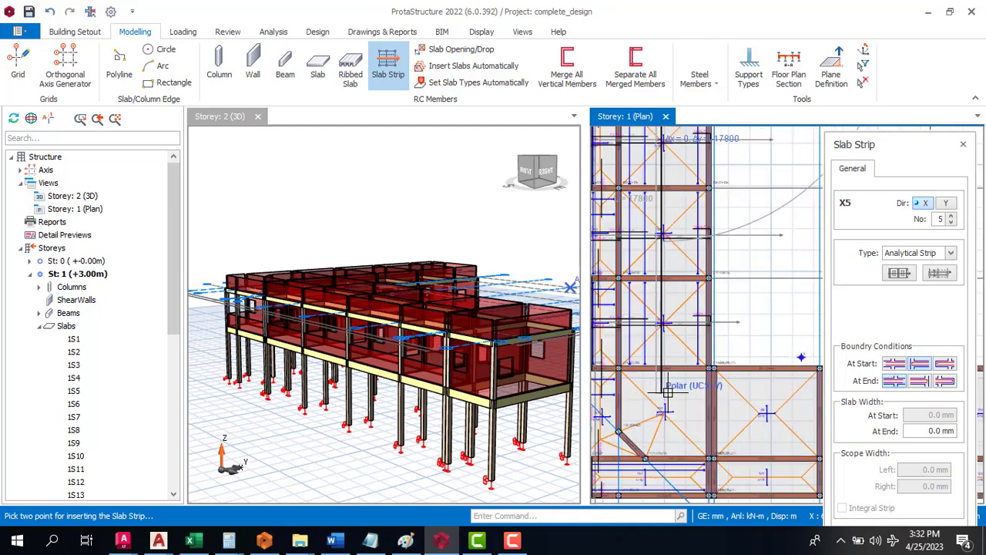
click(673, 394)
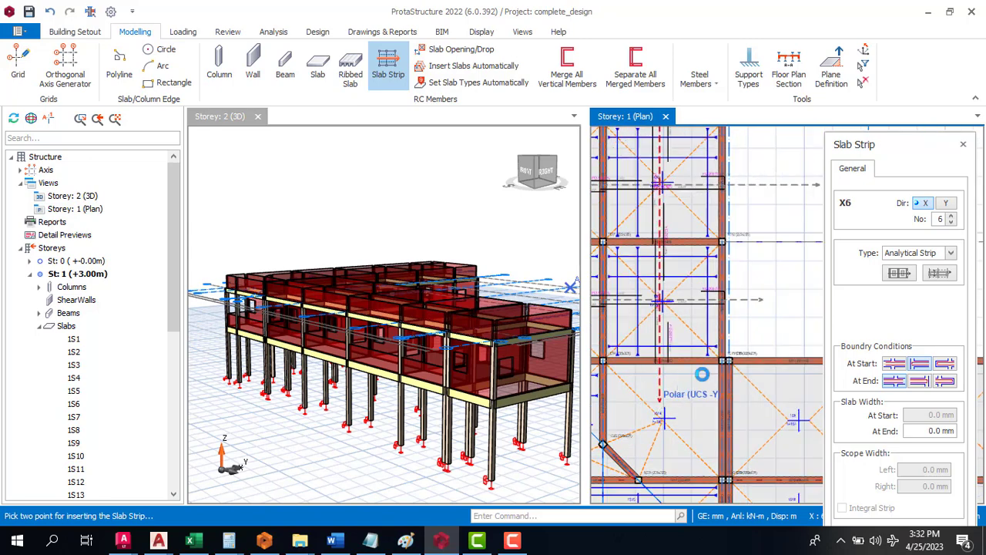
Insert a vertical strip about 10300 mm long across the horizontal wing between axes 3 and 7, using the third end boundary condition.
scroll(666, 339, down, 4)
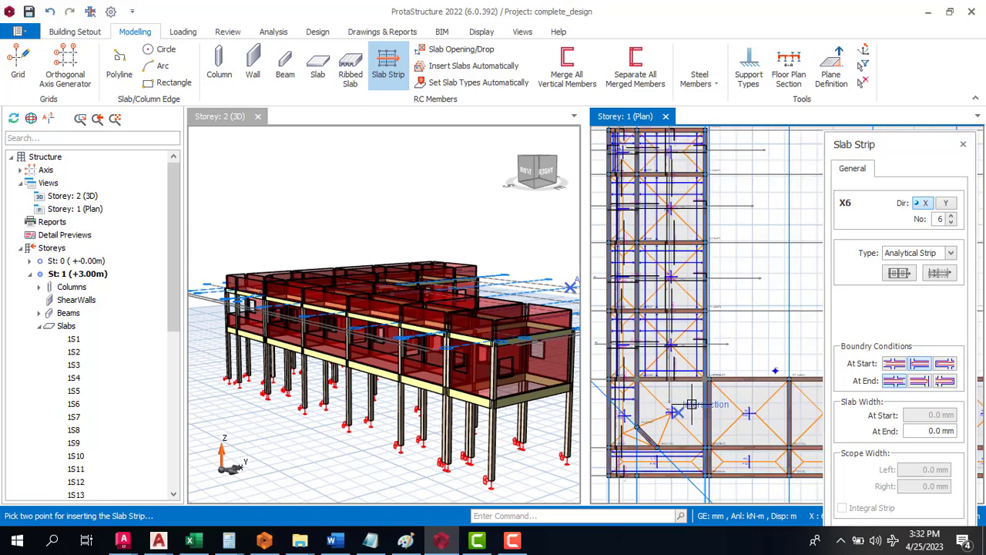
click(921, 383)
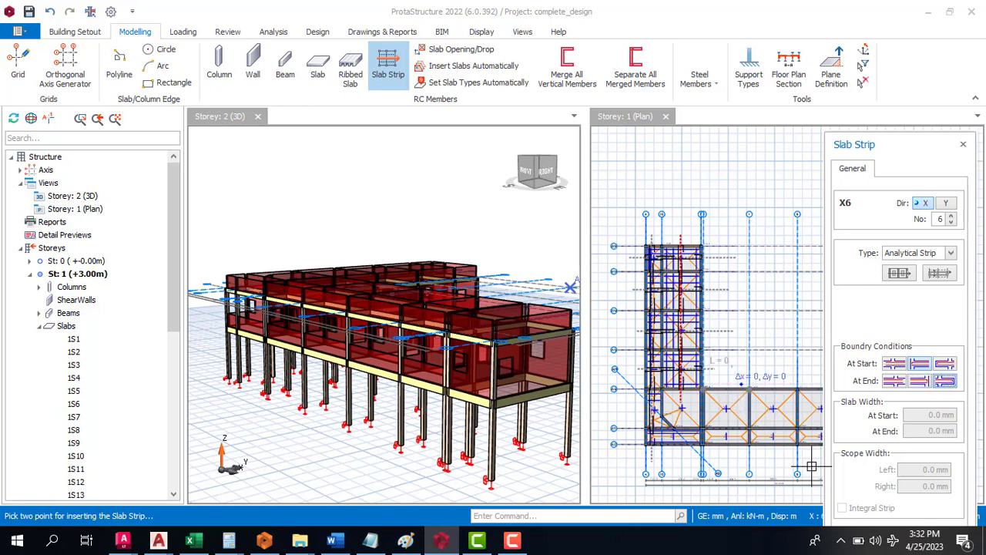
click(733, 370)
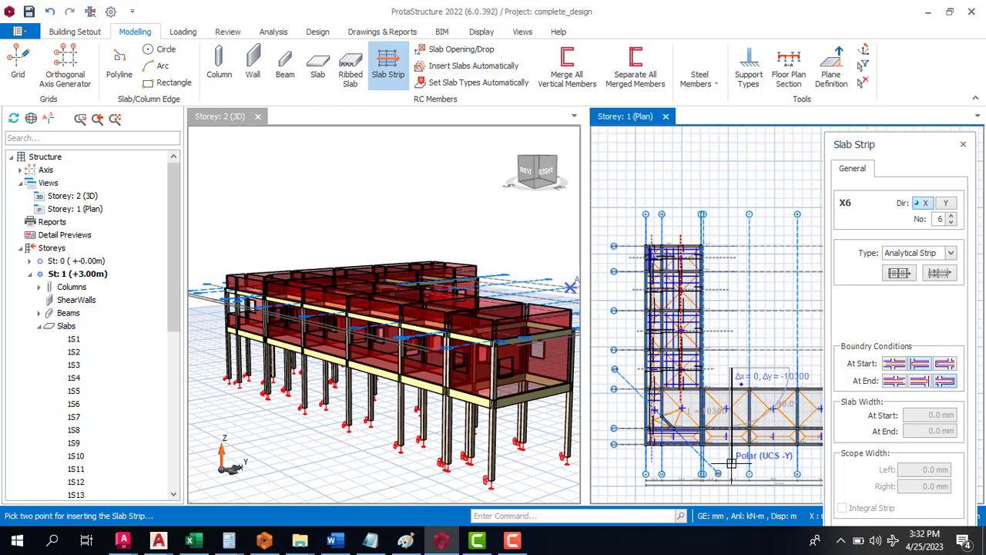
click(730, 462)
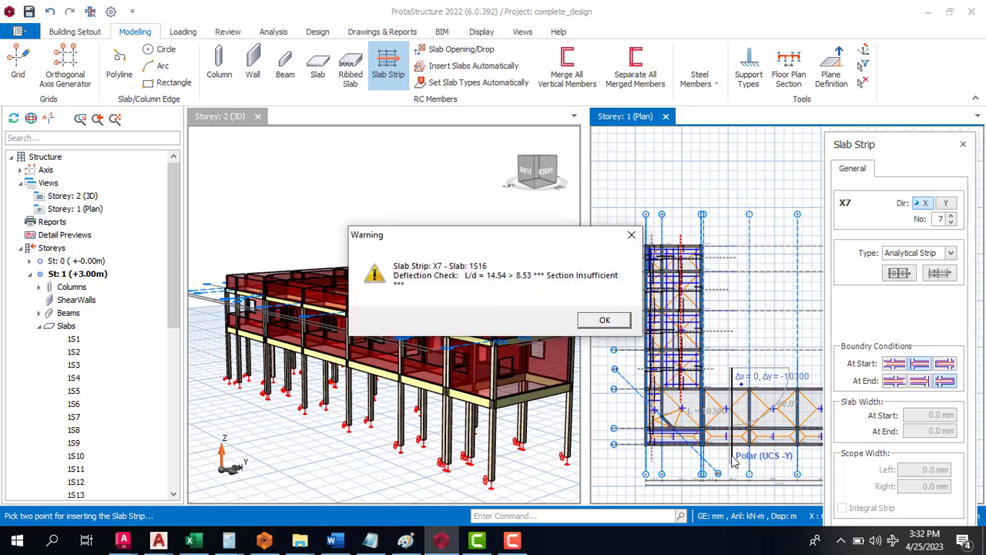
click(605, 321)
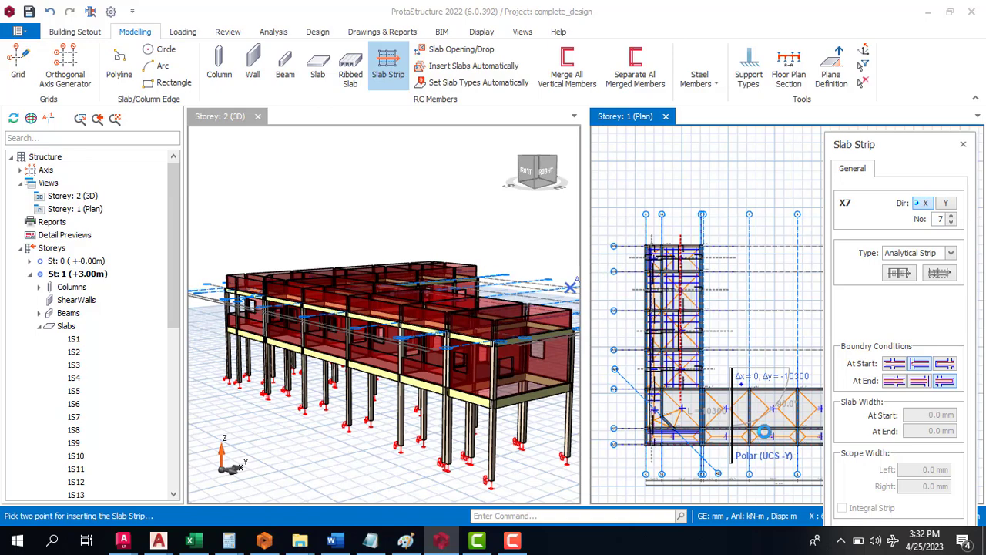
scroll(767, 431, up, 3)
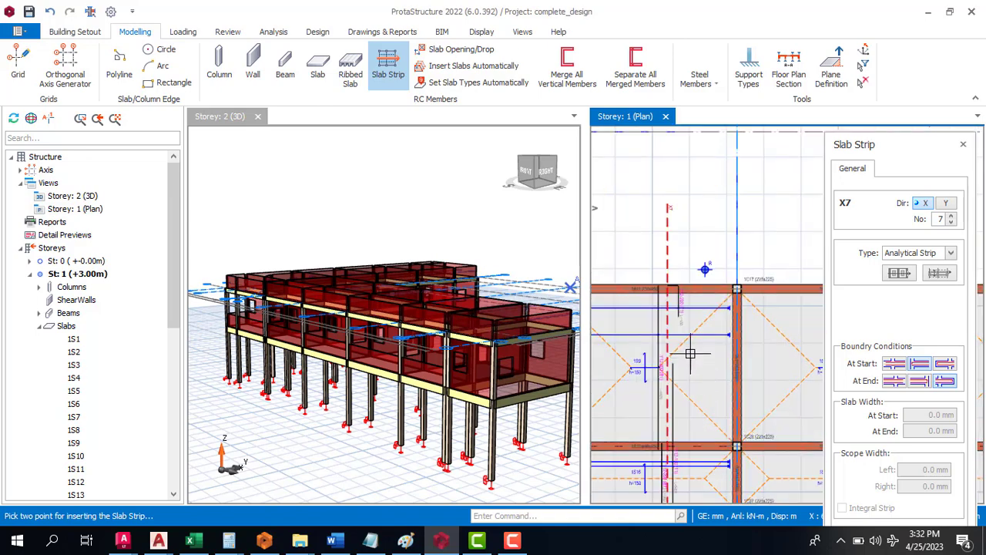
Insert a vertical slab strip about 8400 mm long across the horizontal wing, midway between axes 7 and 6.
scroll(628, 401, down, 3)
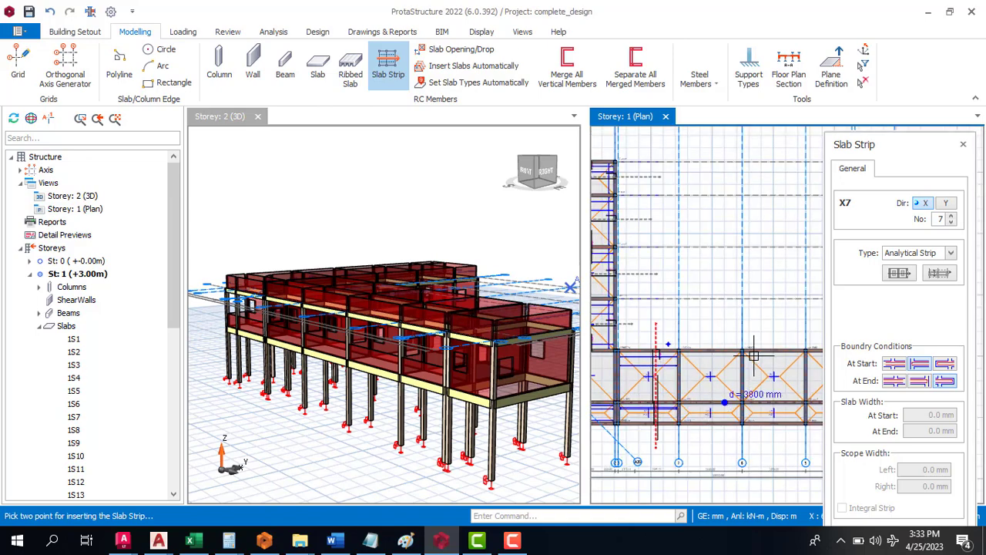
scroll(754, 356, up, 3)
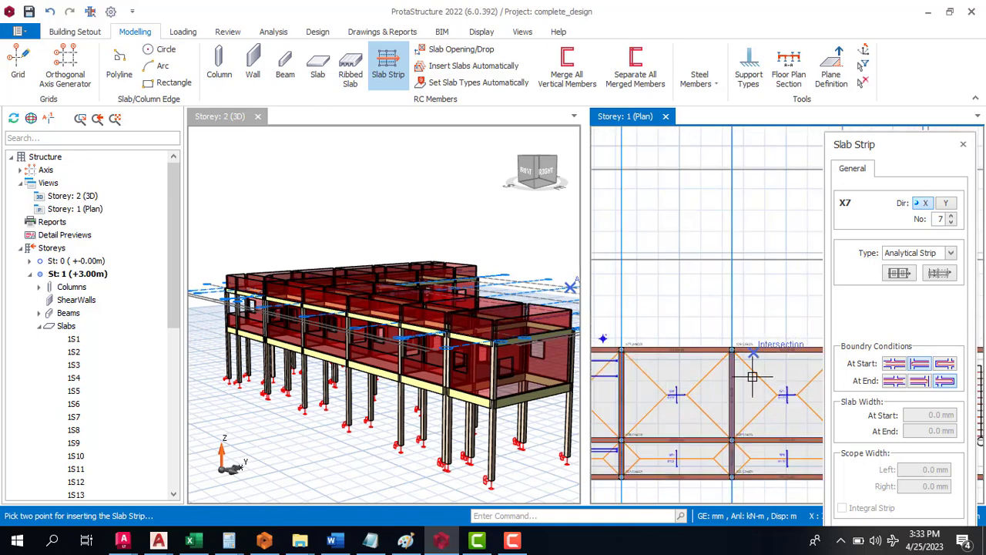
click(674, 336)
scroll(654, 302, down, 2)
scroll(668, 418, up, 2)
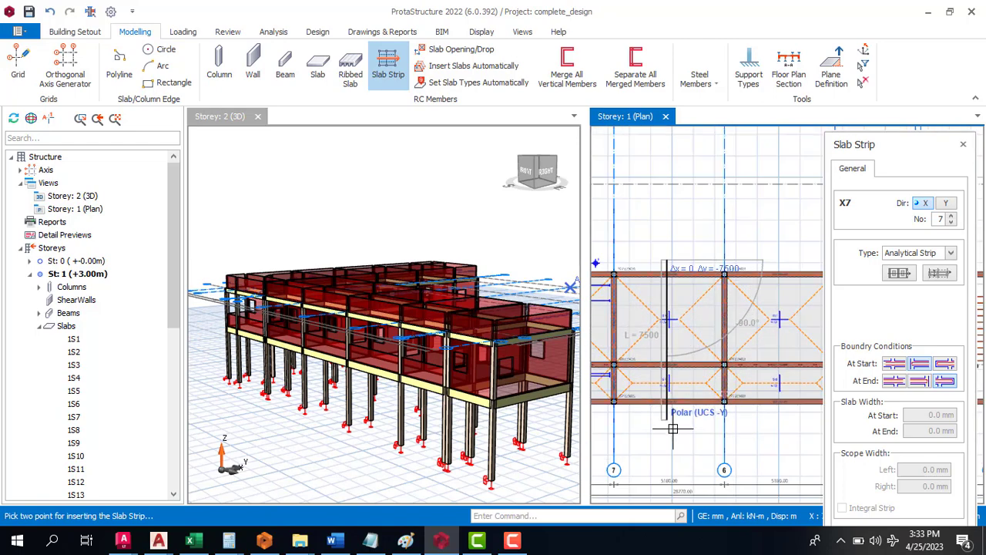
click(671, 439)
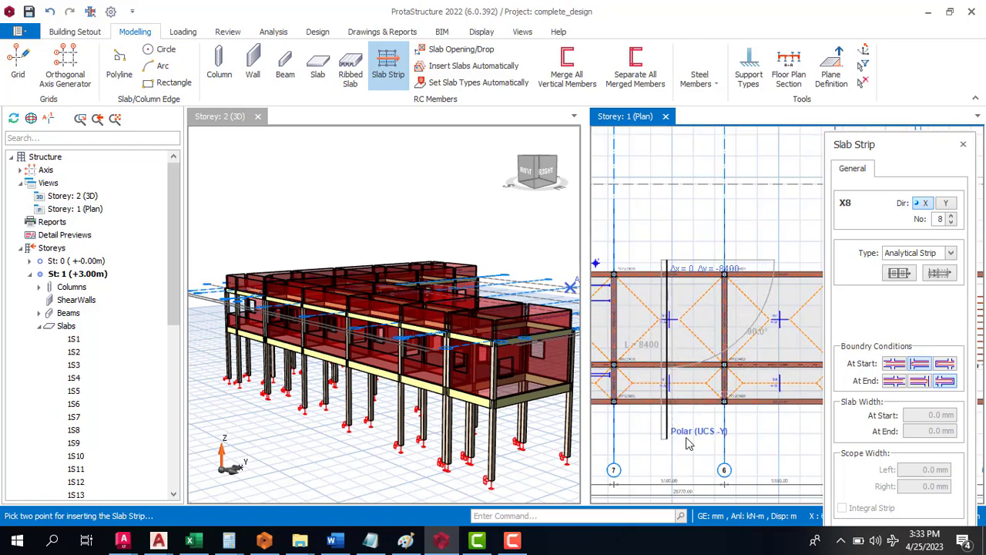
click(624, 319)
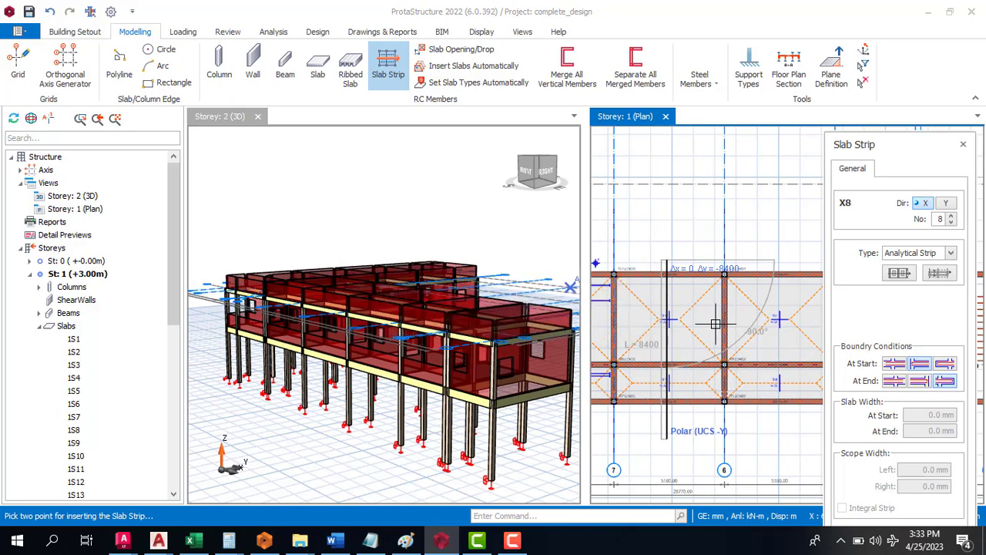
scroll(786, 367, down, 5)
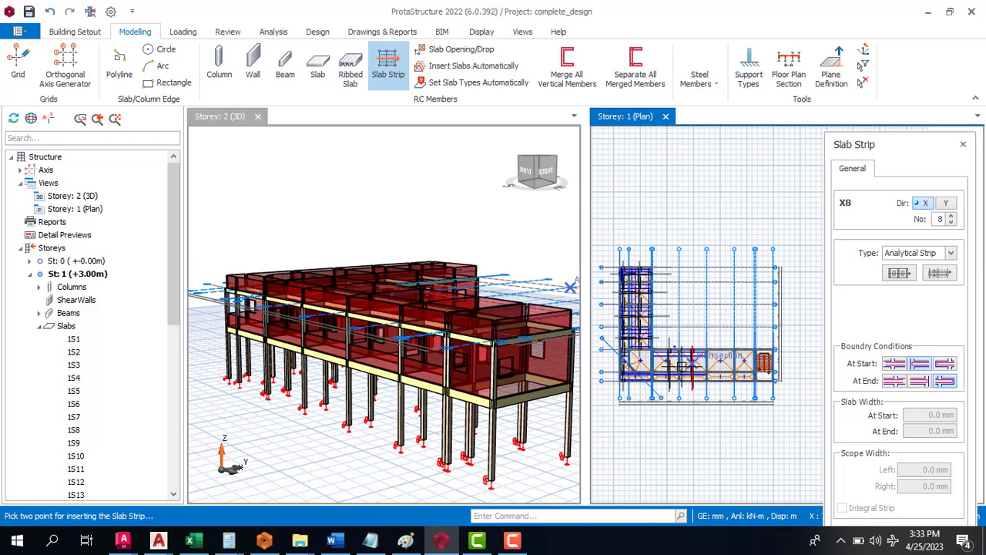
scroll(621, 361, up, 2)
key(Escape)
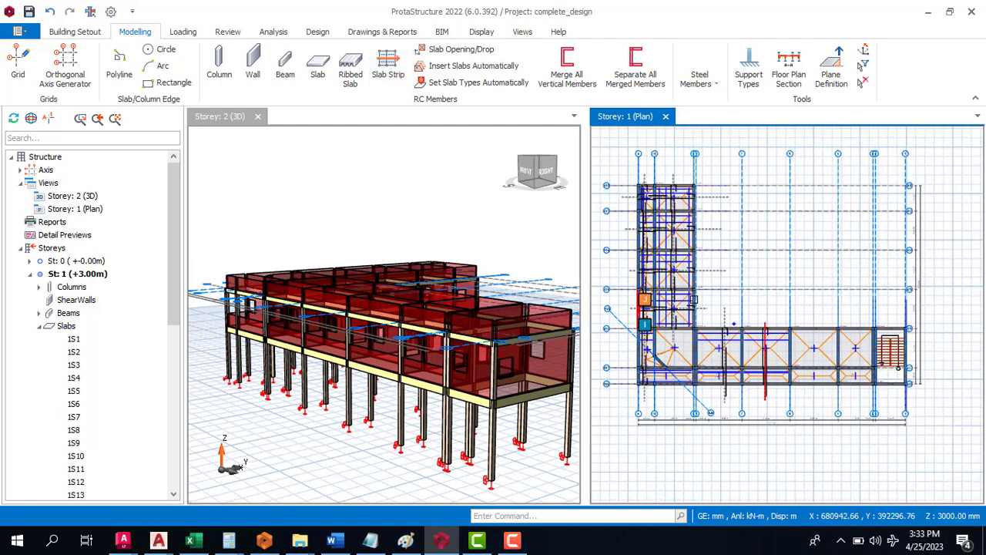
scroll(716, 335, down, 2)
scroll(728, 320, up, 3)
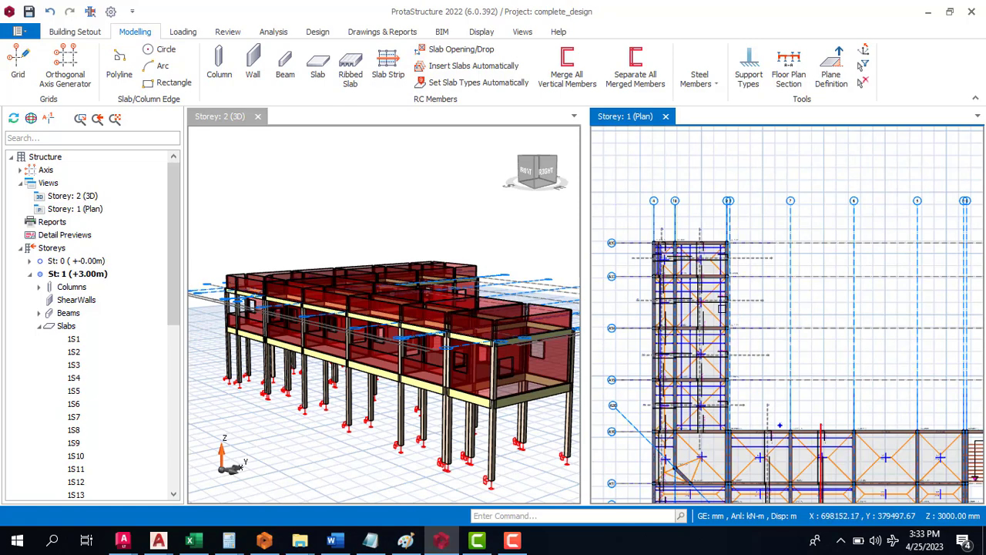
scroll(720, 310, down, 1)
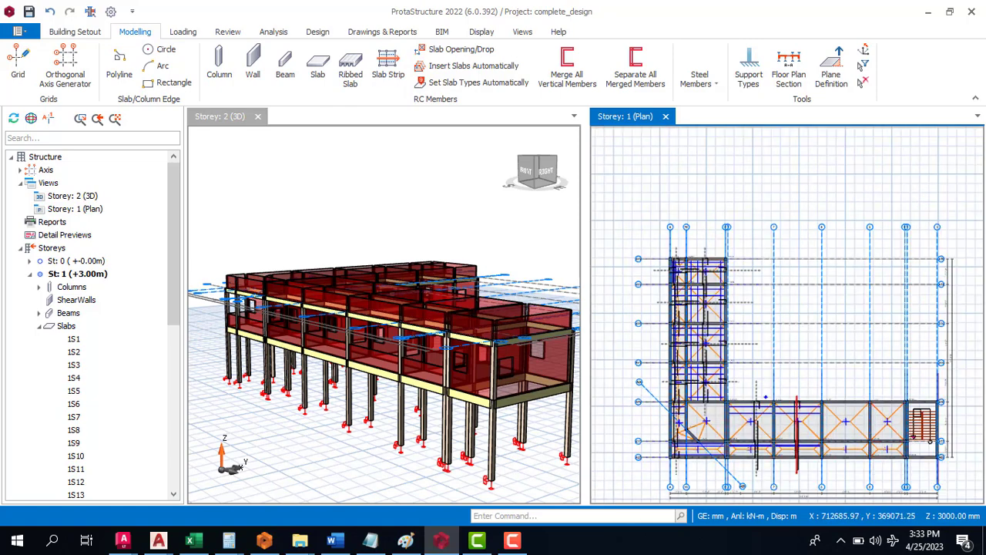
scroll(779, 383, up, 1)
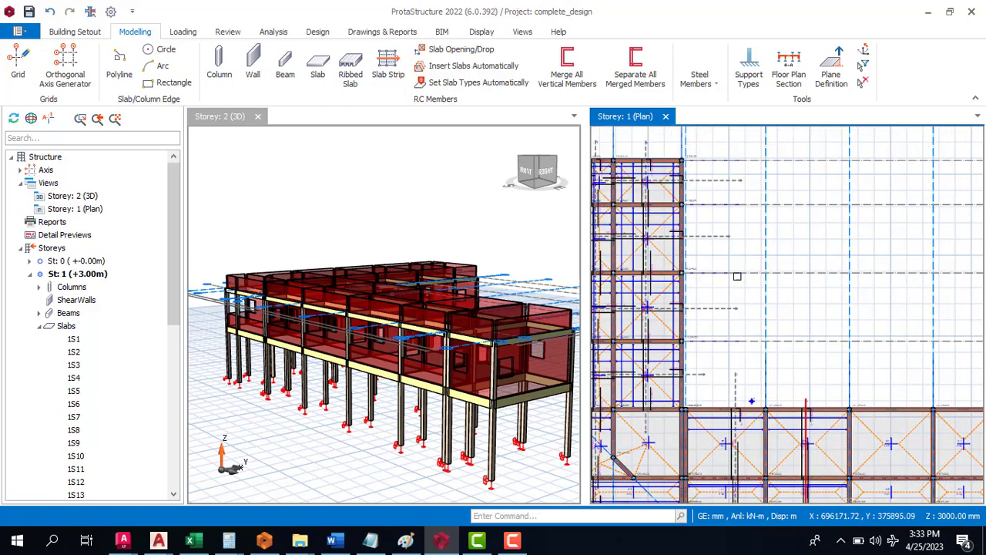
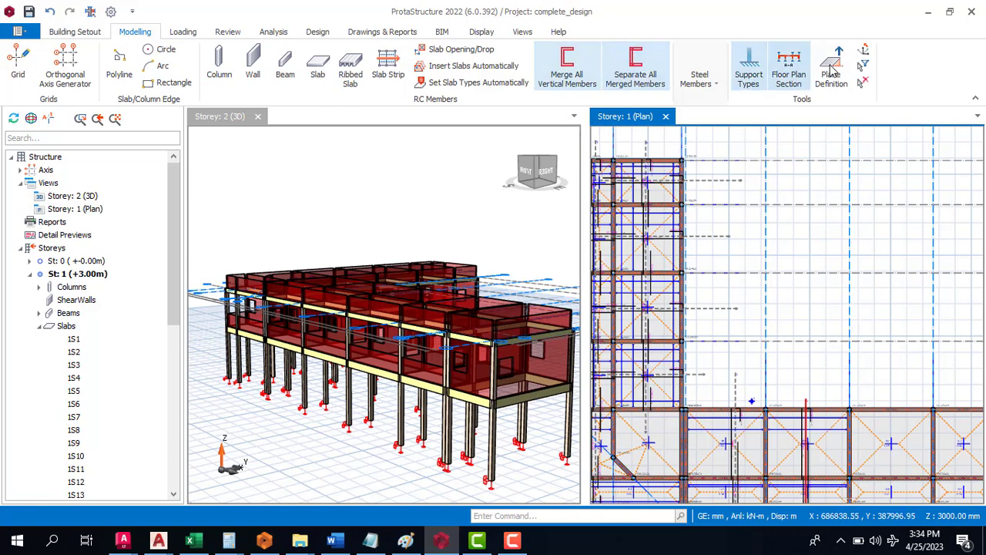
Review the slab strip design results, including the slab reinforcement design report and the interactive design of strip X1.
click(318, 32)
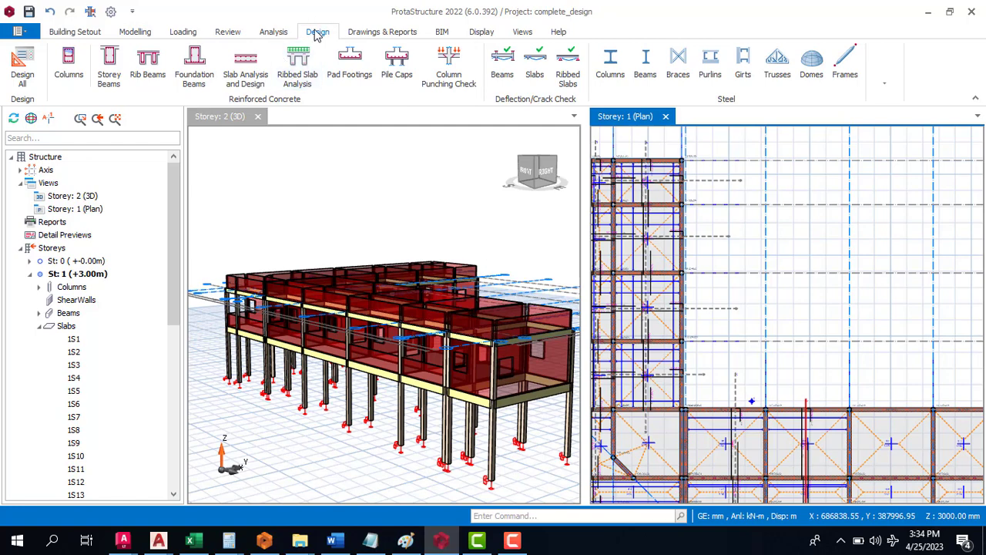
click(247, 70)
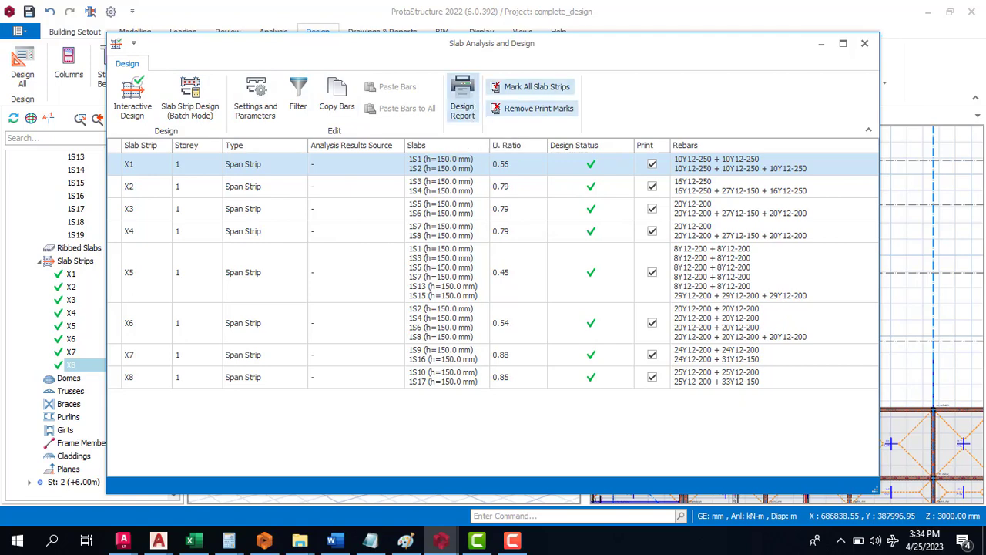
click(463, 97)
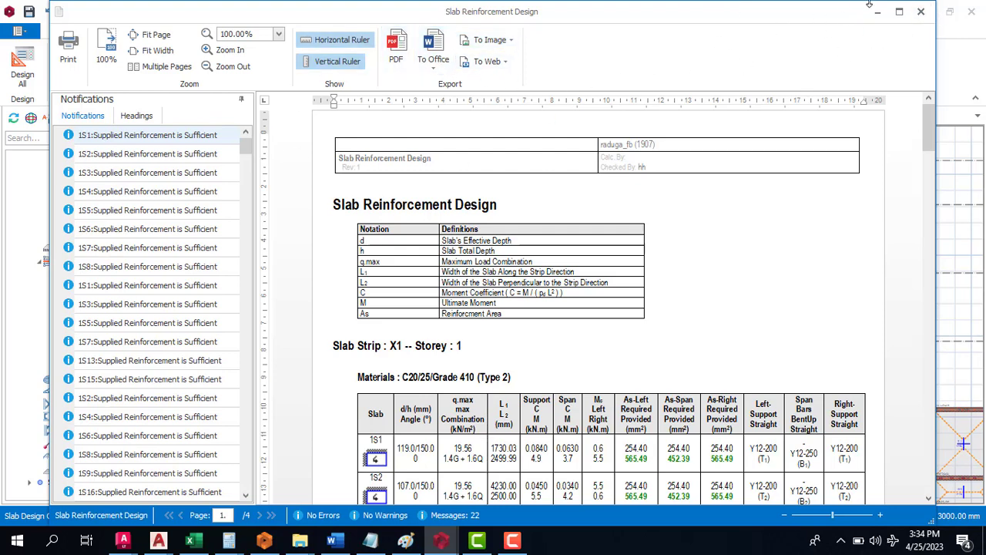
click(921, 14)
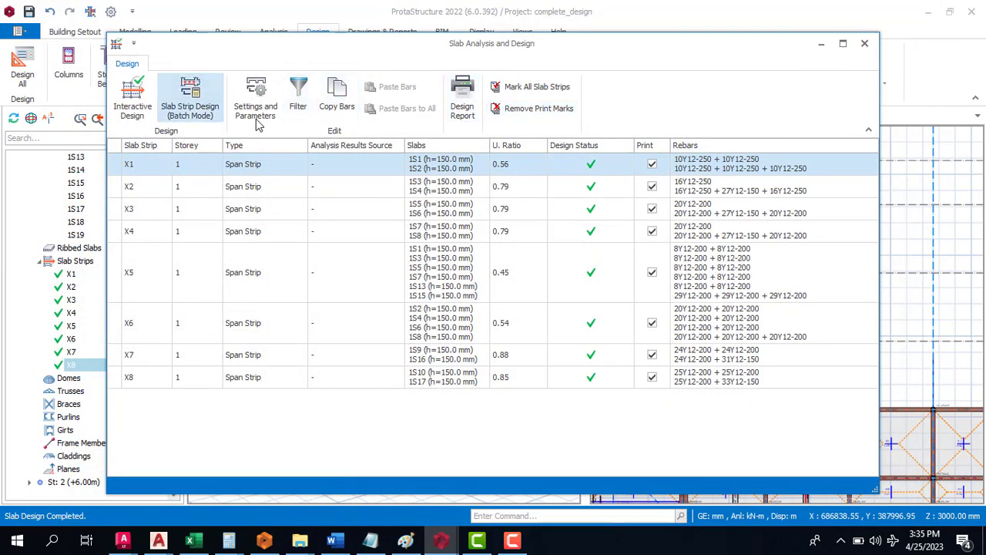
click(132, 100)
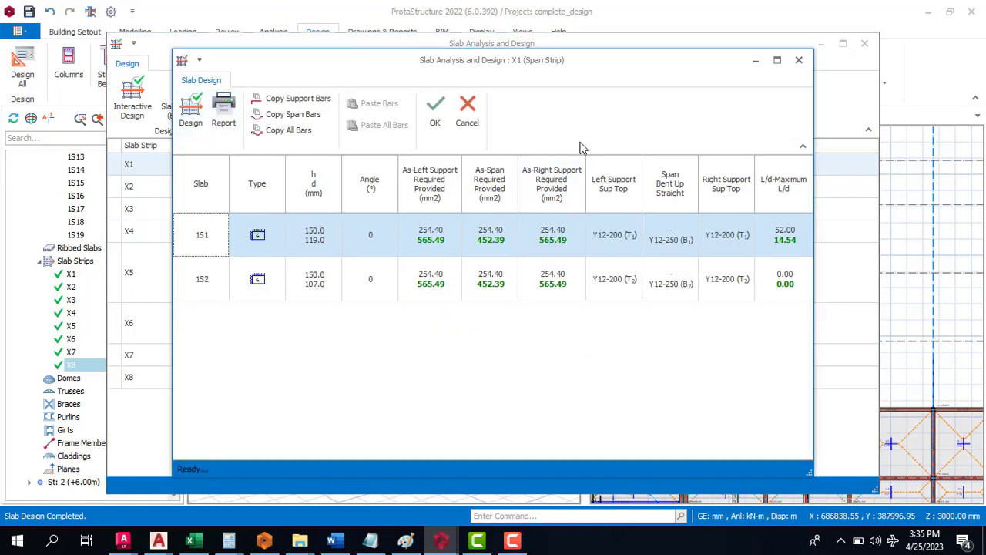
click(464, 124)
click(189, 100)
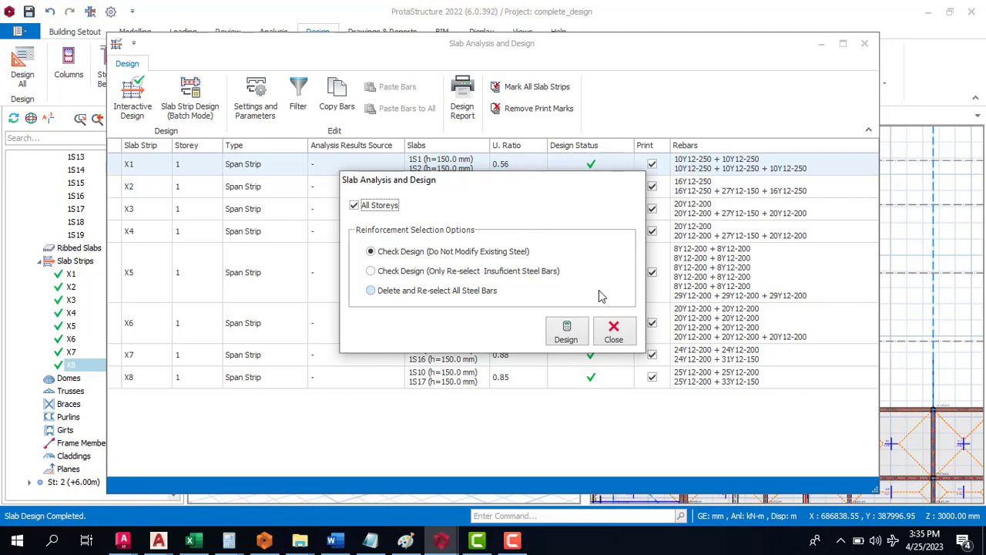
click(404, 294)
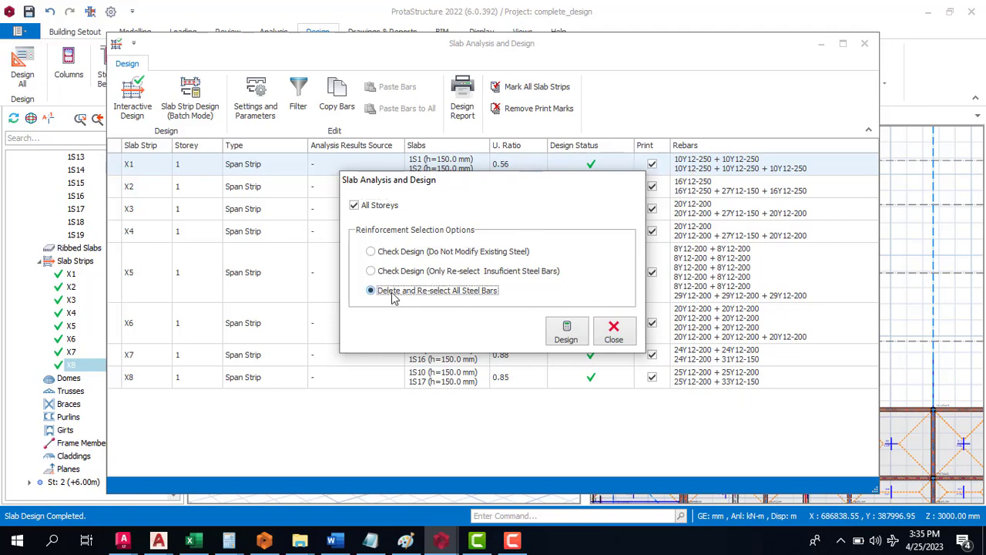
click(615, 332)
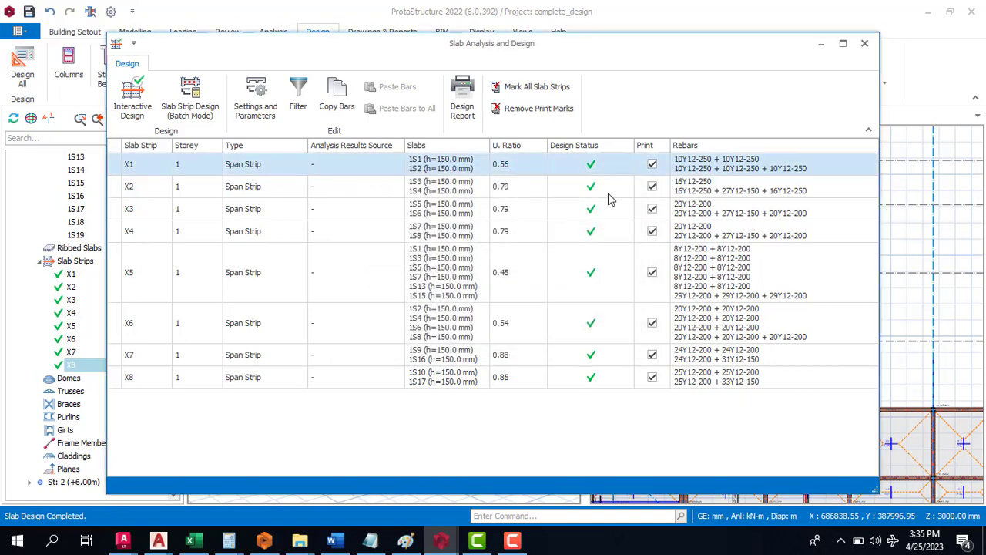
click(864, 44)
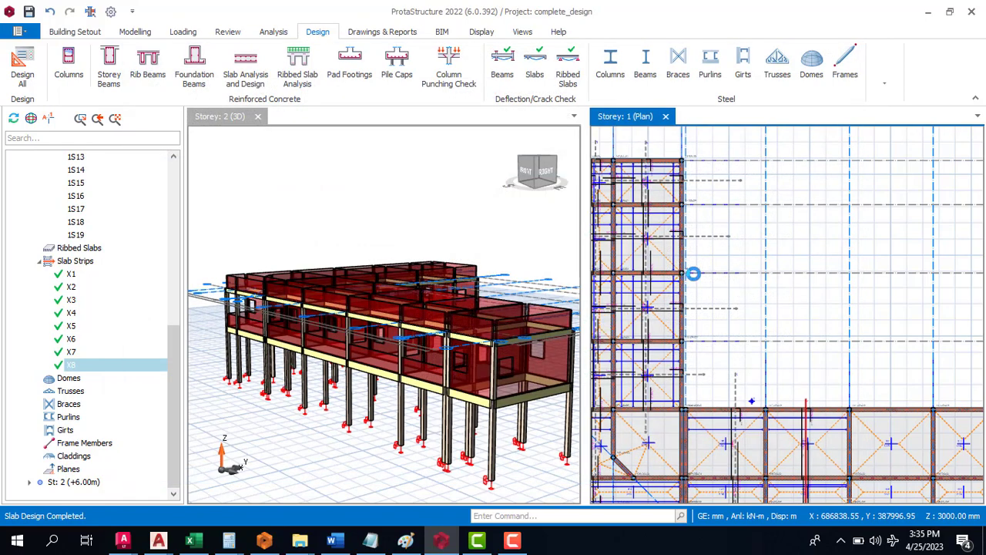
right_click(711, 263)
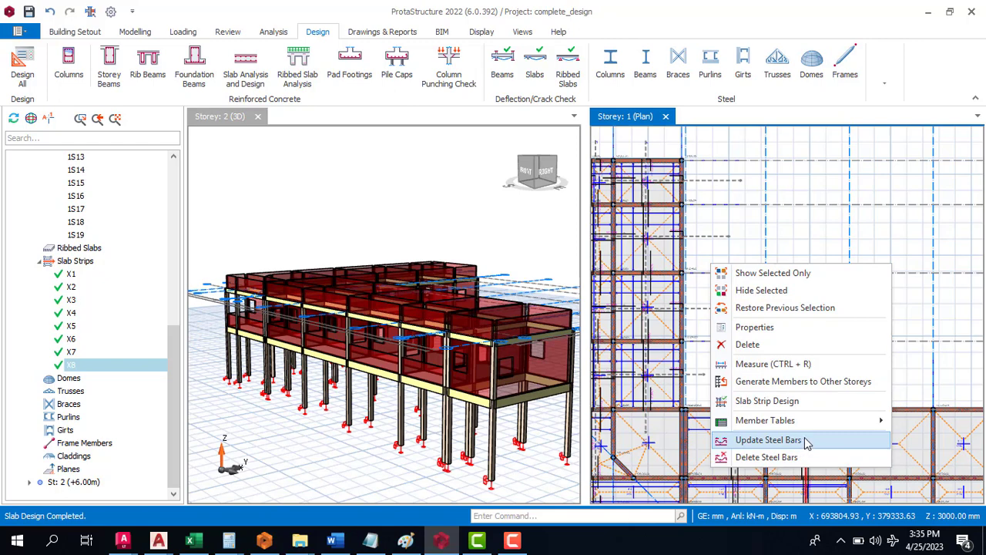
click(786, 218)
click(774, 221)
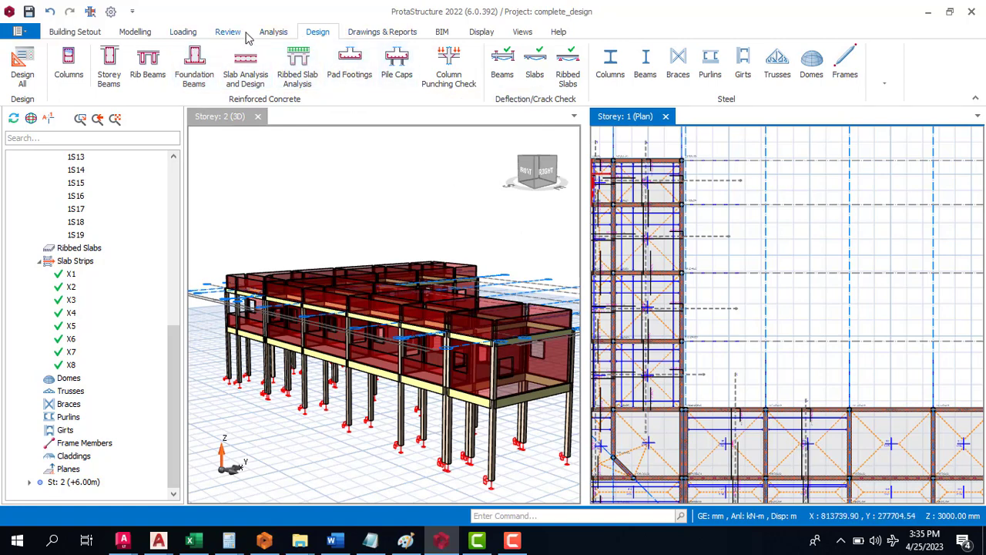
Review the column reinforcement design table and its design report options from the building's post-analysis results.
click(273, 31)
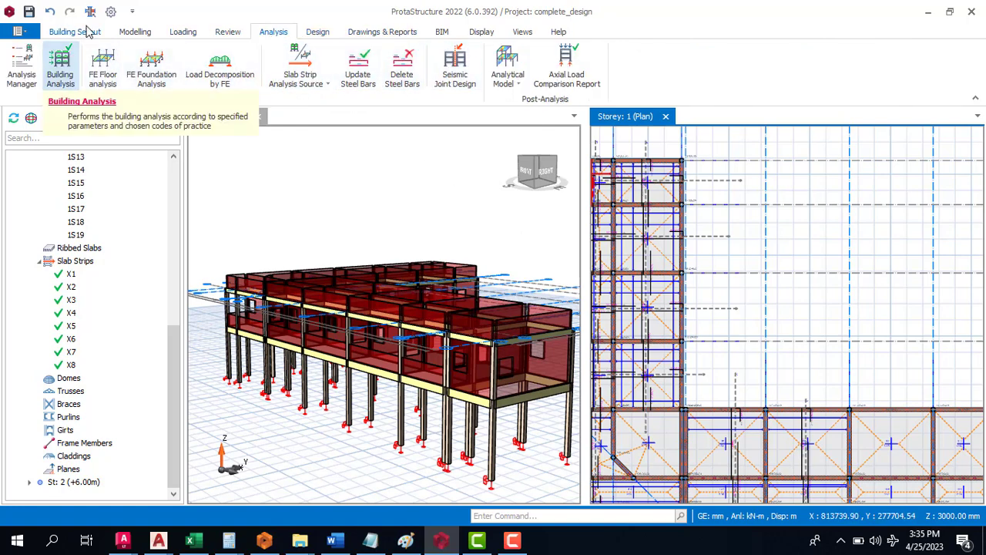
click(60, 67)
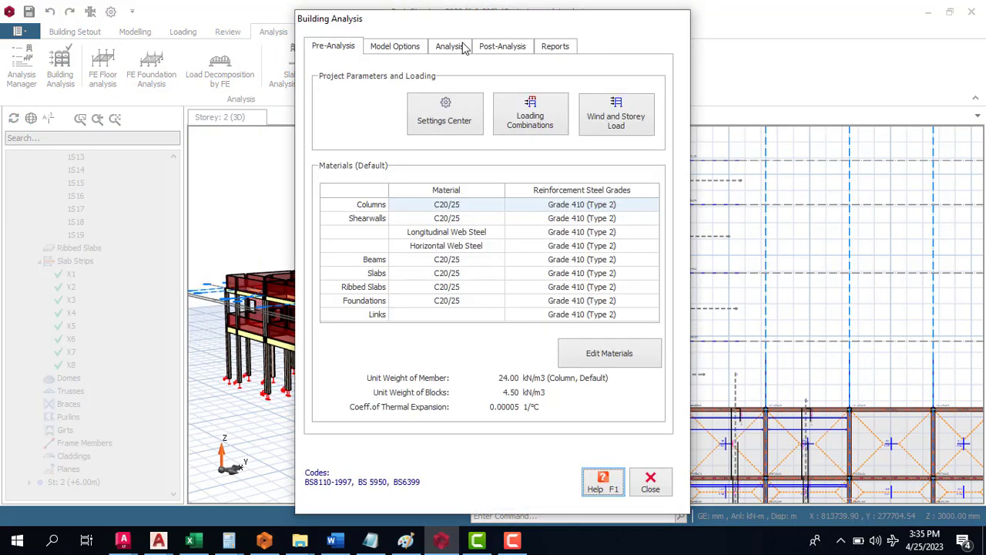
click(450, 46)
click(505, 49)
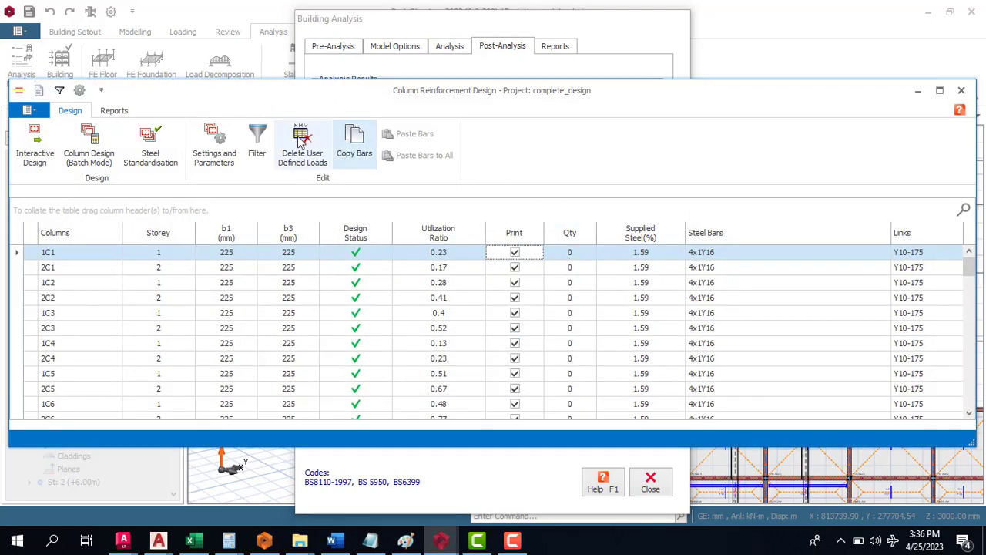
click(107, 114)
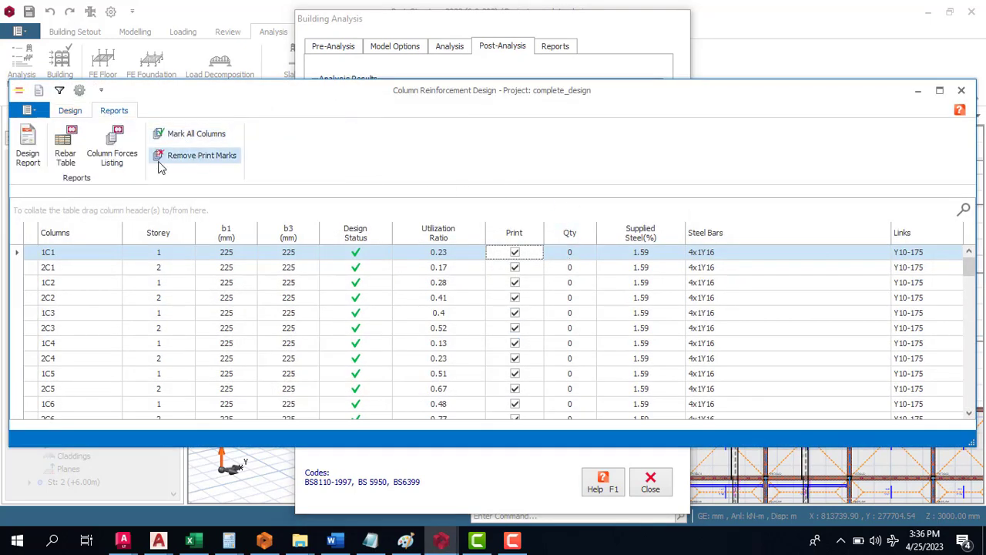
click(28, 139)
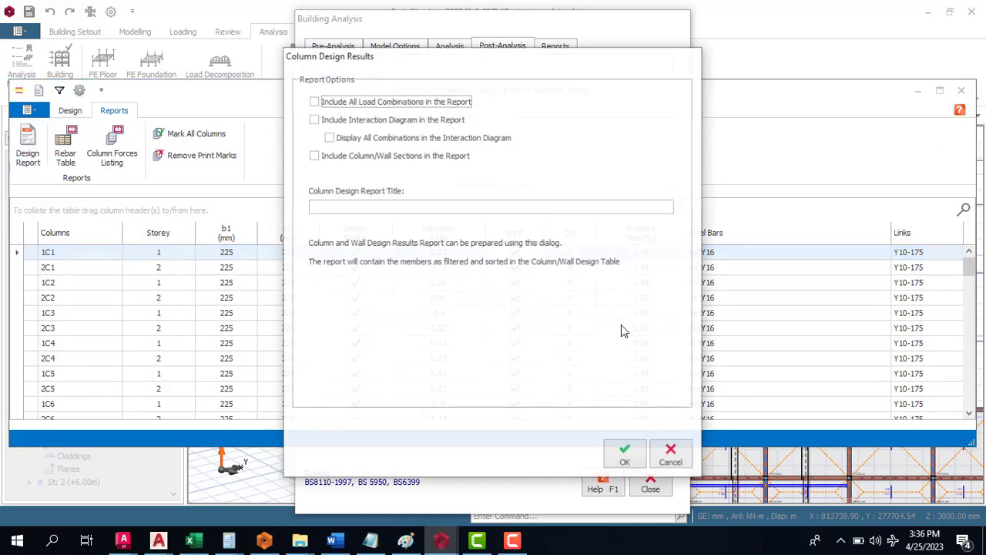
click(673, 461)
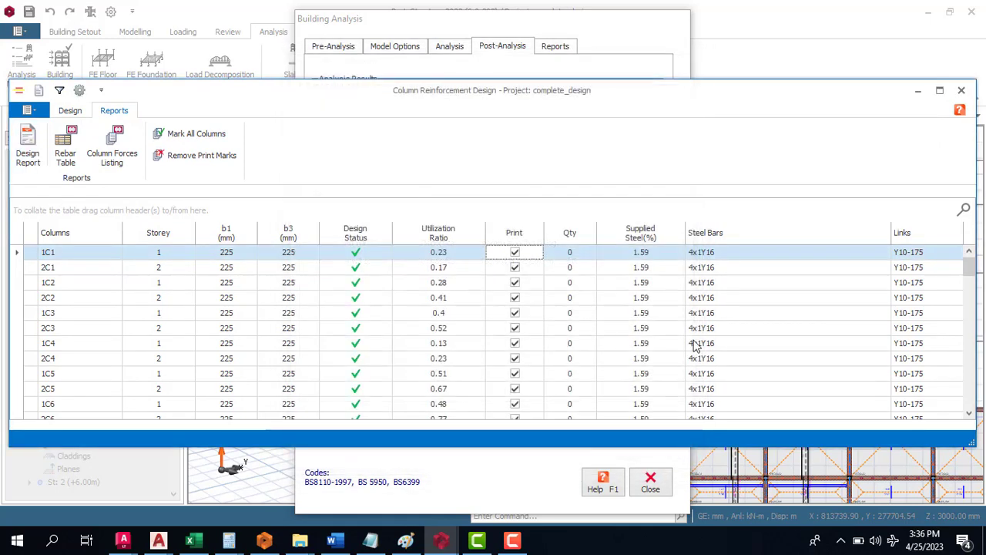
mouse_move(971, 281)
mouse_down()
mouse_move(969, 396)
mouse_move(969, 270)
mouse_up()
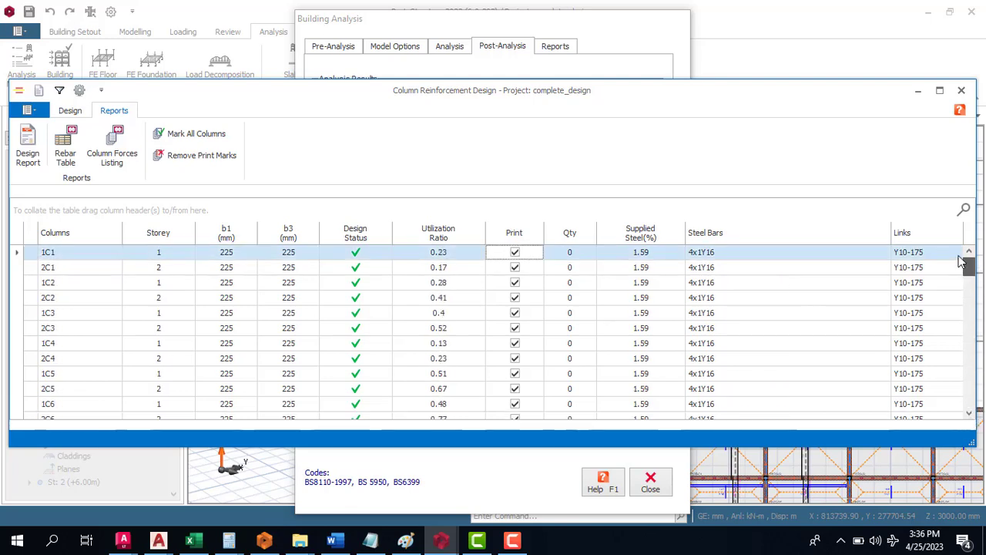
click(962, 90)
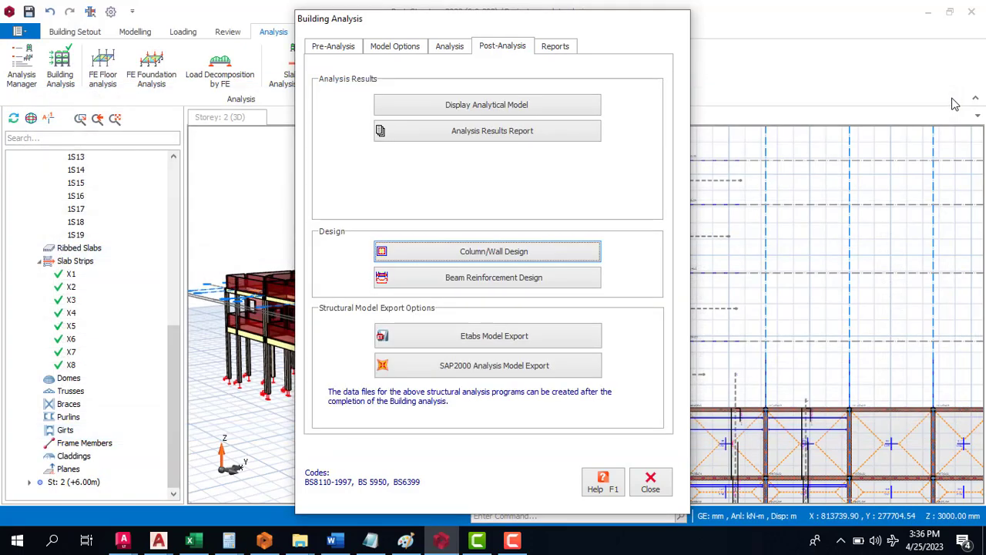
Review the storey beam section design and detailing table, closing the building analysis window when finished.
click(509, 284)
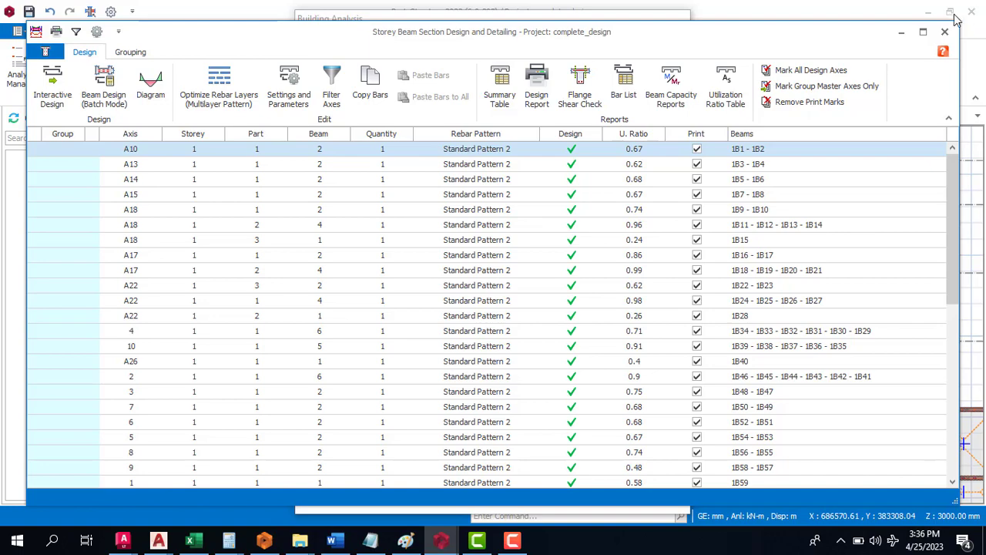
click(944, 31)
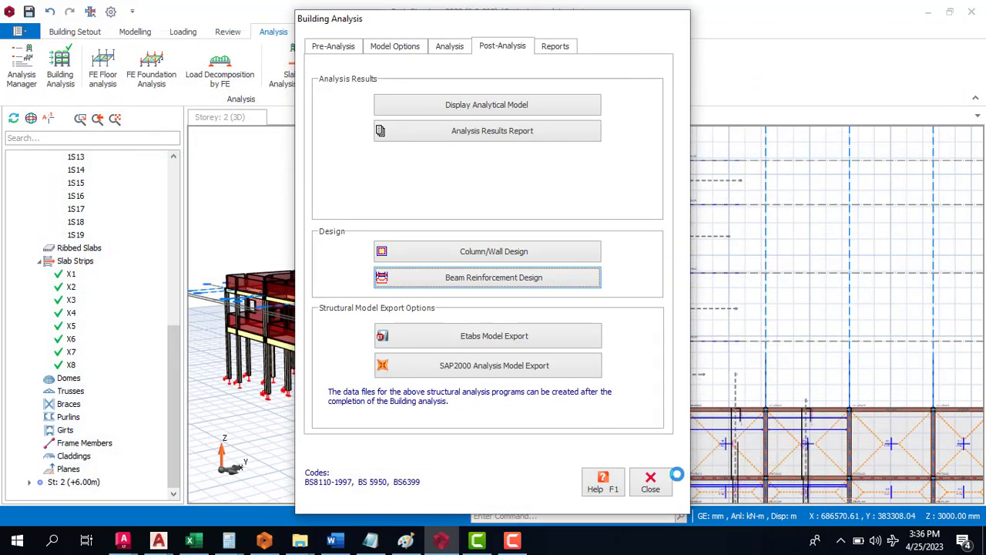
click(661, 484)
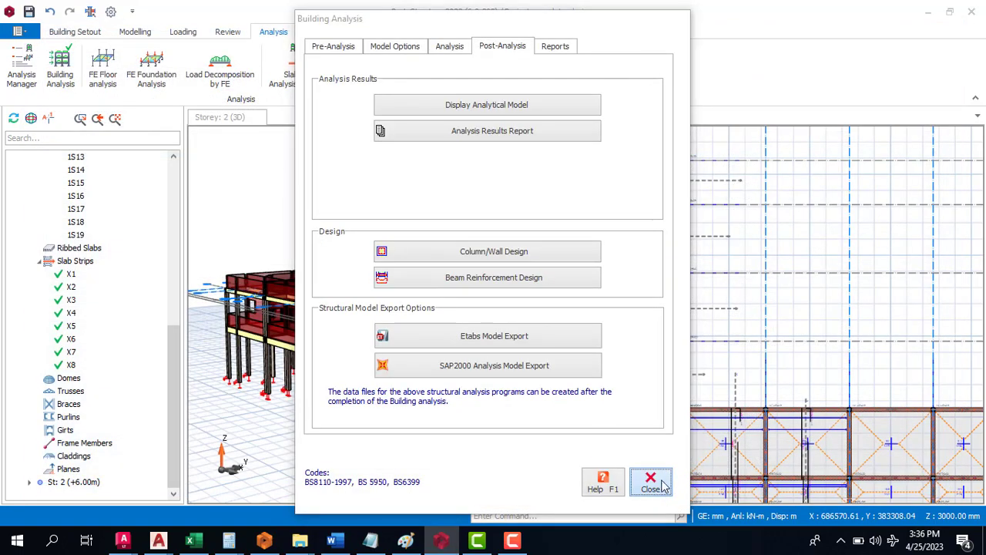
Display storey 0 in both the plan view and the 3D view.
click(317, 32)
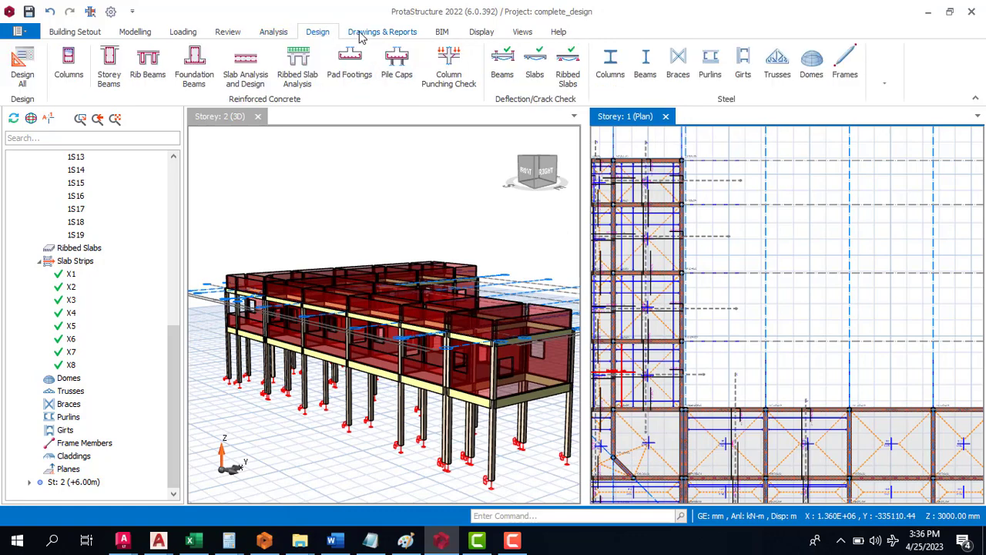
click(361, 35)
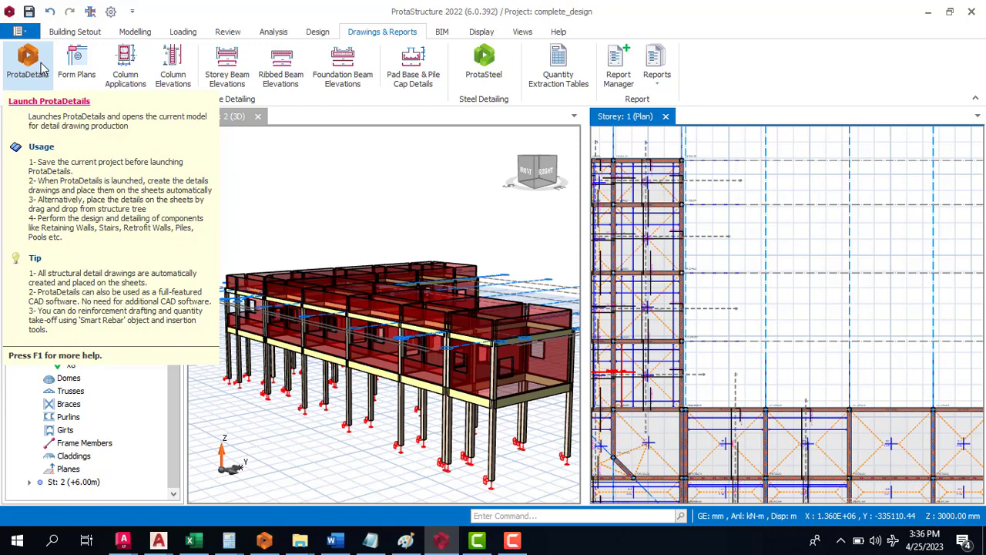
drag(175, 369, 176, 205)
click(38, 326)
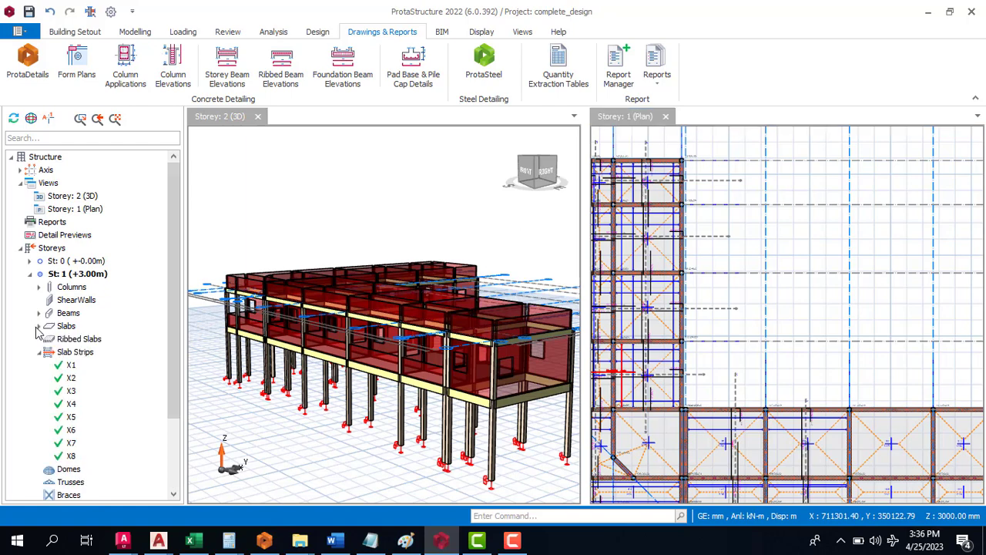
click(40, 353)
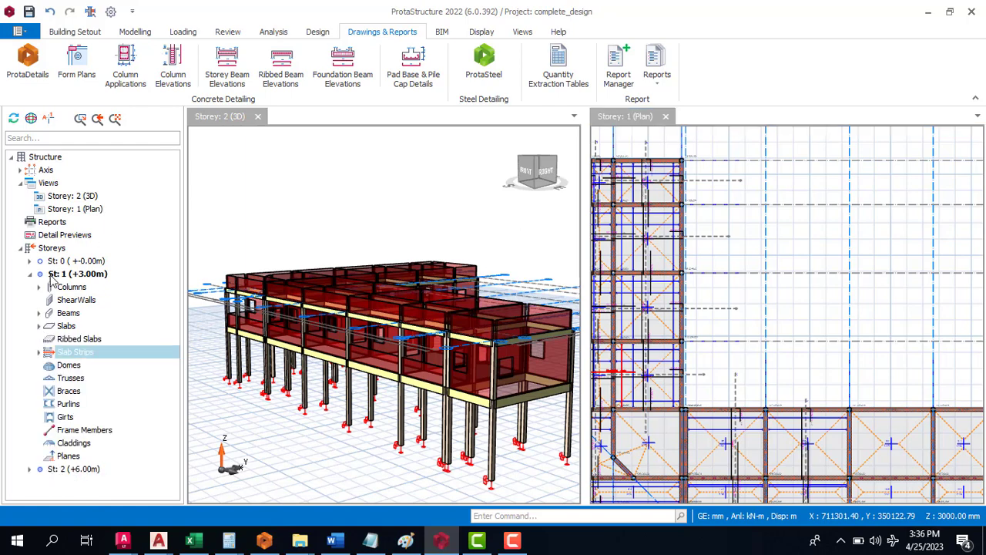
double_click(66, 261)
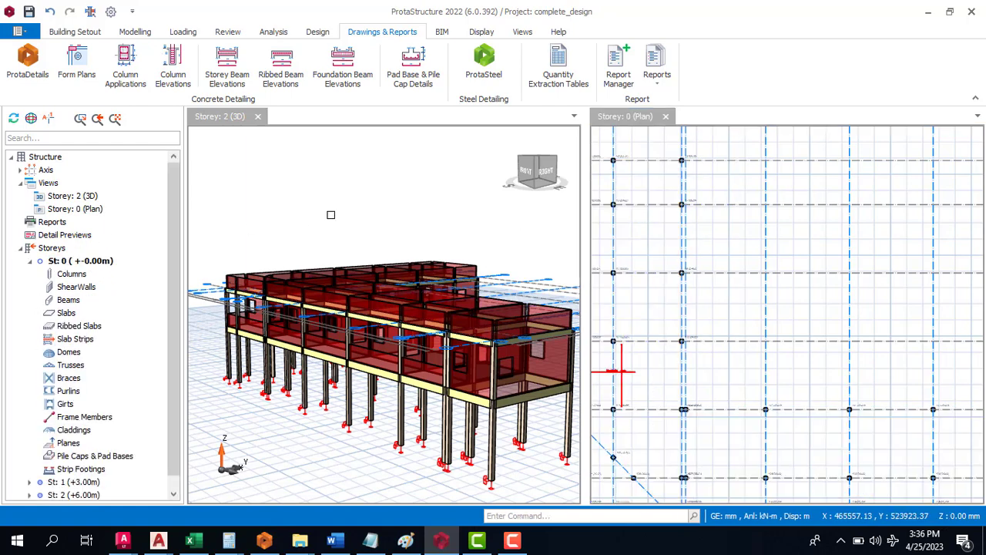
click(331, 213)
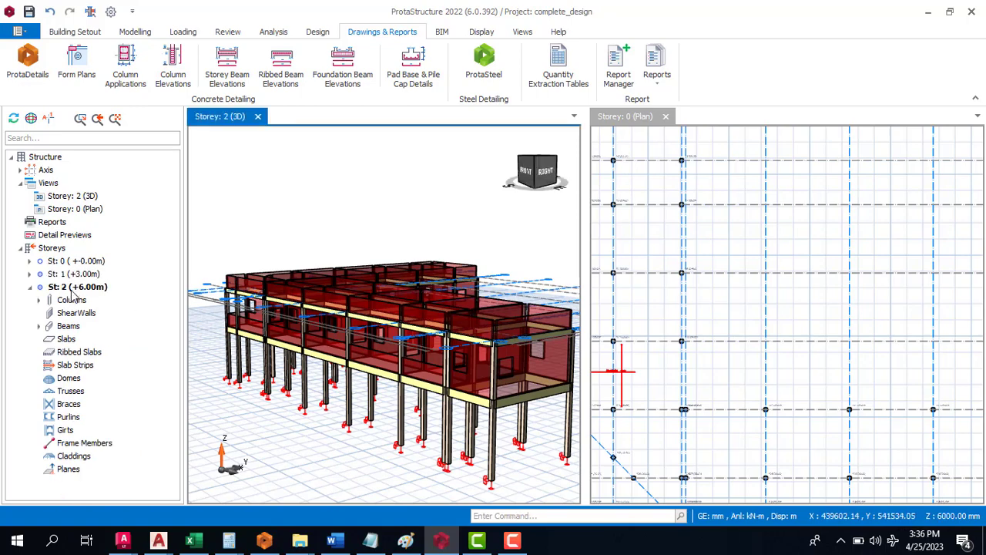
double_click(70, 262)
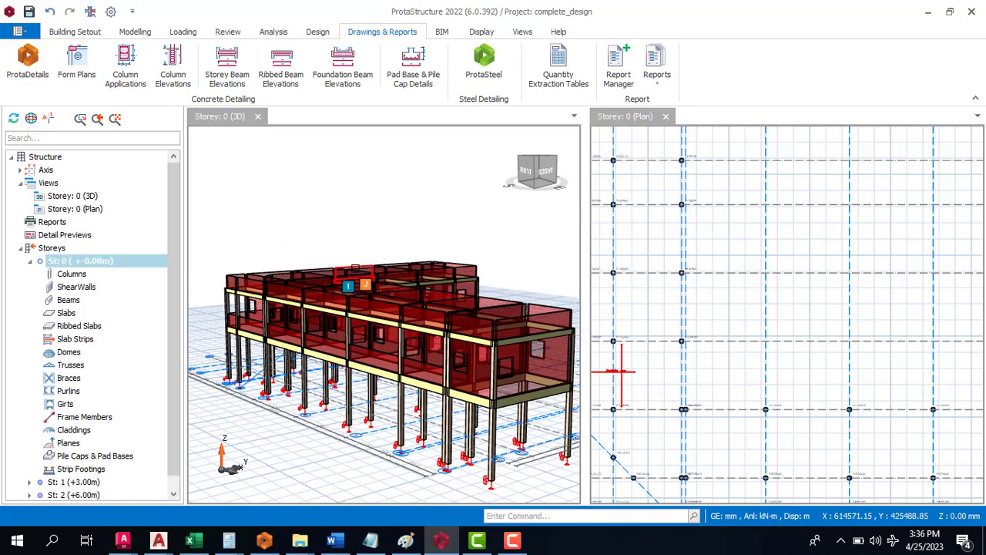
Start a pad footing under column 1C28 in the storey 0 plan.
scroll(775, 348, down, 2)
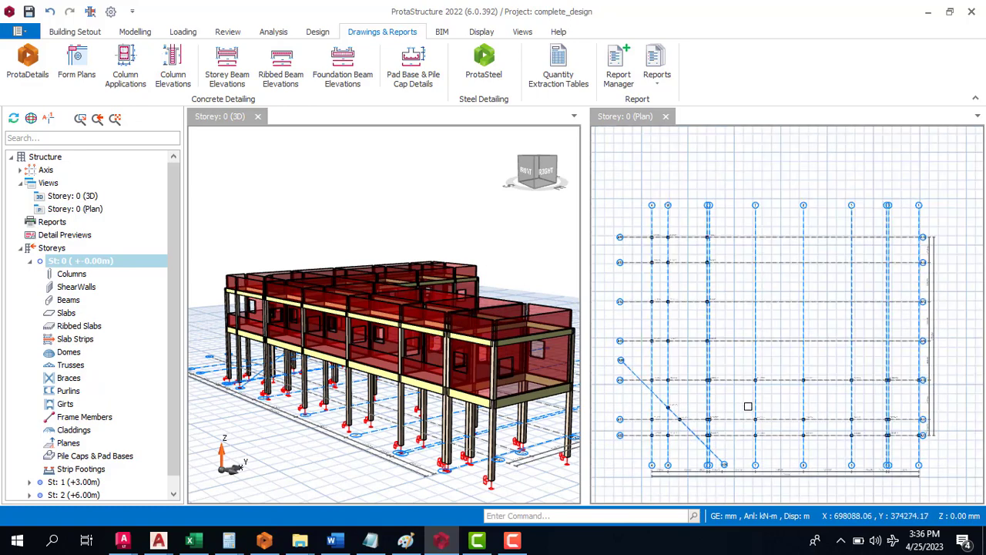
scroll(747, 406, up, 3)
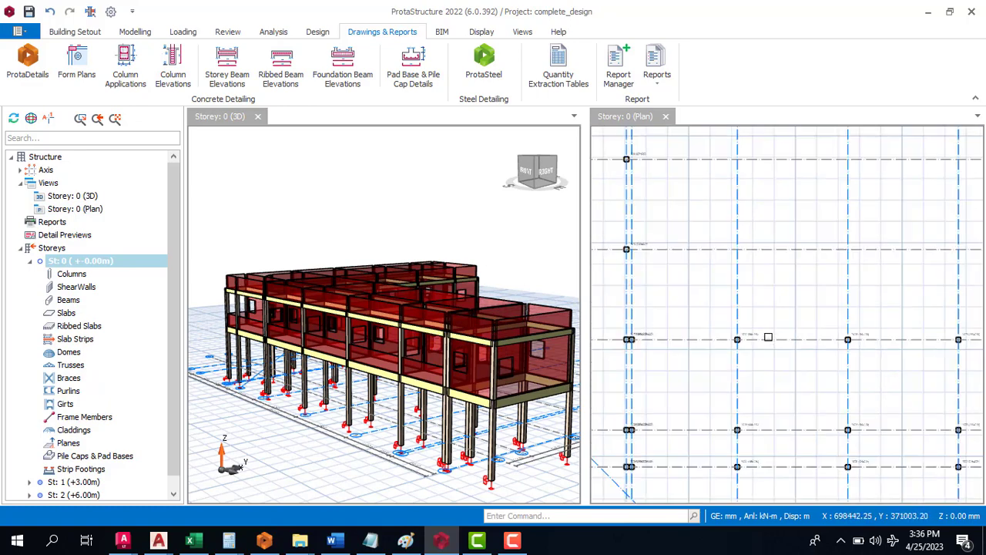
scroll(768, 337, down, 4)
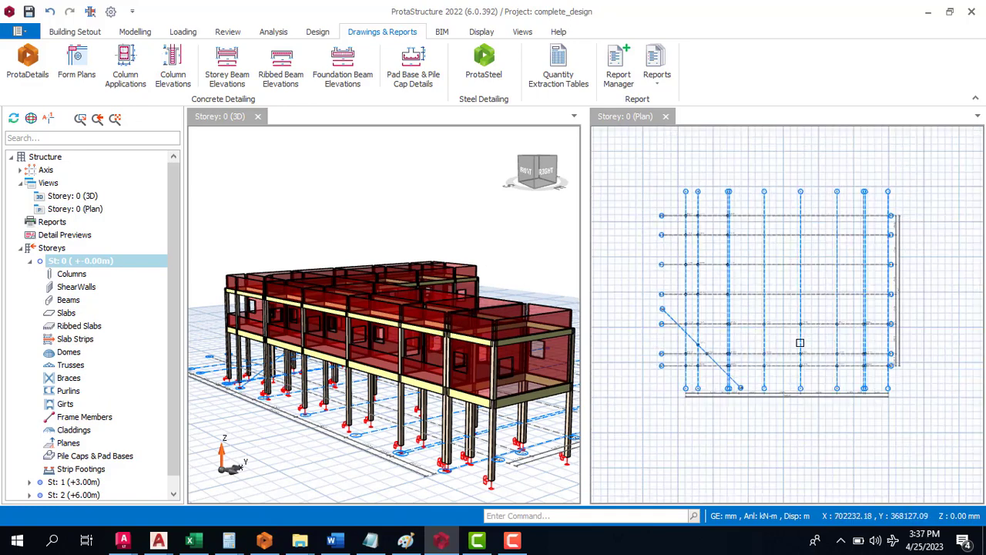
scroll(799, 342, up, 5)
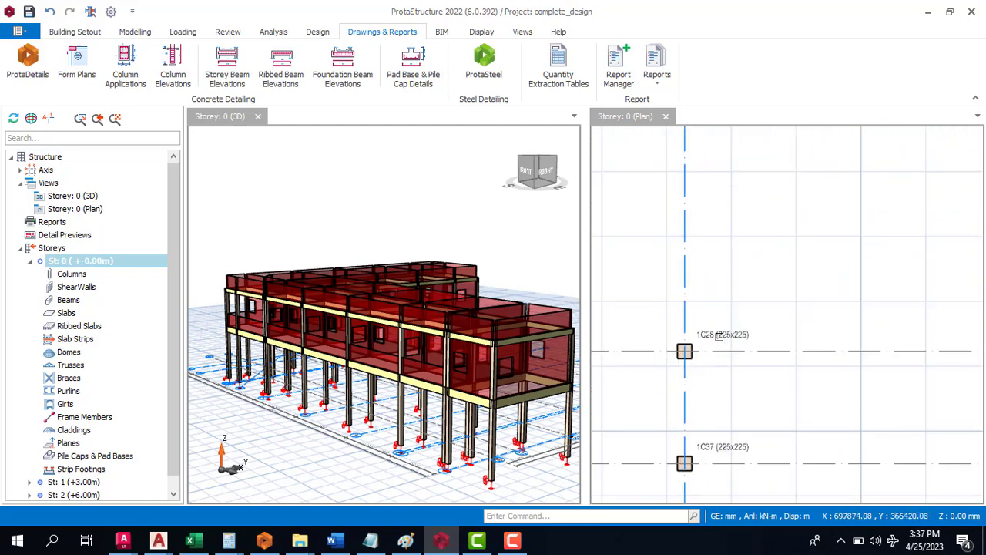
click(719, 337)
right_click(719, 337)
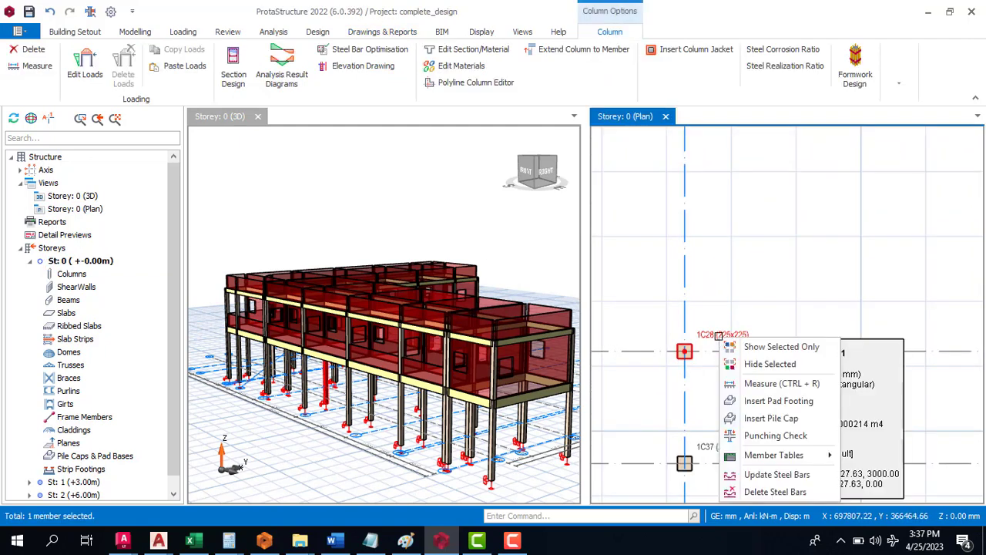
click(792, 402)
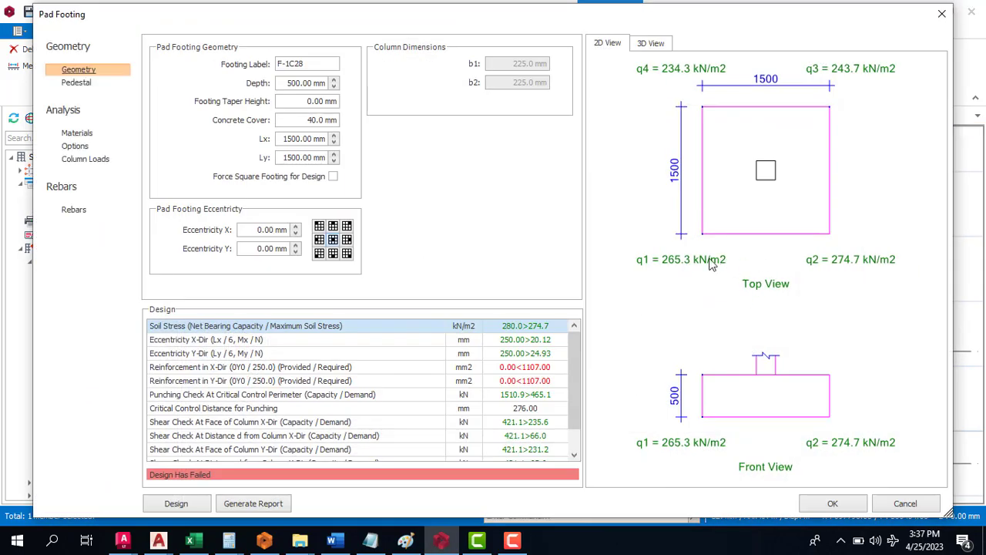
Design the footing as a forced square, and try a depth of 300 mm before designing it again.
click(333, 177)
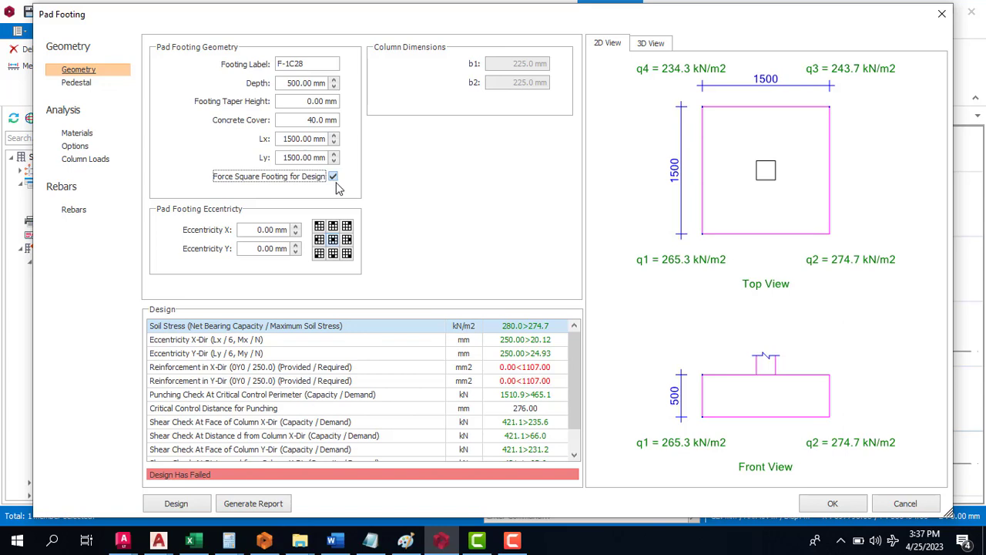
click(192, 503)
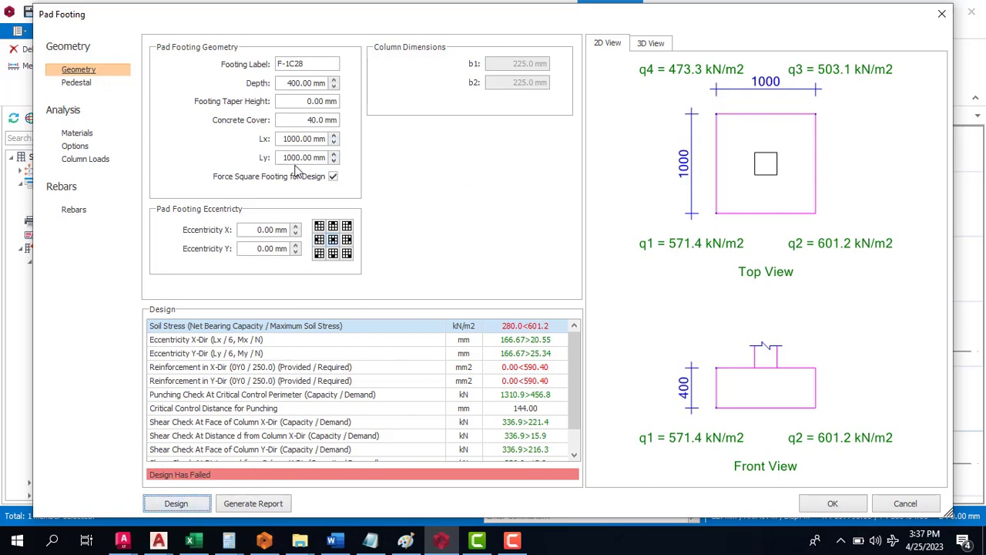
double_click(299, 85)
text(300)
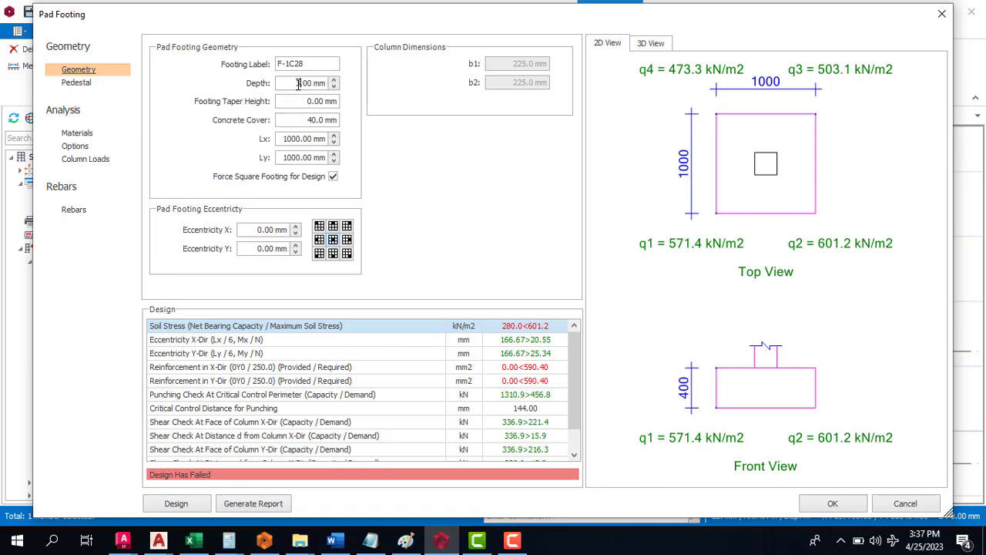
click(181, 507)
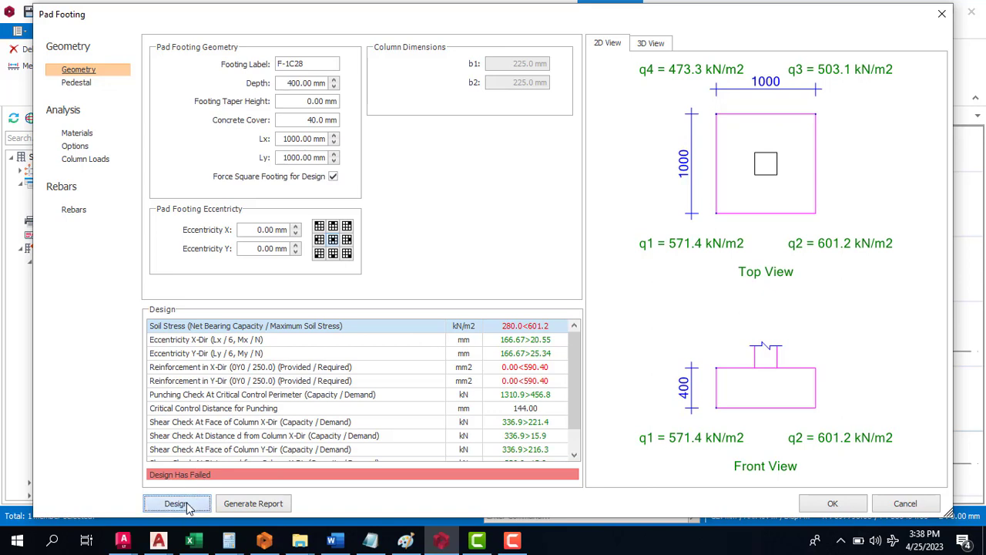
Try footing dimensions Lx and Ly of 1200 mm each and rerun the footing design.
click(296, 136)
double_click(296, 136)
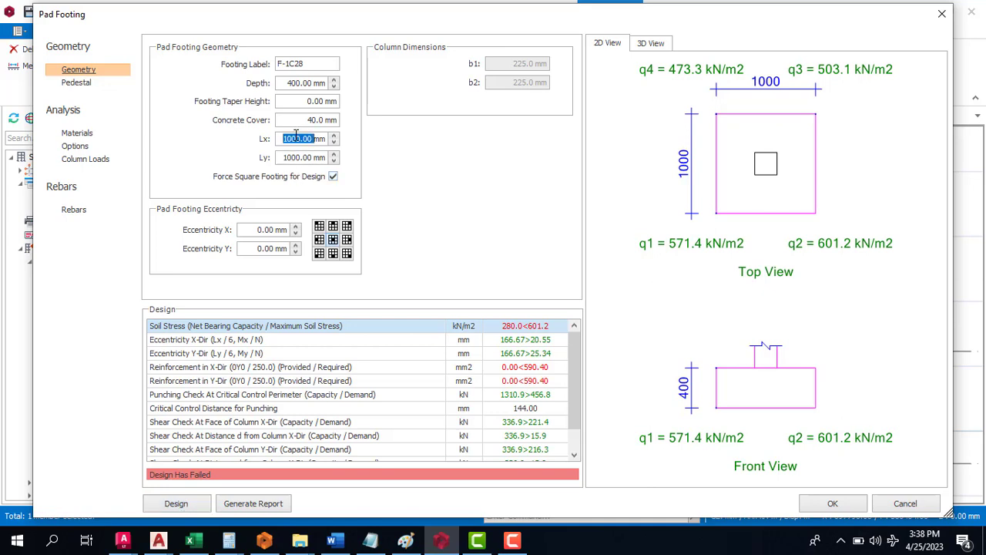
text(1200)
key(Tab)
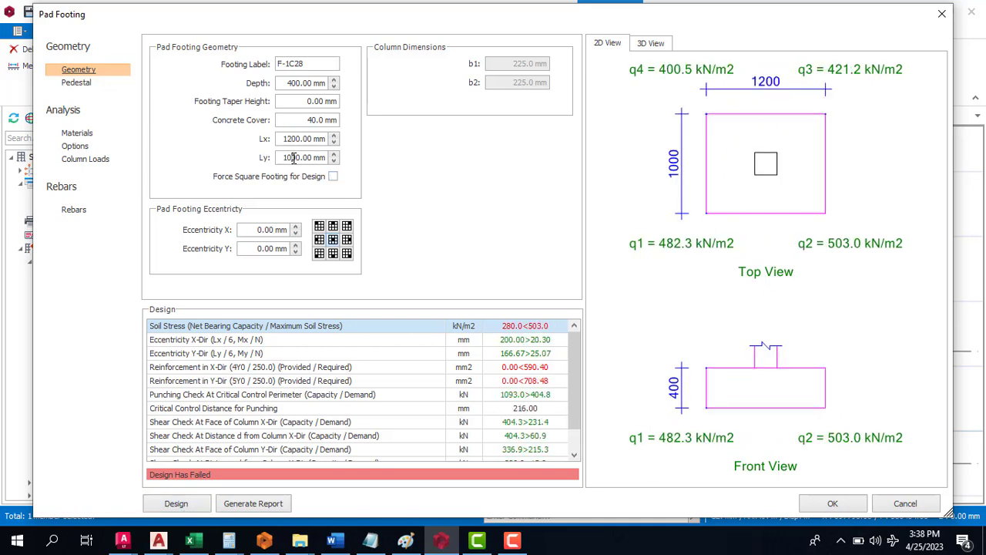
double_click(294, 158)
text(1200)
click(192, 505)
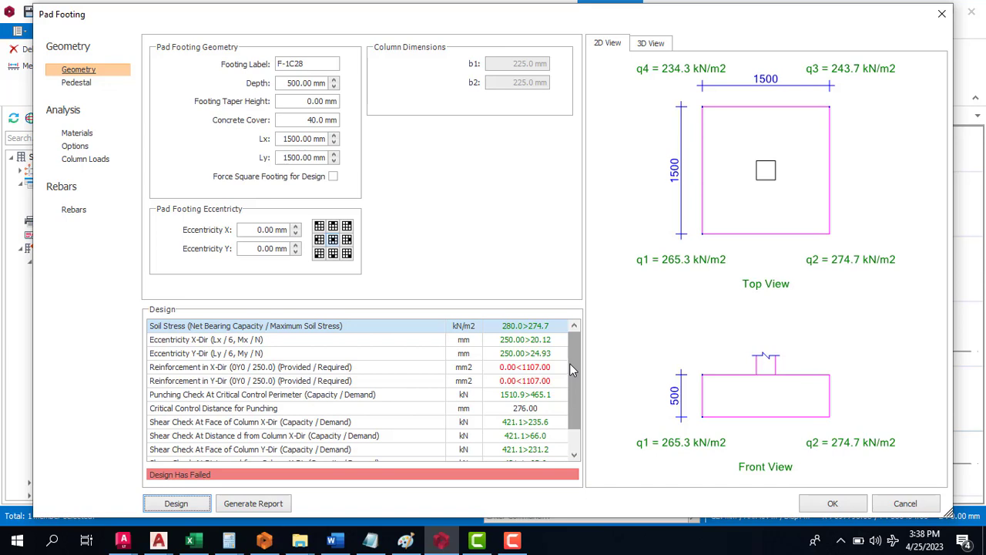
Examine the footing's design checks, pedestal settings and rebar diameters, closing the pad footing window without inserting it.
drag(569, 363, 570, 391)
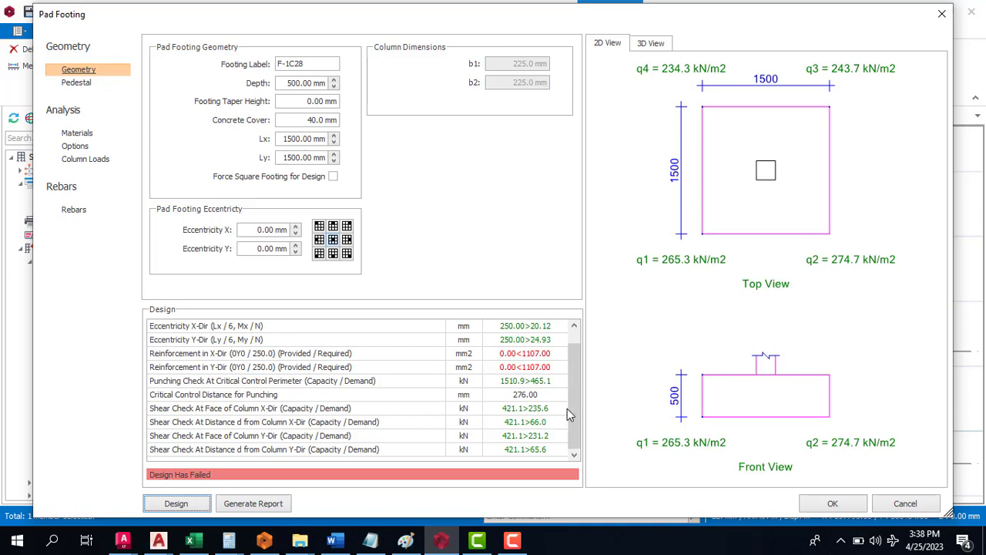
scroll(578, 407, up, 1)
scroll(576, 255, down, 1)
click(82, 85)
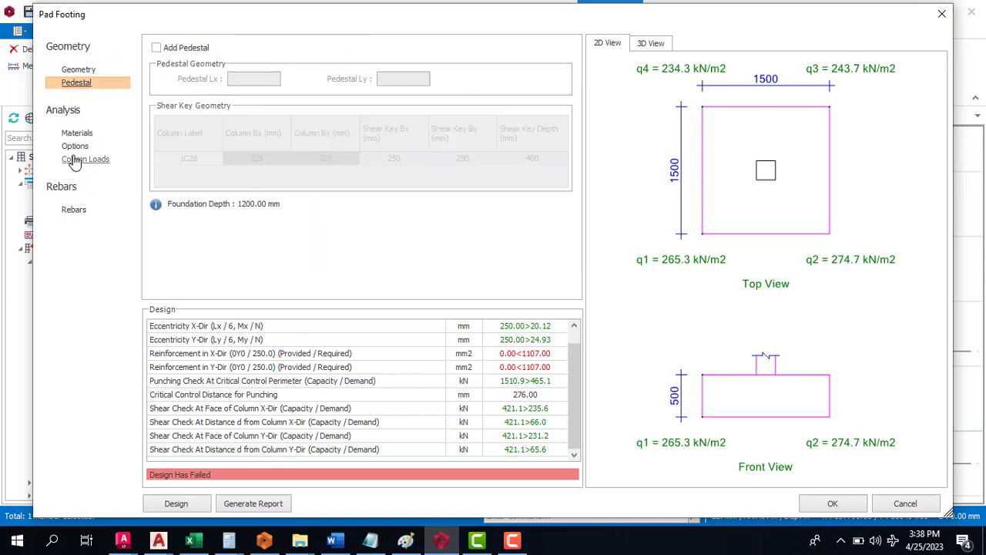
click(74, 211)
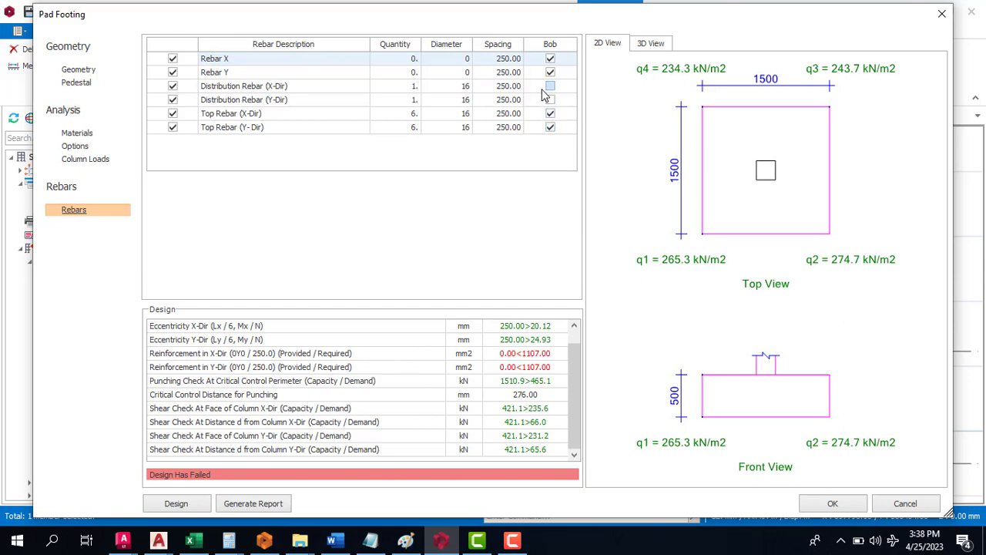
click(459, 58)
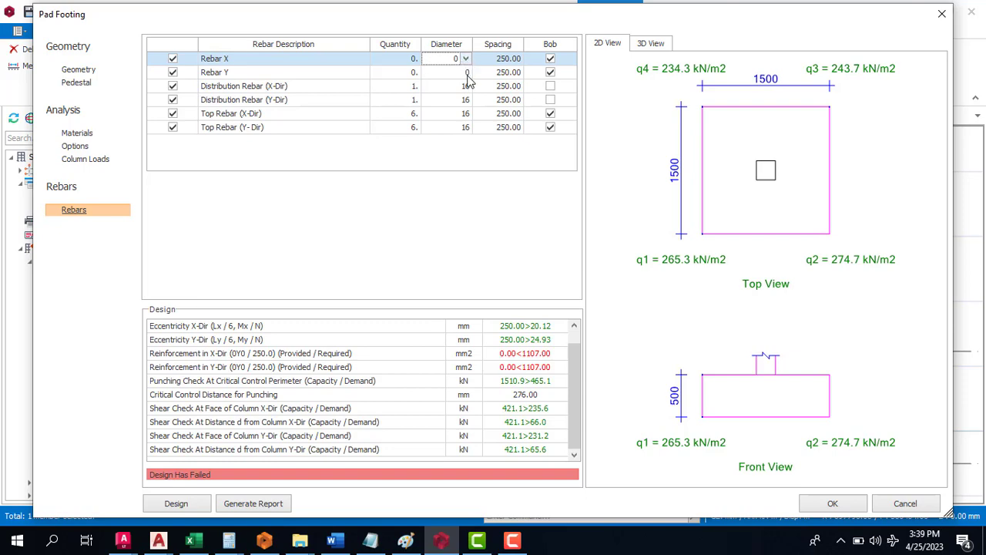
click(465, 73)
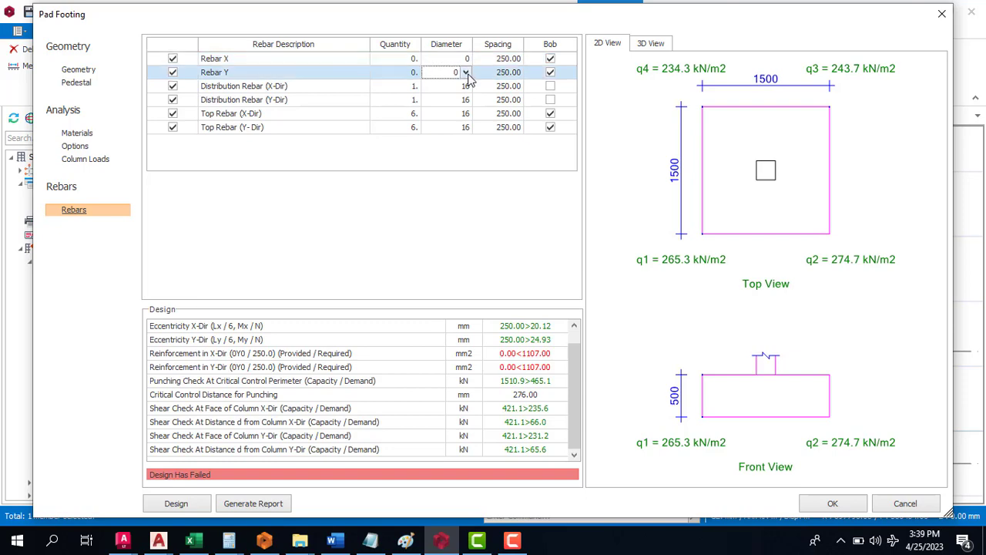
click(942, 14)
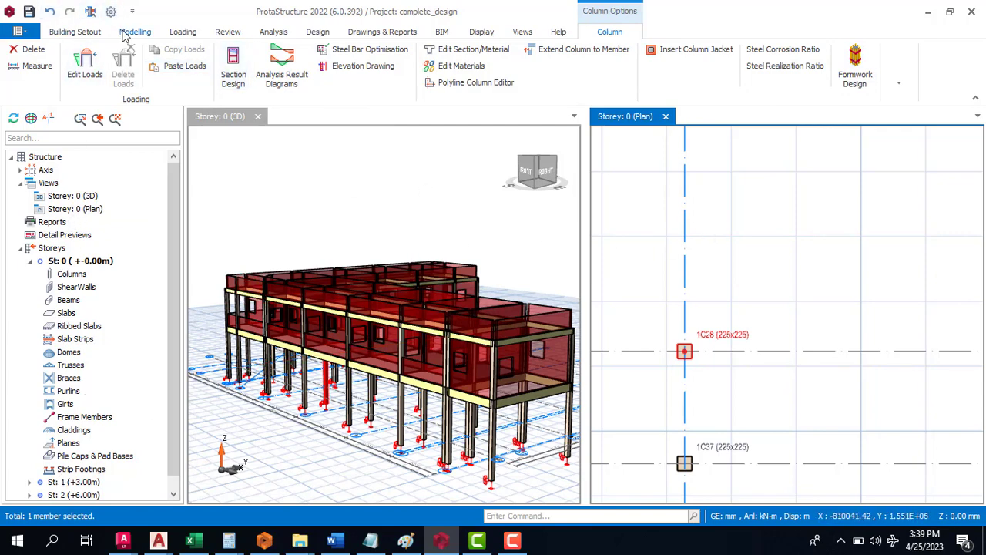
click(134, 31)
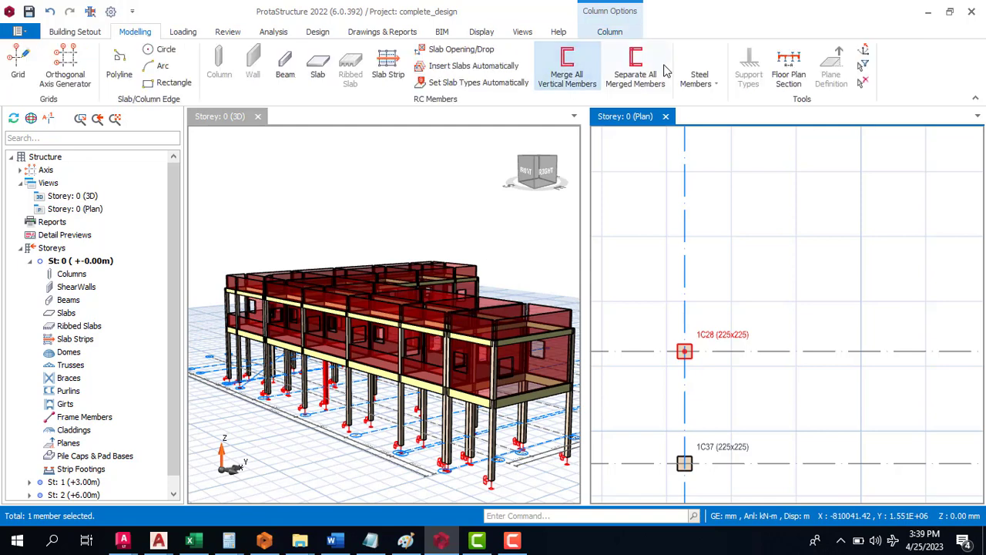
click(700, 80)
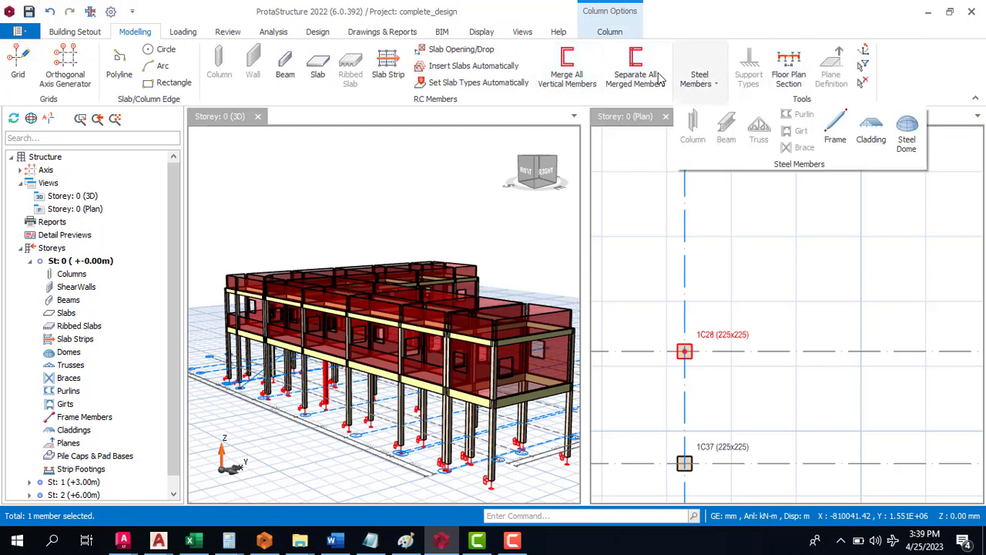
click(182, 37)
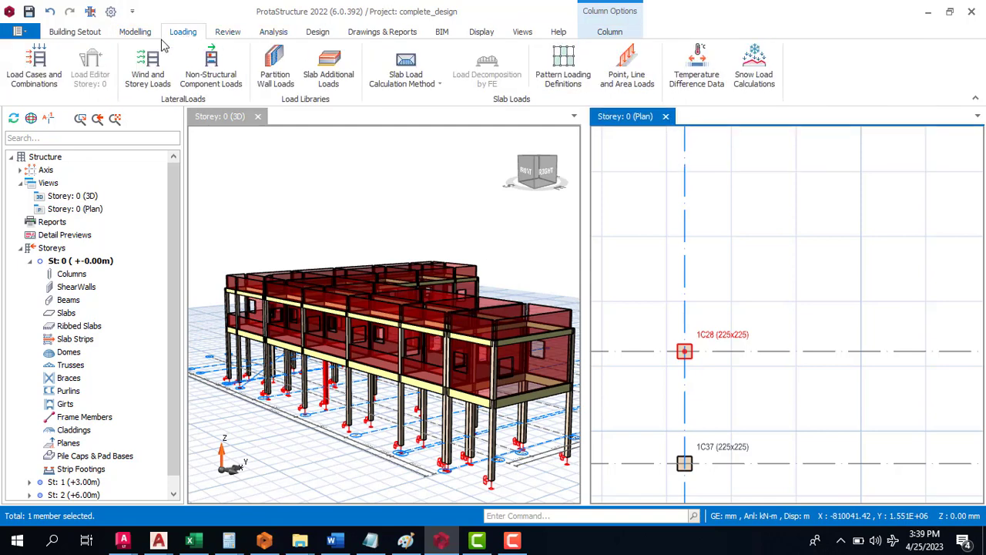
click(136, 35)
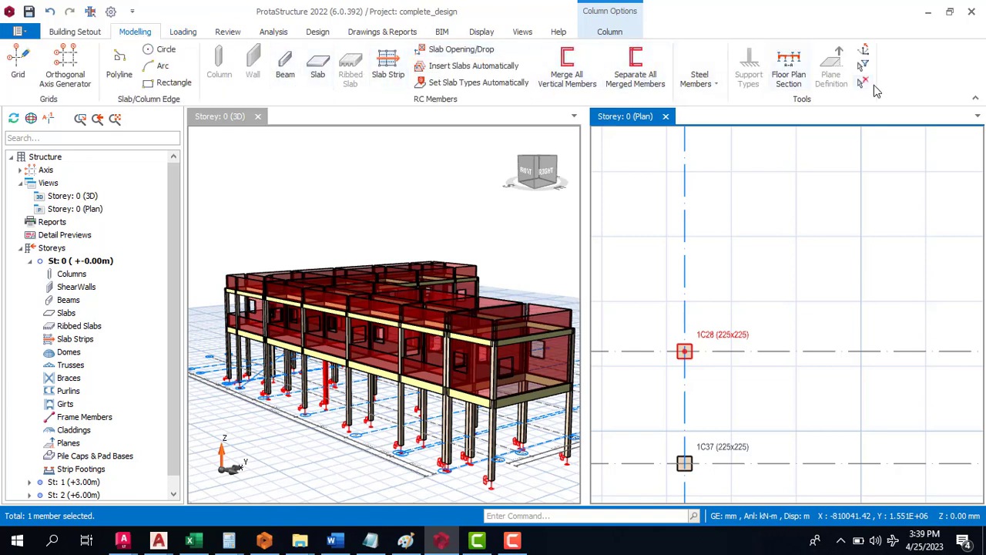
Set the maximum steel bar spacing for foundation design to 150 mm in the project settings.
click(87, 33)
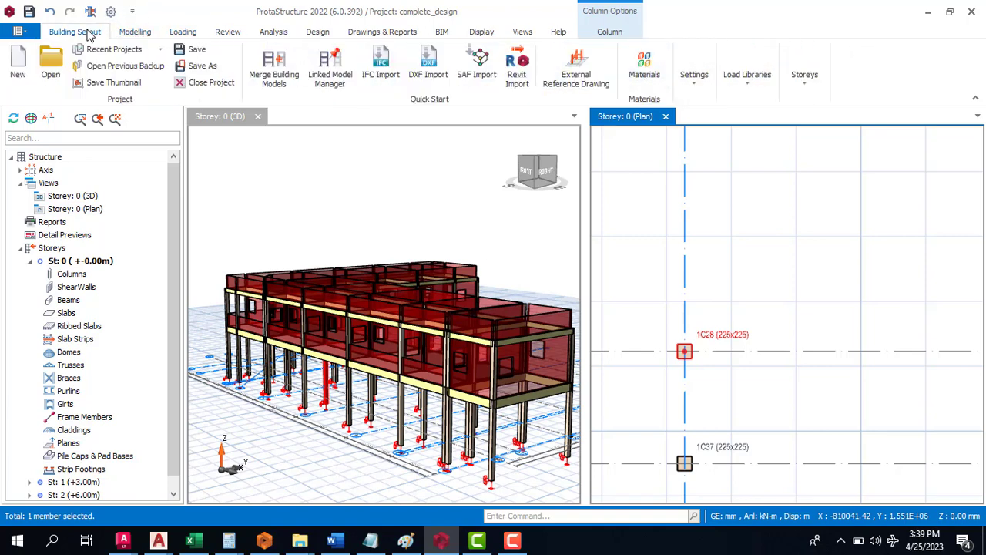
click(694, 77)
click(698, 137)
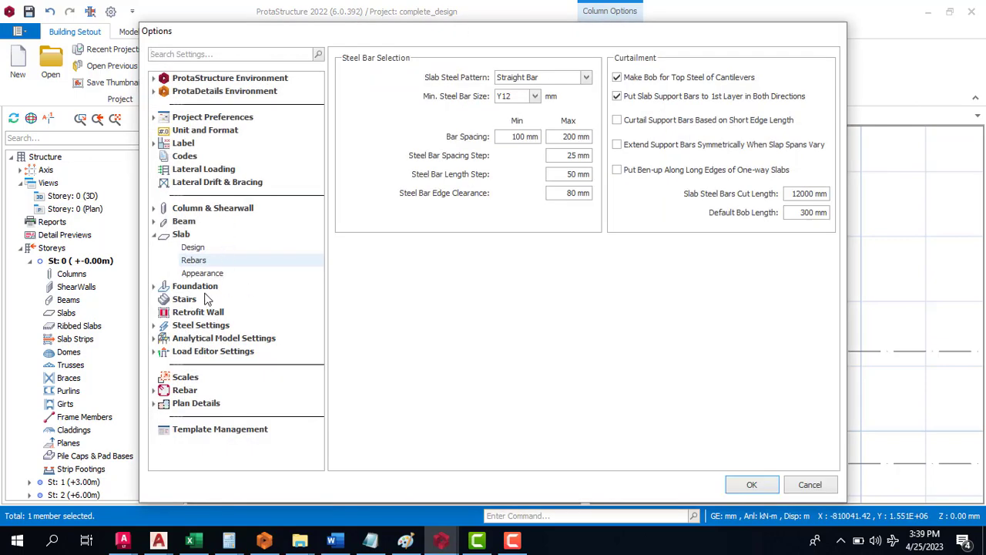
click(201, 288)
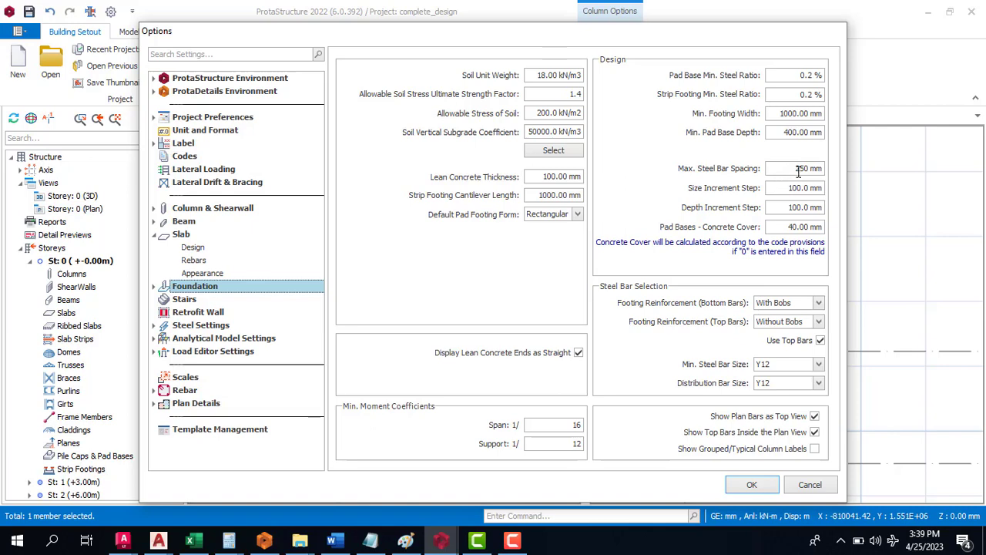
double_click(799, 171)
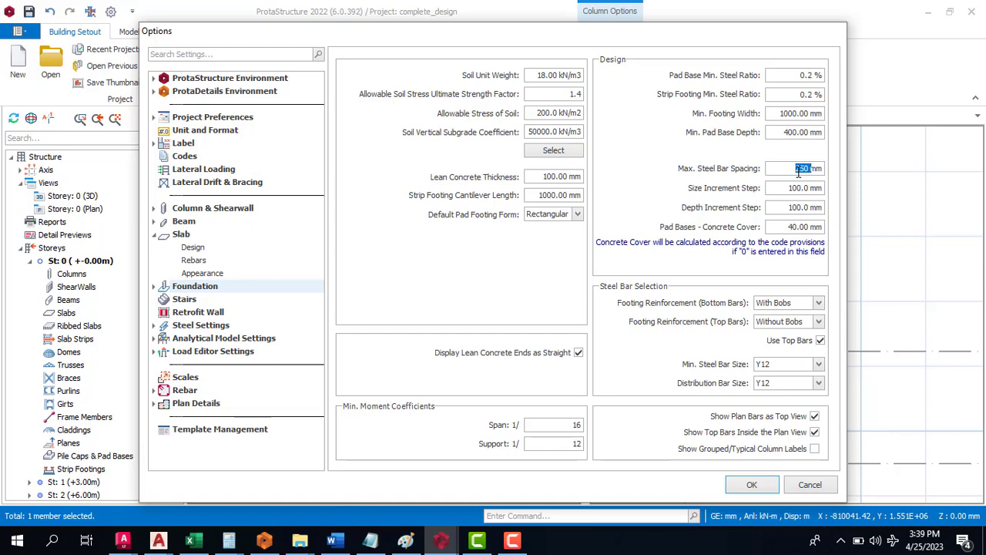
text(150)
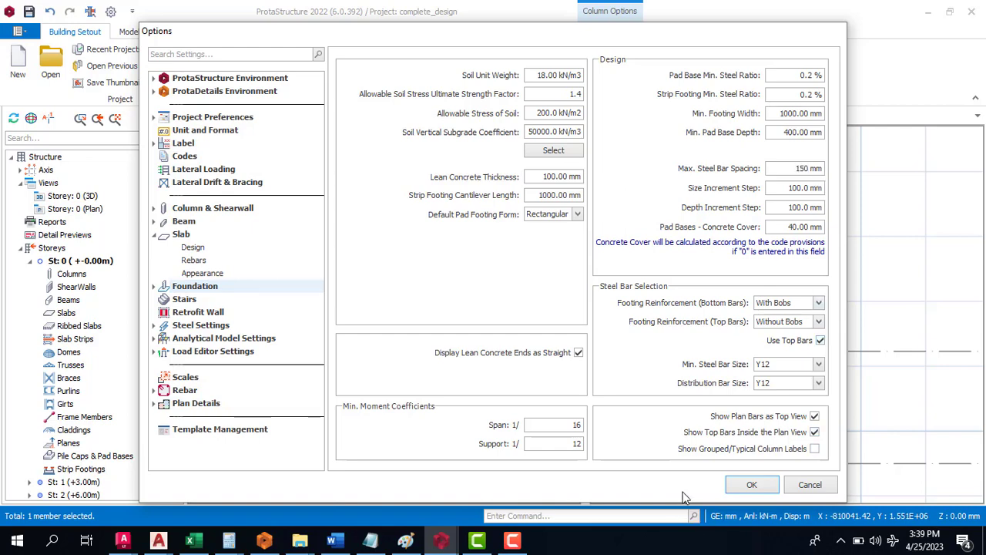
click(751, 486)
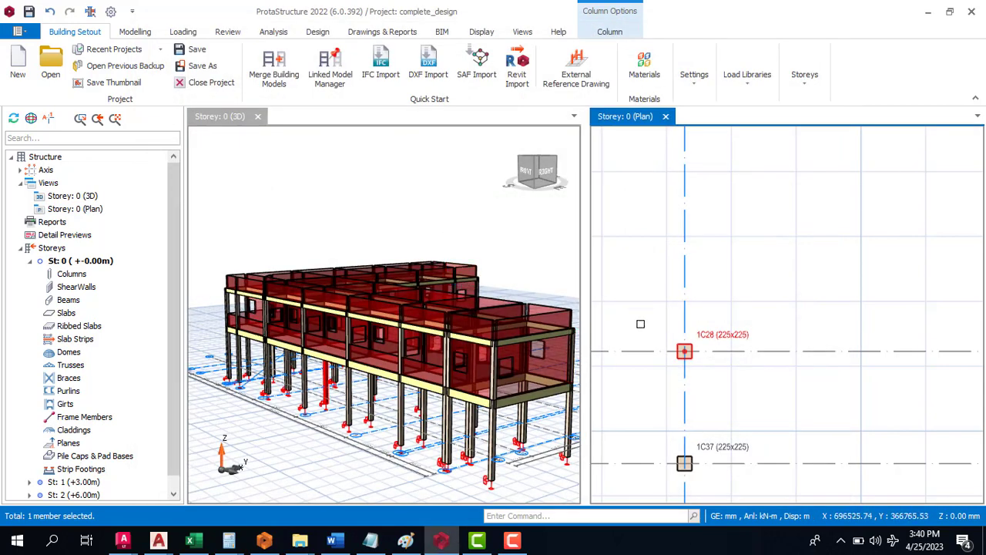
Insert a 1500 x 1500 mm pad footing, 400 mm deep, under column 1C28.
right_click(720, 336)
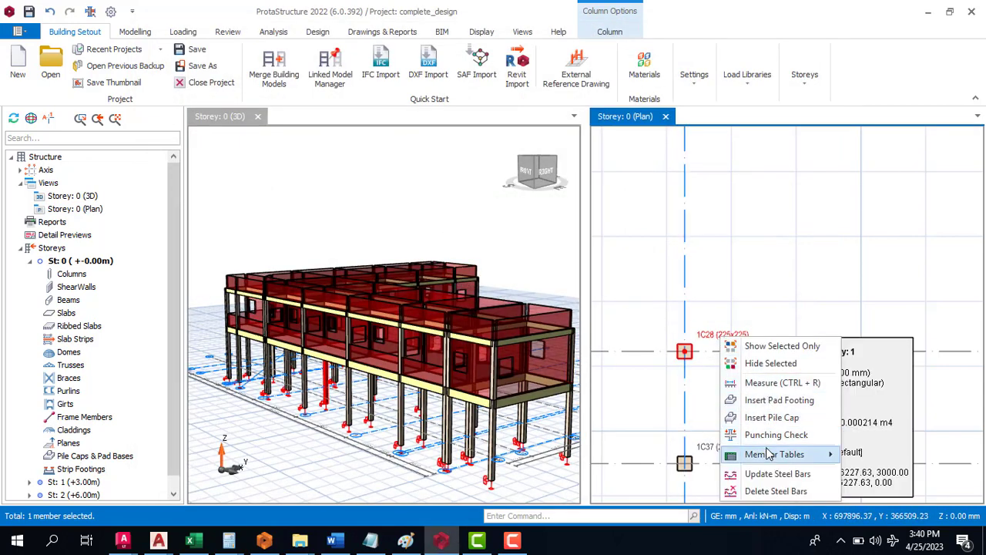
click(799, 408)
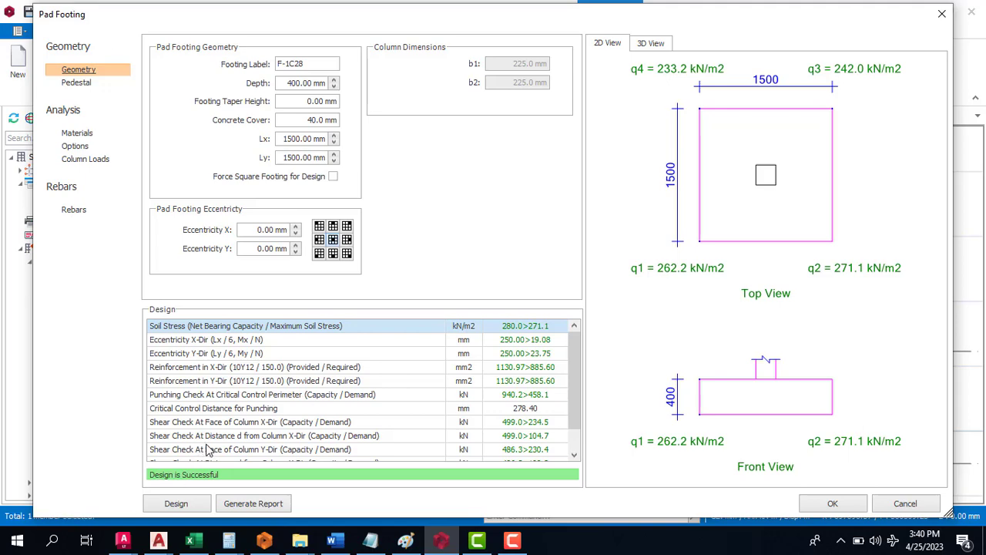
click(830, 504)
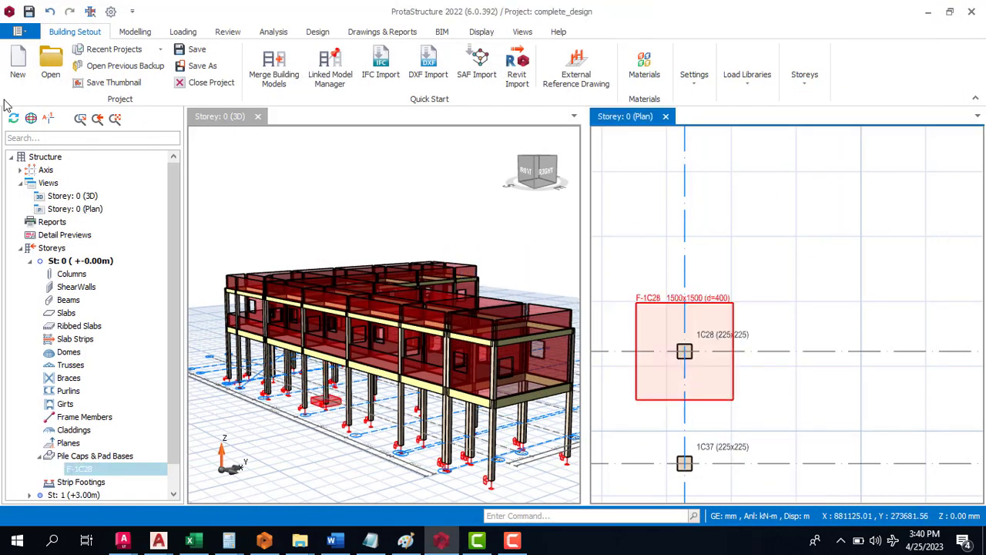
Examine the closely spaced column pairs in the storey 0 plan and the properties of column 1C15.
scroll(814, 348, down, 5)
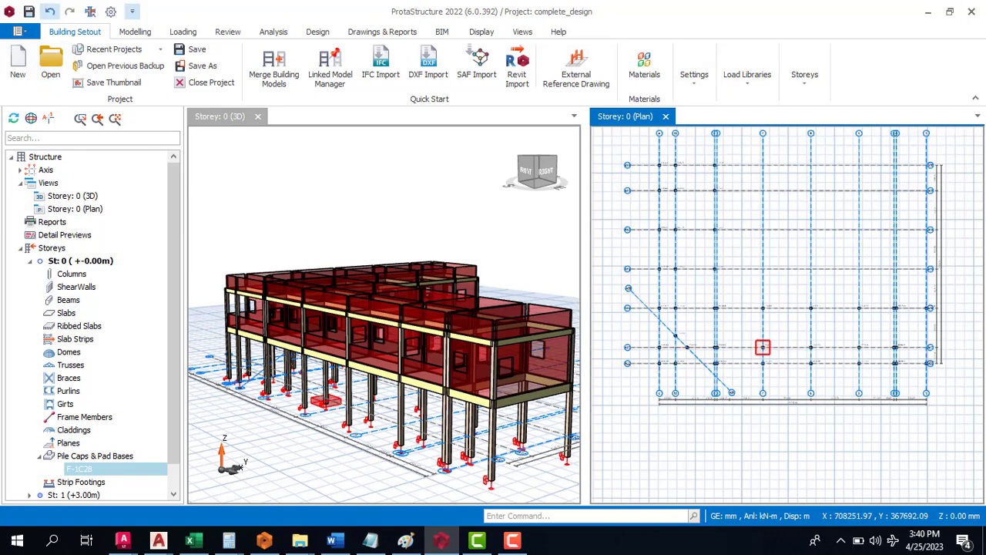
scroll(721, 357, up, 5)
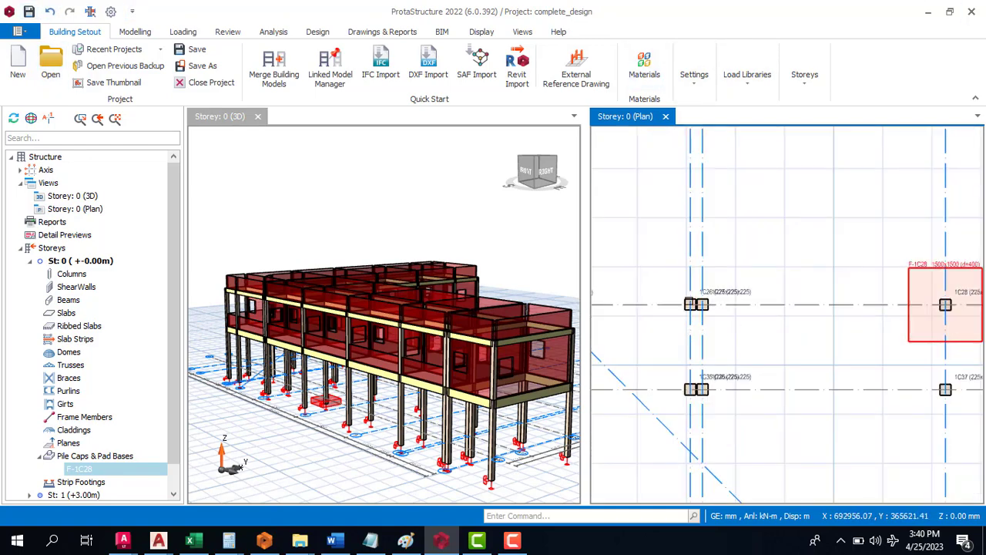
scroll(691, 304, up, 5)
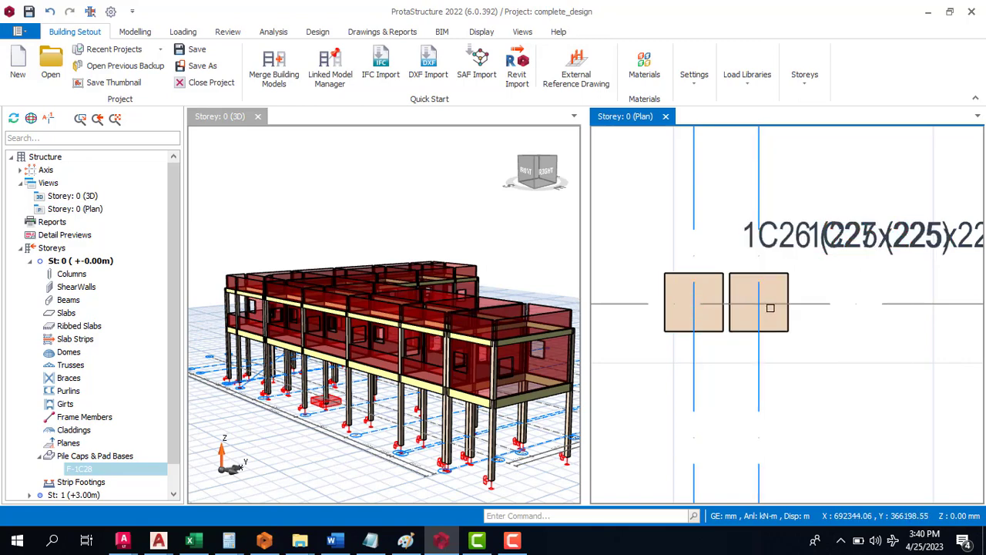
scroll(771, 307, down, 5)
scroll(720, 339, up, 3)
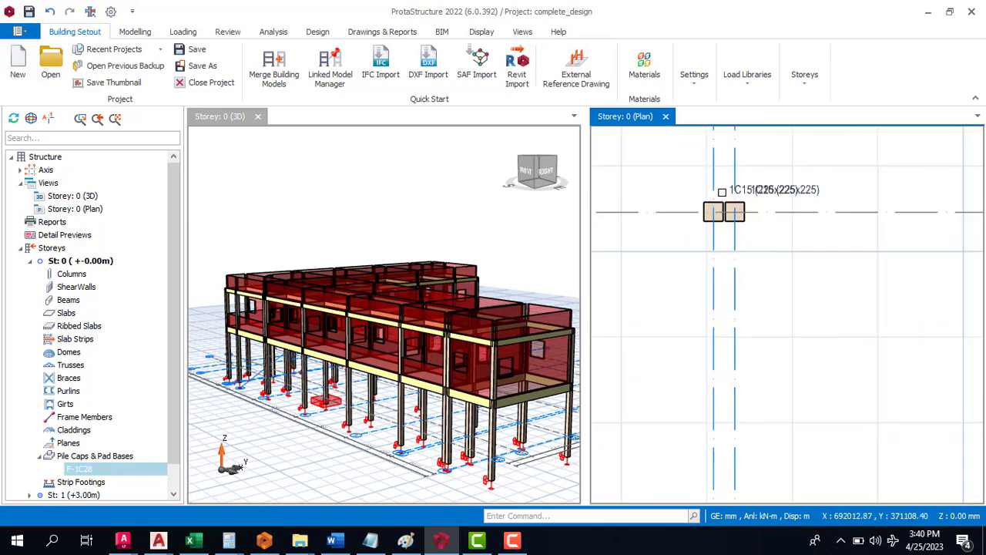
scroll(722, 192, up, 3)
scroll(744, 216, down, 5)
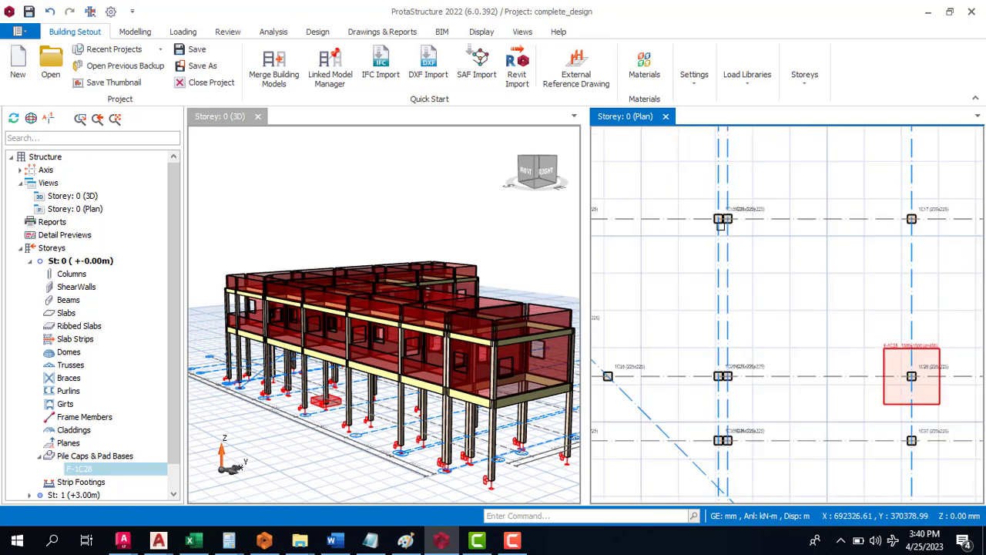
scroll(720, 223, down, 3)
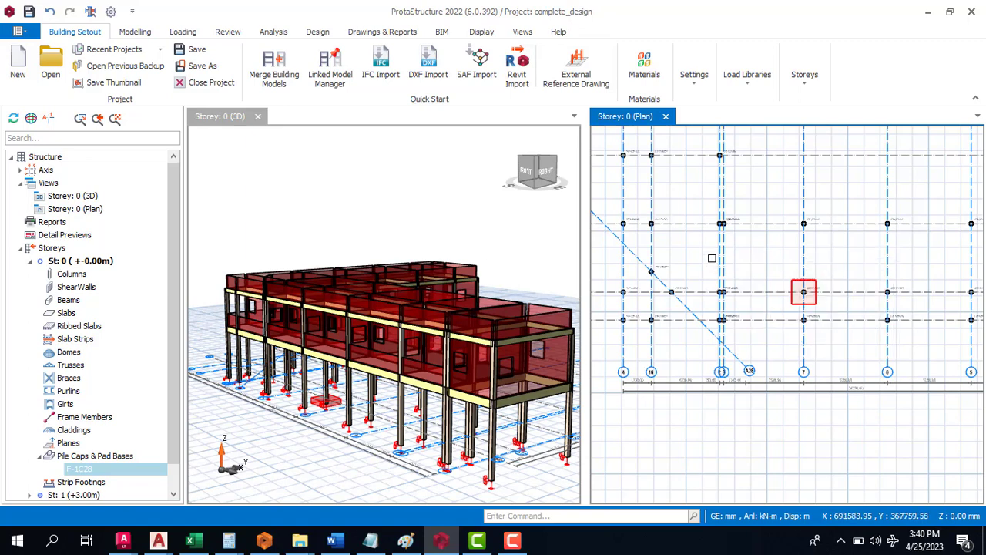
scroll(804, 291, up, 5)
scroll(718, 220, up, 3)
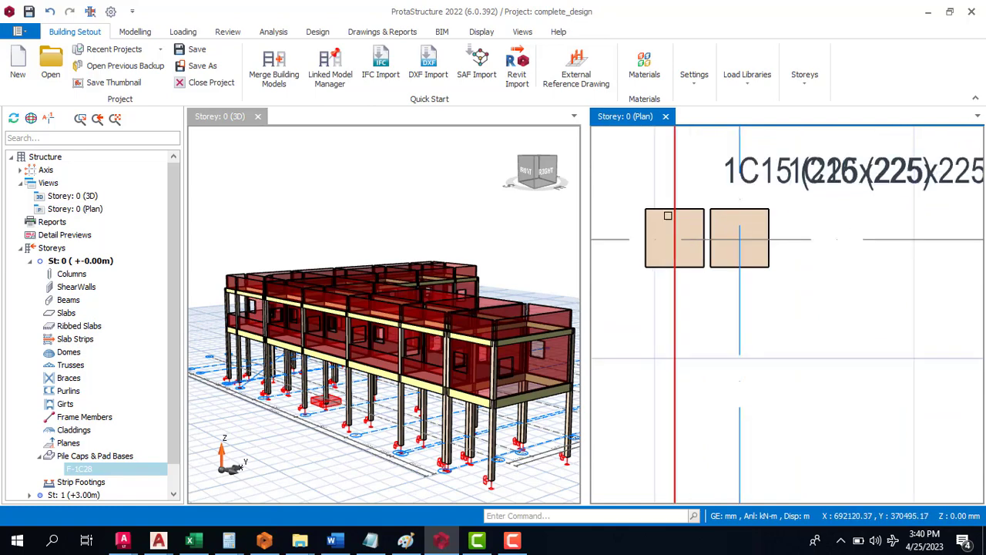
scroll(705, 214, down, 2)
scroll(699, 221, down, 5)
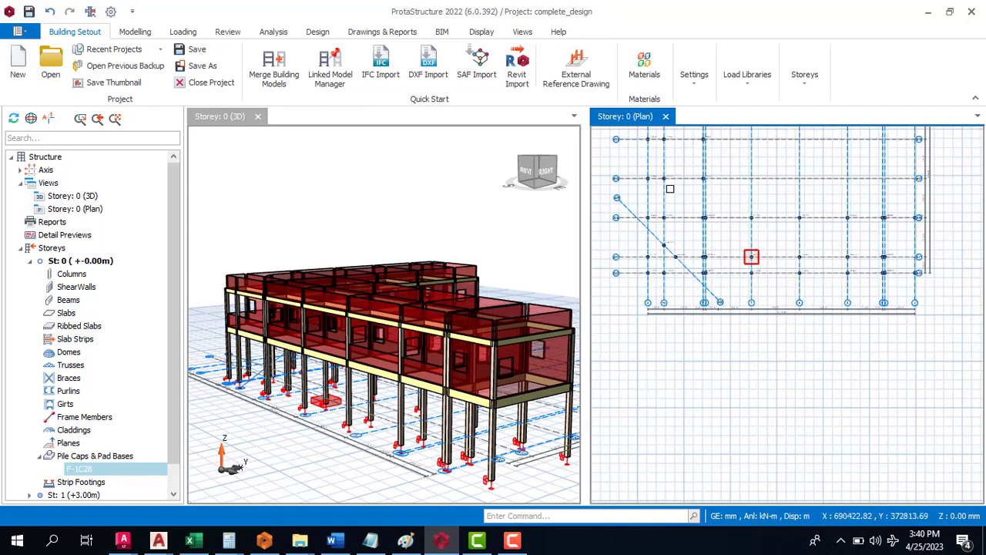
scroll(670, 189, up, 5)
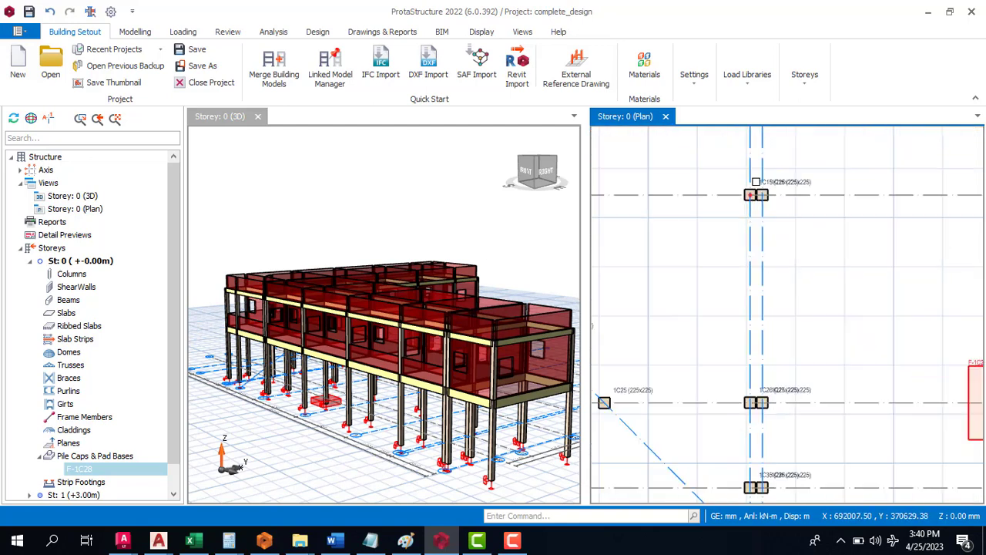
scroll(755, 182, up, 5)
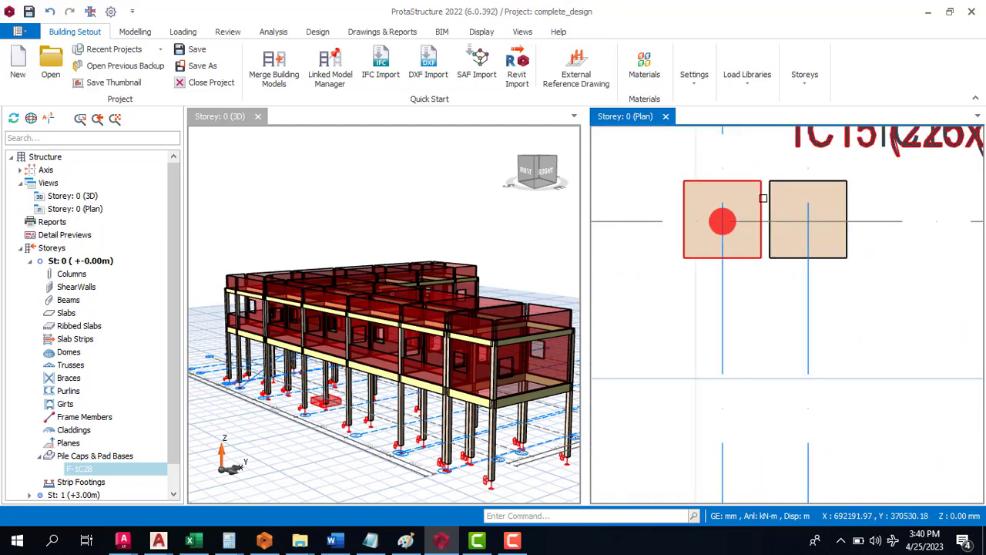
mouse_move(763, 198)
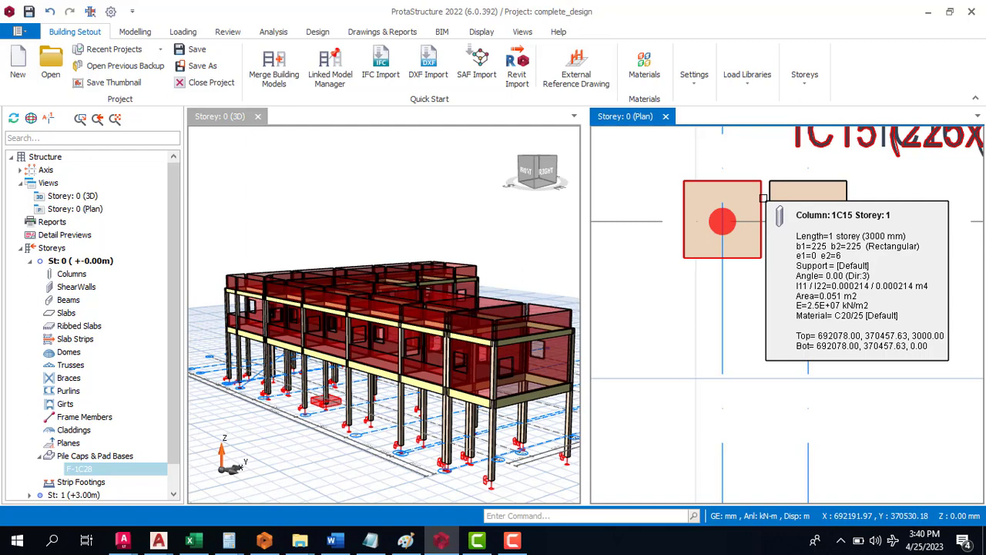
Insert a combined pad footing of 1300 x 1300 mm, 400 mm deep, under the adjacent columns 1C15 and 1C16.
scroll(744, 231, down, 5)
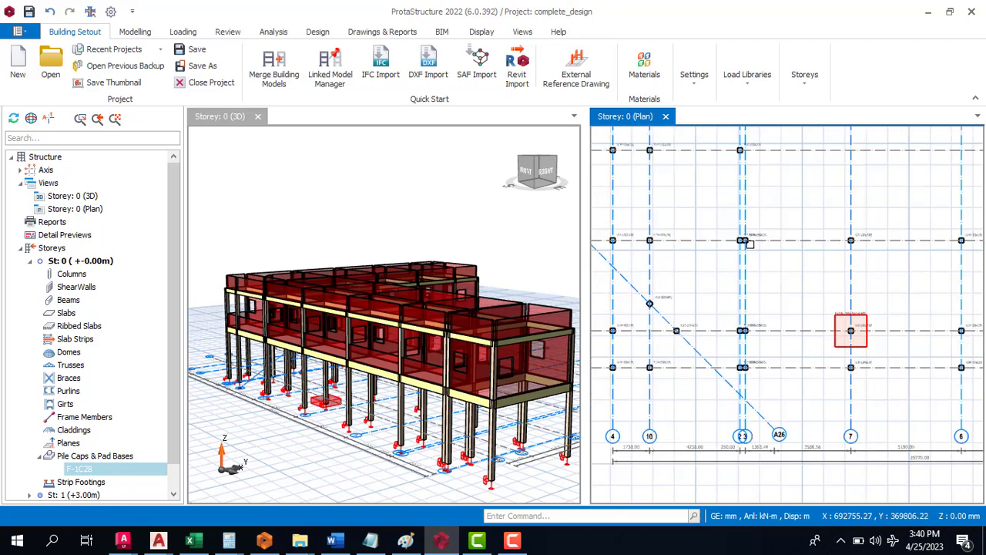
scroll(747, 242, up, 5)
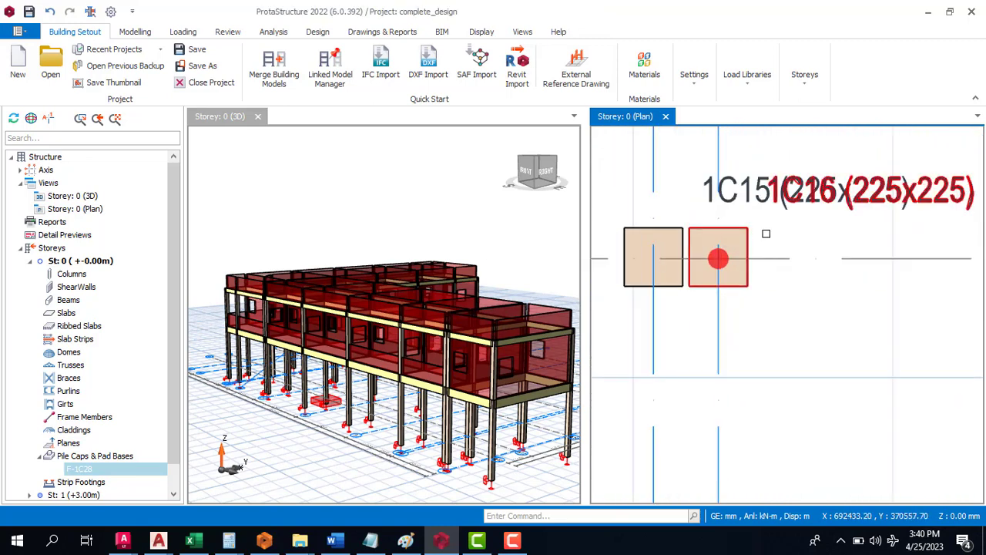
click(766, 233)
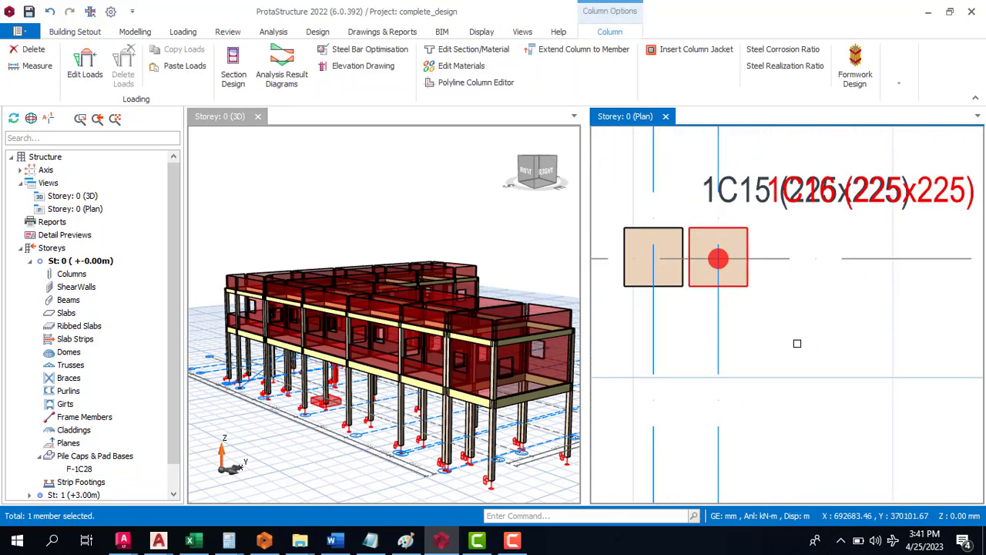
click(632, 232)
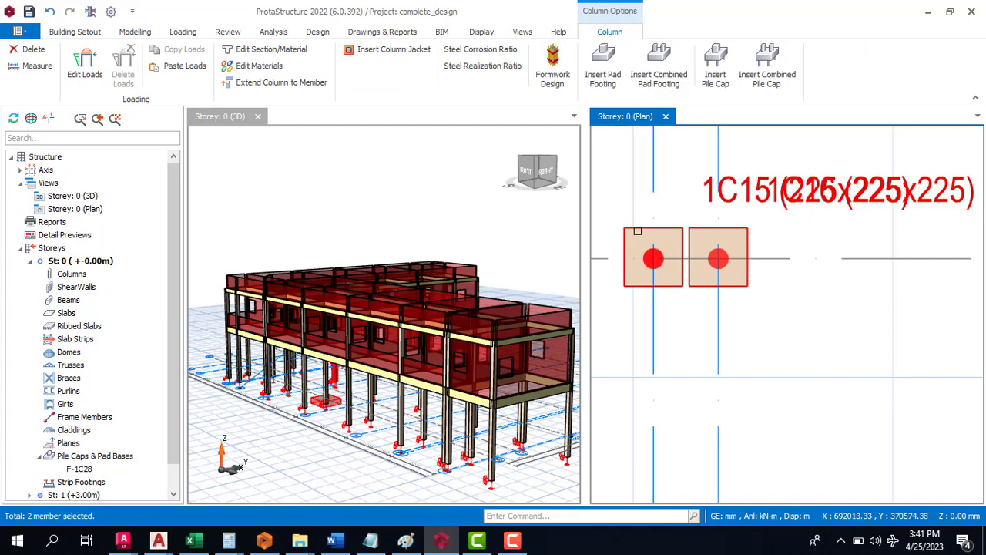
right_click(638, 231)
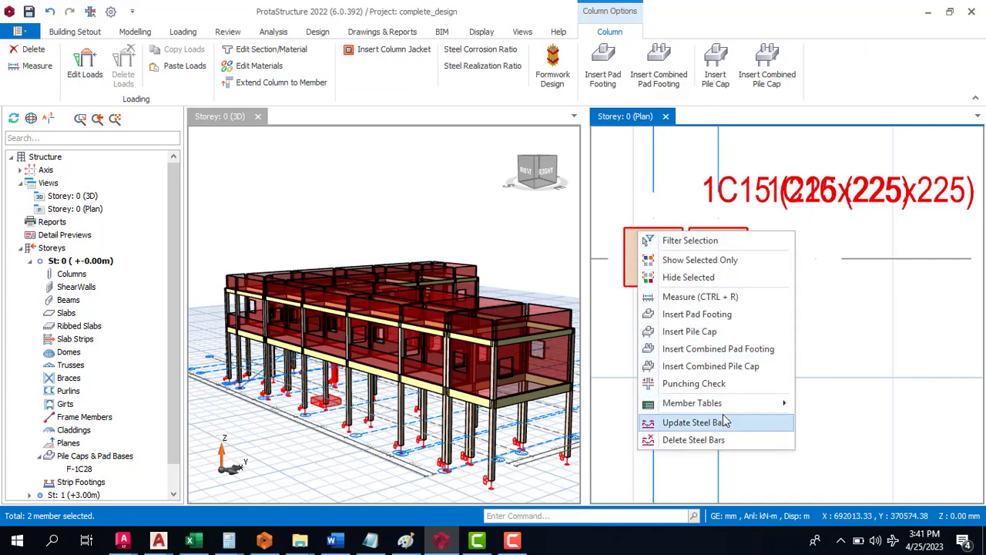
click(728, 353)
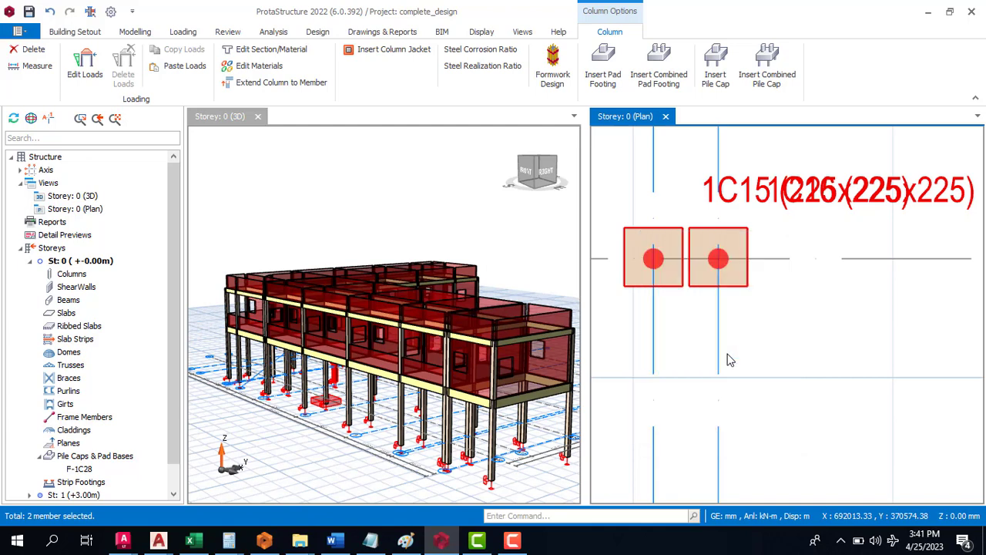
double_click(718, 276)
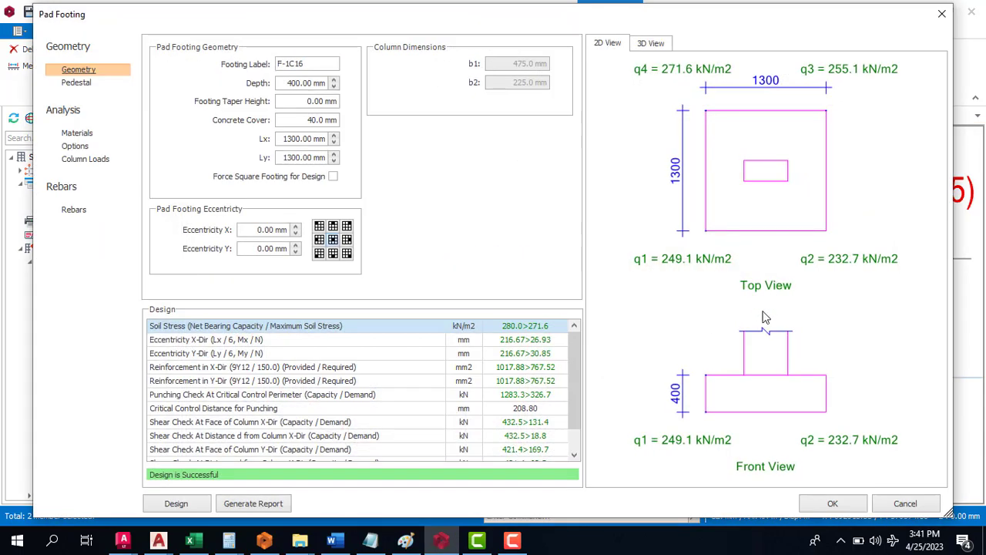
click(832, 502)
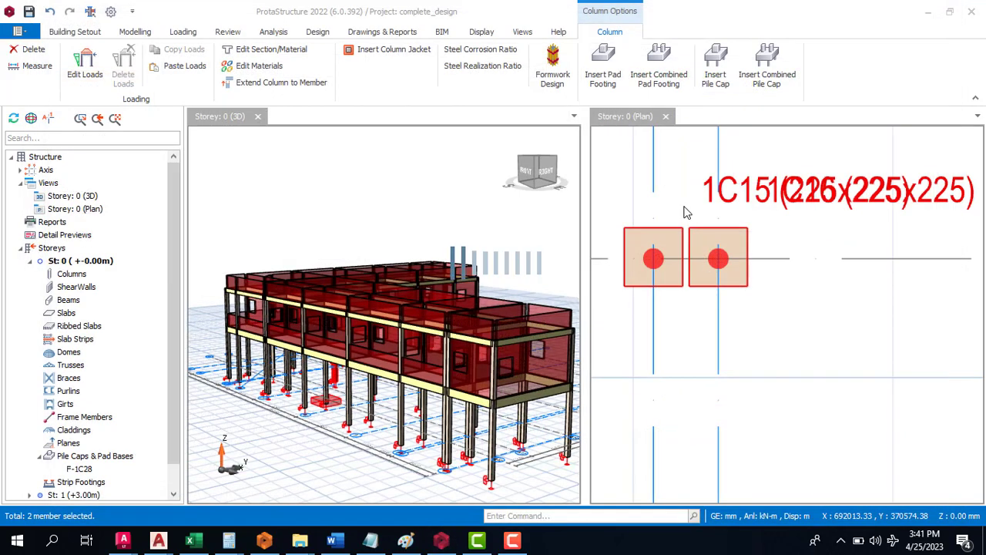
Insert 250 x 500 mm beams along axis A18 at storey 0, from axis 7 to axis 8.
scroll(707, 294, down, 6)
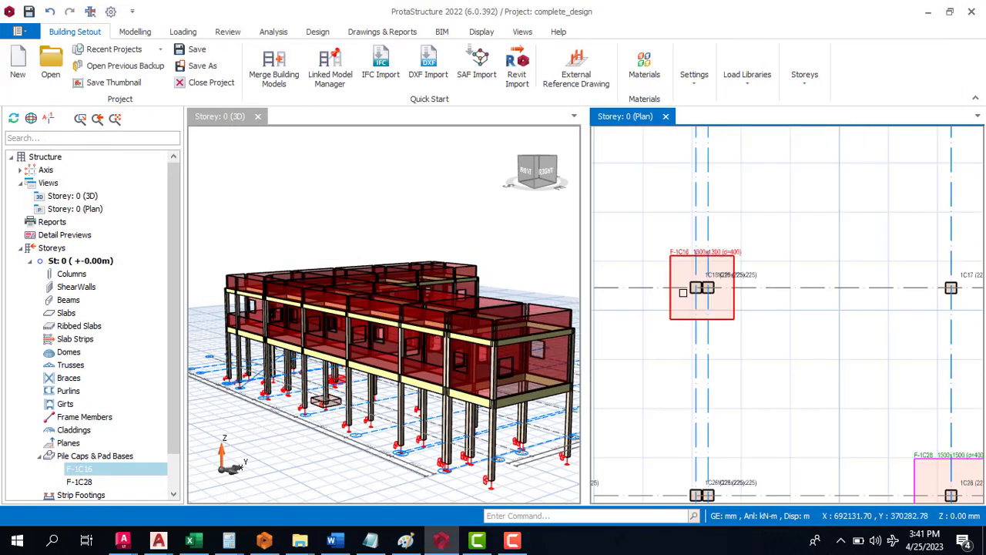
scroll(682, 293, down, 5)
scroll(756, 303, up, 3)
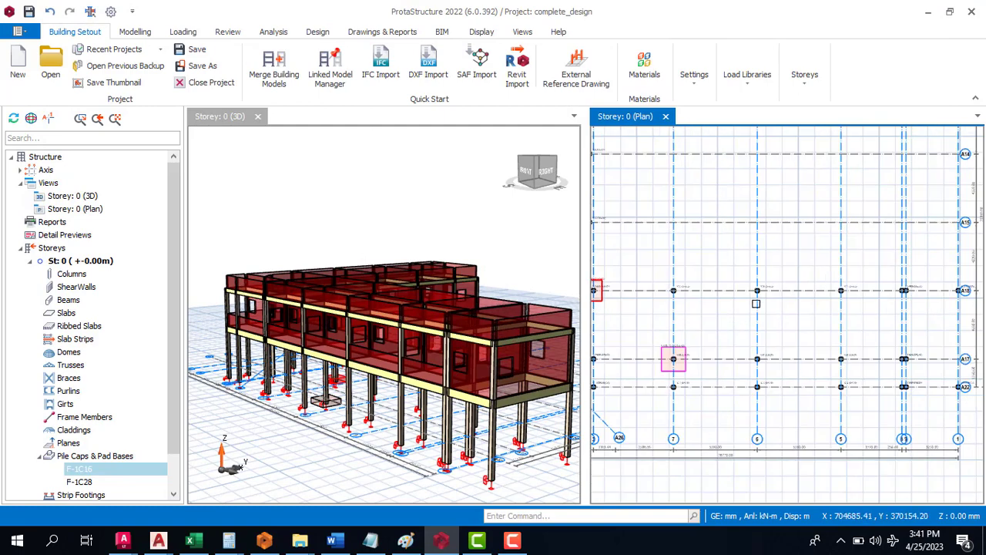
scroll(678, 296, up, 3)
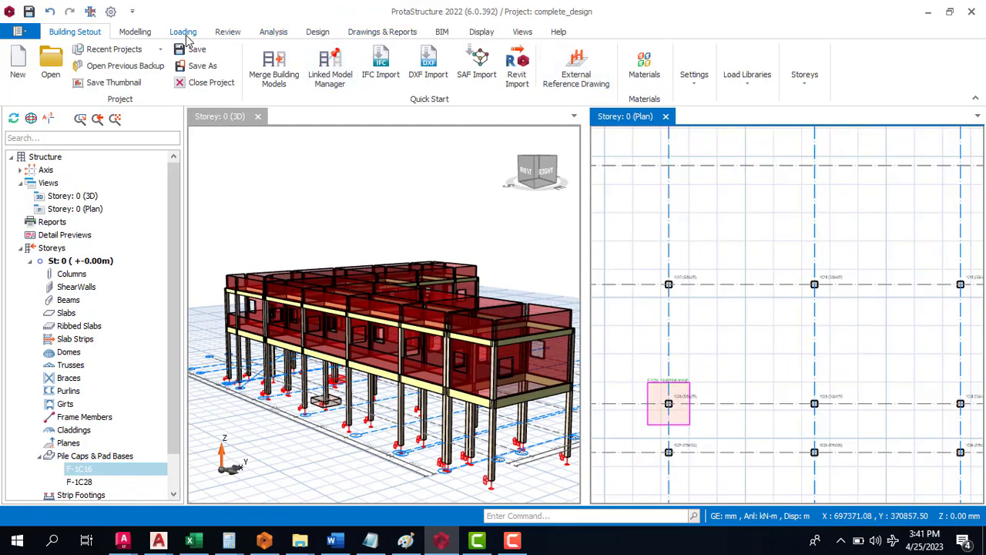
click(135, 32)
click(285, 68)
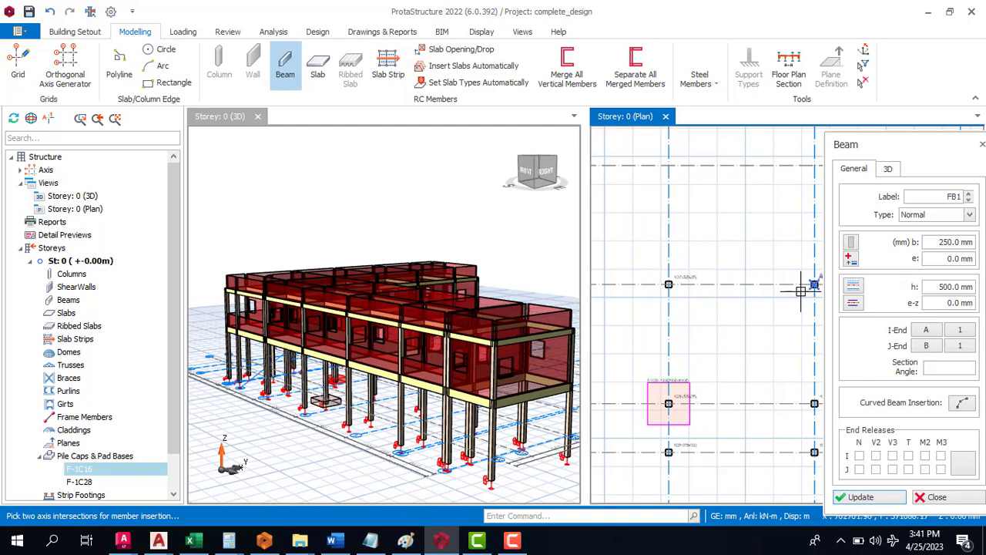
click(668, 284)
scroll(601, 309, down, 2)
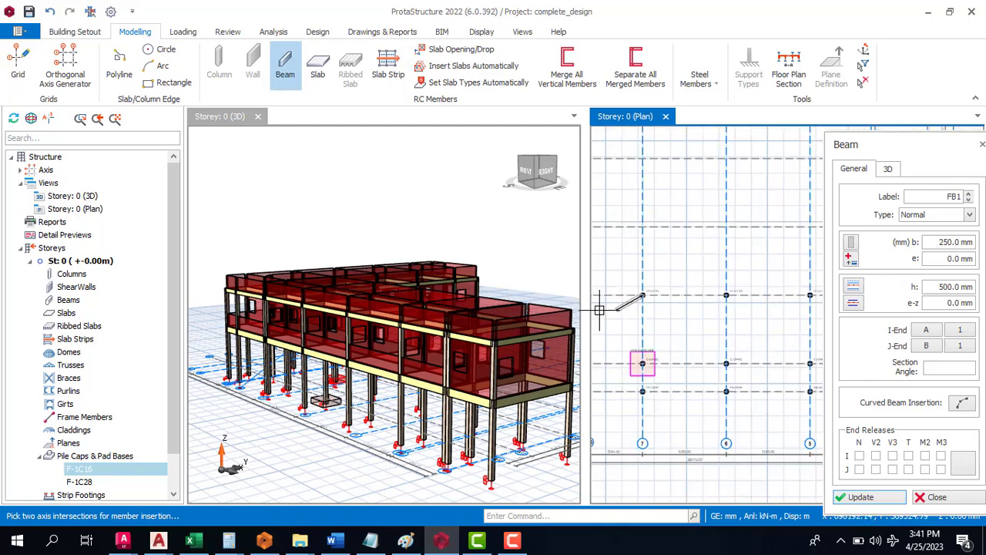
scroll(727, 293, up, 4)
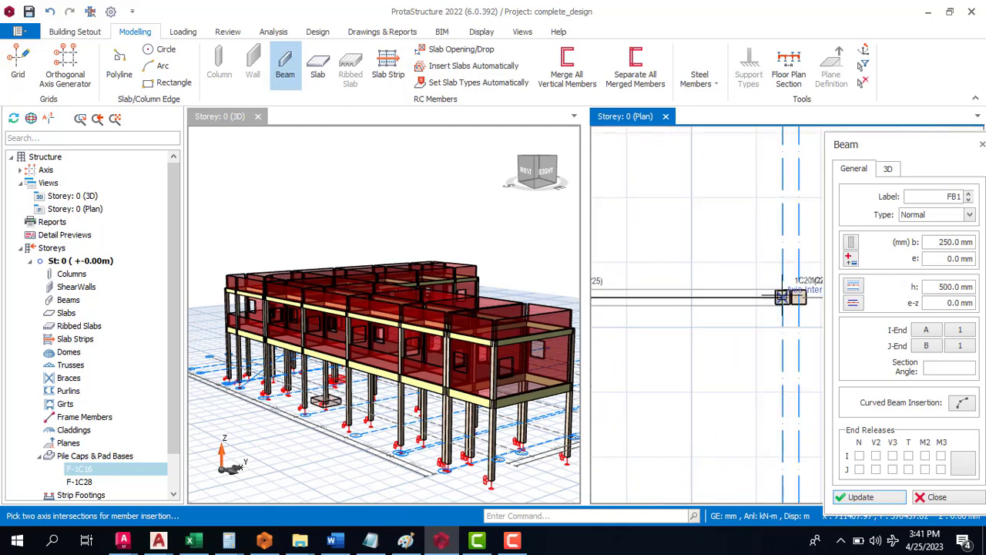
click(783, 297)
scroll(805, 303, down, 3)
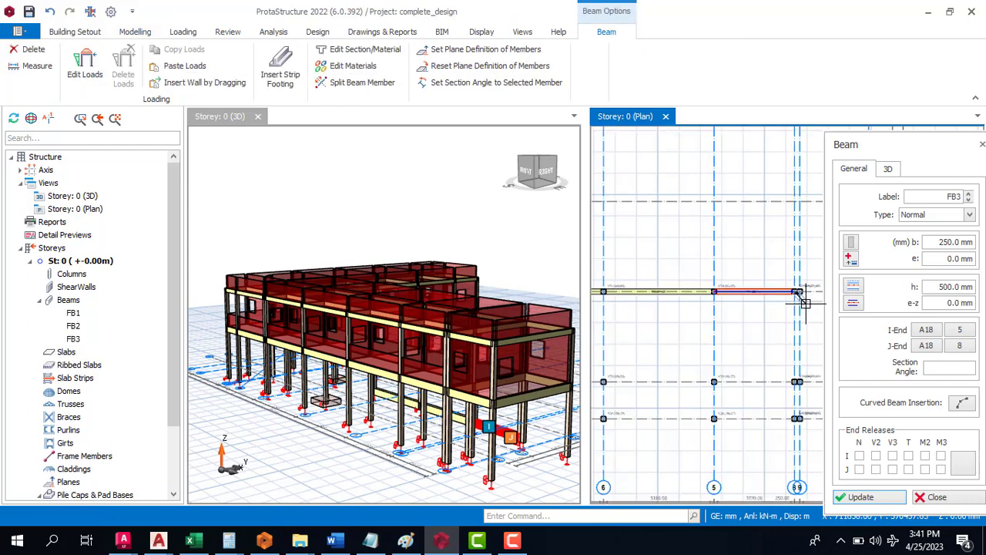
Insert a strip footing 1000 mm wide and 400 mm deep under the three axis A18 beams, with 1000 mm cantilevers at both ends.
scroll(805, 303, down, 2)
scroll(705, 320, up, 5)
key(Escape)
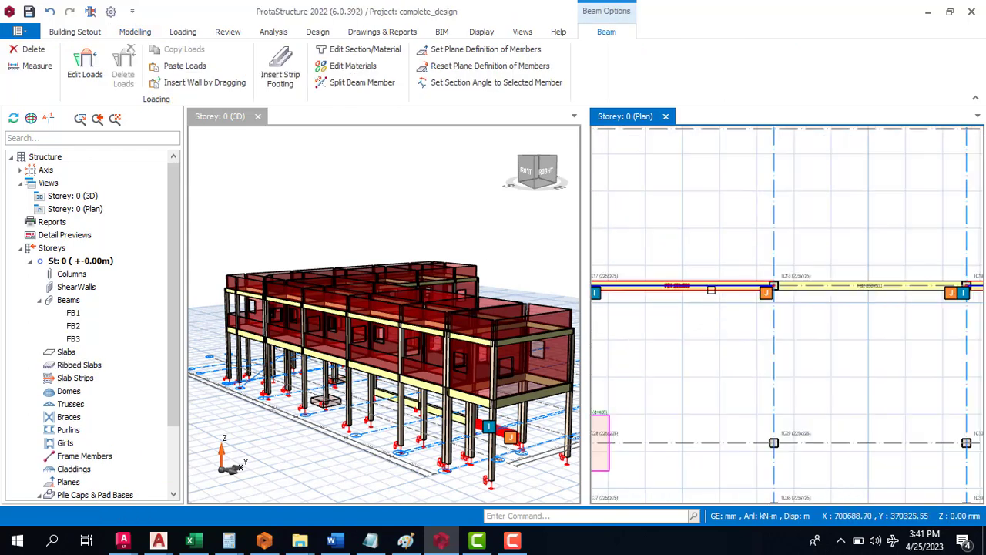
click(711, 290)
click(834, 293)
scroll(813, 307, down, 3)
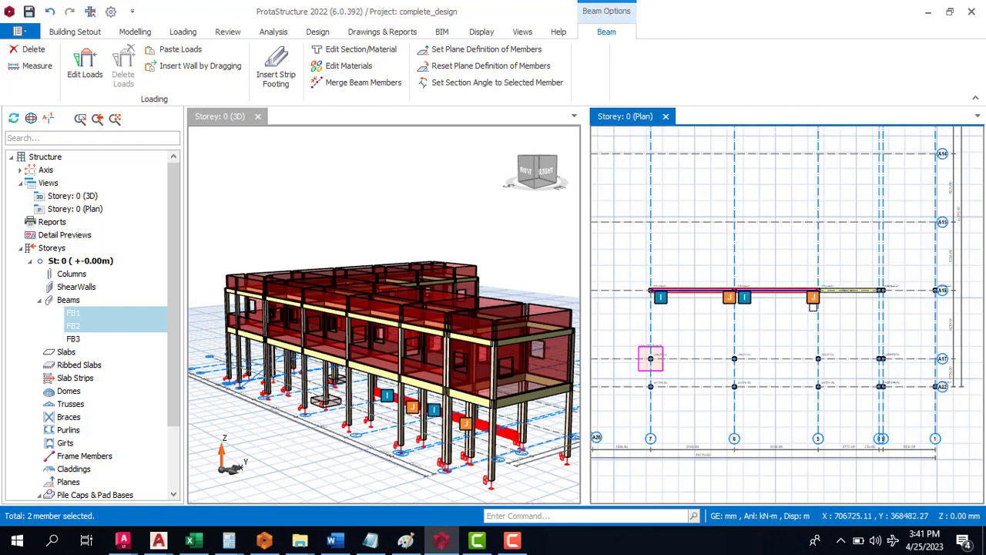
scroll(813, 306, up, 3)
click(847, 283)
right_click(851, 285)
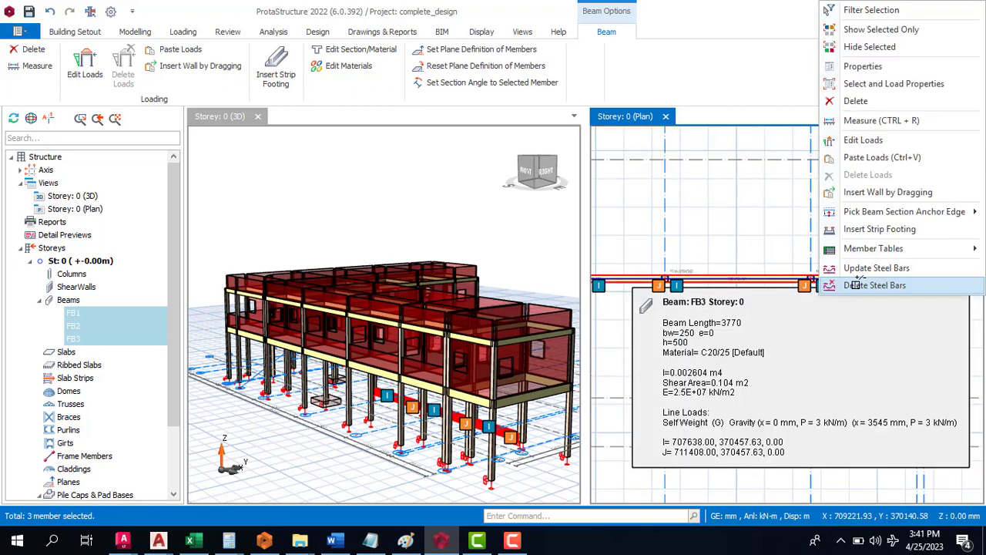
click(927, 234)
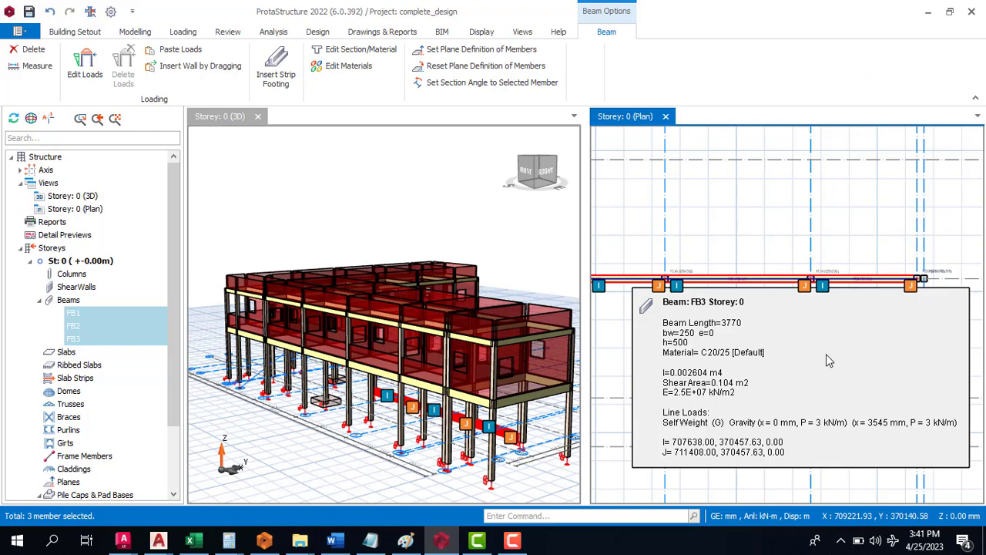
click(759, 282)
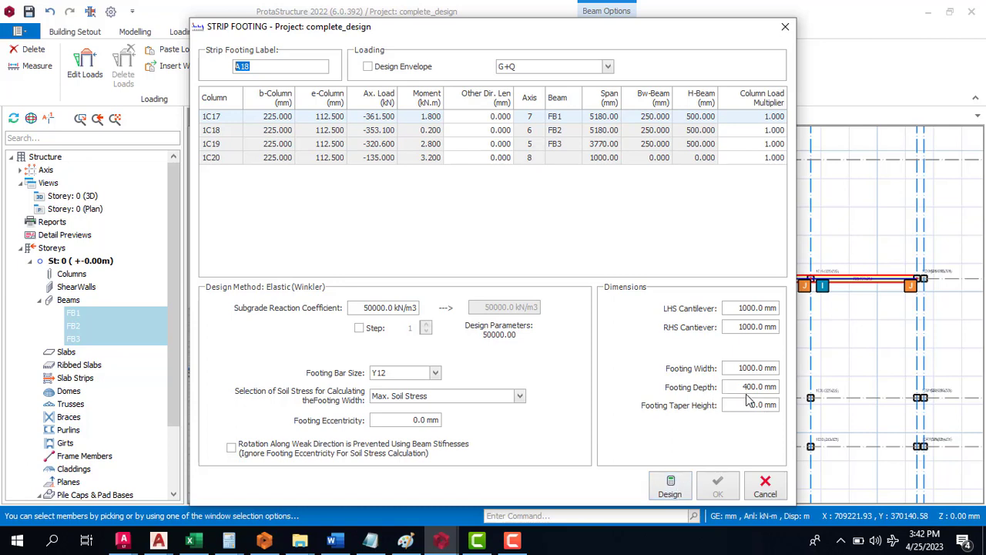
click(670, 486)
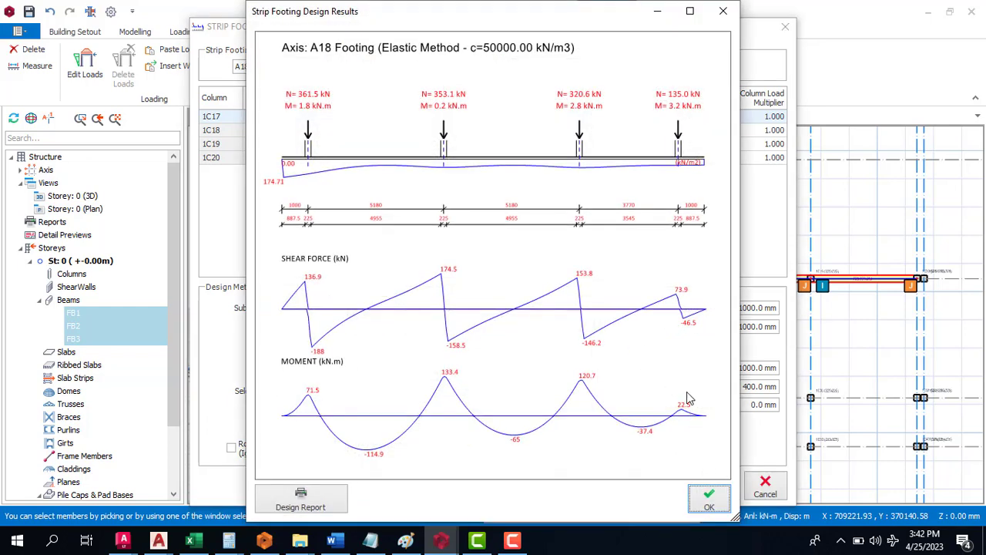
click(709, 499)
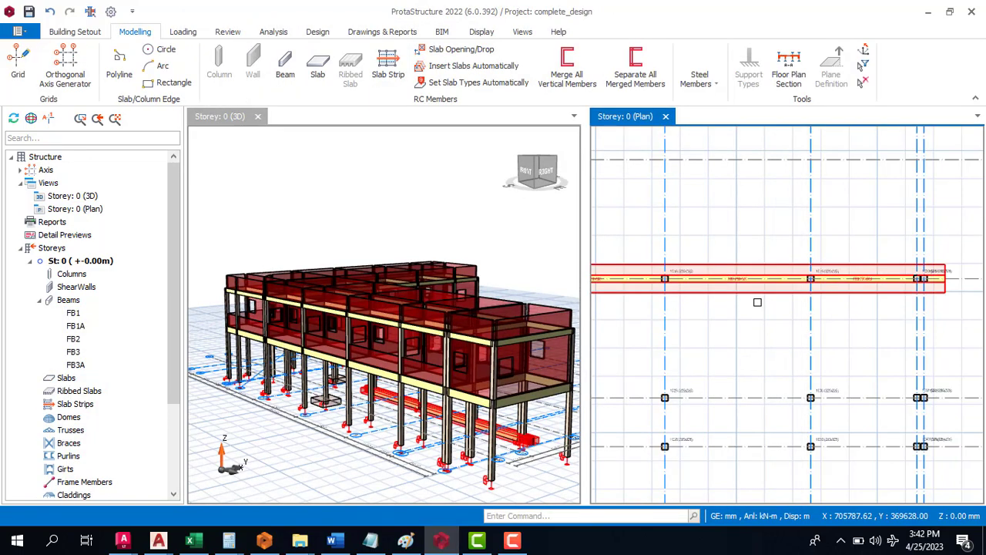
Examine the strip footing and the pad footings under columns 1C28 and 1C15/1C16 in the storey 0 plan.
scroll(754, 305, up, 3)
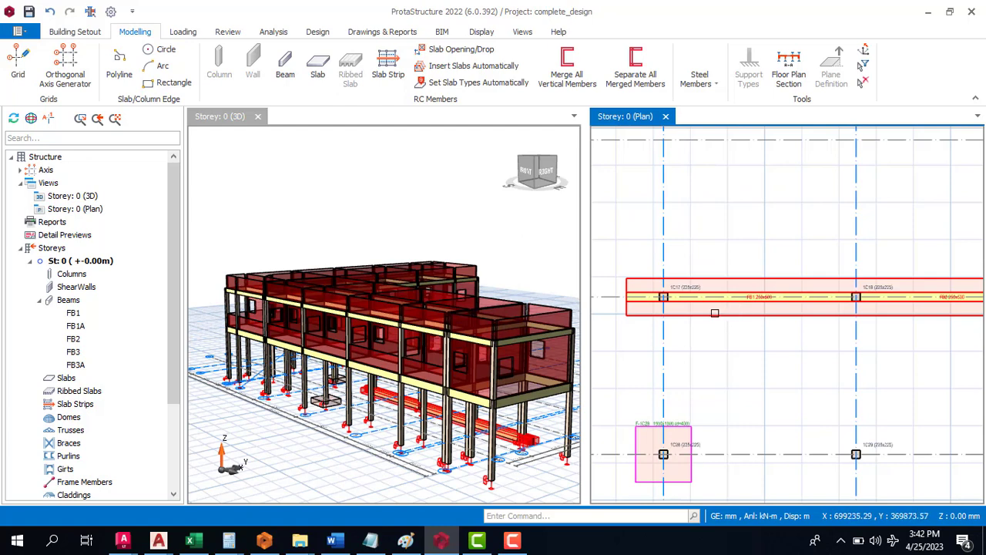
scroll(716, 313, down, 3)
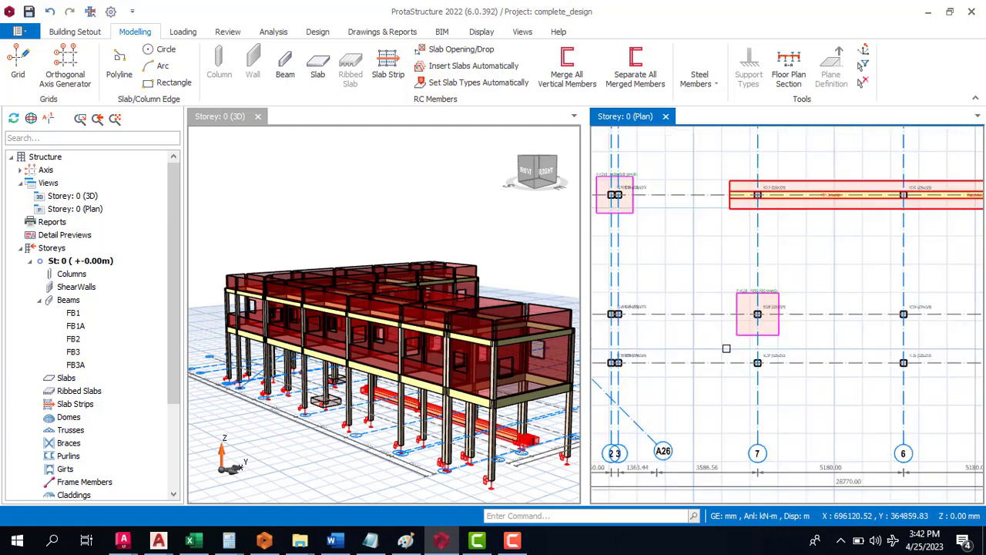
click(766, 296)
scroll(805, 302, down, 3)
scroll(730, 254, up, 2)
scroll(730, 253, up, 4)
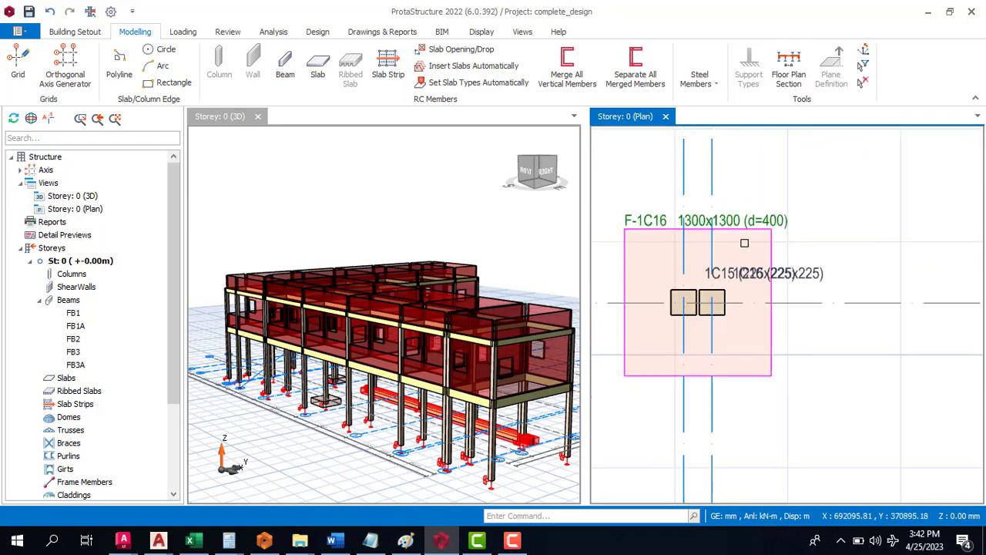
scroll(773, 242, down, 2)
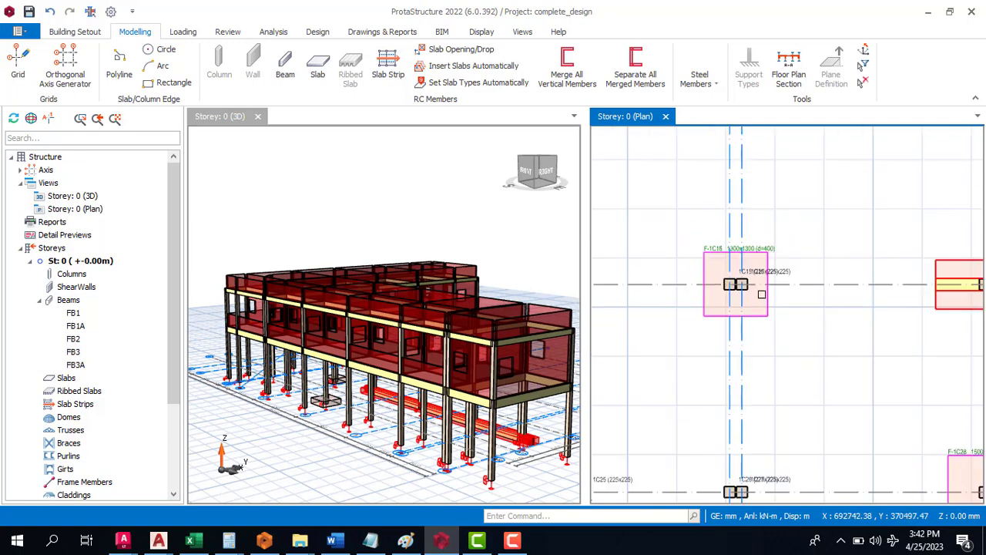
scroll(762, 301, down, 6)
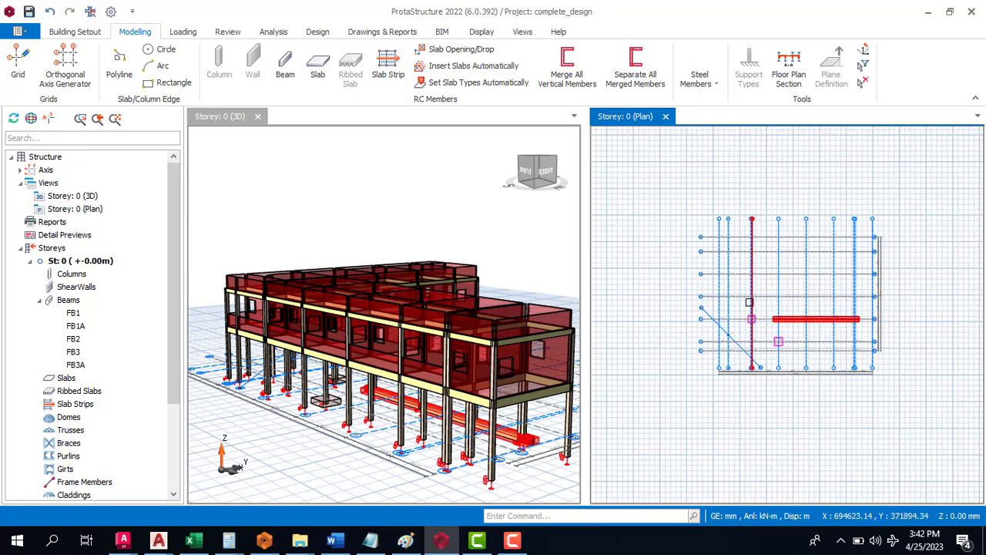
scroll(734, 270, up, 1)
Inspect the axis A18 strip footing beneath the building in the 3D model from several angles.
scroll(339, 304, down, 3)
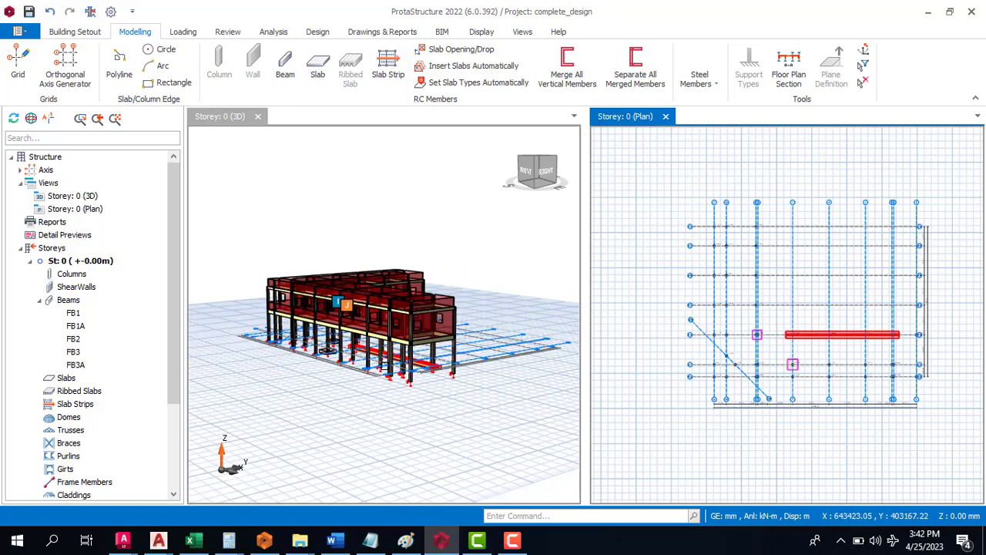
scroll(476, 380, up, 1)
middle_drag(504, 392, 478, 386)
scroll(408, 375, up, 6)
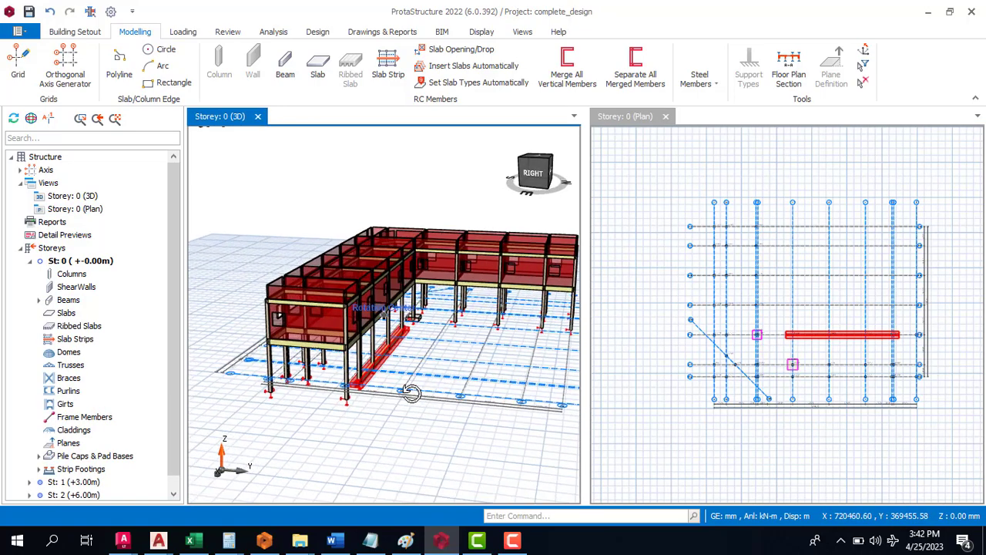
middle_drag(339, 364, 335, 384)
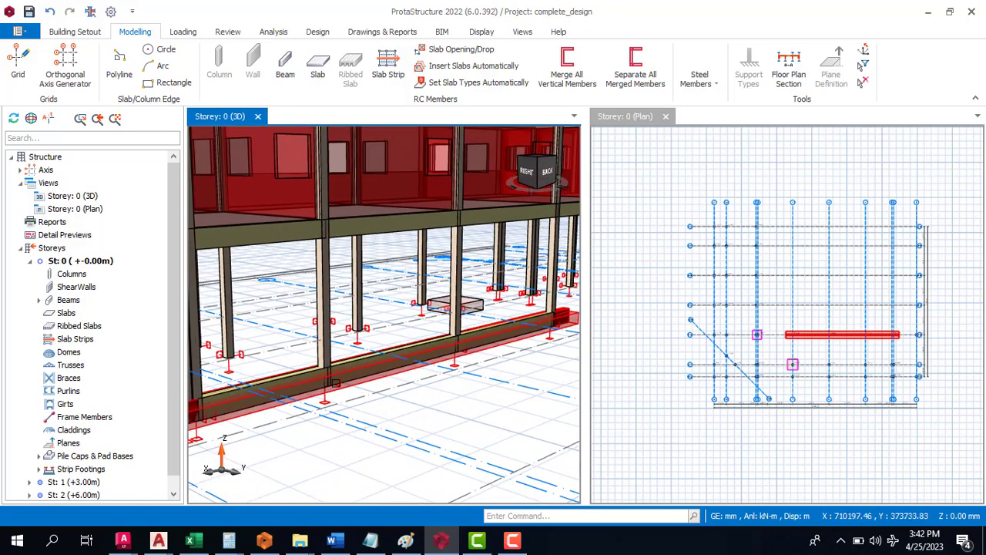
middle_drag(397, 329, 464, 311)
middle_drag(374, 297, 375, 302)
scroll(376, 302, down, 6)
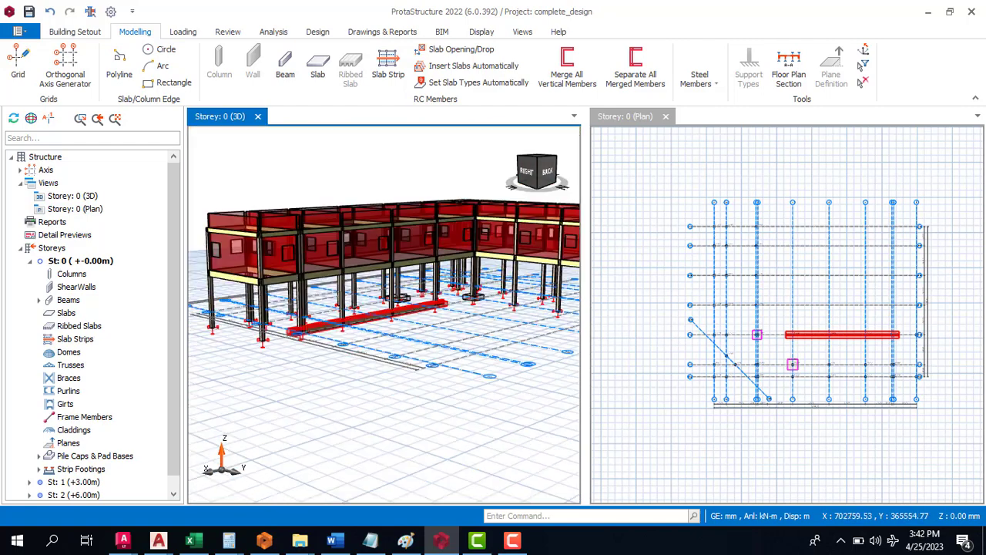
scroll(477, 367, up, 2)
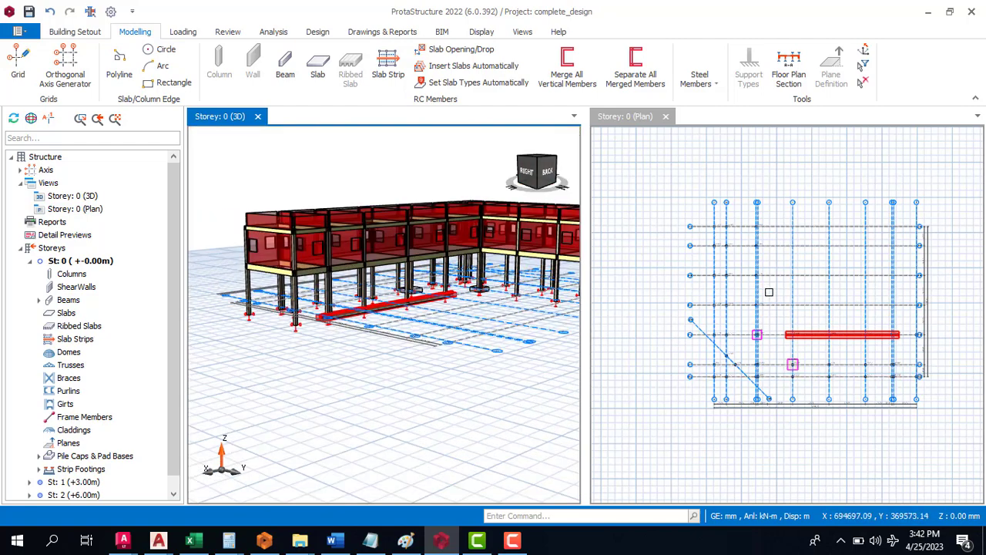
Insert a four-pile cap of 1100 x 1100 mm, 600 mm deep, with 200 mm circular piles under column 1C29, and review its design checks.
scroll(769, 292, up, 5)
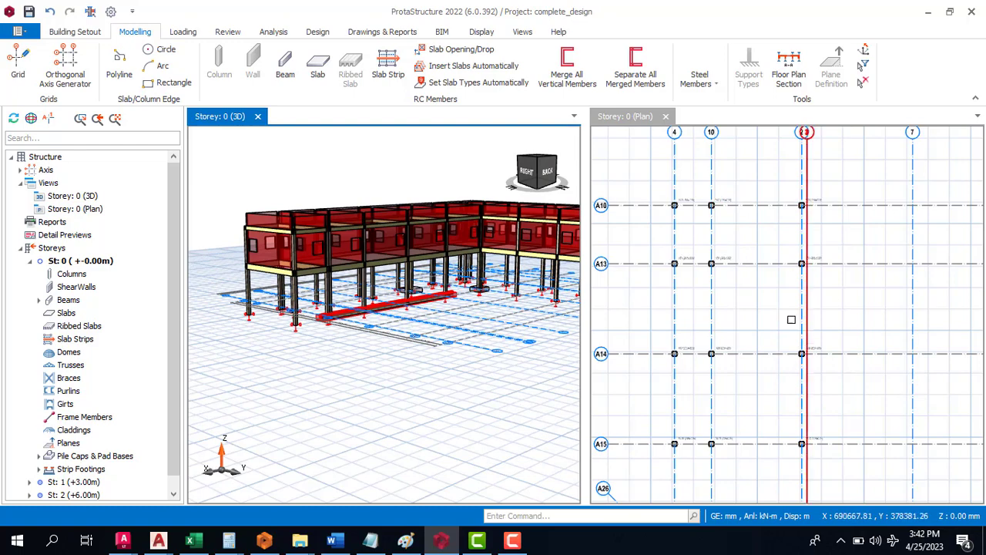
scroll(762, 289, down, 4)
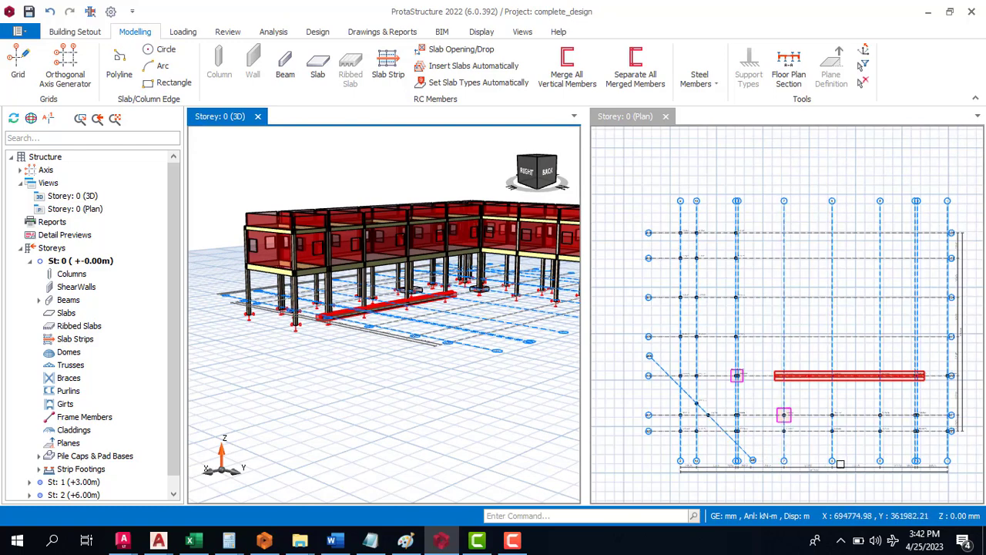
scroll(840, 451, up, 6)
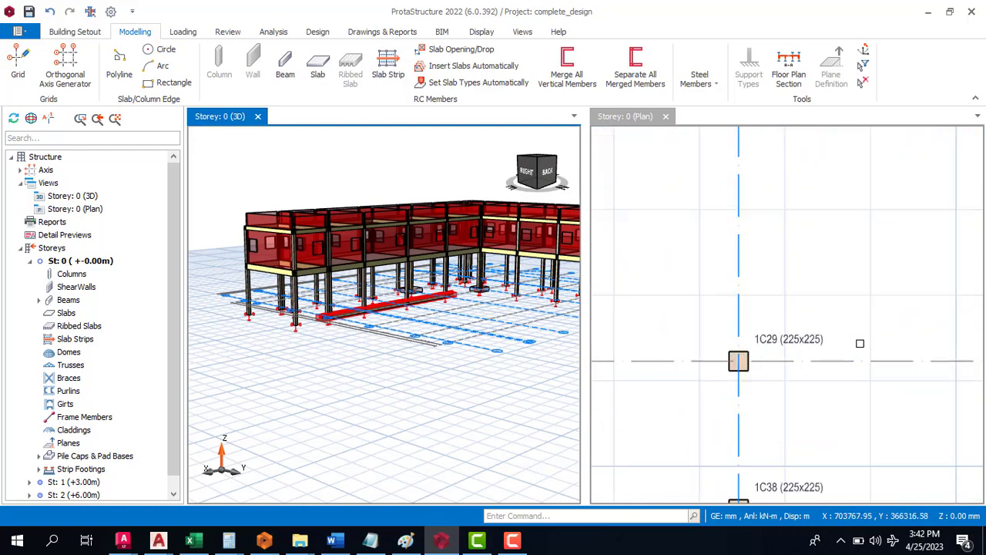
click(798, 342)
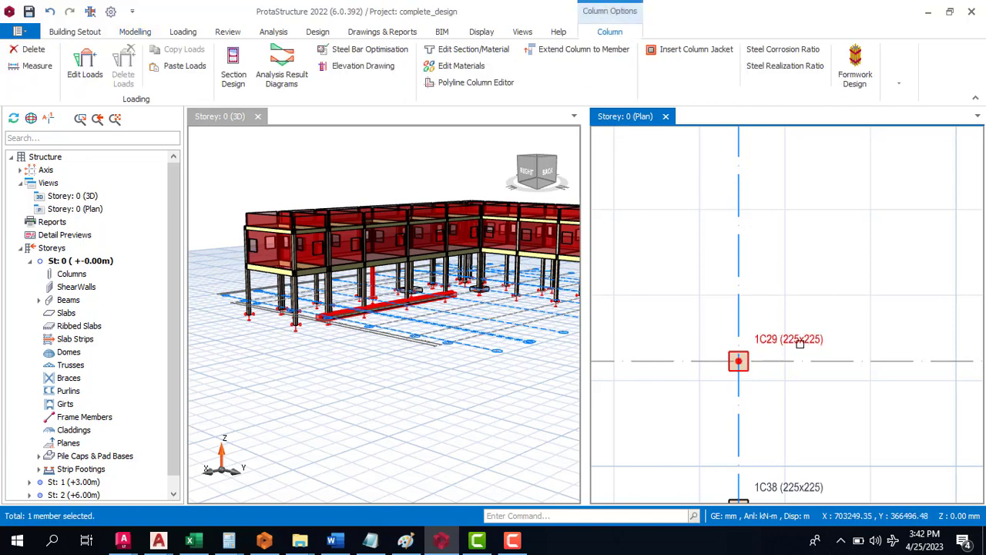
right_click(799, 344)
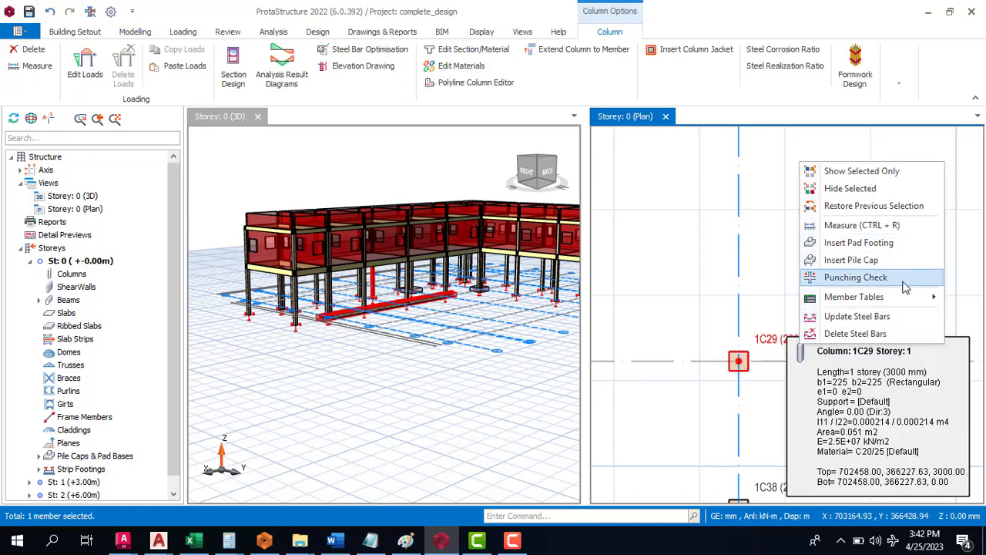
click(876, 262)
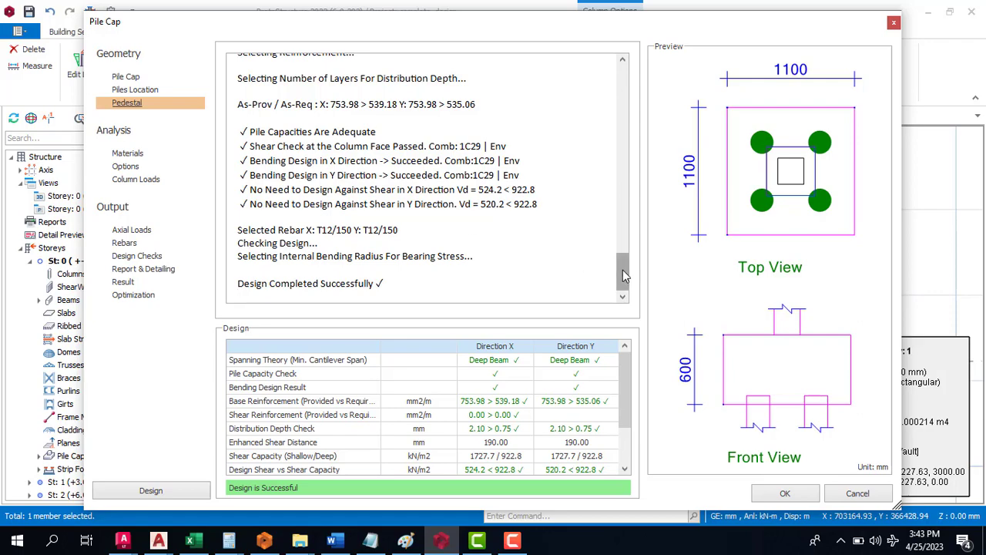
drag(625, 274, 627, 84)
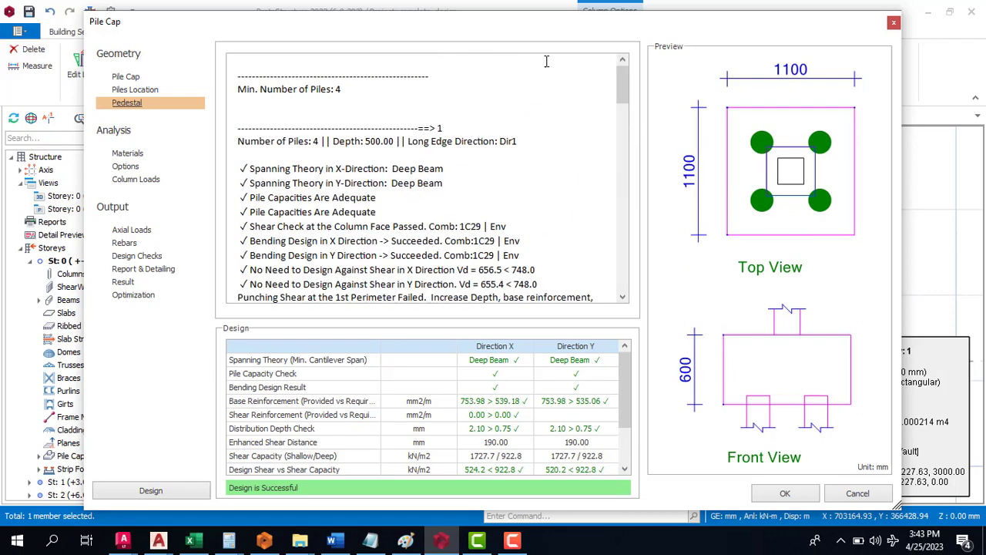
click(127, 78)
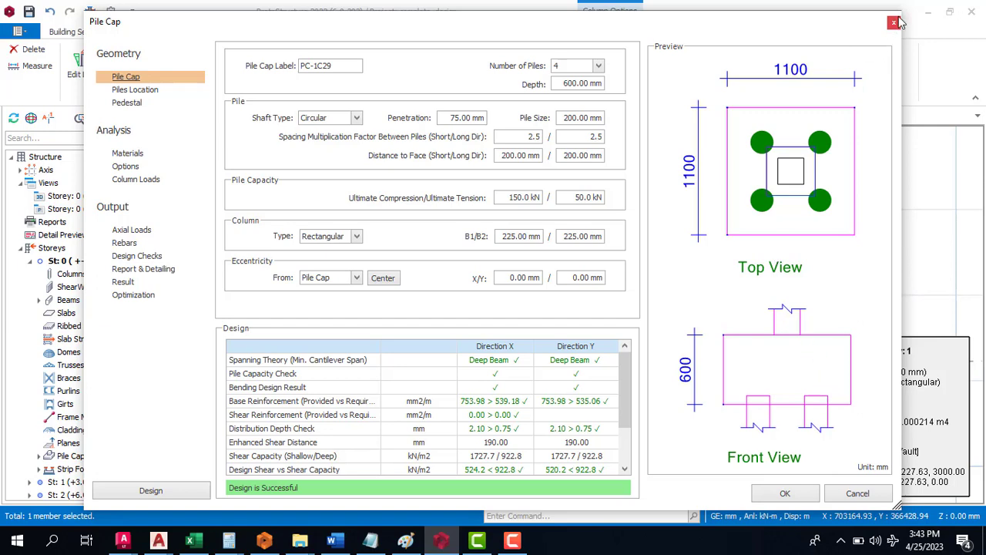
click(783, 499)
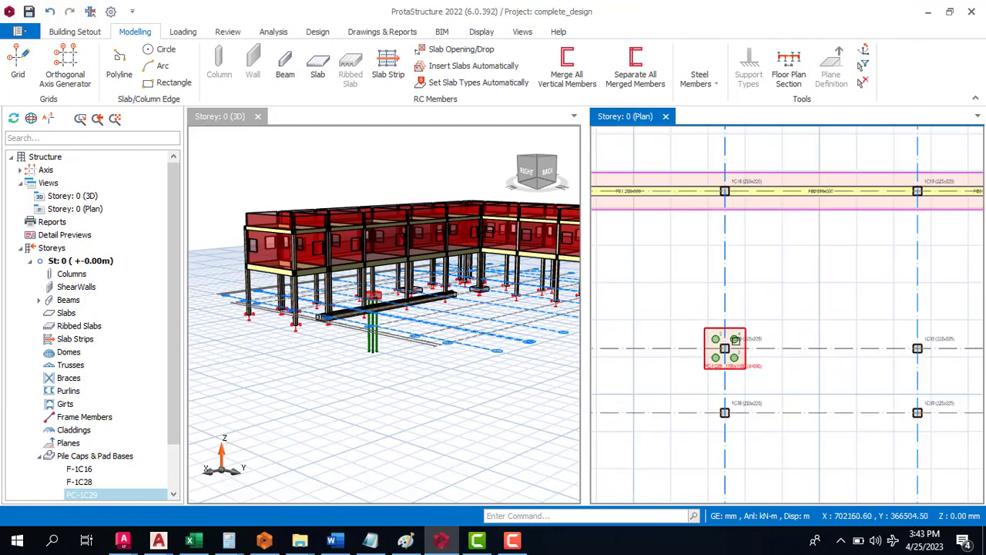
Inspect the pile cap under column 1C29 in the 3D model and compare it with the neighbouring footings in plan.
scroll(741, 343, down, 2)
scroll(371, 316, up, 6)
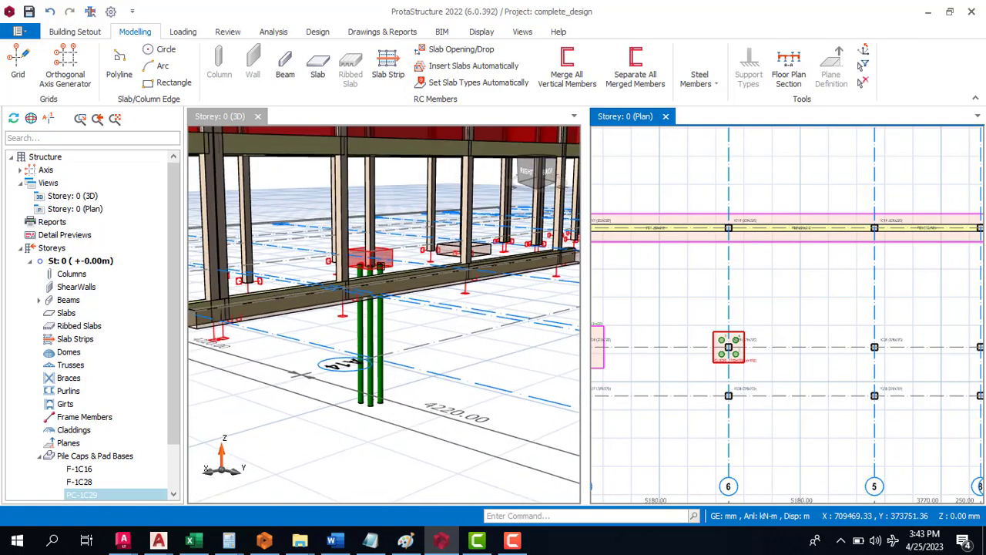
scroll(381, 266, up, 2)
scroll(352, 337, down, 4)
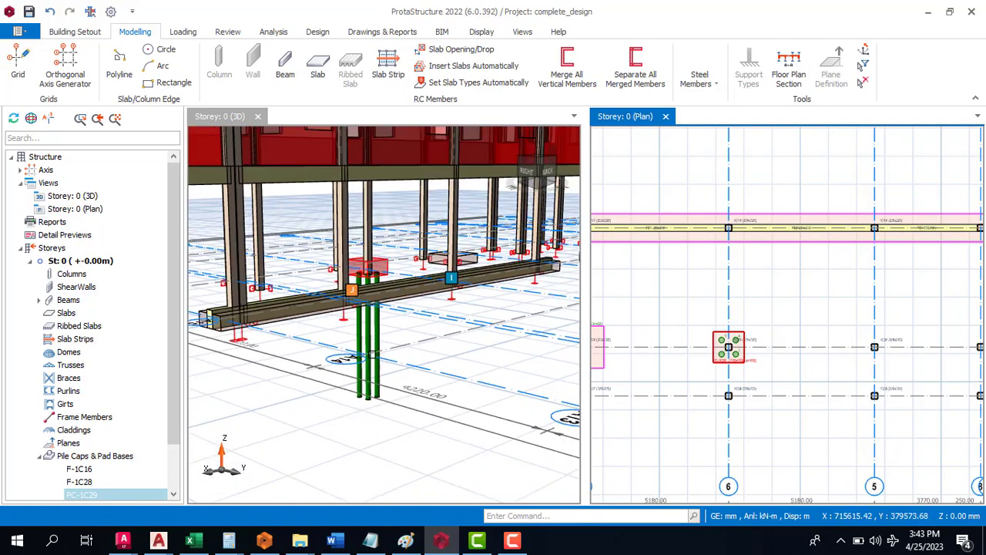
scroll(373, 354, down, 6)
drag(319, 398, 356, 412)
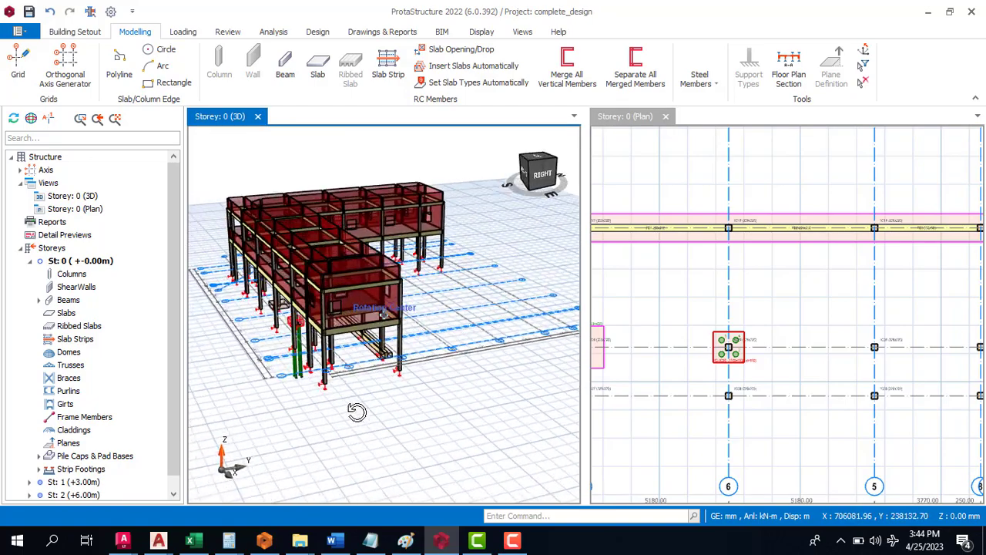
scroll(670, 377, up, 3)
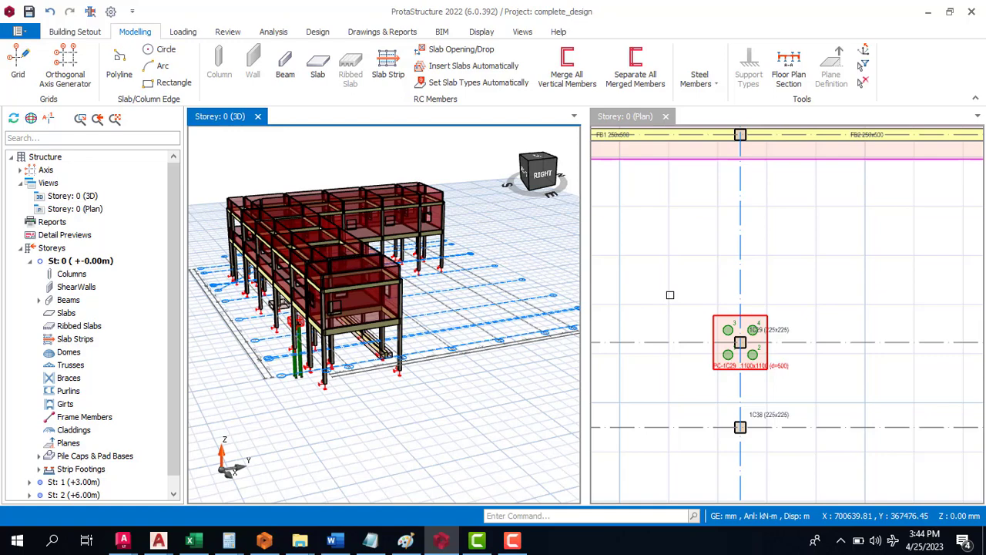
scroll(686, 298, down, 4)
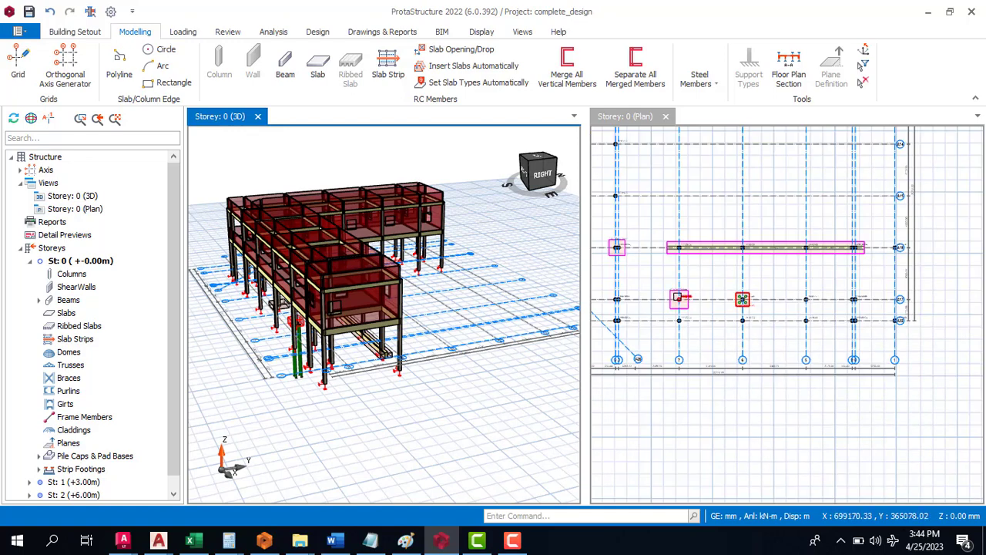
scroll(685, 297, up, 3)
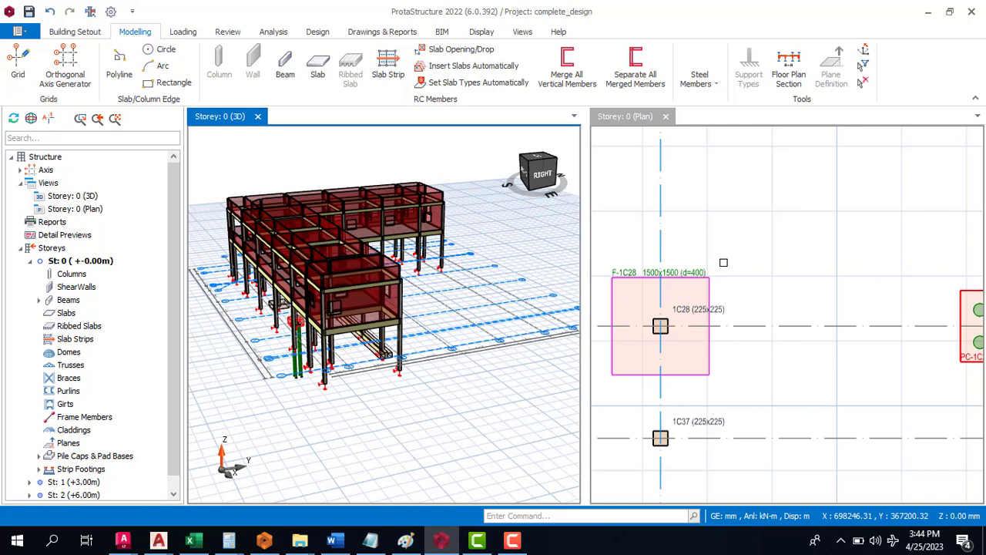
click(484, 34)
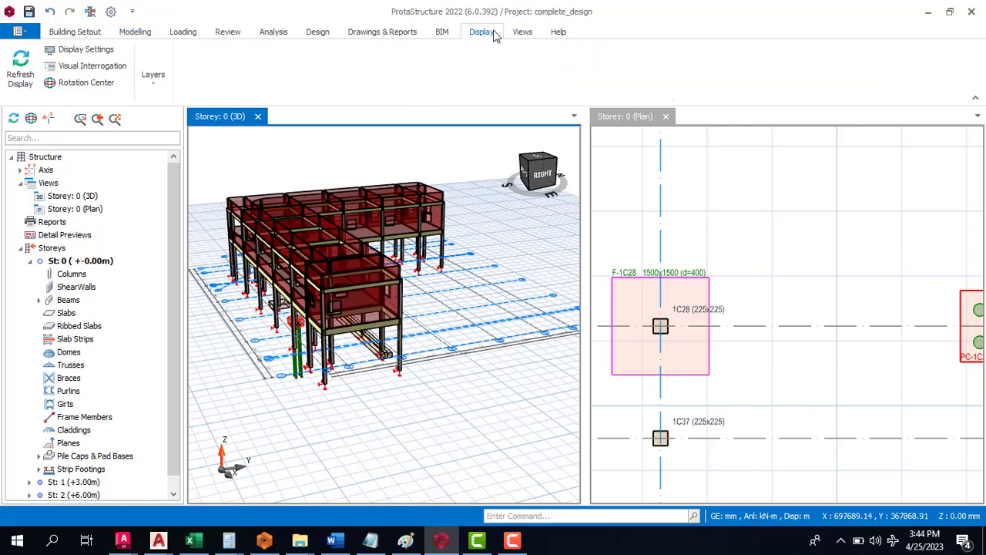
click(74, 68)
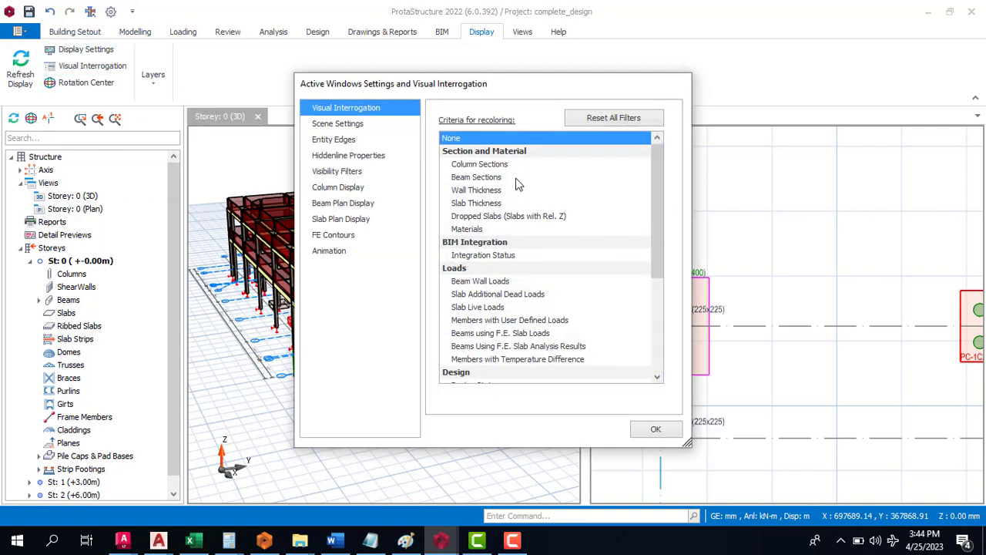
click(339, 188)
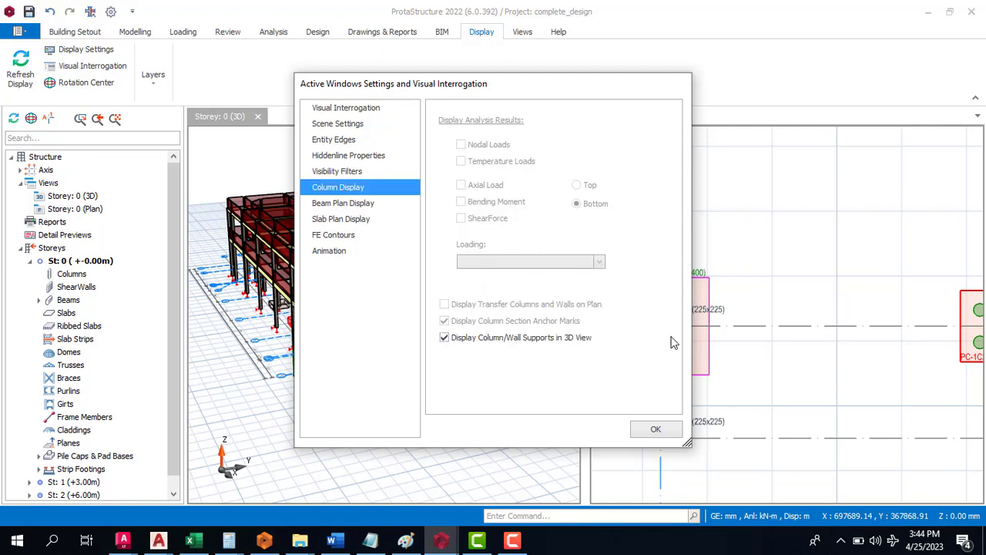
click(655, 430)
Make the storey 0 plan active and display its columns' bottom axial loads for the G (Dead Loads) case.
scroll(750, 289, down, 5)
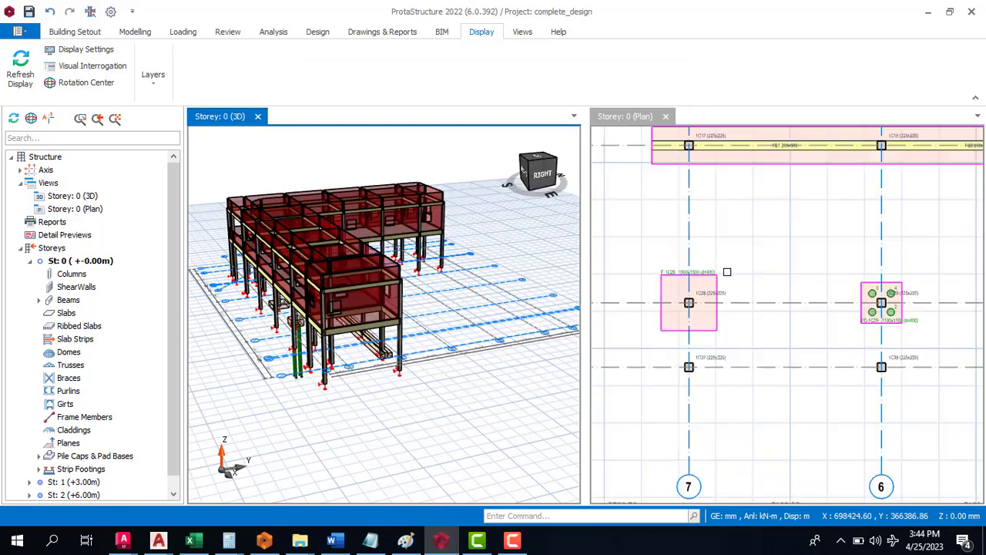
scroll(750, 289, down, 2)
scroll(732, 285, up, 6)
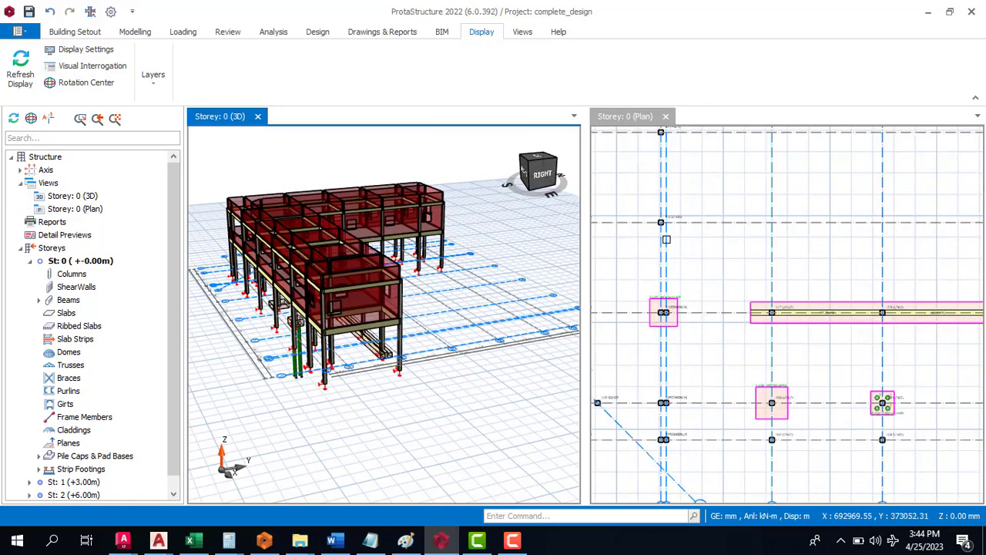
scroll(692, 426, up, 4)
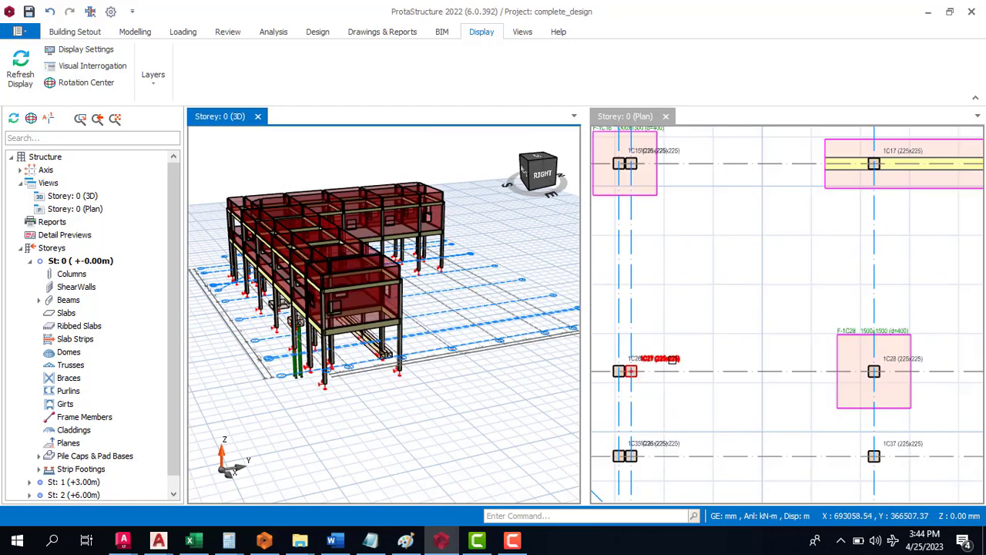
click(673, 360)
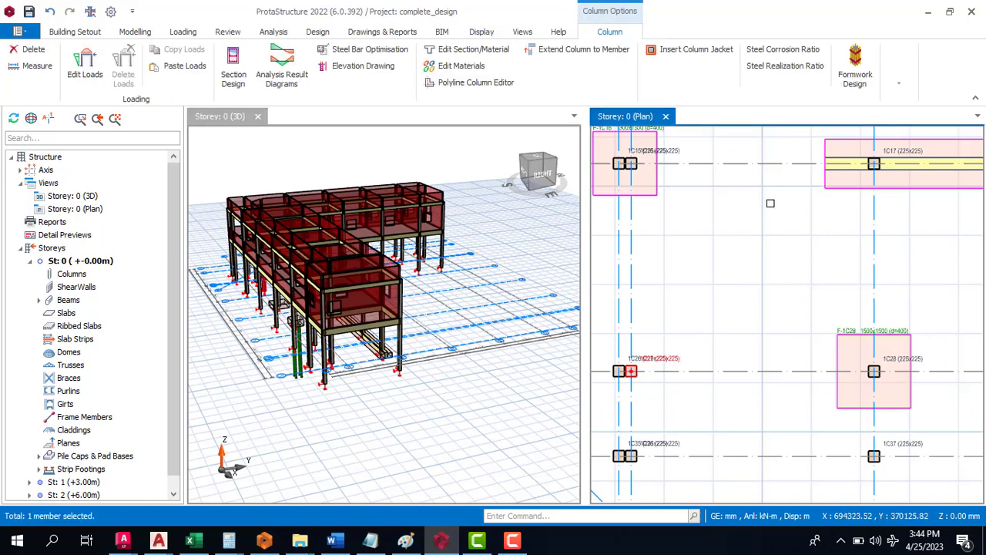
key(Escape)
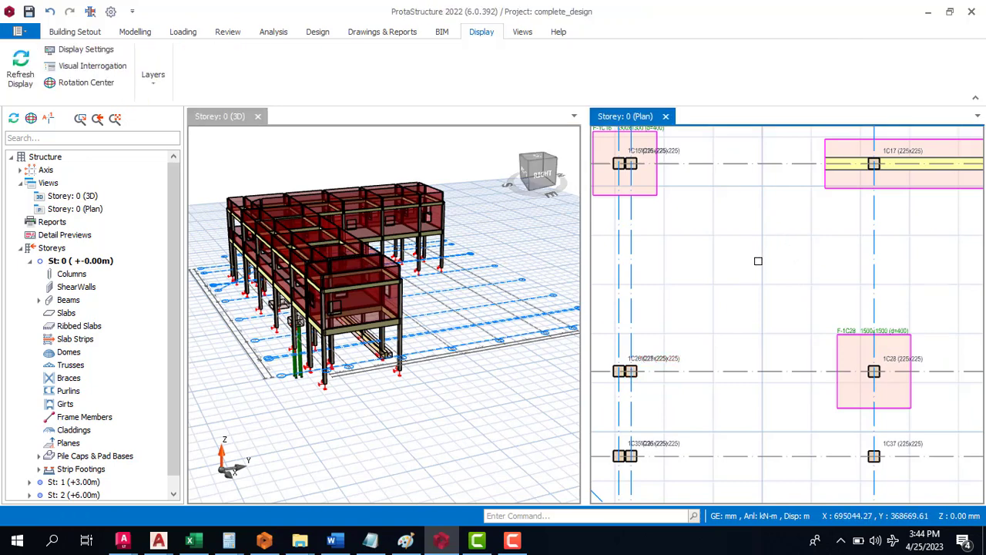
click(73, 67)
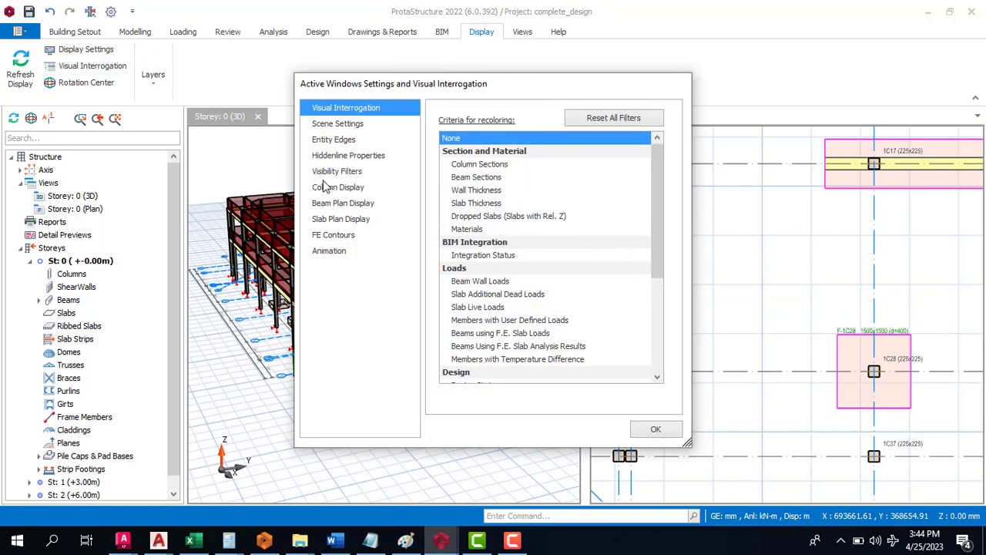
click(337, 187)
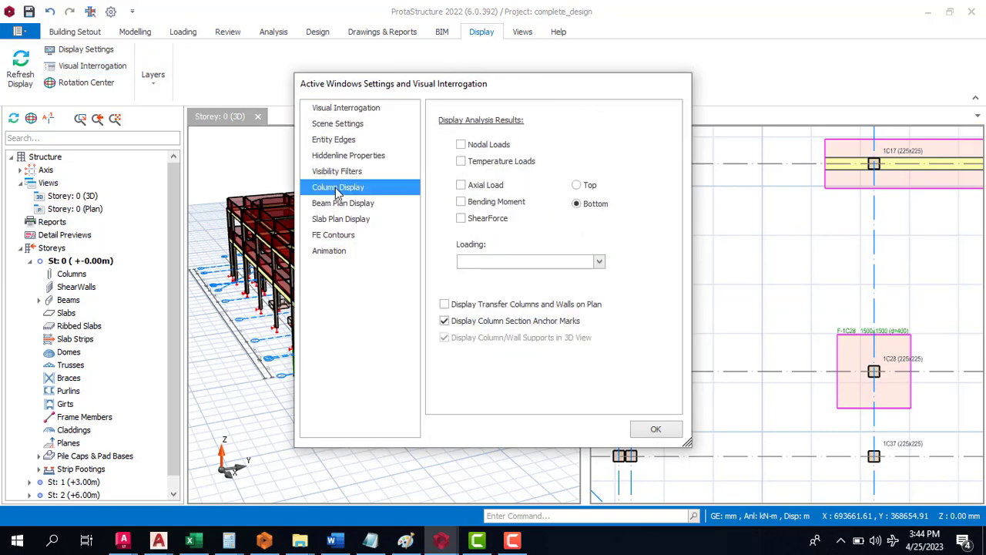
click(479, 187)
click(598, 262)
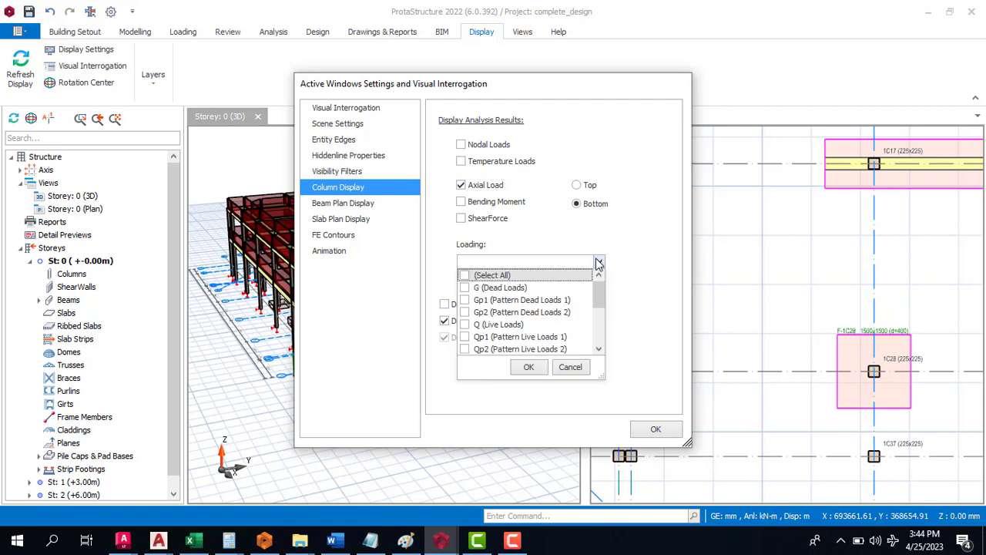
click(519, 291)
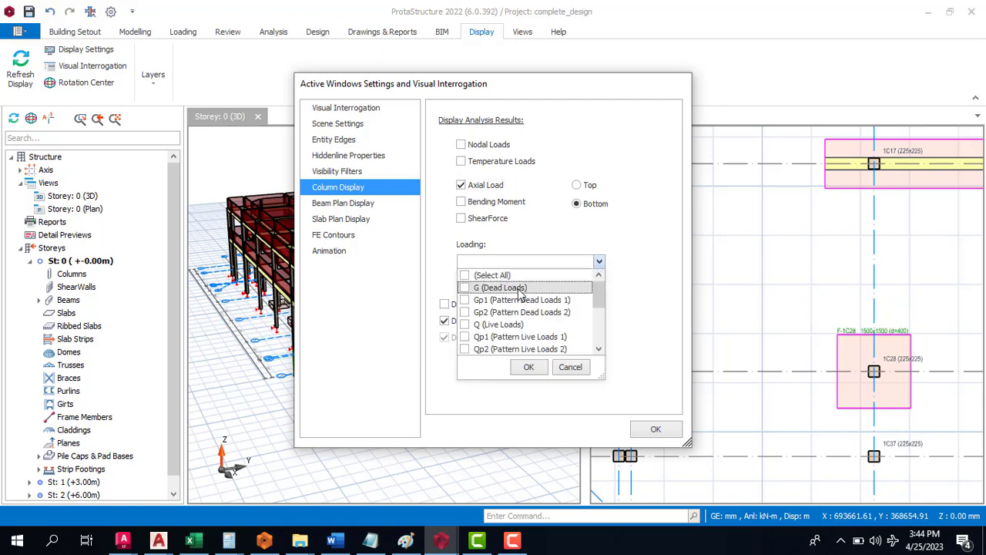
click(655, 429)
click(656, 430)
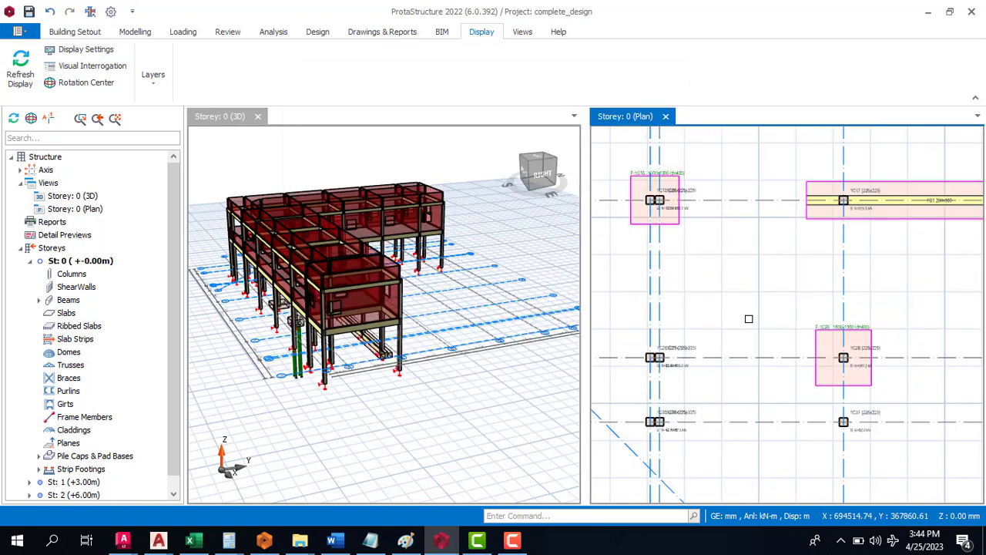
Examine the dead-load axial force labels at columns 1C27, 1C1 and 1C2 in the storey 0 plan.
scroll(690, 327, up, 8)
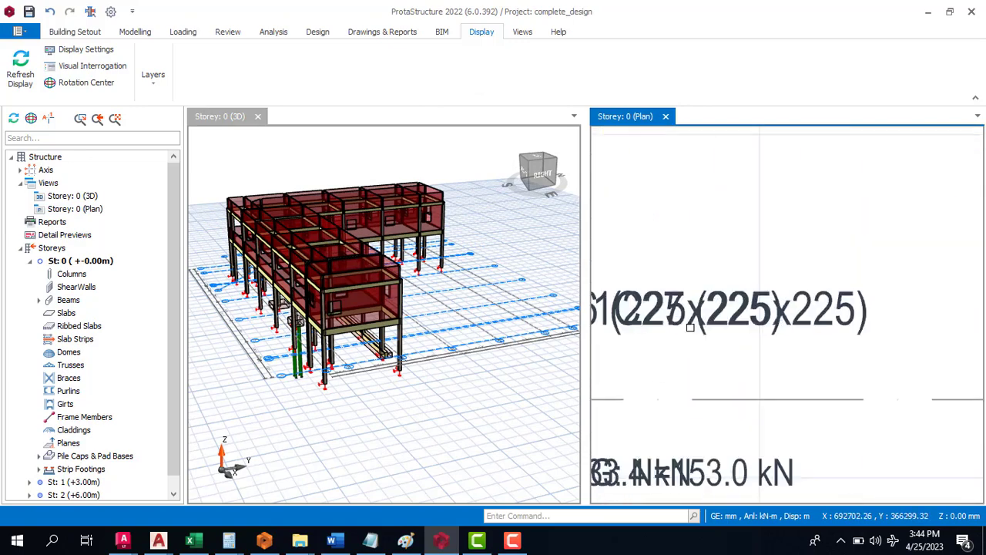
scroll(690, 328, down, 10)
scroll(812, 255, up, 8)
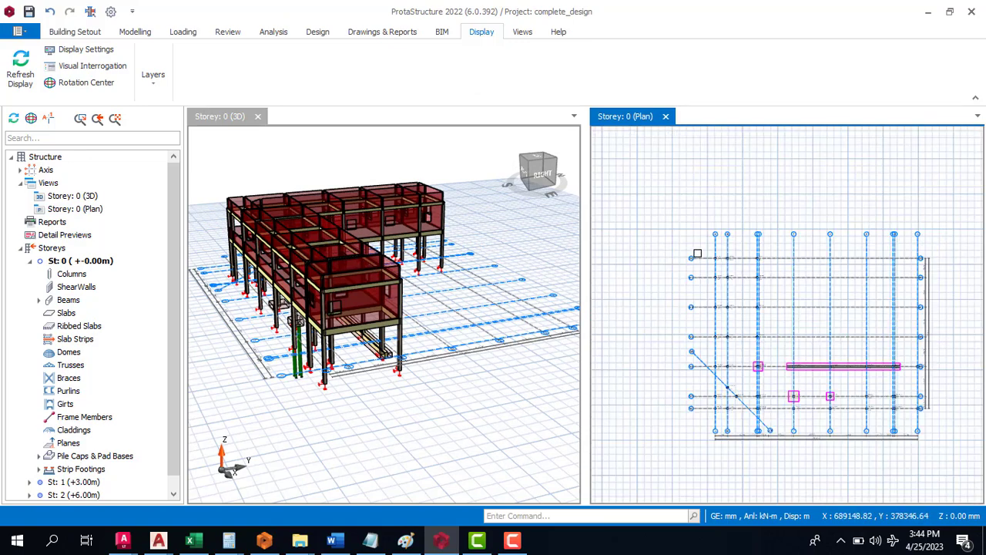
scroll(798, 260, up, 2)
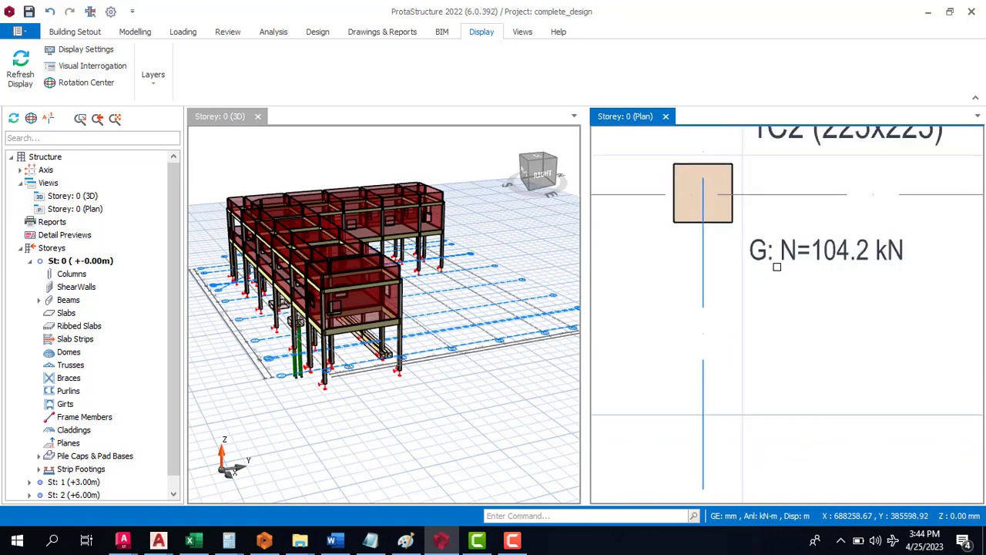
scroll(801, 239, down, 5)
scroll(724, 255, up, 5)
scroll(725, 255, down, 1)
scroll(705, 235, down, 3)
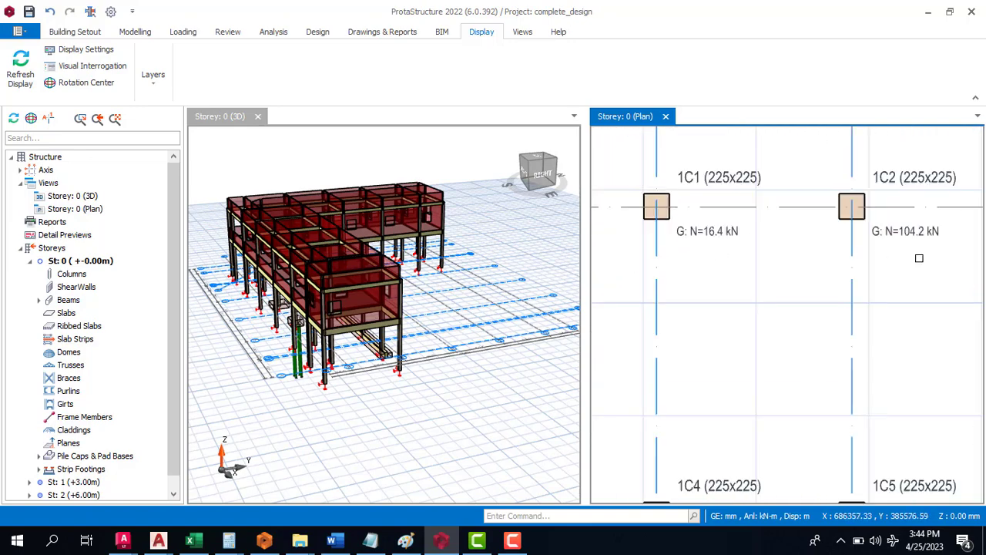
scroll(886, 223, up, 4)
scroll(729, 218, down, 2)
scroll(731, 215, down, 3)
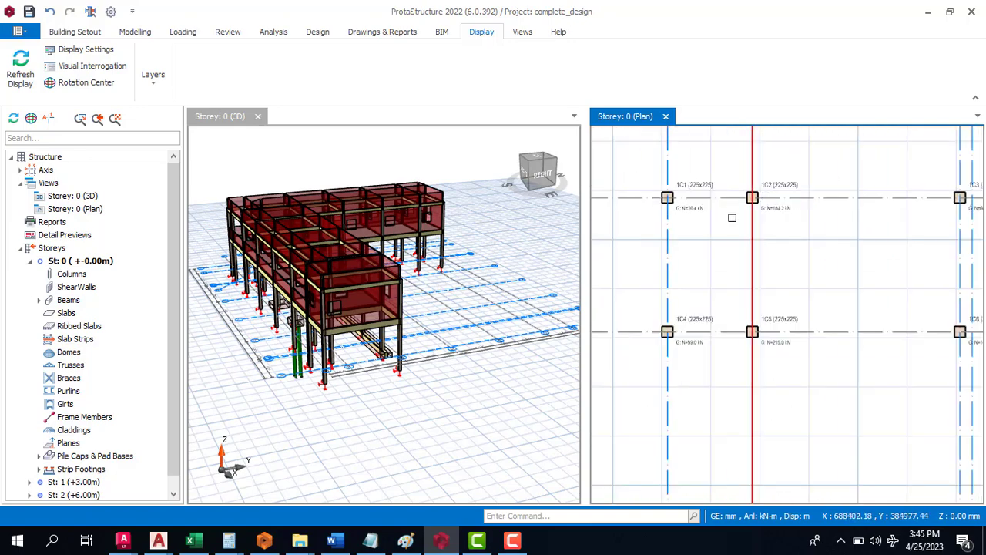
scroll(725, 278, up, 4)
scroll(716, 225, up, 3)
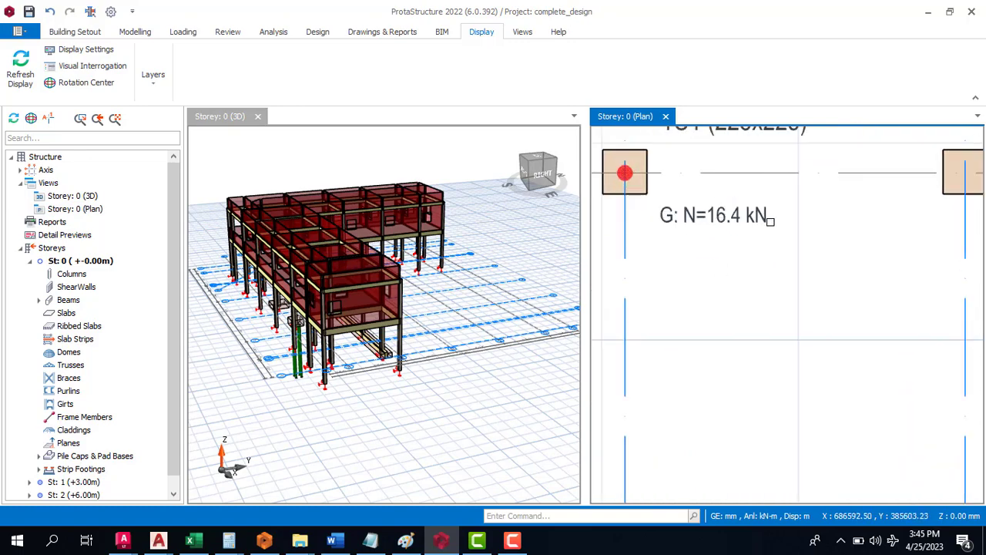
scroll(720, 221, down, 4)
scroll(877, 205, up, 3)
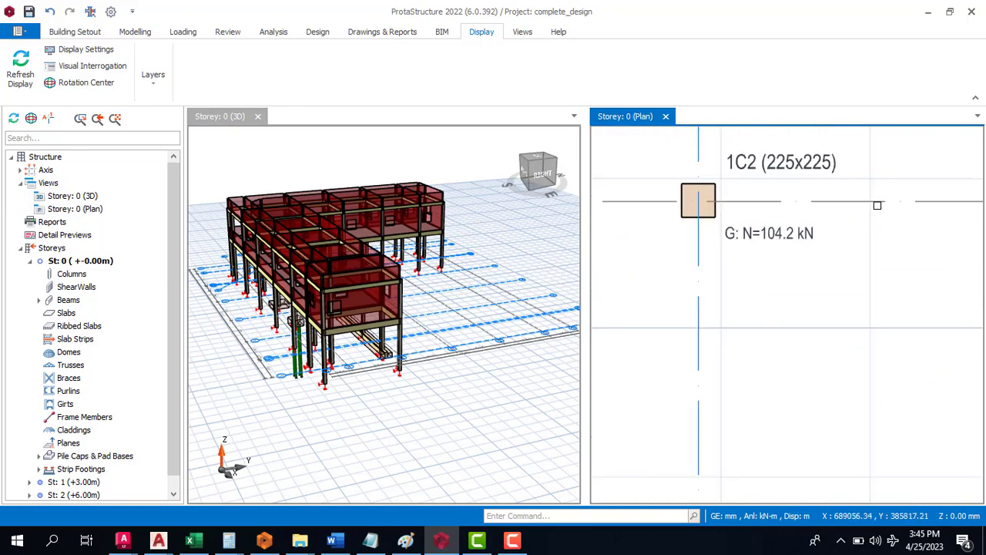
scroll(779, 265, up, 2)
Read the dead-load axial forces at columns 1C12, 1C9, 1C8, 1C13 and 1C14 in the storey 0 plan.
scroll(773, 277, down, 5)
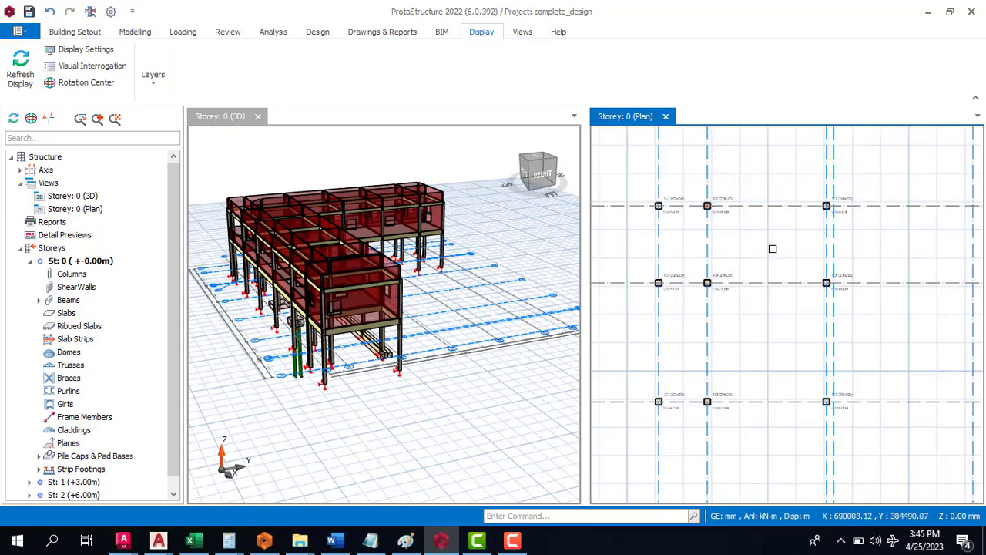
scroll(837, 352, up, 3)
scroll(690, 329, up, 3)
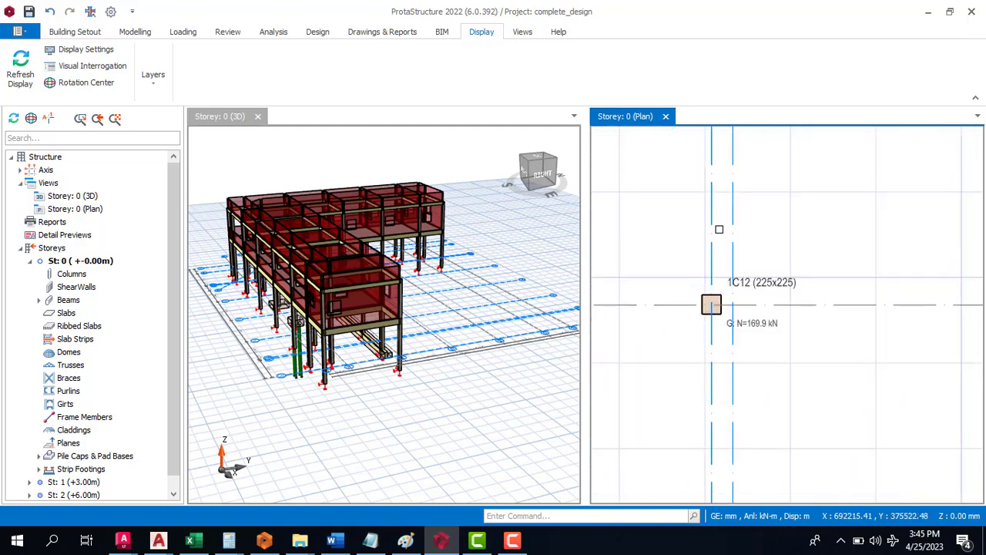
scroll(694, 248, down, 4)
scroll(689, 292, down, 2)
scroll(698, 281, up, 2)
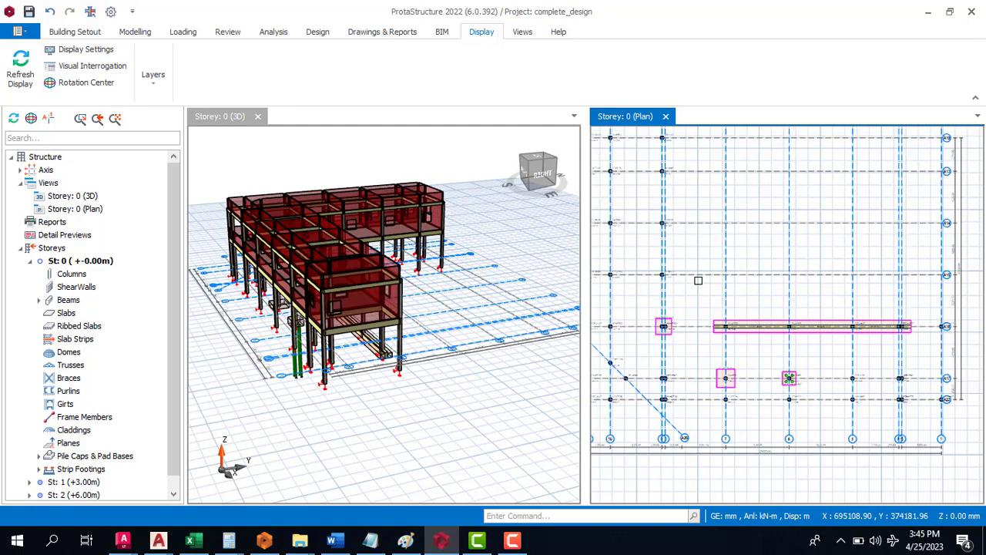
mouse_move(698, 280)
scroll(690, 243, up, 5)
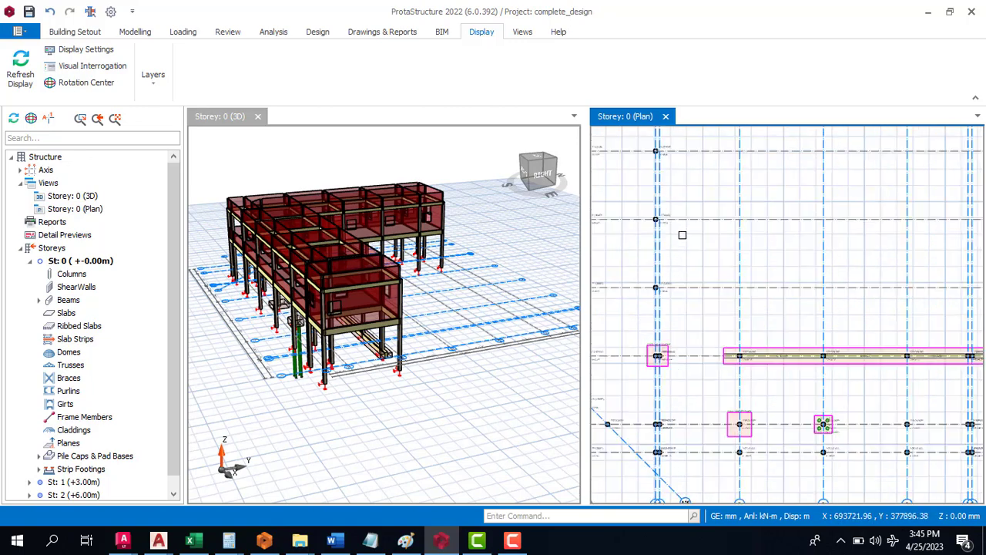
scroll(821, 244, down, 3)
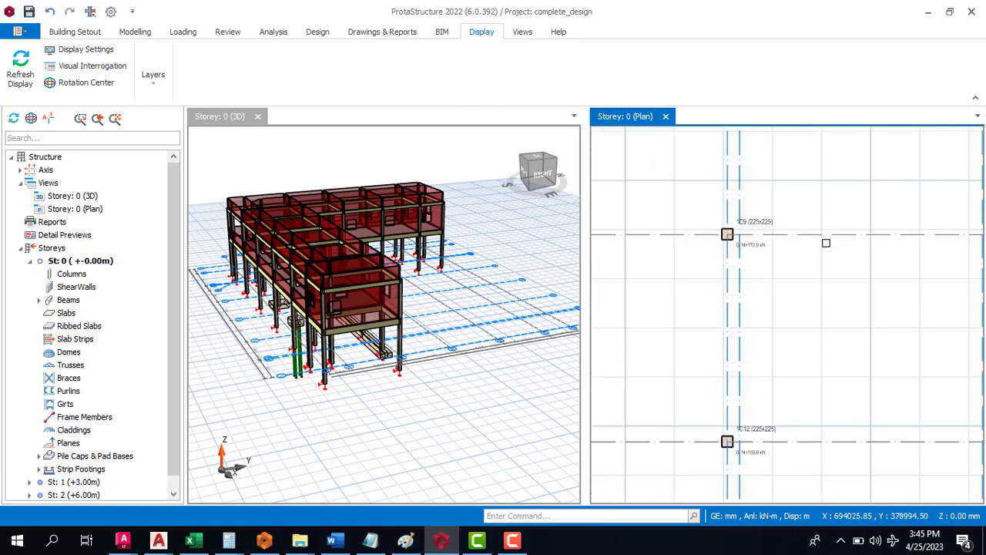
scroll(813, 290, up, 3)
scroll(797, 295, up, 2)
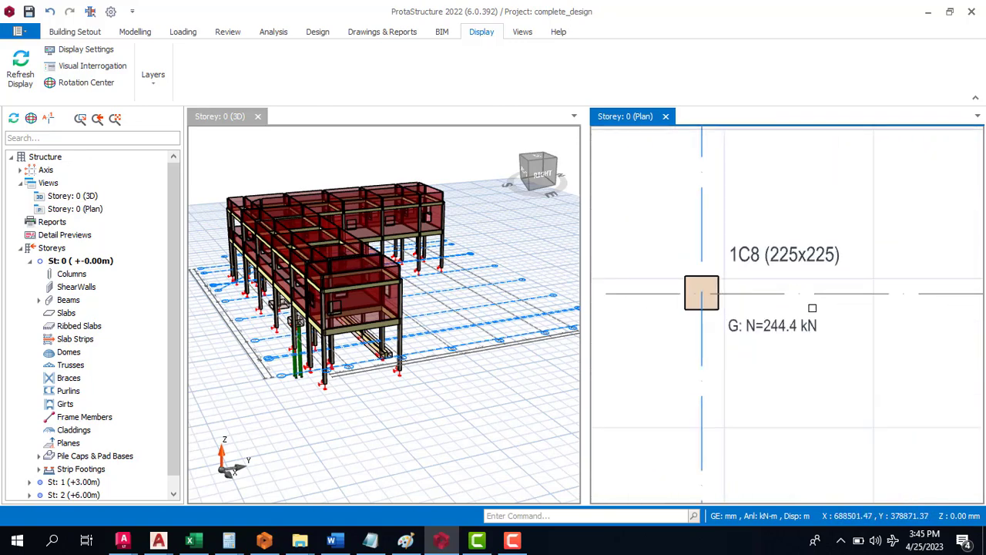
mouse_move(812, 308)
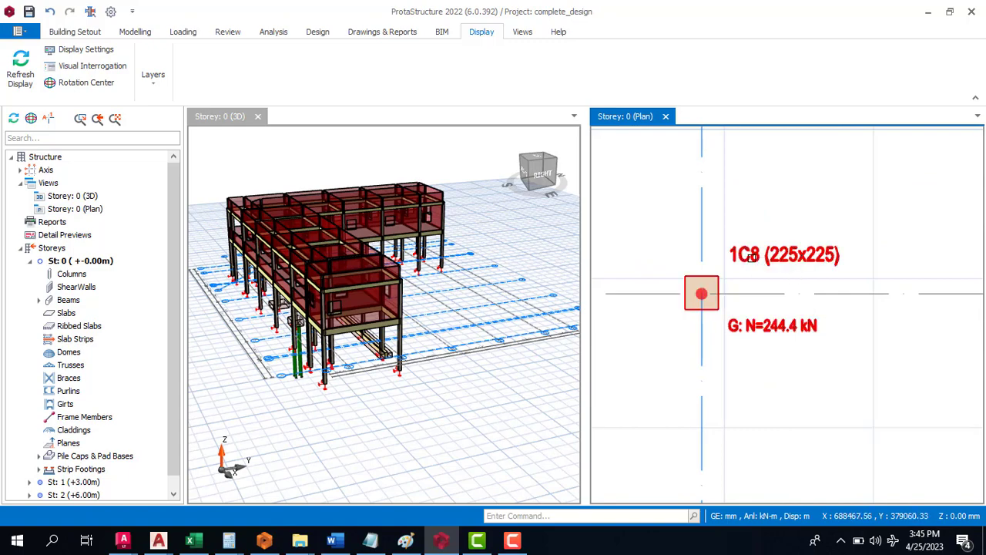
scroll(728, 289, down, 5)
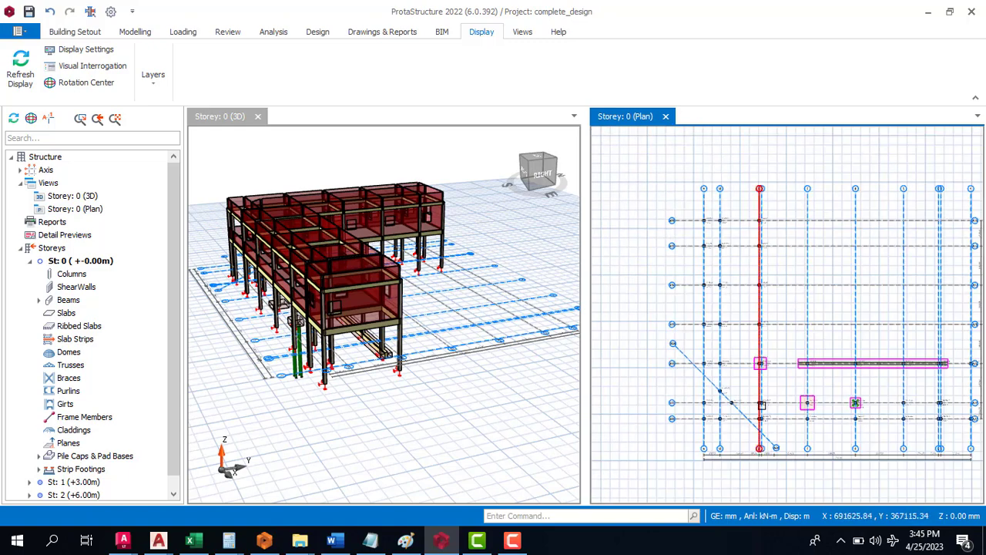
scroll(700, 354, up, 2)
scroll(700, 354, up, 3)
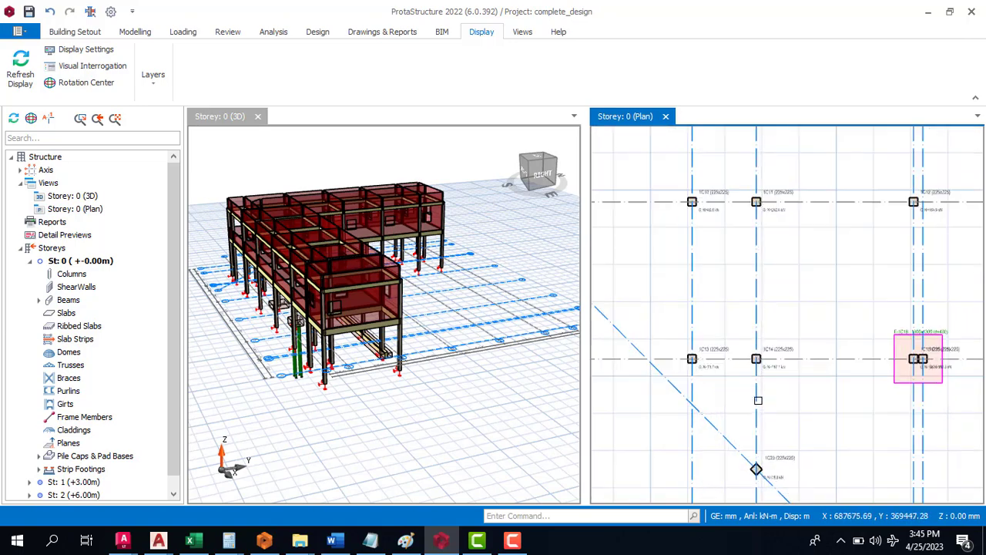
mouse_move(792, 329)
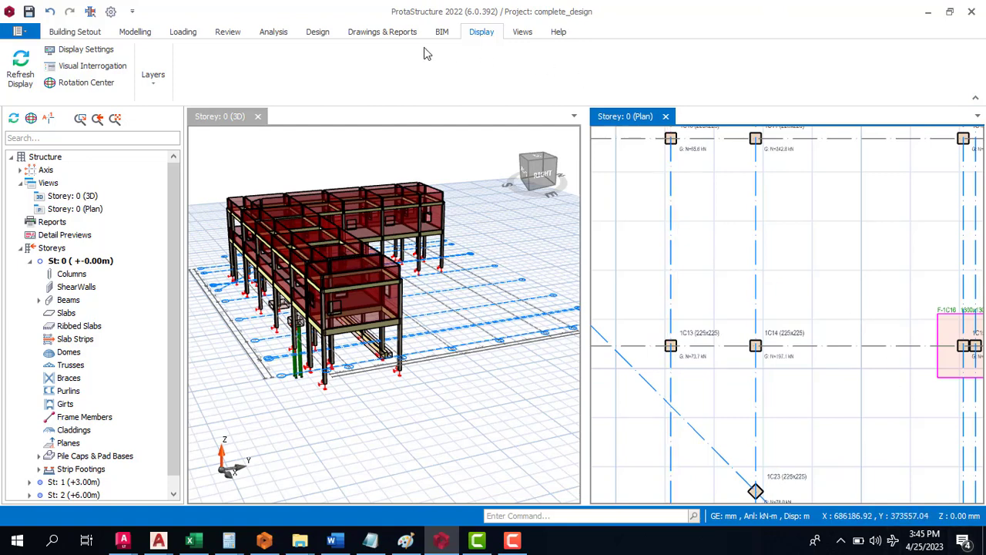
Launch ProtaDetails from the complete_design model, saving the project changes.
click(318, 33)
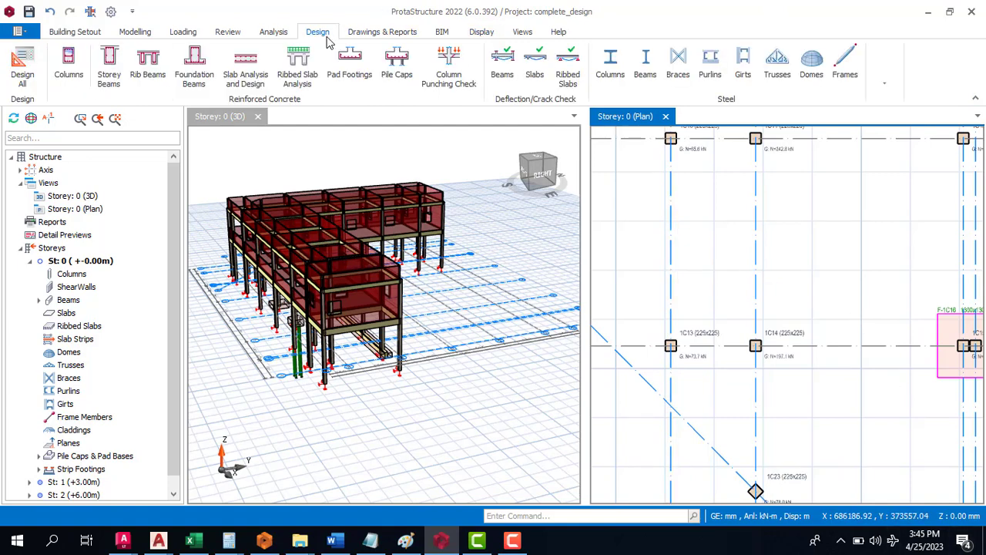
click(276, 34)
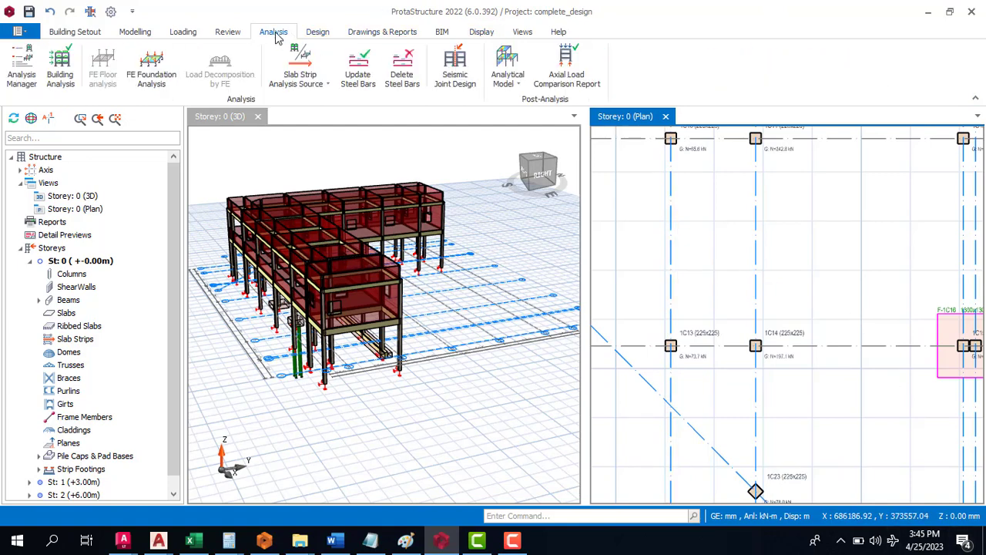
click(377, 31)
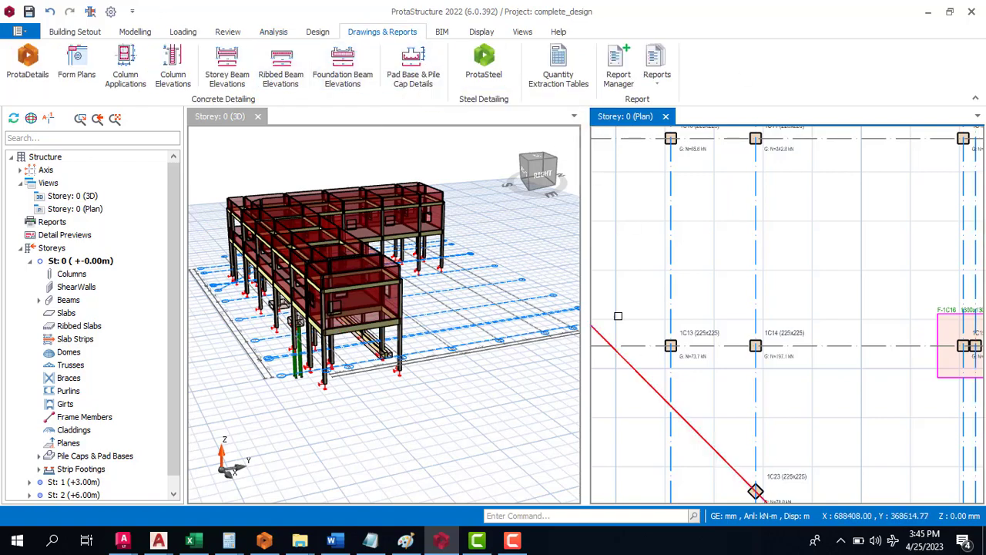
scroll(685, 324, down, 4)
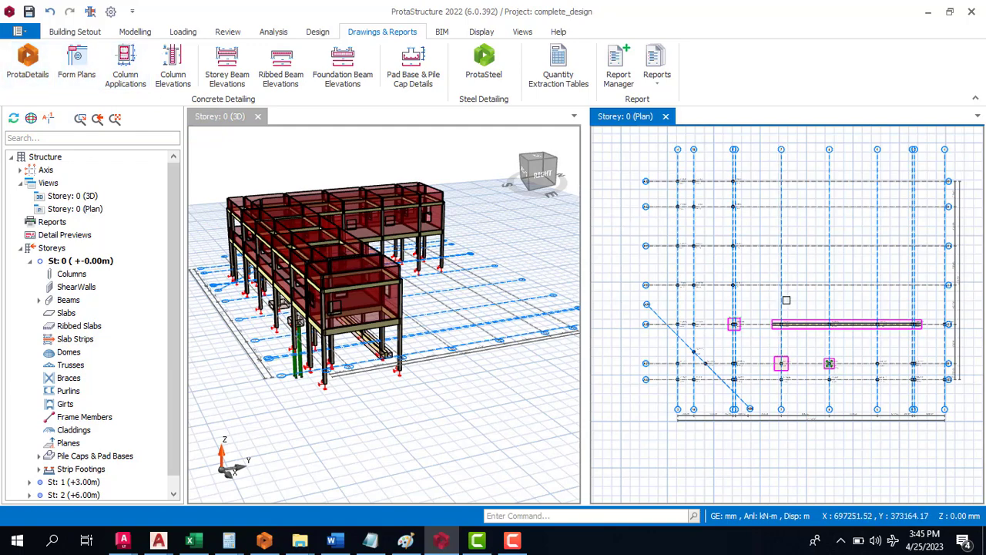
click(28, 66)
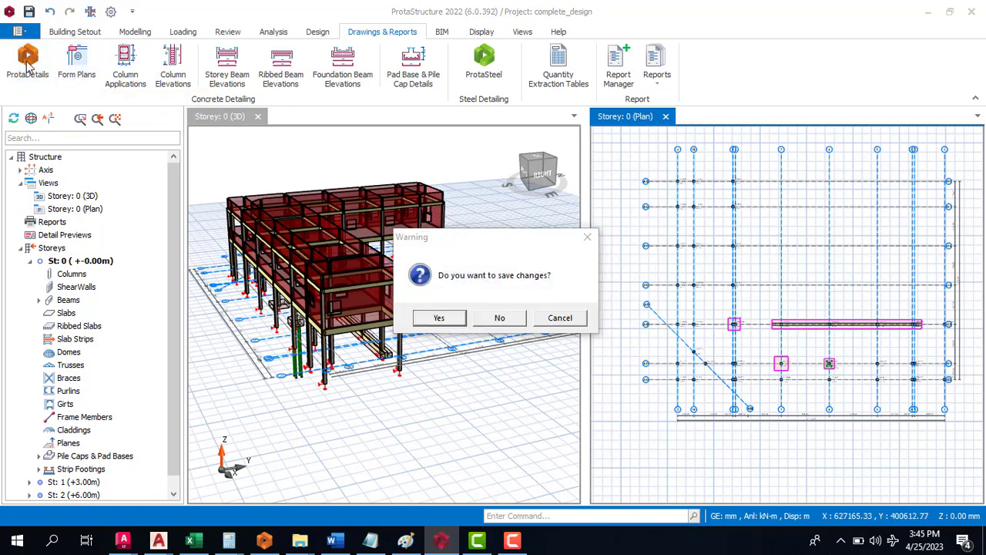
click(438, 319)
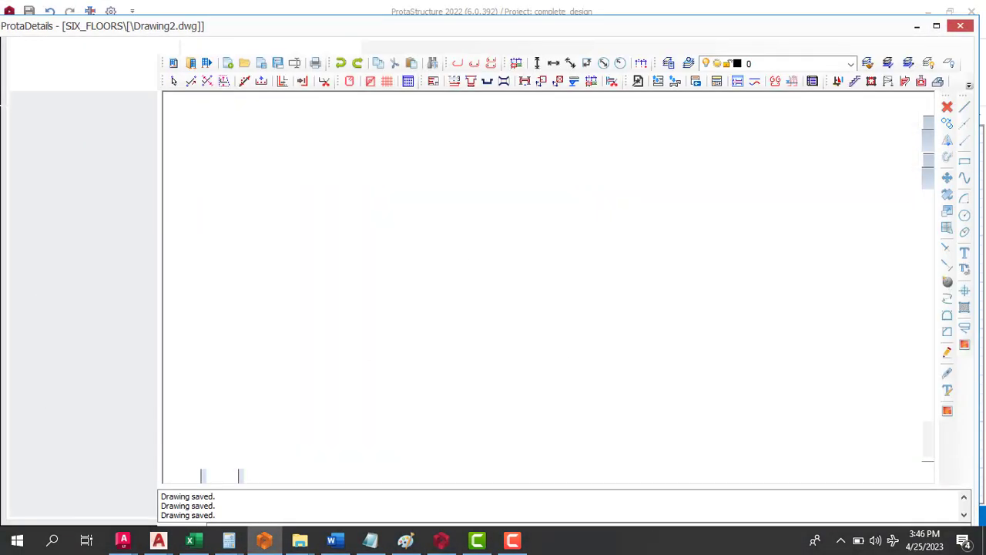
Look over the form plans and foundation beam elevations in the SIX_FLOORS drawing in ProtaDetails.
click(519, 545)
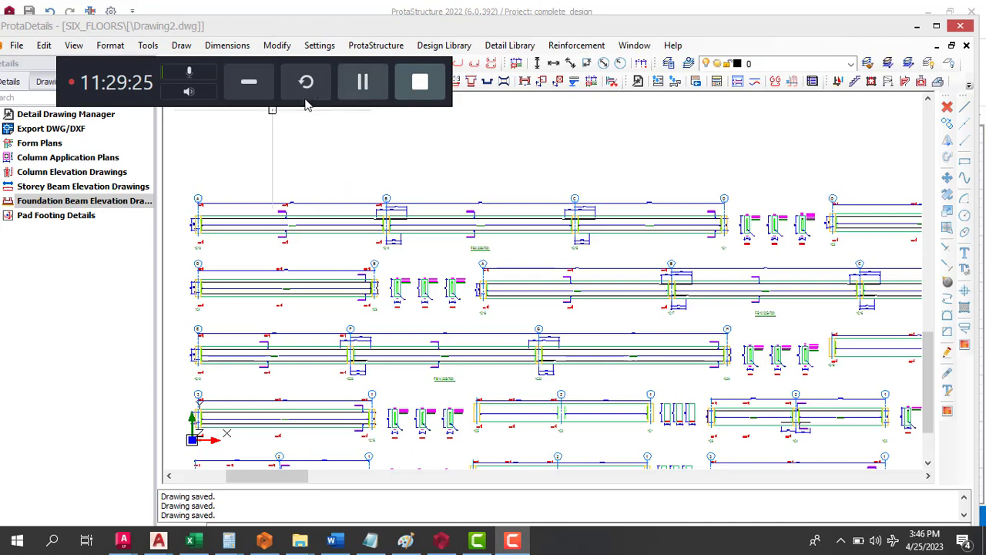
click(249, 82)
scroll(540, 270, down, 2)
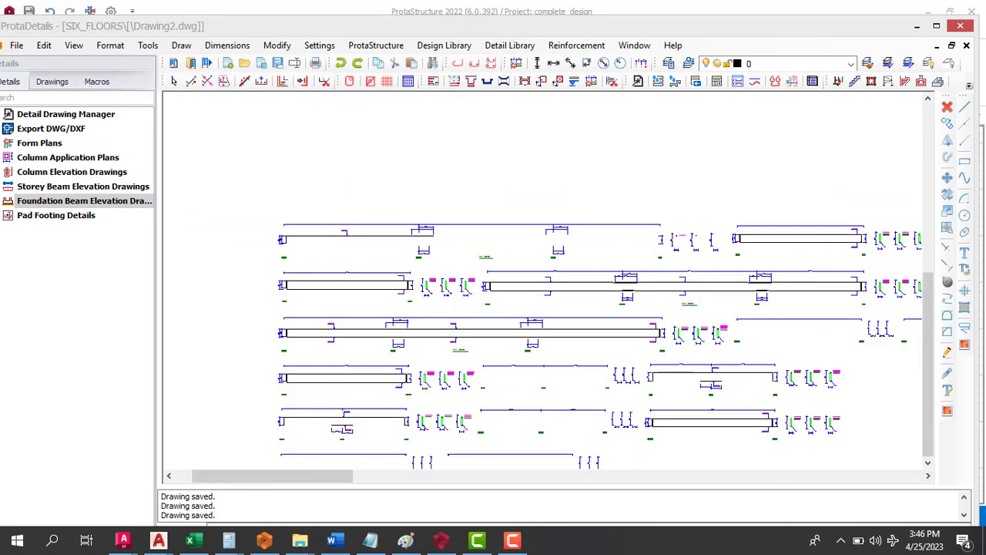
scroll(374, 132, down, 5)
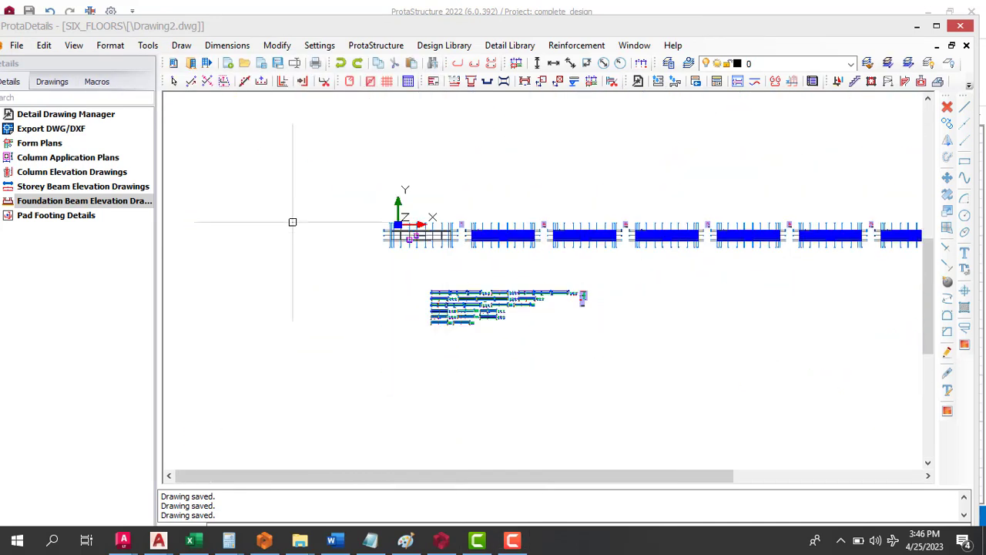
scroll(292, 221, down, 3)
scroll(283, 207, up, 3)
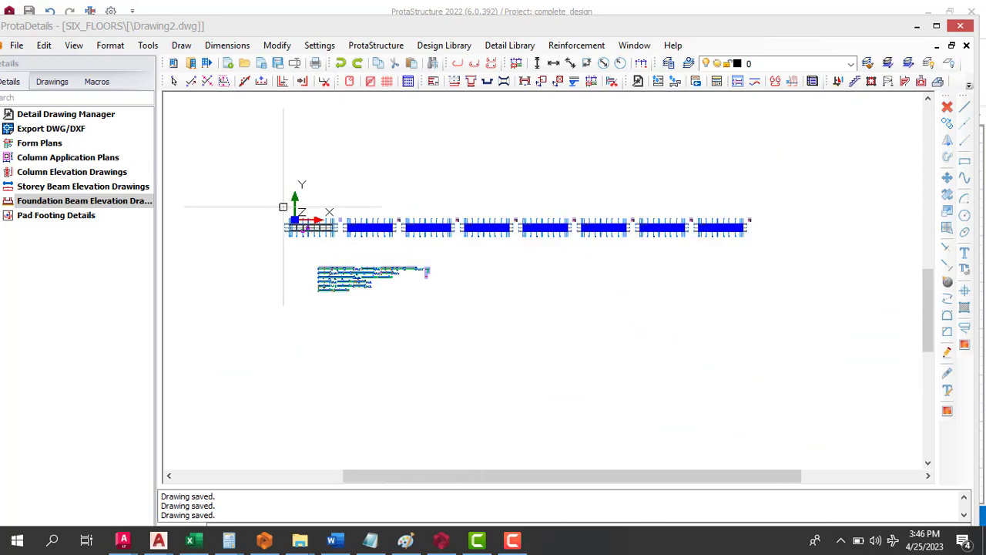
scroll(283, 207, up, 1)
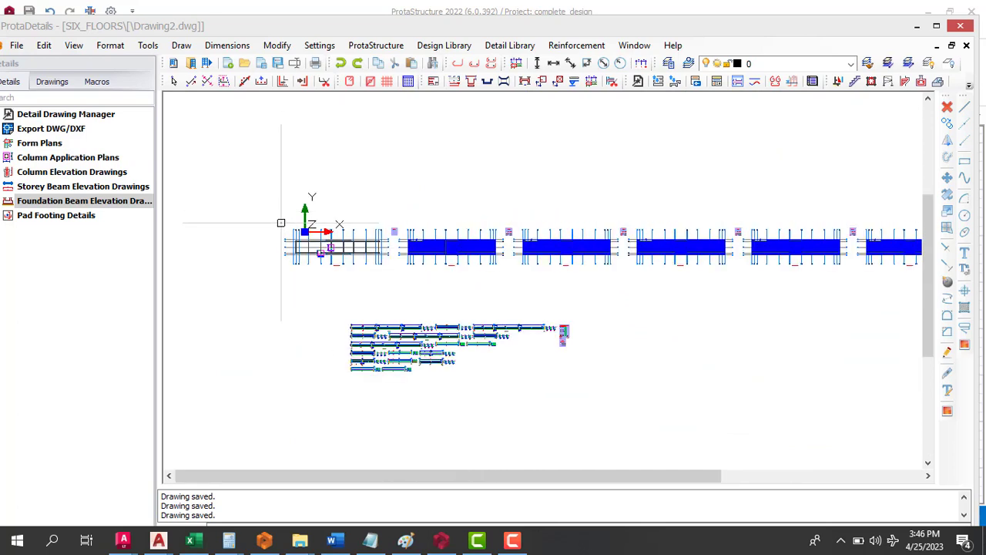
Open the complete_design project in ProtaDetails, checking the project name against the ProtaStructure model.
click(19, 46)
click(53, 77)
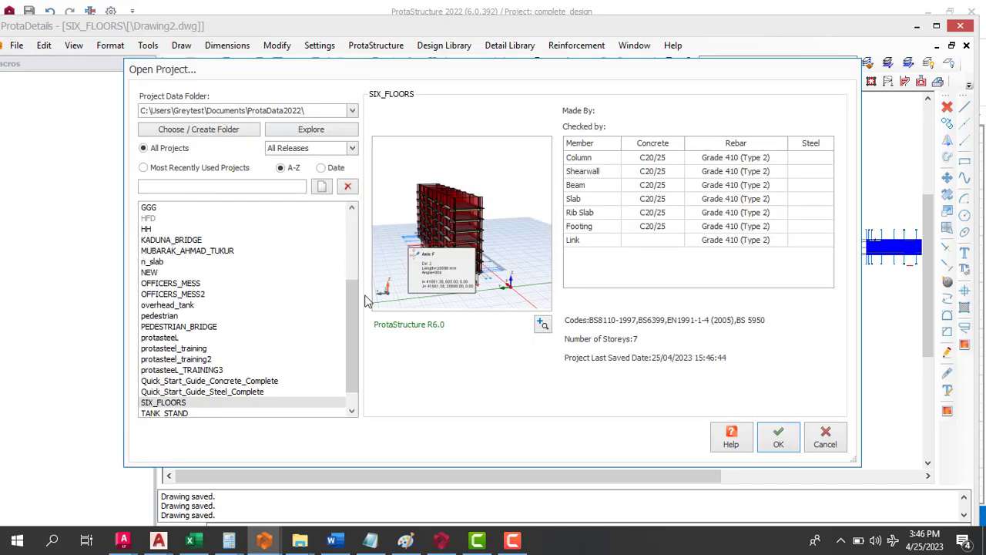
drag(353, 324, 333, 218)
click(172, 220)
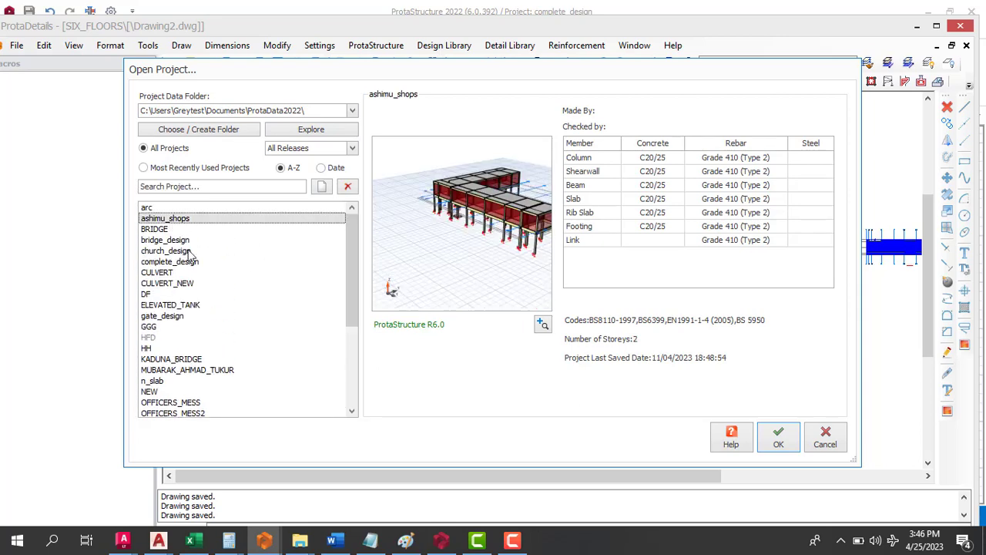
click(162, 231)
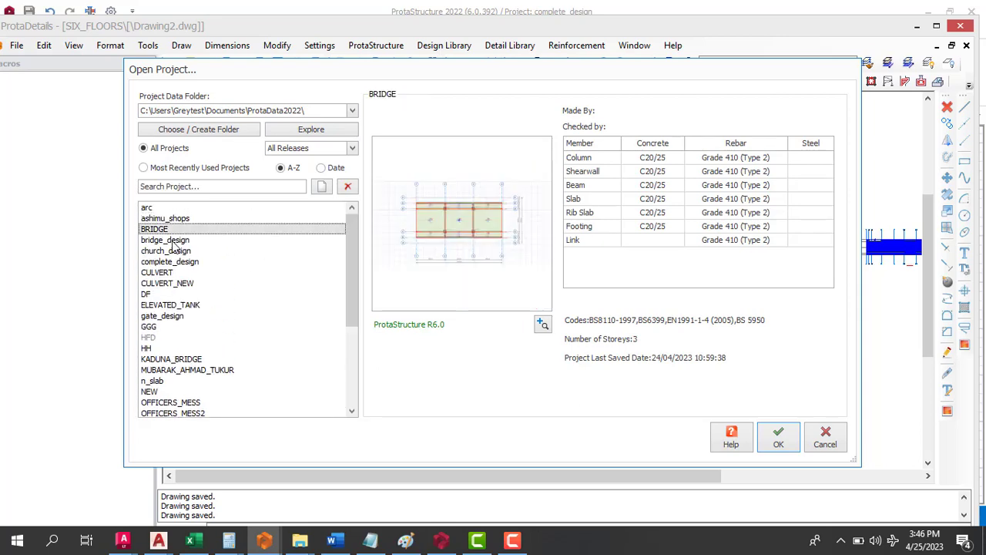
click(173, 241)
click(177, 252)
click(179, 262)
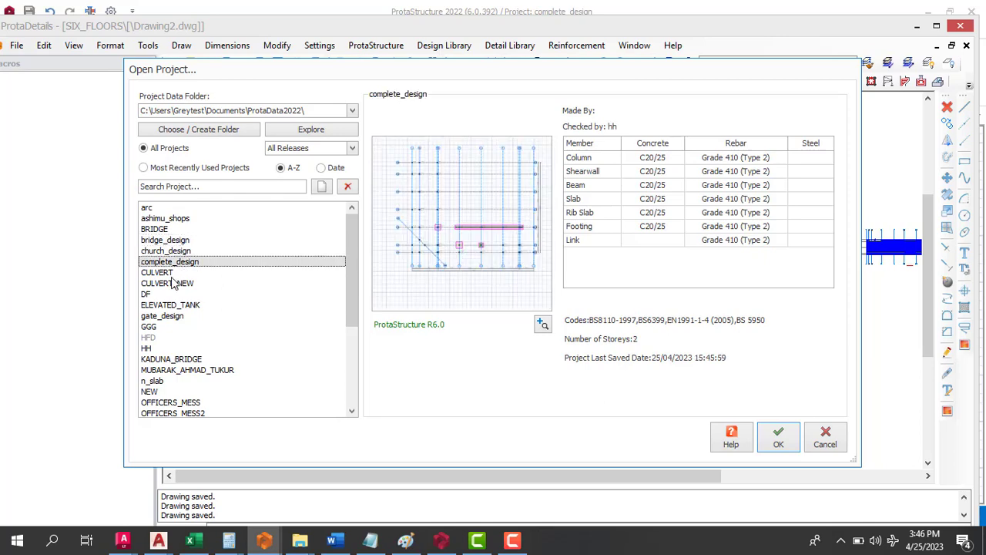
click(442, 540)
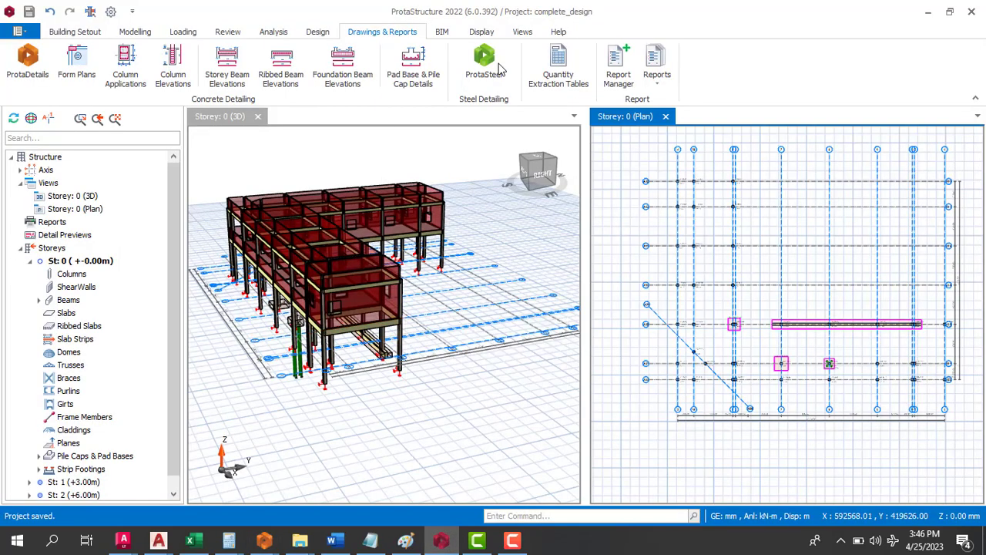
click(928, 12)
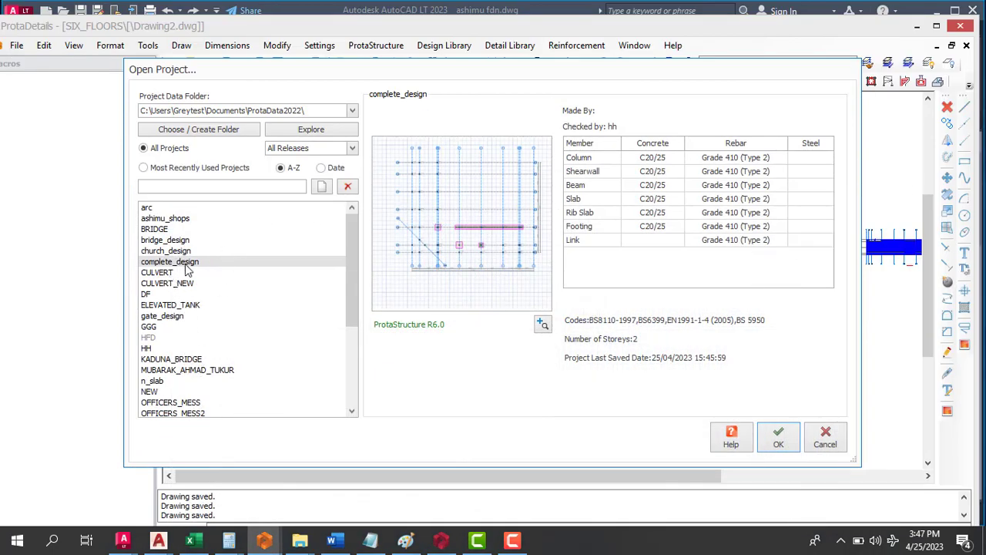
click(777, 444)
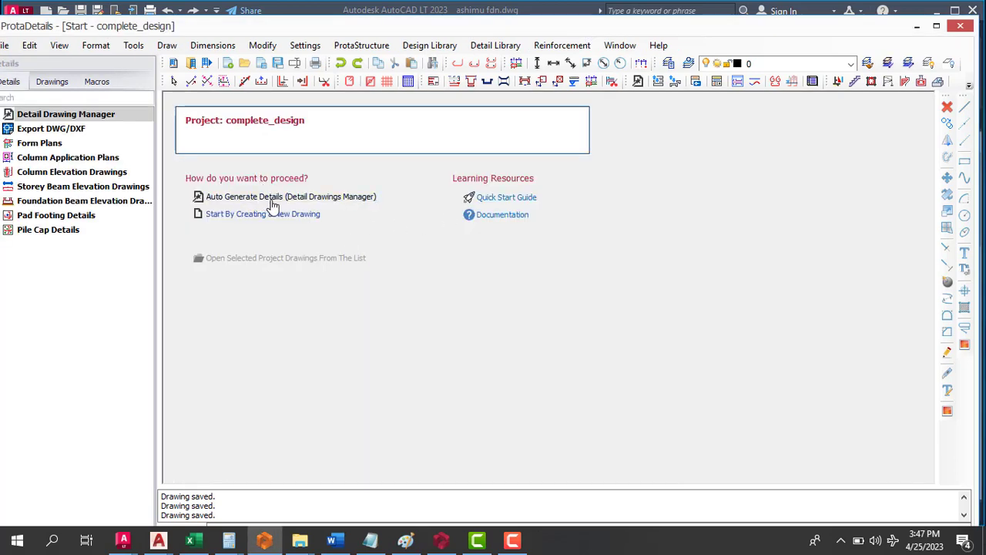
Close the leftover SIX_FLOORS and ashimu_shops drawings and exit ProtaDetails.
click(319, 203)
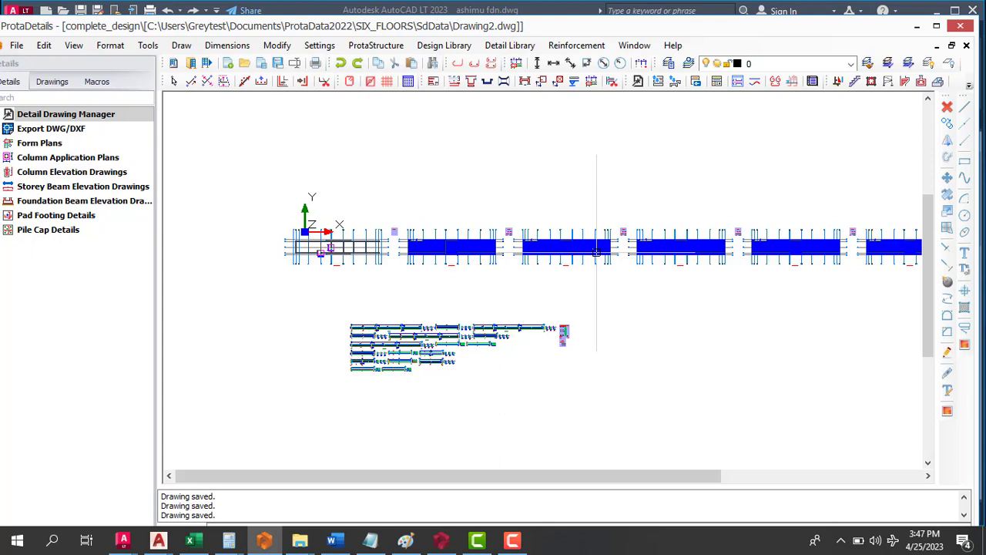
click(473, 176)
click(580, 194)
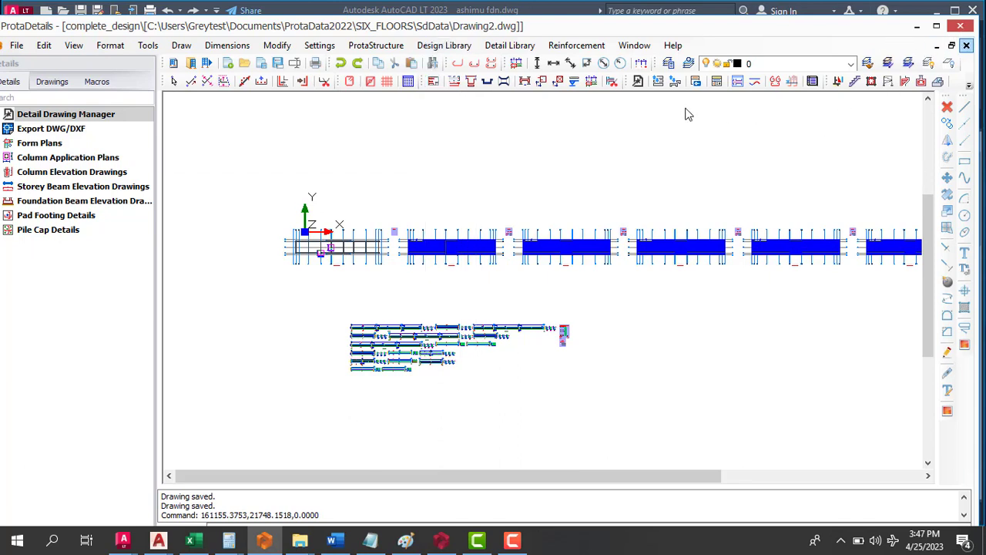
click(966, 44)
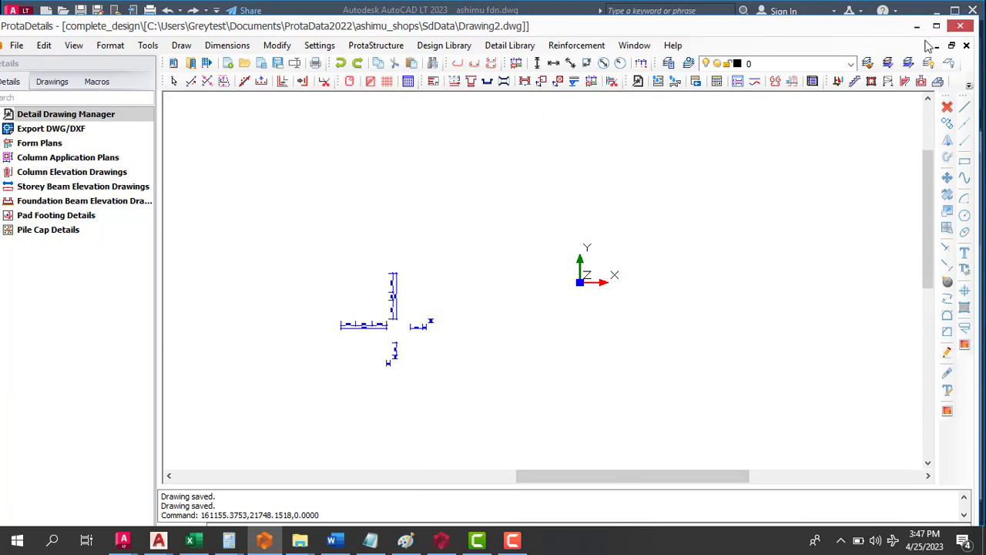
click(961, 27)
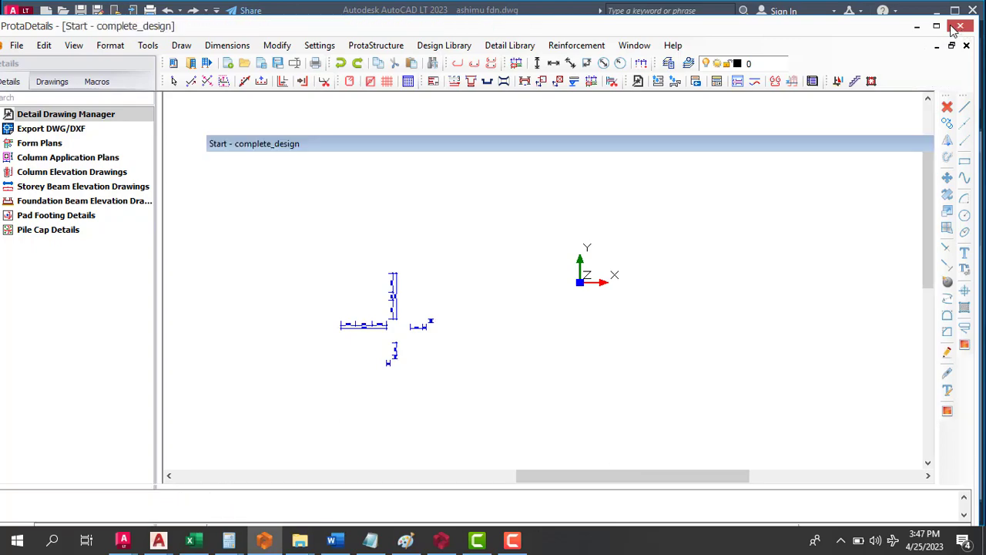
click(961, 27)
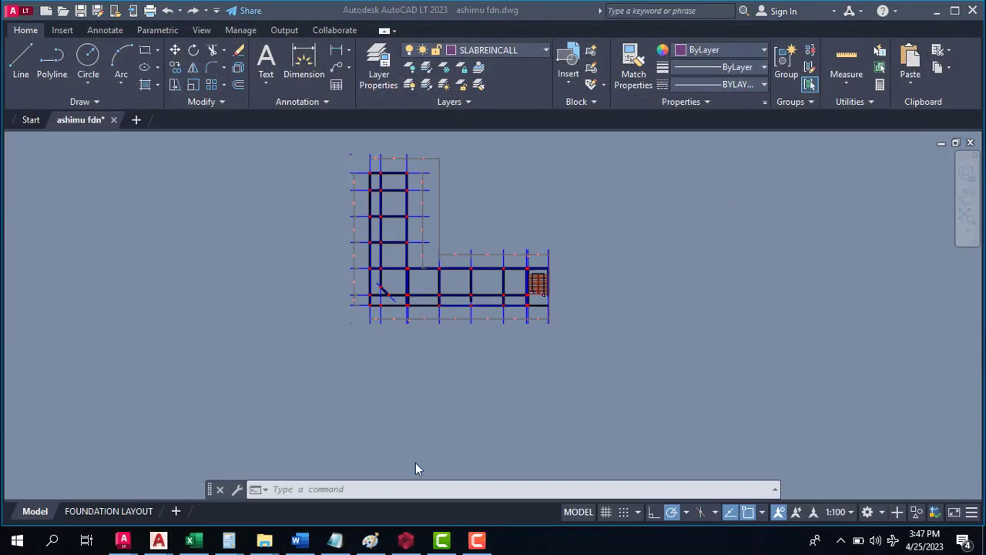
Relaunch ProtaDetails from ProtaStructure and generate all of complete_design's detail drawings in a new drawing, from form plans to pile caps.
click(406, 539)
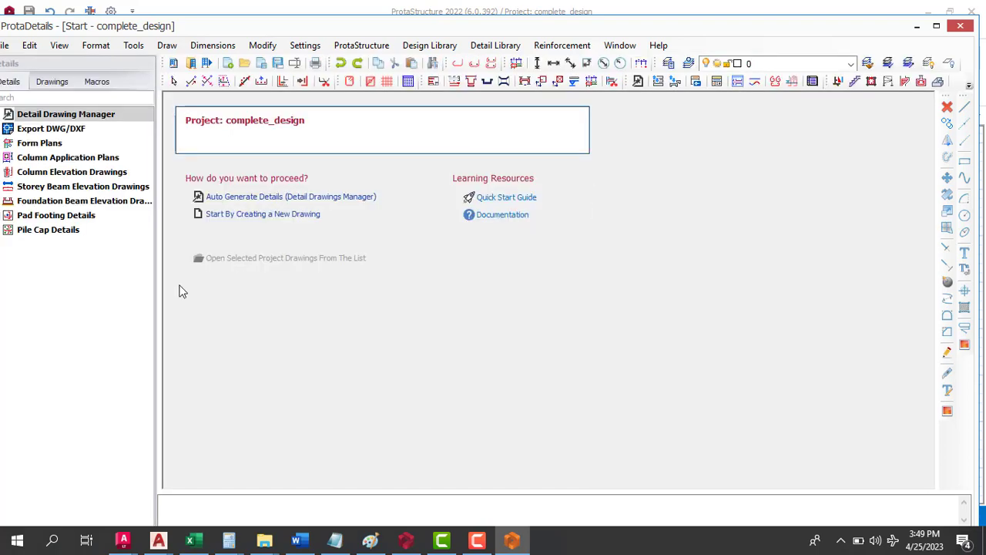
click(262, 213)
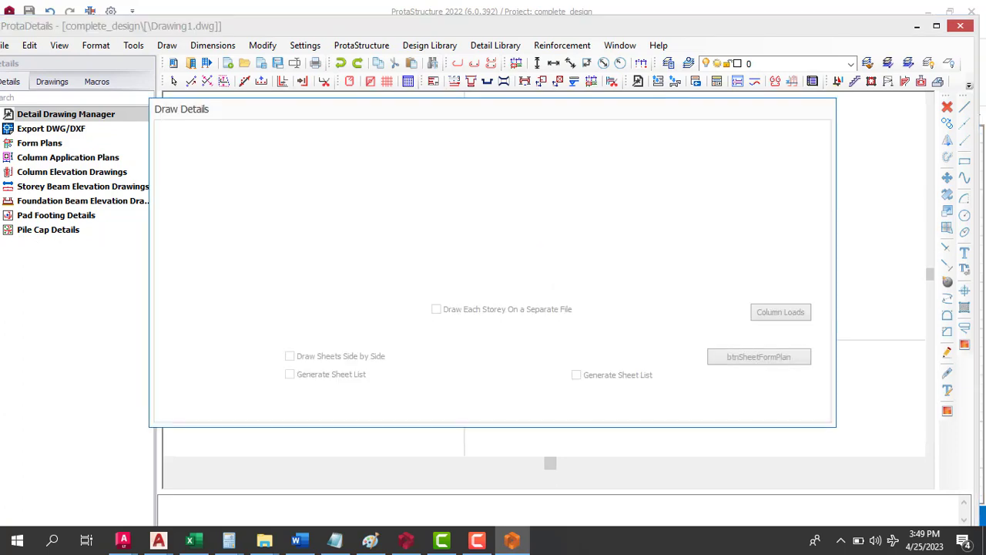
click(710, 406)
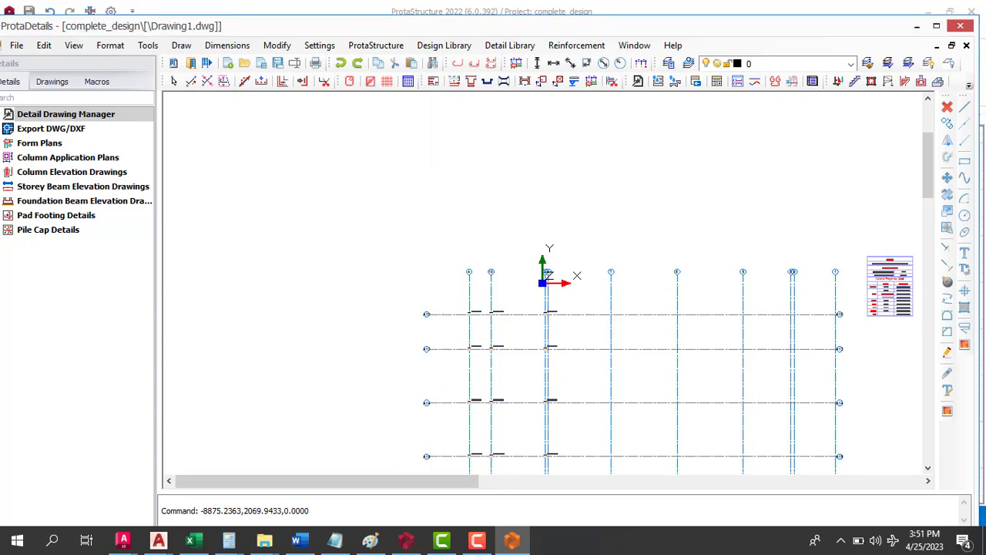
Survey the generated sheet layout, from the form plans and column drawings down to the beam elevations.
scroll(388, 304, down, 2)
scroll(388, 304, down, 4)
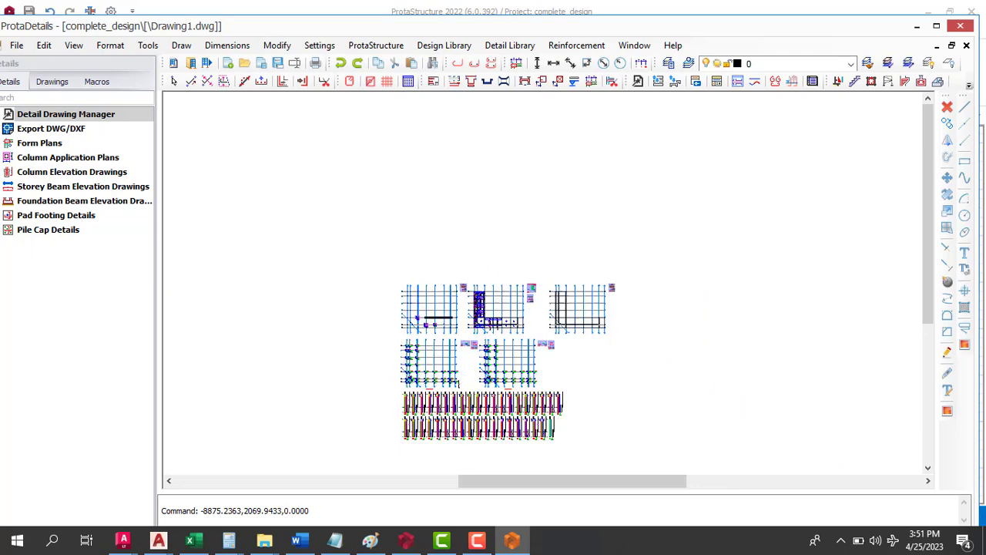
scroll(427, 295, down, 1)
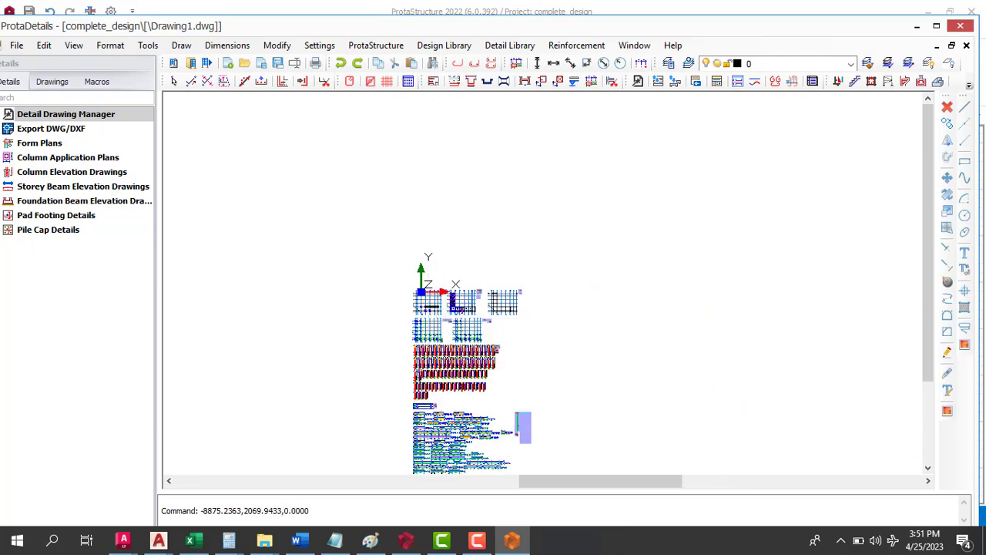
scroll(462, 455, up, 2)
scroll(481, 350, down, 1)
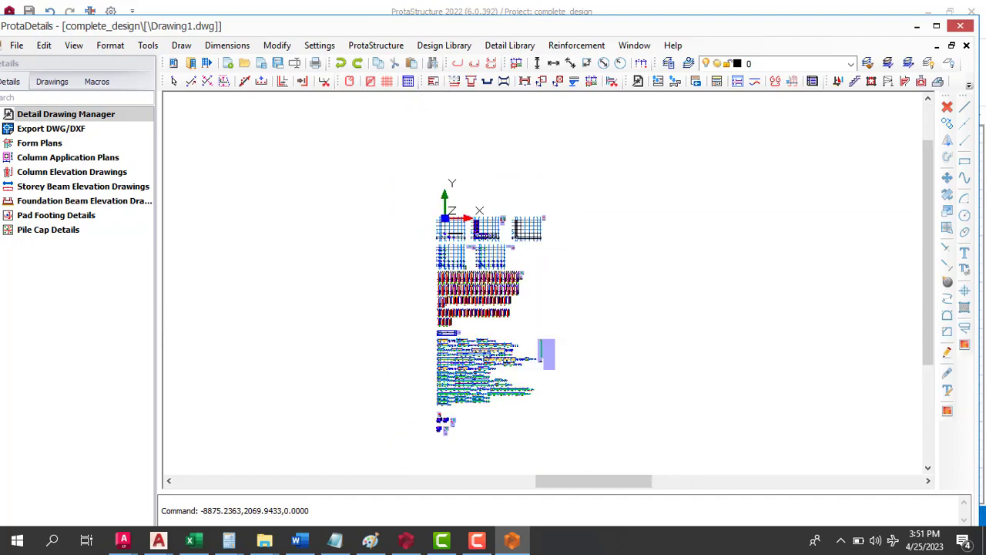
Examine the pad footing and pile cap details with their quantity take-off tables, and return to the form plans.
scroll(429, 356, up, 2)
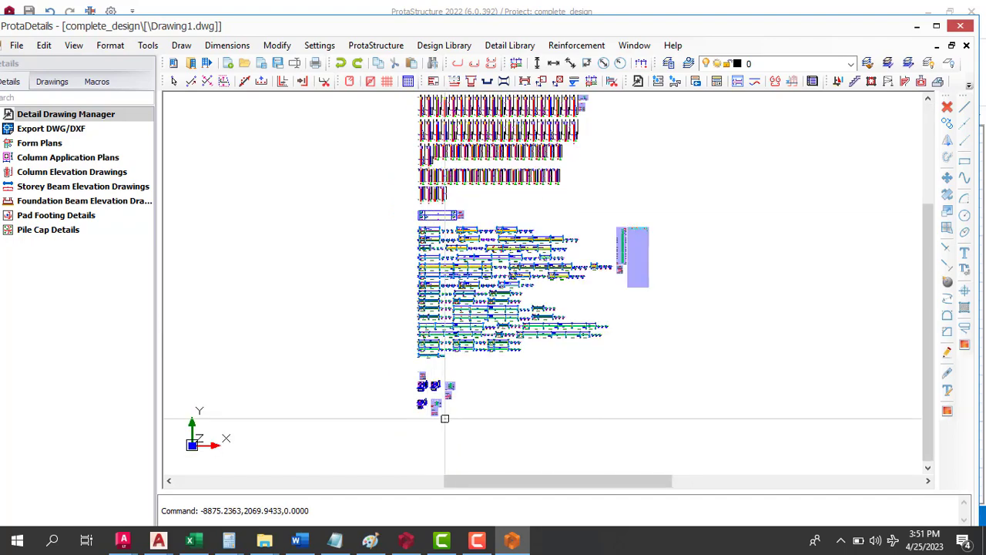
scroll(440, 418, up, 4)
scroll(501, 355, up, 4)
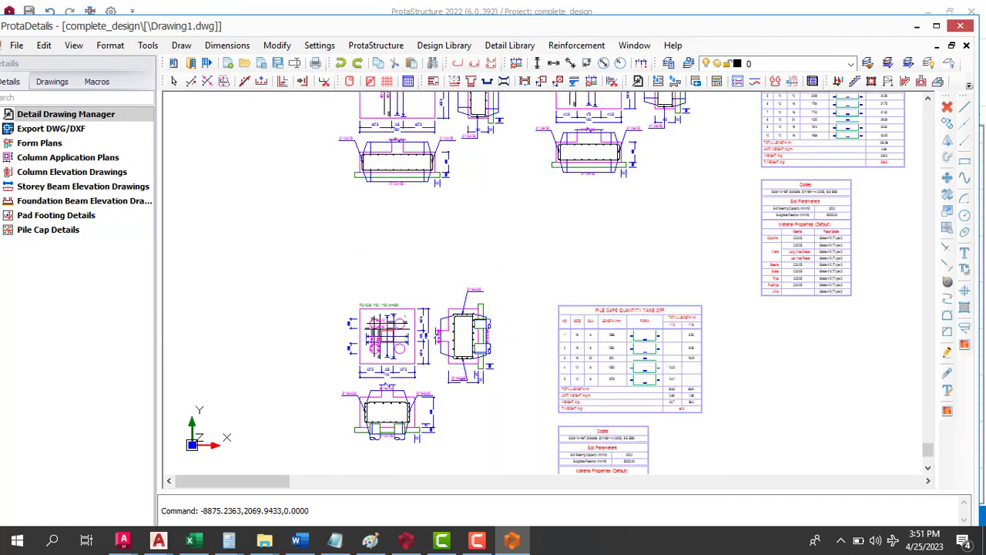
scroll(501, 356, down, 2)
scroll(501, 356, down, 5)
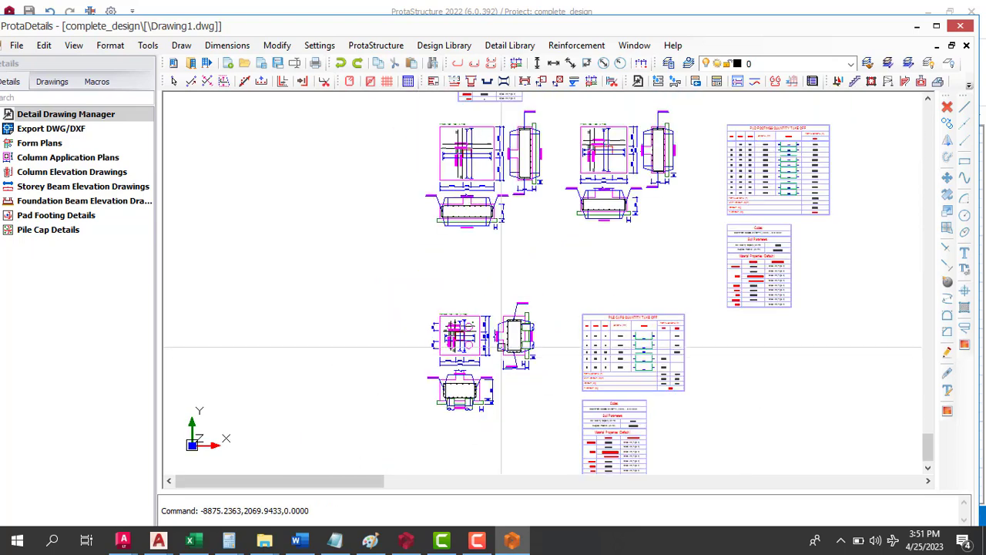
scroll(509, 329, down, 3)
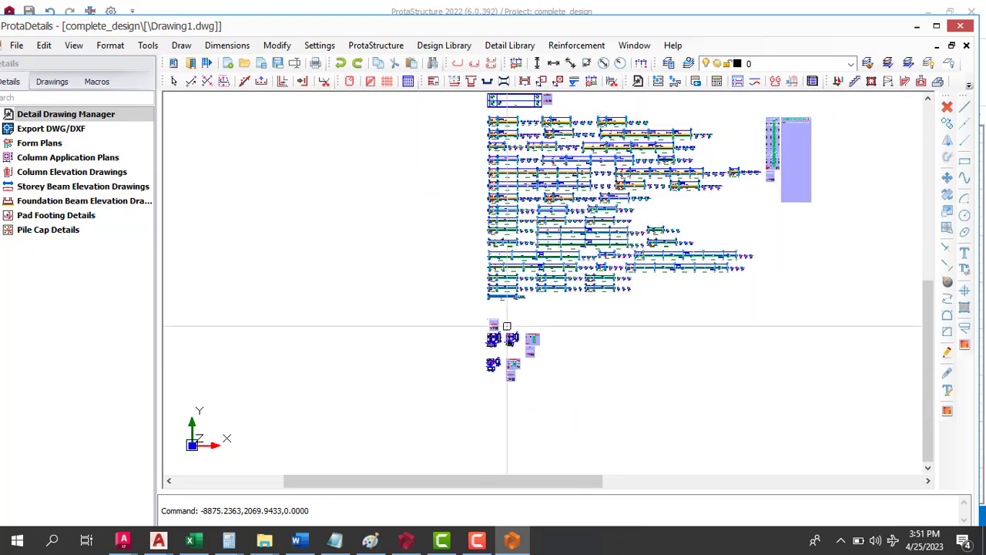
scroll(509, 328, down, 3)
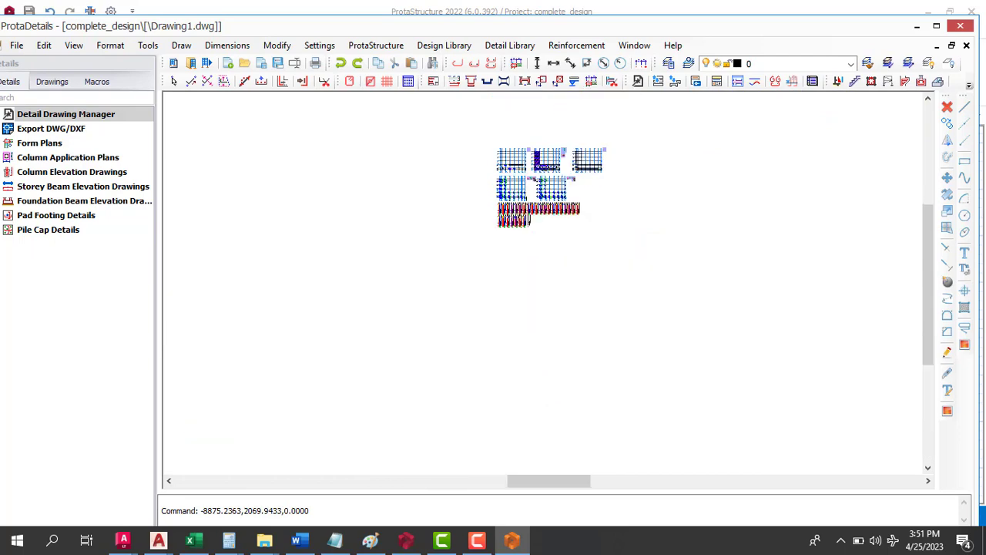
scroll(539, 176, up, 2)
scroll(538, 175, up, 3)
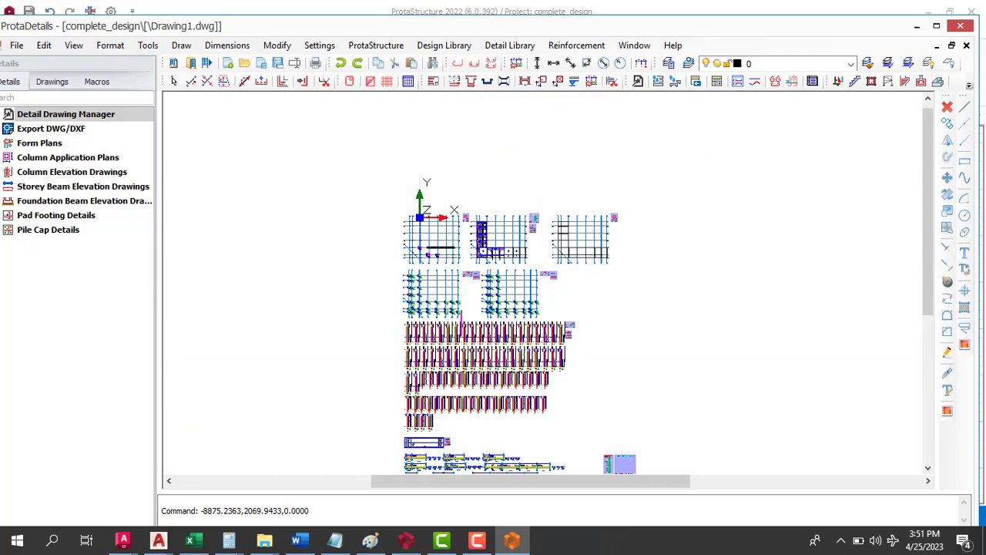
Look over the full set of generated sheets, from the form plans and column drawings to the beam and foundation details.
scroll(419, 400, up, 3)
scroll(371, 251, down, 5)
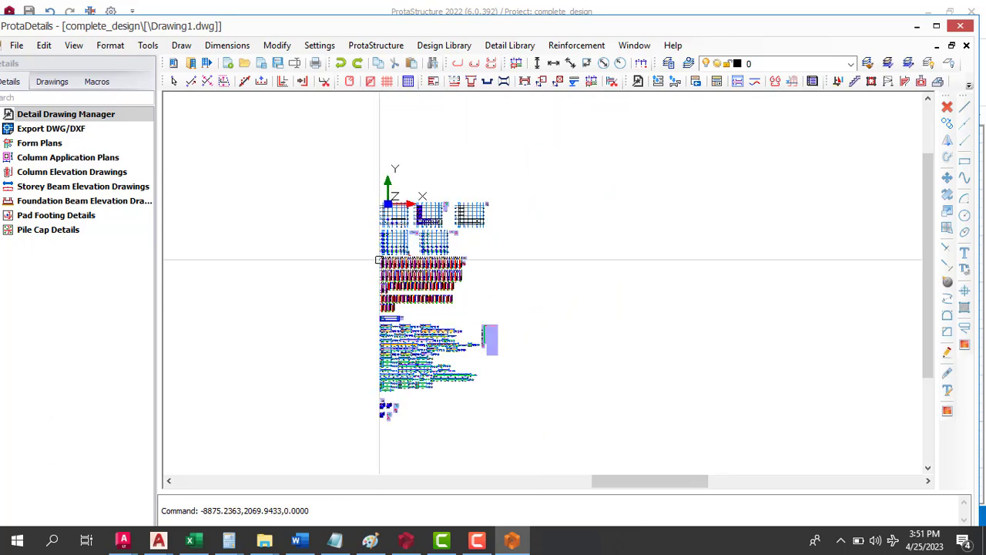
scroll(486, 290, up, 1)
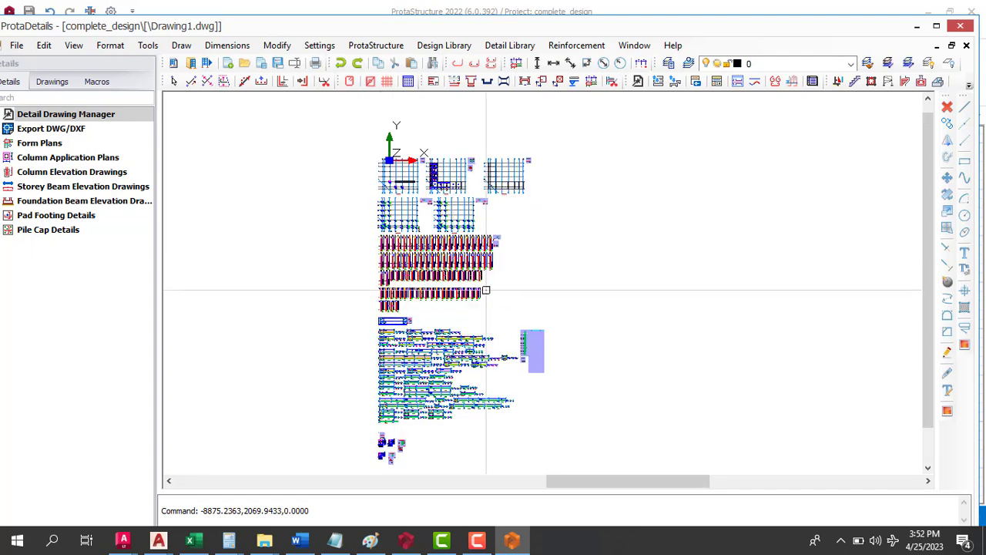
scroll(483, 223, up, 2)
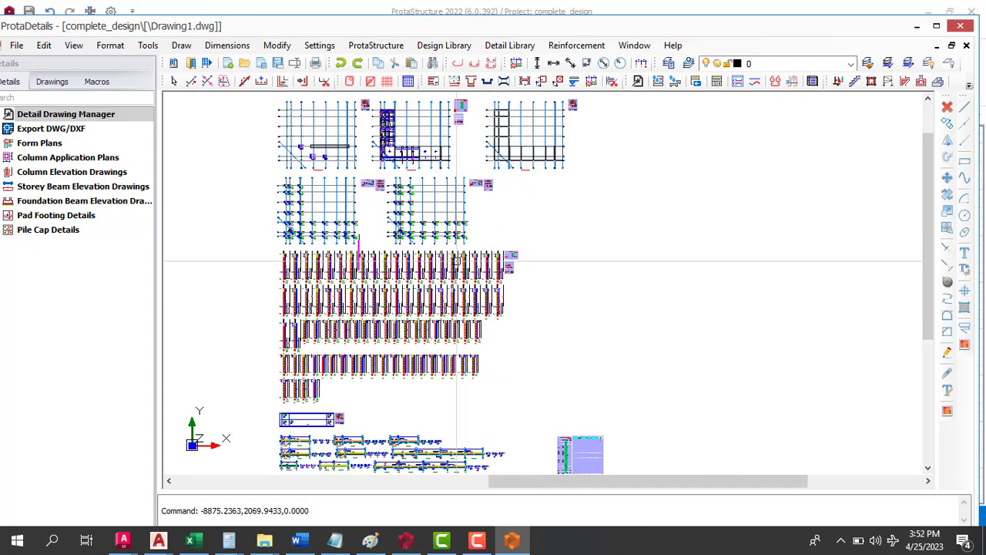
scroll(460, 291, down, 2)
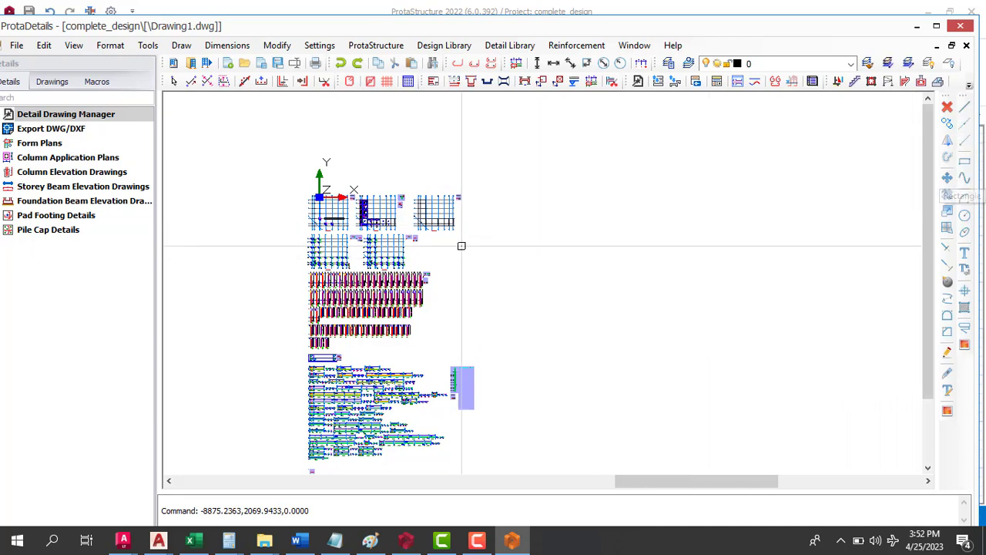
text(co)
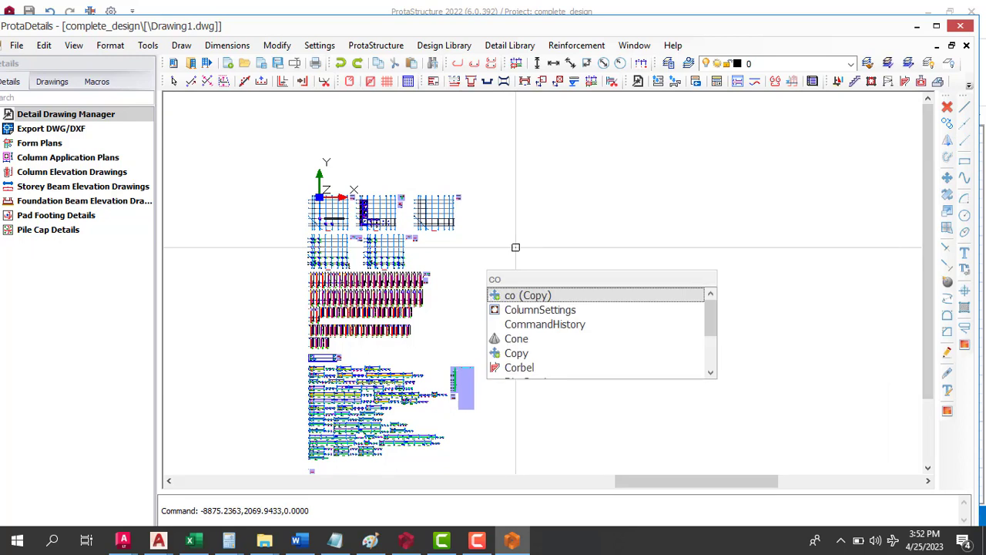
key(Escape)
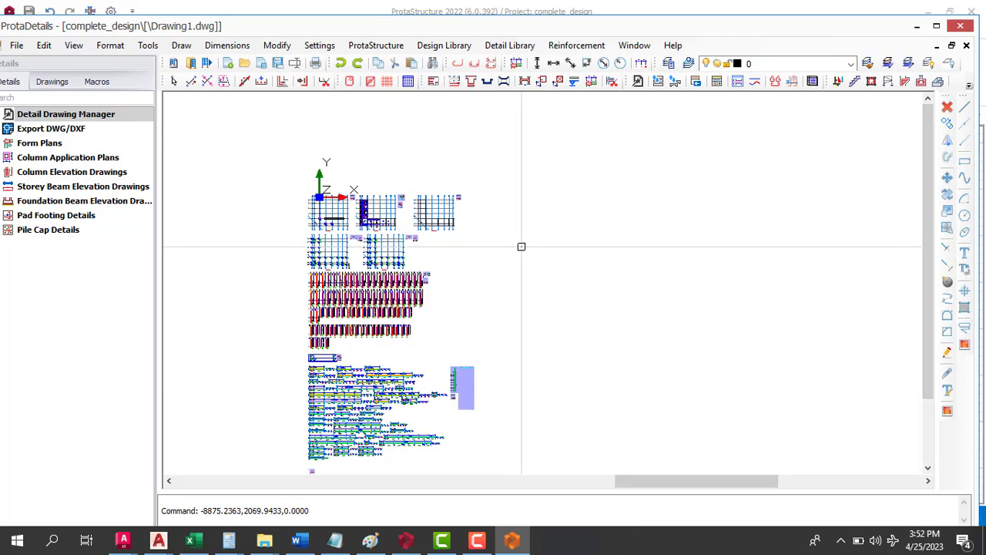
text(m)
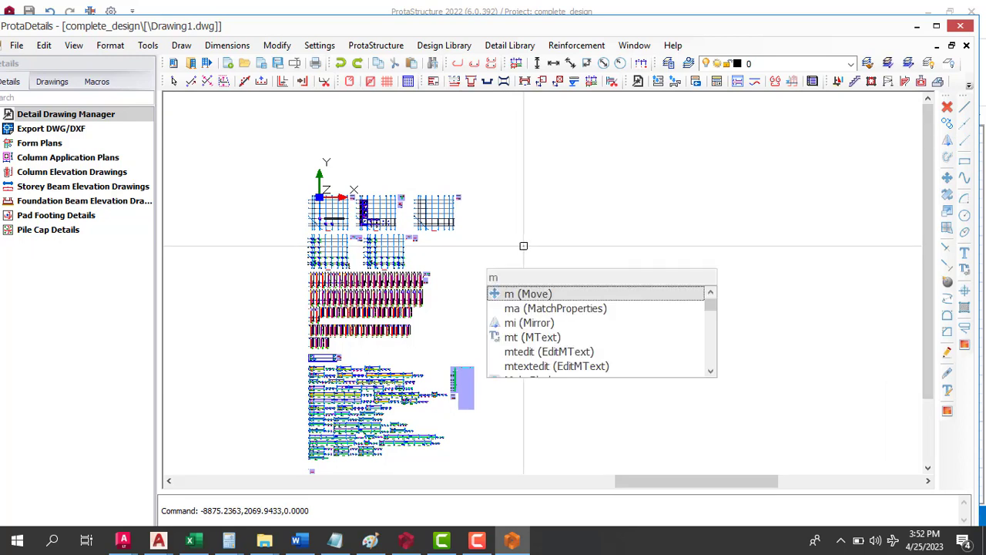
key(Escape)
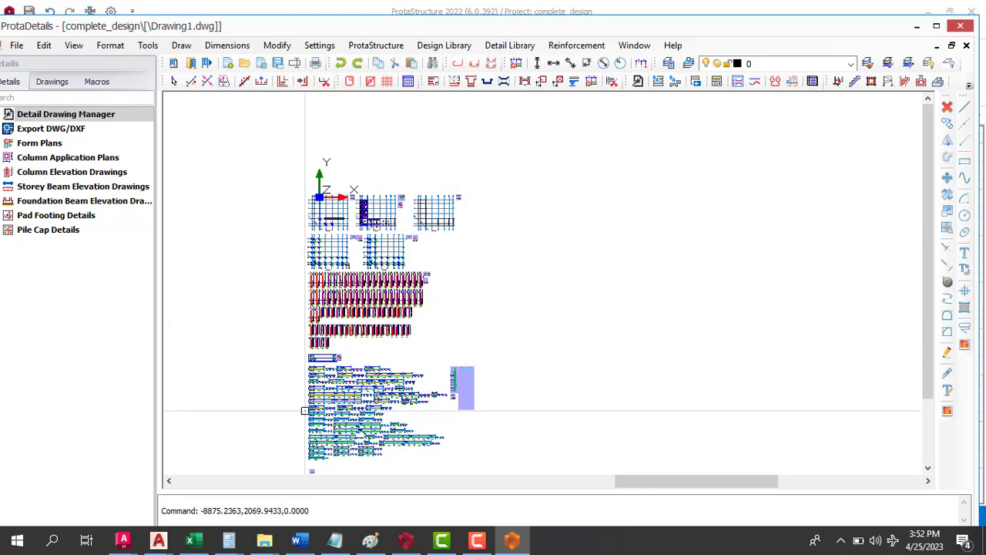
Check which formats the drawing can be exported to for external software, without exporting it.
scroll(304, 409, up, 1)
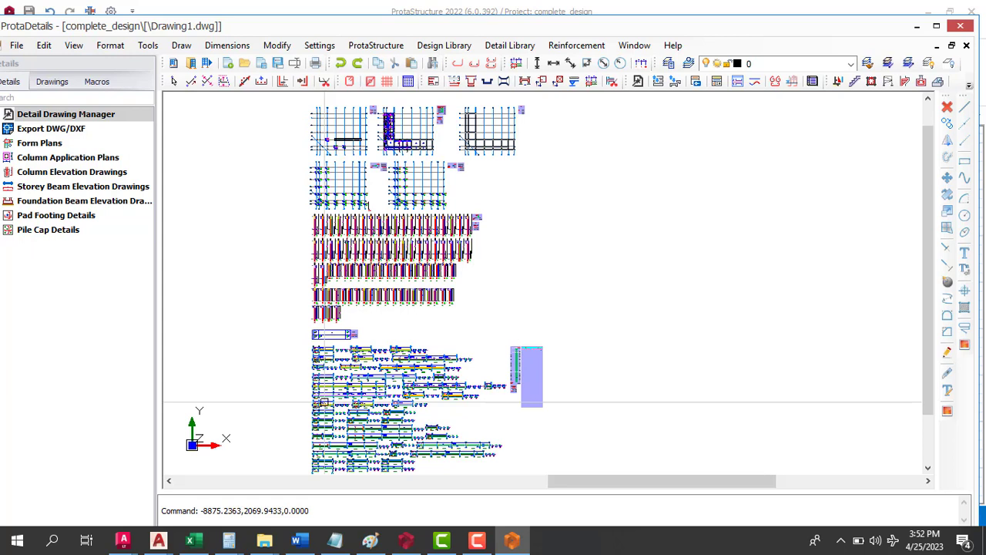
click(16, 45)
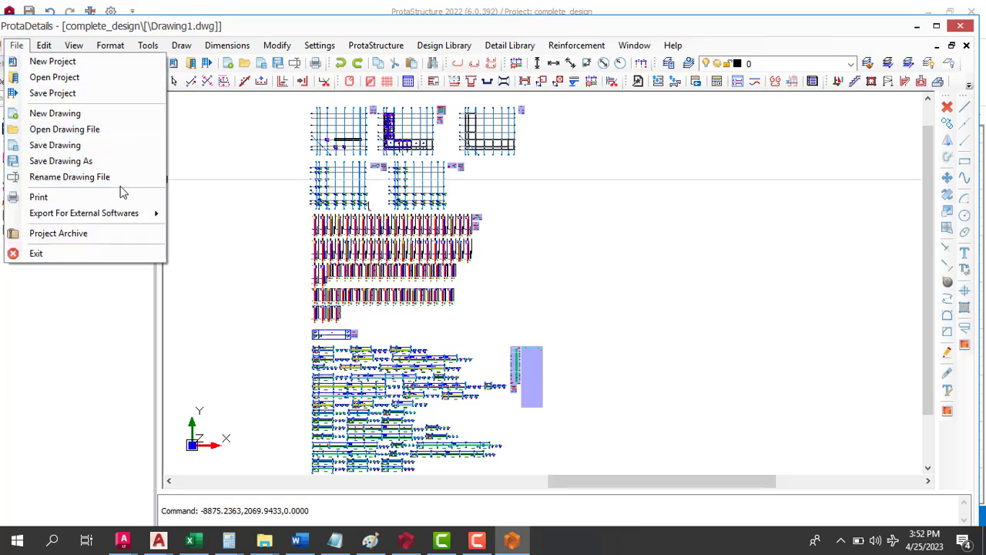
mouse_move(127, 219)
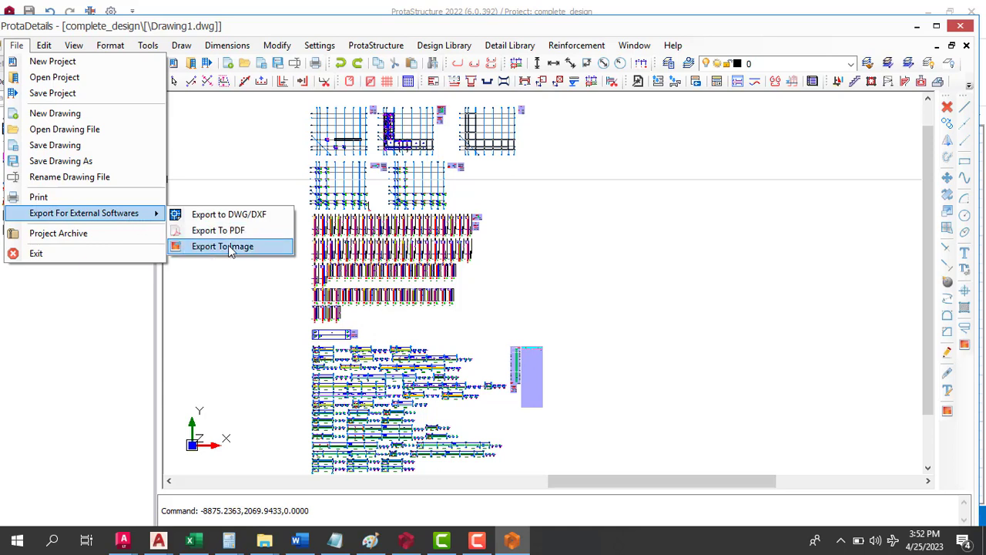
click(282, 220)
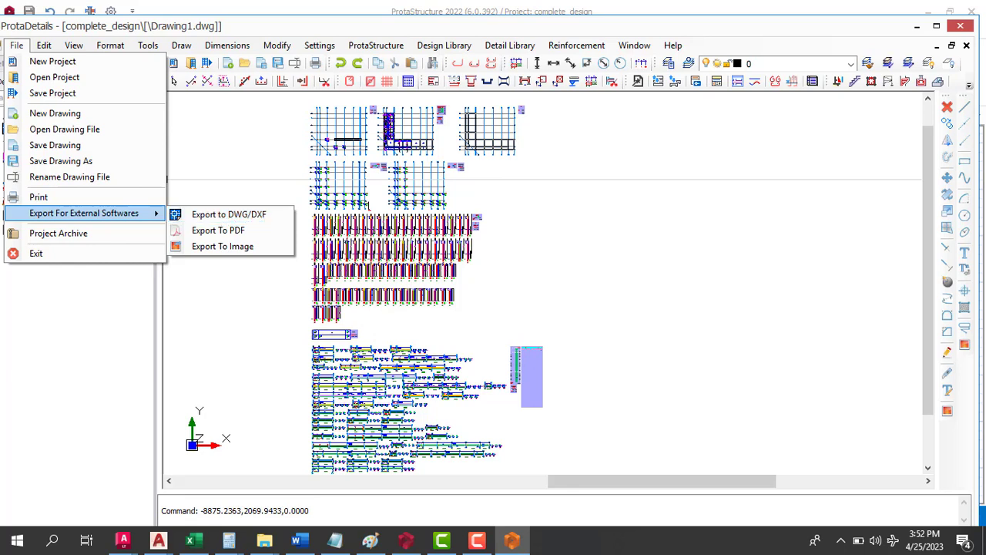
key(Escape)
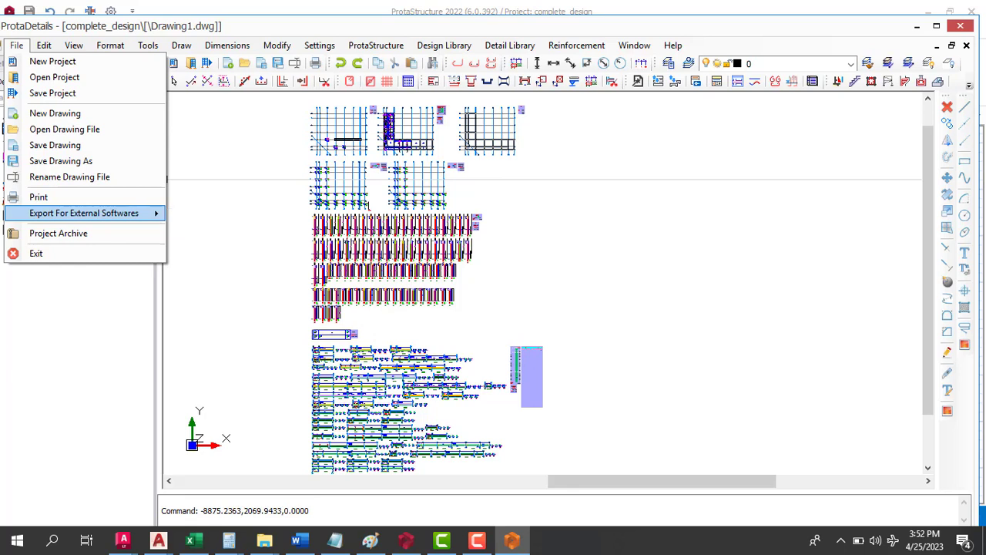
key(Escape)
key(Escape)
key(Escape)
key(Escape)
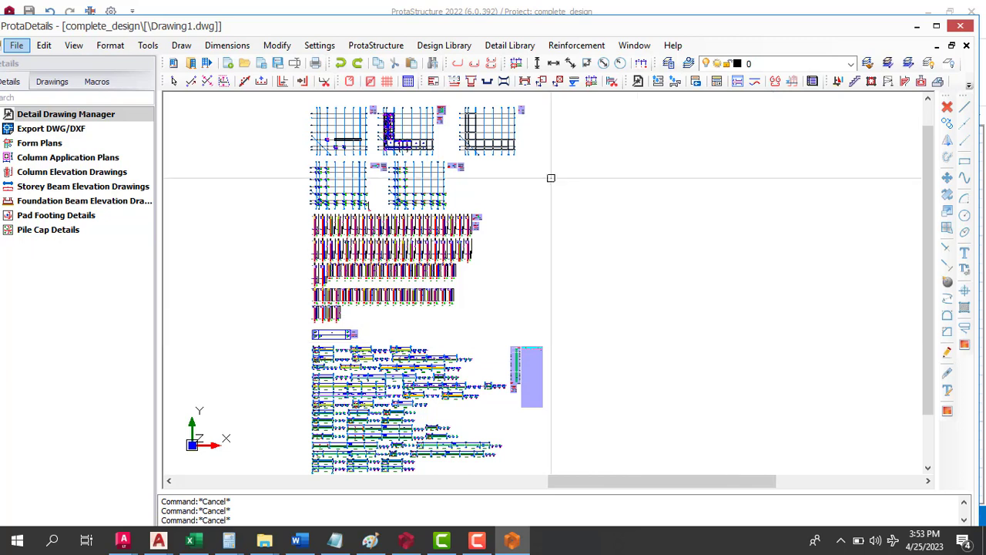
click(841, 541)
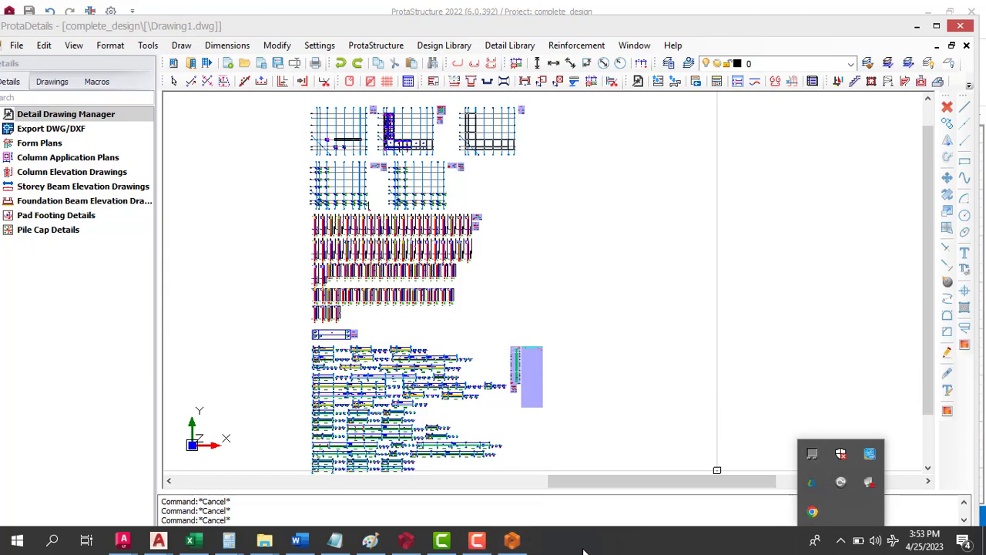
click(477, 542)
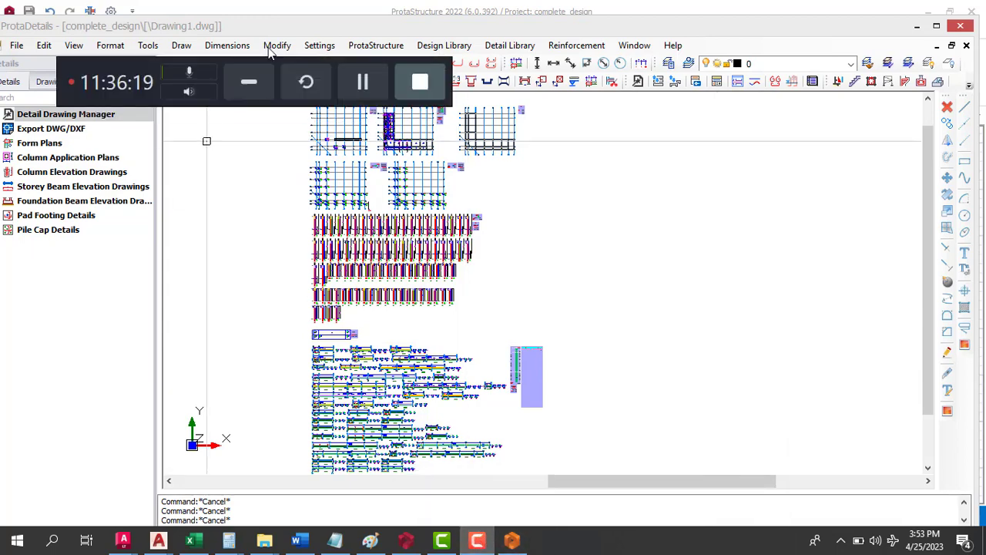